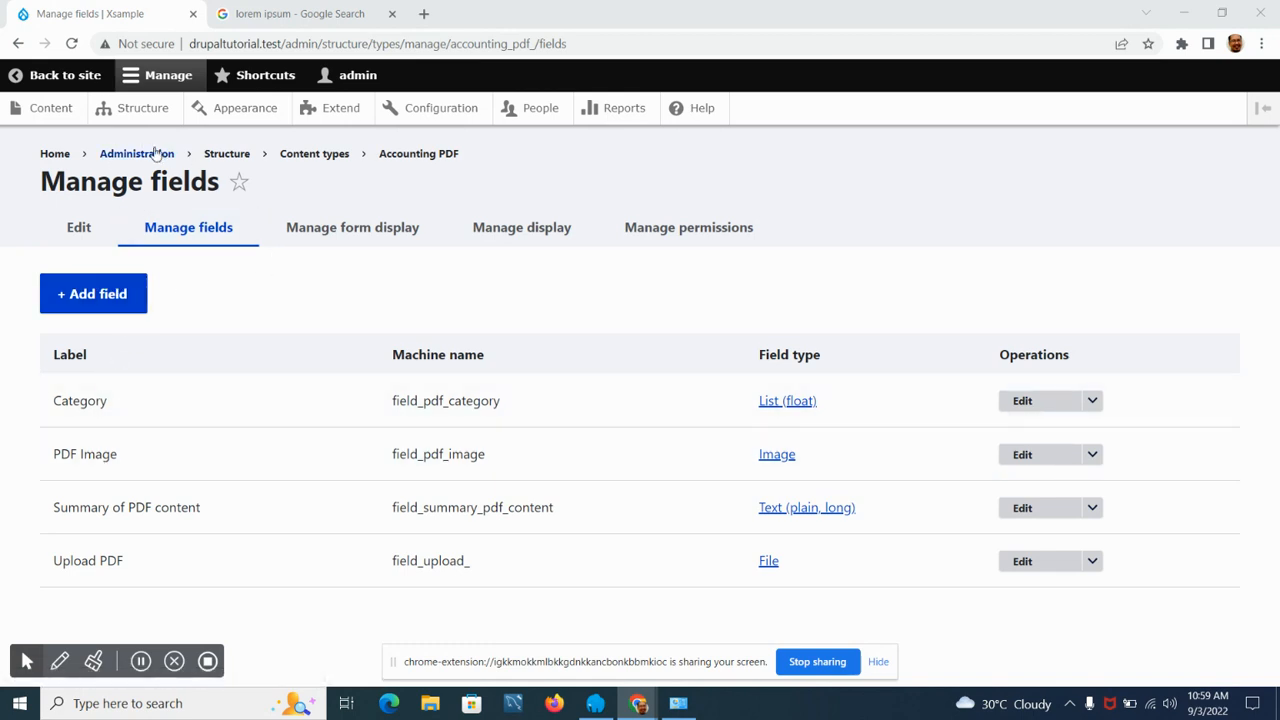
Open the field management page of the Accounting PDF content type.
left_click(142, 118)
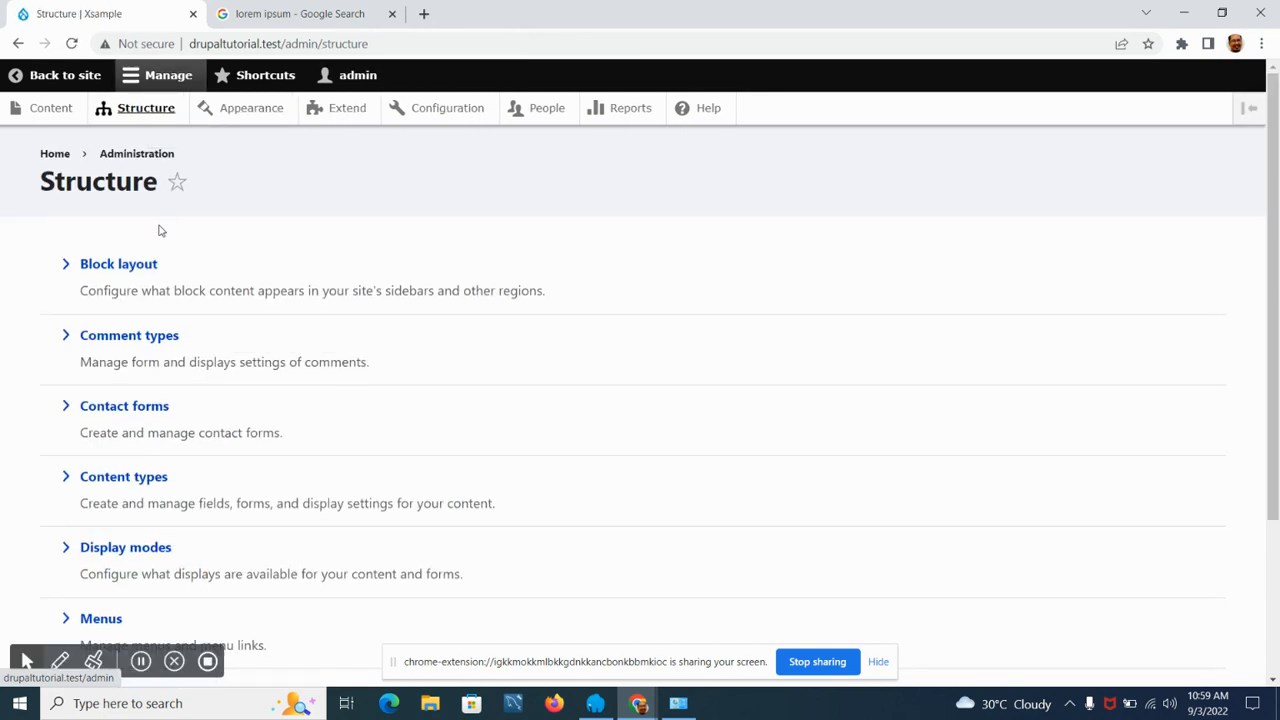
left_click(137, 477)
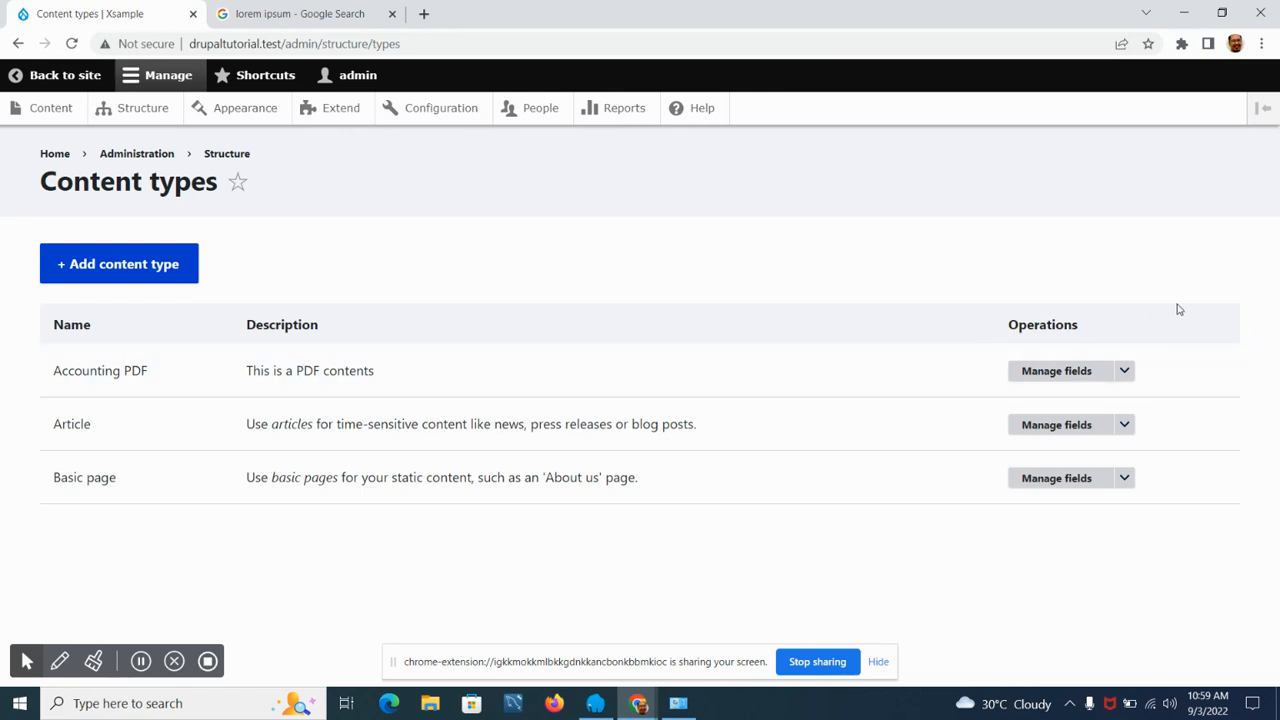
left_click(1058, 373)
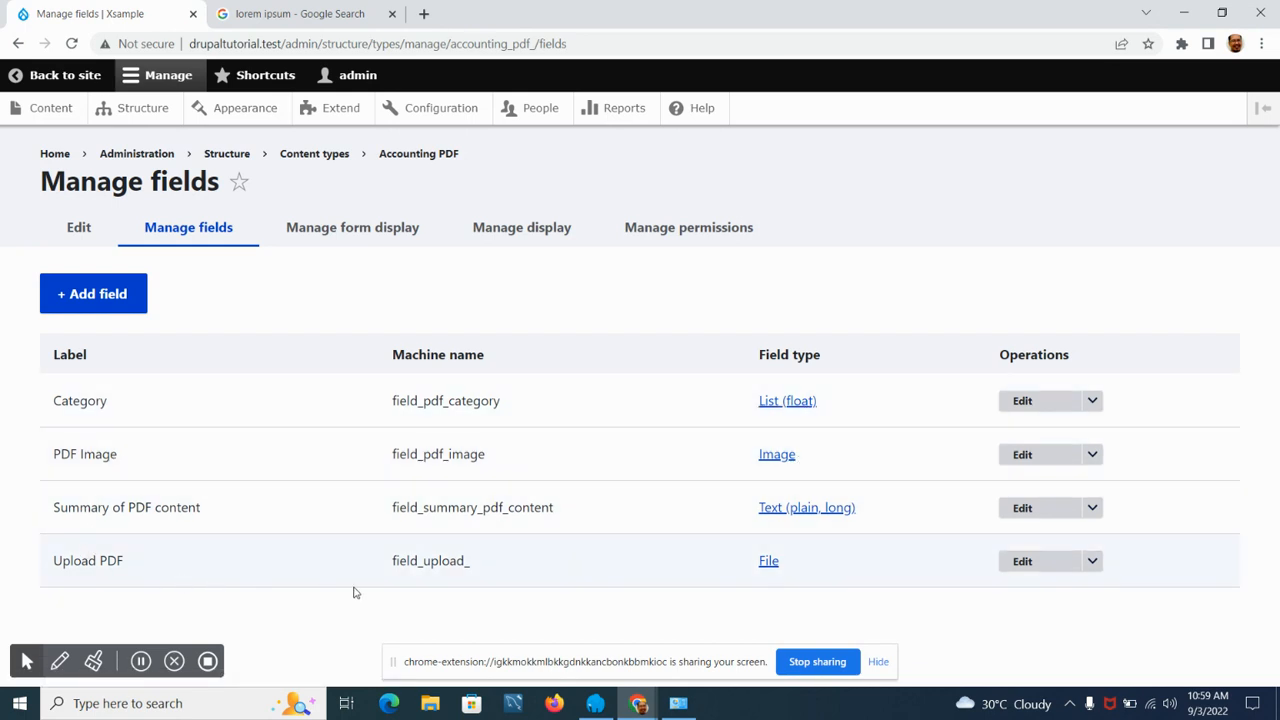
Review the Upload PDF field's allowed extensions, file directory and upload size settings, and return to the field list.
left_click(1030, 561)
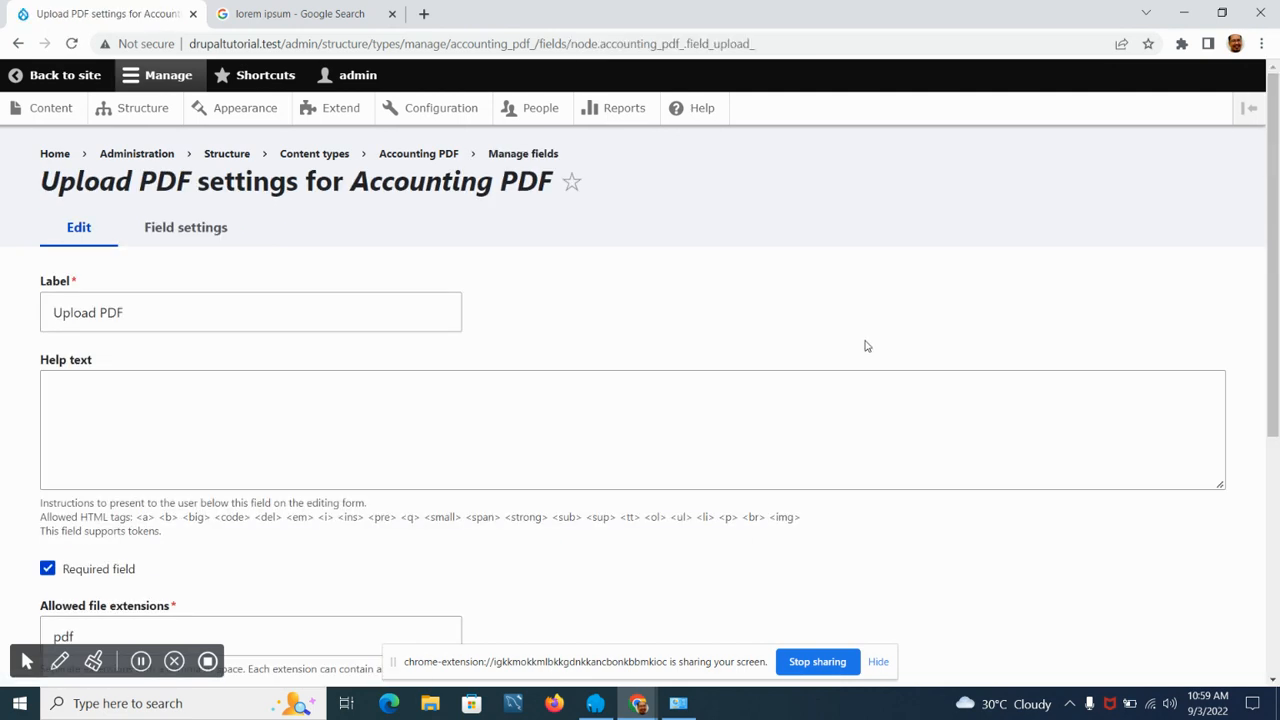
scroll(312, 366, "down", 1)
scroll(312, 366, "down", 3)
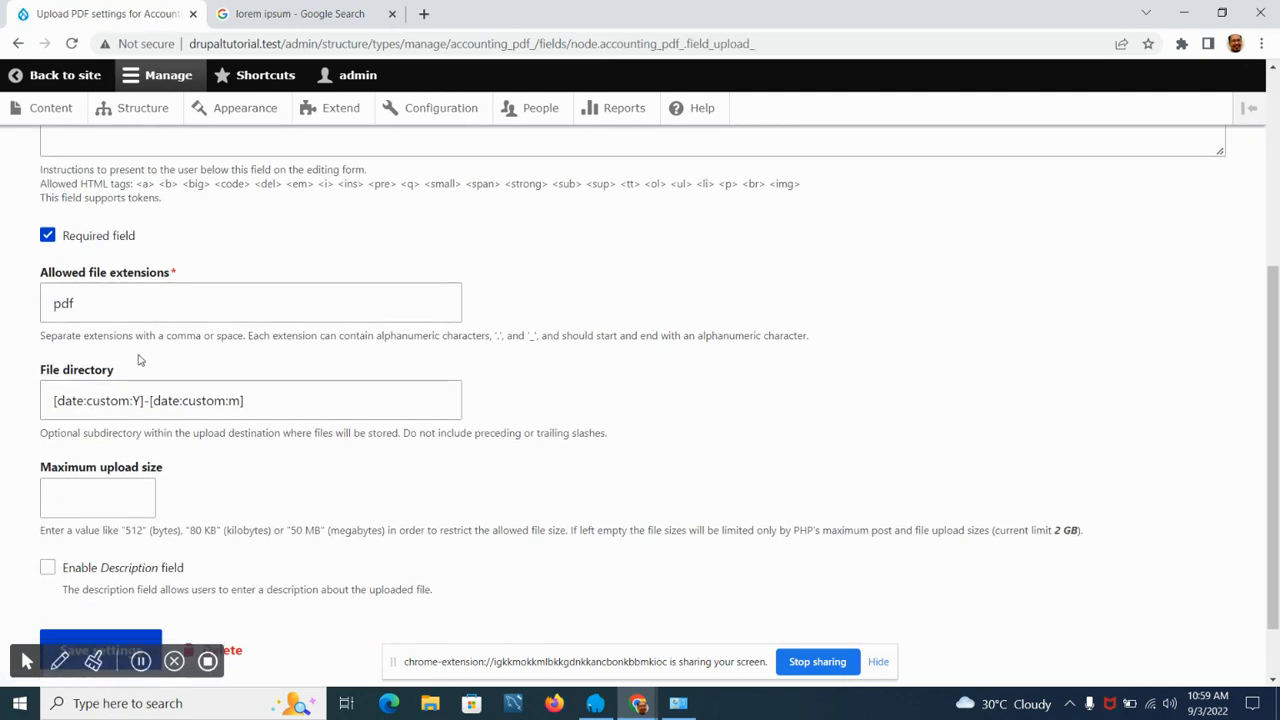
left_click(86, 310)
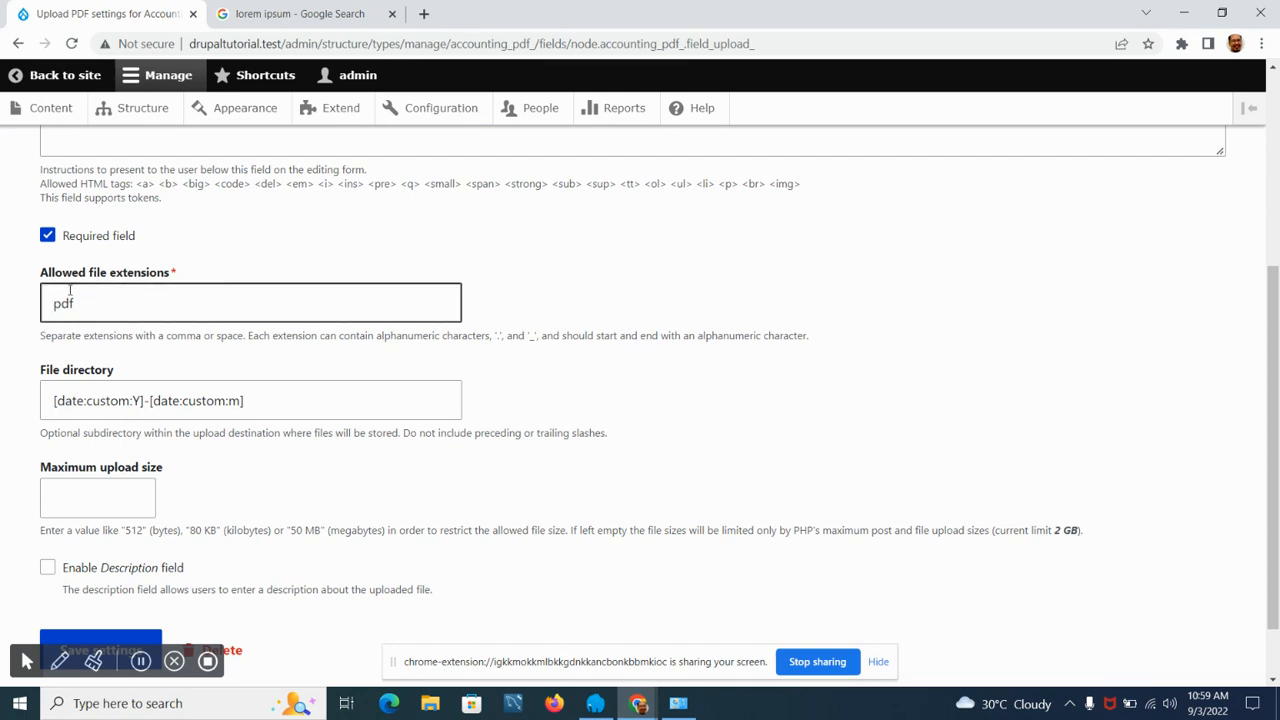
scroll(311, 325, "down", 1)
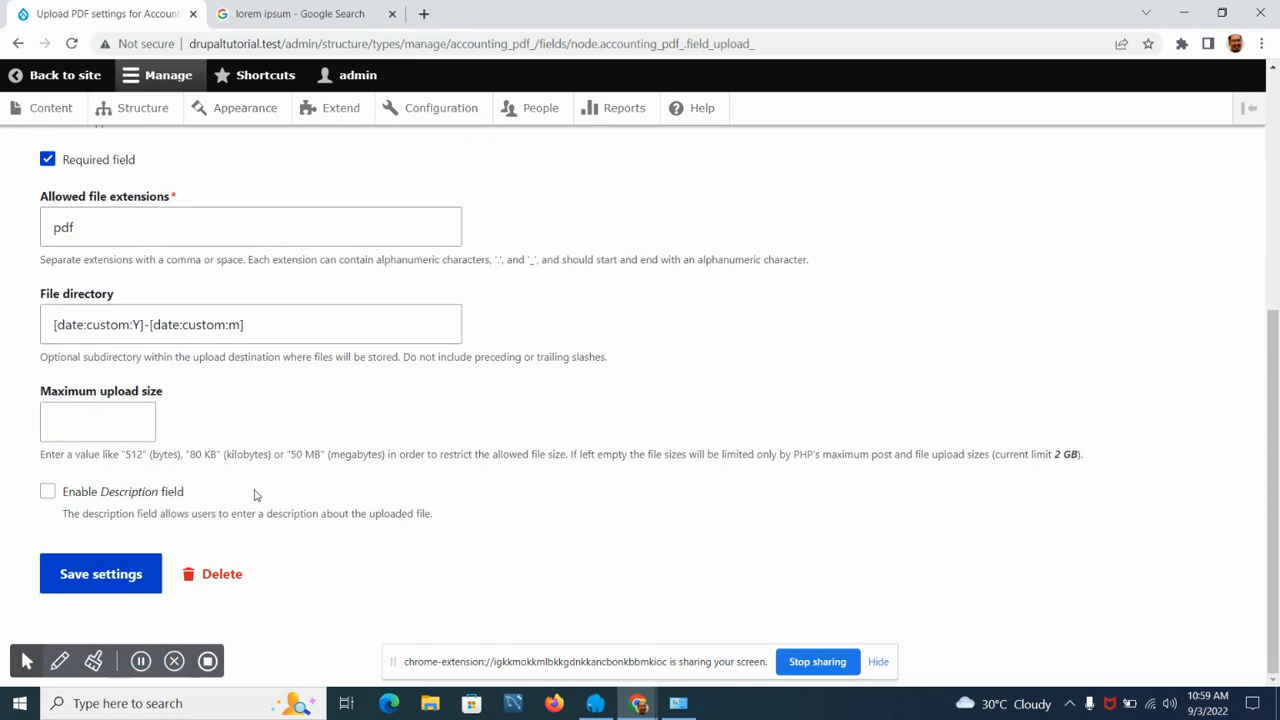
scroll(256, 492, "up", 10)
left_click(18, 44)
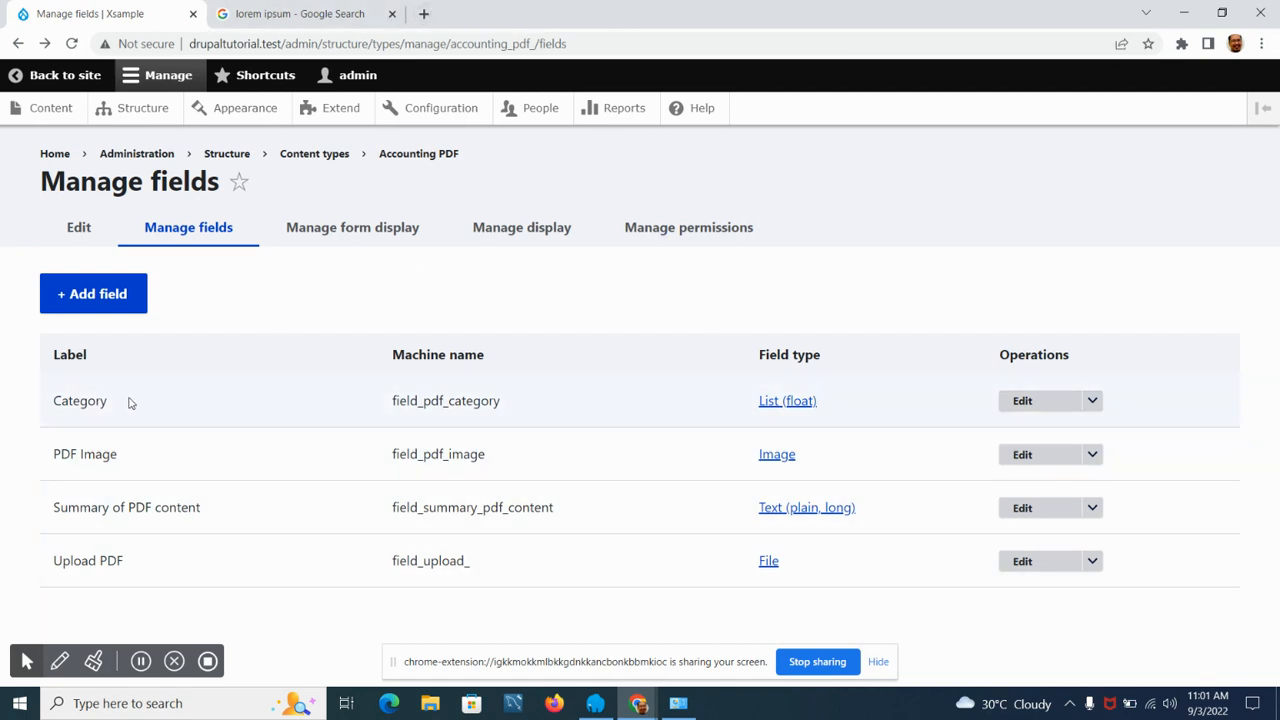
Open the Category field, look over its default value options and go to its field settings.
left_click(1020, 405)
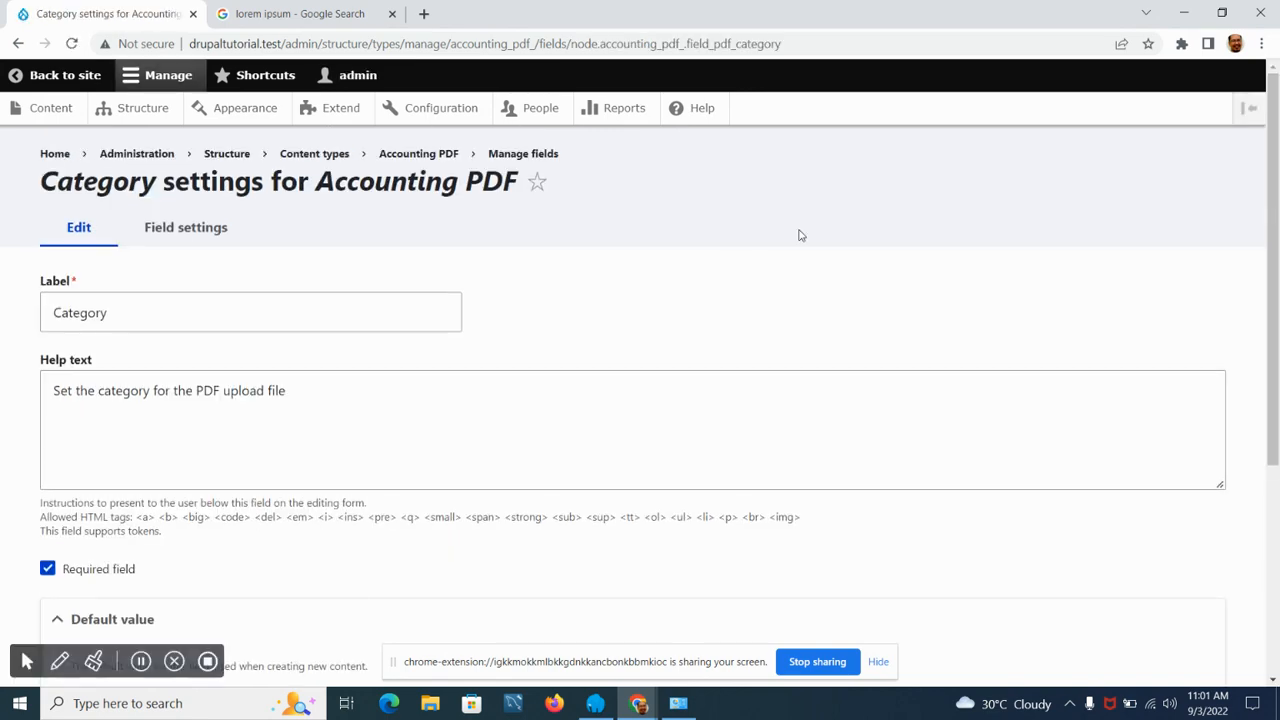
scroll(211, 291, "down", 3)
scroll(177, 329, "up", 1)
scroll(177, 330, "down", 1)
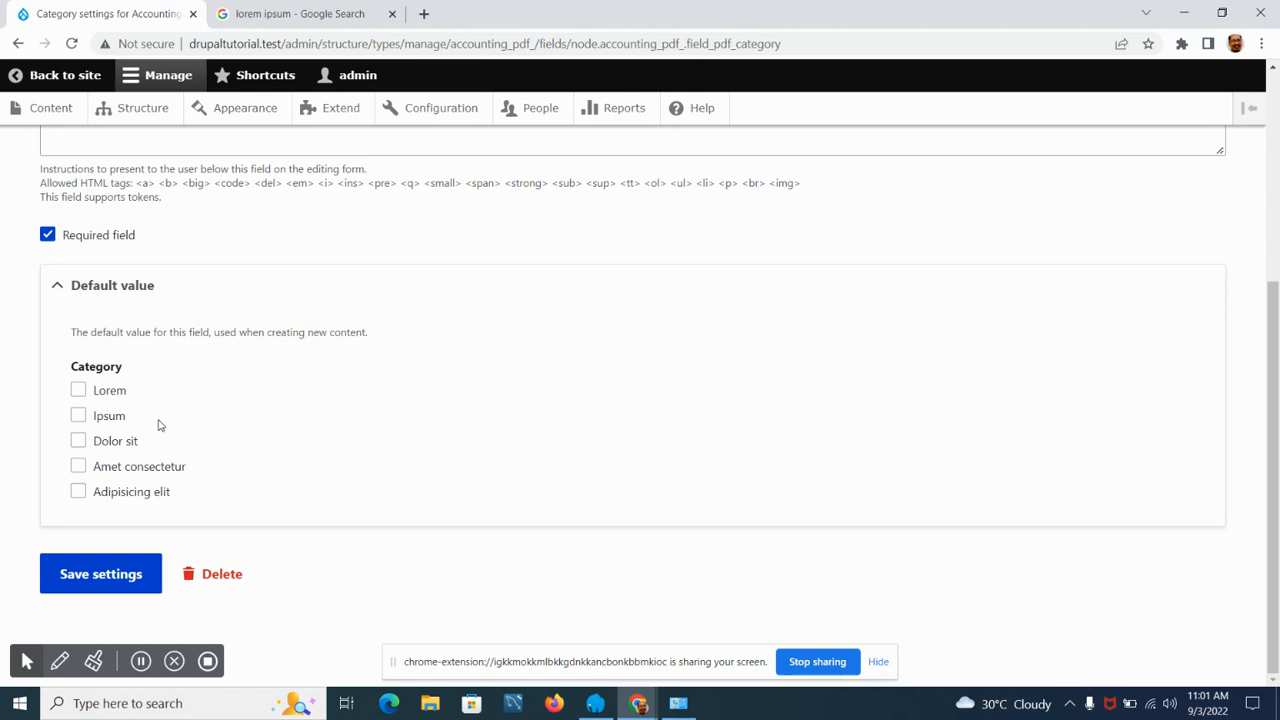
scroll(203, 397, "up", 4)
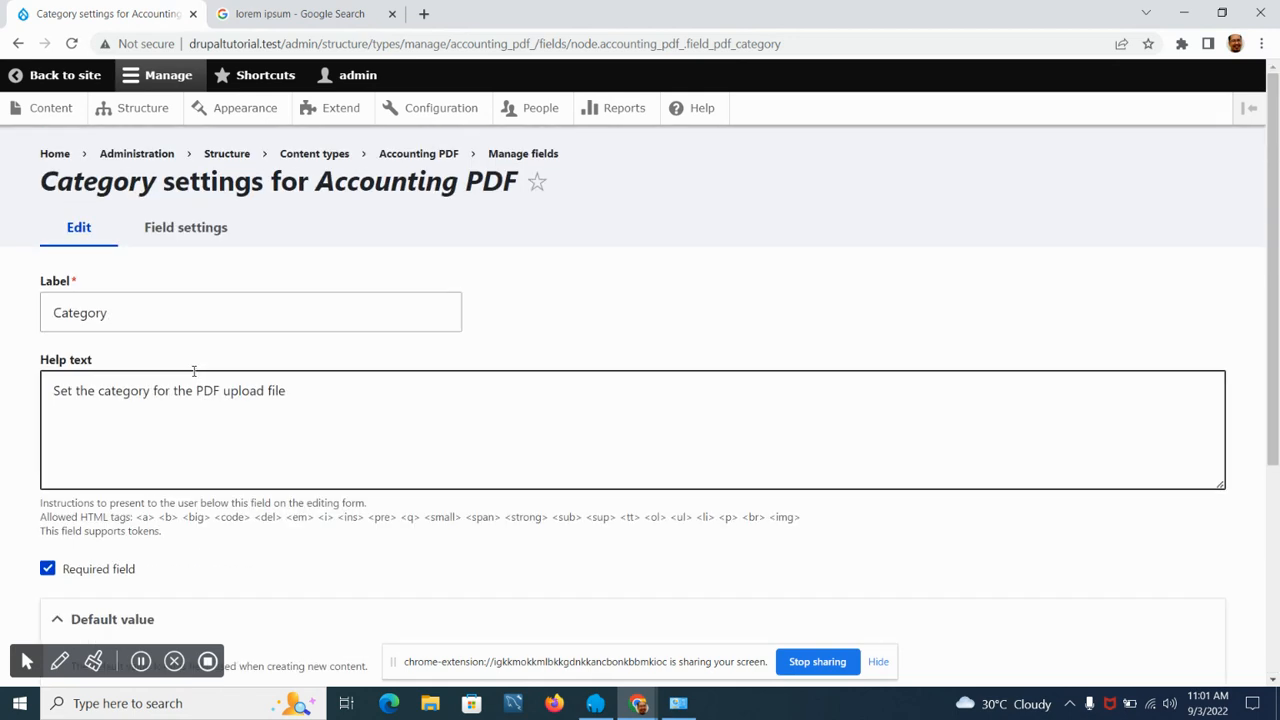
left_click(194, 235)
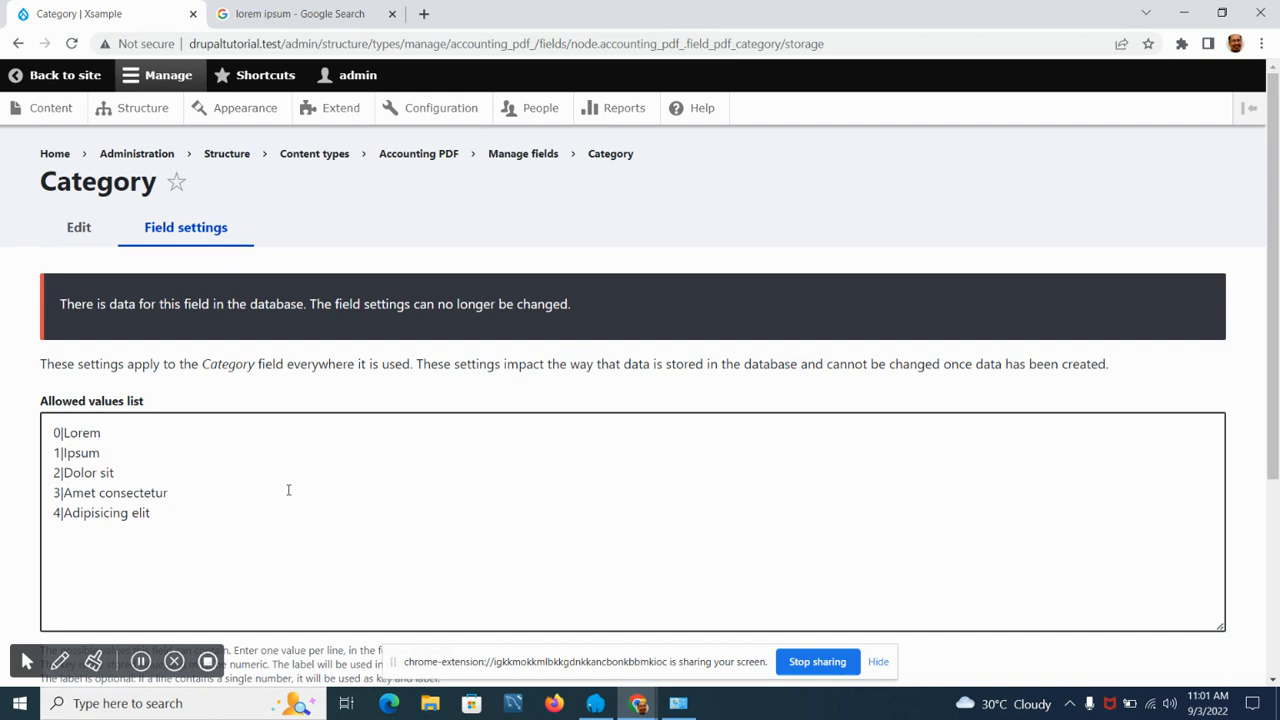
Relabel keys 0 and 1 in Category's allowed values list as "Car Insurance" and "Health Insurance".
left_click(116, 443)
key("BackSpace")
key("BackSpace")
key("BackSpace")
key("BackSpace")
key("BackSpace")
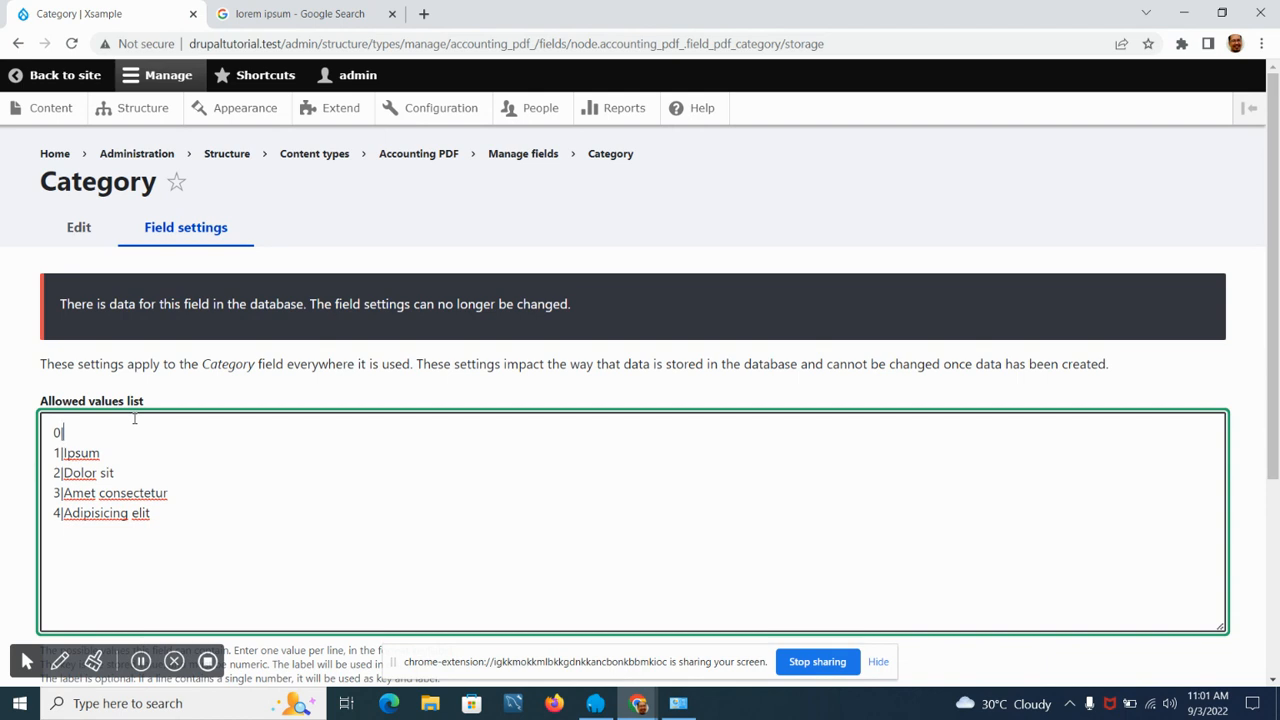
type("Car Insurance")
key("Down")
key("BackSpace")
type("Health Insurance")
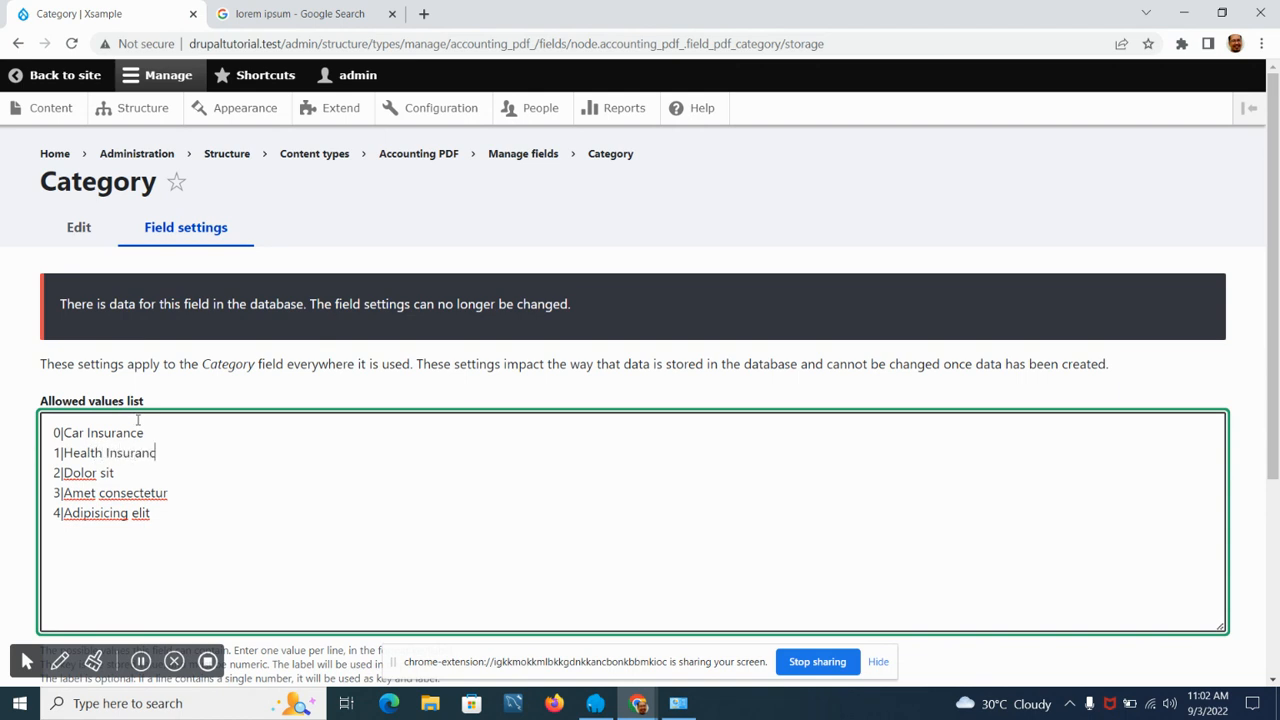
Replace the label of key 2 in the allowed values list with "House Insurance".
key("BackSpace")
key("BackSpace")
key("BackSpace")
key("BackSpace")
key("BackSpace")
key("BackSpace")
type("House Insurance")
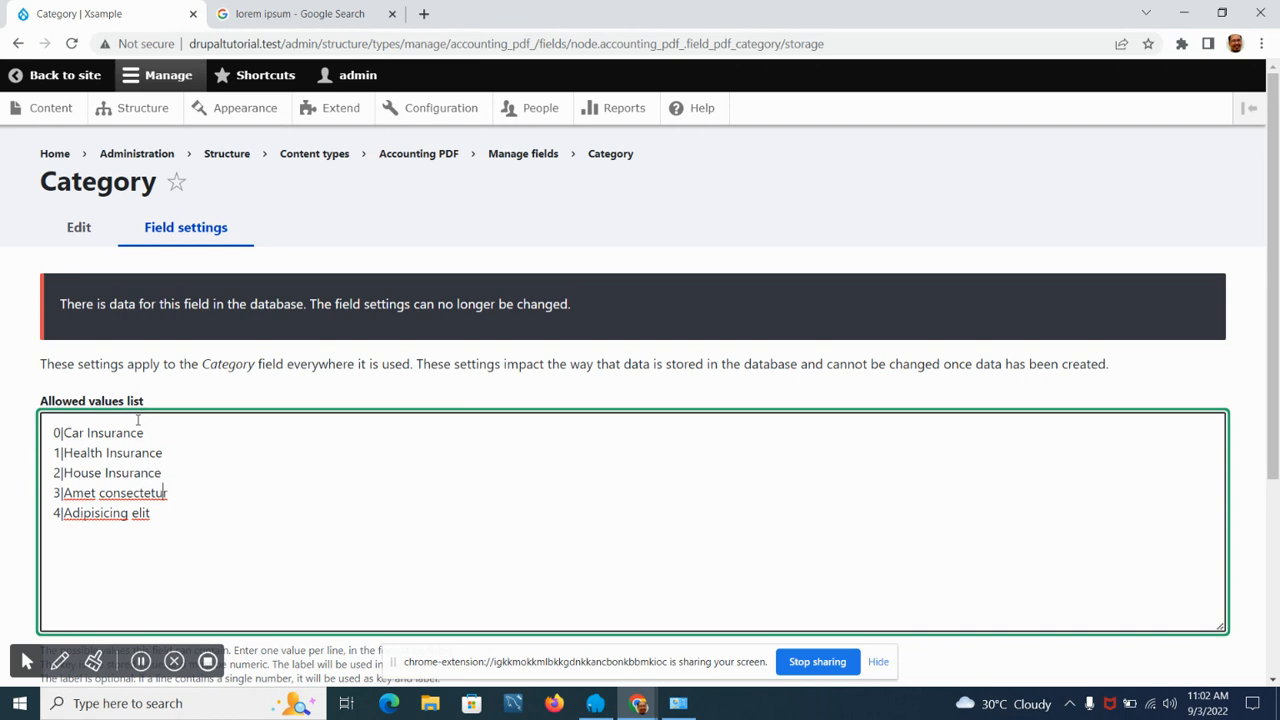
Replace the label of key 3 in the allowed values list with "Property Insurance".
key("BackSpace")
key("BackSpace")
key("BackSpace")
key("BackSpace")
key("BackSpace")
key("BackSpace")
key("BackSpace")
key("BackSpace")
key("BackSpace")
key("BackSpace")
key("BackSpace")
key("BackSpace")
key("BackSpace")
key("BackSpace")
key("BackSpace")
key("BackSpace")
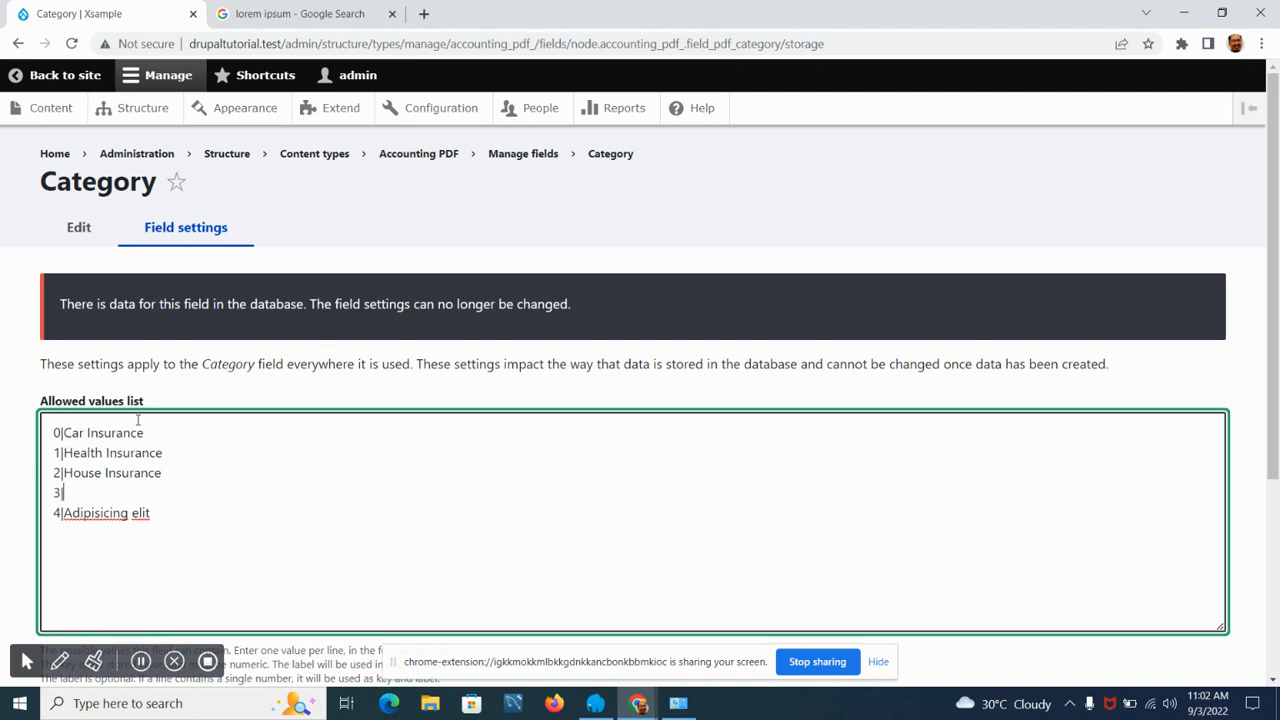
type("Property Insurance")
Delete the whole entry with key 4 from the allowed values list.
key("BackSpace")
key("BackSpace")
key("BackSpace")
key("BackSpace")
key("BackSpace")
key("BackSpace")
key("BackSpace")
key("BackSpace")
key("BackSpace")
key("BackSpace")
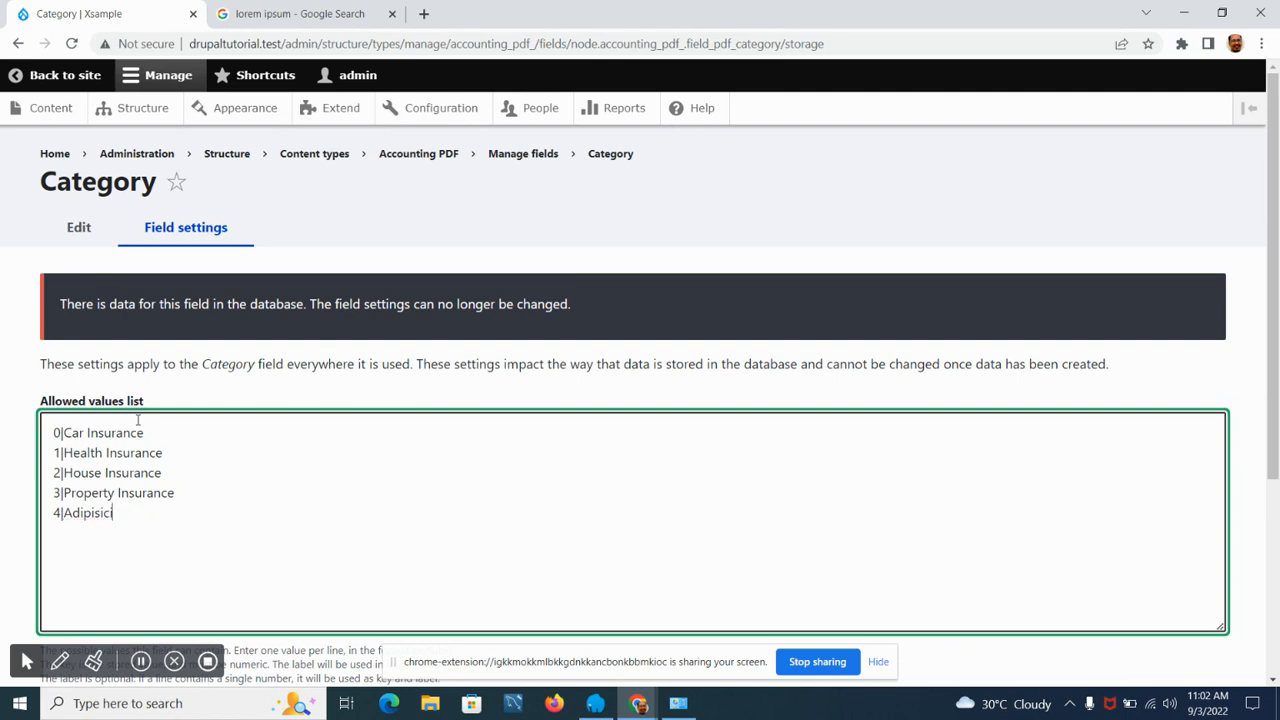
key("BackSpace")
key("BackSpace")
key("BackSpace")
key("BackSpace")
key("BackSpace")
key("BackSpace")
key("BackSpace")
Examine the numeric keys and labels in the allowed values list and the format notes below it.
scroll(205, 445, "down", 1)
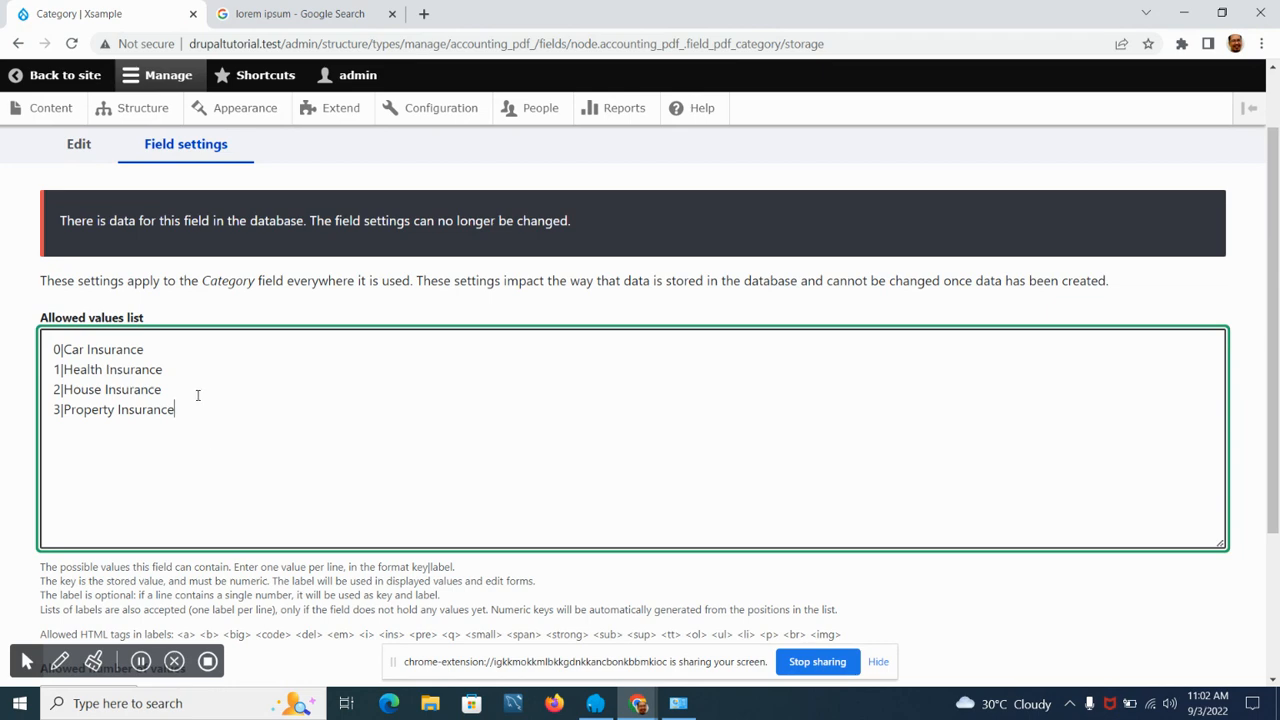
scroll(206, 409, "down", 2)
scroll(204, 407, "up", 2)
left_click(56, 369)
double_click(57, 369)
double_click(56, 389)
double_click(56, 409)
double_click(62, 349)
left_click(67, 350)
left_click_drag(148, 350, 64, 350)
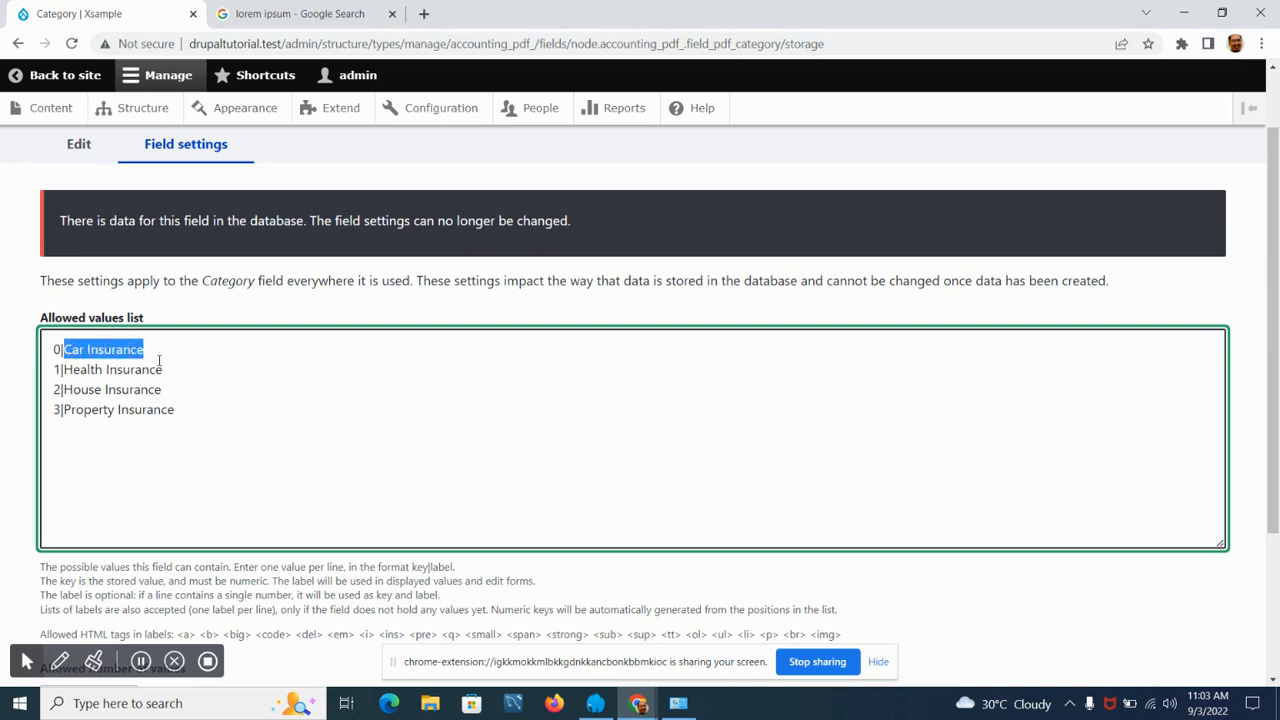
scroll(158, 360, "down", 2)
scroll(156, 360, "down", 1)
scroll(157, 362, "up", 3)
scroll(157, 362, "down", 3)
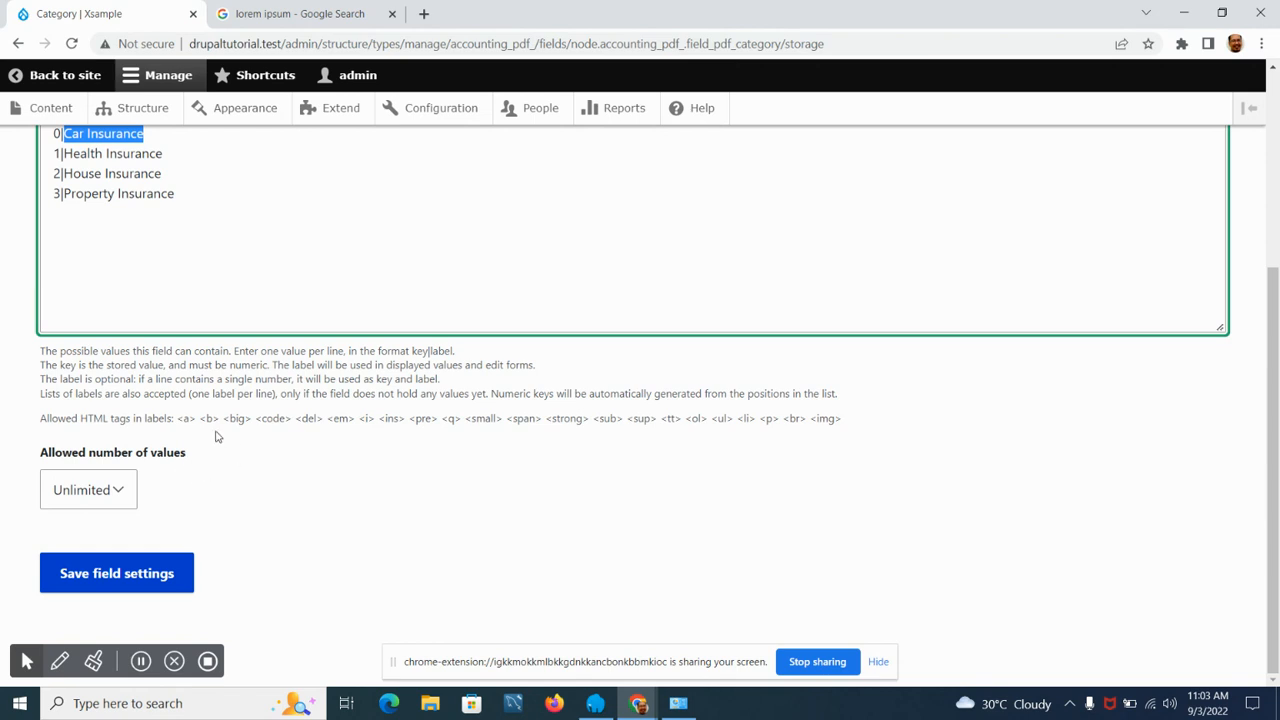
Set the Category field's allowed number of values to Limited with a limit of 1.
left_click(122, 490)
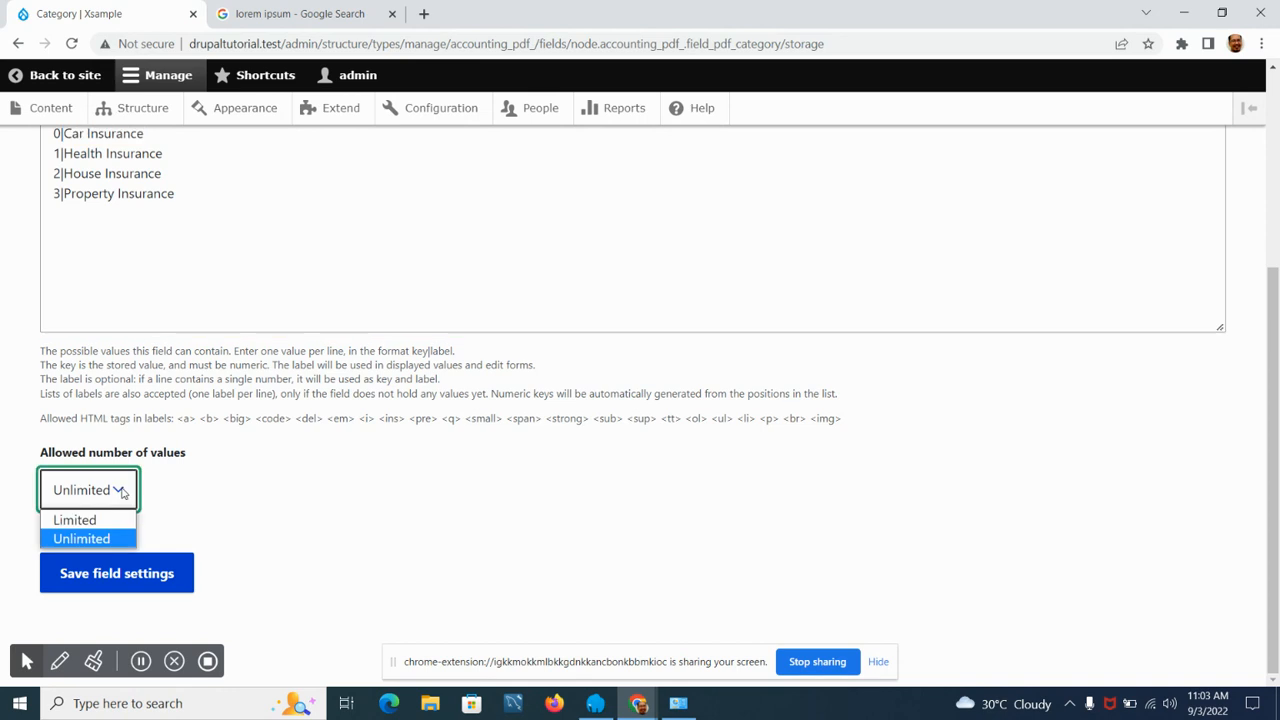
left_click(104, 522)
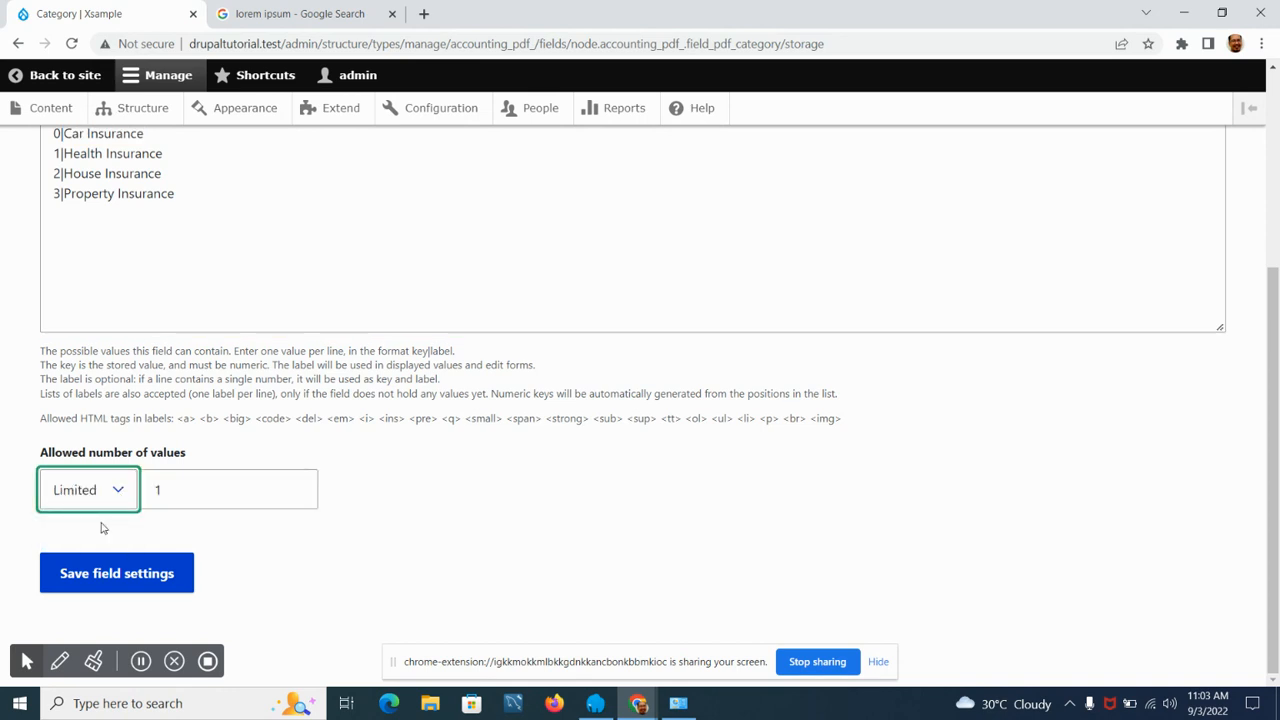
left_click(297, 486)
left_click(297, 486)
left_click(298, 495)
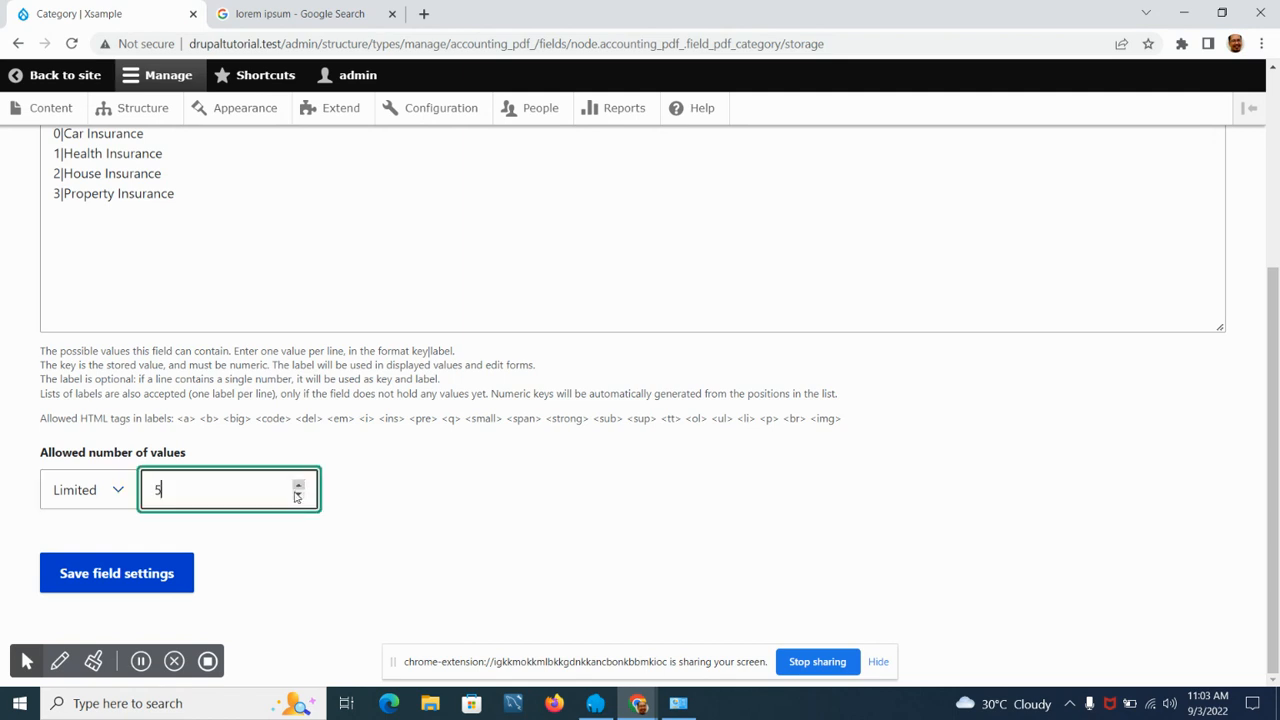
left_click(298, 495)
left_click(298, 495)
left_click(389, 513)
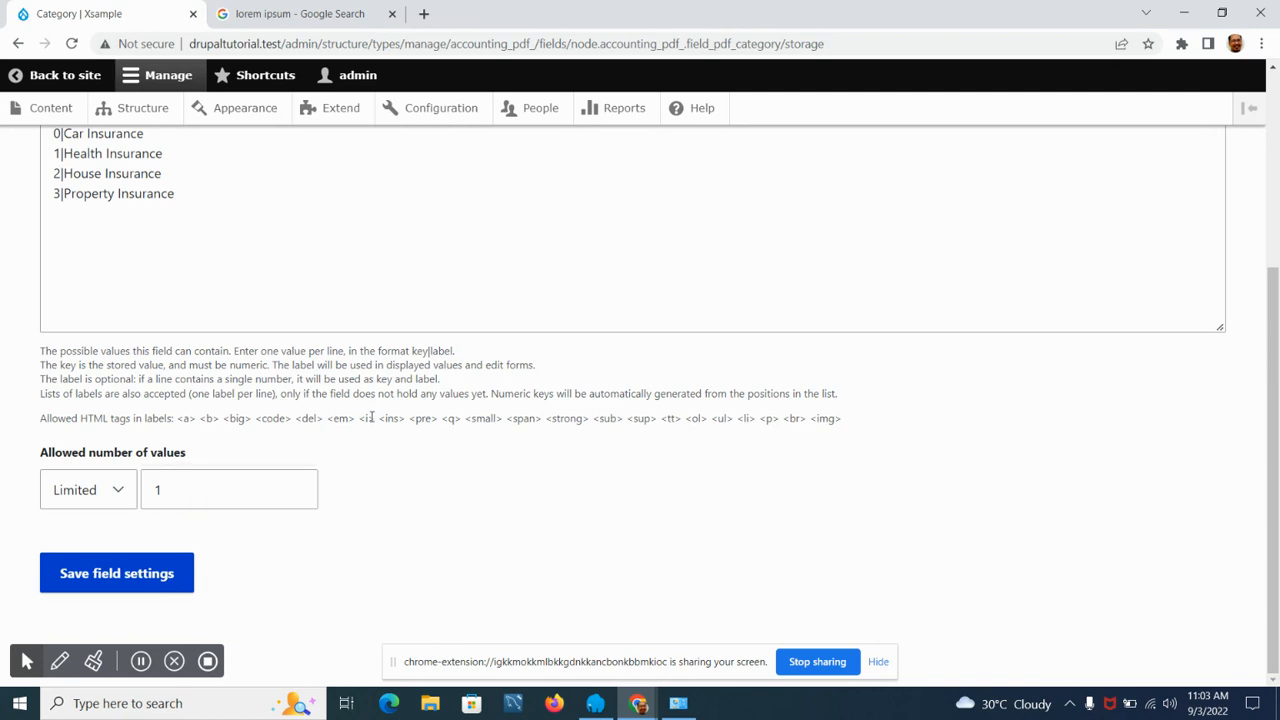
Recheck the allowed values list and the value limit, and save the Category field settings.
scroll(234, 297, "up", 2)
scroll(194, 337, "down", 2)
scroll(151, 494, "up", 3)
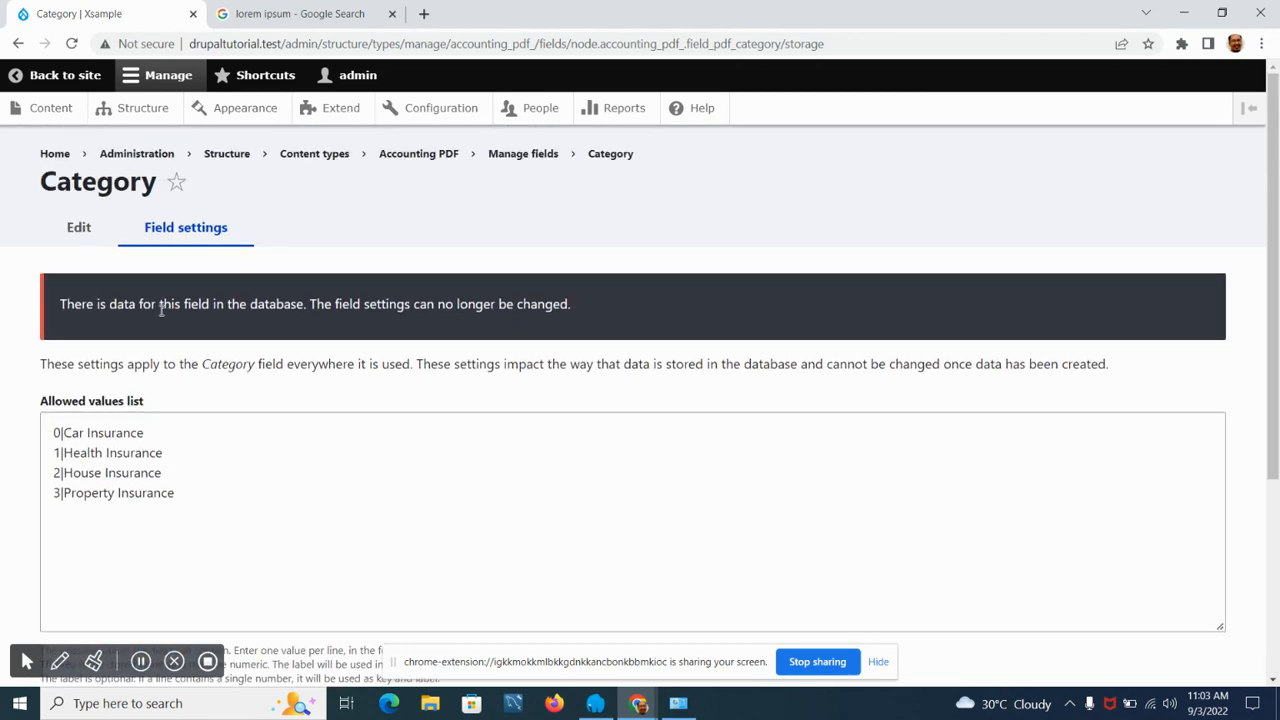
scroll(160, 310, "down", 3)
scroll(154, 311, "up", 2)
scroll(156, 316, "down", 2)
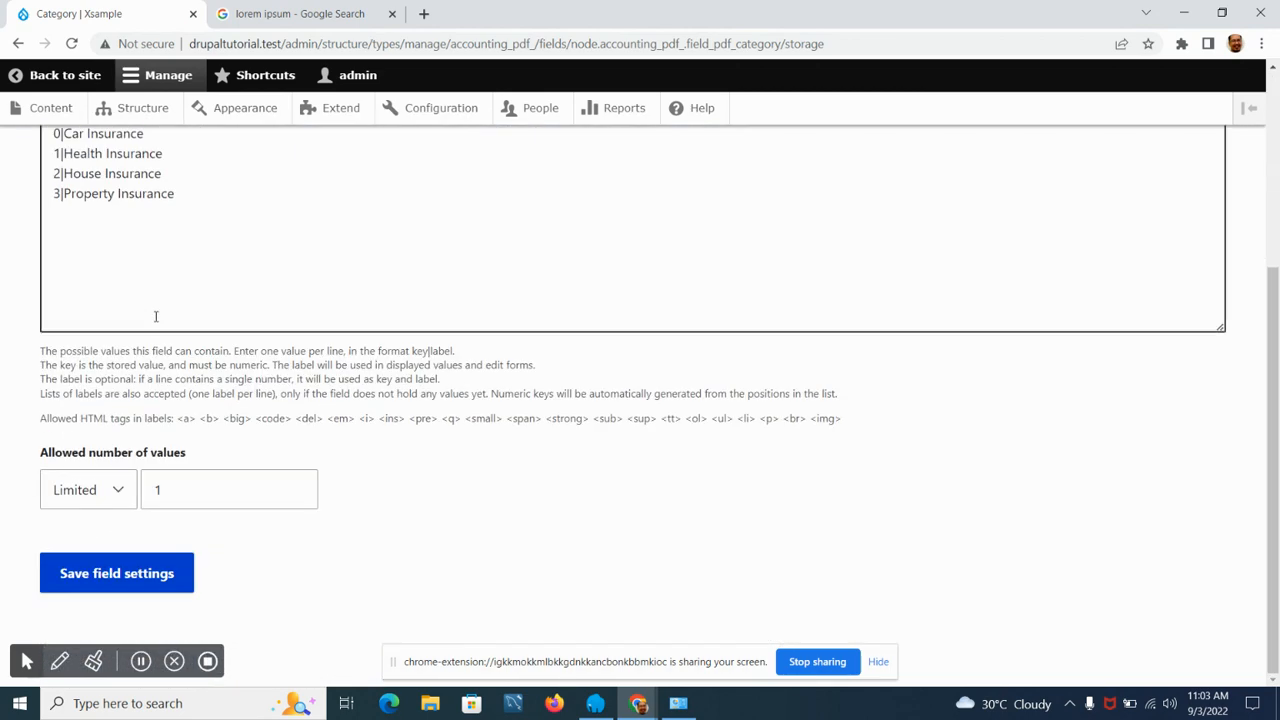
scroll(157, 318, "up", 2)
scroll(225, 313, "down", 2)
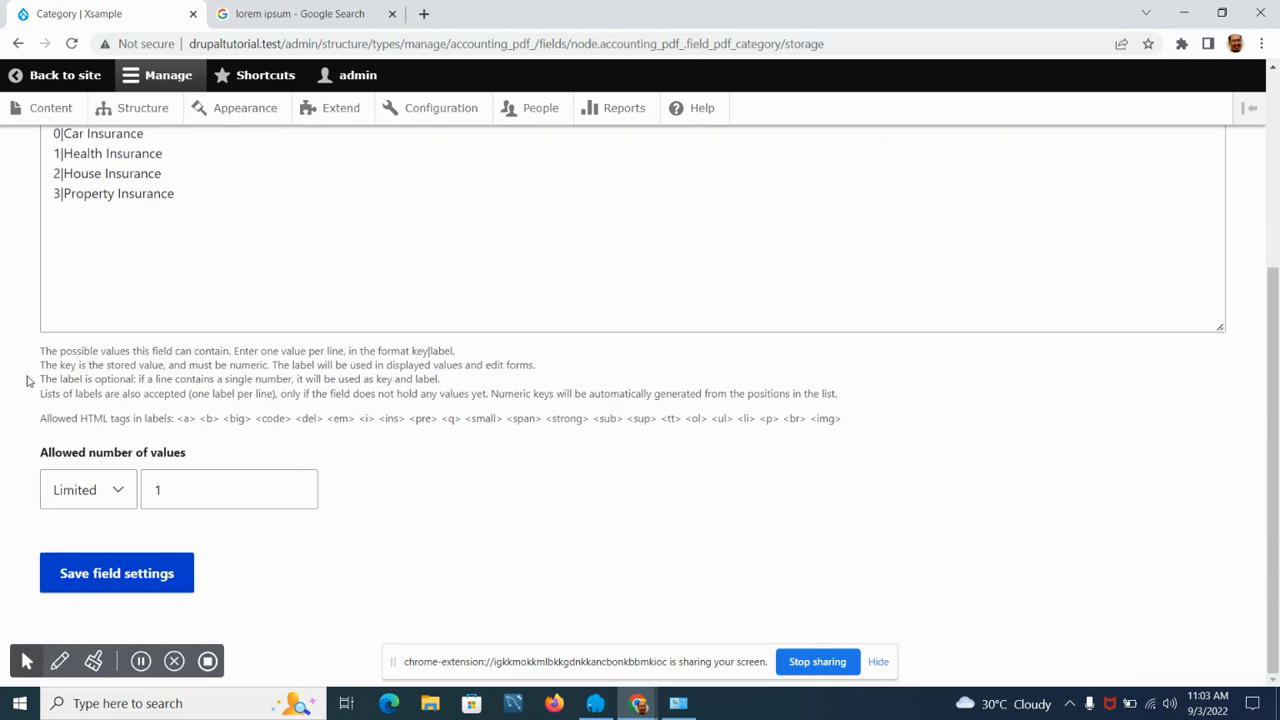
scroll(28, 380, "up", 3)
scroll(234, 514, "down", 3)
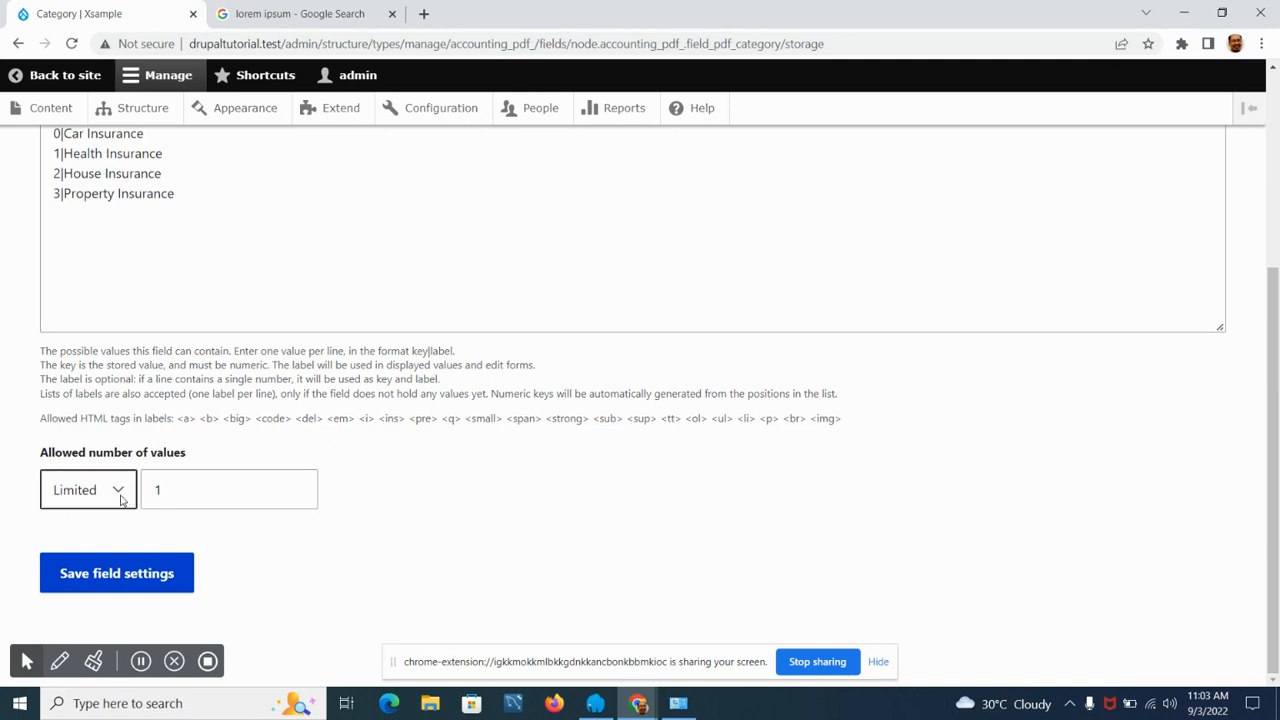
scroll(170, 290, "up", 1)
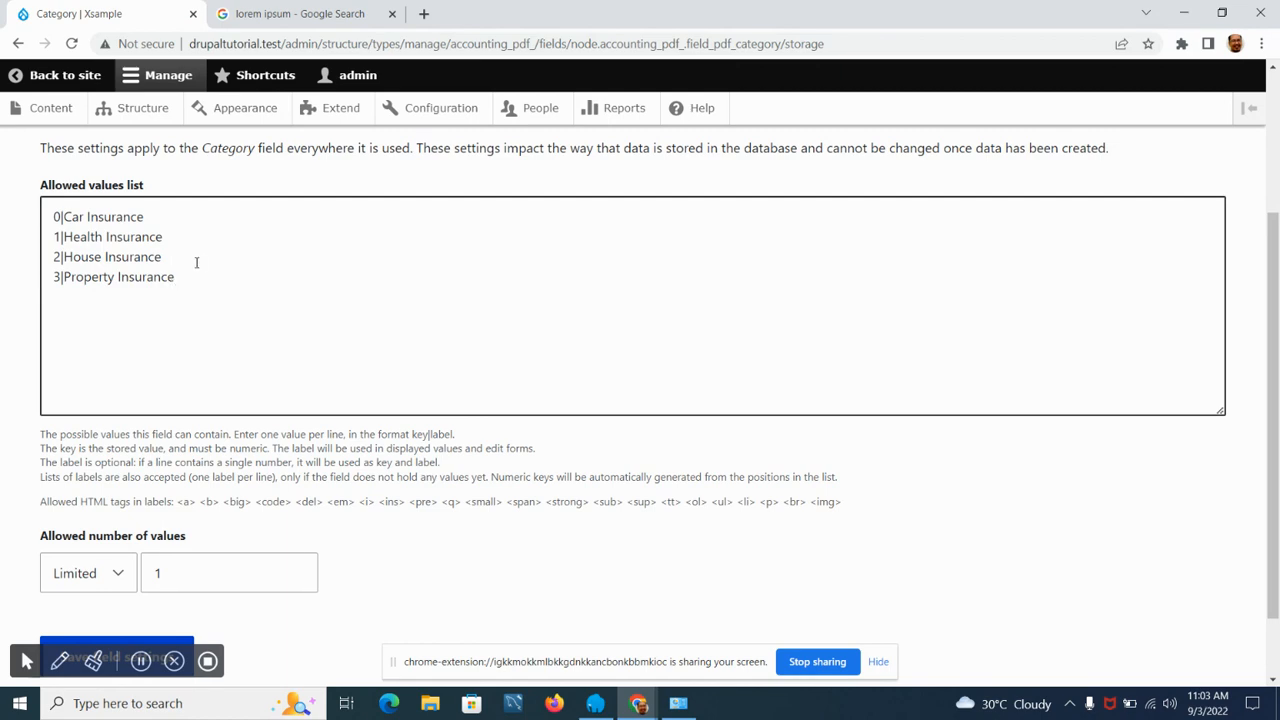
scroll(194, 263, "down", 1)
scroll(108, 352, "up", 3)
scroll(108, 352, "down", 3)
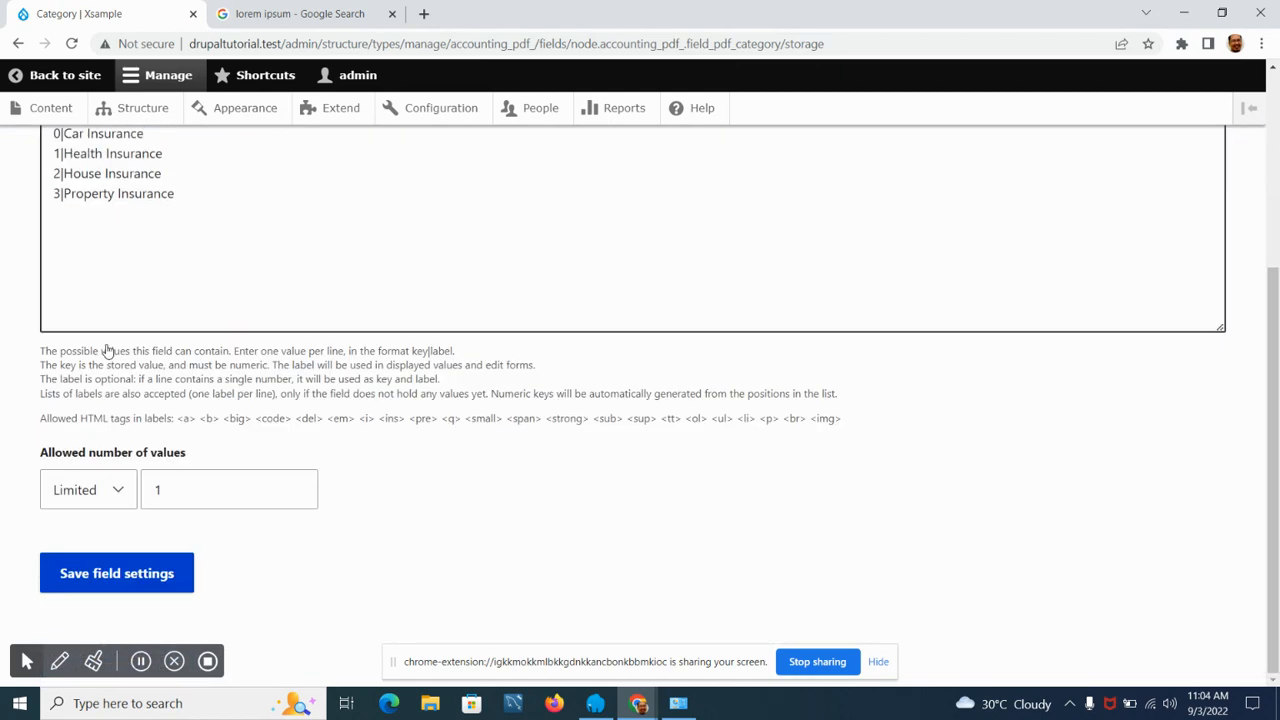
left_click(129, 580)
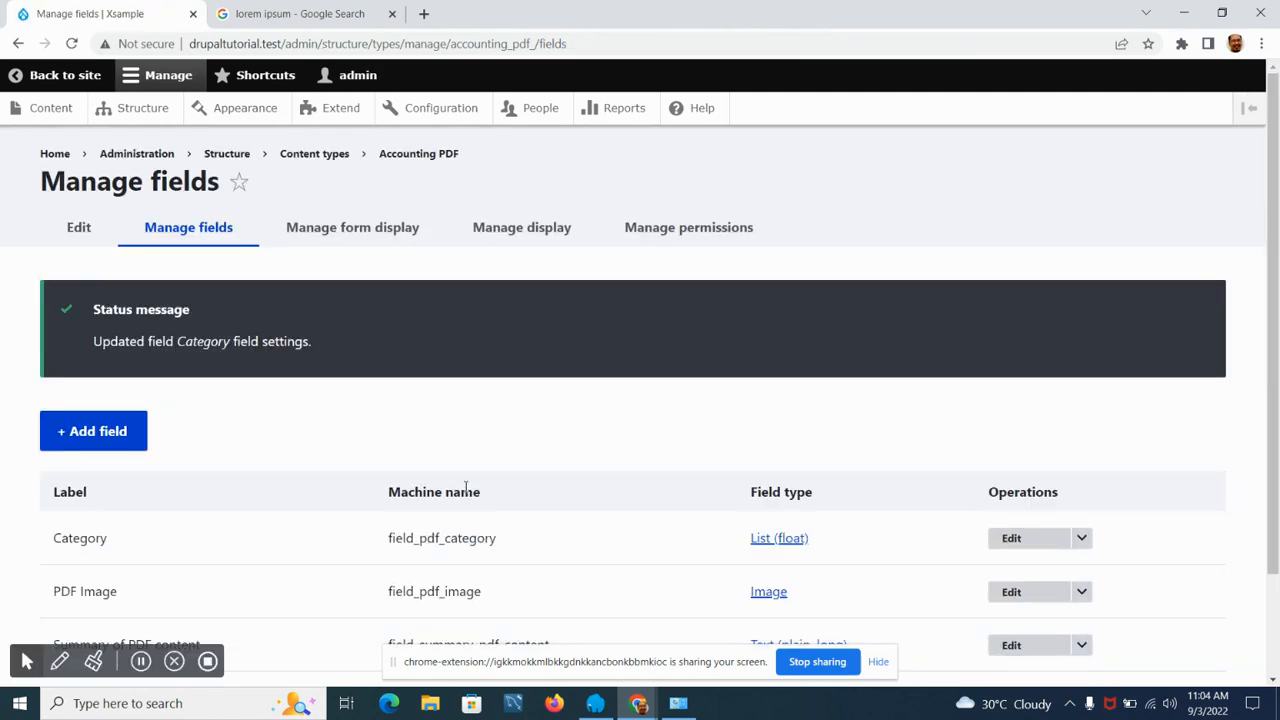
Add a new Text (formatted, long) field labelled PDF Body to the Accounting PDF content type.
scroll(383, 394, "down", 1)
scroll(280, 440, "up", 1)
scroll(283, 441, "down", 1)
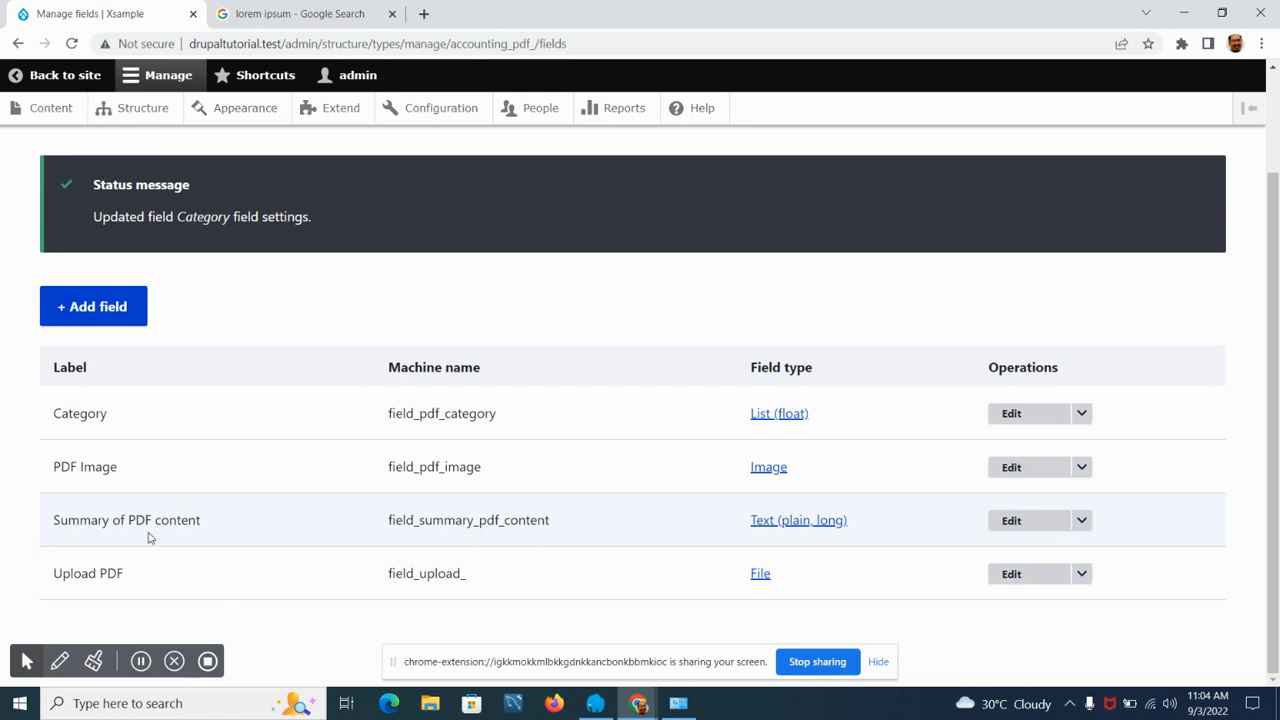
left_click(101, 316)
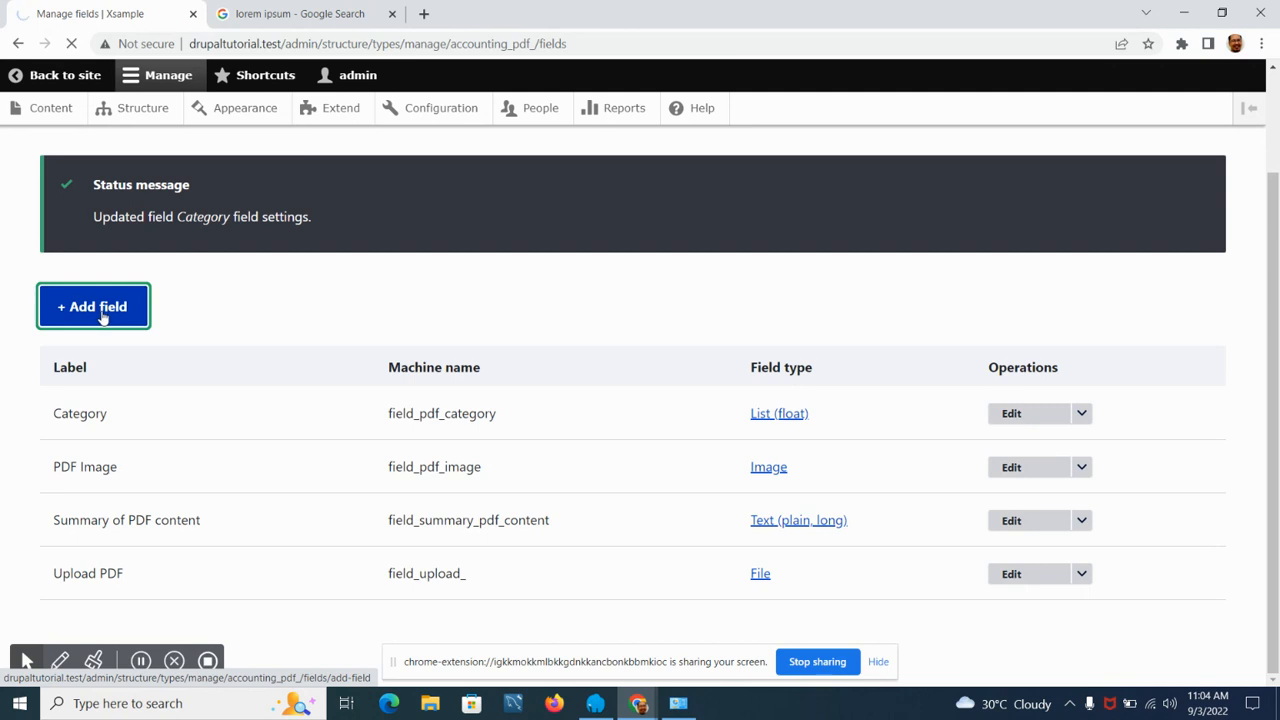
left_click(267, 318)
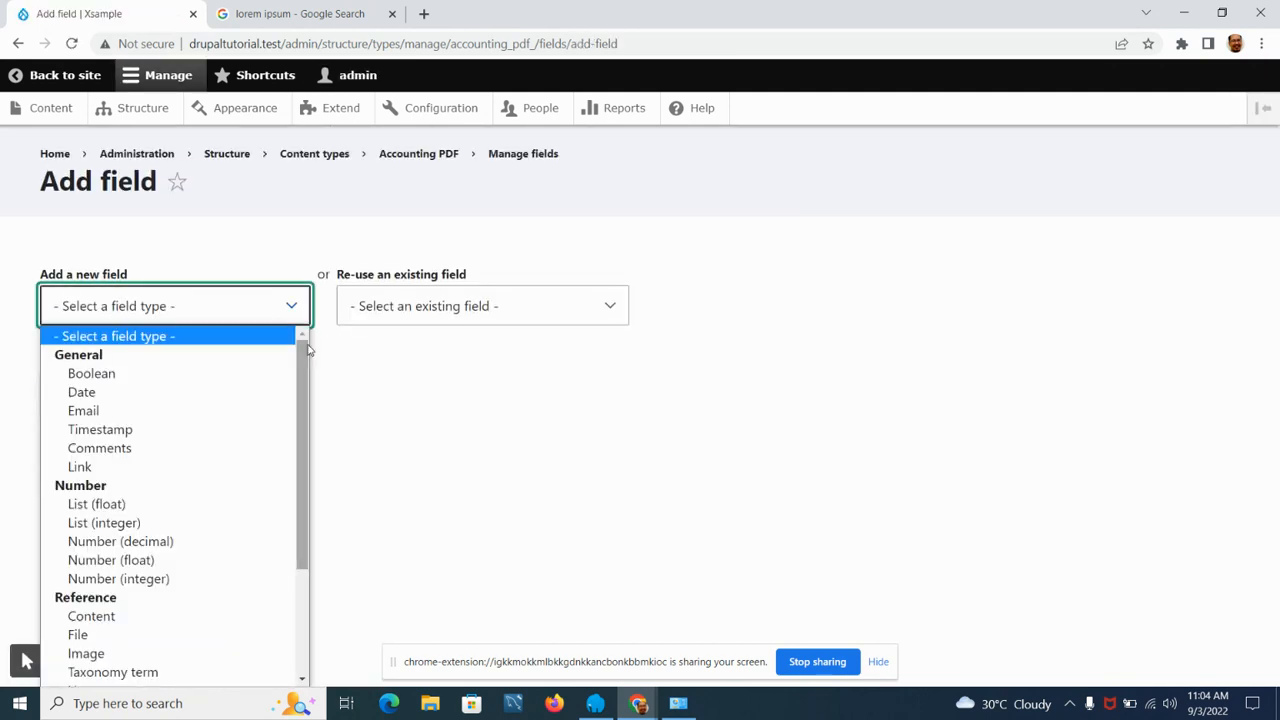
scroll(303, 349, "down", 3)
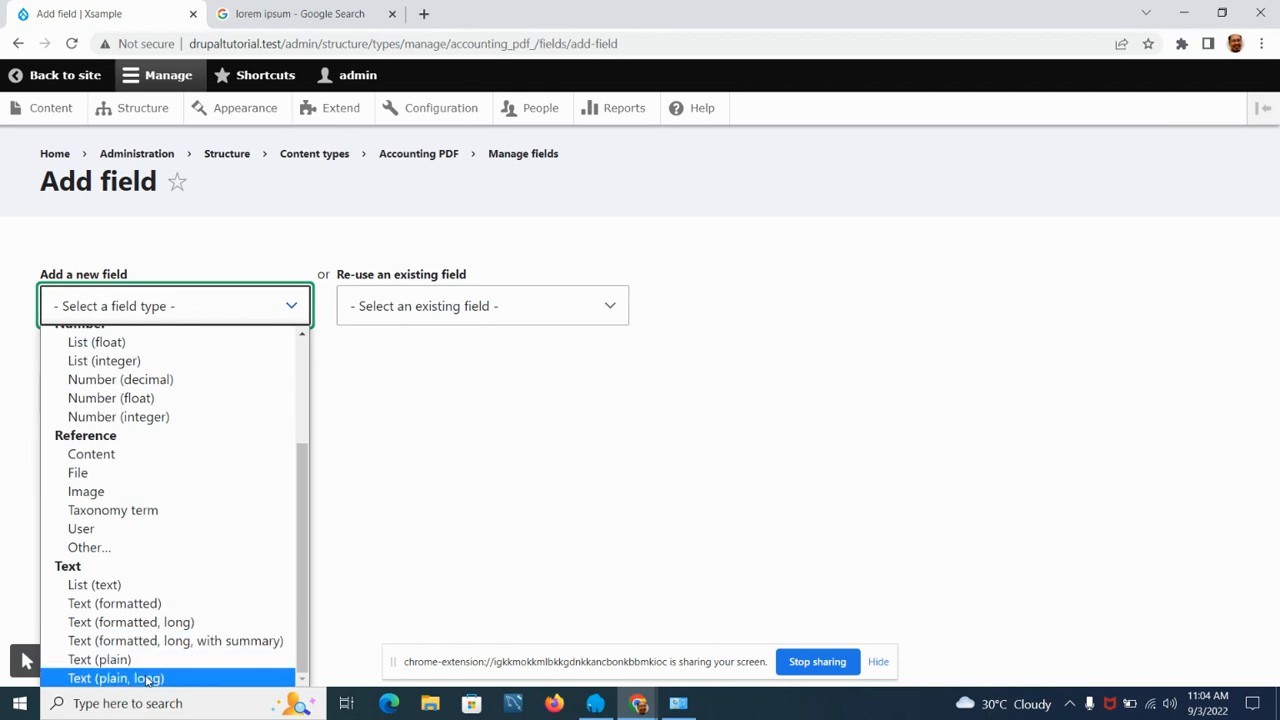
left_click(150, 622)
left_click(159, 409)
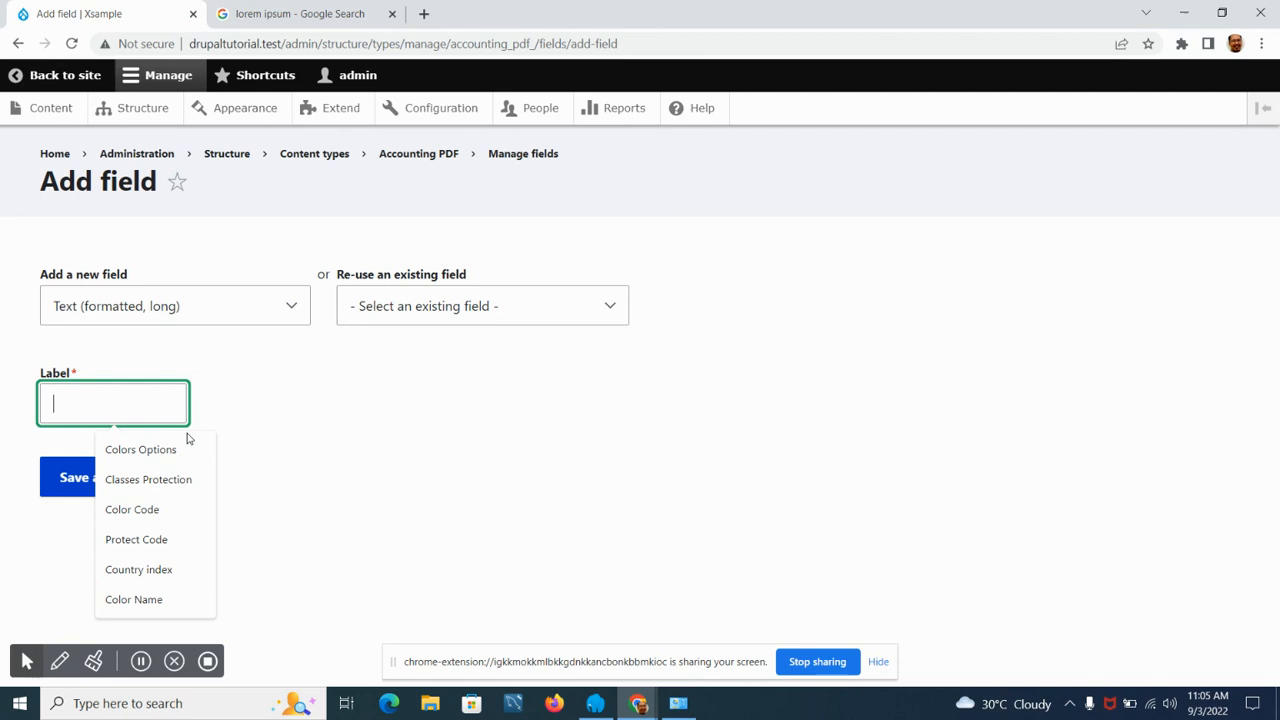
type("PDF")
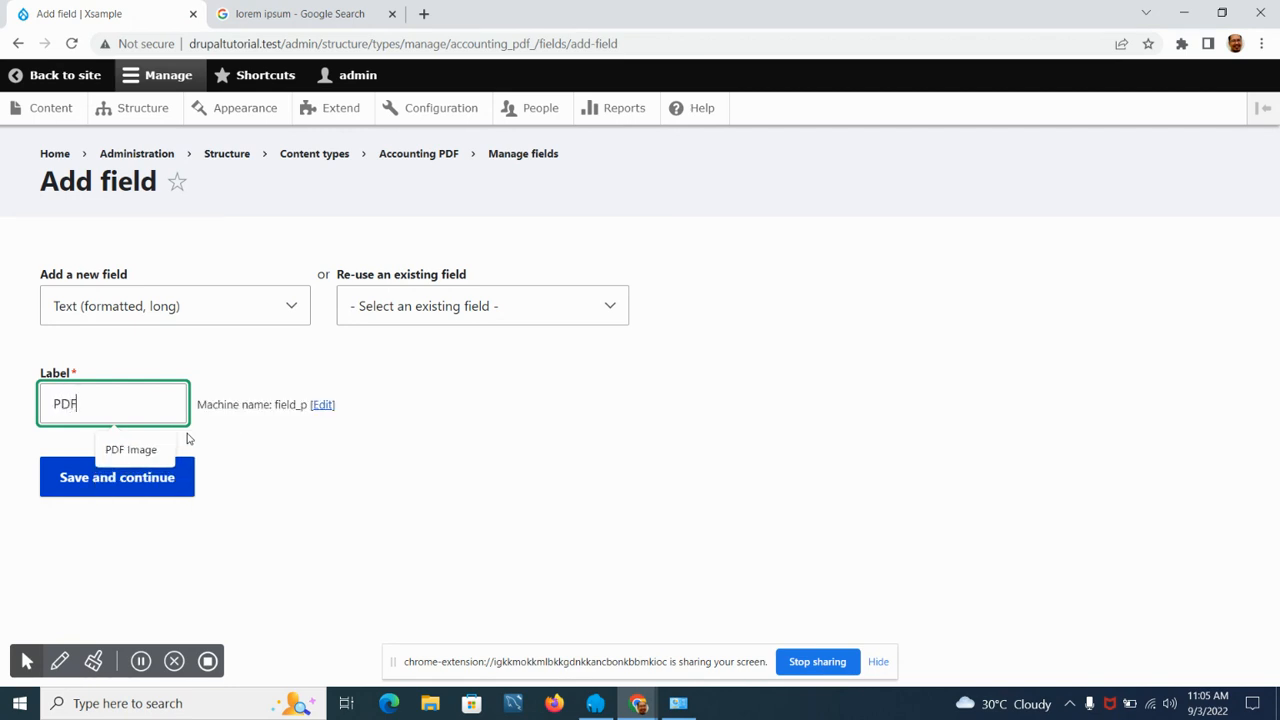
type(" Body")
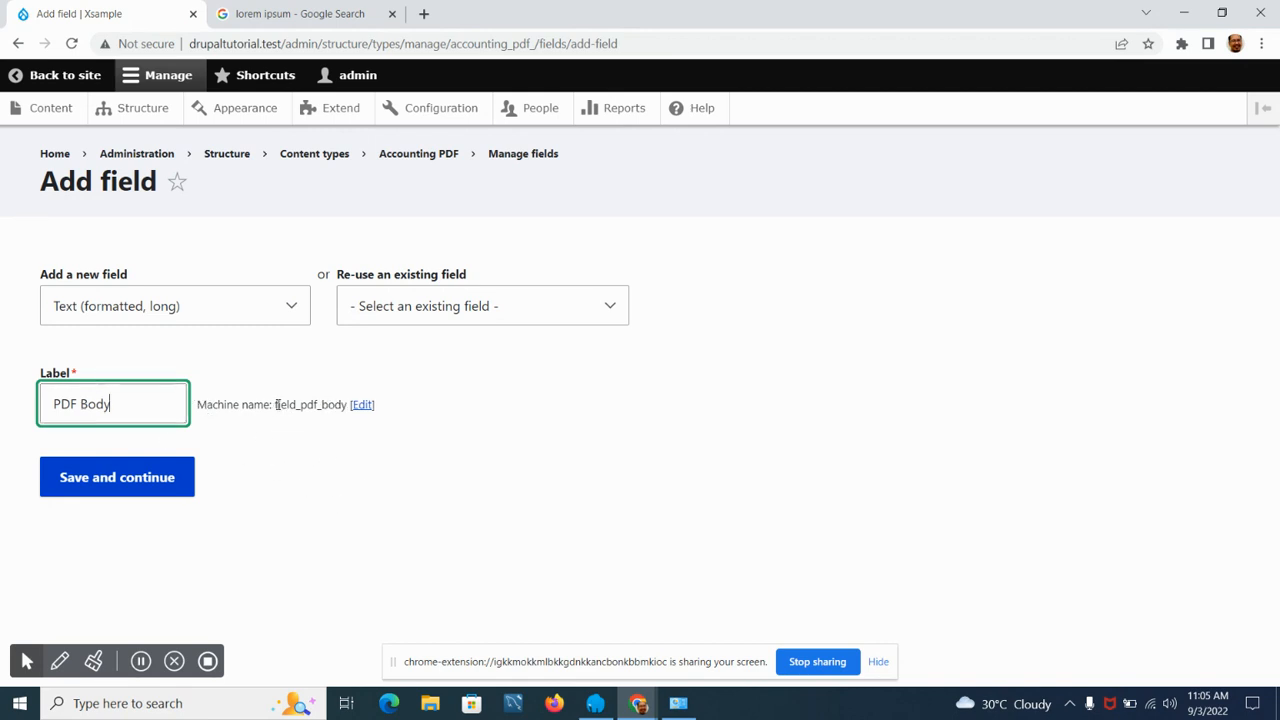
Change the new field's machine-readable name to pdfbody, create the field and save its field settings.
left_click(362, 405)
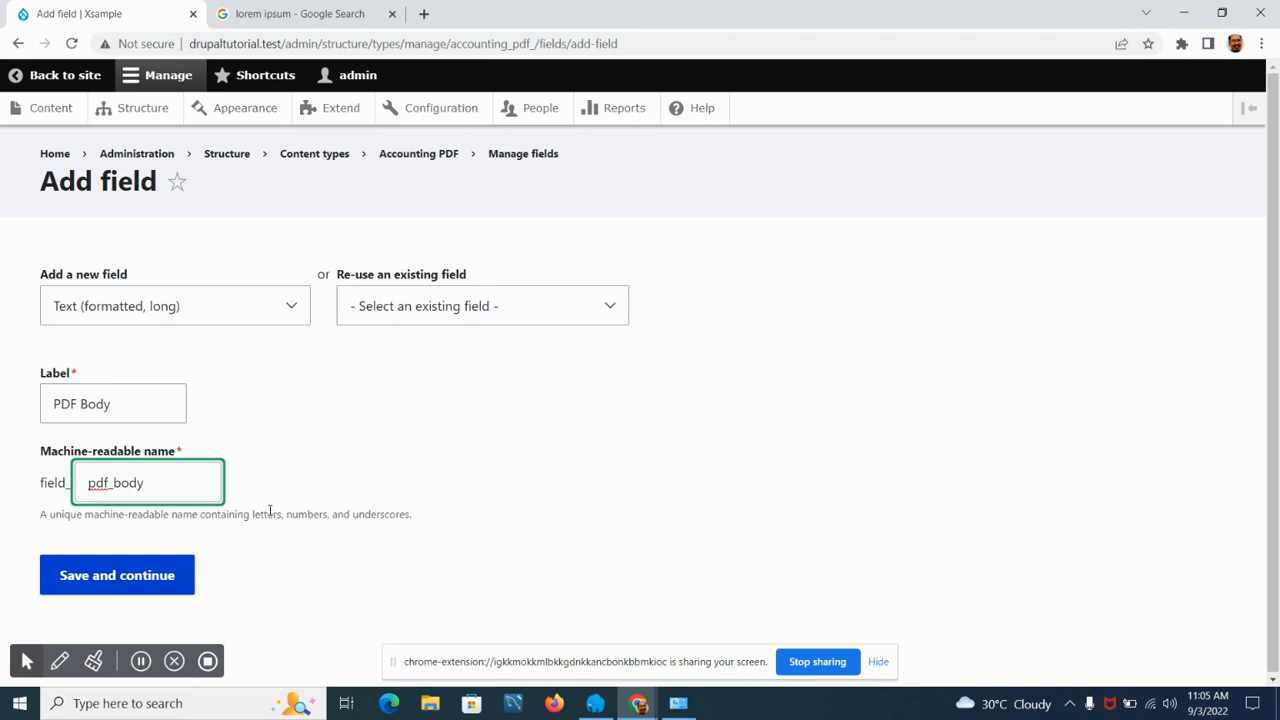
key("BackSpace")
left_click(281, 483)
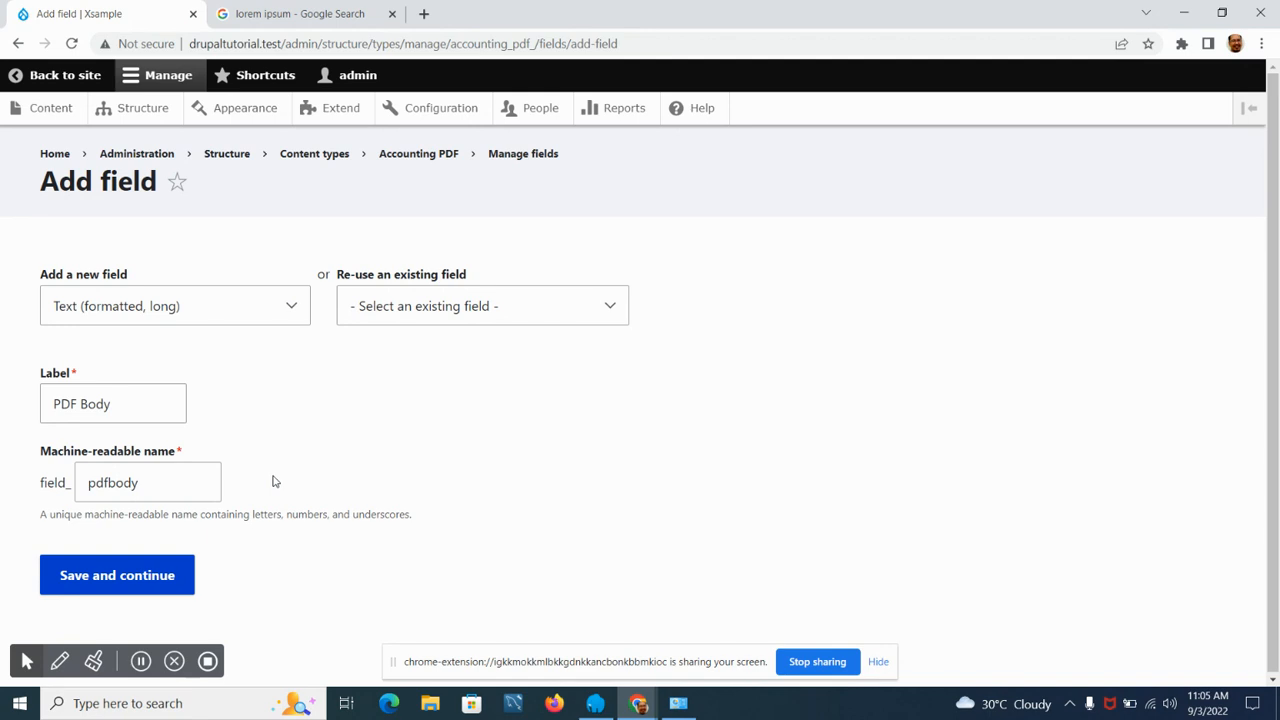
left_click(108, 584)
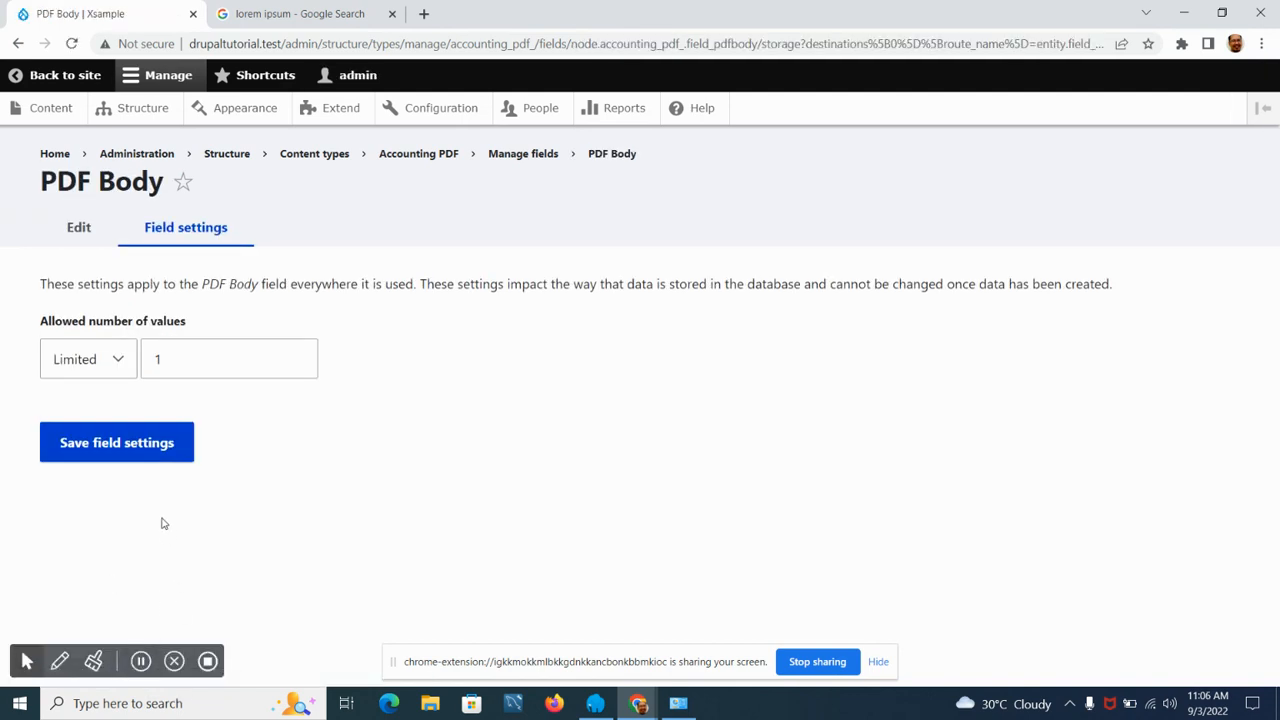
left_click(111, 452)
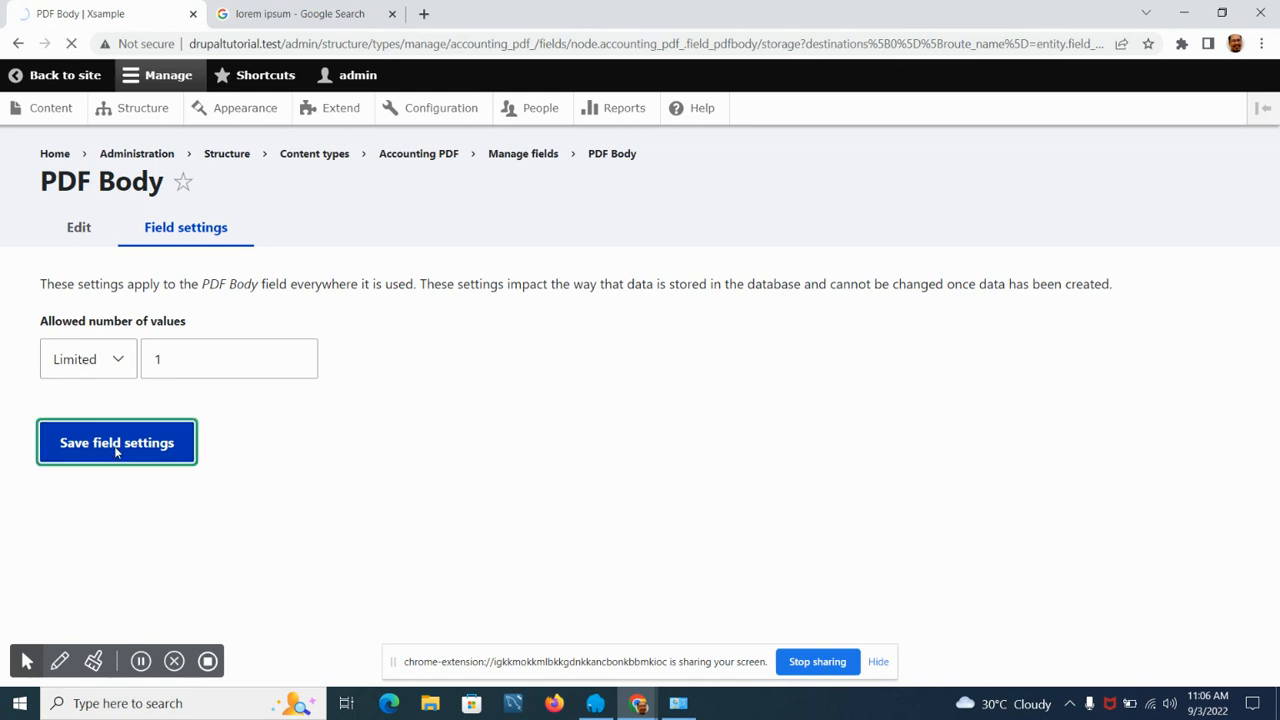
Open the site's content administration page in a separate browser tab and switch to it.
scroll(203, 343, "down", 3)
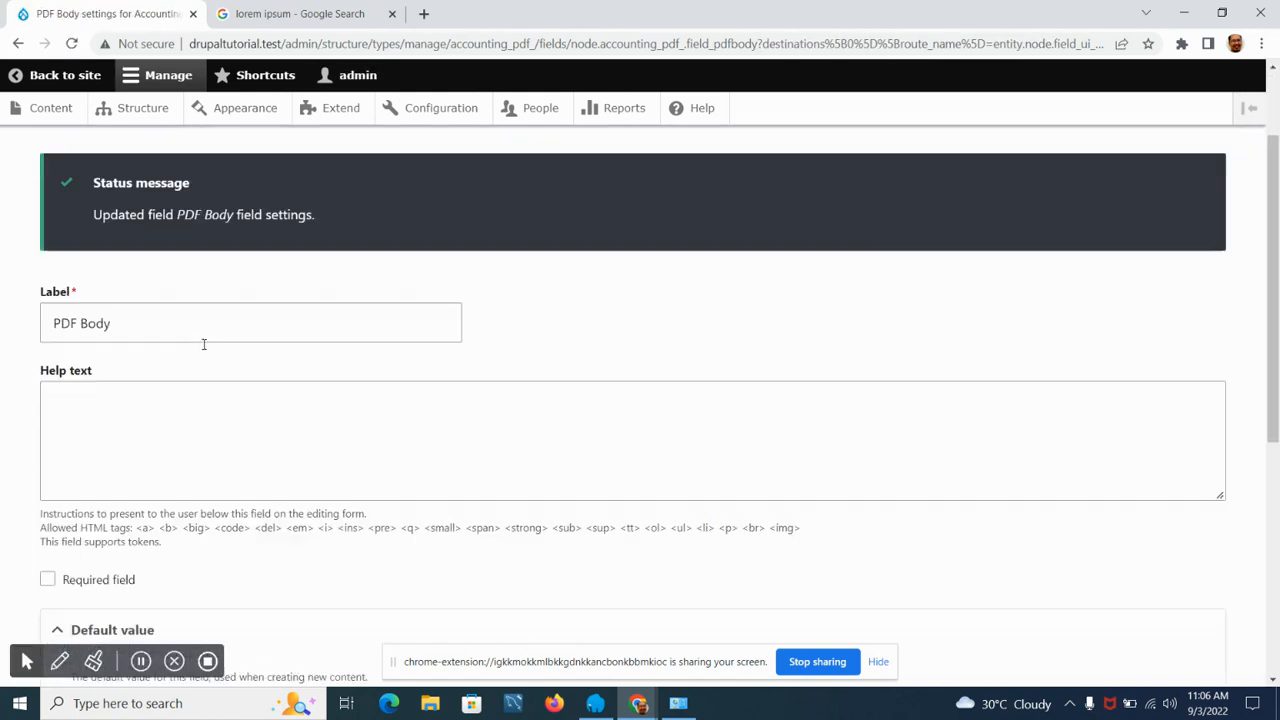
left_click(155, 294)
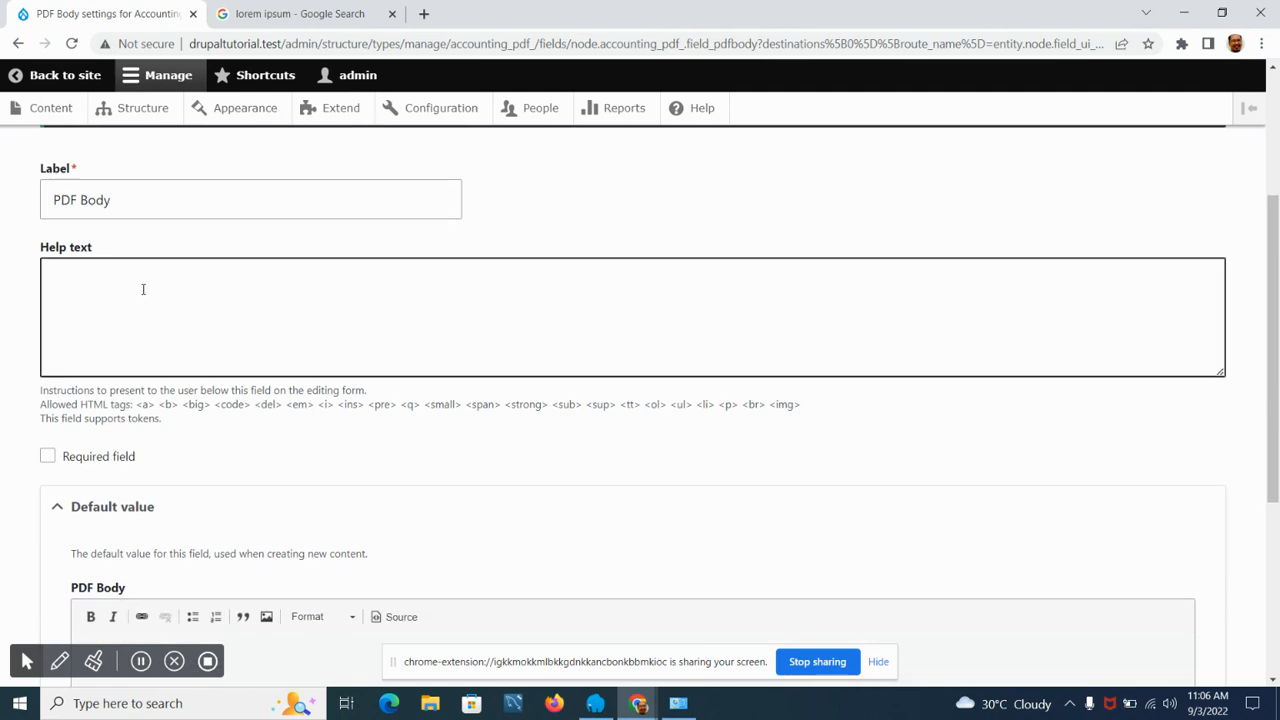
right_click(54, 113)
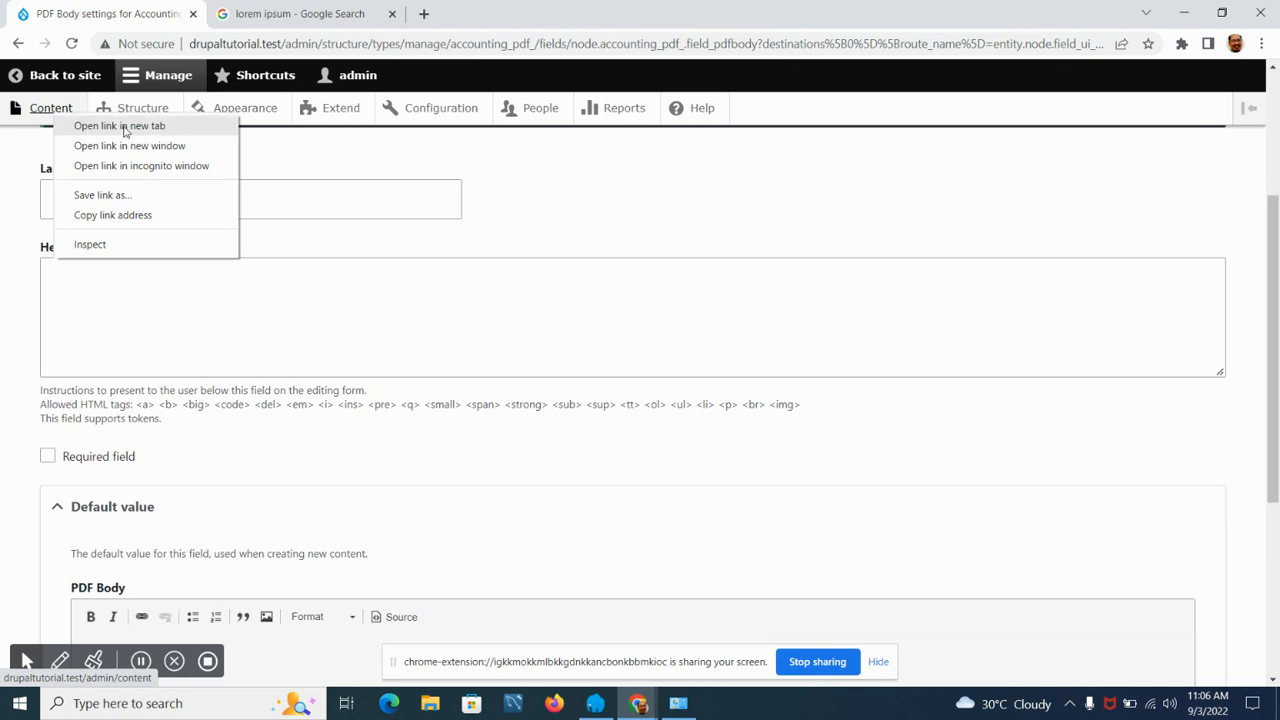
left_click(122, 126)
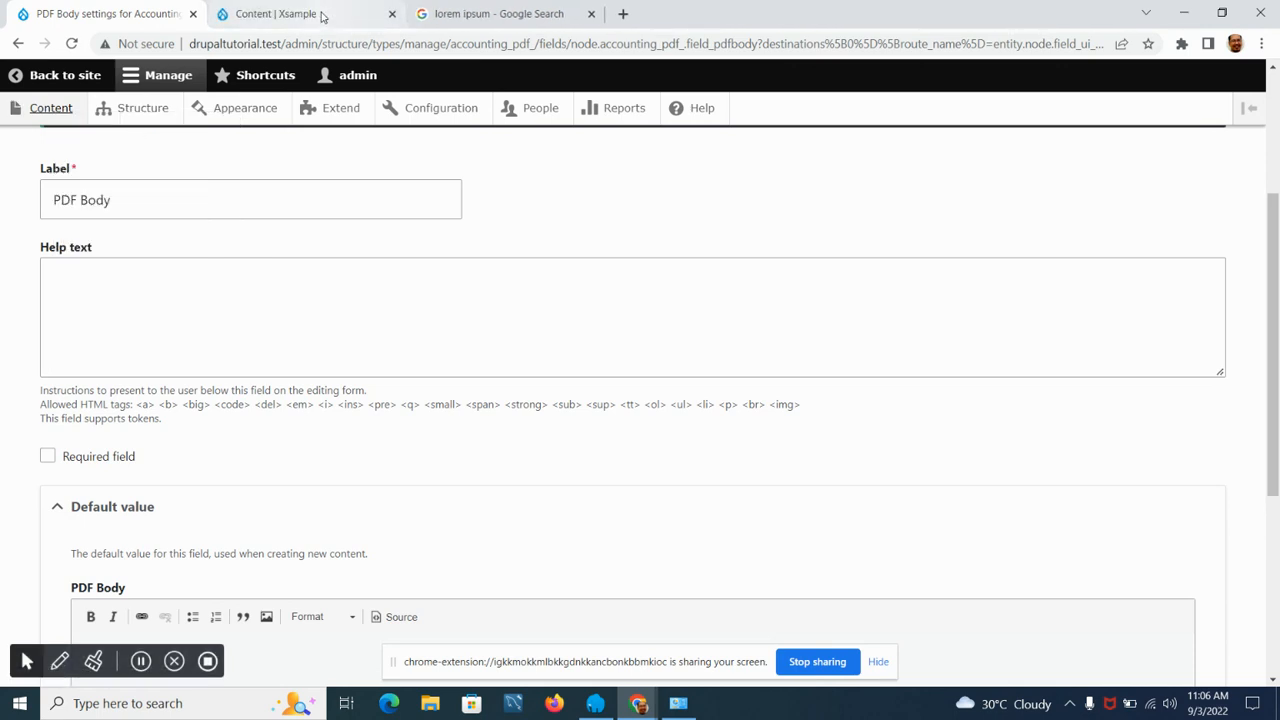
left_click(321, 15)
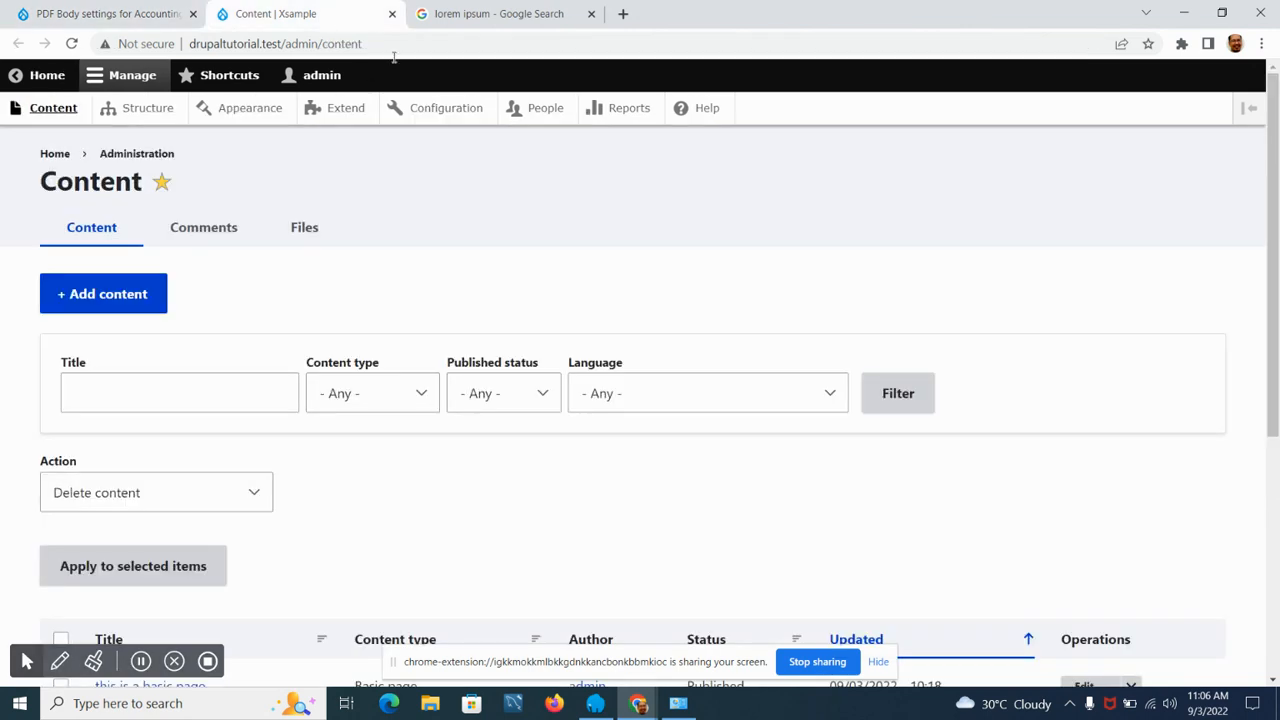
Open the creation form for Accounting PDF content and examine the help text under the Summary of PDF content field.
scroll(317, 300, "down", 3)
scroll(308, 312, "up", 3)
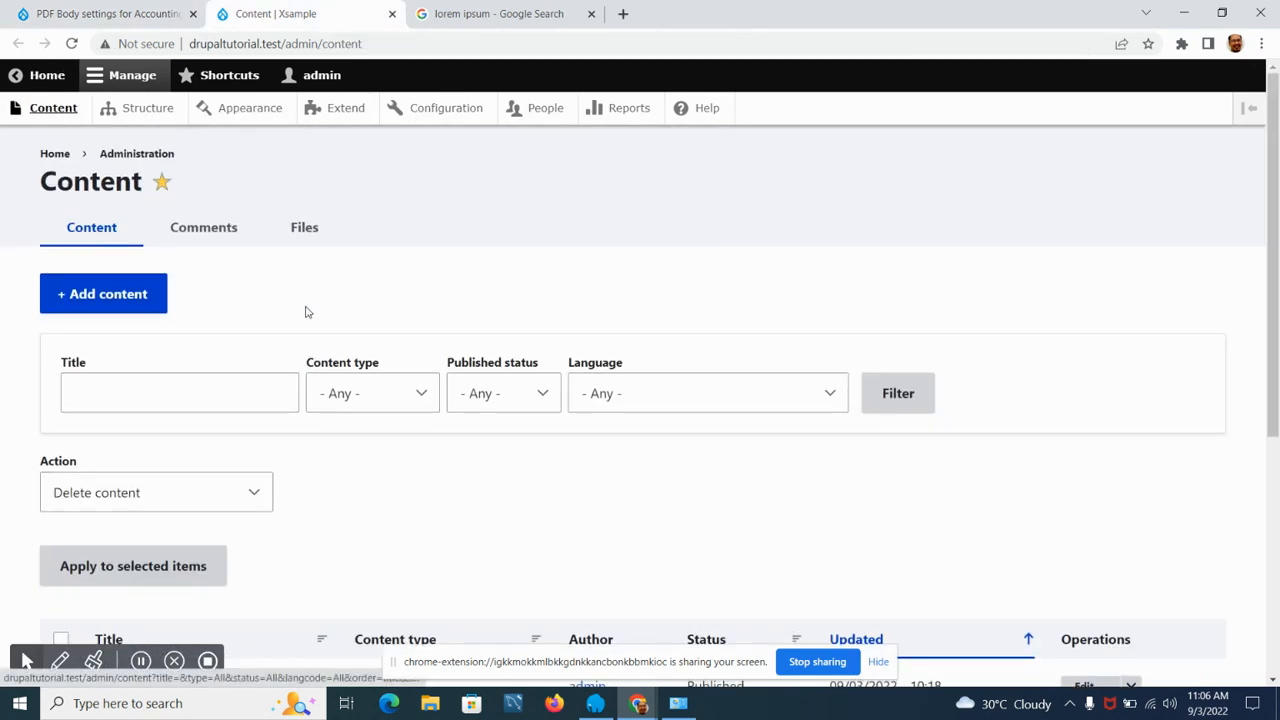
left_click(110, 302)
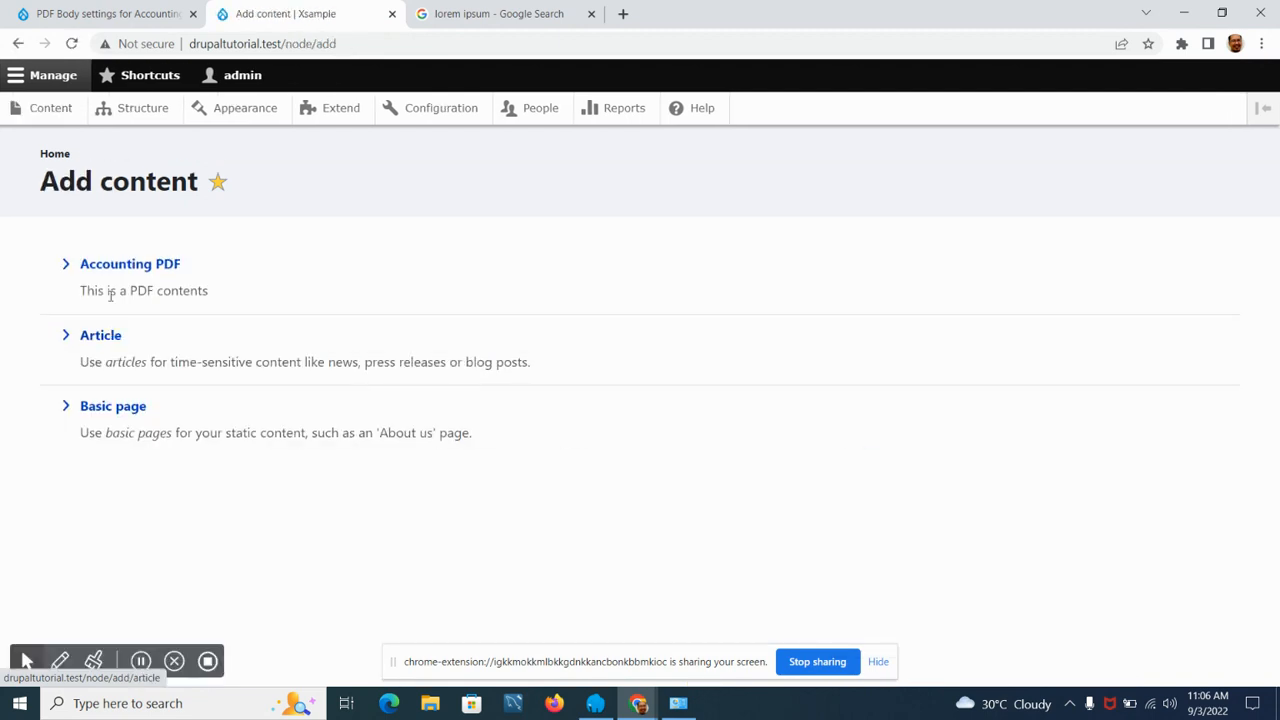
left_click(141, 268)
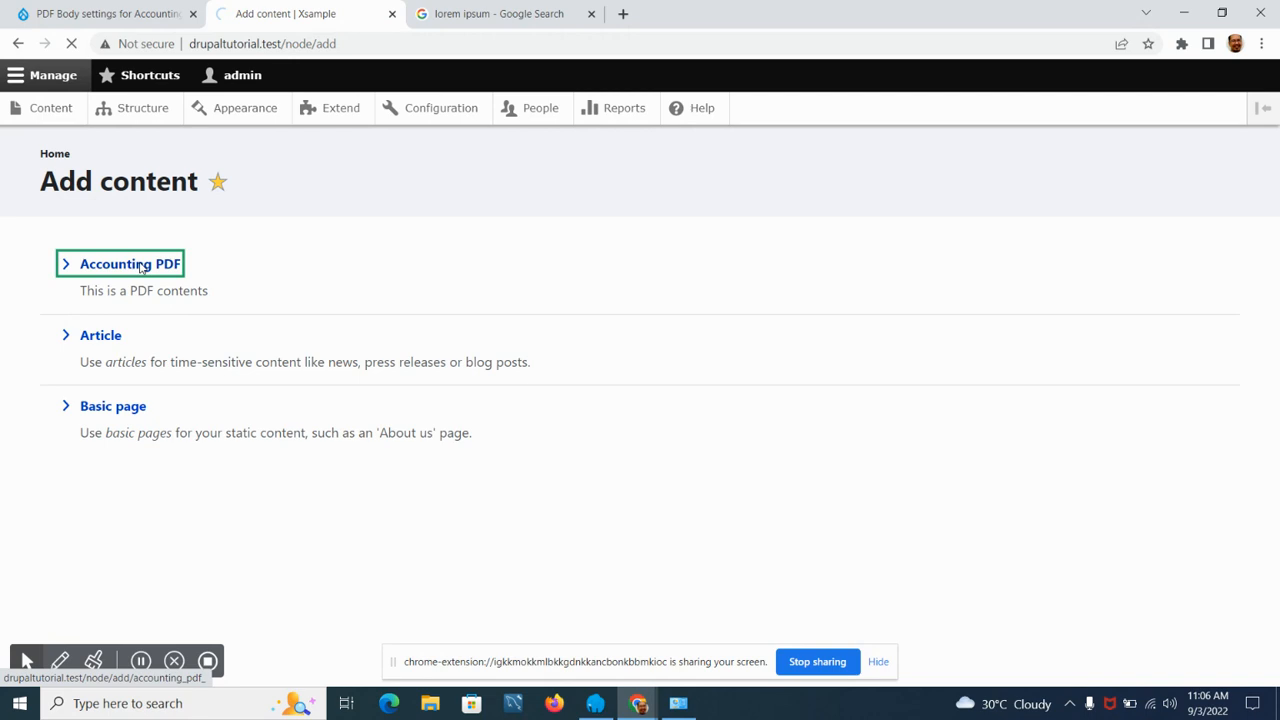
scroll(354, 348, "down", 3)
scroll(230, 326, "up", 2)
left_click_drag(254, 332, 124, 328)
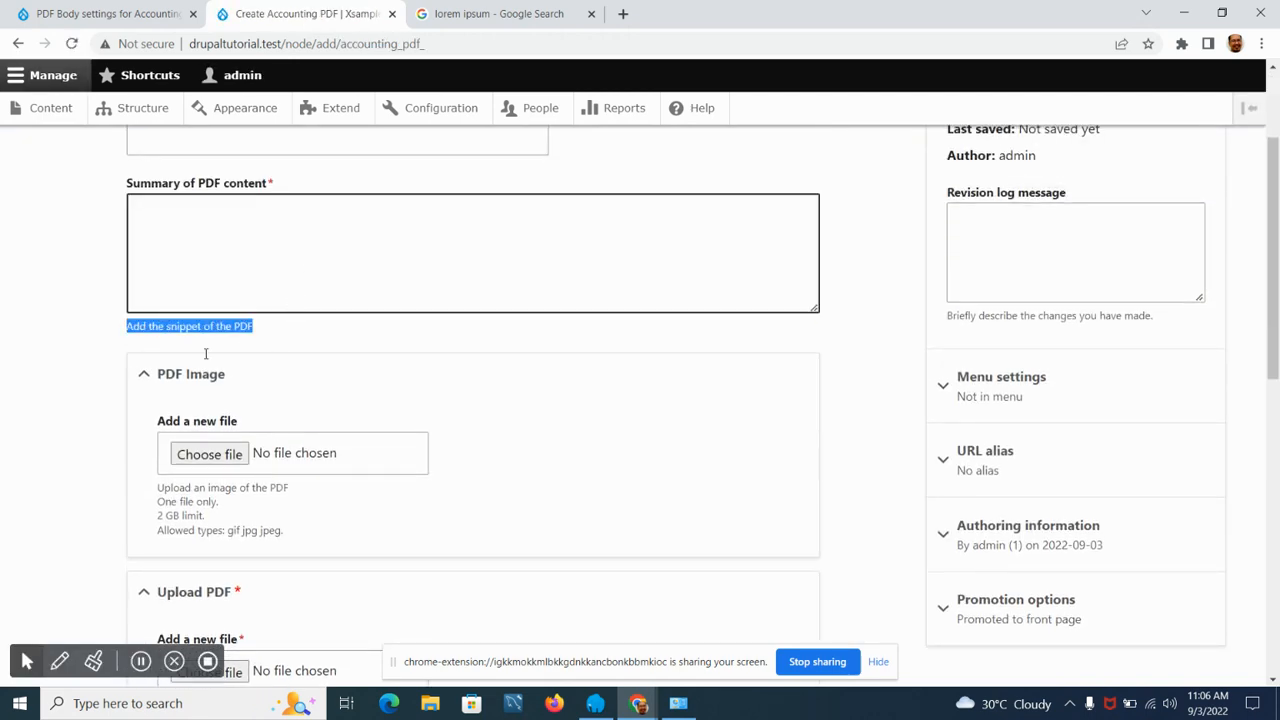
Return to the PDF Body settings and enter the help text "Create a help guide for the viewer about the PDF".
left_click(131, 15)
left_click(120, 307)
type("Th")
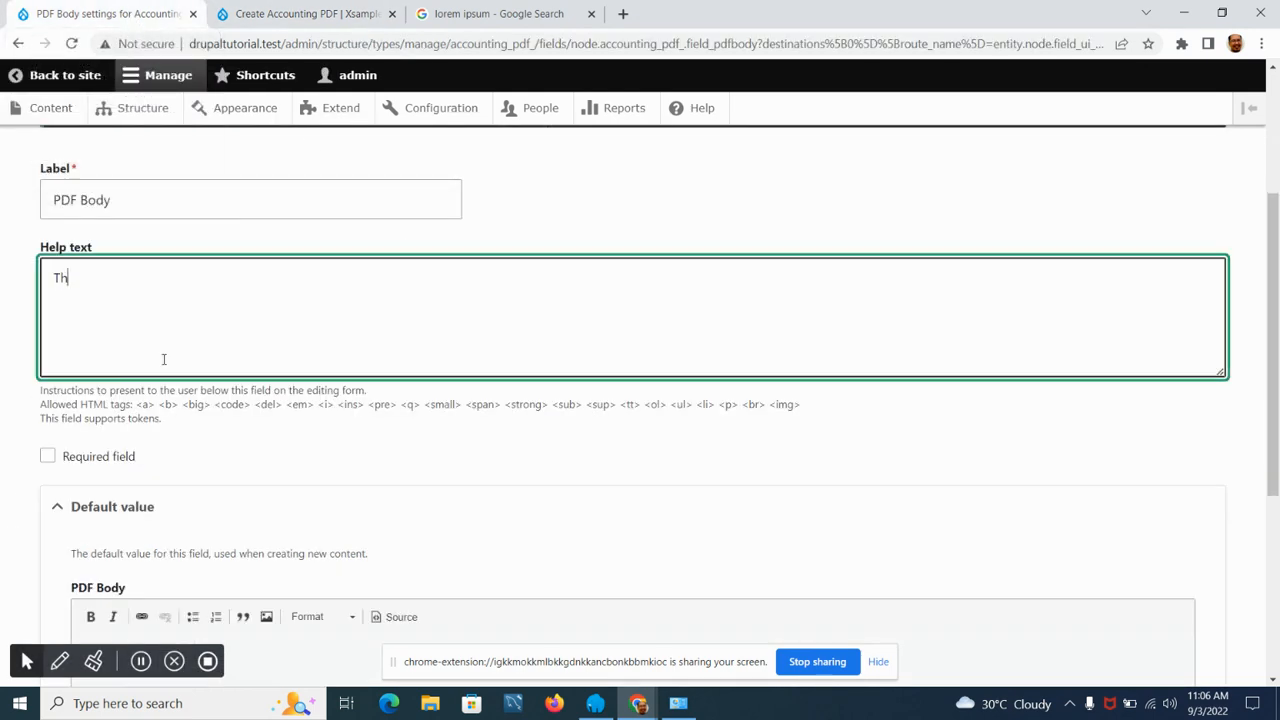
type("is")
key("BackSpace")
key("BackSpace")
key("BackSpace")
key("BackSpace")
type("Add")
key("BackSpace")
key("BackSpace")
key("BackSpace")
type("Creat")
type("e a")
type(" Body")
key("BackSpace")
key("BackSpace")
key("BackSpace")
key("BackSpace")
type("help guide for t")
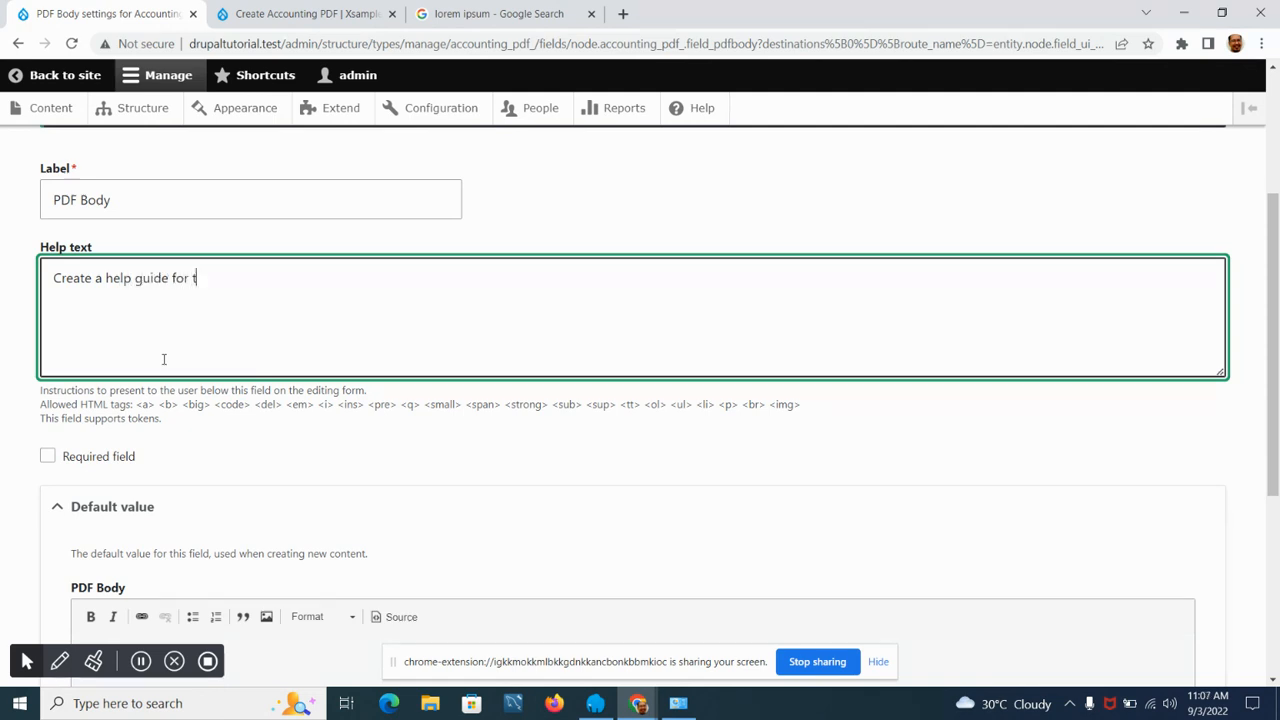
type("he viewer about the PDF")
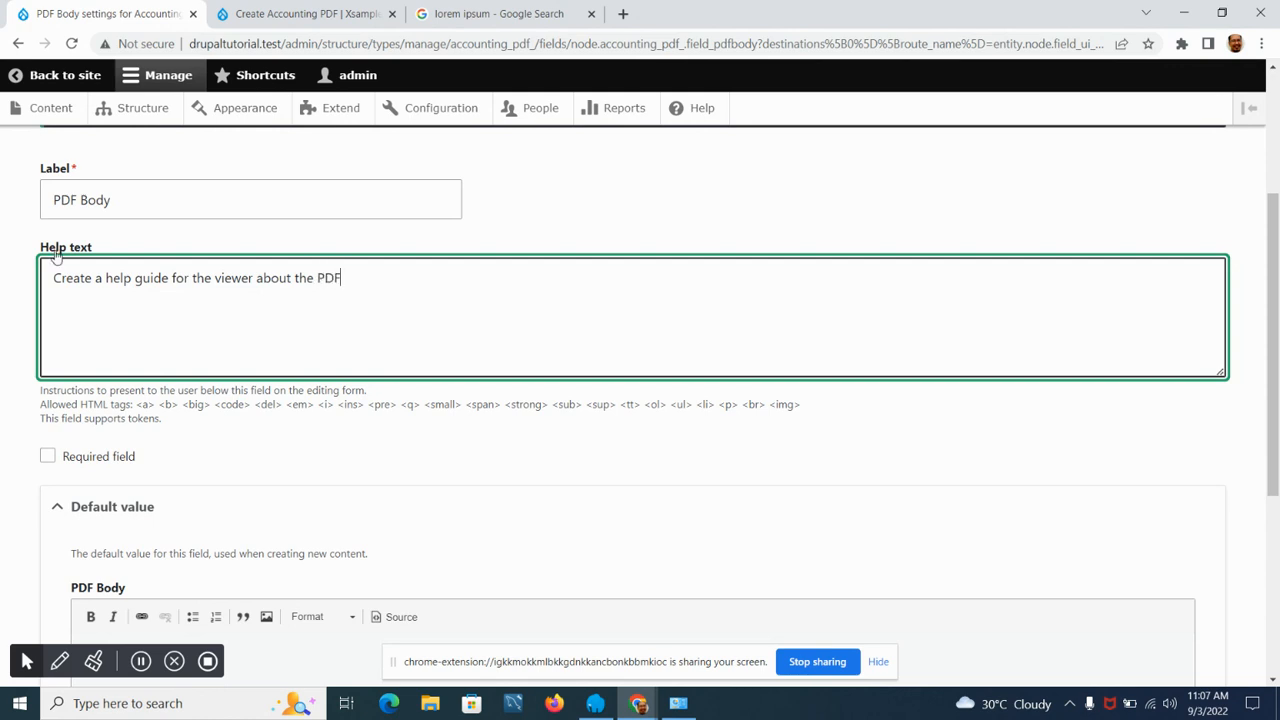
Review the PDF Body required option and default value editor, and compare them with the fields on the Accounting PDF creation form.
scroll(180, 330, "down", 2)
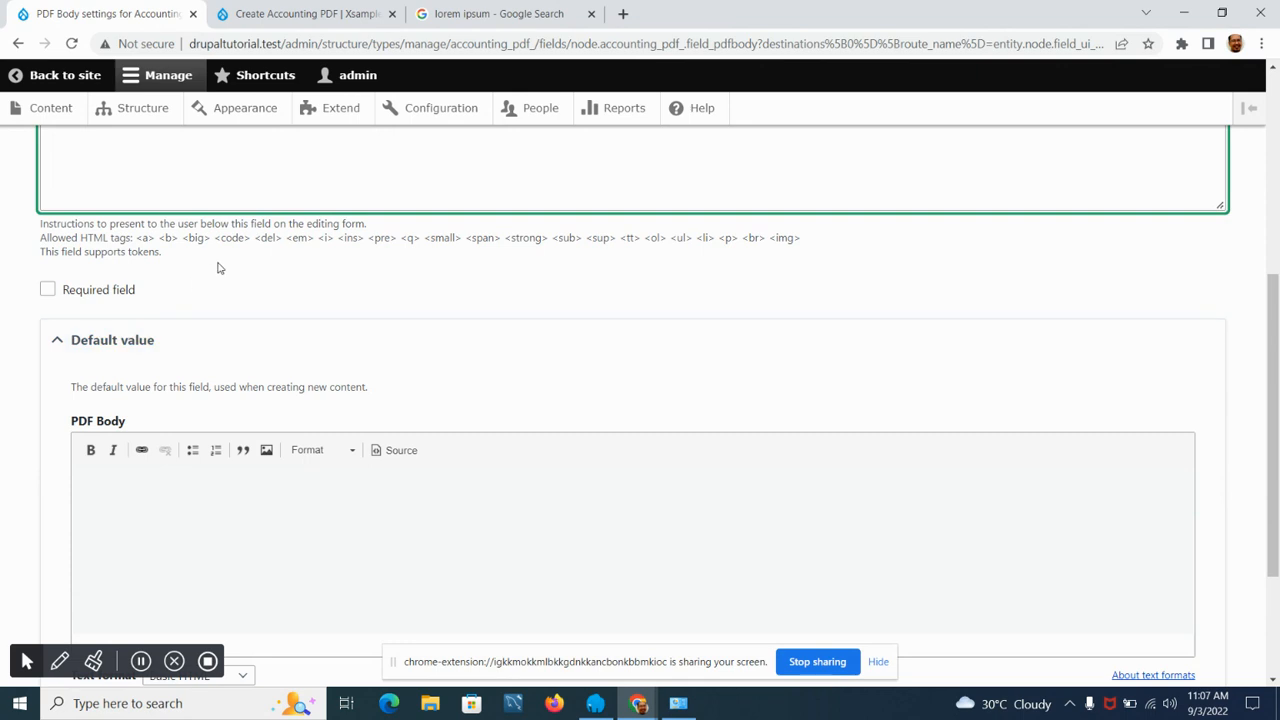
scroll(218, 267, "down", 2)
scroll(48, 375, "up", 2)
scroll(60, 360, "down", 1)
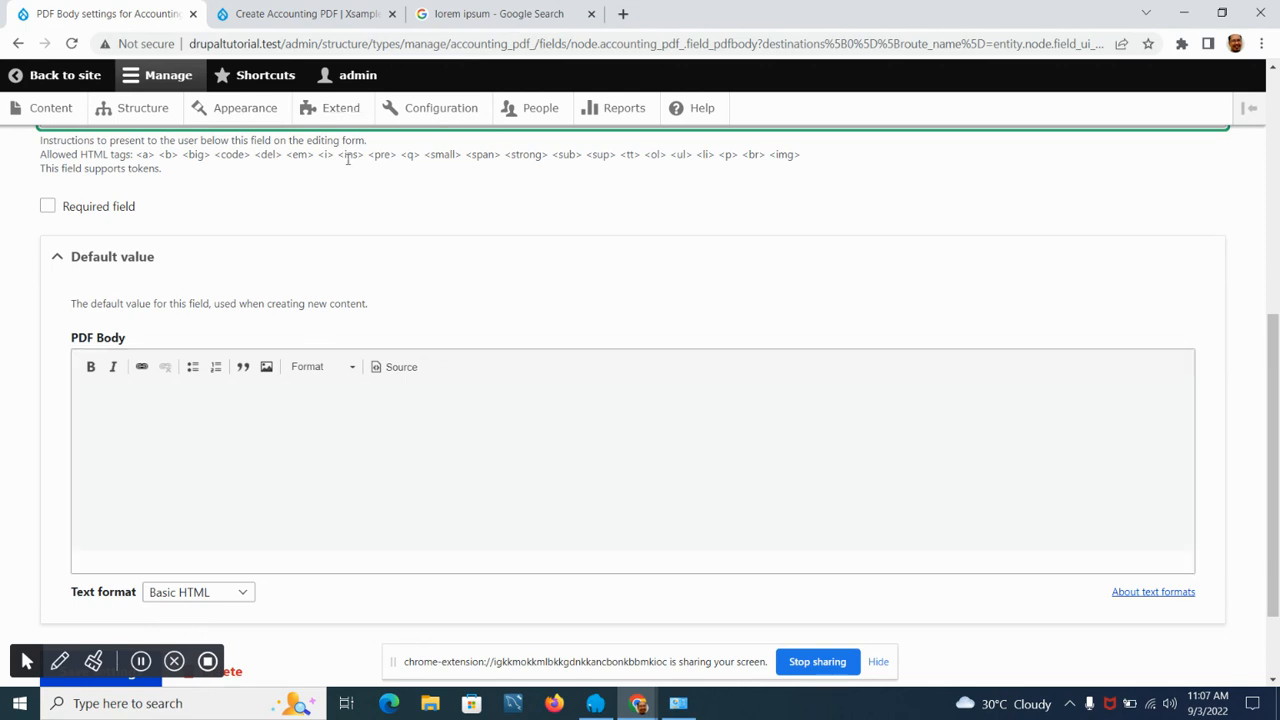
left_click(316, 12)
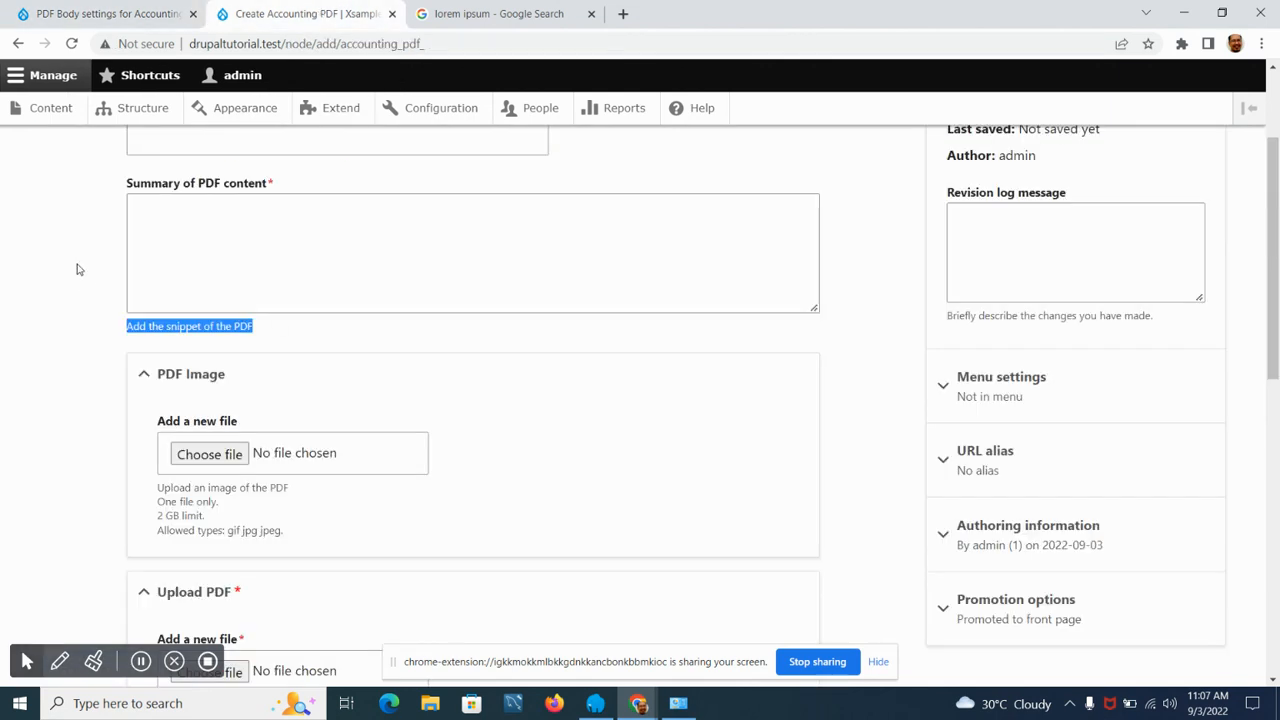
scroll(166, 283, "up", 1)
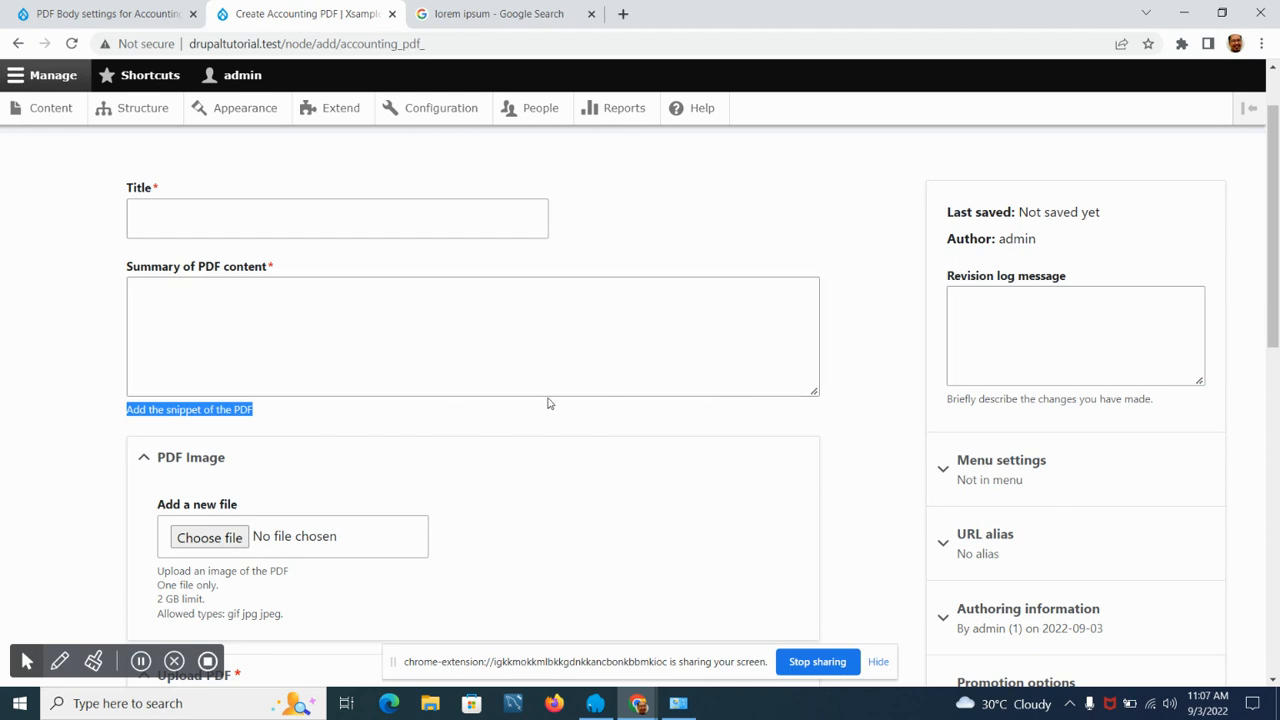
left_click(106, 14)
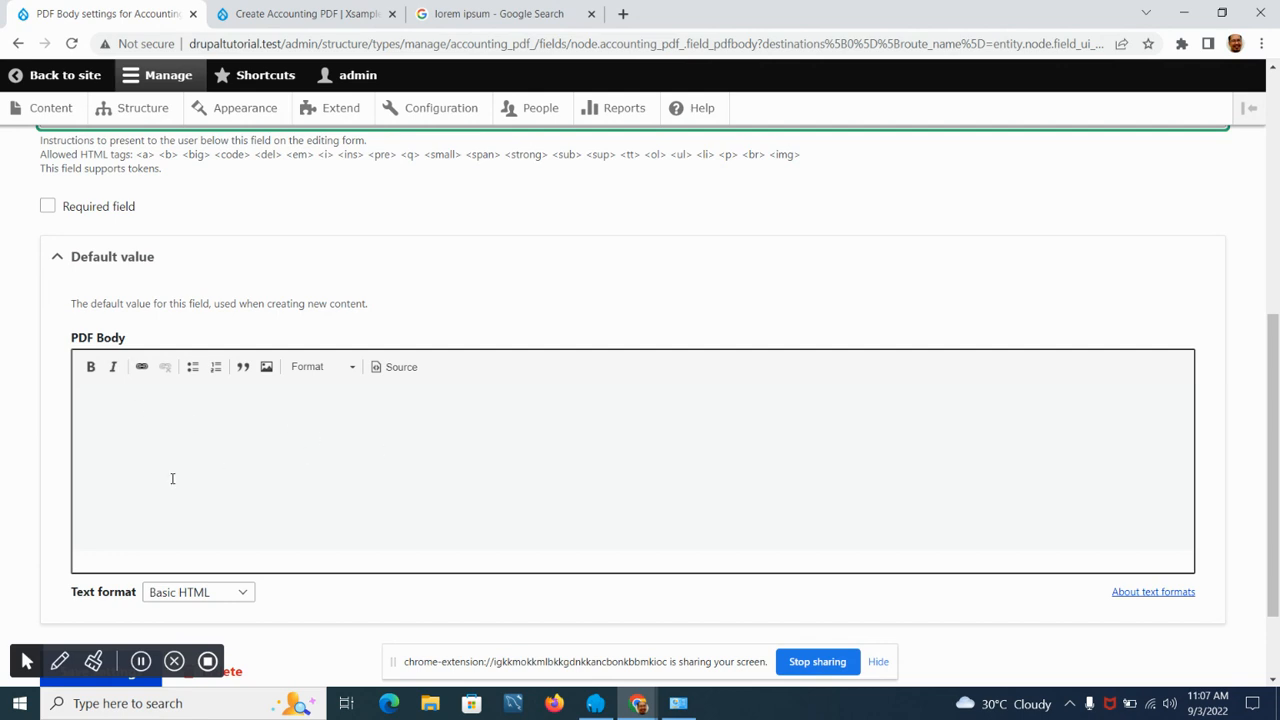
Recheck the PDF Body settings from help text to text format, and mark the field as required.
scroll(32, 415, "down", 2)
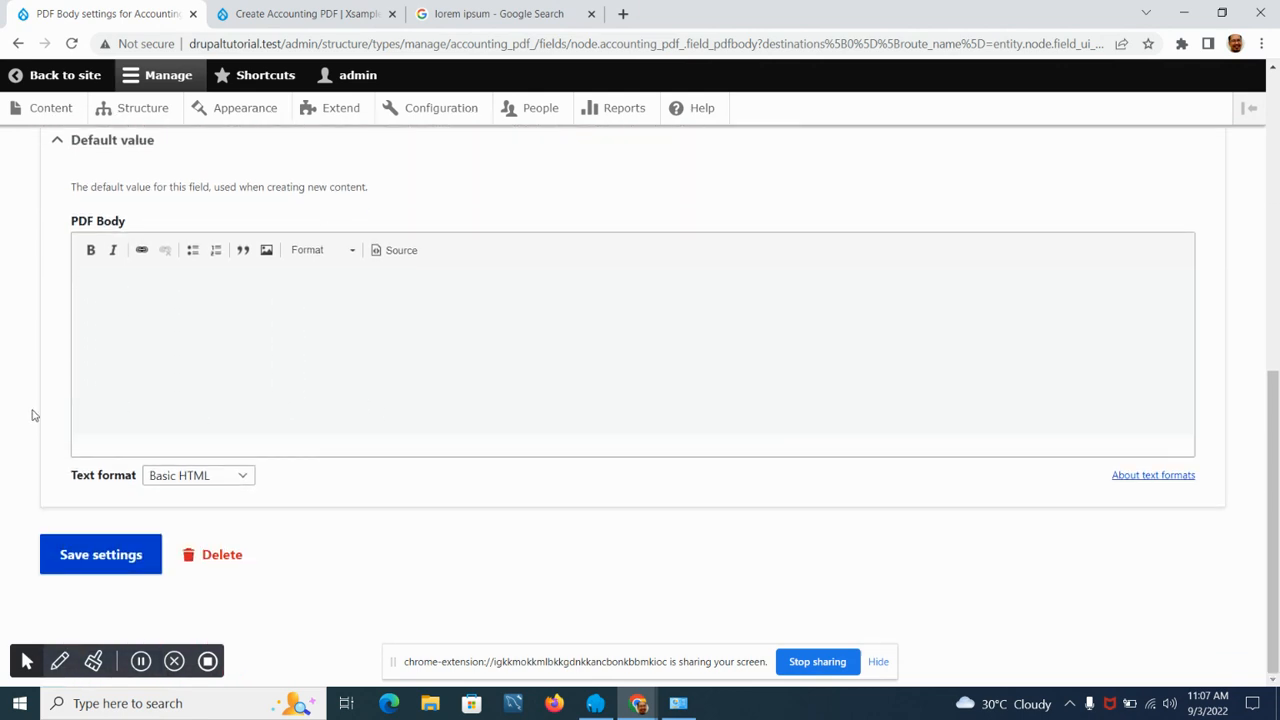
scroll(74, 363, "up", 4)
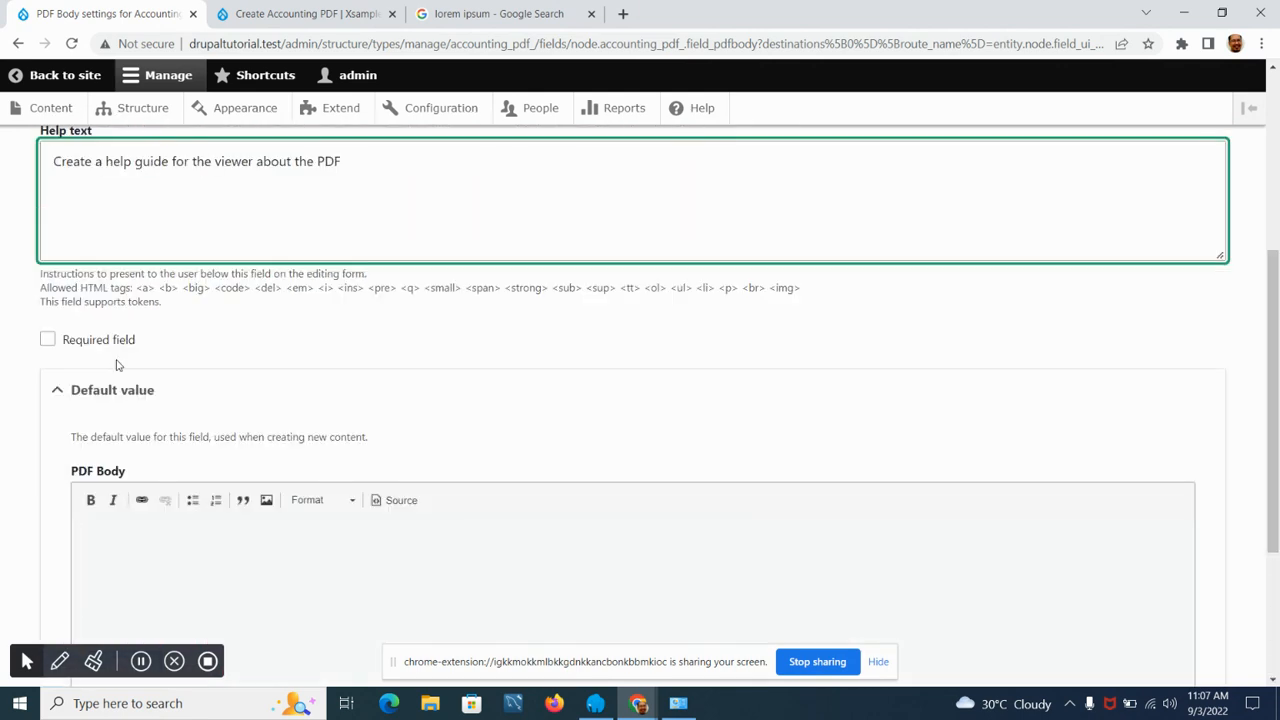
scroll(151, 357, "up", 1)
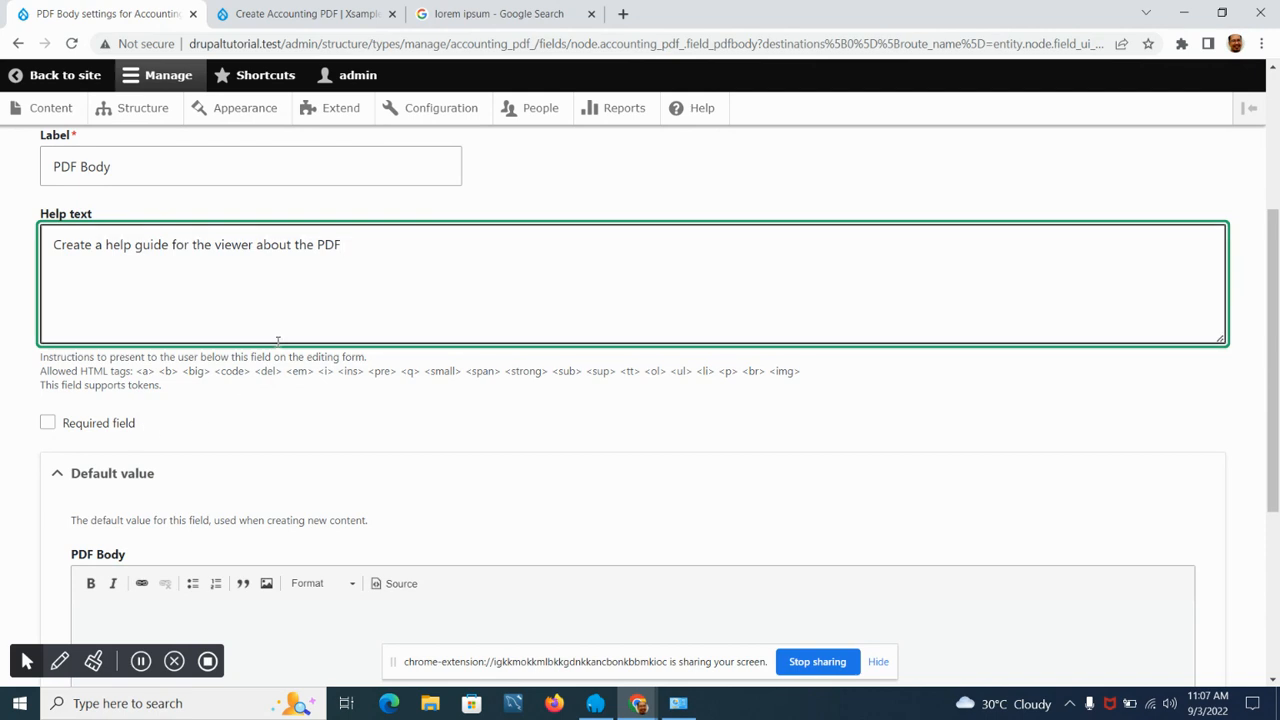
scroll(38, 425, "down", 2)
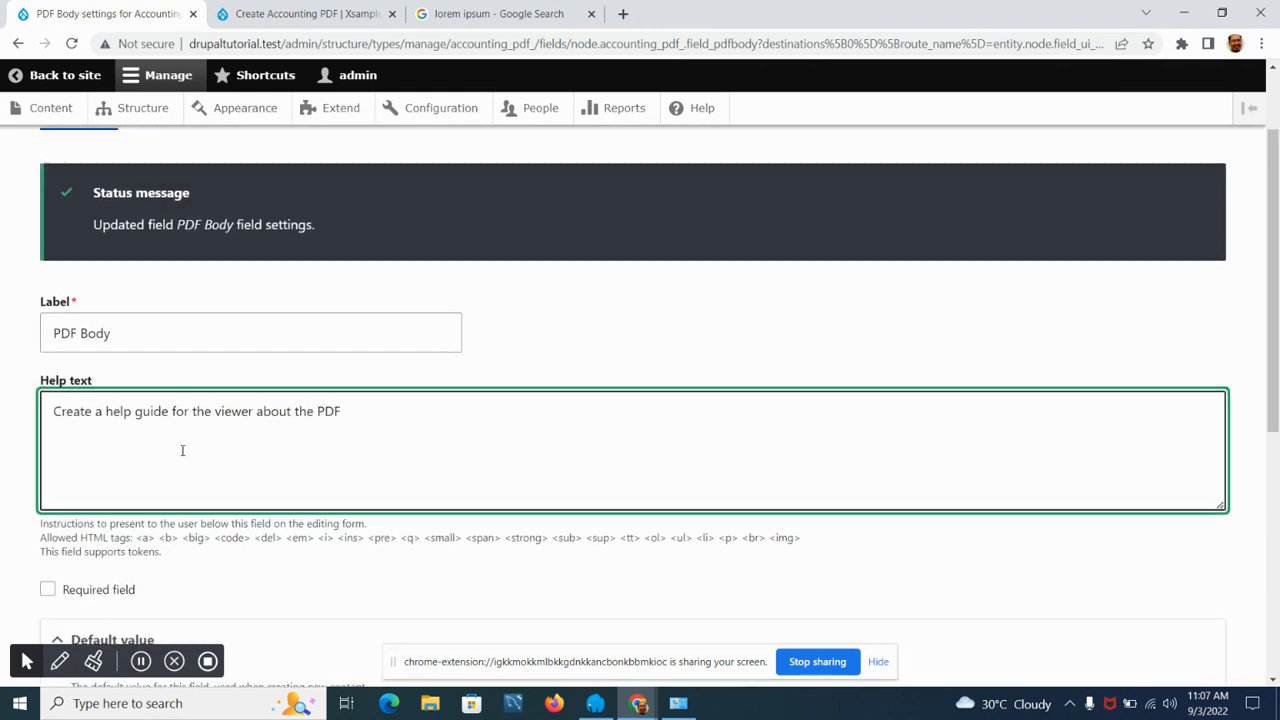
scroll(182, 450, "down", 3)
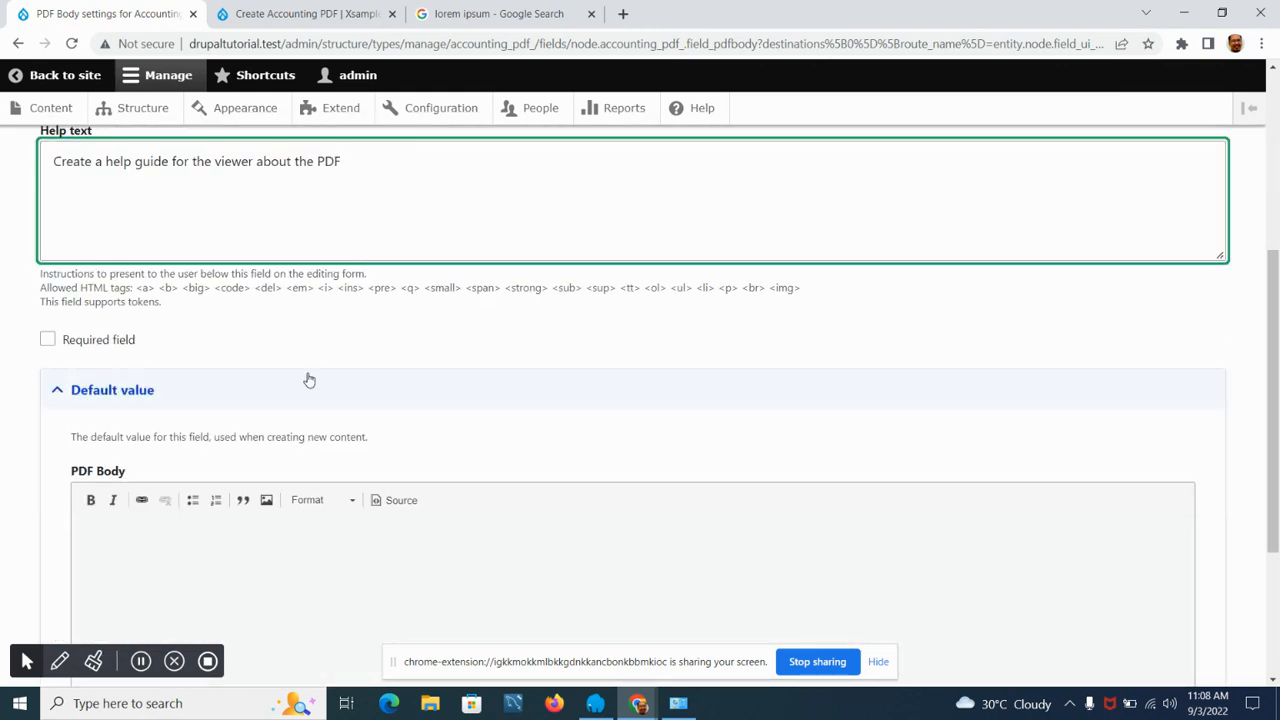
scroll(305, 378, "up", 1)
scroll(305, 378, "down", 1)
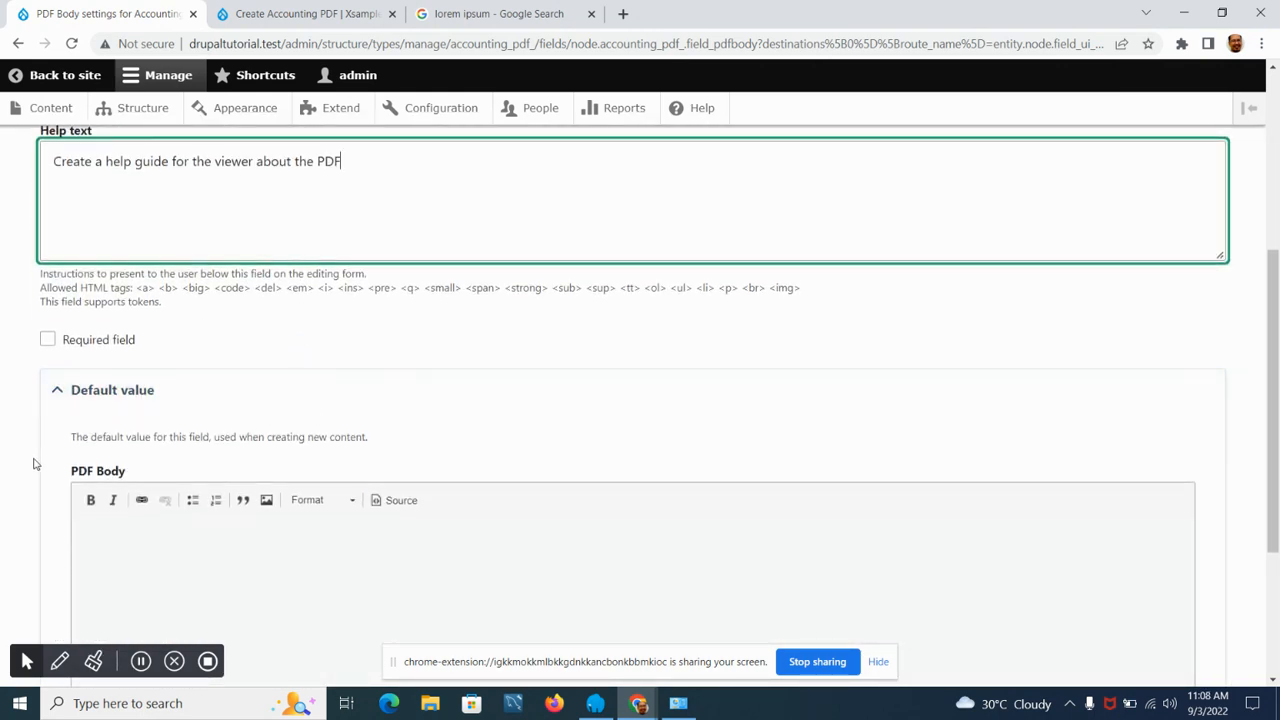
left_click(47, 340)
scroll(31, 417, "down", 3)
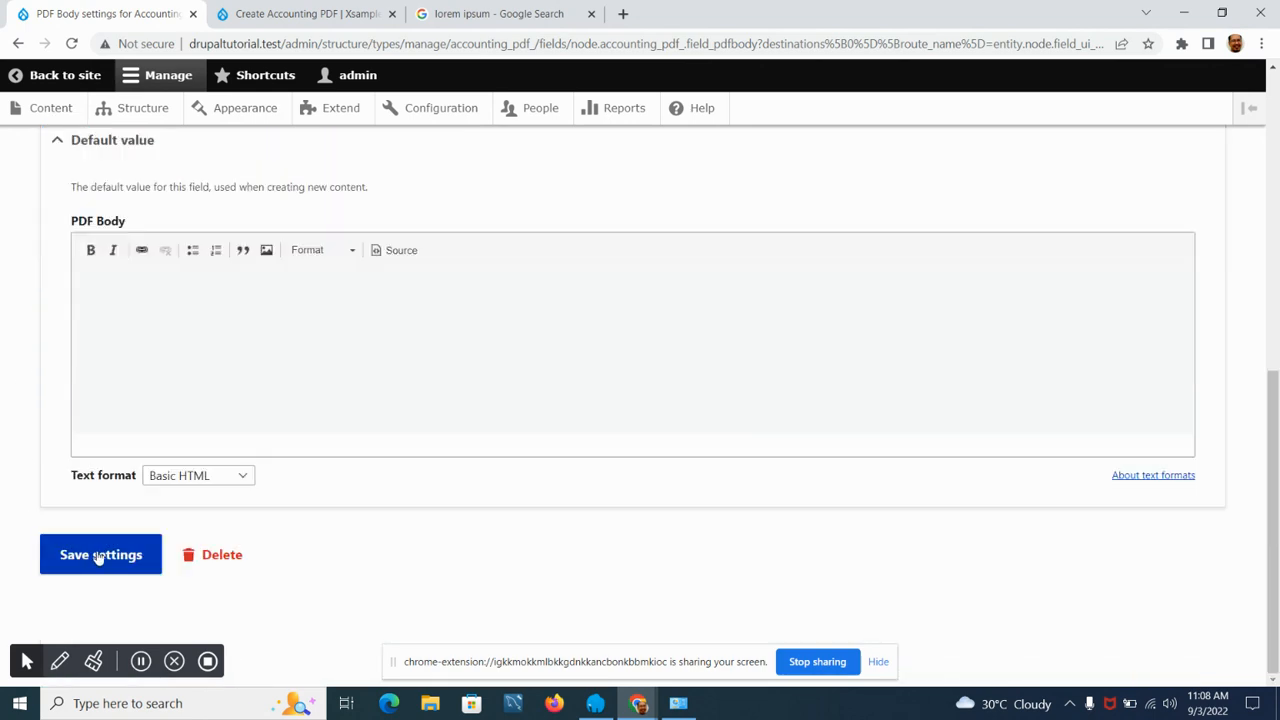
Save the PDF Body field settings and review the field list of the Accounting PDF content type.
left_click(98, 558)
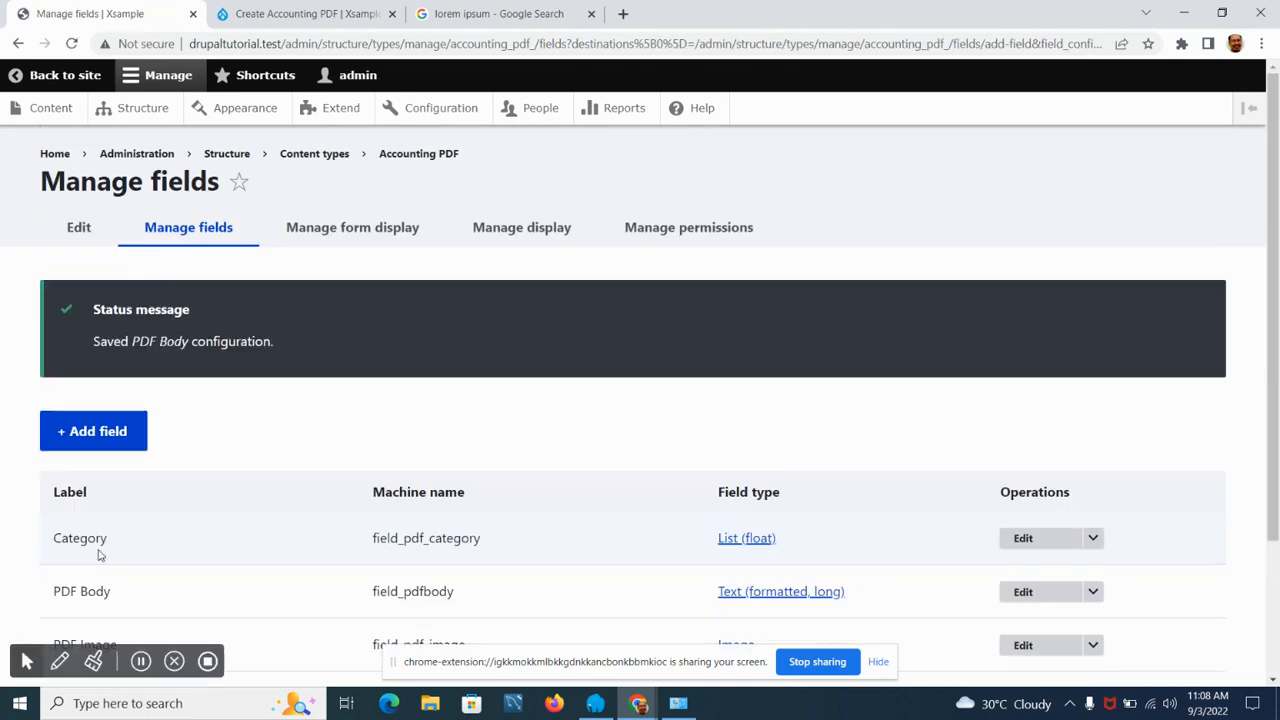
scroll(2, 467, "down", 2)
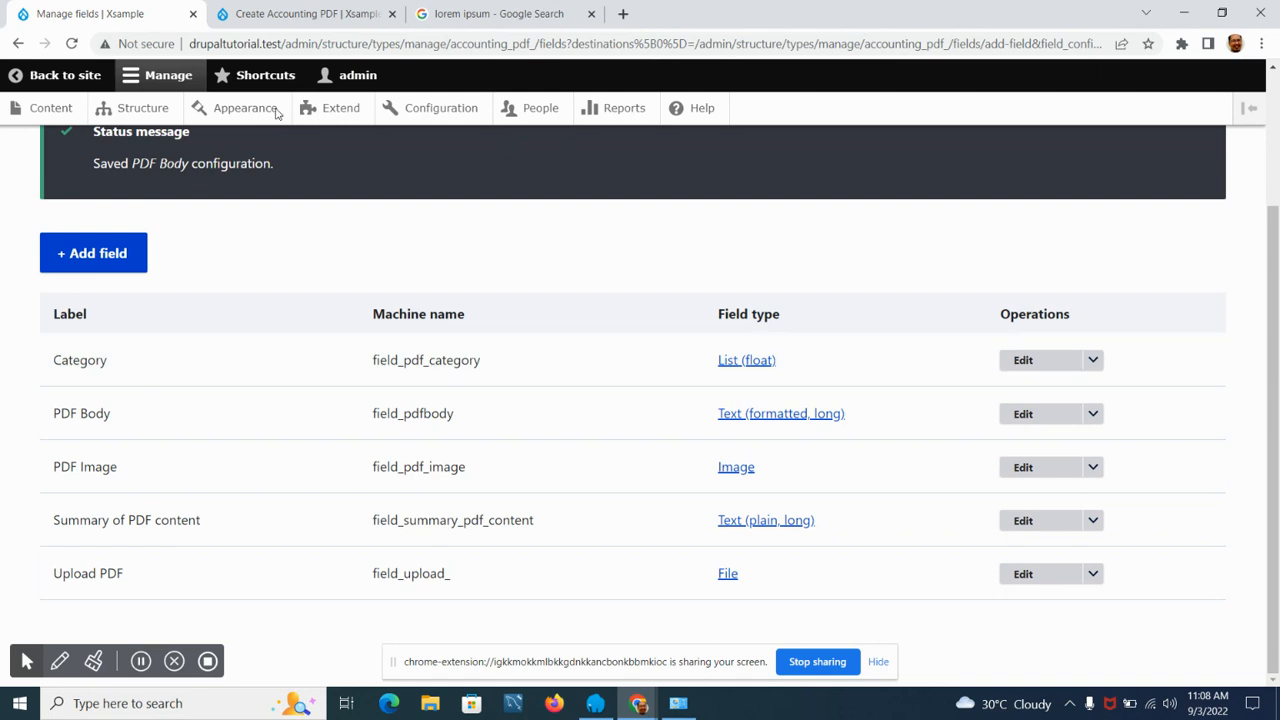
Switch to the Accounting PDF creation form and examine its fields from Title down to PDF Body and the publishing option.
left_click(314, 14)
scroll(45, 279, "up", 1)
scroll(45, 279, "up", 1)
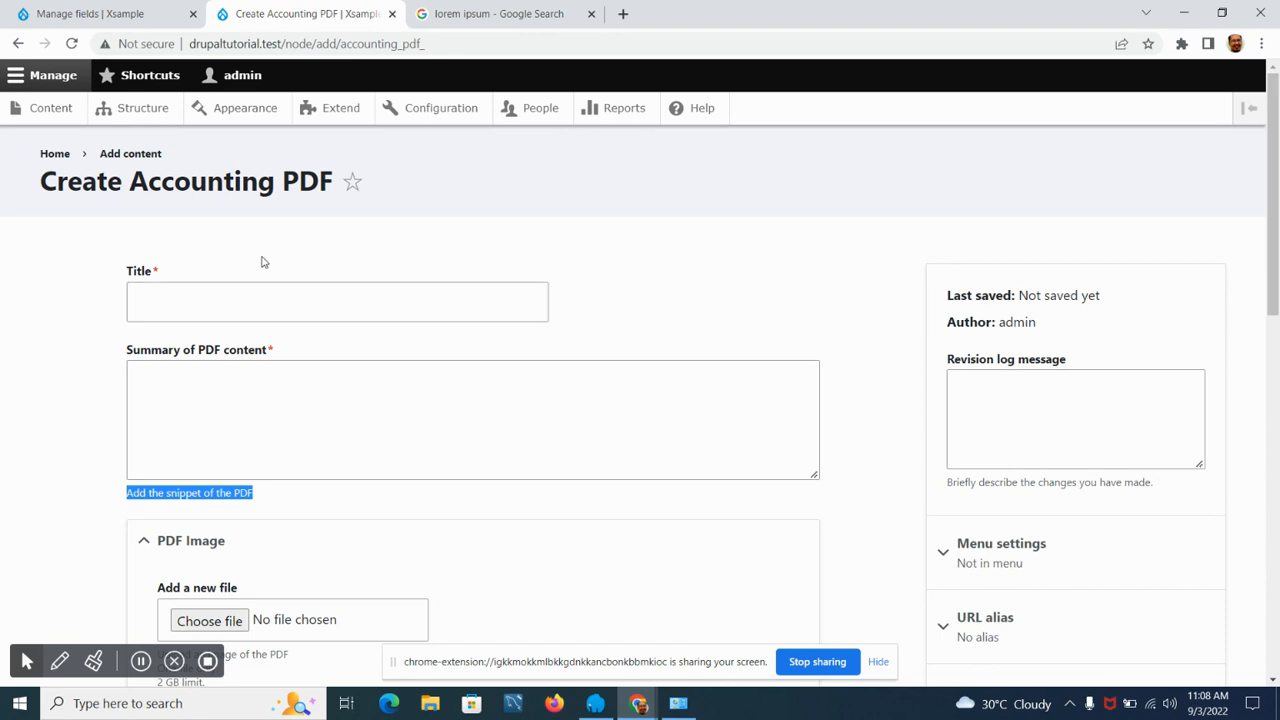
scroll(86, 279, "down", 6)
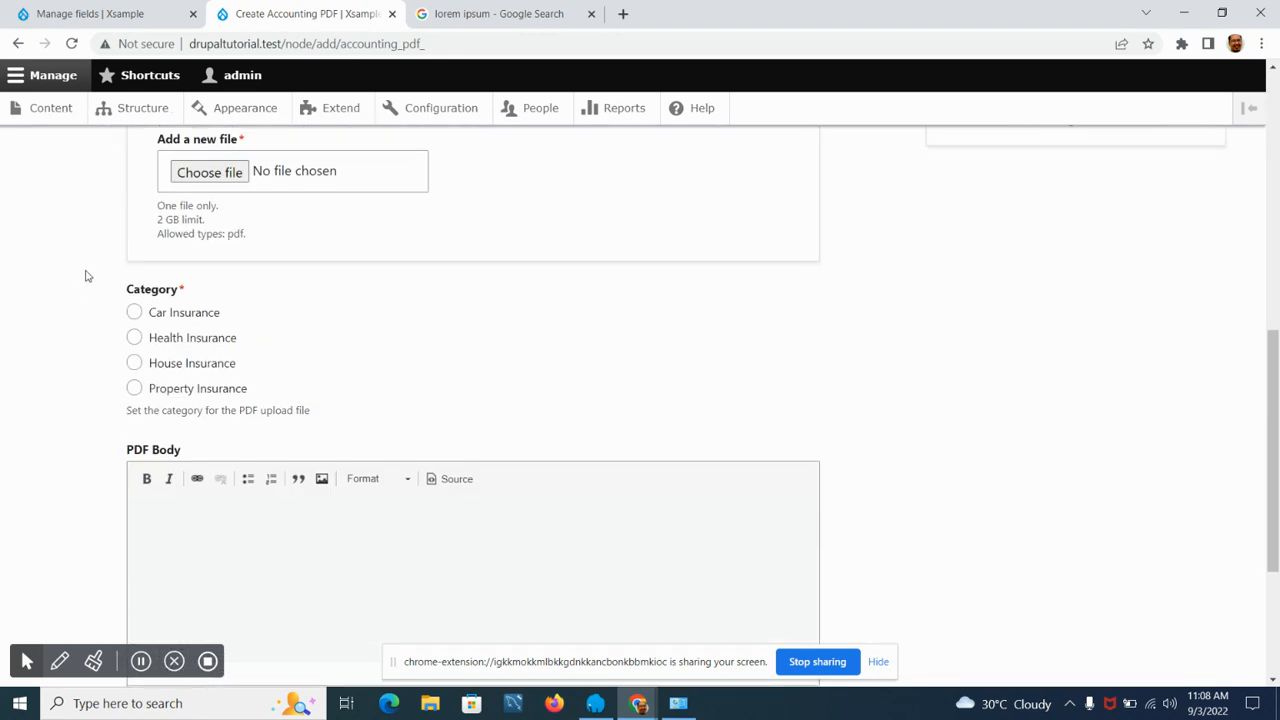
scroll(86, 277, "down", 2)
scroll(80, 269, "up", 5)
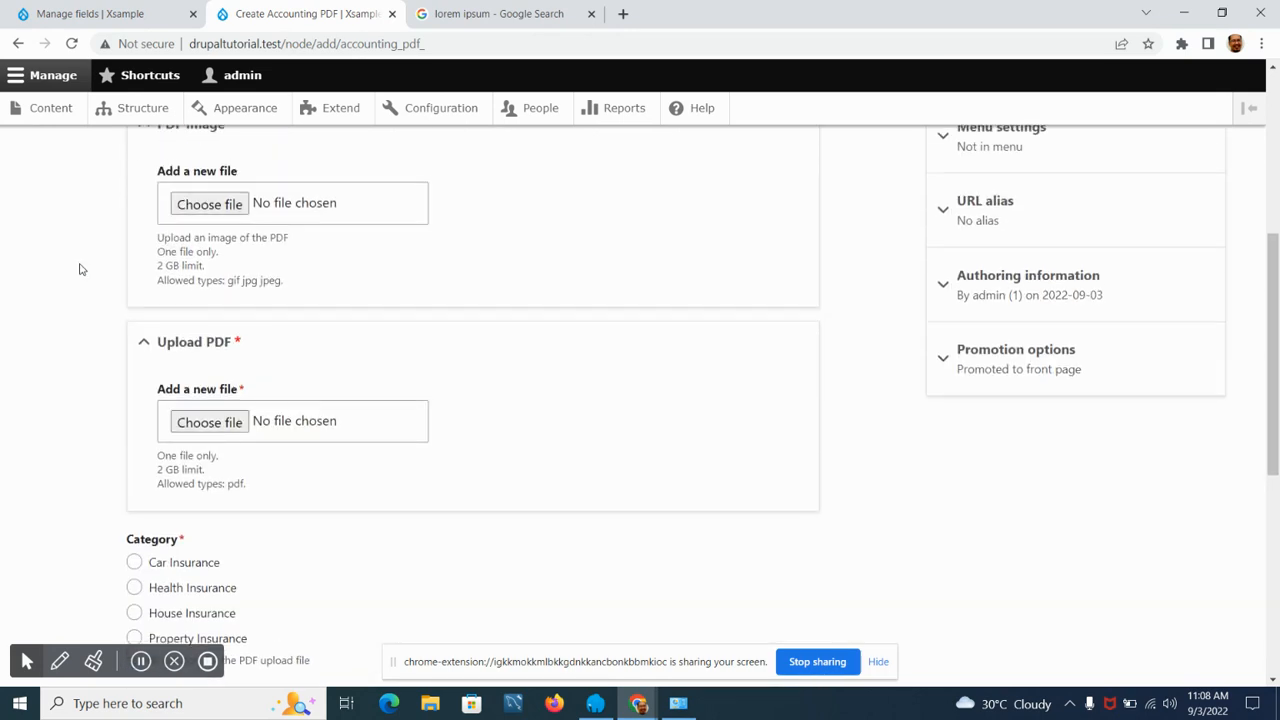
scroll(80, 269, "up", 4)
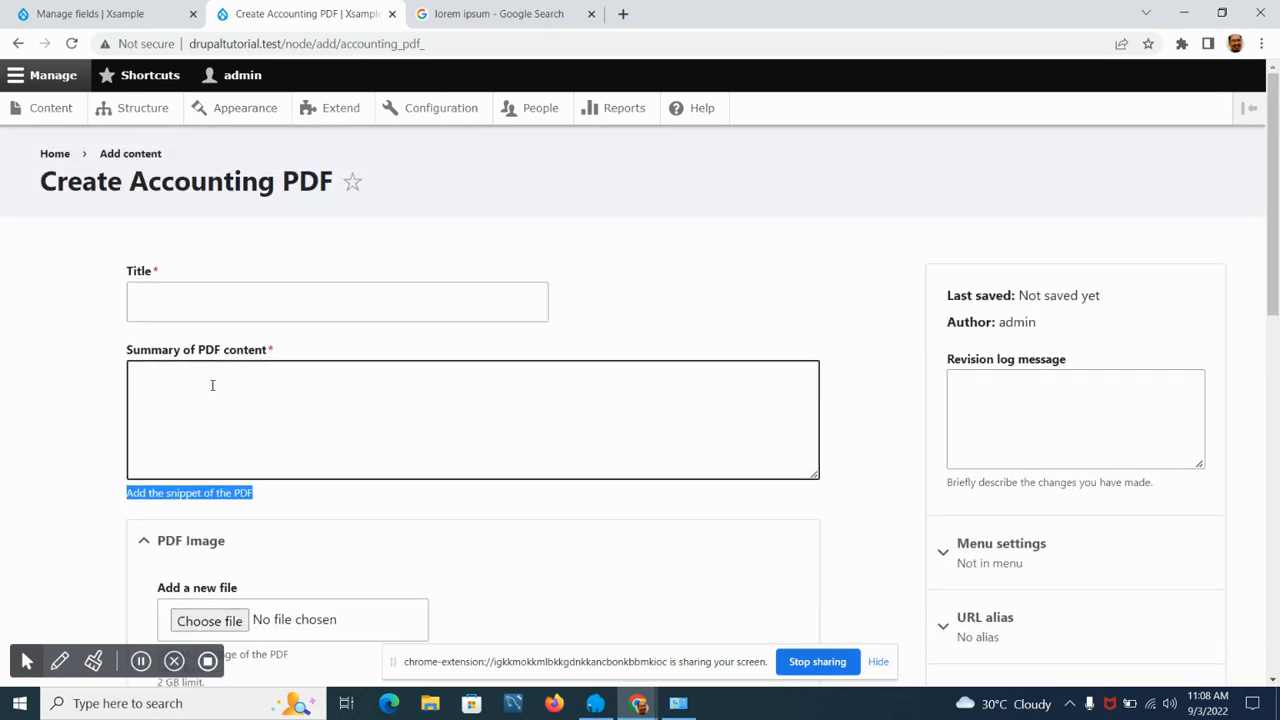
left_click(105, 419)
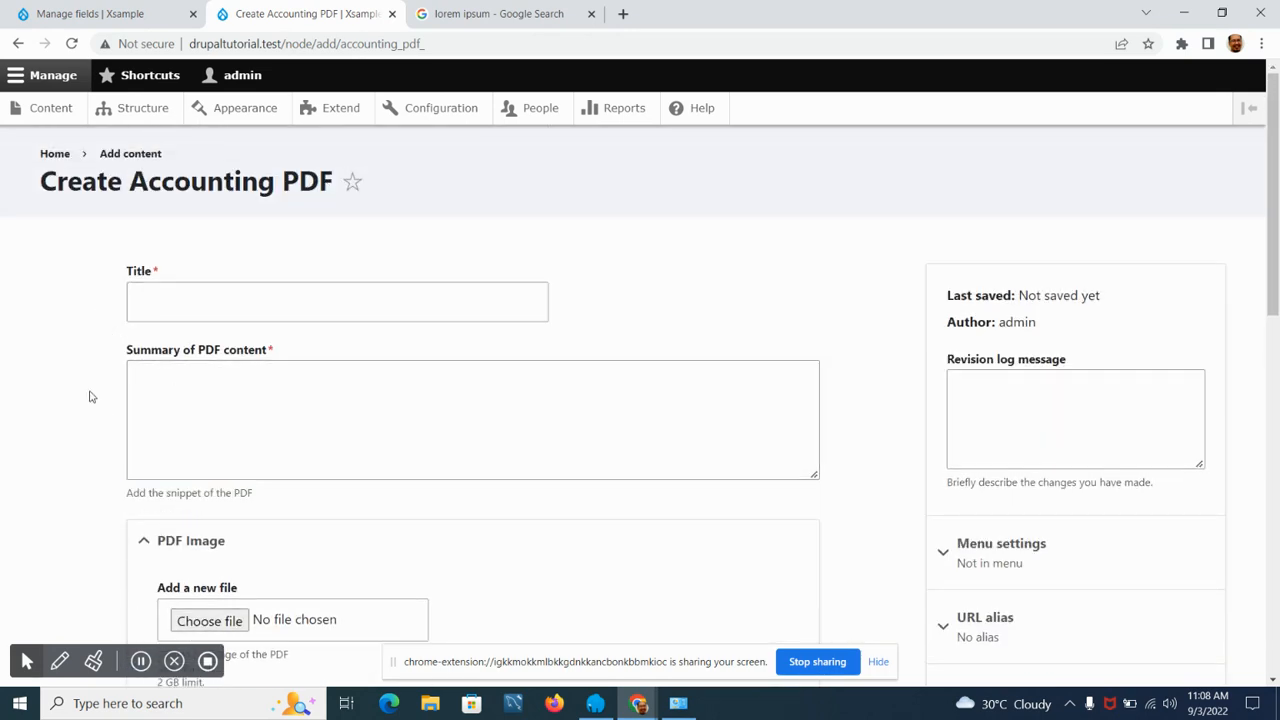
scroll(90, 385, "down", 2)
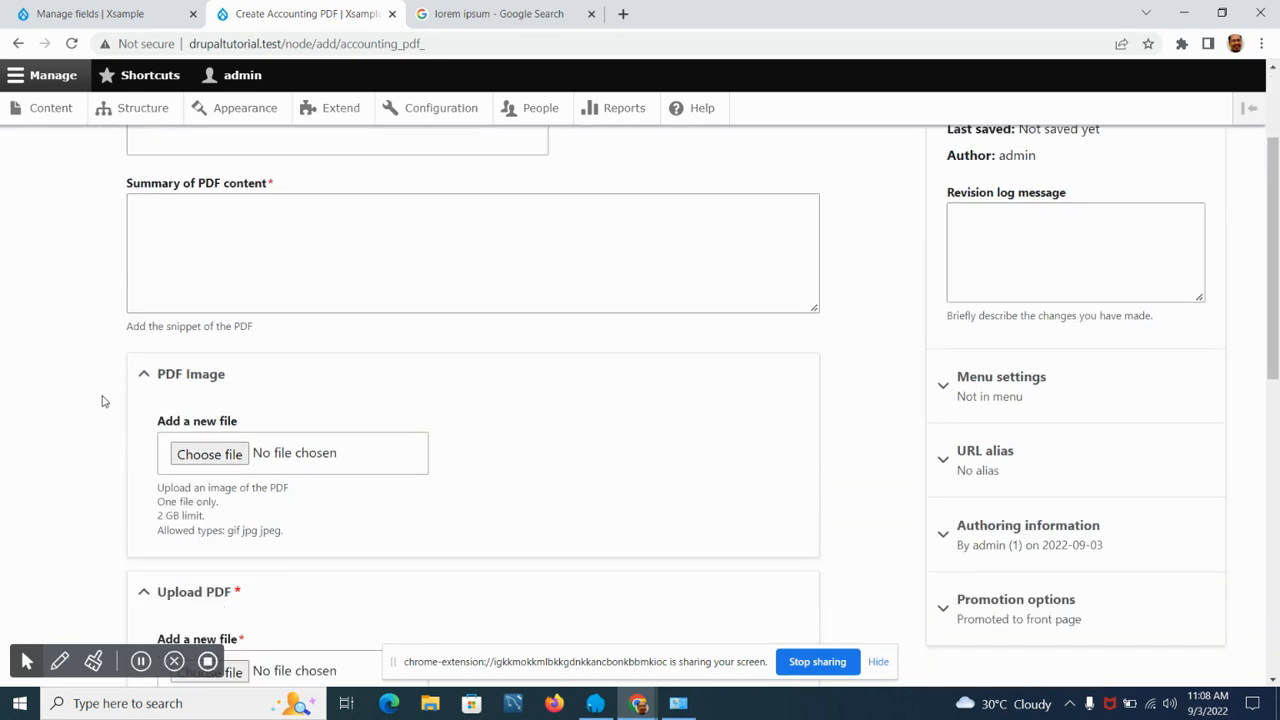
scroll(95, 380, "down", 5)
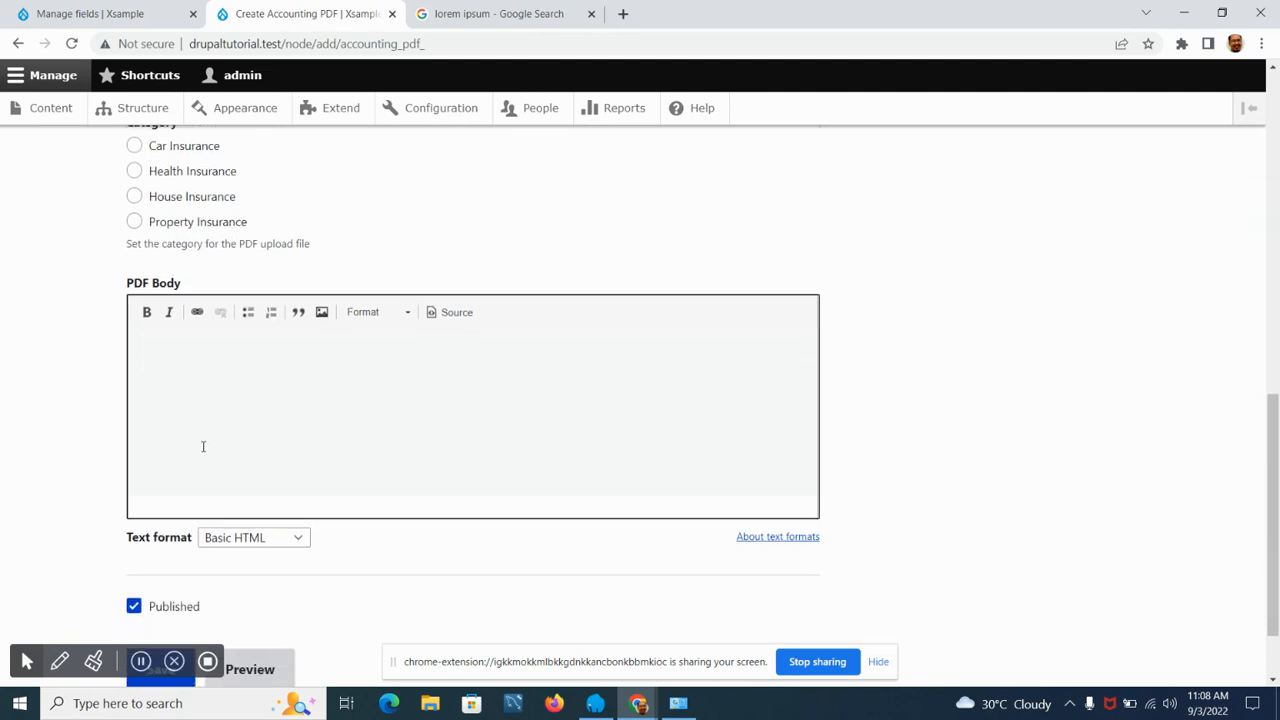
scroll(29, 423, "up", 2)
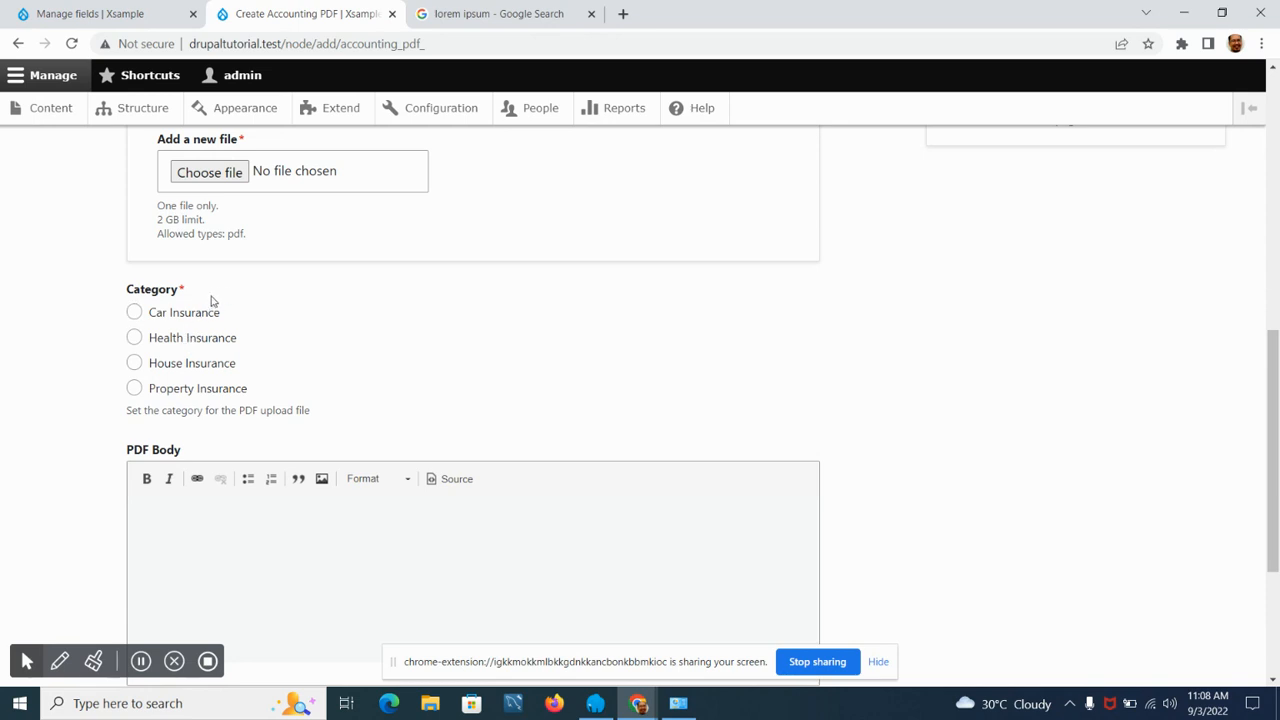
scroll(67, 446, "down", 3)
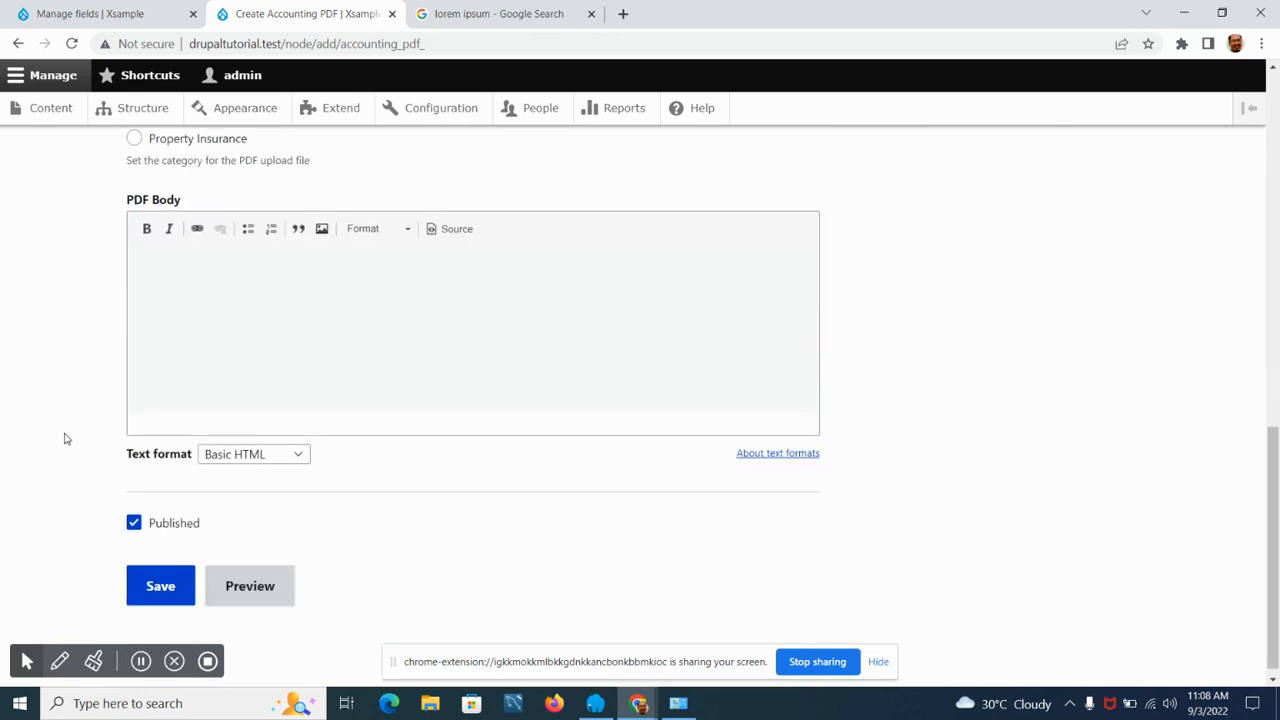
scroll(65, 438, "up", 5)
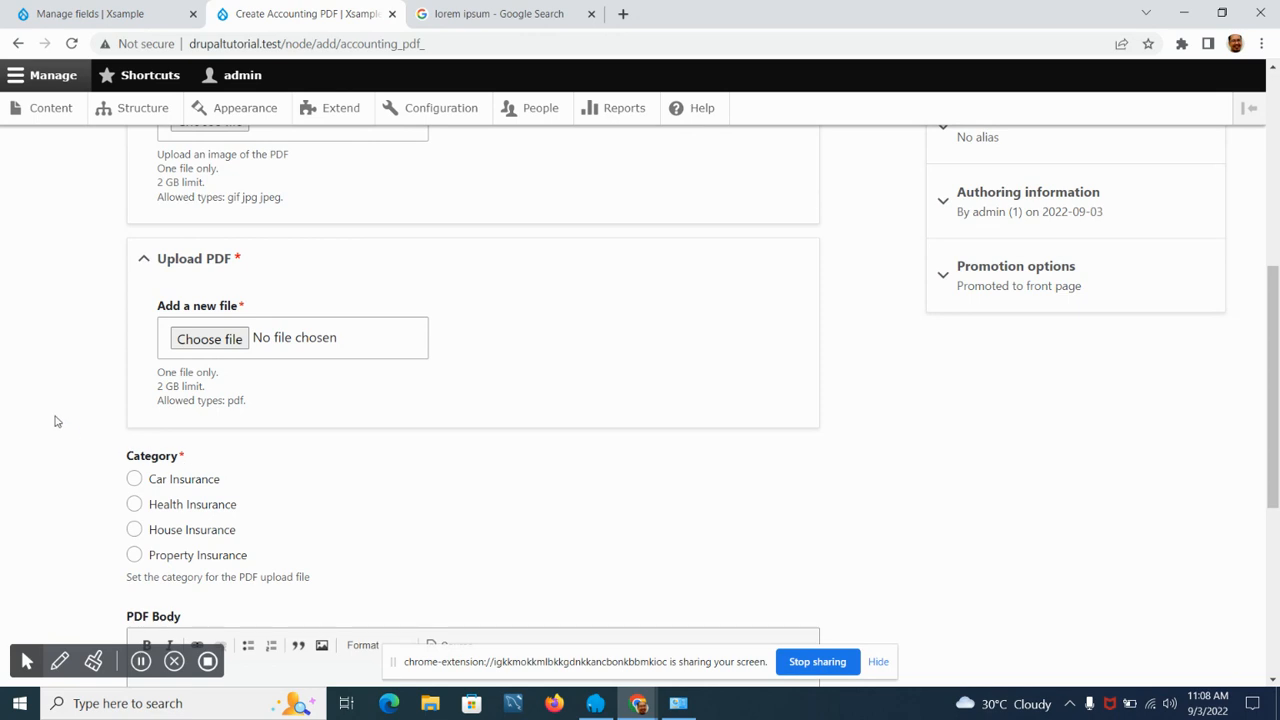
Compare the position of PDF Body on the creation form with the Summary of PDF content, PDF Image, Upload PDF and Category fields.
scroll(55, 420, "down", 4)
scroll(55, 420, "up", 4)
scroll(55, 418, "up", 3)
scroll(57, 417, "down", 6)
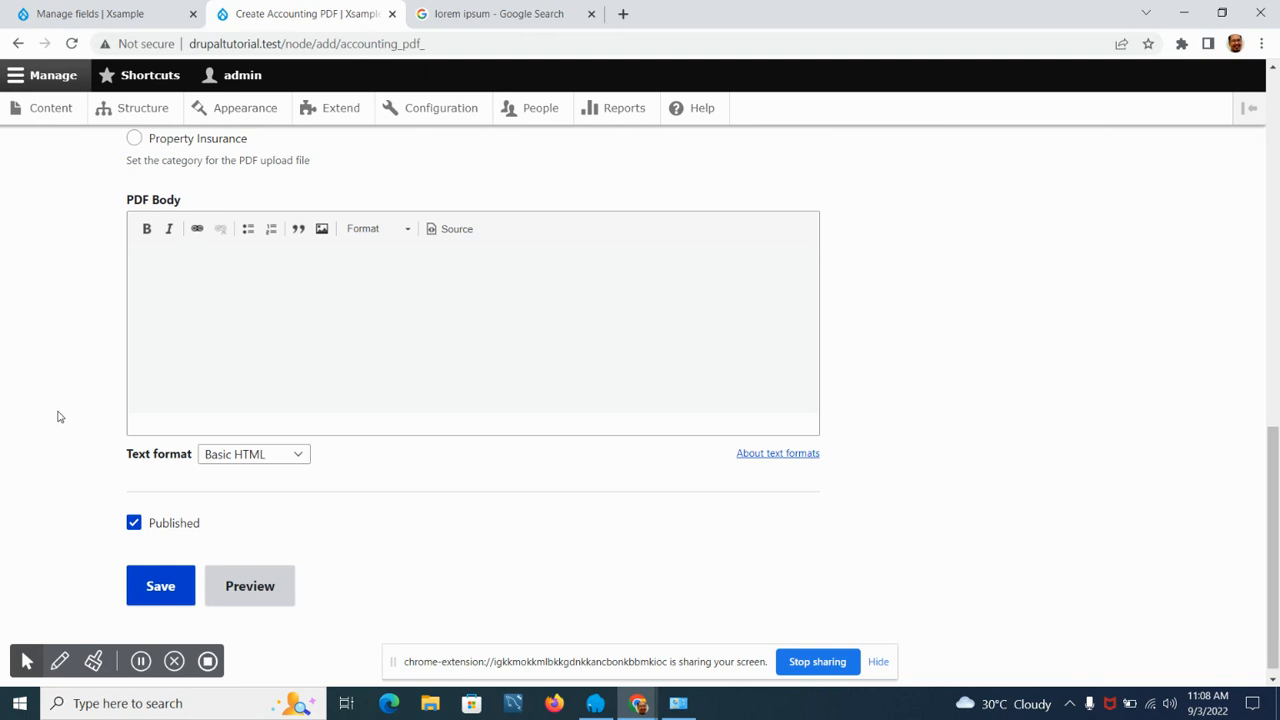
scroll(58, 417, "up", 12)
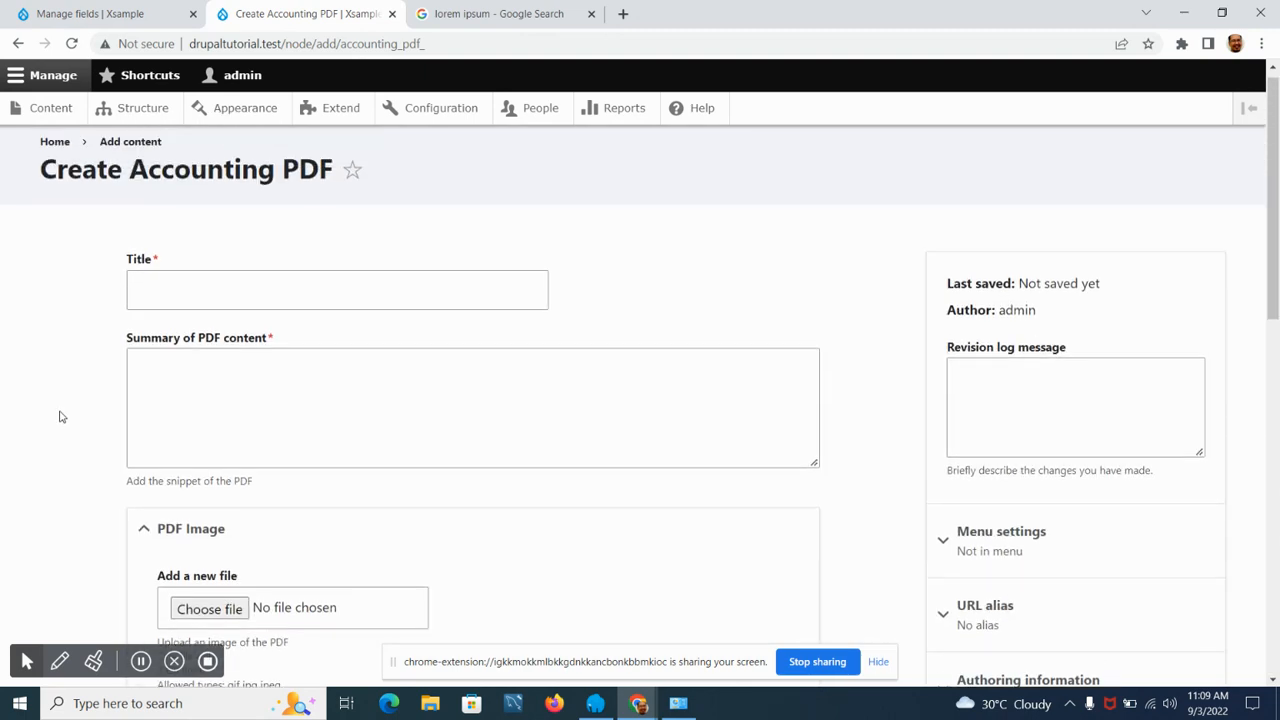
scroll(59, 416, "down", 8)
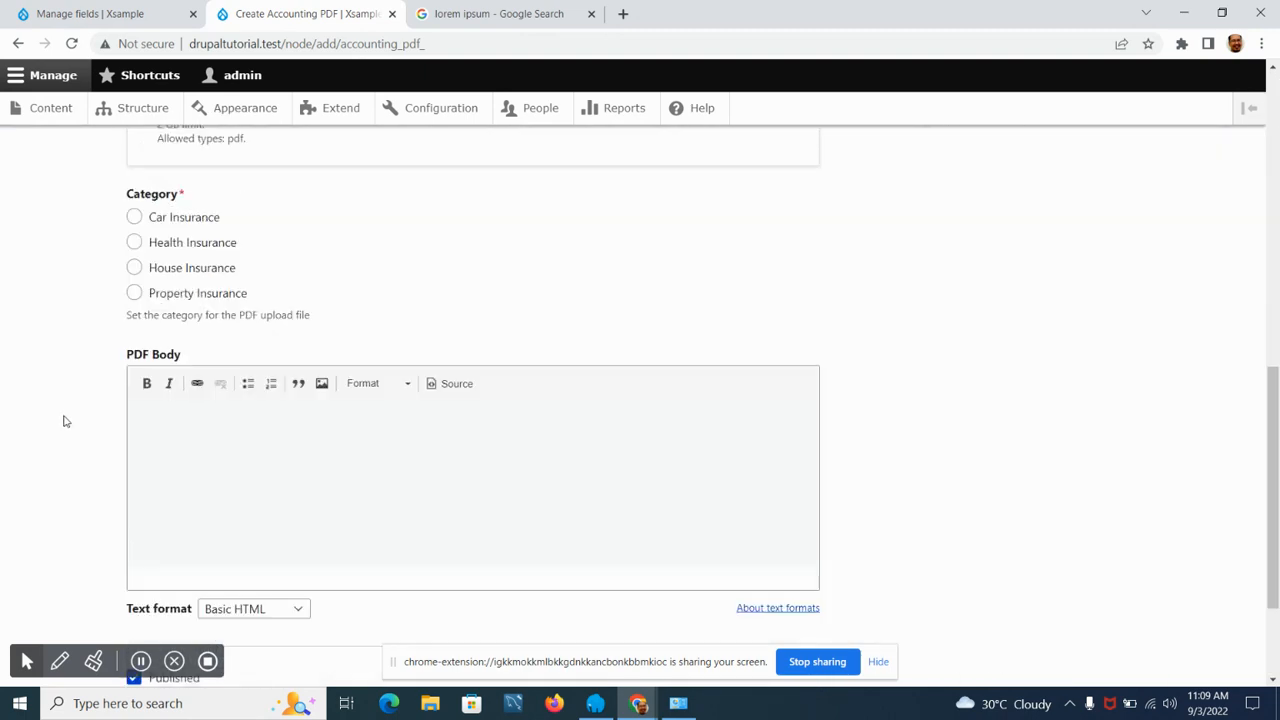
scroll(63, 421, "up", 6)
scroll(63, 421, "down", 4)
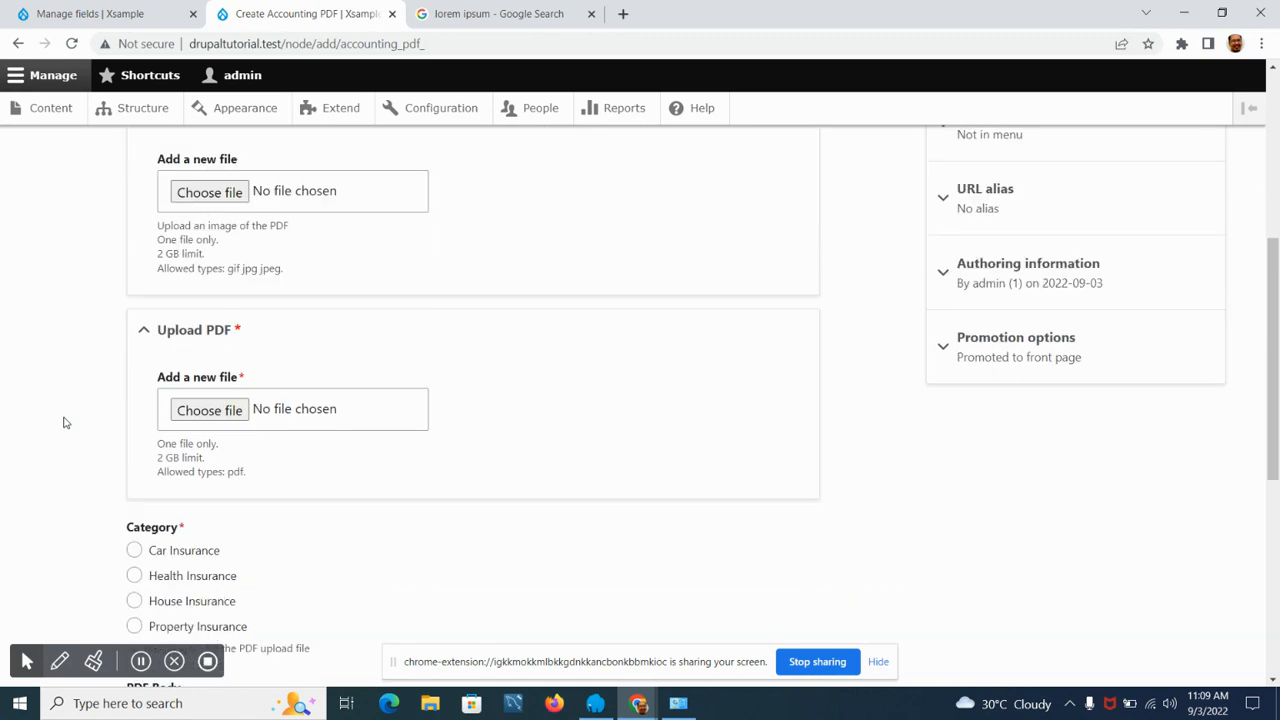
scroll(63, 421, "down", 1)
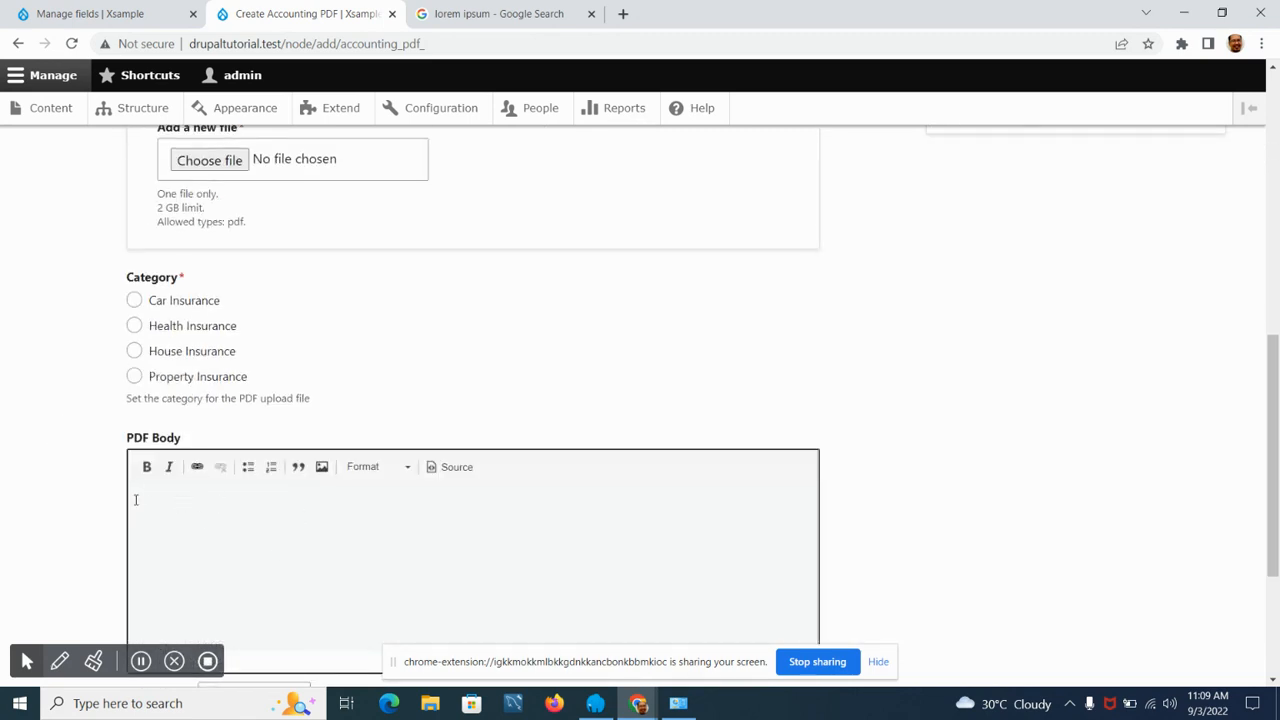
scroll(89, 486, "up", 8)
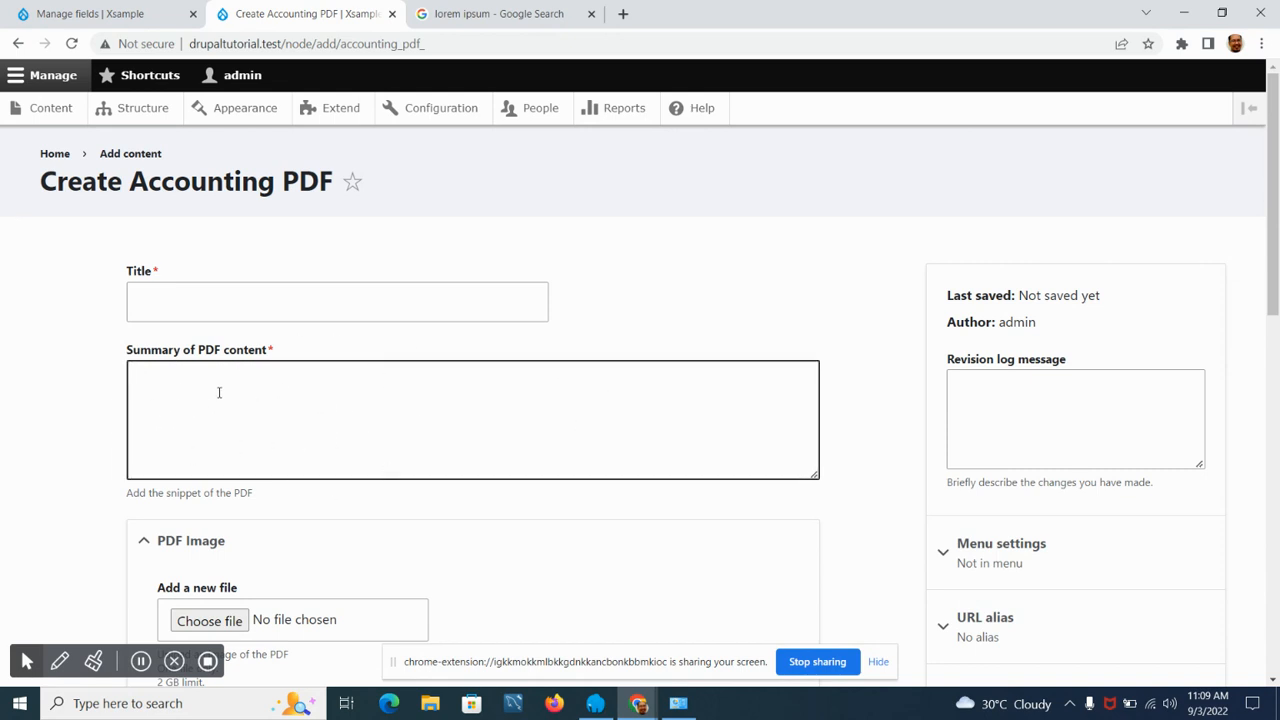
scroll(5, 512, "down", 8)
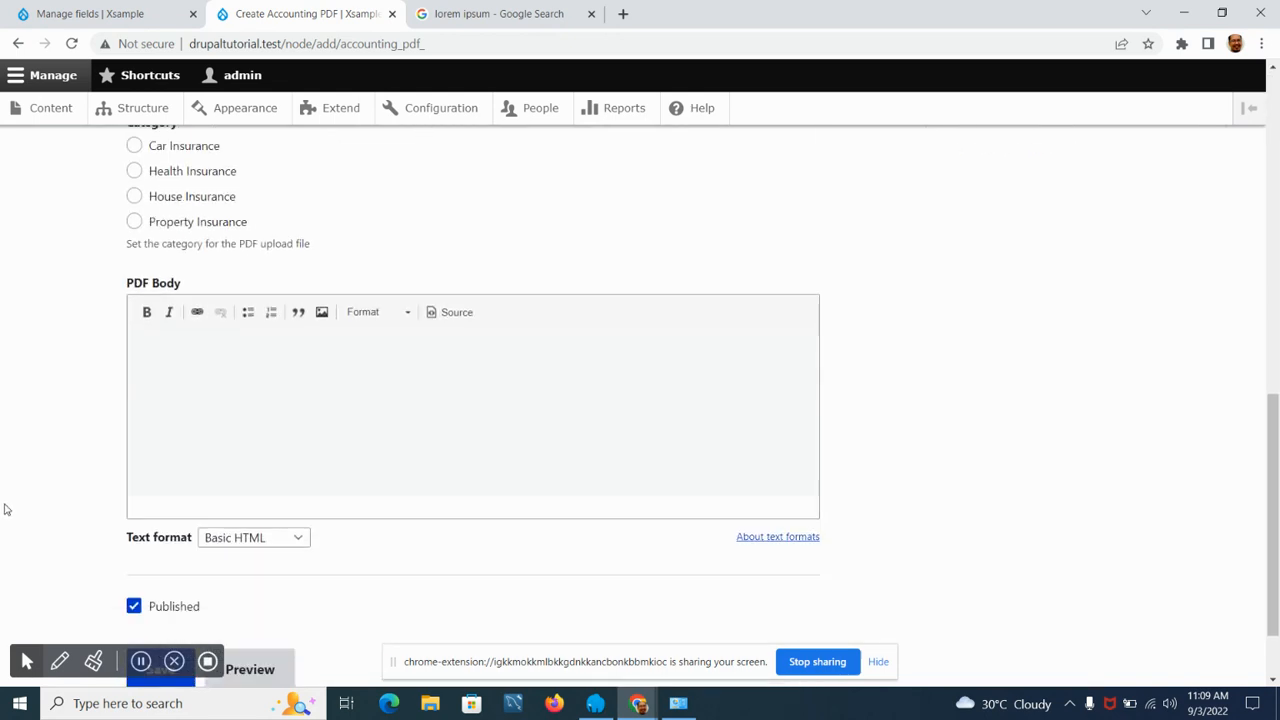
scroll(3, 508, "up", 8)
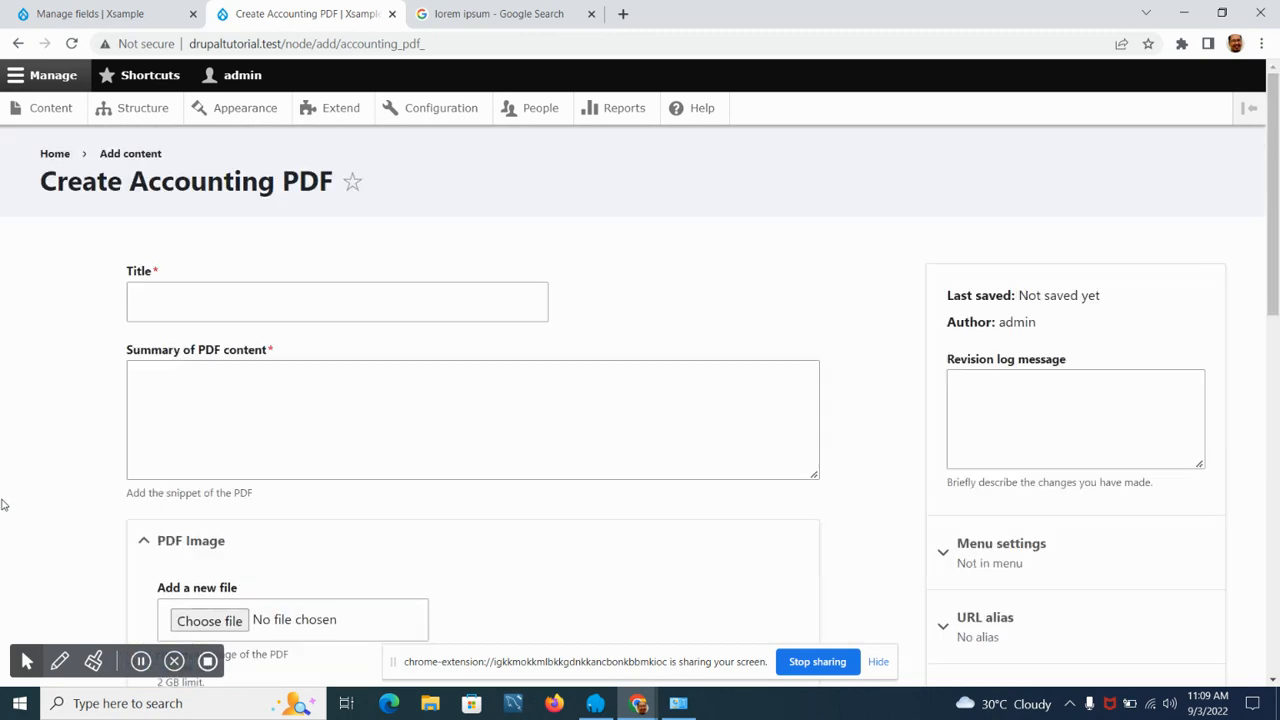
scroll(3, 505, "down", 8)
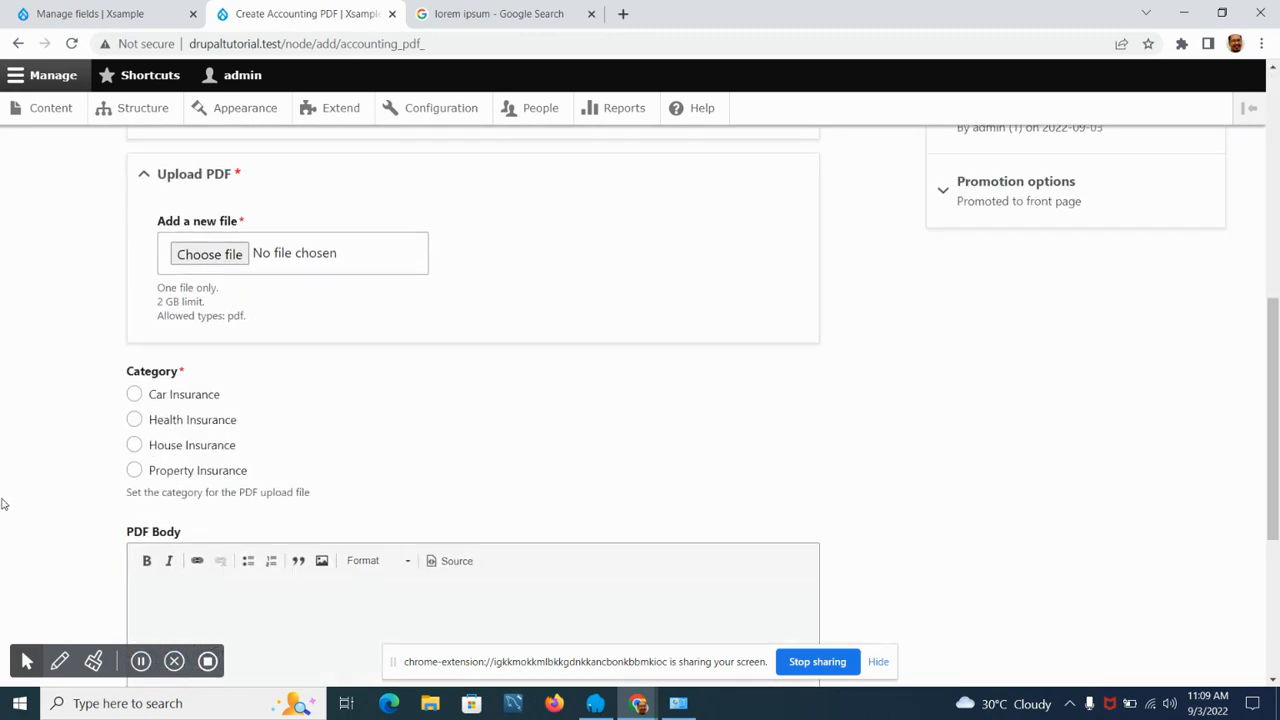
scroll(914, 520, "up", 3)
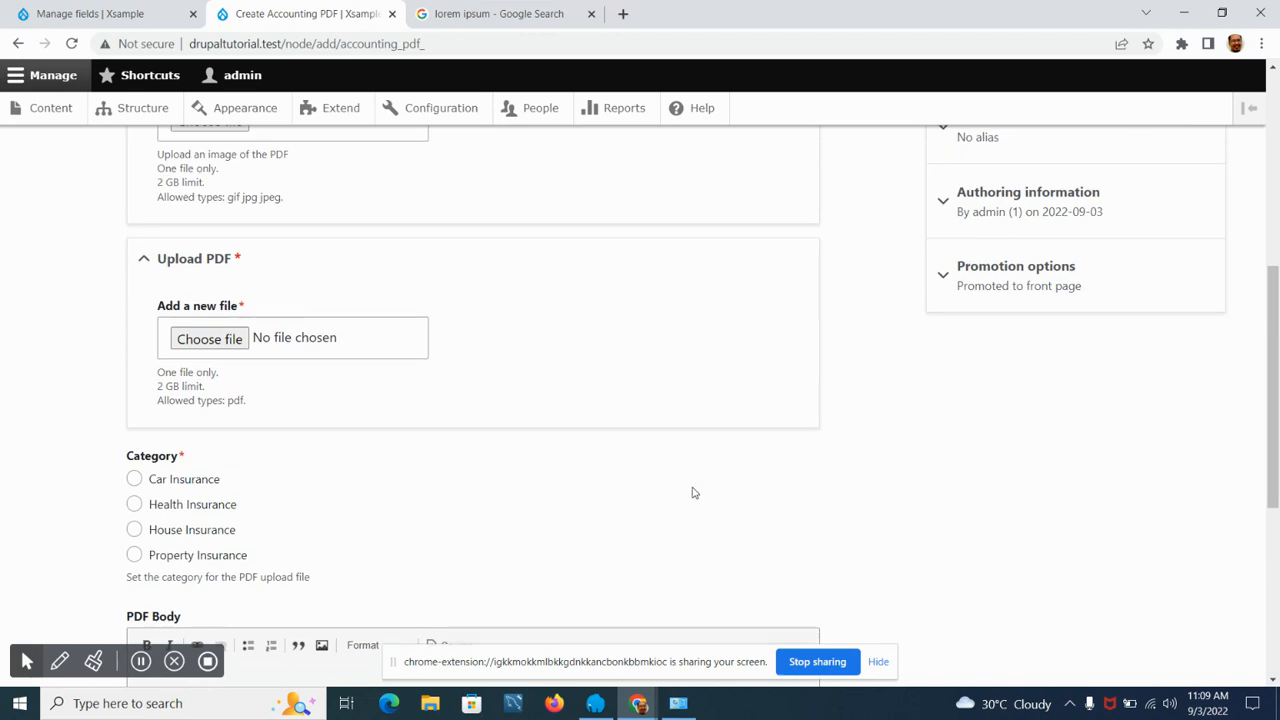
scroll(868, 469, "up", 3)
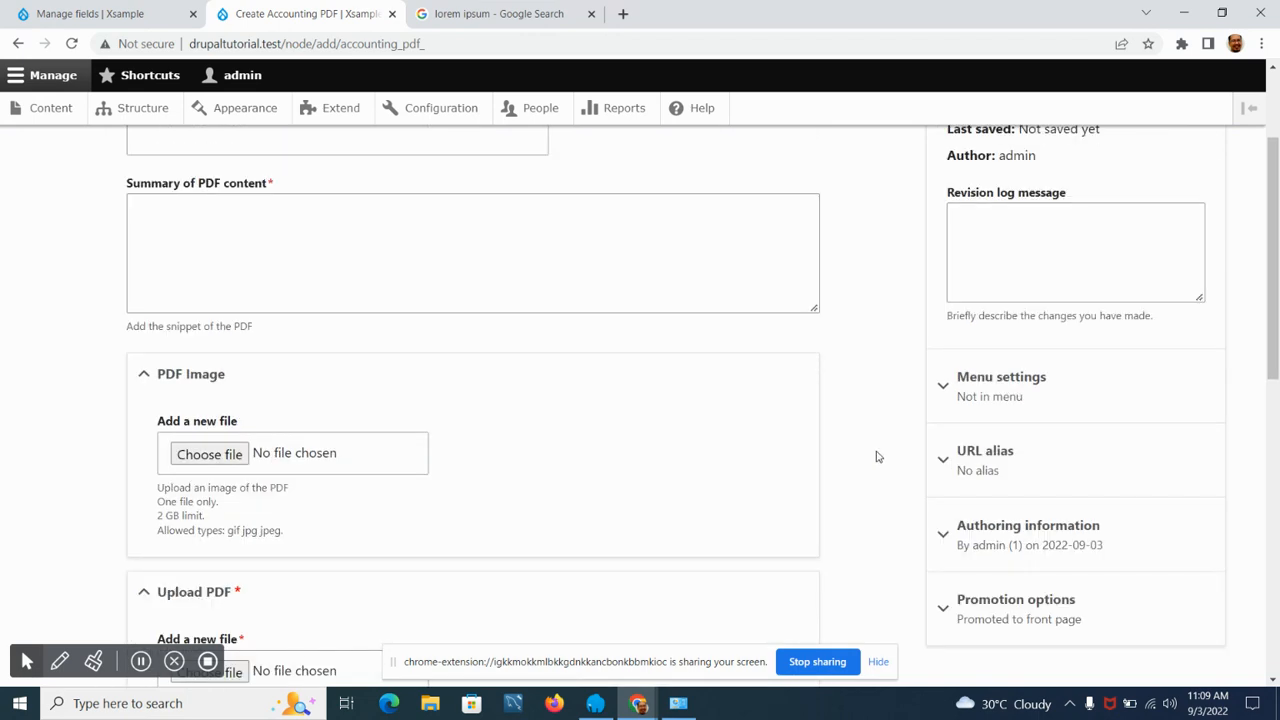
scroll(874, 454, "up", 2)
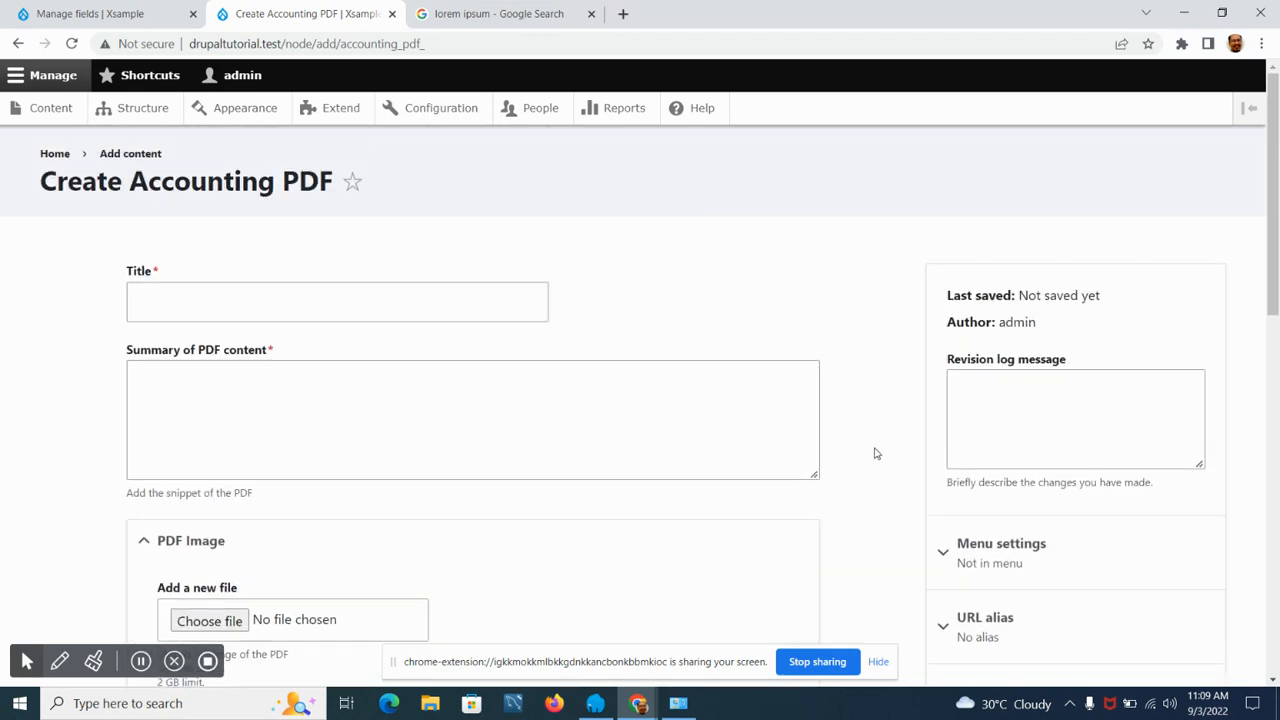
Return to the content type's field management and open the display settings for Accounting PDF.
left_click(119, 17)
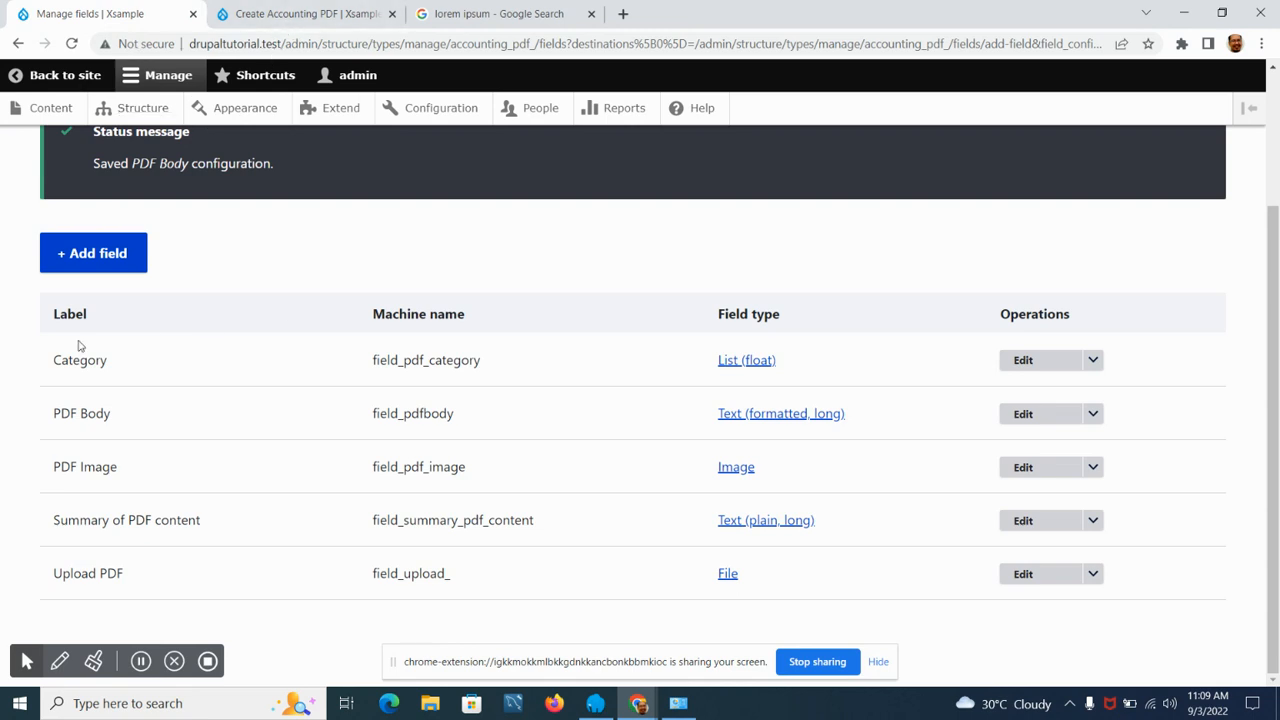
scroll(0, 342, "up", 1)
scroll(0, 342, "up", 2)
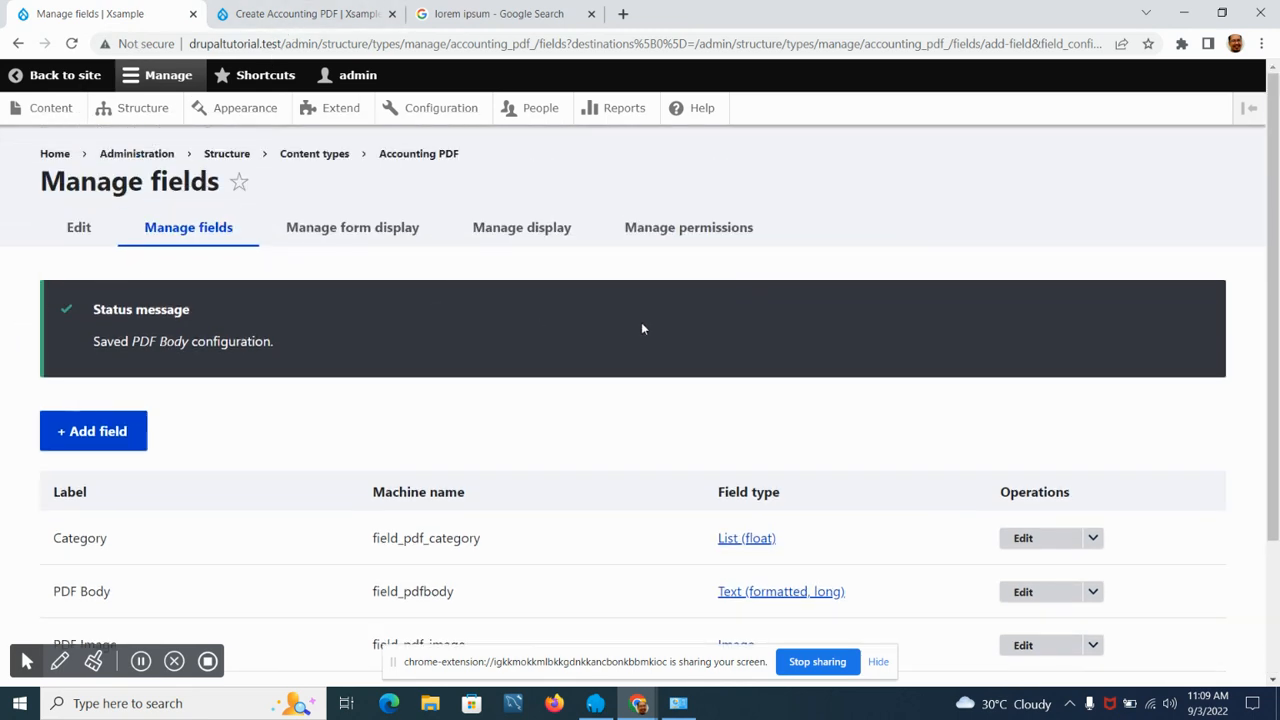
left_click(536, 237)
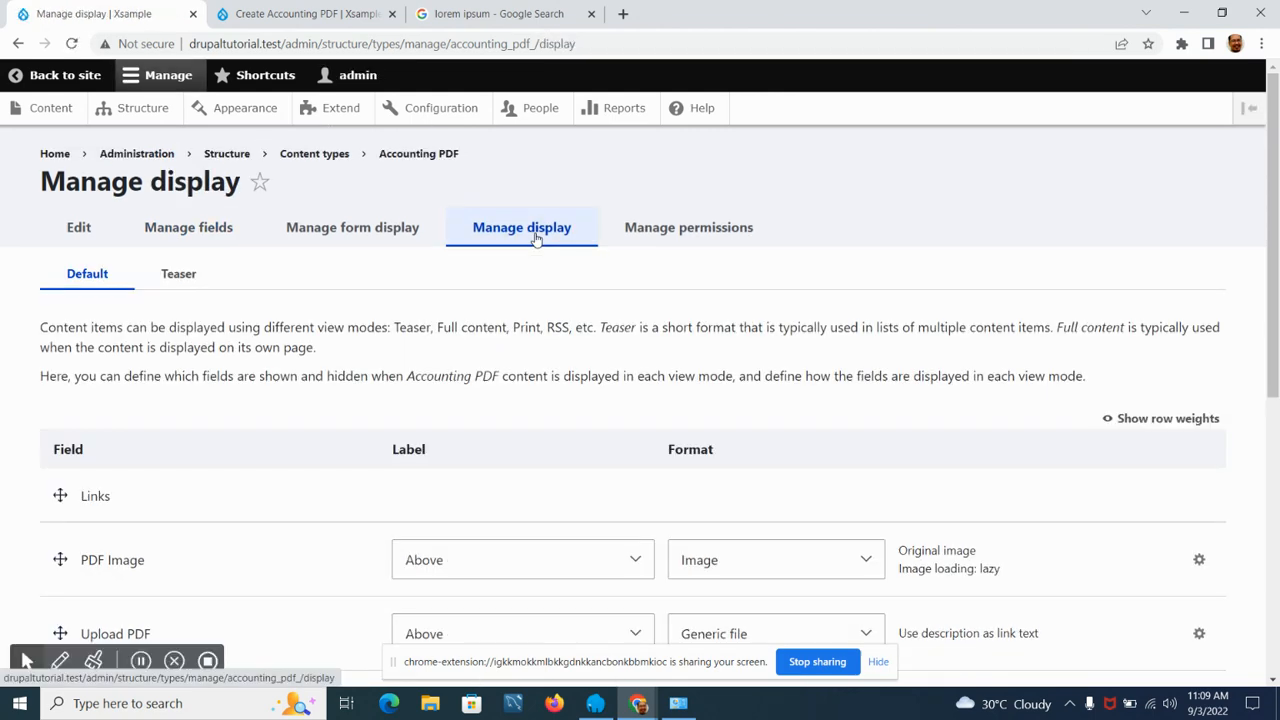
Move PDF Body between Upload PDF and Summary of PDF content in the default display order and save the display settings.
scroll(191, 391, "down", 4)
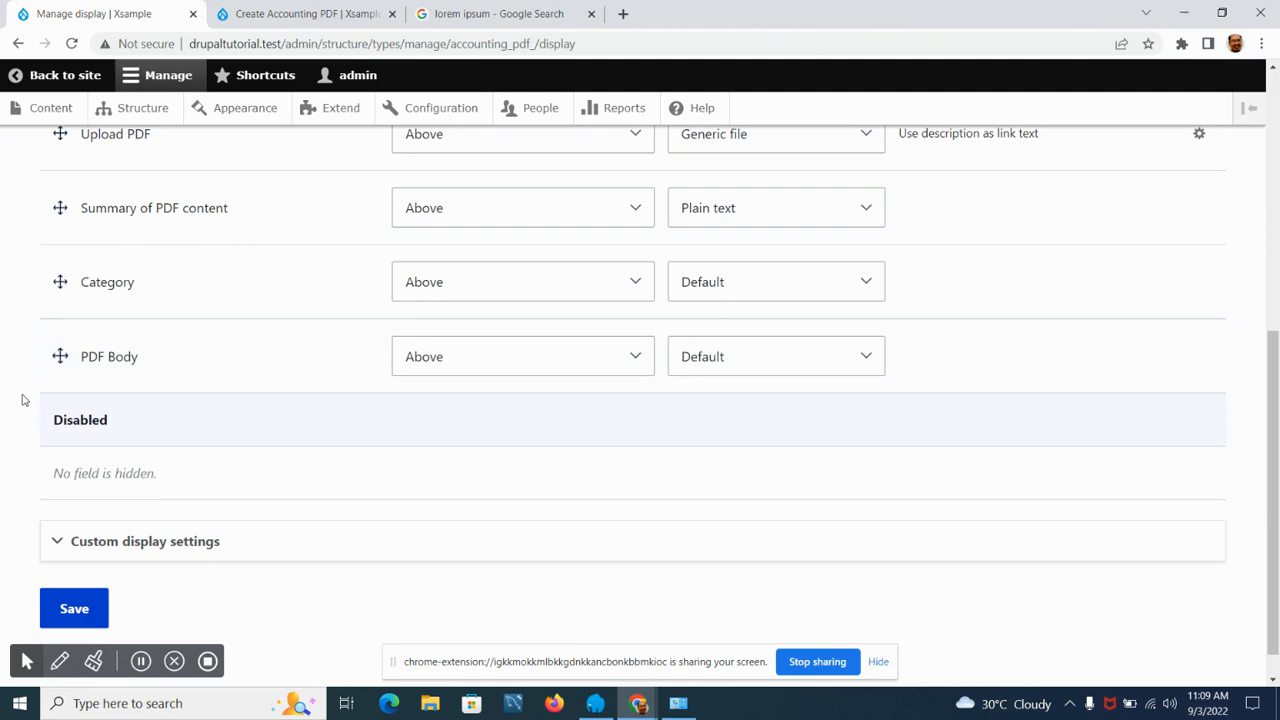
scroll(13, 397, "up", 2)
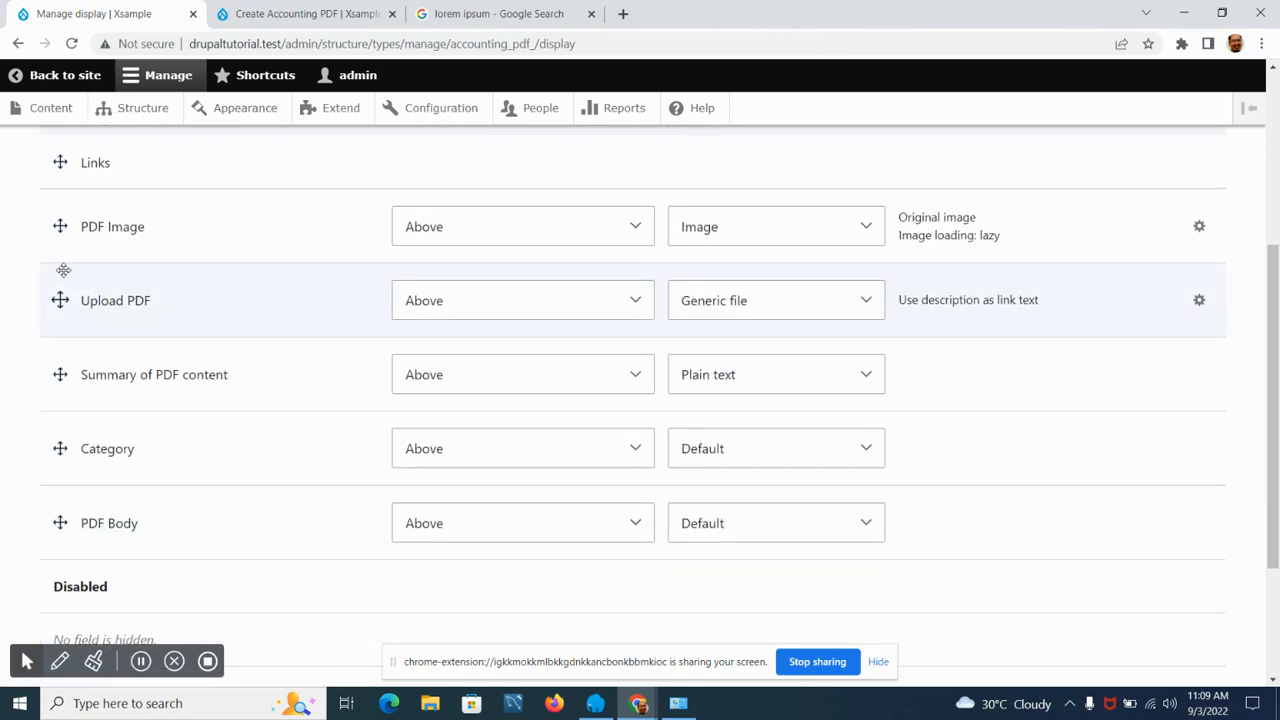
scroll(65, 237, "up", 1)
scroll(53, 370, "down", 1)
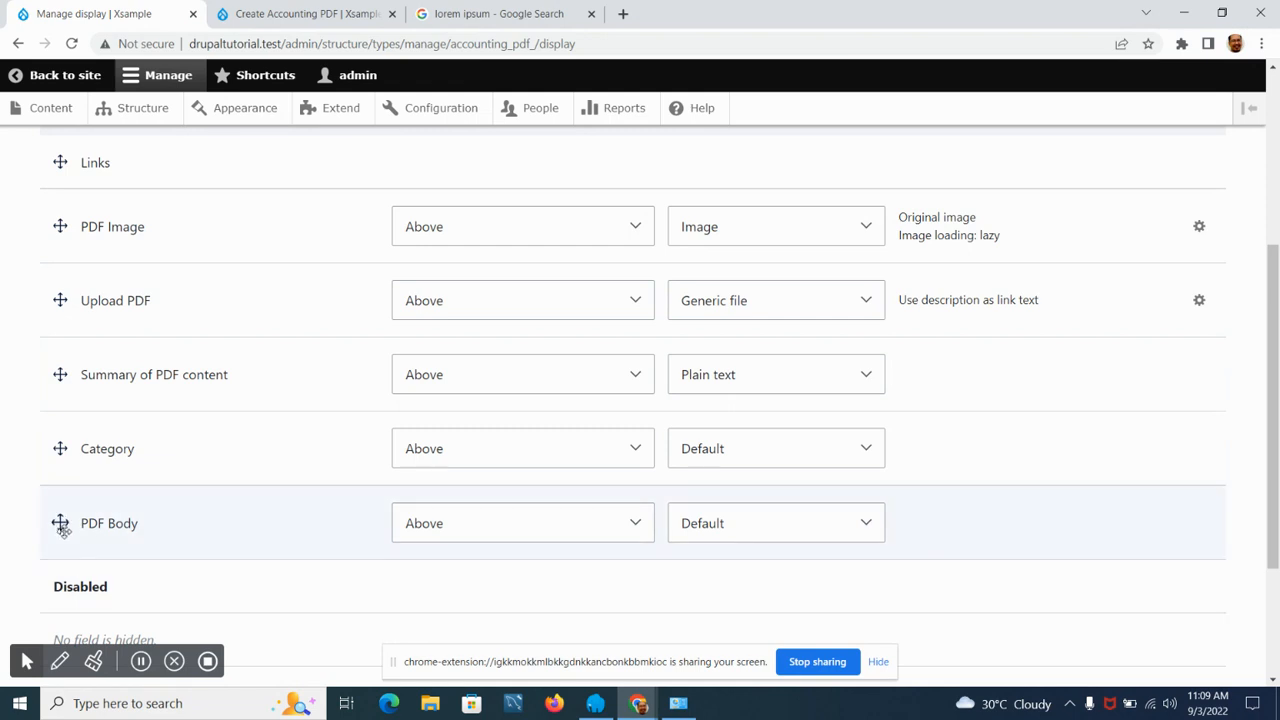
left_click_drag(60, 525, 60, 403)
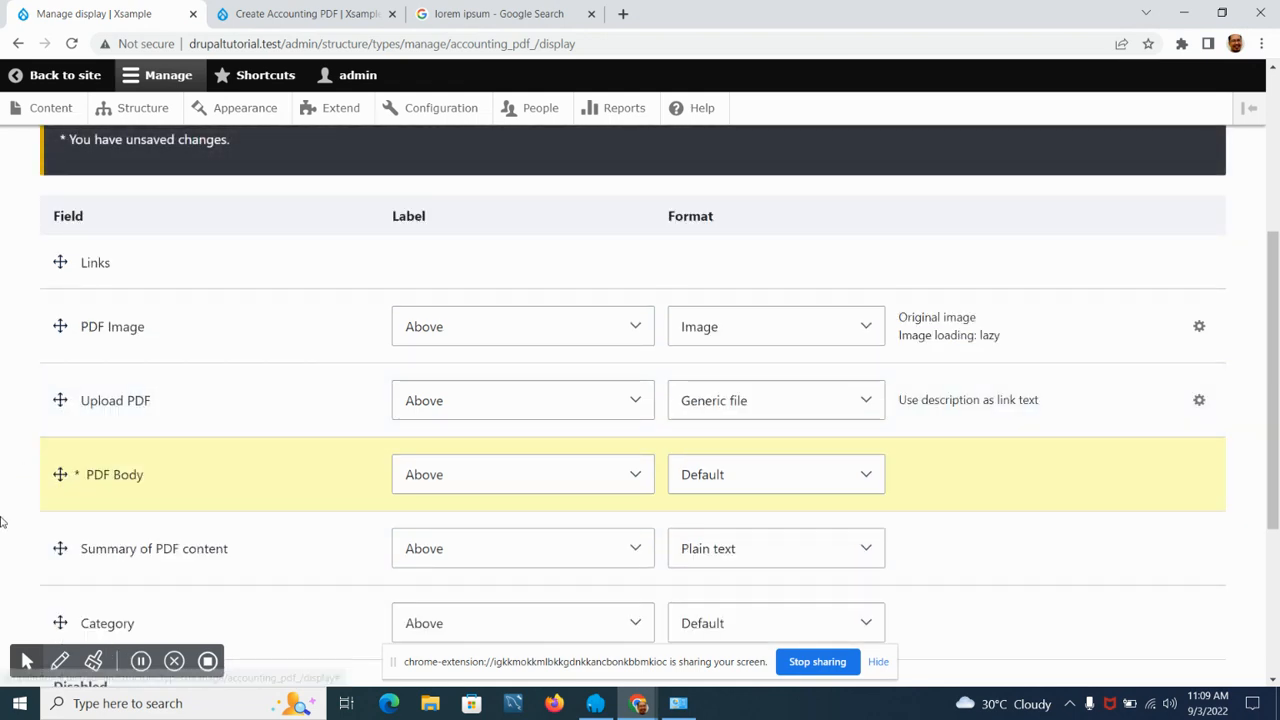
scroll(5, 515, "down", 3)
left_click(70, 576)
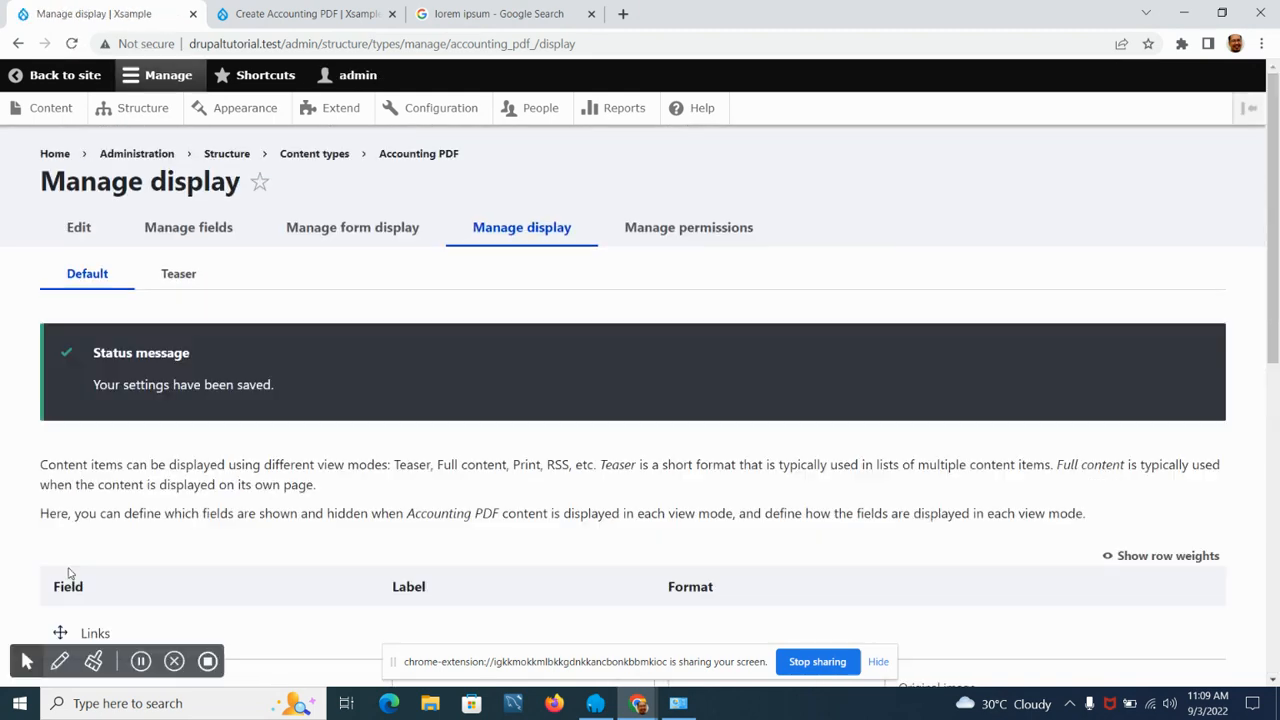
Reload the Accounting PDF creation form and check the order of its fields.
left_click(330, 14)
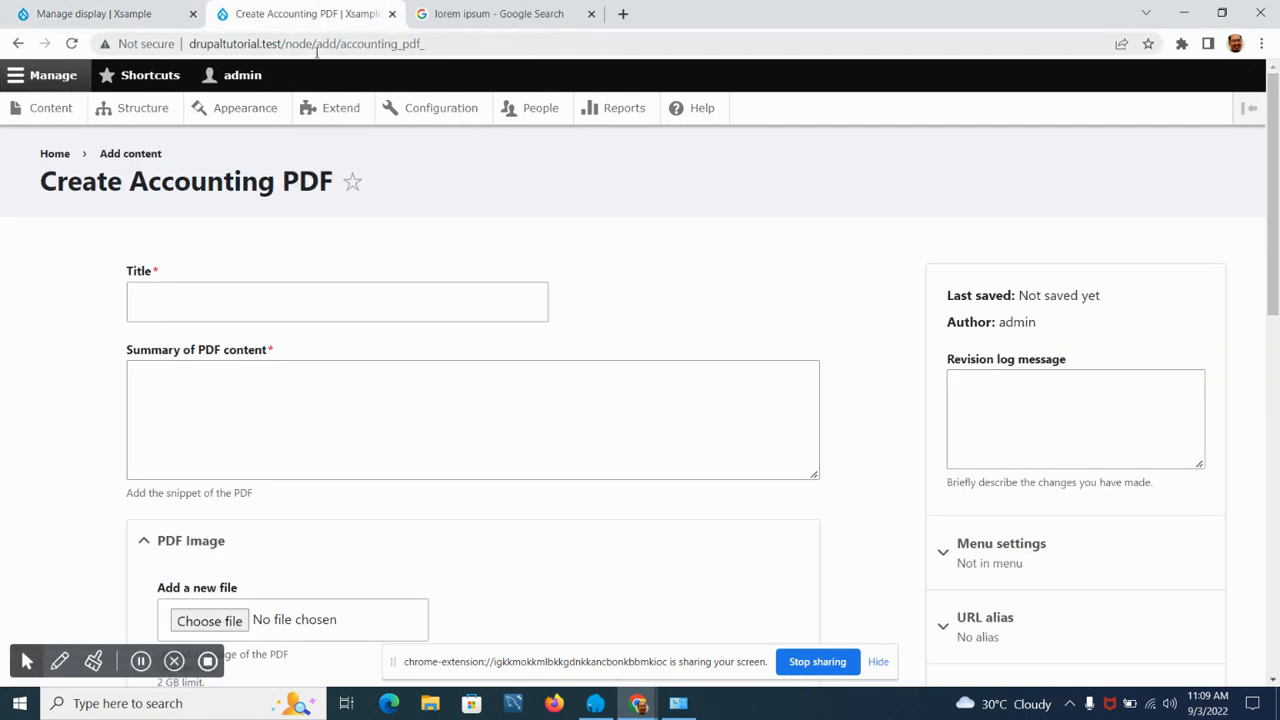
left_click(72, 44)
scroll(86, 340, "down", 3)
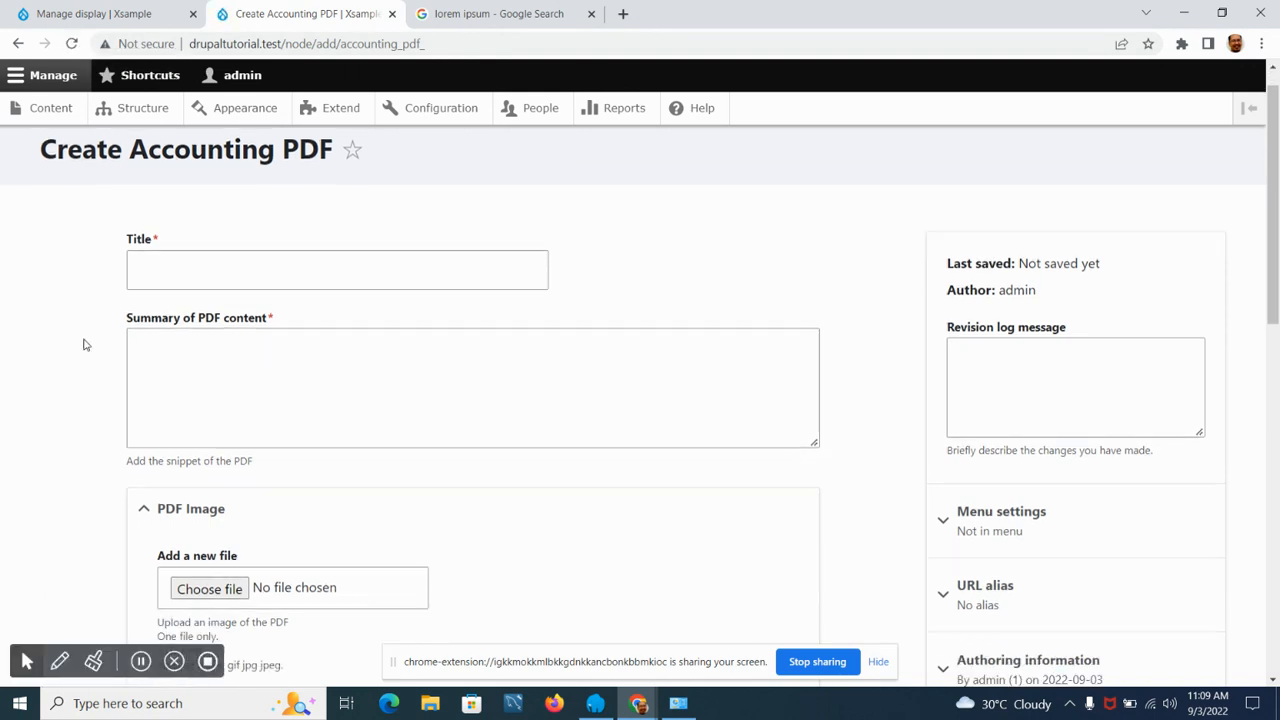
scroll(84, 337, "down", 3)
scroll(84, 335, "up", 5)
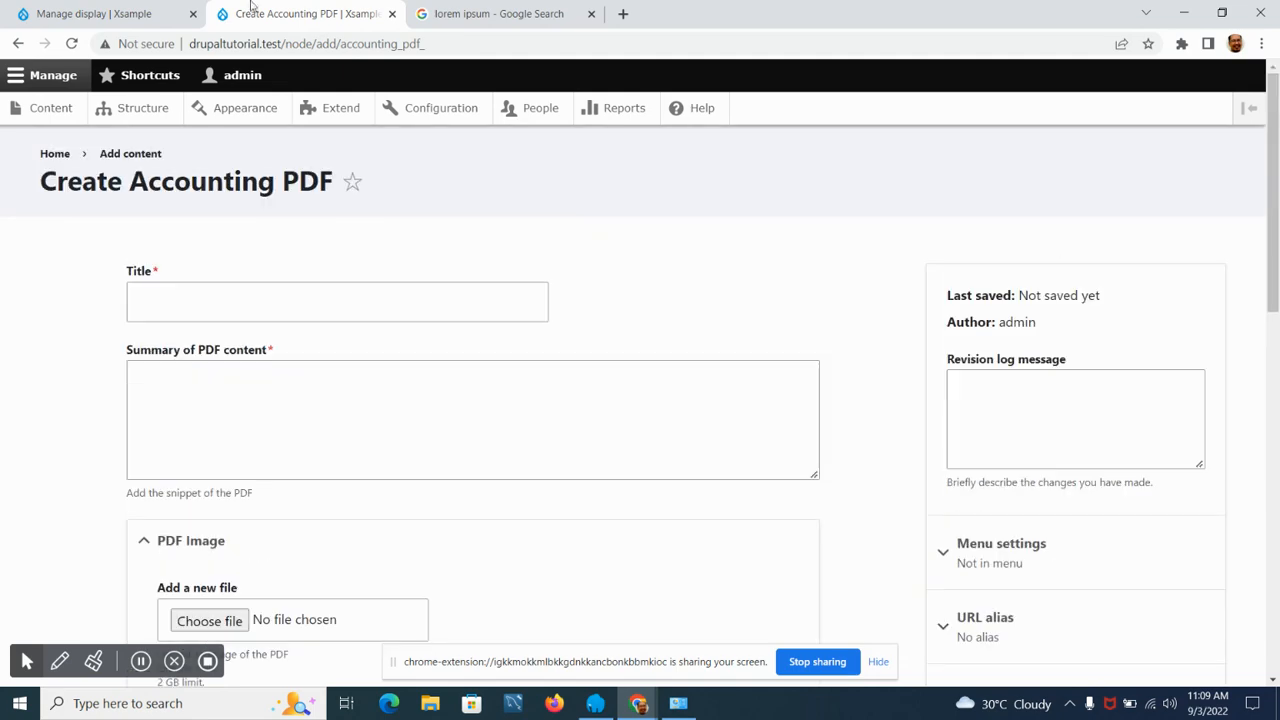
Open the form display settings for Accounting PDF, move PDF Body directly above Summary of PDF content, and save.
left_click(125, 13)
left_click(367, 230)
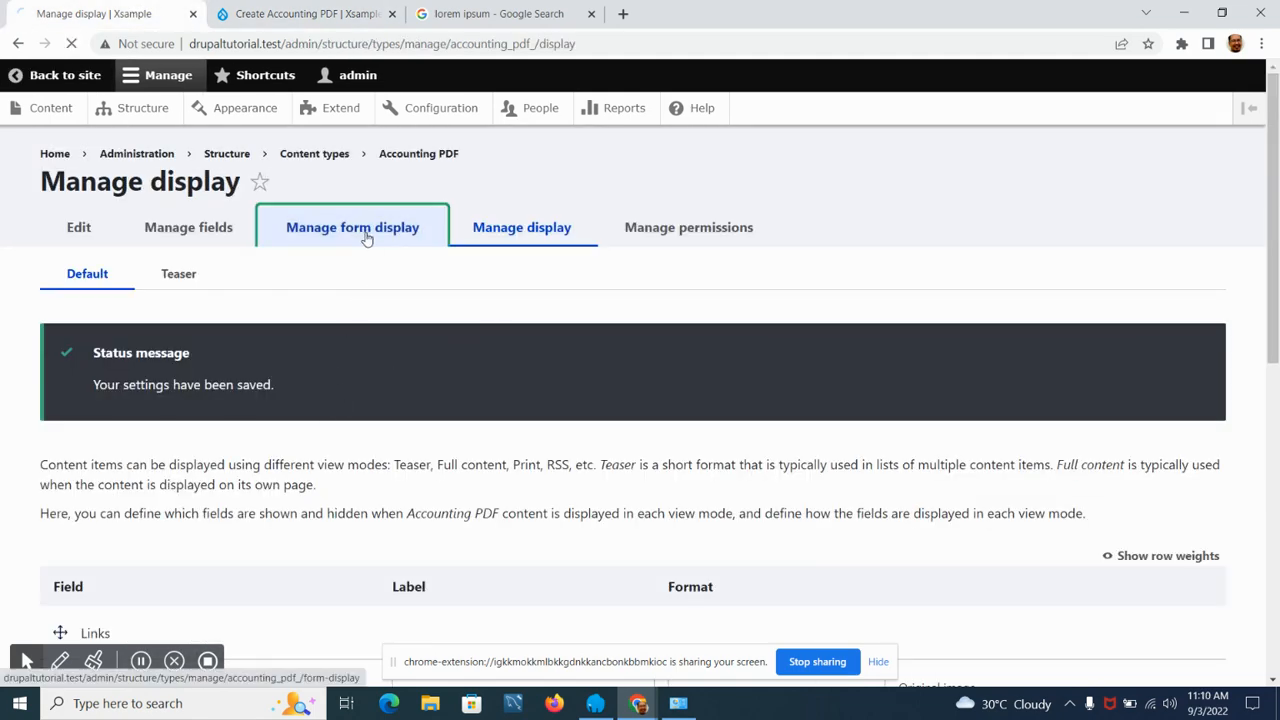
scroll(57, 329, "down", 7)
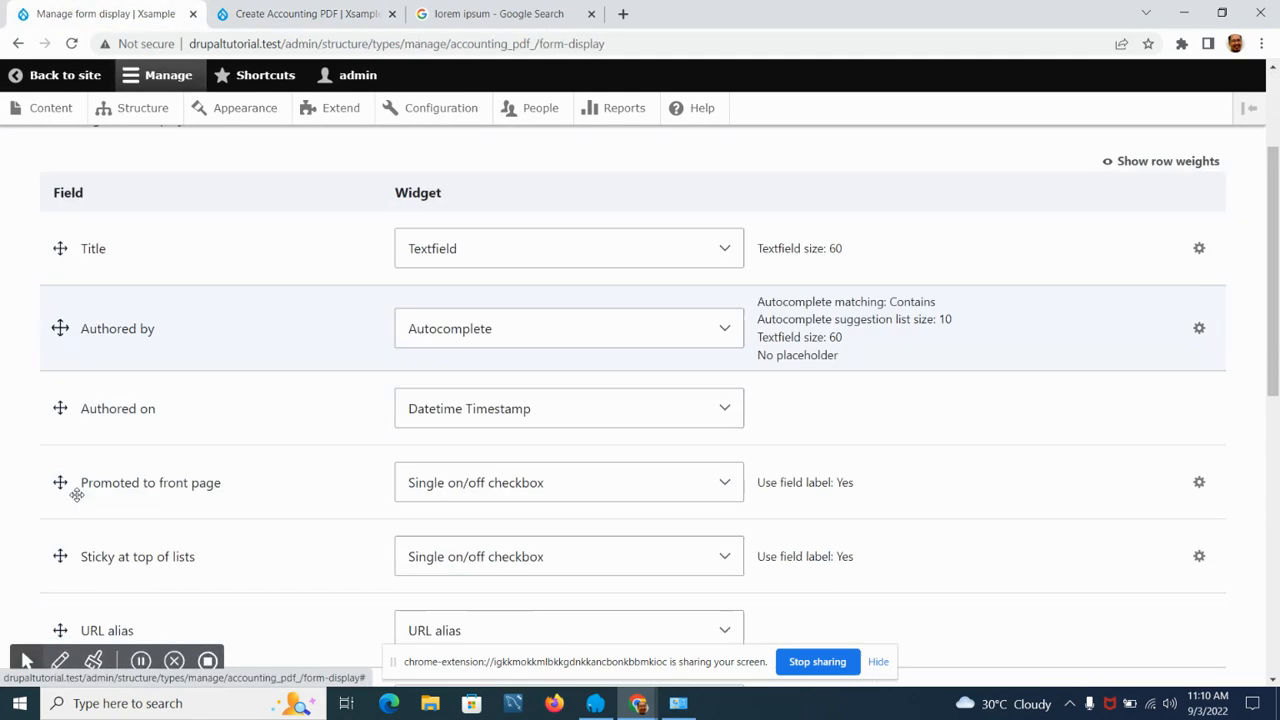
scroll(10, 530, "down", 2)
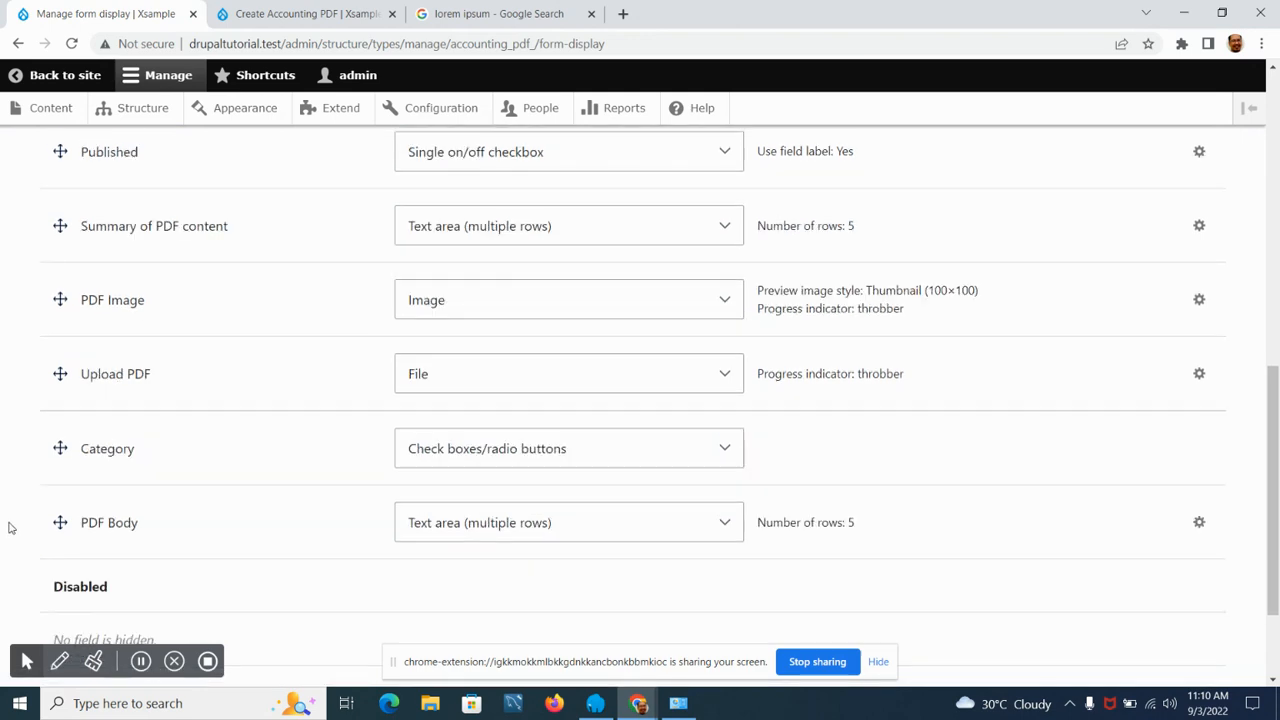
left_click_drag(60, 376, 14, 363)
scroll(14, 363, "up", 1)
scroll(2, 388, "up", 1)
left_click_drag(60, 411, 89, 334)
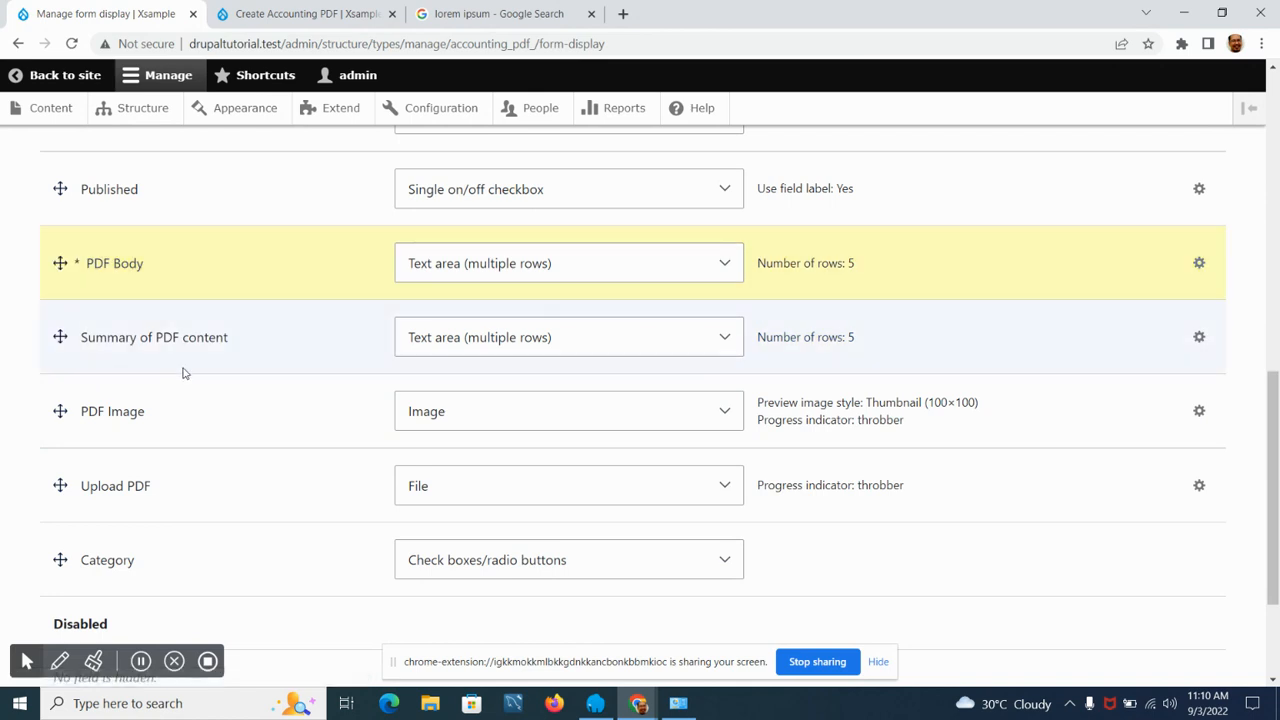
scroll(28, 468, "down", 2)
left_click(94, 577)
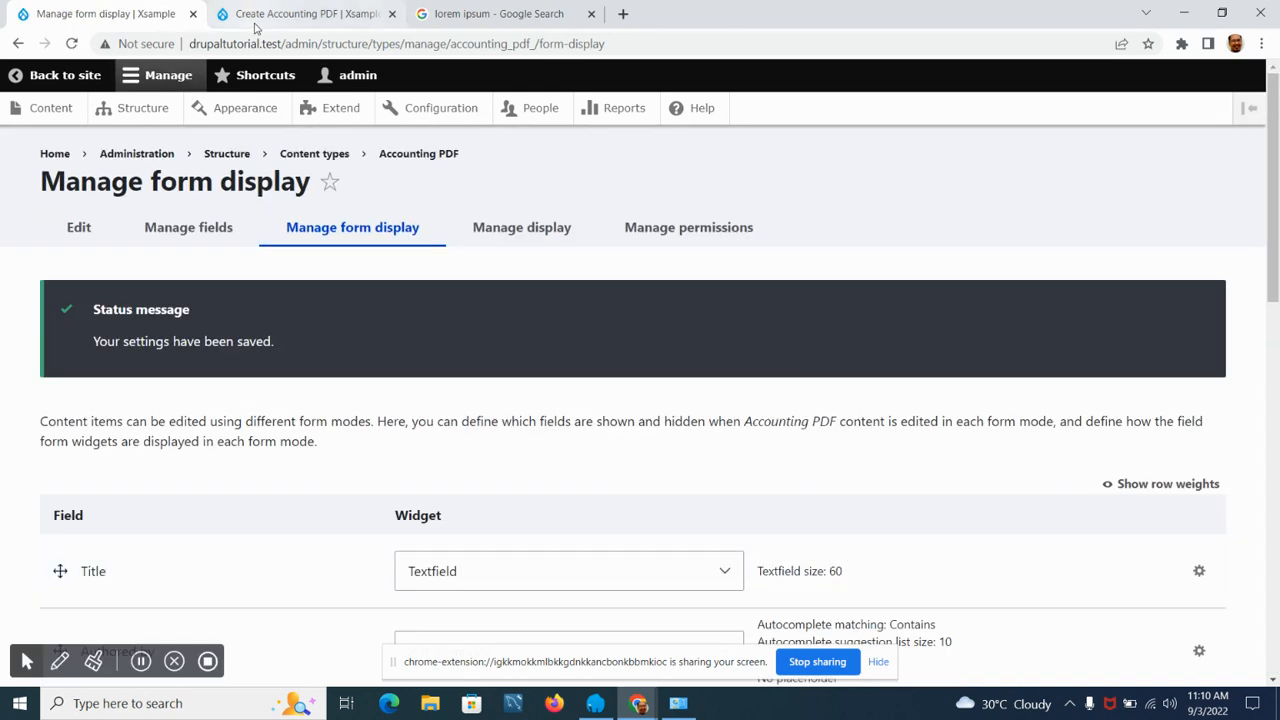
Reload the Accounting PDF creation form and check where PDF Body sits relative to Title and Summary of PDF content.
left_click(255, 14)
left_click(72, 44)
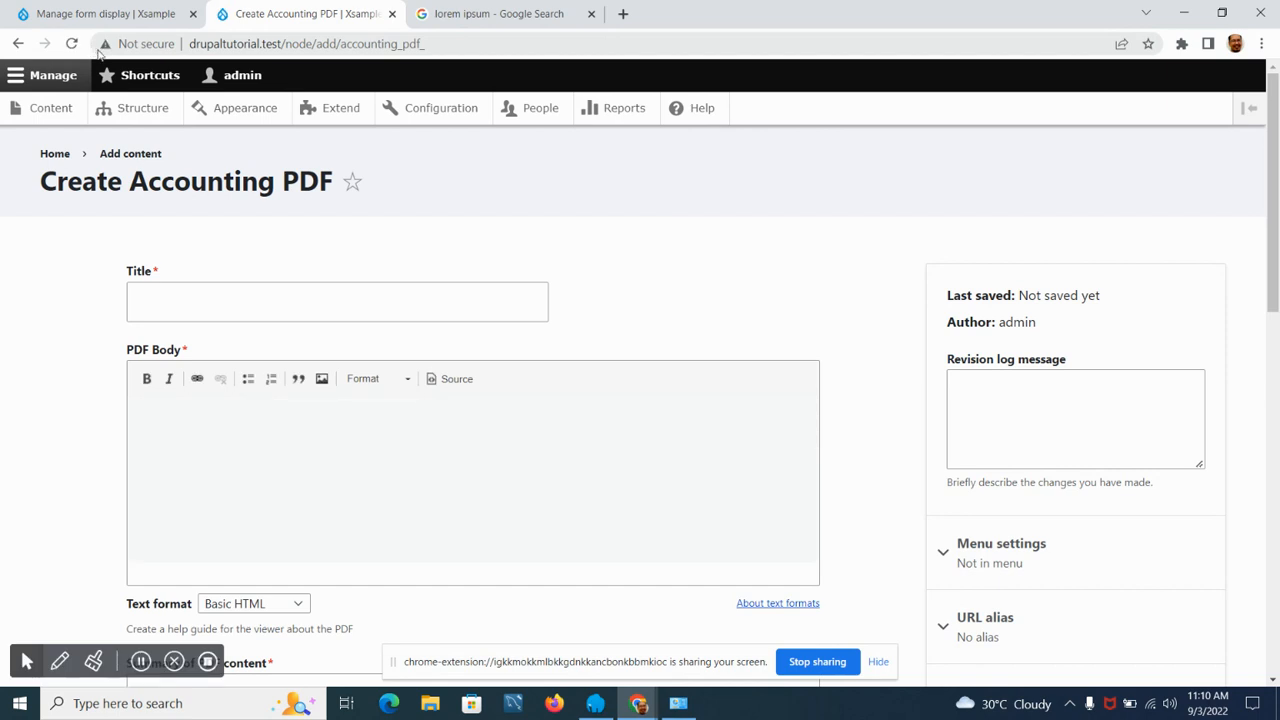
left_click(175, 306)
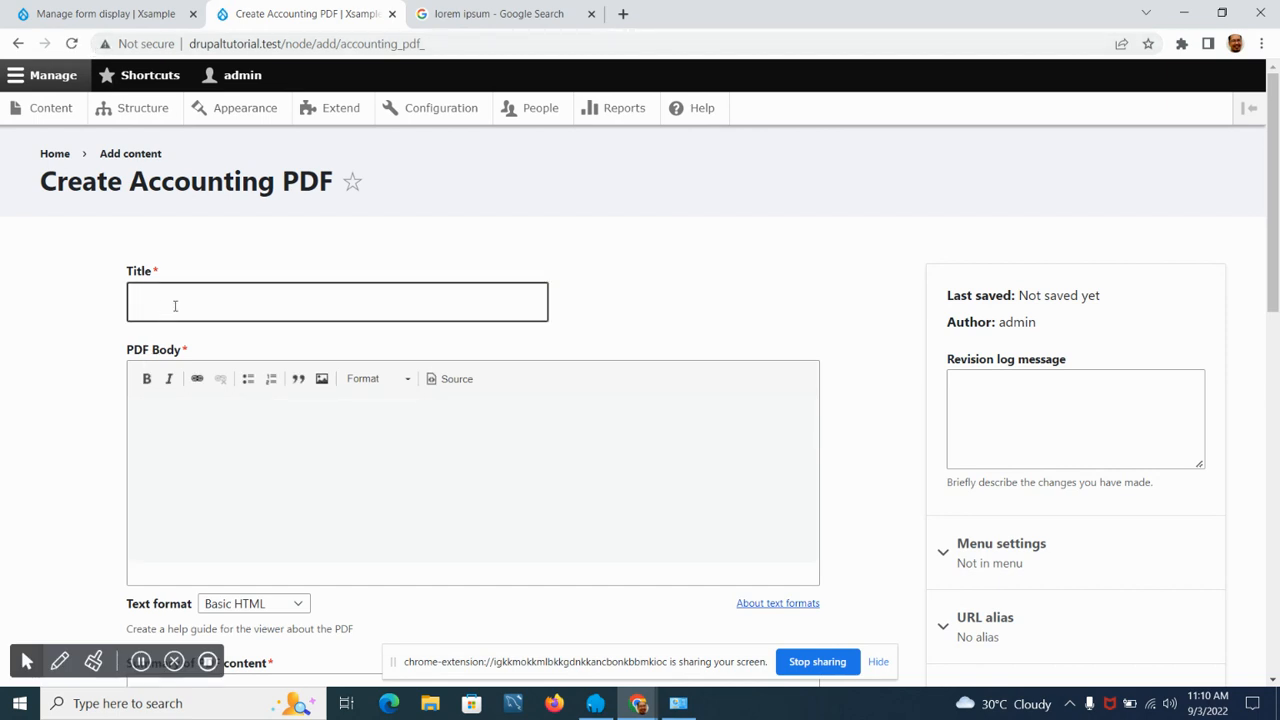
left_click(88, 372)
scroll(82, 350, "down", 2)
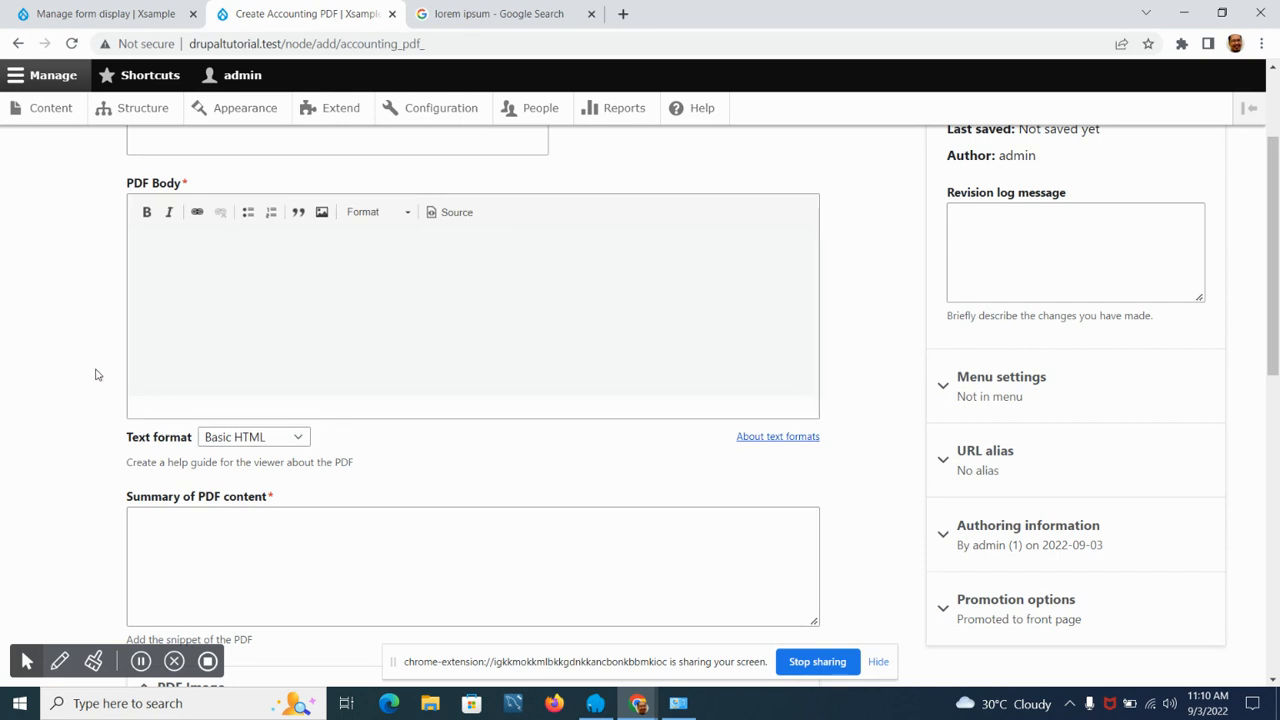
scroll(106, 286, "up", 1)
scroll(209, 374, "down", 3)
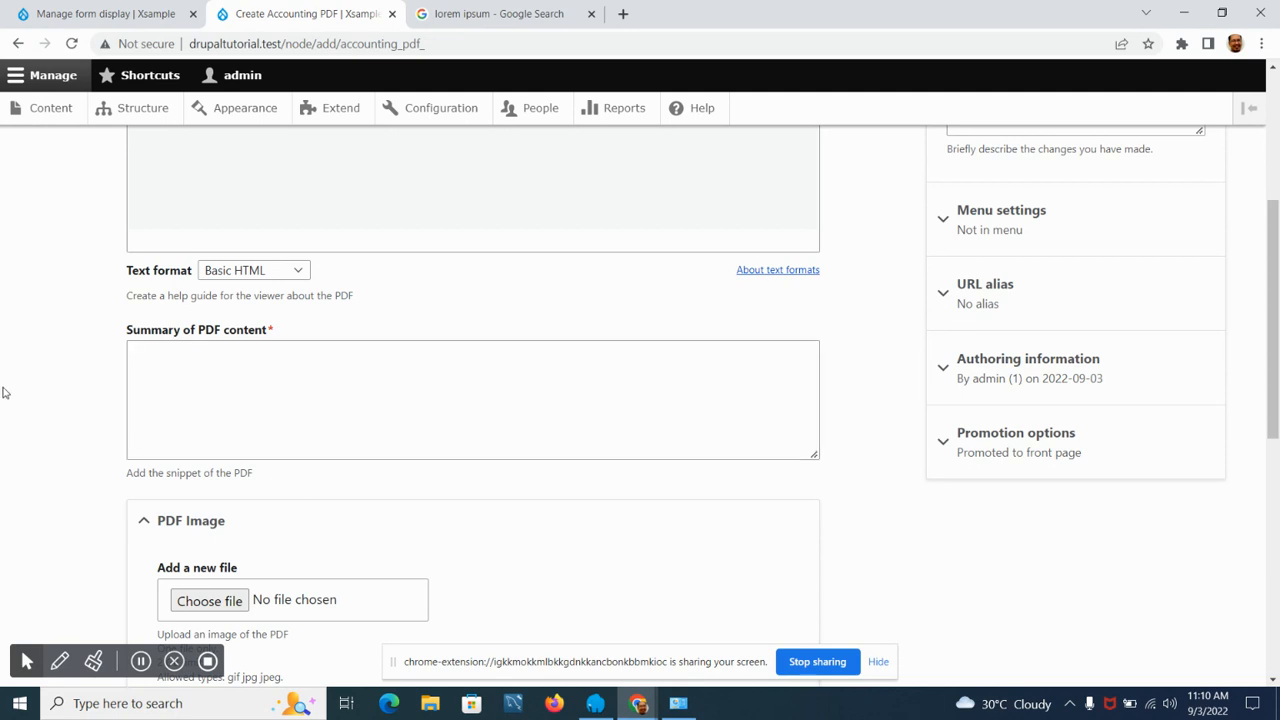
Review the rest of the creation form, covering the PDF Image, Upload PDF and Category fields and their order.
scroll(4, 393, "down", 2)
scroll(57, 397, "down", 1)
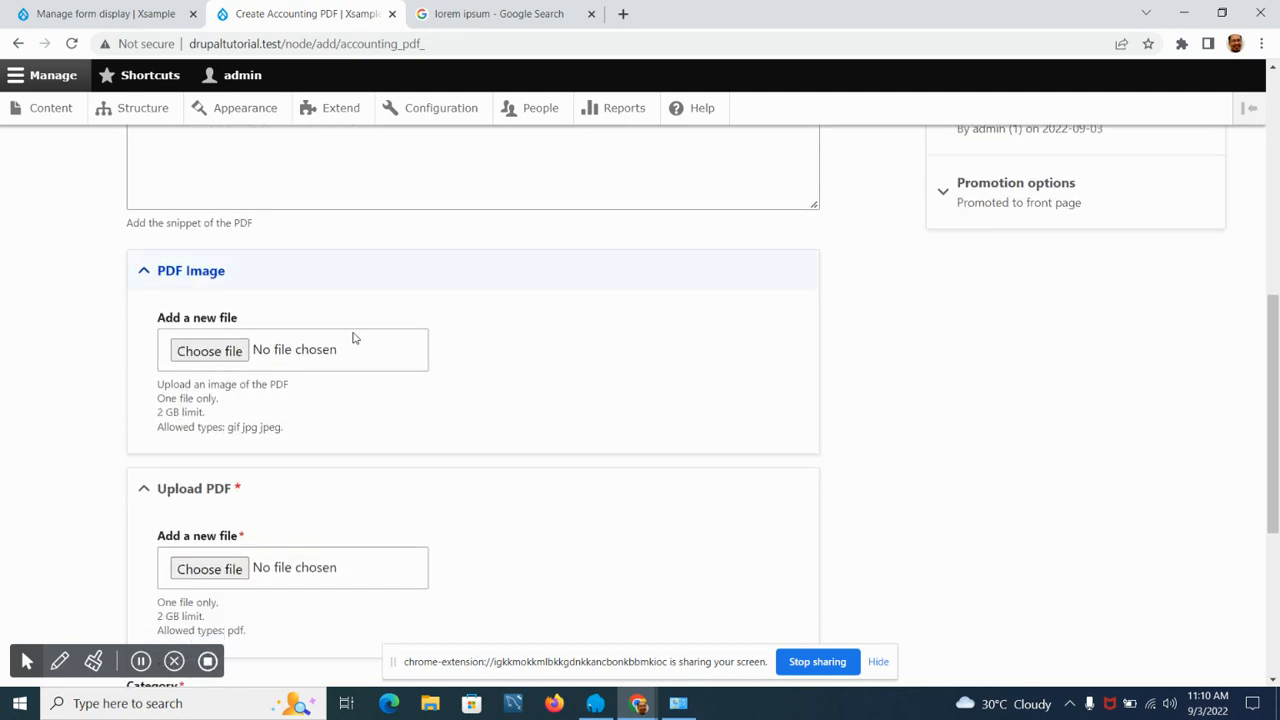
scroll(60, 410, "down", 3)
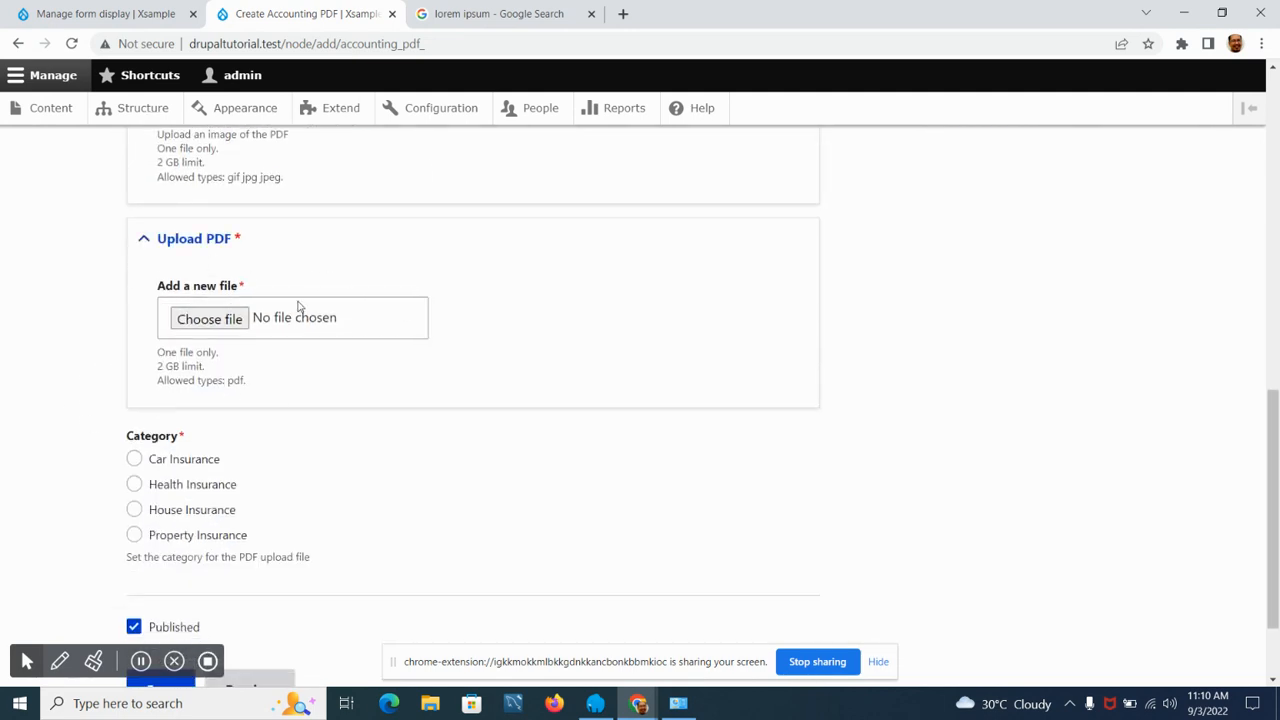
scroll(6, 318, "up", 3)
scroll(6, 322, "down", 2)
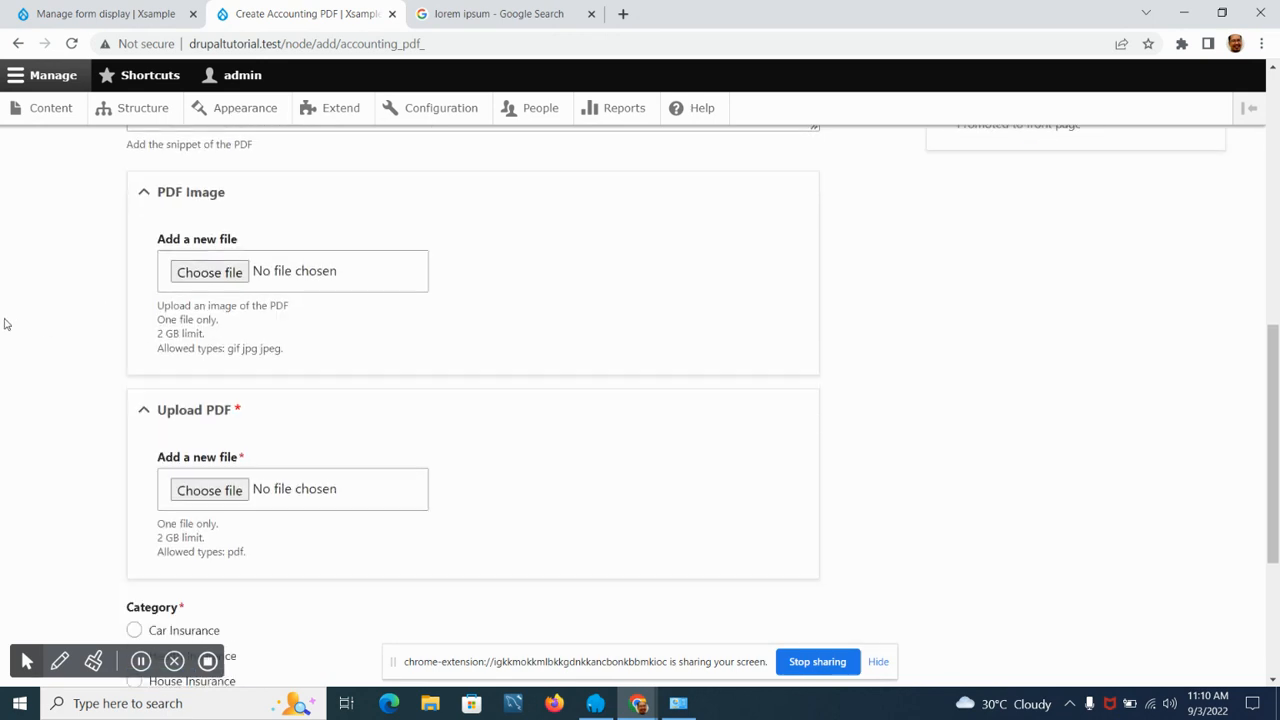
scroll(5, 425, "down", 2)
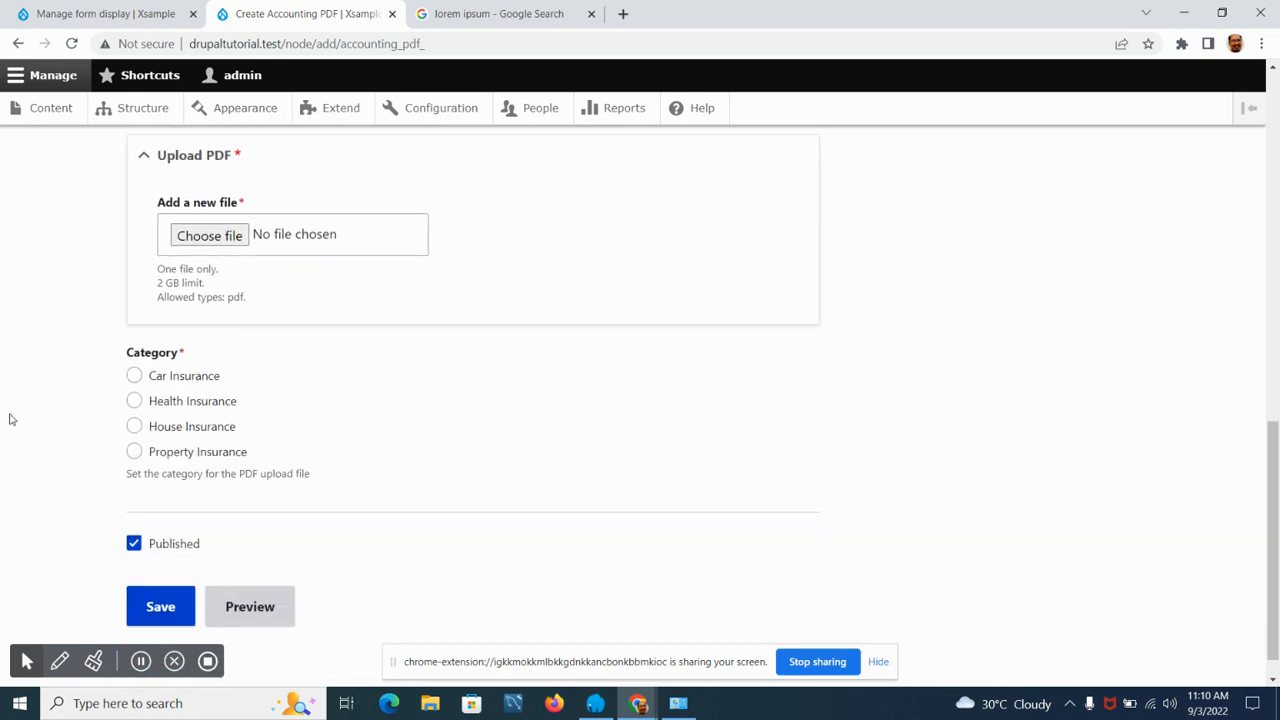
scroll(45, 487, "up", 6)
scroll(41, 479, "up", 5)
scroll(41, 479, "down", 8)
scroll(40, 477, "up", 3)
scroll(40, 477, "up", 5)
scroll(50, 477, "down", 10)
scroll(57, 478, "down", 1)
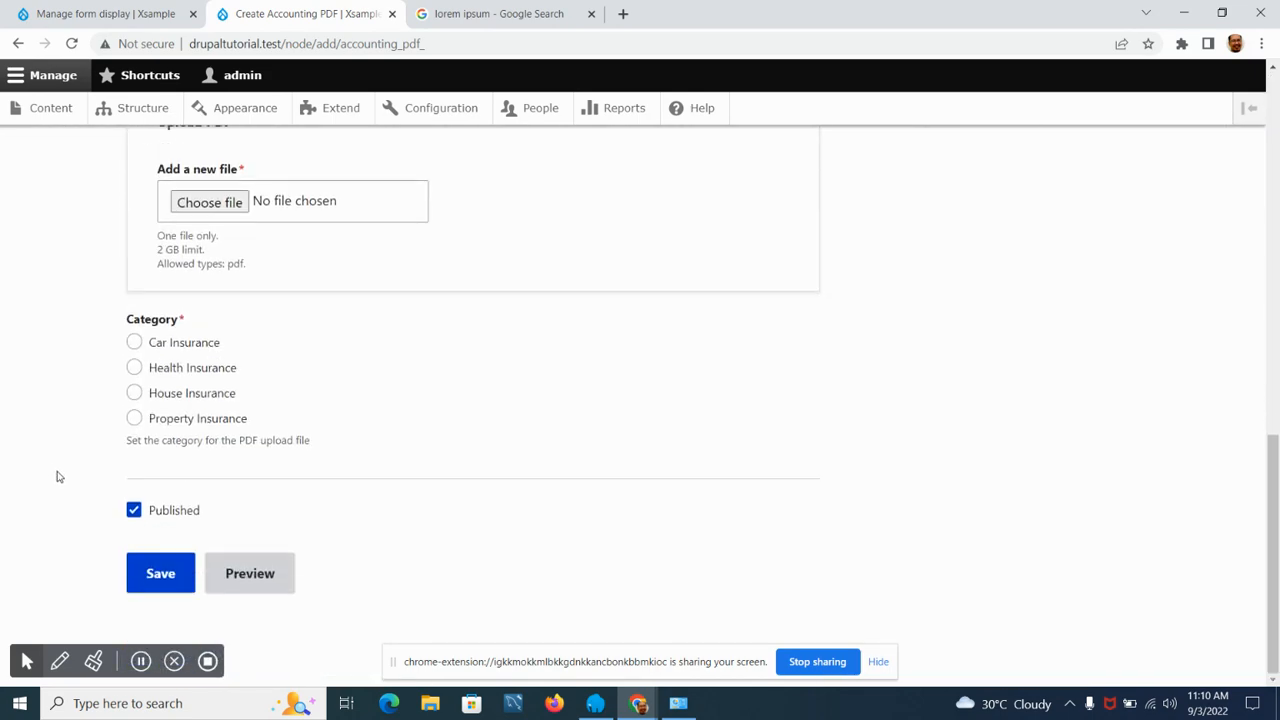
scroll(83, 485, "up", 7)
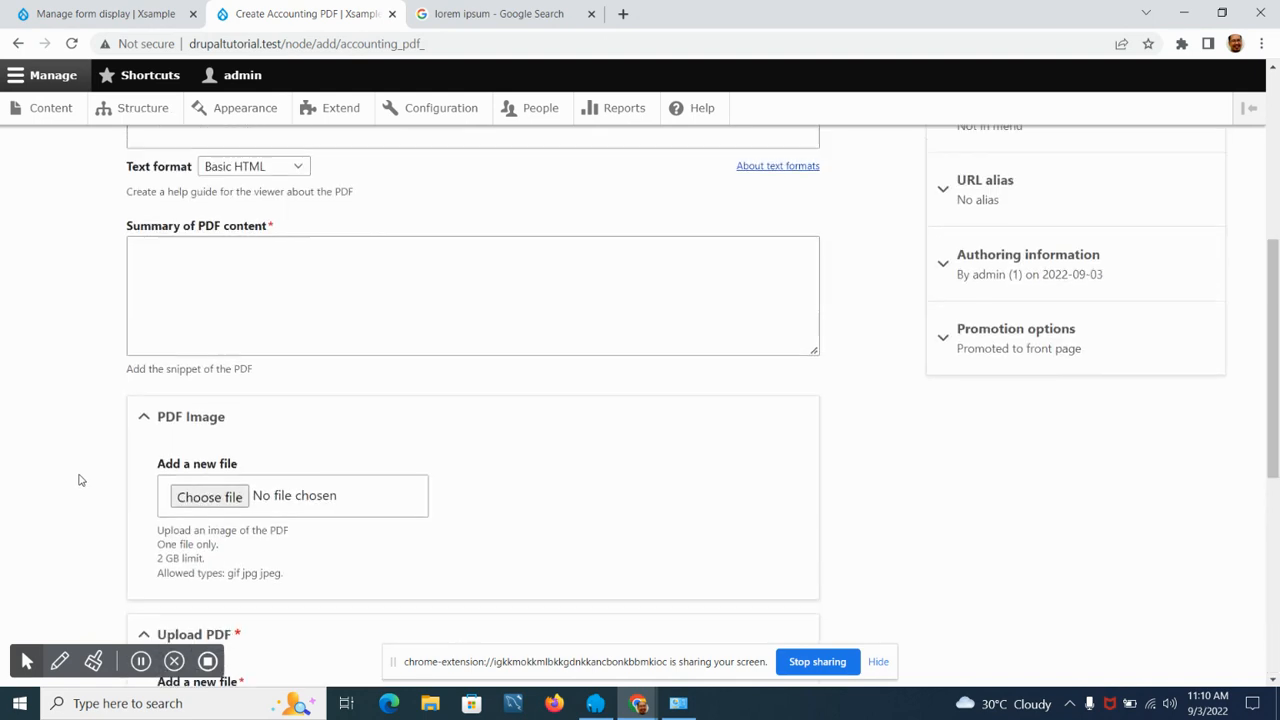
scroll(83, 480, "up", 1)
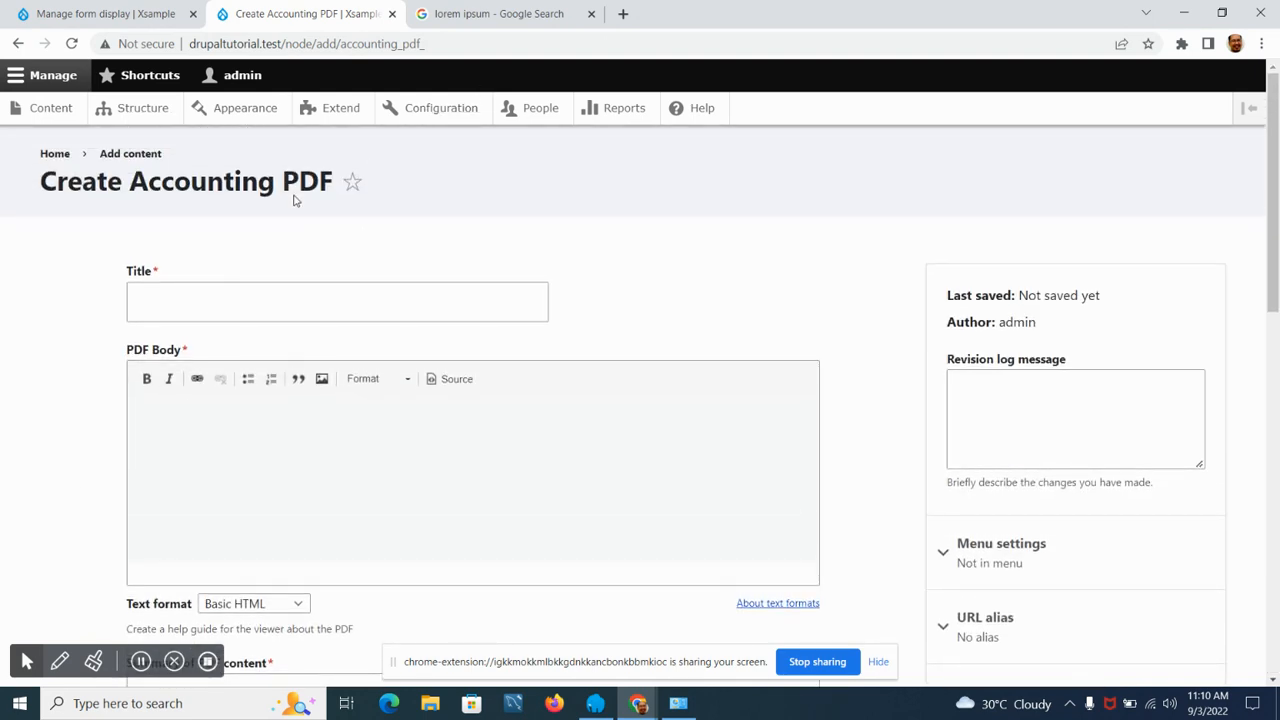
Return to the Accounting PDF form display settings and look over the widgets assigned to the fields.
left_click(140, 22)
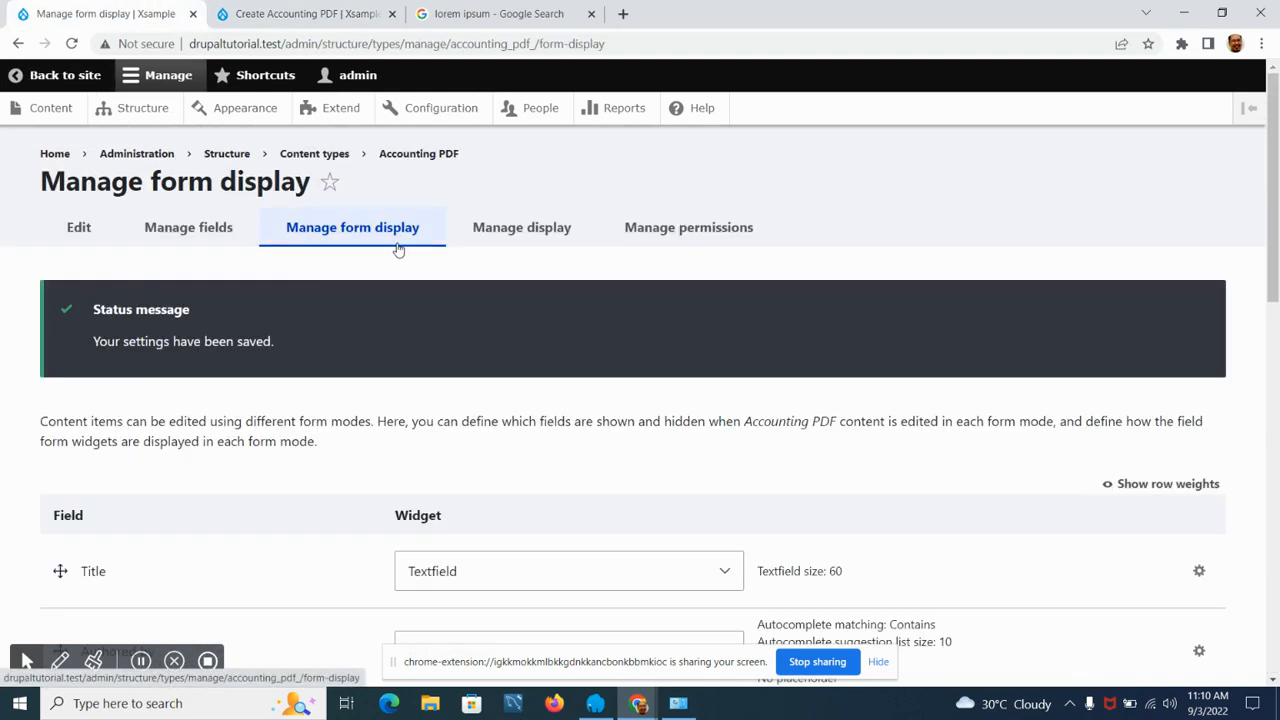
scroll(220, 450, "down", 3)
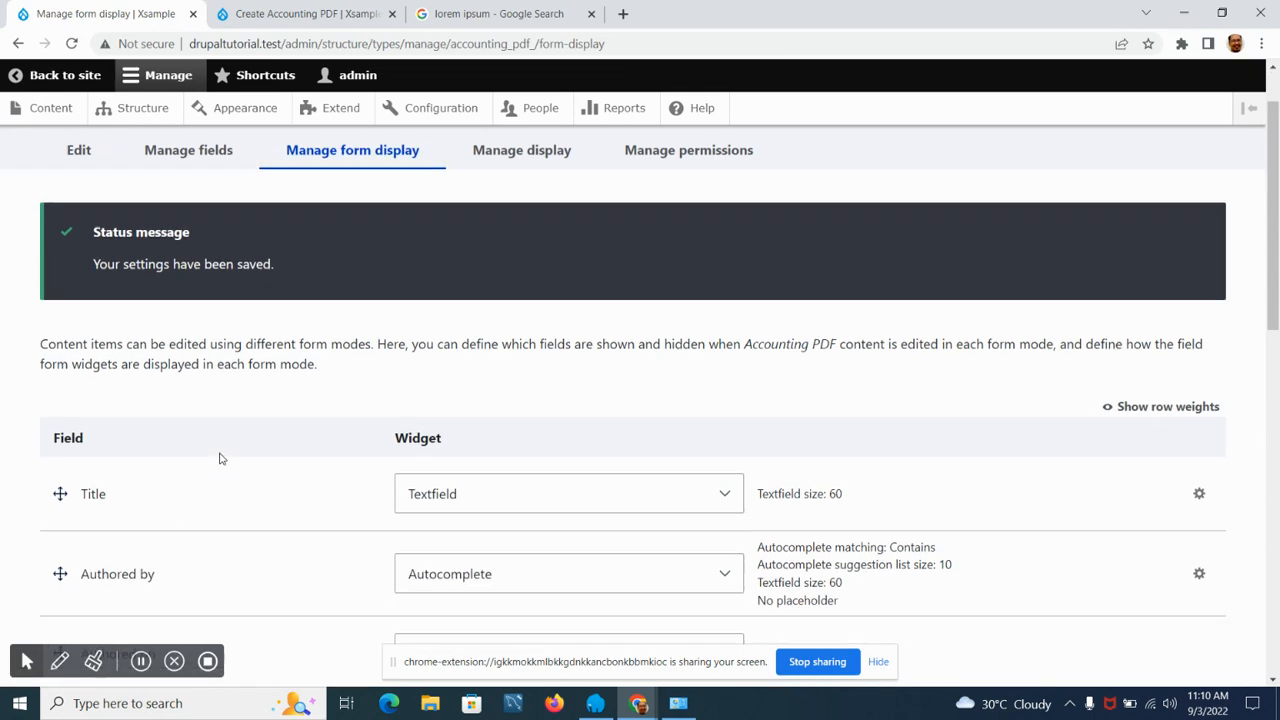
scroll(227, 441, "down", 3)
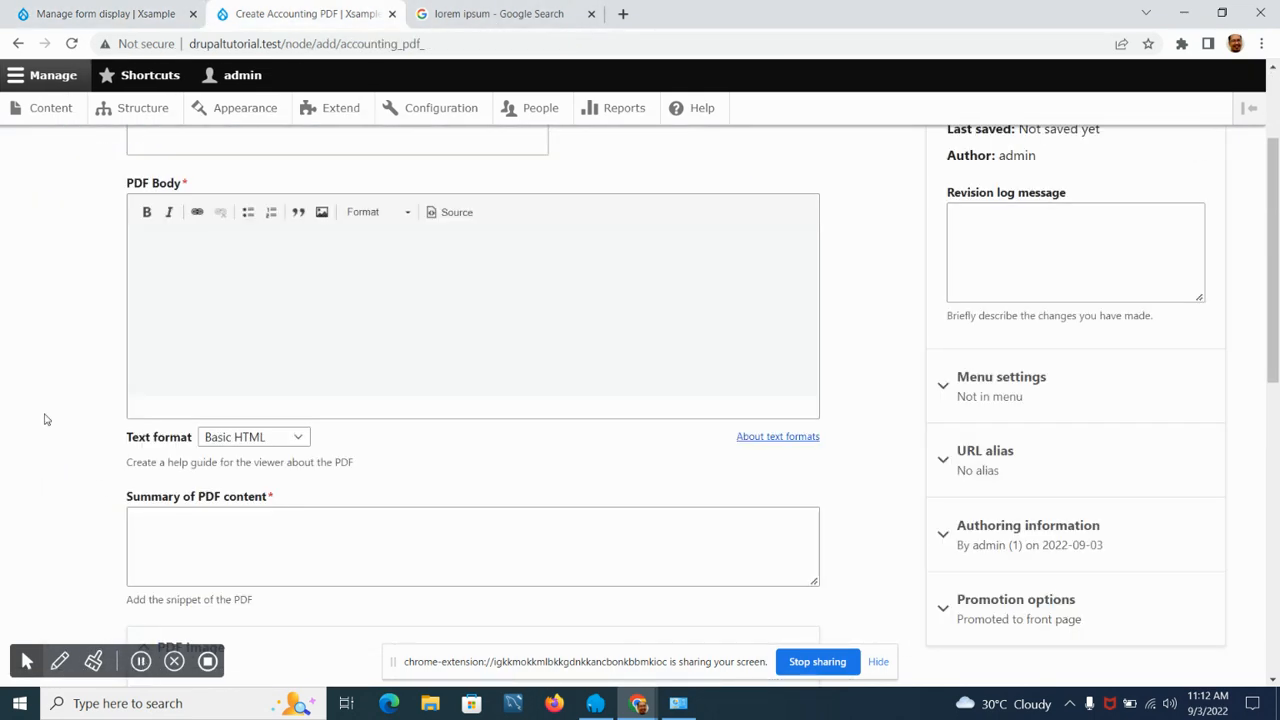
Examine the creation form from Title to Category, including the height of the Summary of PDF content box.
scroll(28, 389, "up", 2)
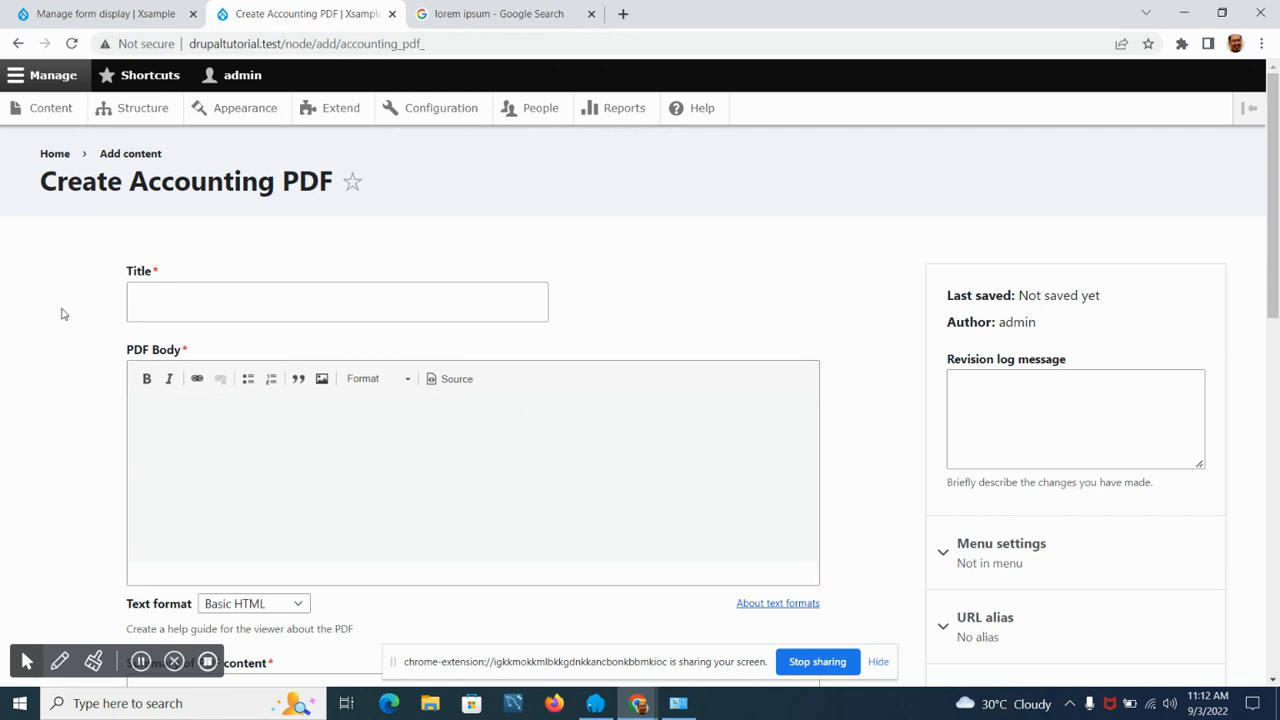
scroll(69, 284, "down", 3)
scroll(66, 277, "up", 2)
scroll(66, 277, "down", 6)
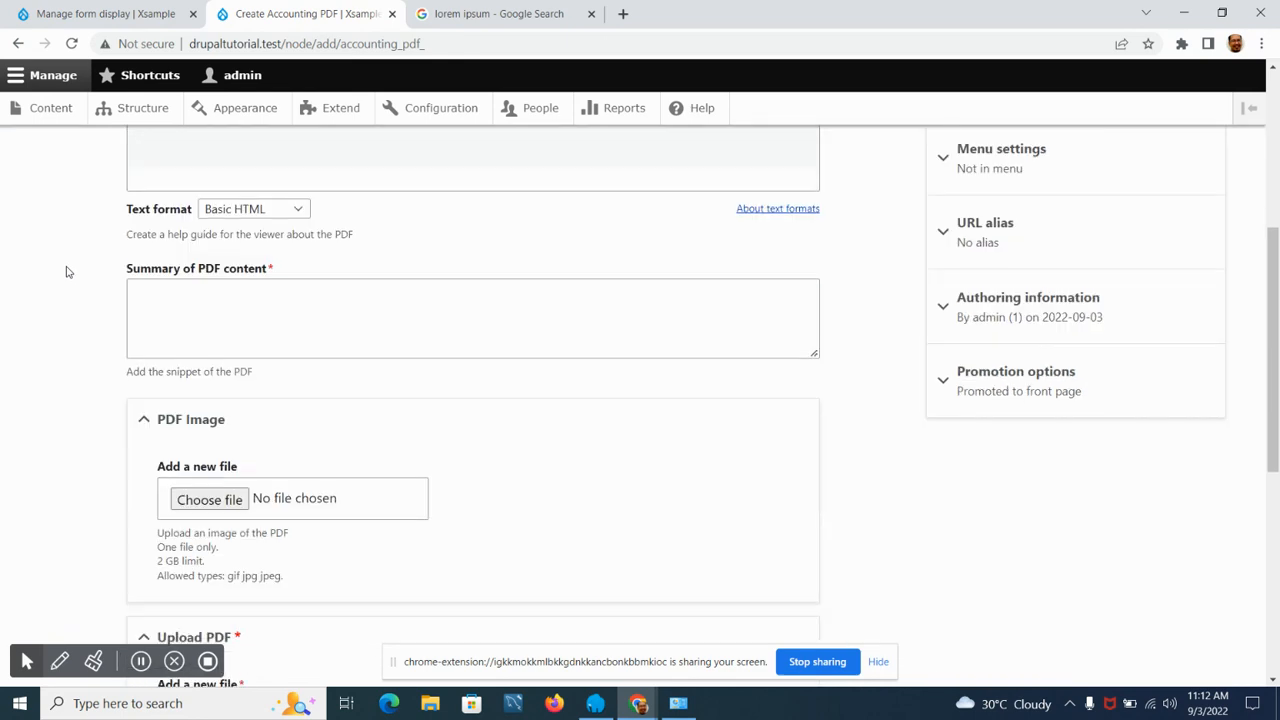
scroll(69, 271, "down", 3)
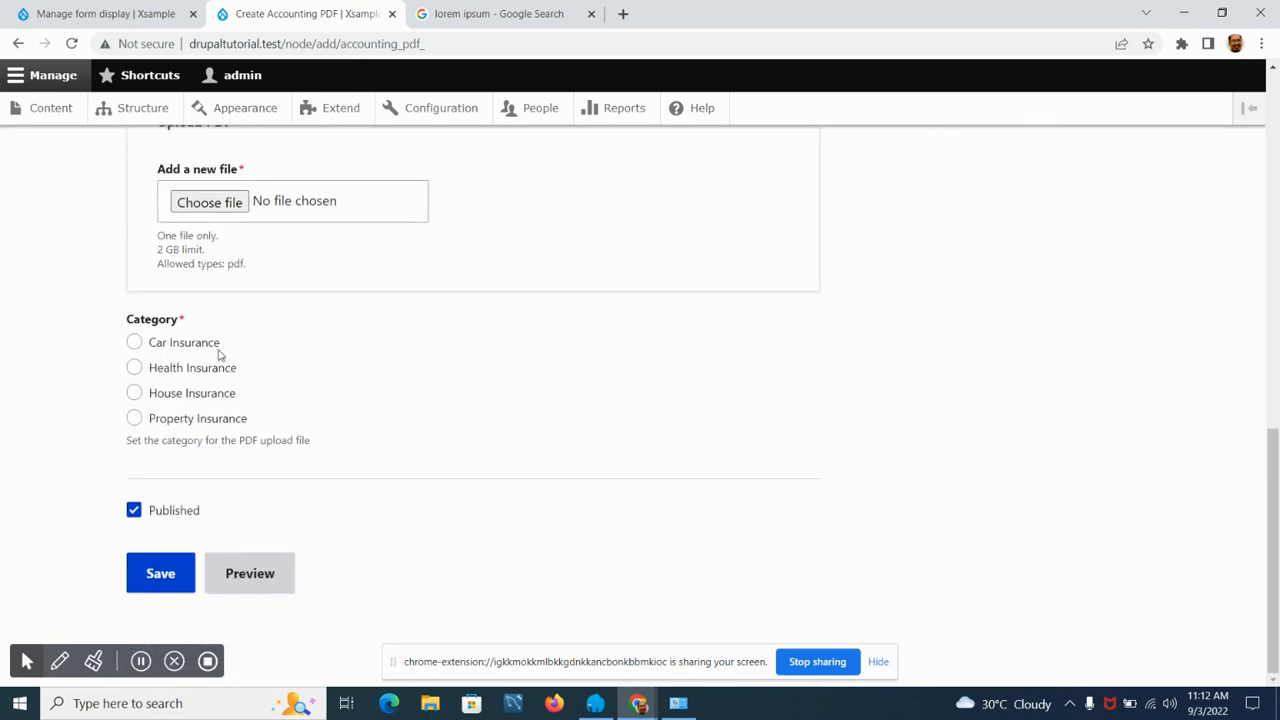
Try each Category radio option between Car Insurance and Property Insurance on the creation form, ending on Car Insurance.
left_click(135, 342)
left_click(134, 368)
left_click(134, 393)
left_click(134, 418)
left_click(134, 393)
left_click(134, 368)
left_click(136, 343)
left_click(134, 368)
left_click(134, 393)
left_click(134, 418)
left_click(134, 393)
left_click(134, 368)
left_click(134, 342)
Change the Category field's widget to Select list in the form display settings and save.
left_click(115, 14)
scroll(283, 367, "up", 4)
scroll(281, 352, "up", 5)
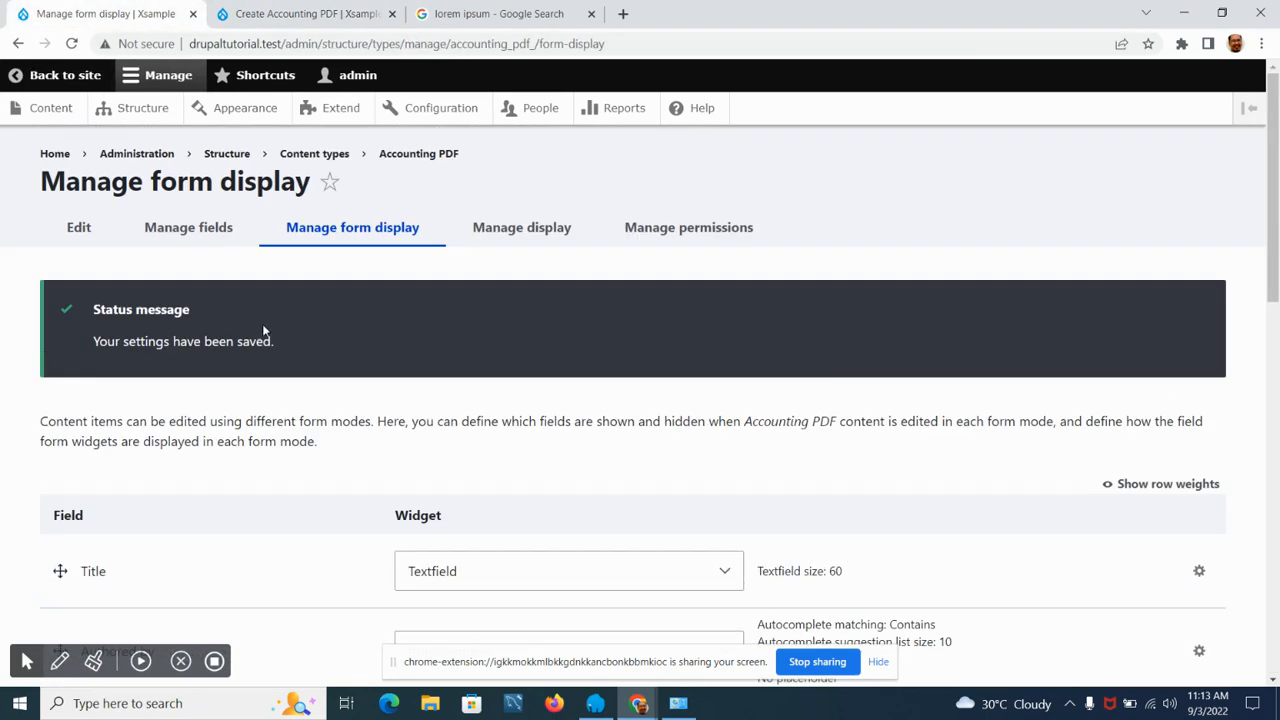
scroll(300, 340, "down", 8)
scroll(308, 353, "up", 5)
scroll(297, 337, "down", 6)
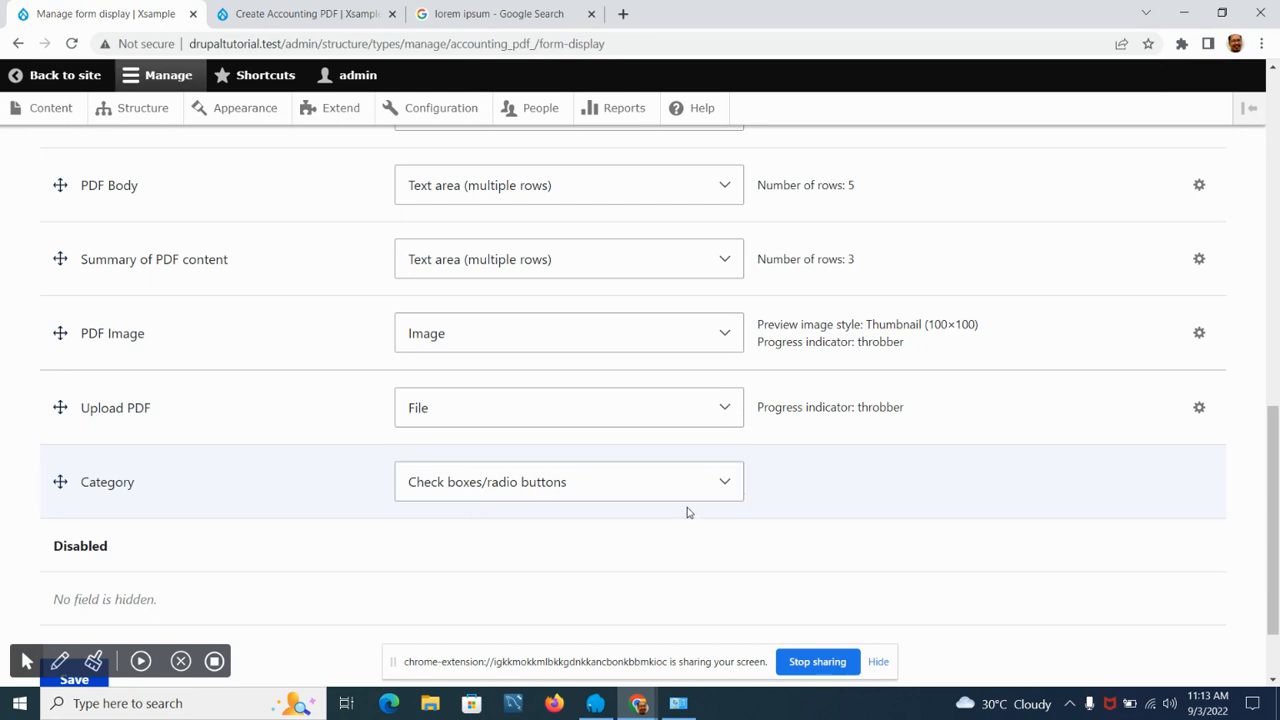
scroll(716, 494, "down", 2)
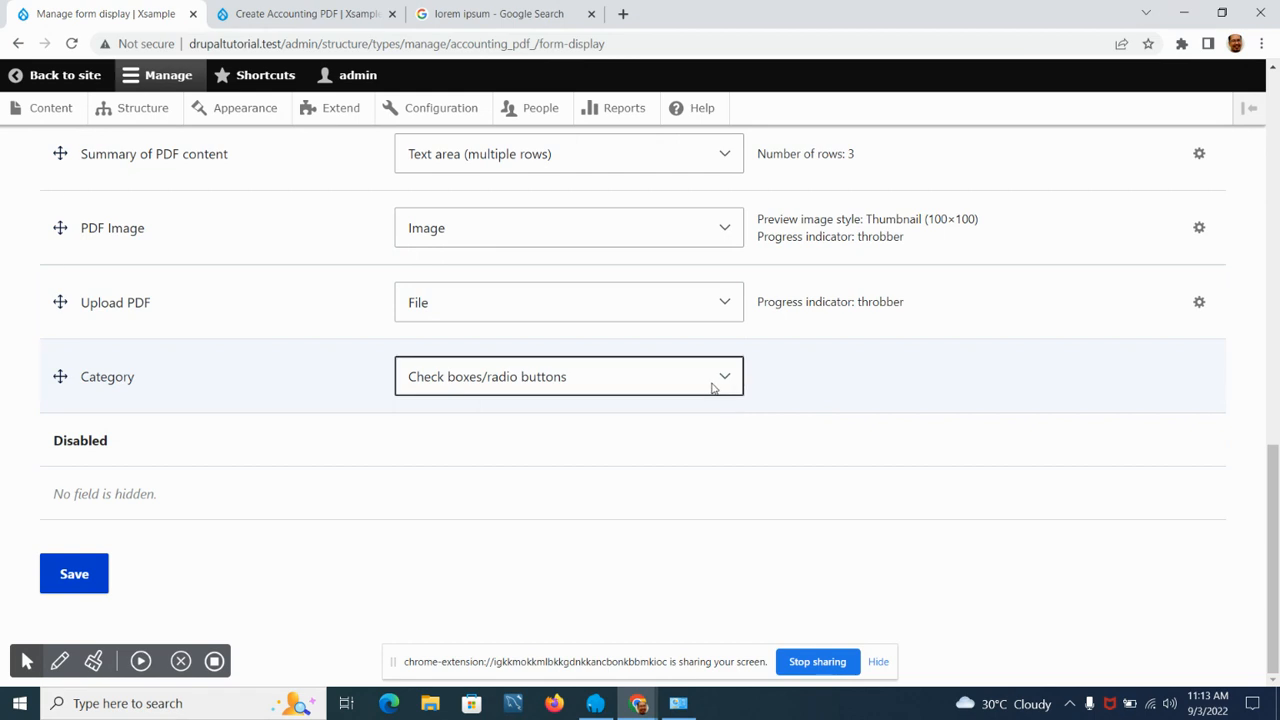
left_click(714, 388)
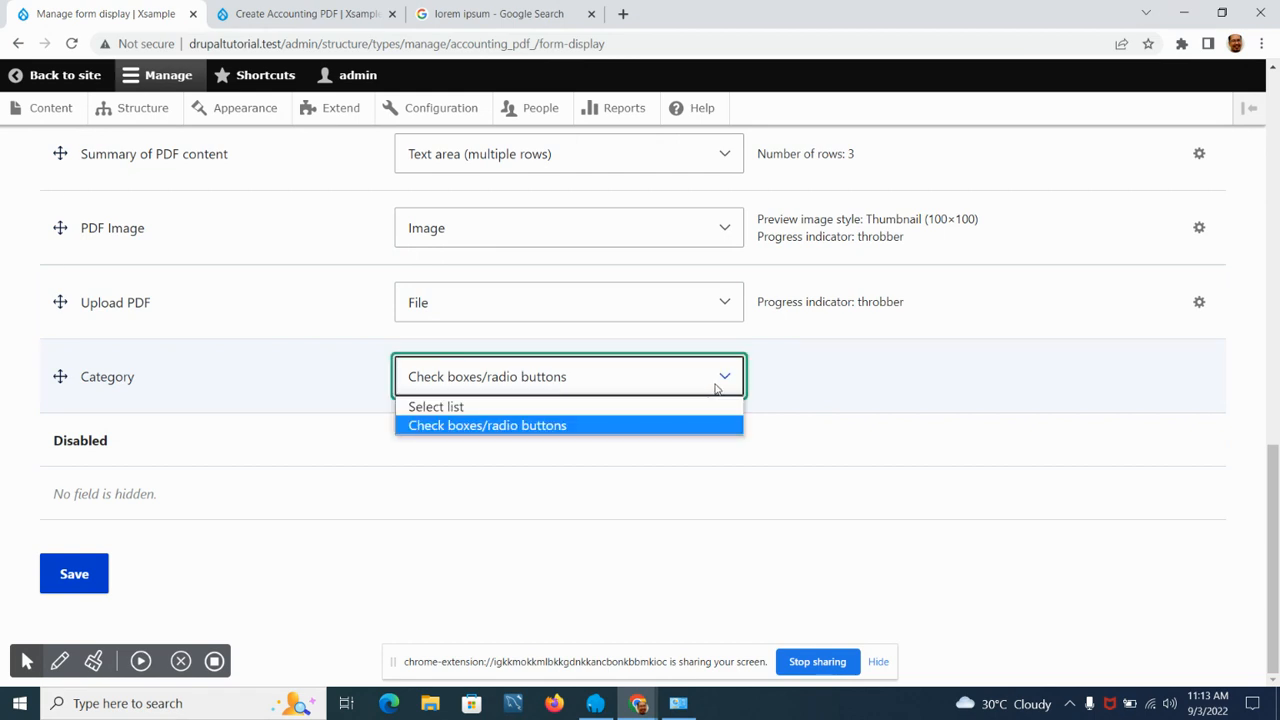
left_click(461, 410)
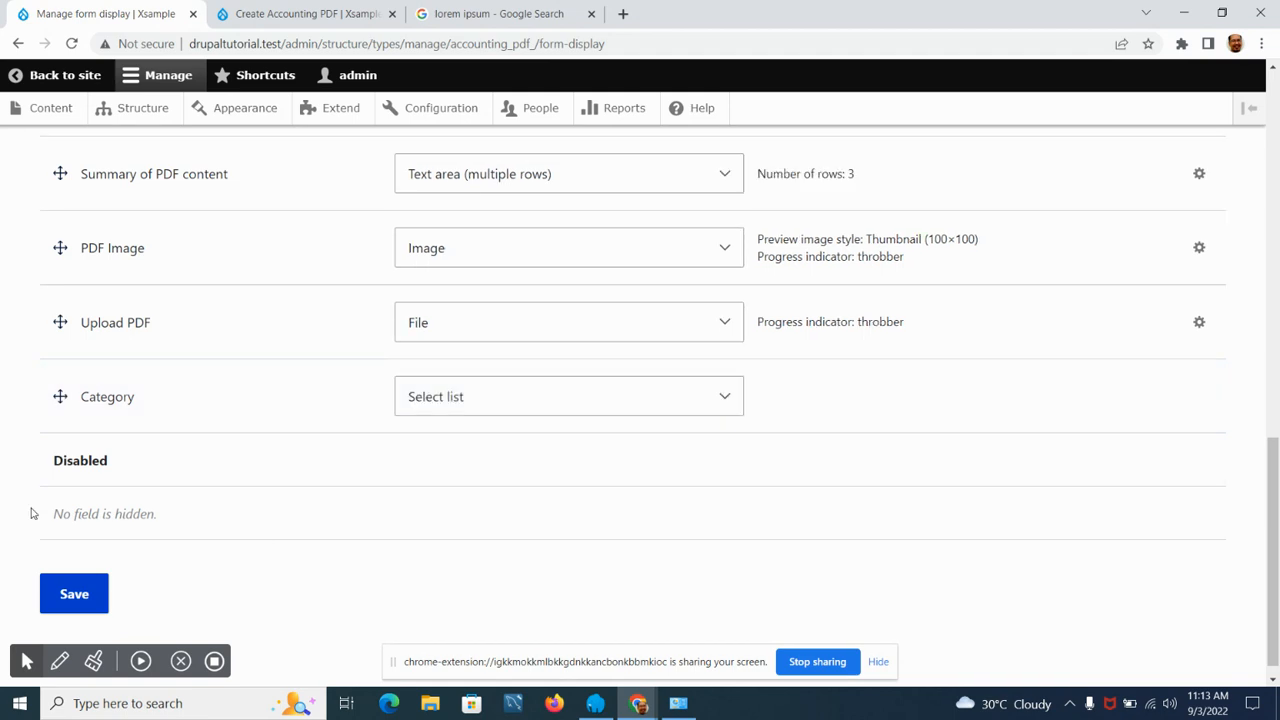
left_click(73, 576)
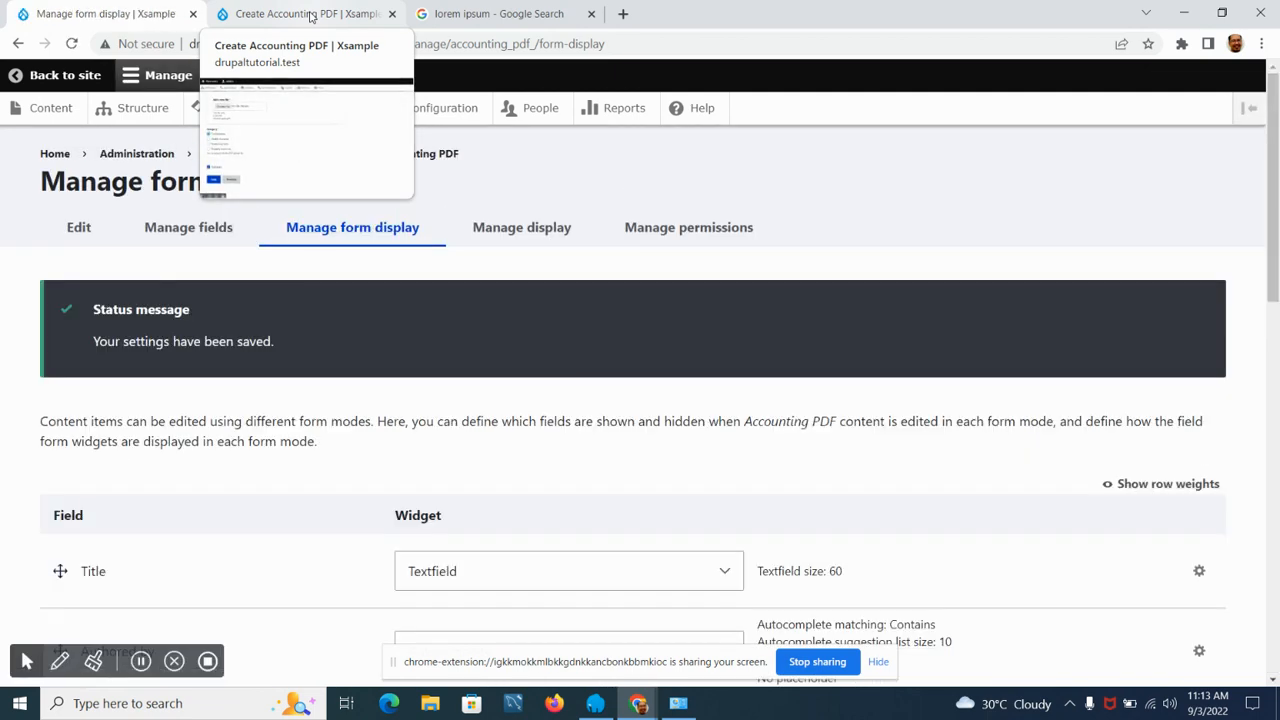
Reload the Accounting PDF creation form and inspect the choices in the Category select list.
left_click(310, 15)
scroll(4, 248, "up", 4)
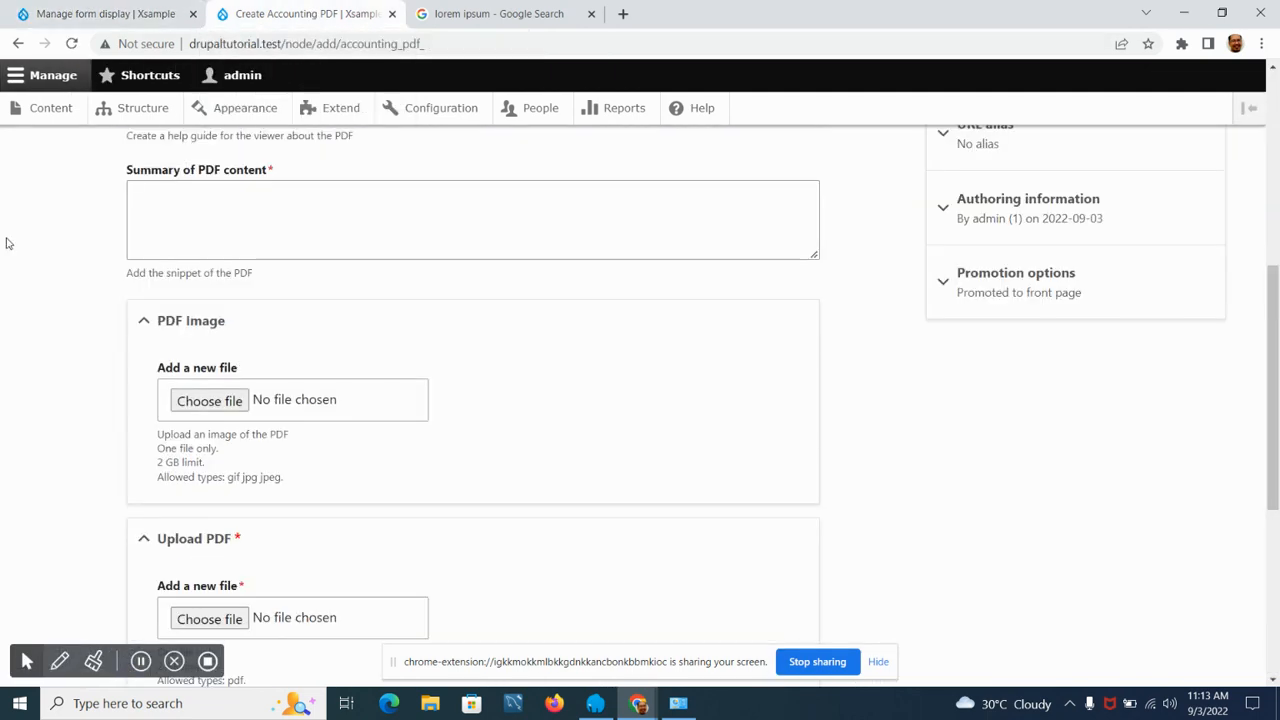
scroll(6, 243, "down", 1)
key("F5")
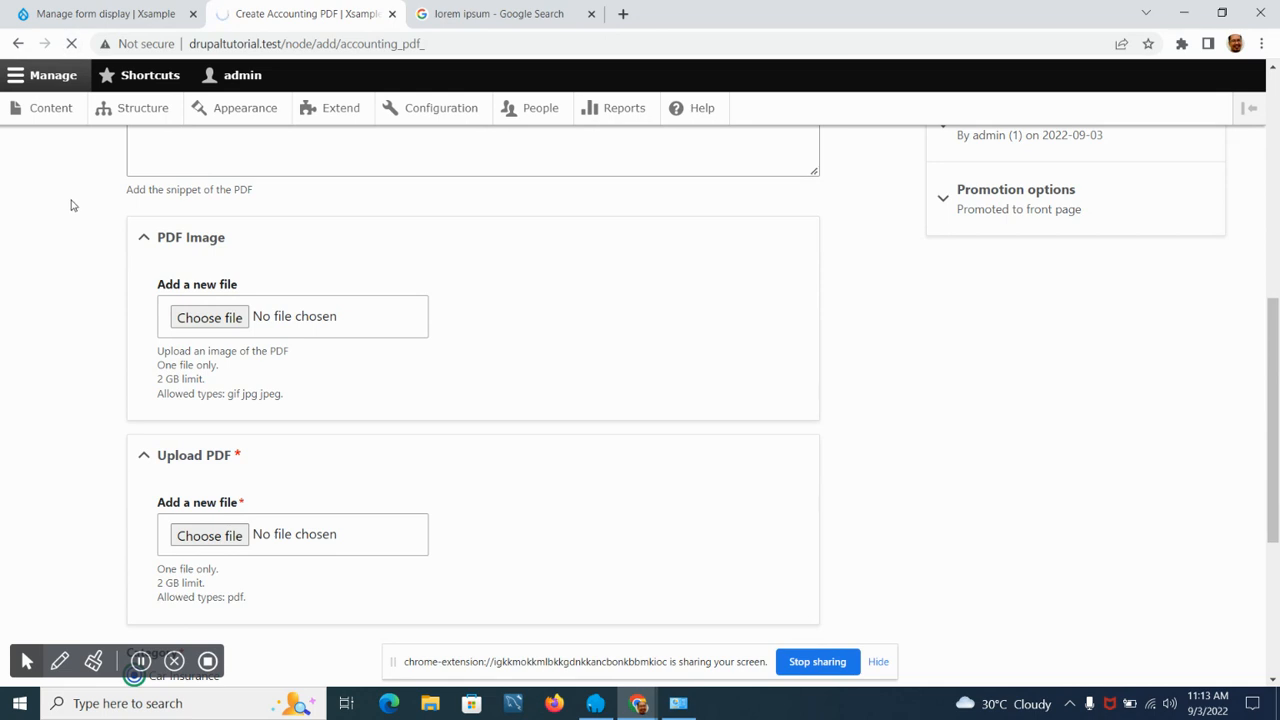
scroll(67, 200, "down", 3)
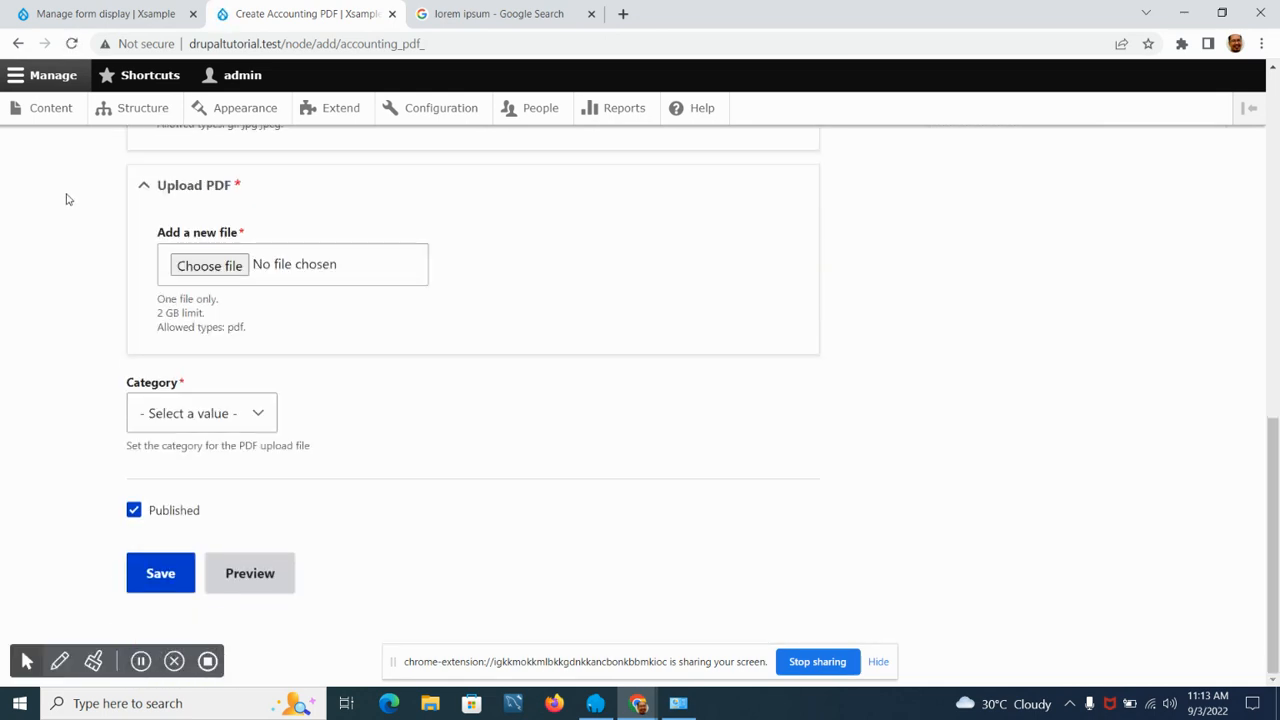
left_click(257, 420)
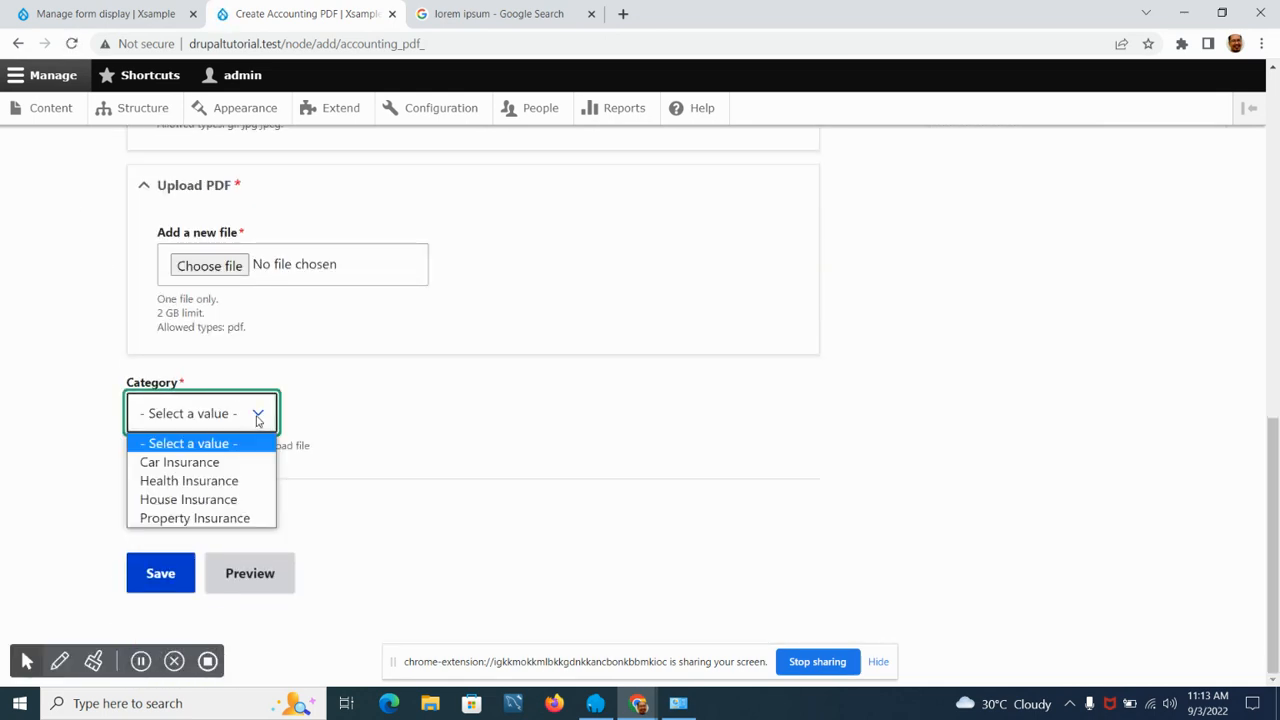
left_click(317, 446)
Look over the complete creation form with its reordered fields and the new Category list.
scroll(53, 371, "up", 5)
scroll(52, 366, "up", 3)
scroll(49, 360, "down", 3)
scroll(49, 360, "up", 3)
scroll(50, 355, "down", 3)
scroll(50, 352, "up", 4)
scroll(50, 351, "down", 5)
scroll(54, 347, "down", 3)
scroll(54, 346, "up", 8)
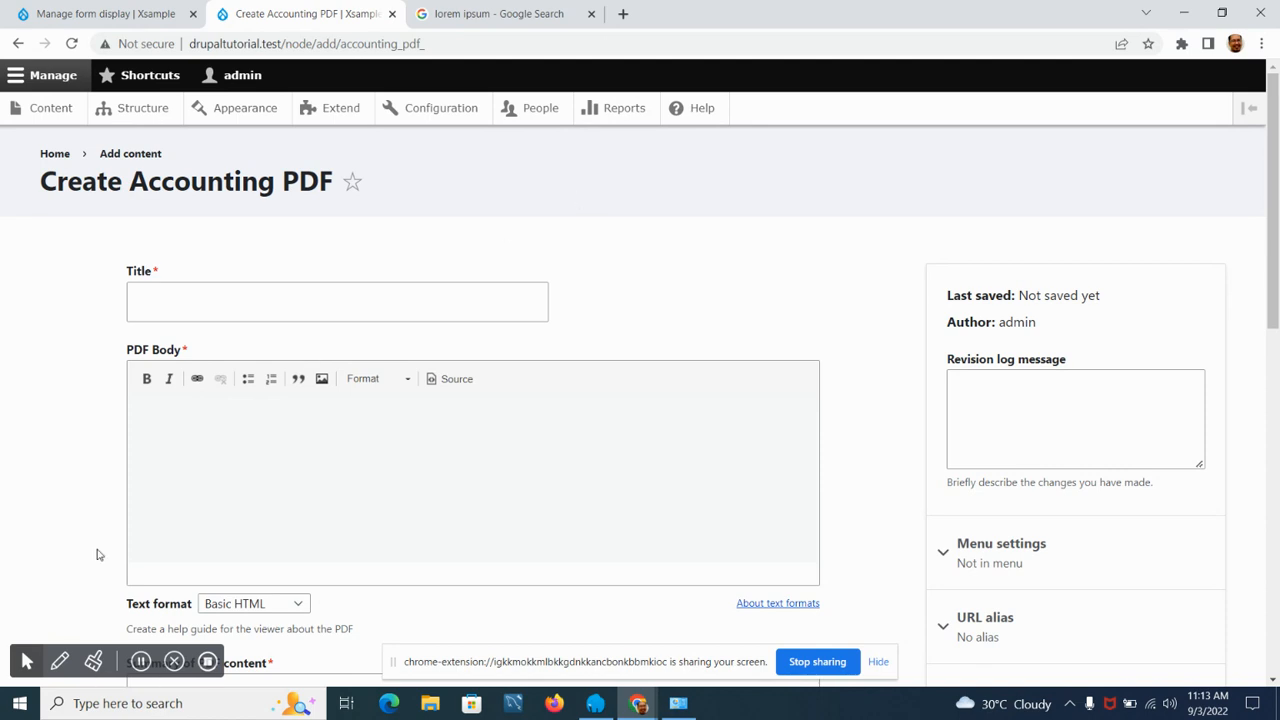
left_click(141, 661)
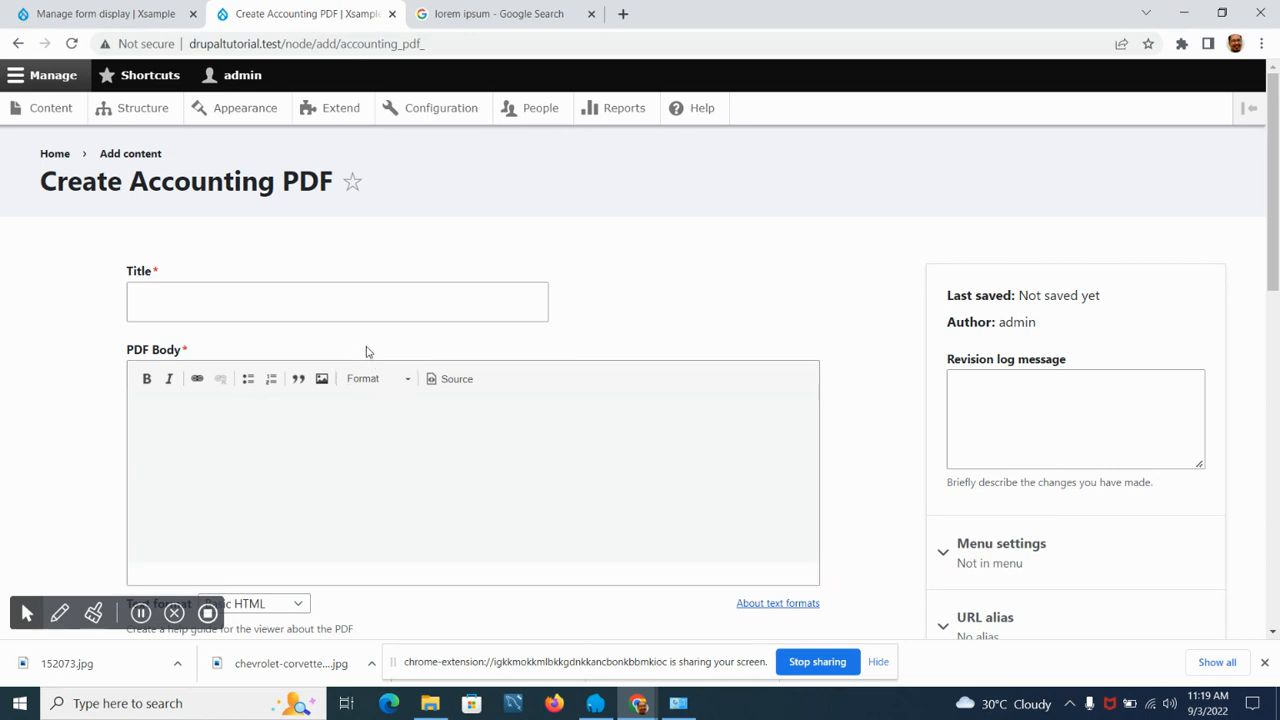
left_click(357, 309)
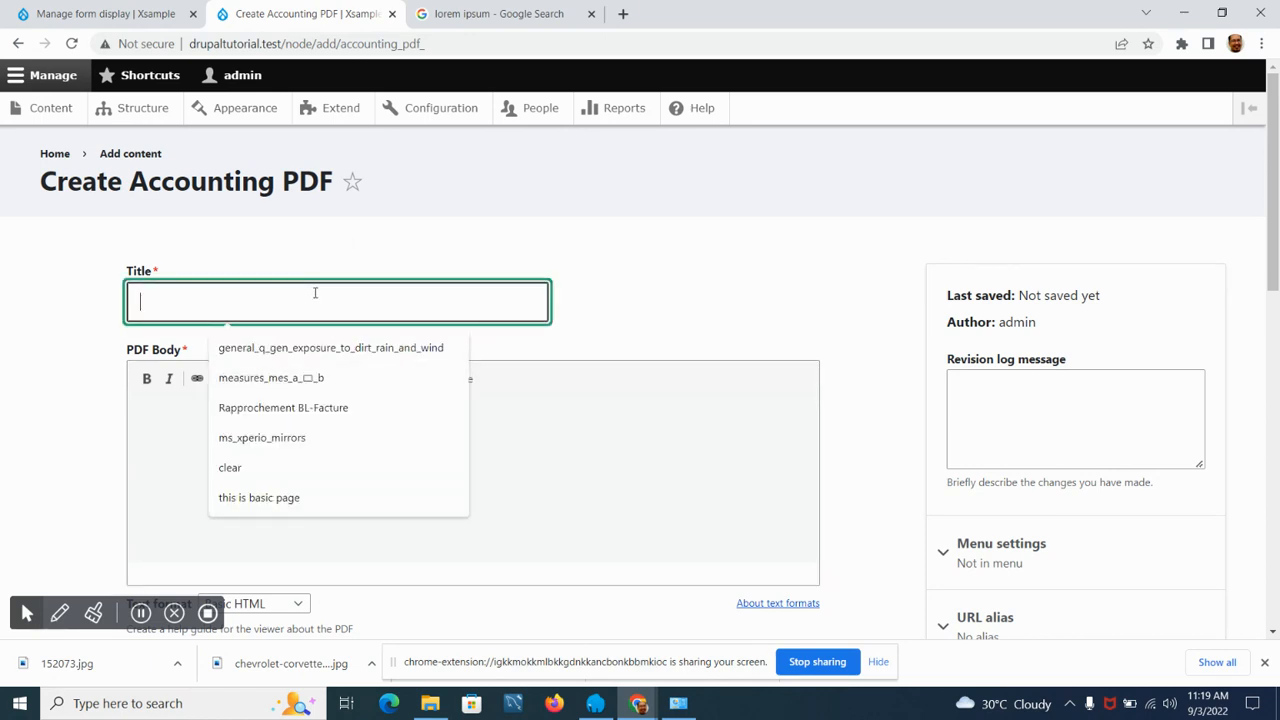
type("sa")
key("BackSpace")
key("BackSpace")
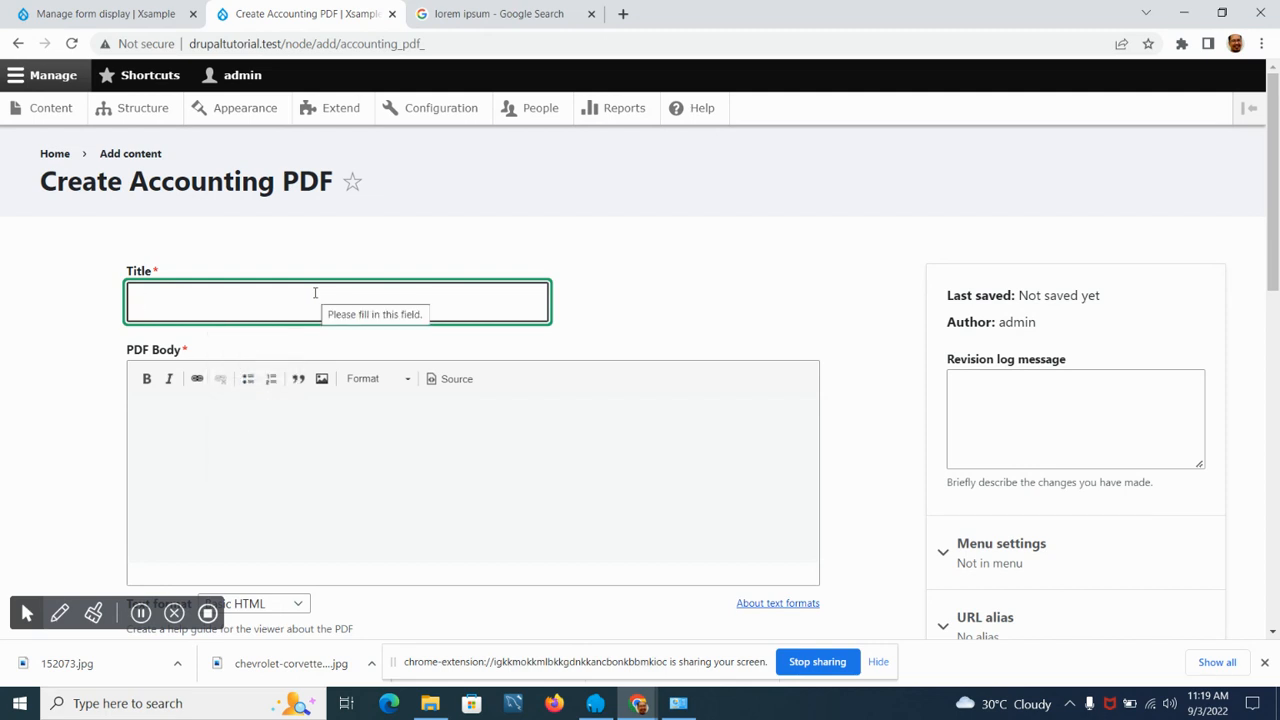
type("samp")
key("BackSpace")
key("BackSpace")
key("BackSpace")
type("insurance health")
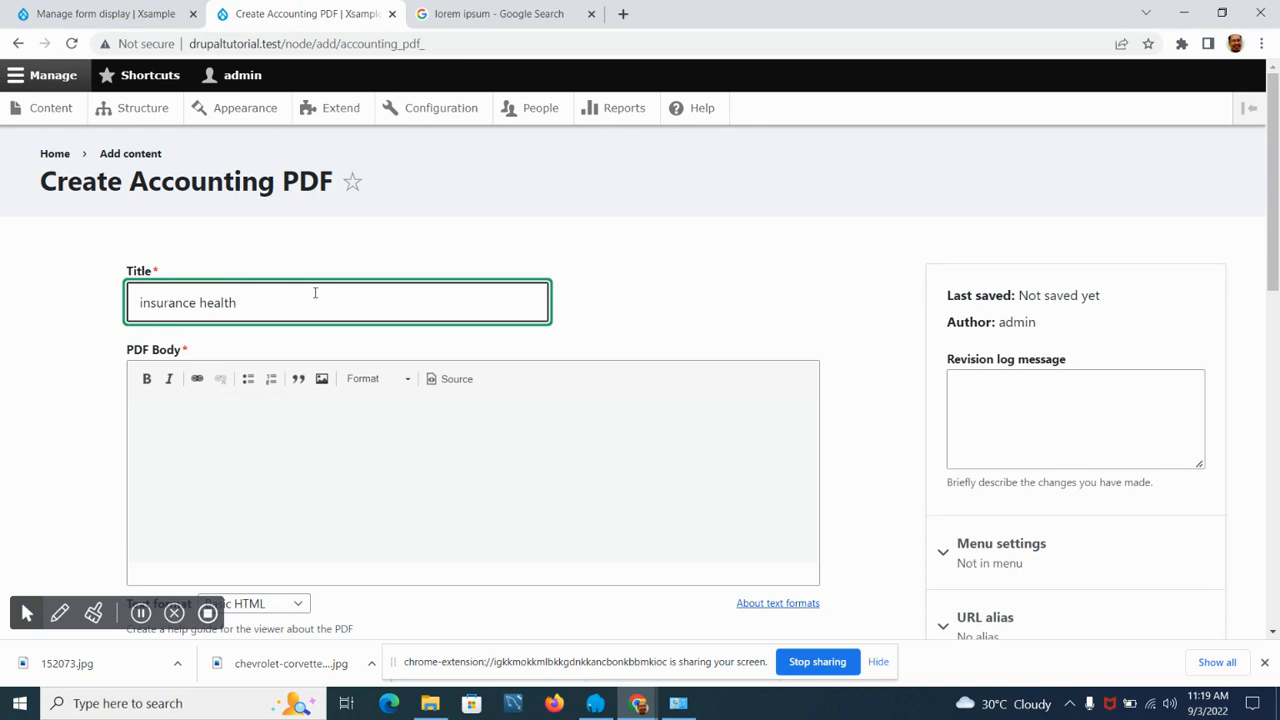
key("BackSpace")
key("BackSpace")
key("BackSpace")
key("BackSpace")
key("BackSpace")
key("BackSpace")
key("BackSpace")
key("BackSpace")
key("BackSpace")
key("BackSpace")
key("BackSpace")
key("BackSpace")
key("BackSpace")
key("BackSpace")
key("BackSpace")
key("BackSpace")
Set the title to "Health Insurance vol 101" and copy the lorem ipsum passage beginning "Maxime mollitia" from the Google results into the PDF Body.
type("Health Insuranc")
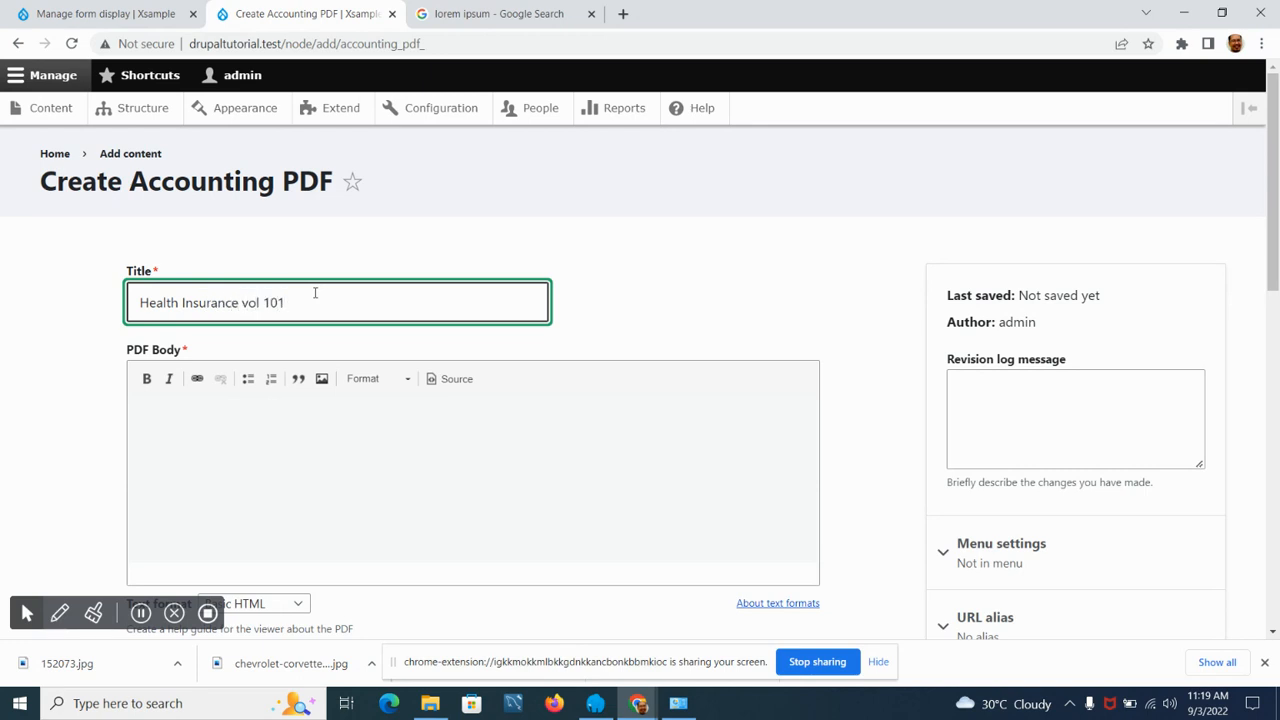
left_click(206, 460)
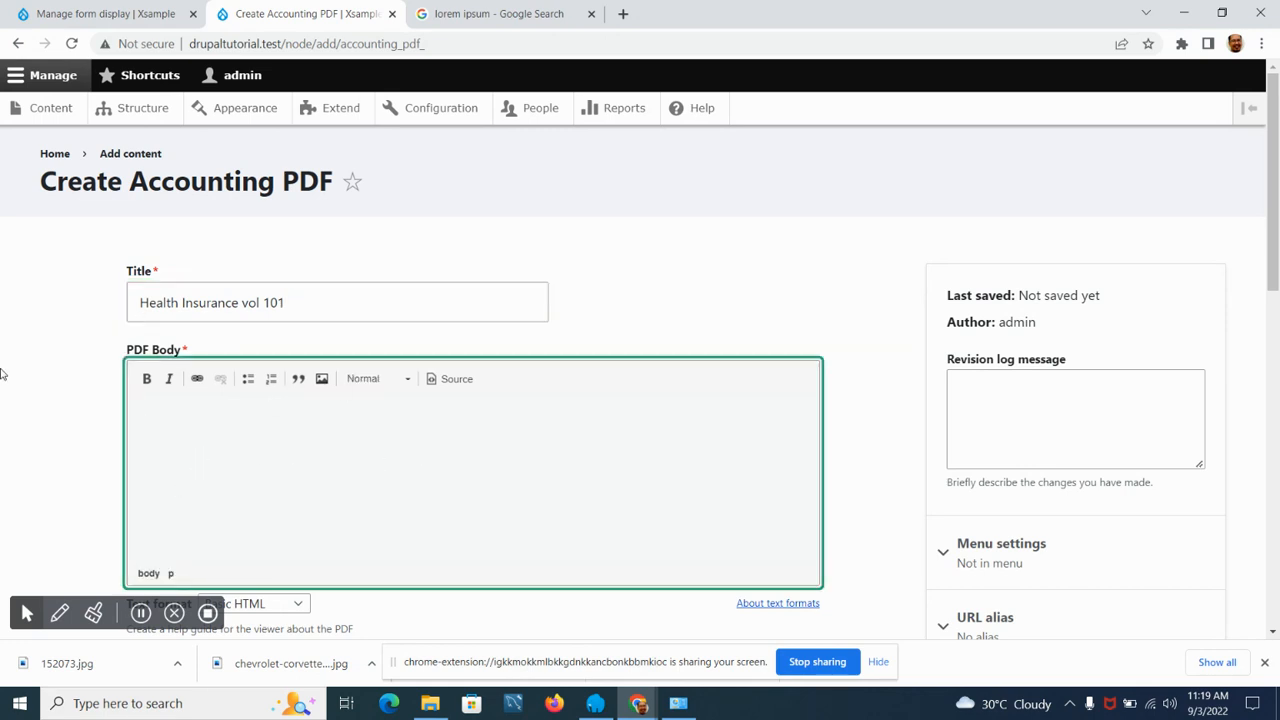
scroll(5, 366, "down", 2)
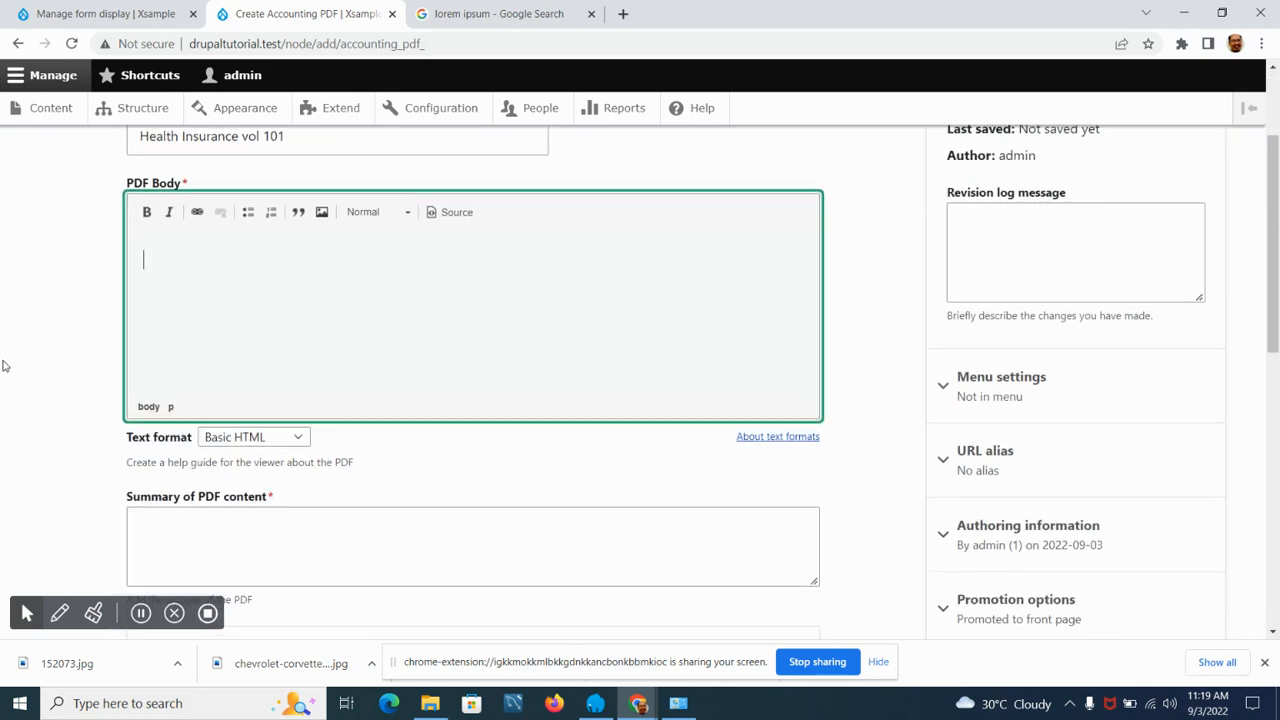
left_click(484, 26)
right_click(583, 470)
left_click(608, 480)
left_click(143, 20)
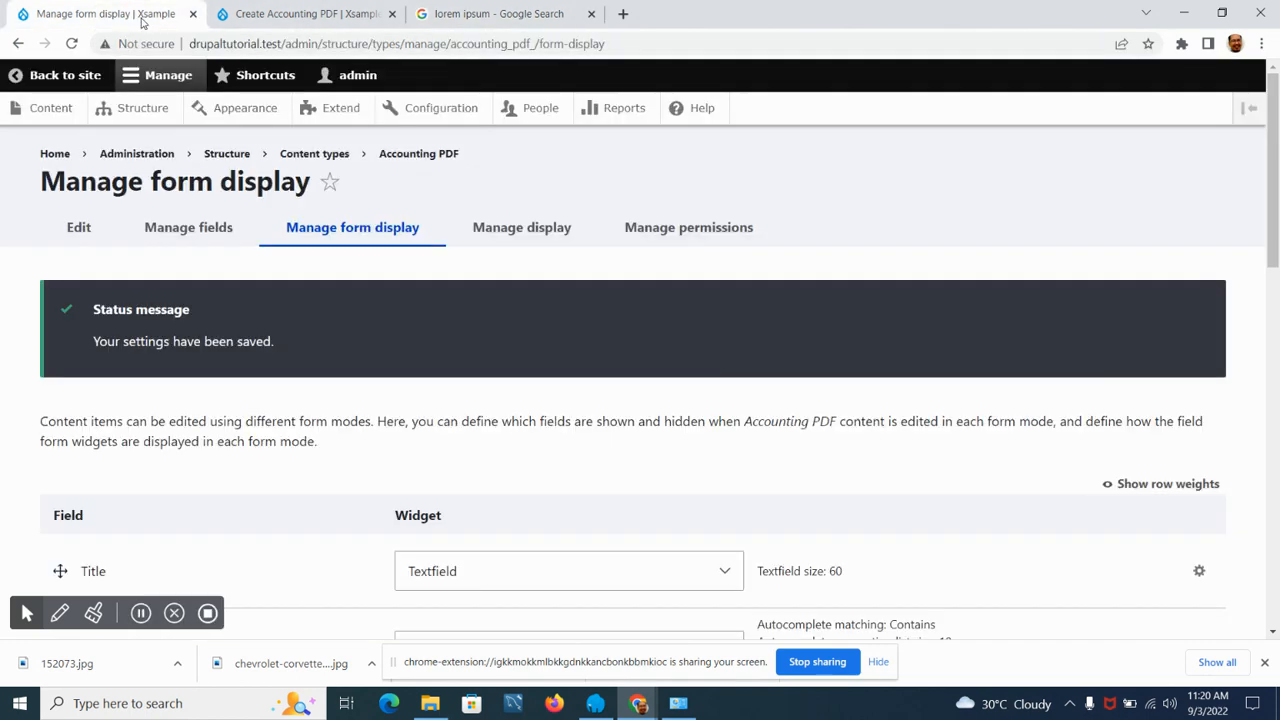
left_click(300, 14)
type("Maxime mollitia, molestiae quas vel sint commodi repudiandae consequuntur voluptatum laborum numquam blanditiis harum quisquam eius sed odit fugiat iusto fuga praesentium optio, eaque rerum! Provident similique accusantium nemo autem.")
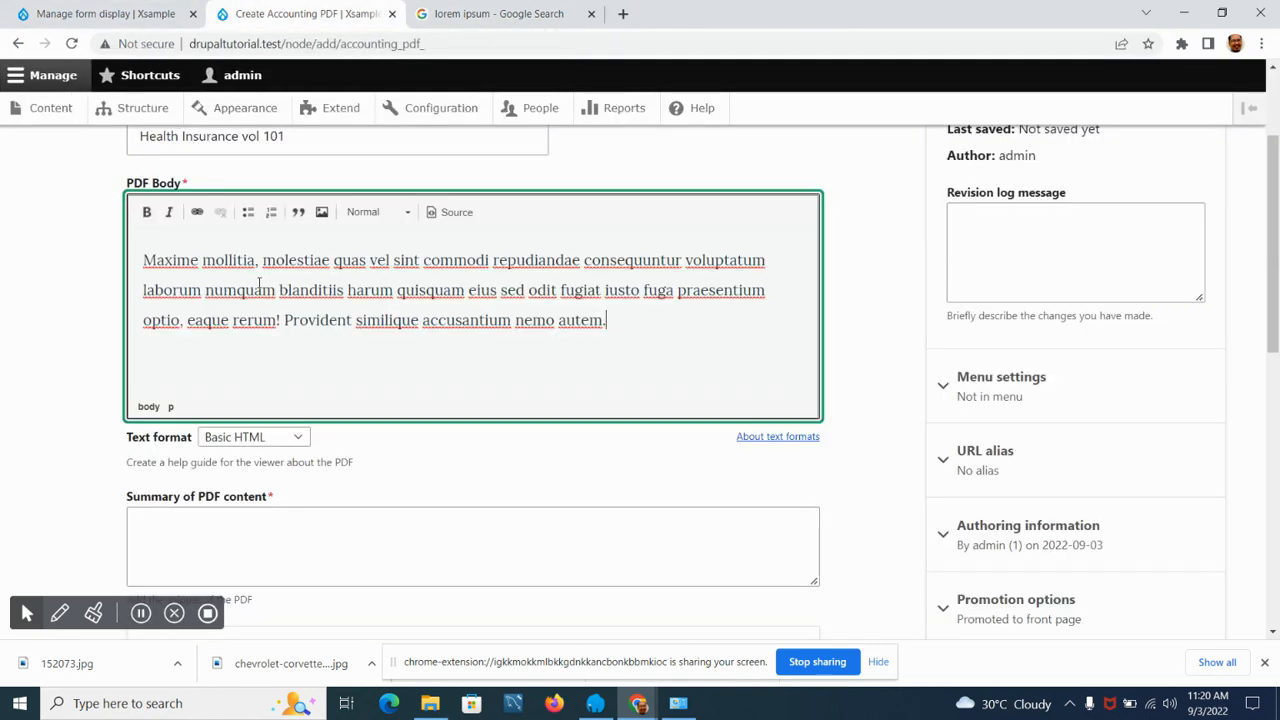
Copy the lorem ipsum passage from "Sed quibusdam" to "enim commodi" in the Google results and append it to the PDF Body.
left_click(552, 14)
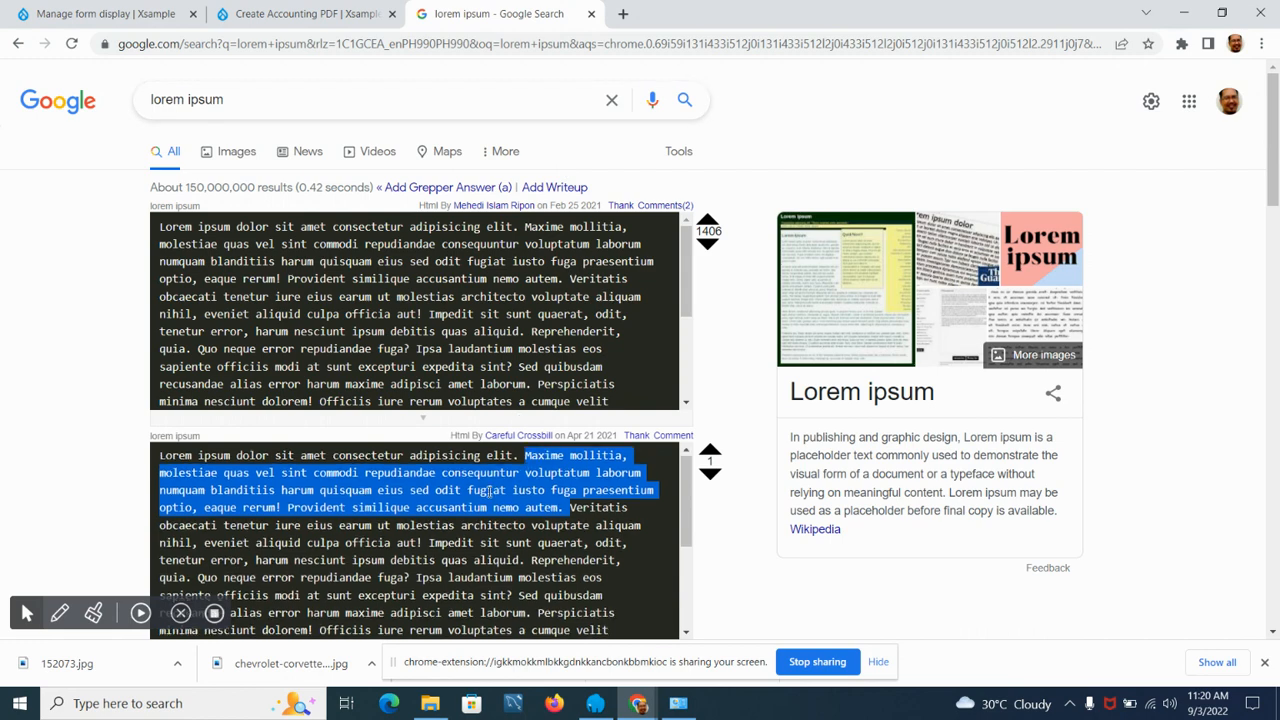
scroll(548, 530, "down", 1)
left_click_drag(519, 513, 366, 585)
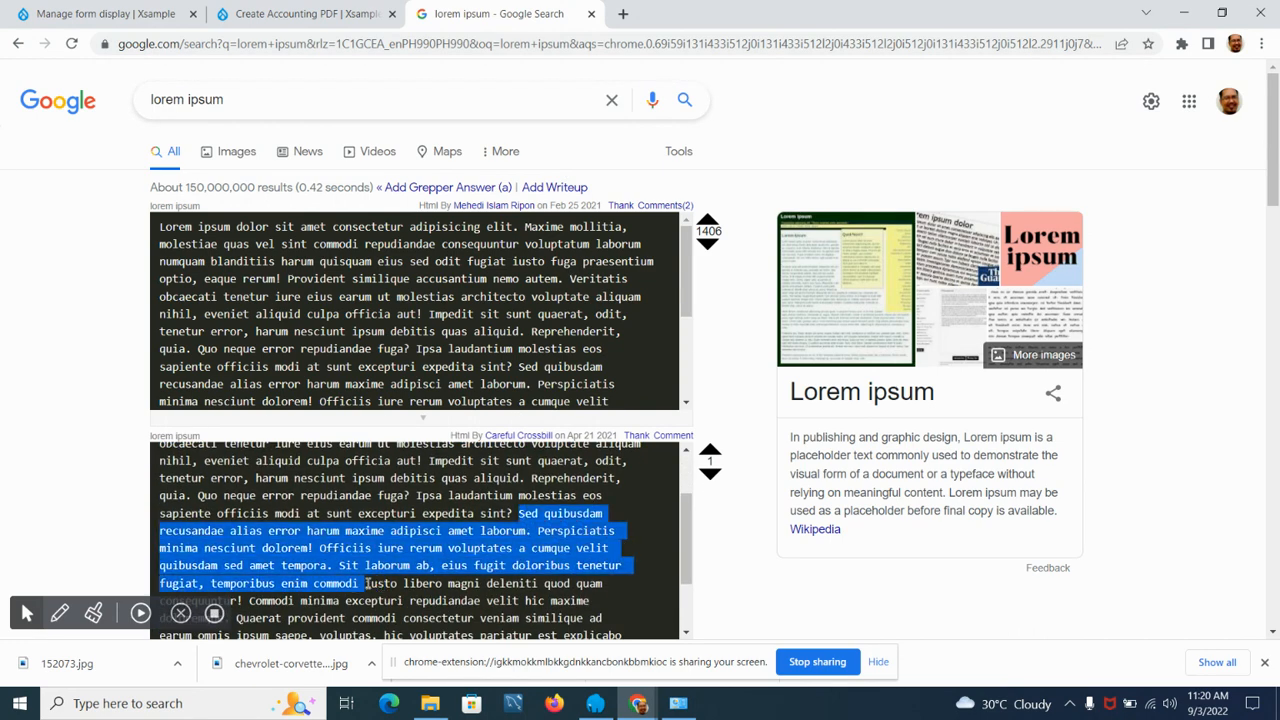
key("ctrl+c")
left_click(300, 14)
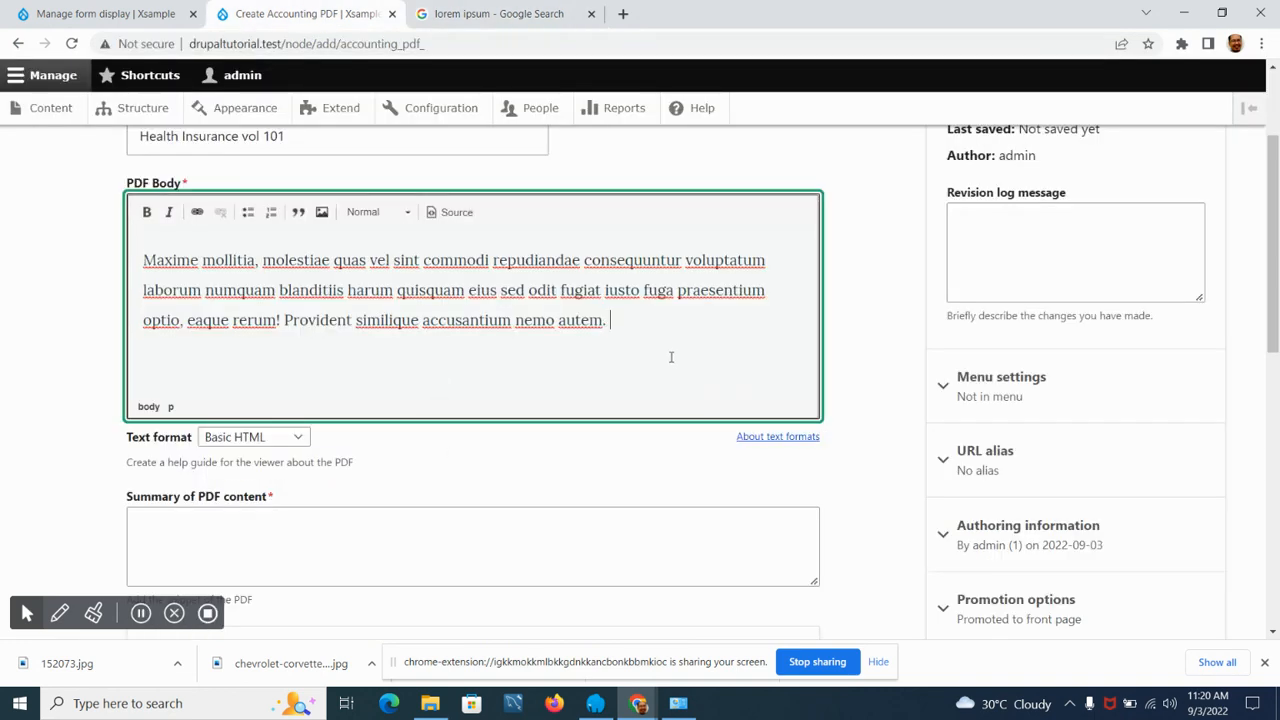
key("ctrl+v")
Paste the same copied "Sed quibusdam" passage into the Summary of PDF content.
scroll(665, 378, "down", 3)
left_click(300, 342)
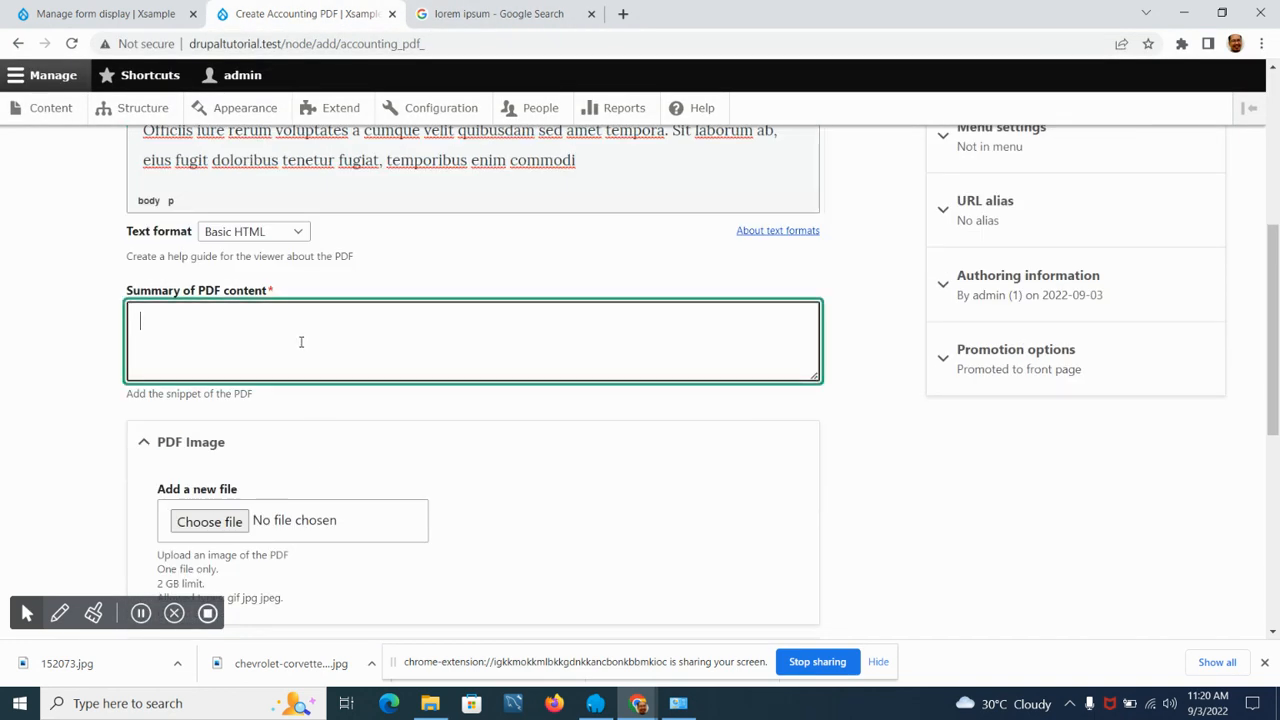
key("ctrl+v")
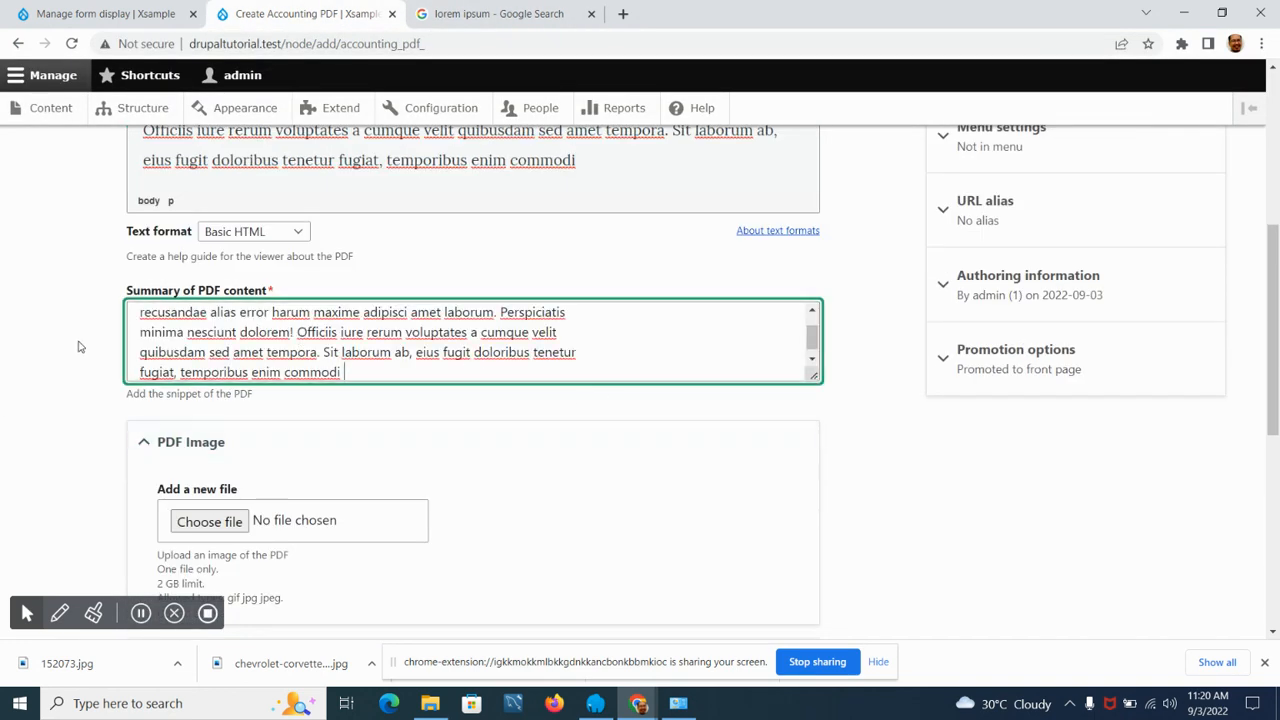
Upload the image 152073 from the tutorial folder in Documents as the PDF Image.
scroll(77, 346, "down", 3)
scroll(77, 346, "up", 1)
scroll(76, 345, "up", 4)
scroll(77, 346, "down", 4)
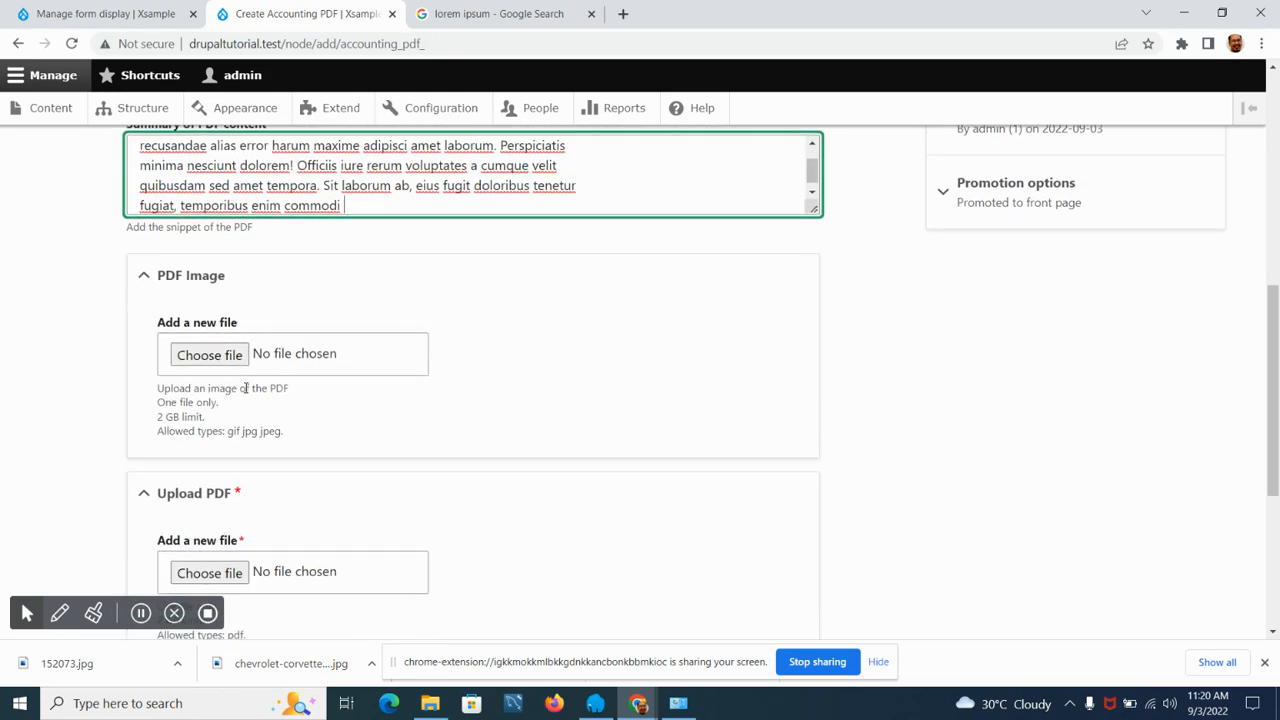
left_click(219, 363)
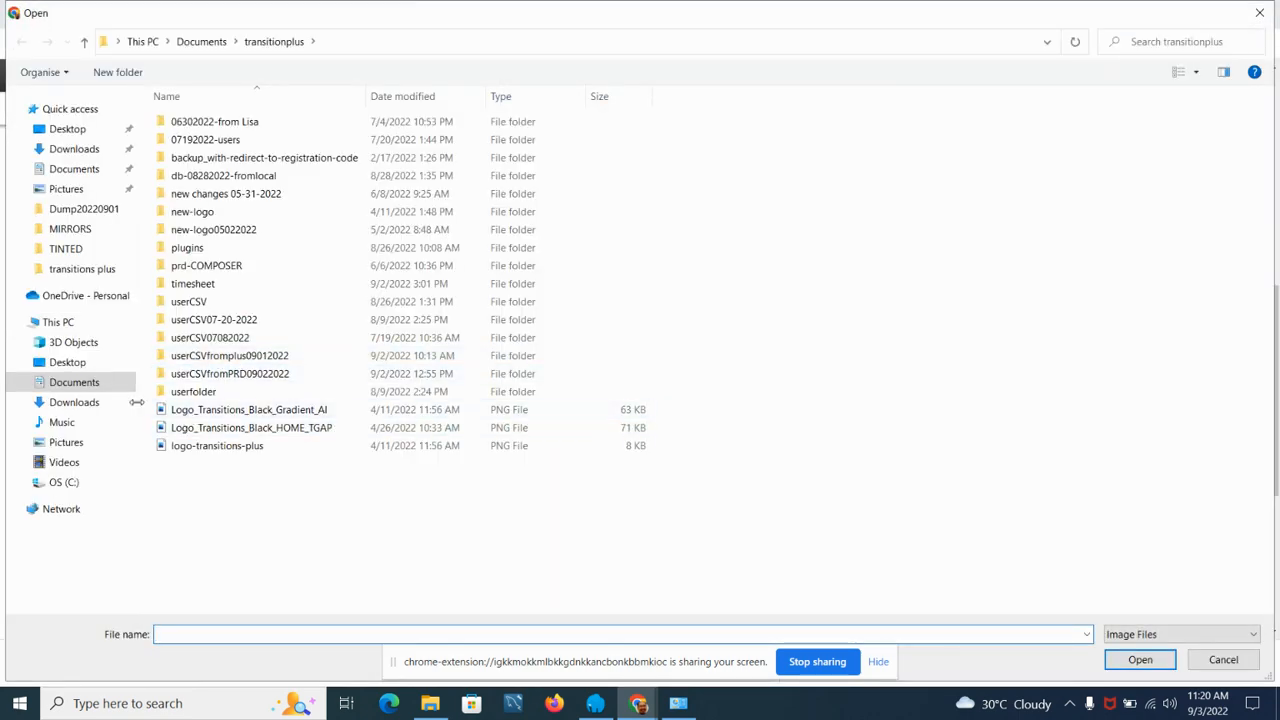
left_click(84, 386)
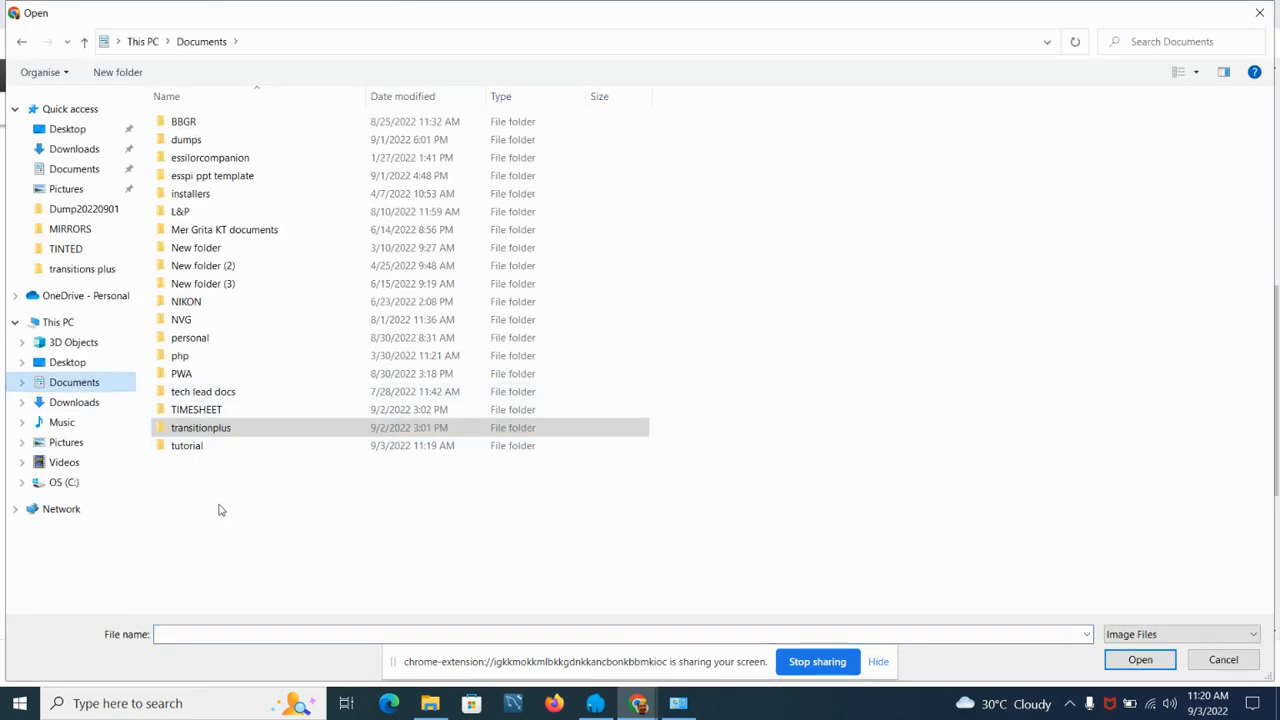
double_click(194, 448)
double_click(195, 140)
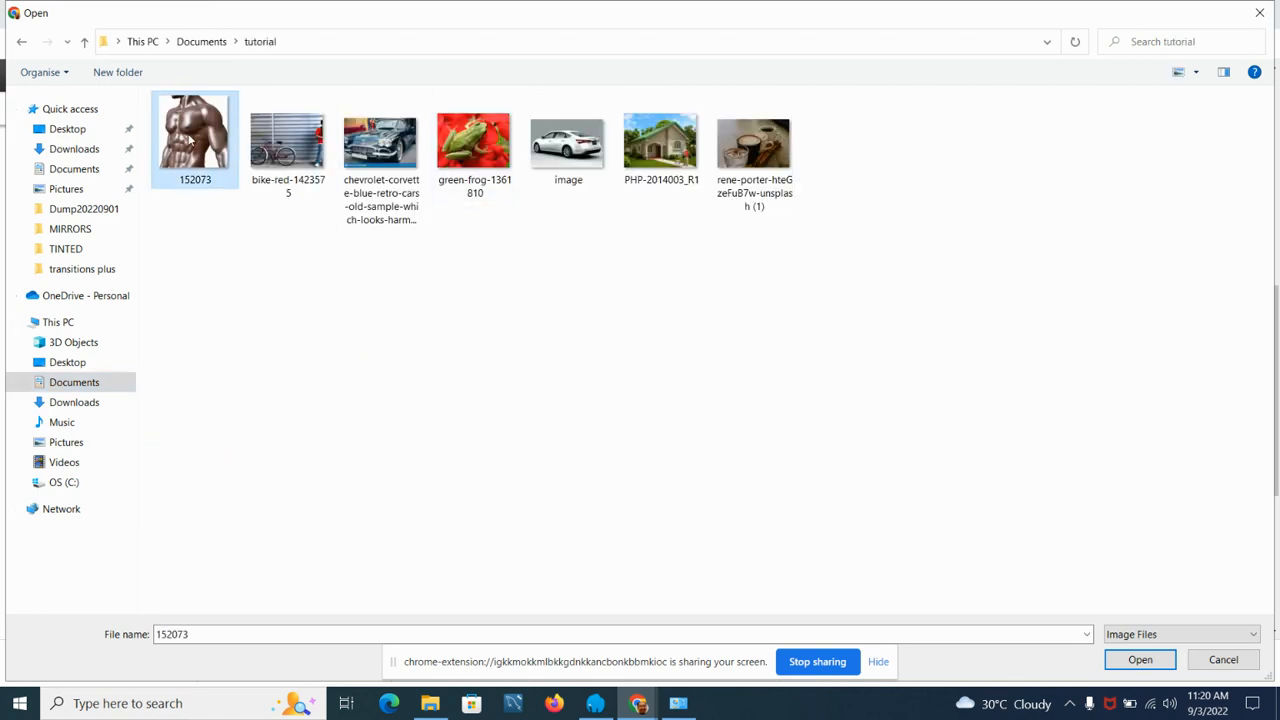
Set the uploaded PDF image's alternative text to "health vol 101".
scroll(48, 416, "down", 2)
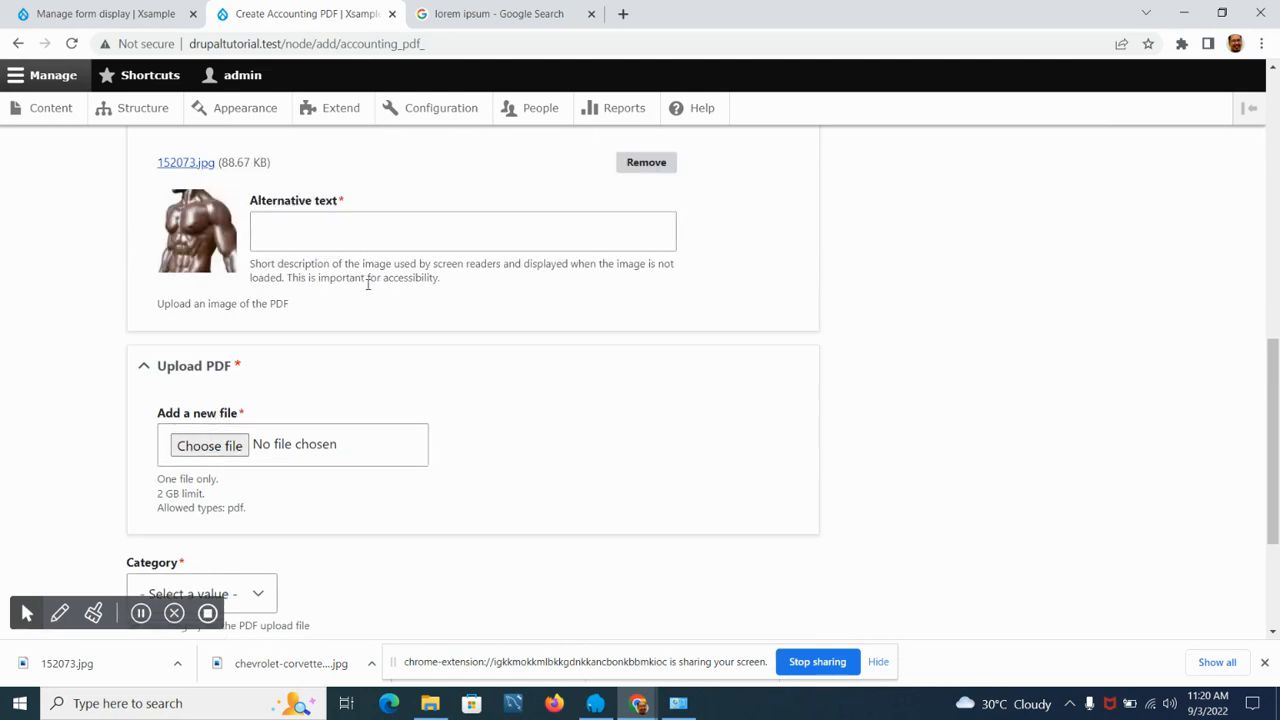
left_click(333, 246)
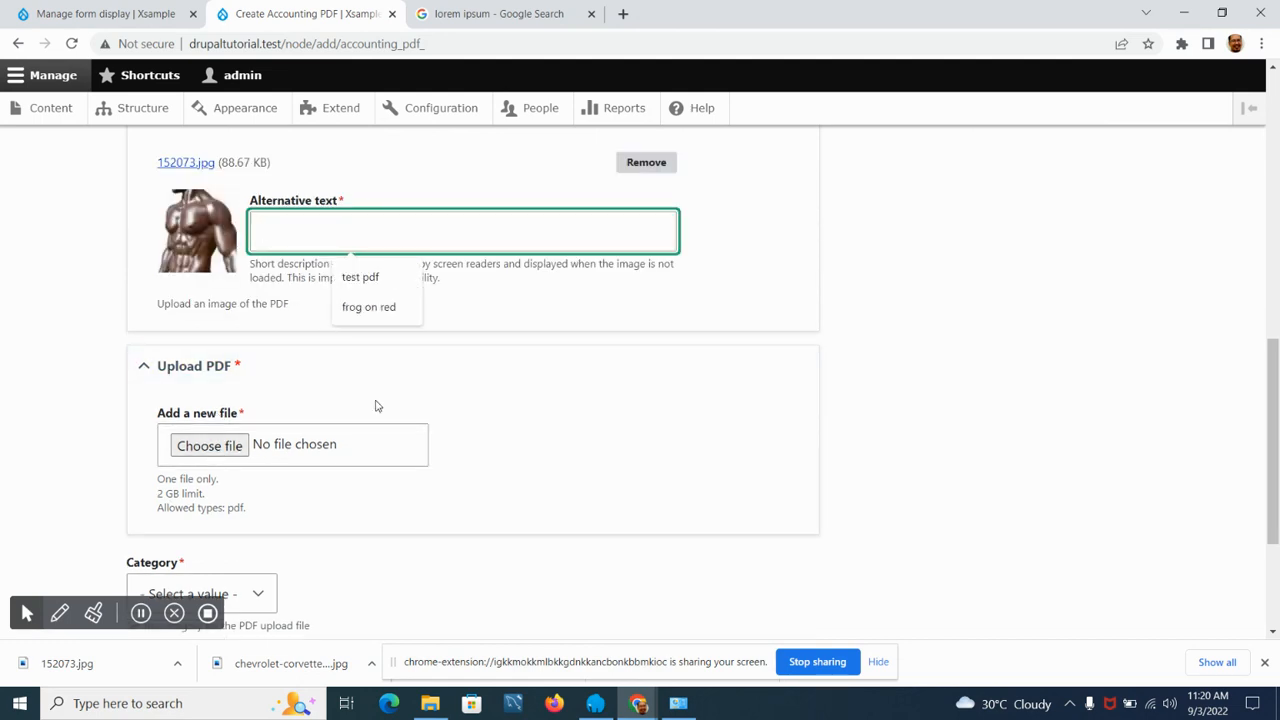
type("health")
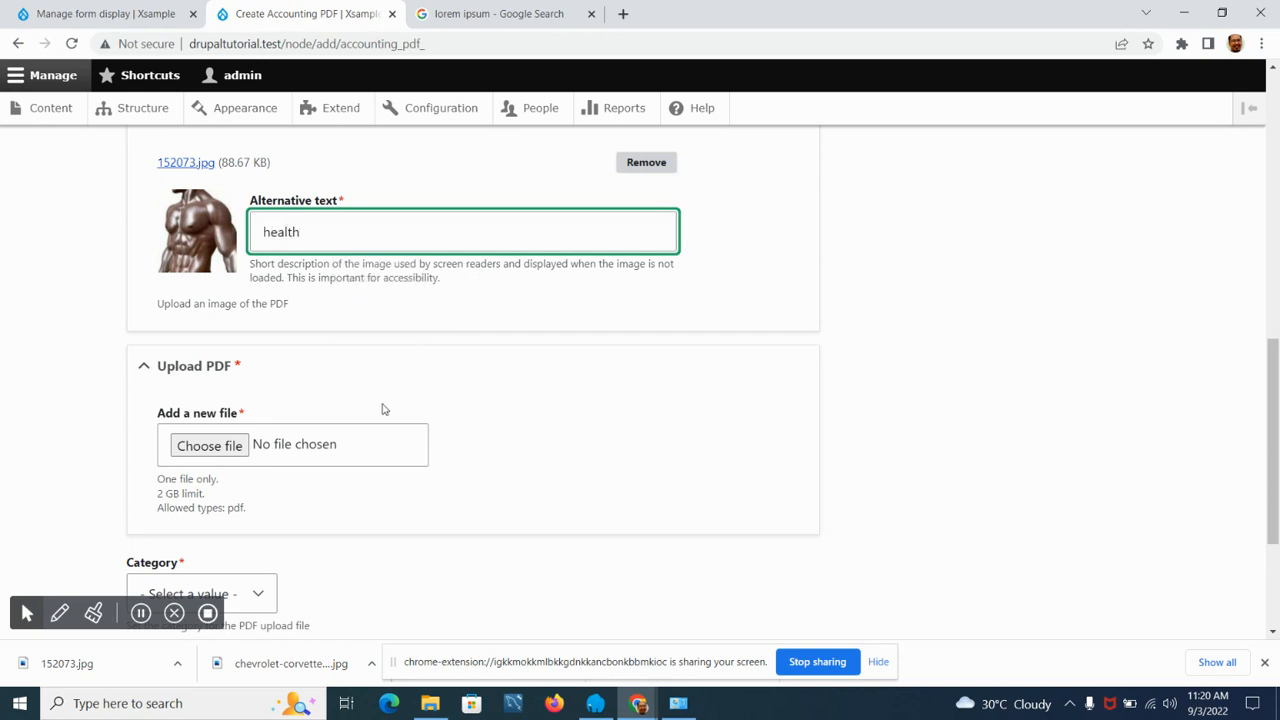
type(" vol 101")
Upload the sample PDF from the tutorial folder to the Upload PDF field.
scroll(200, 396, "up", 4)
scroll(203, 390, "up", 4)
scroll(140, 395, "down", 8)
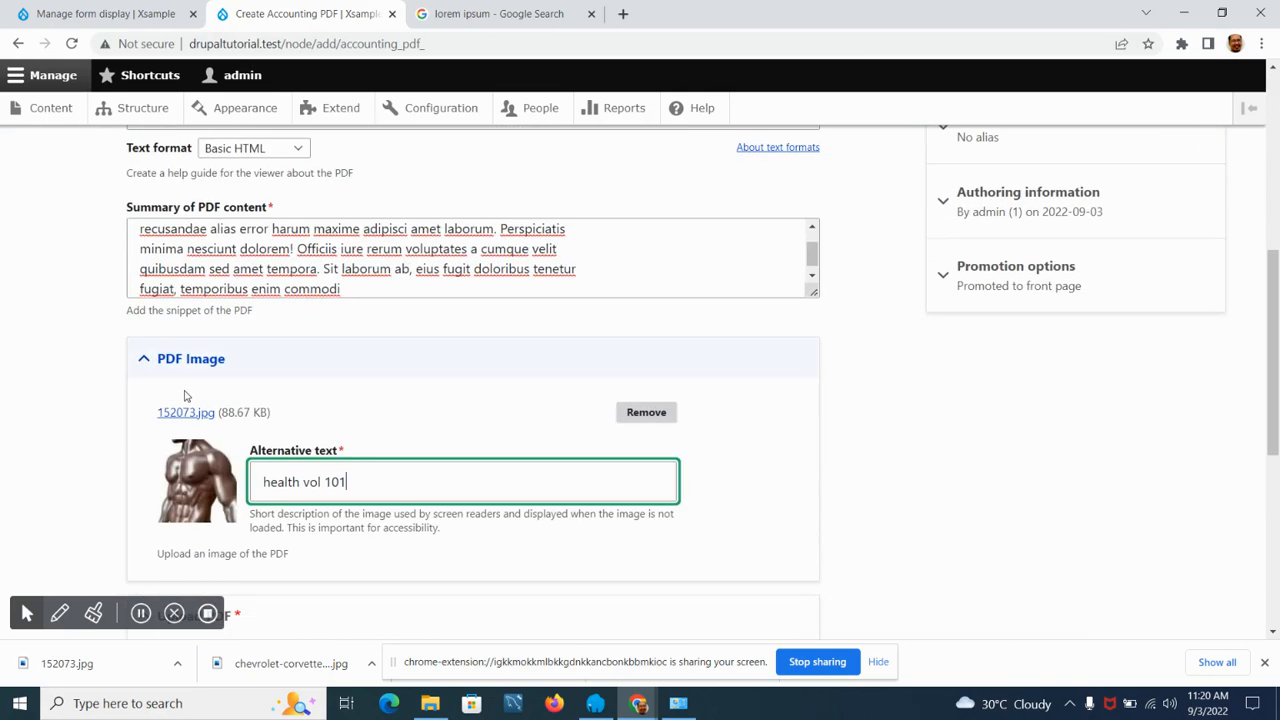
left_click(205, 362)
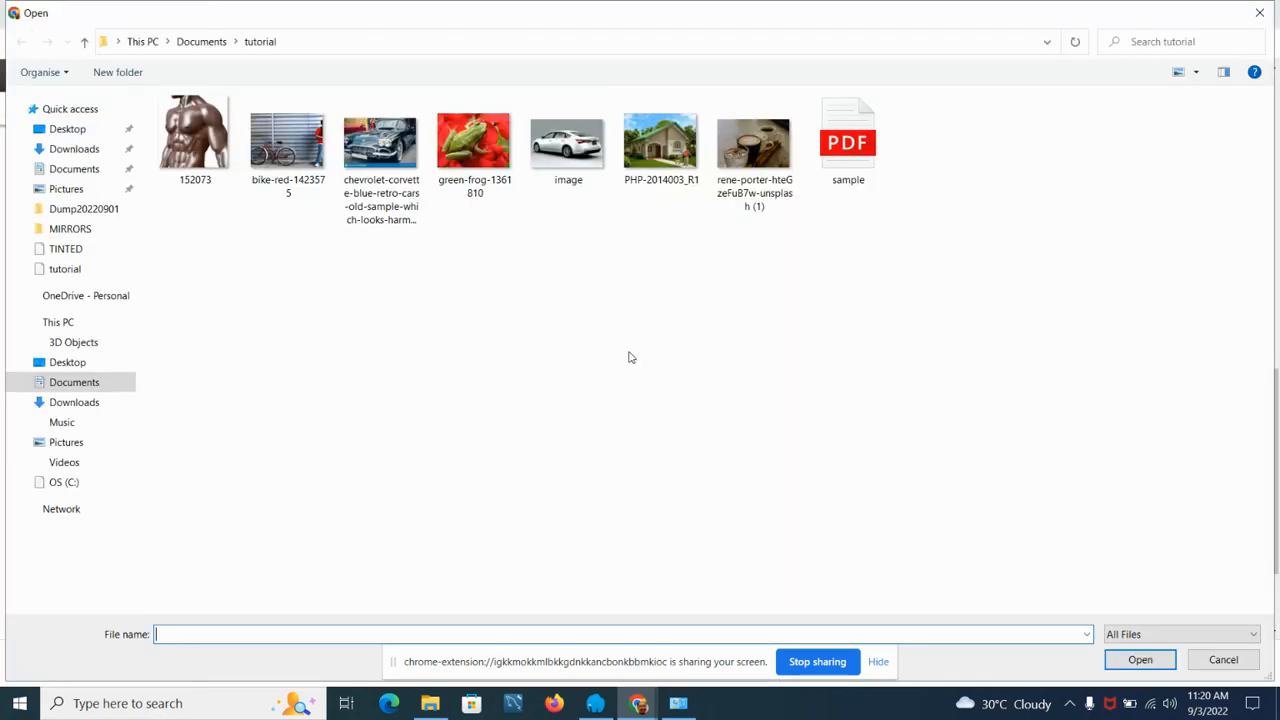
double_click(870, 162)
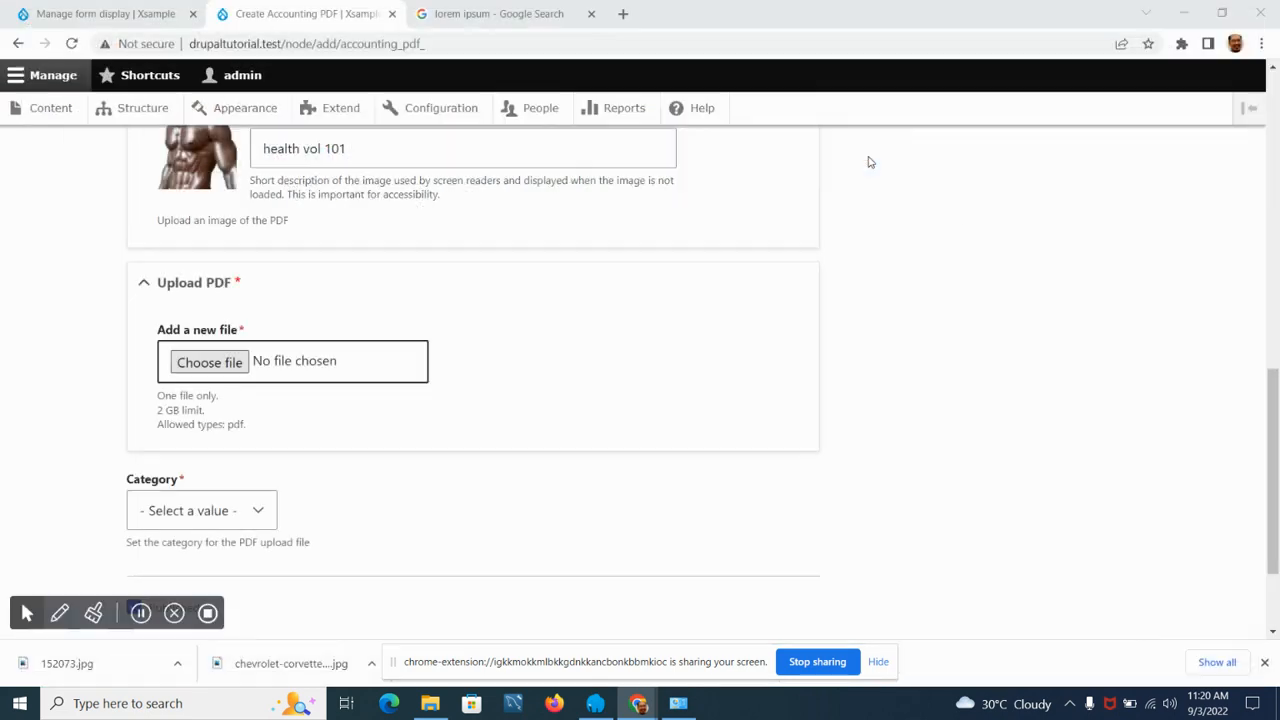
scroll(86, 417, "down", 1)
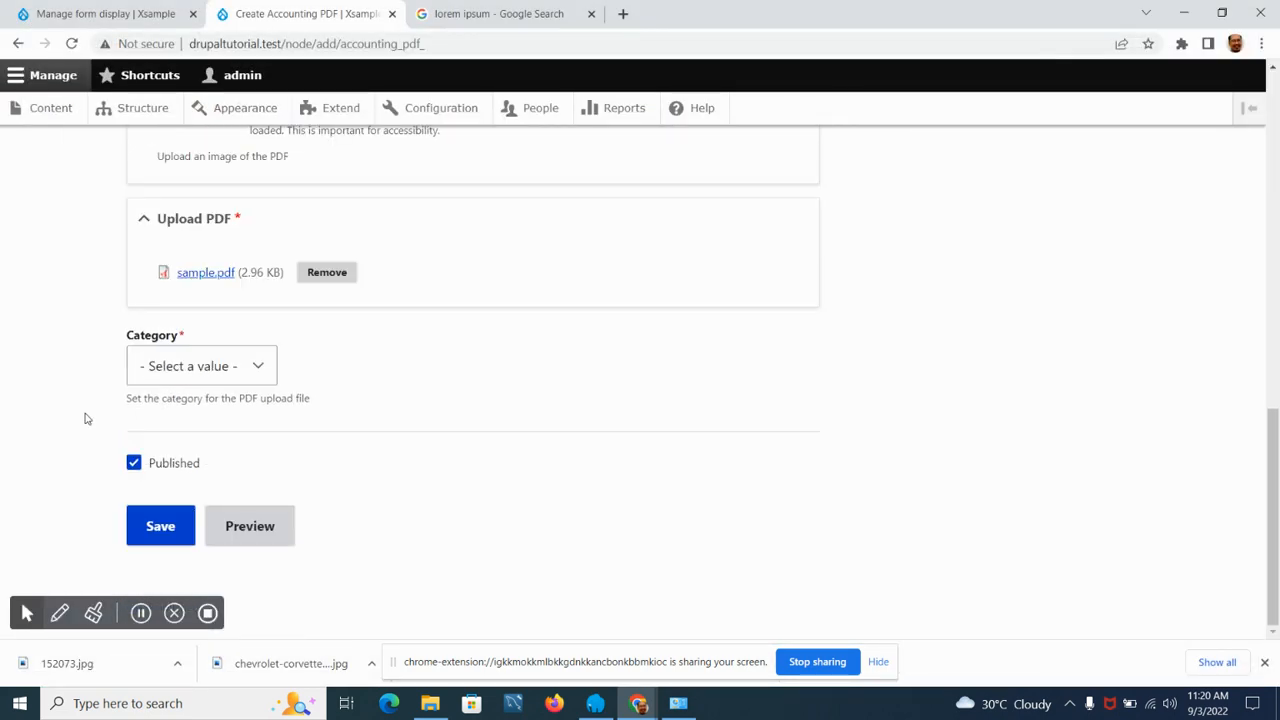
Set the Category to Health Insurance and save the Accounting PDF.
left_click(254, 370)
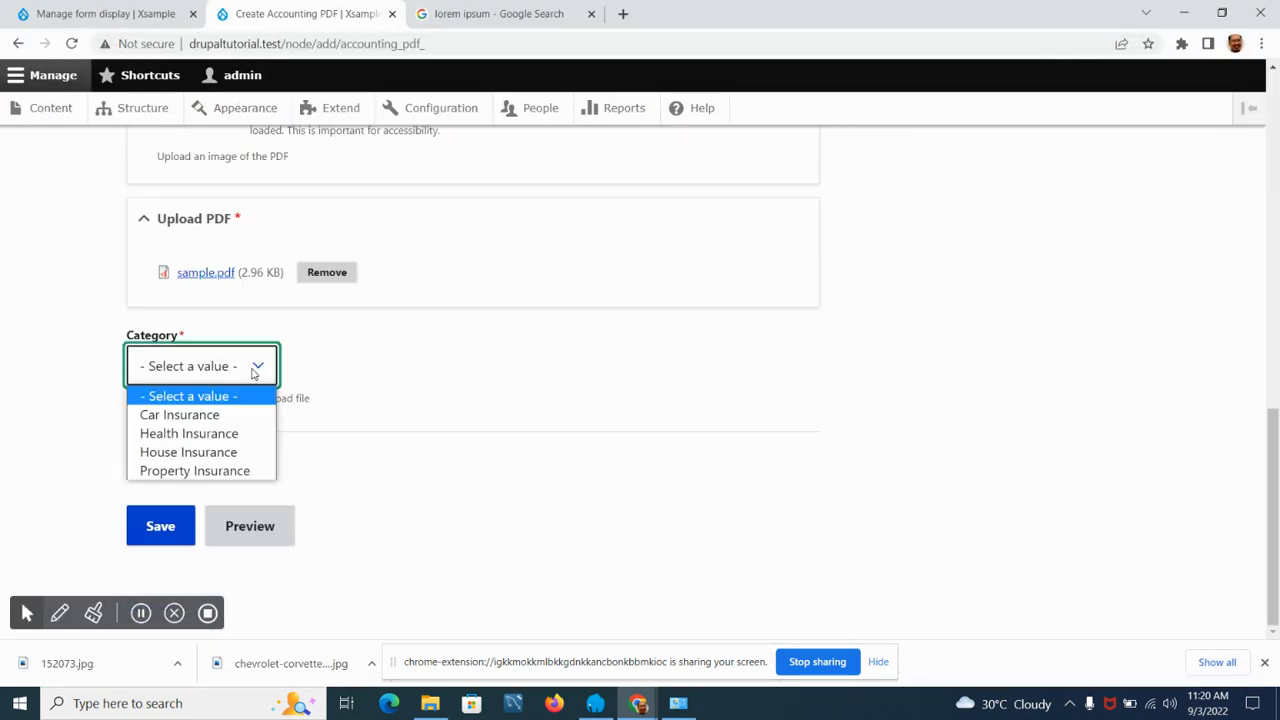
left_click(197, 440)
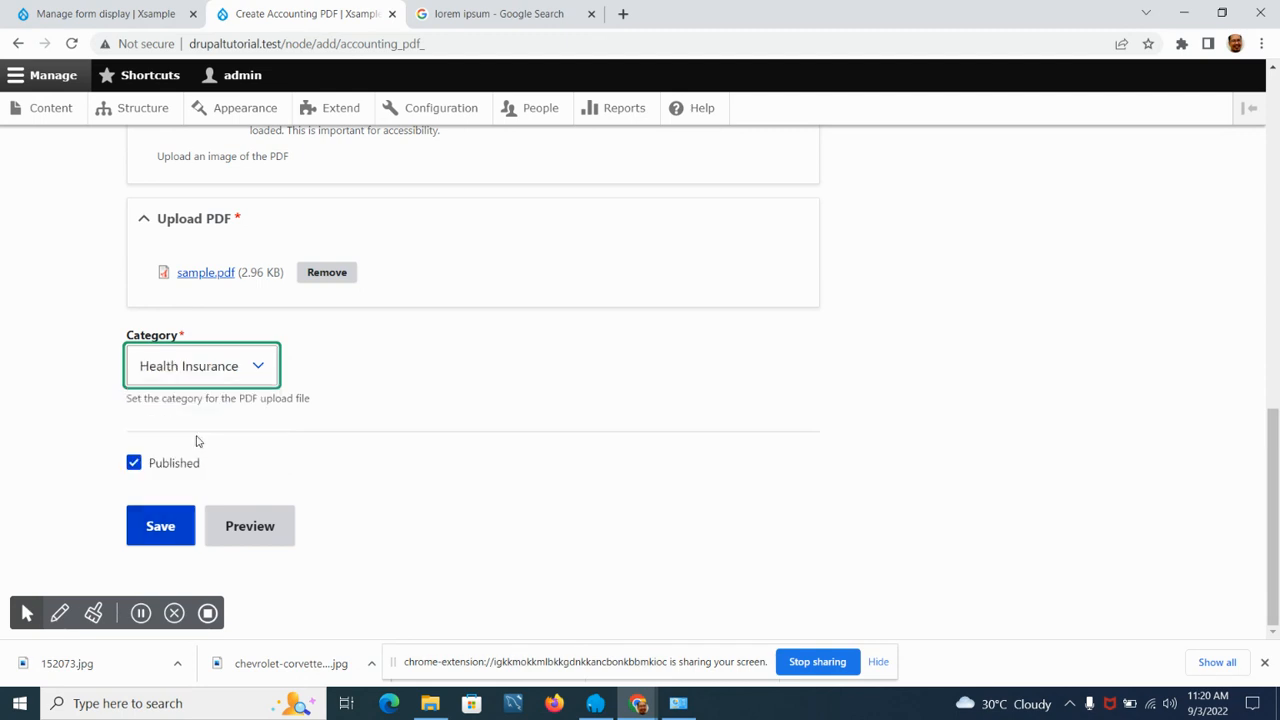
left_click(156, 530)
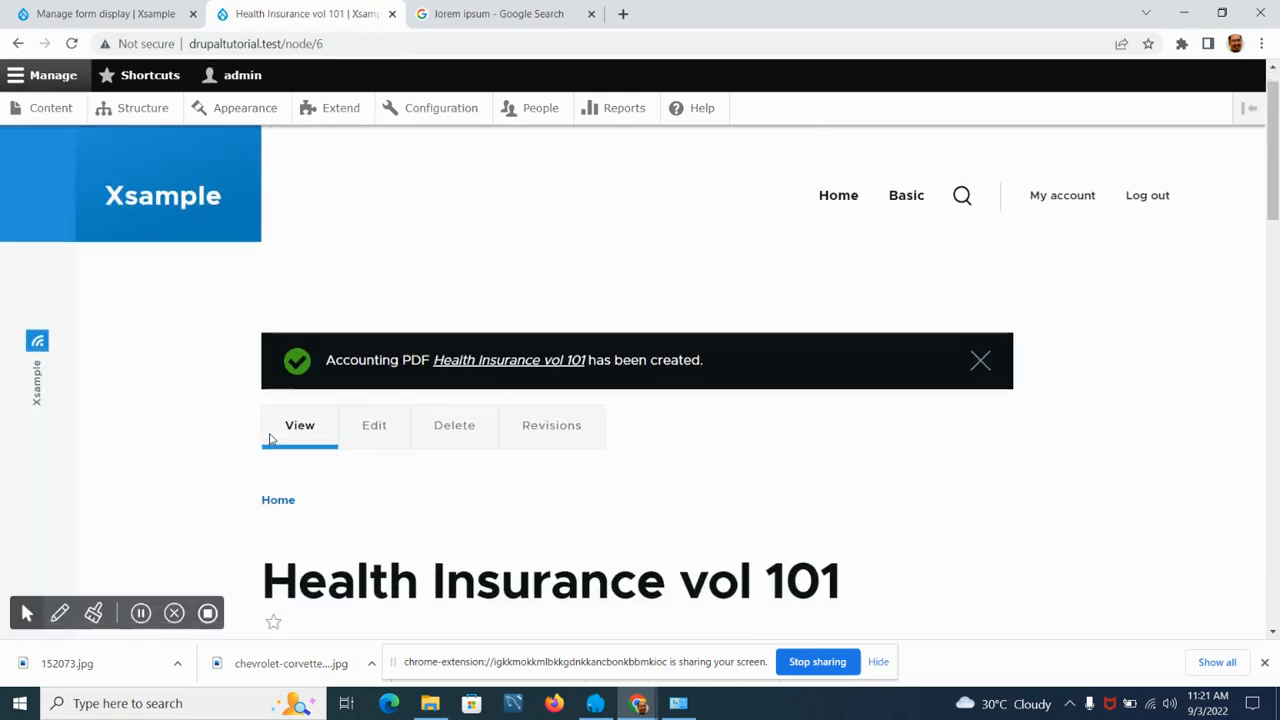
Look over the saved Accounting PDF page, checking its image, body, summary and category.
scroll(270, 435, "down", 5)
scroll(269, 431, "down", 10)
scroll(269, 431, "up", 10)
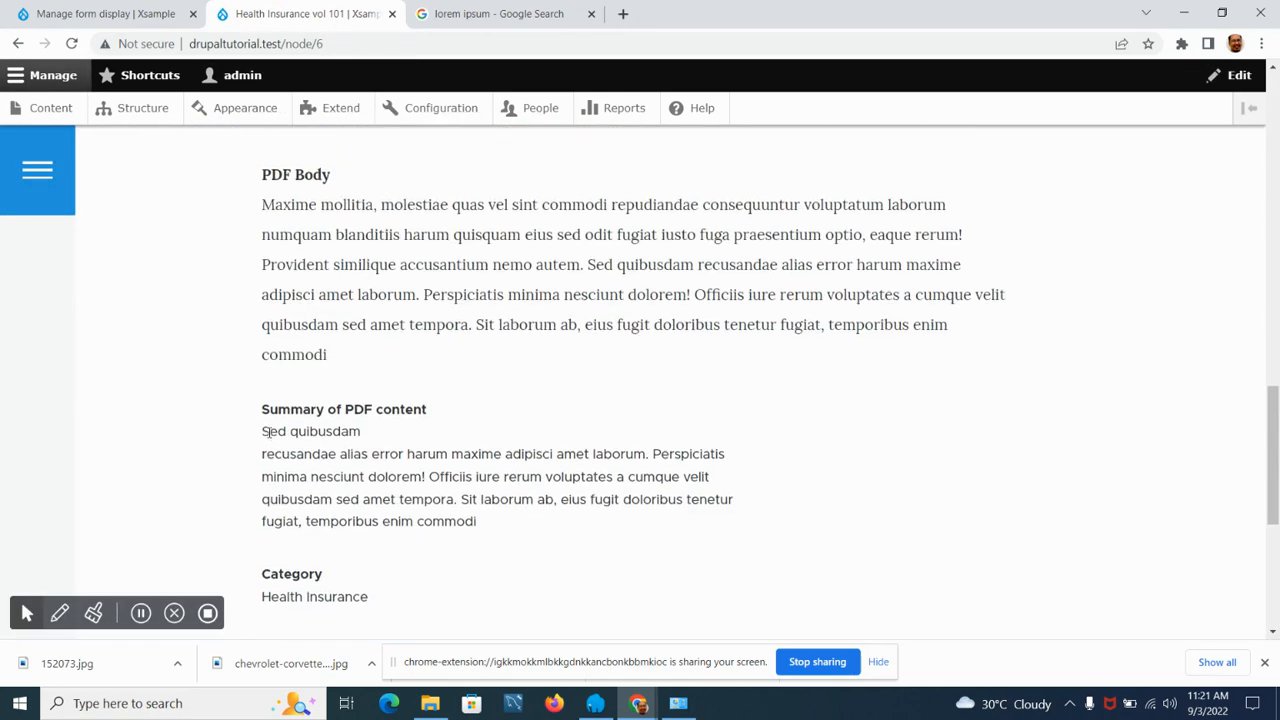
scroll(211, 246, "up", 5)
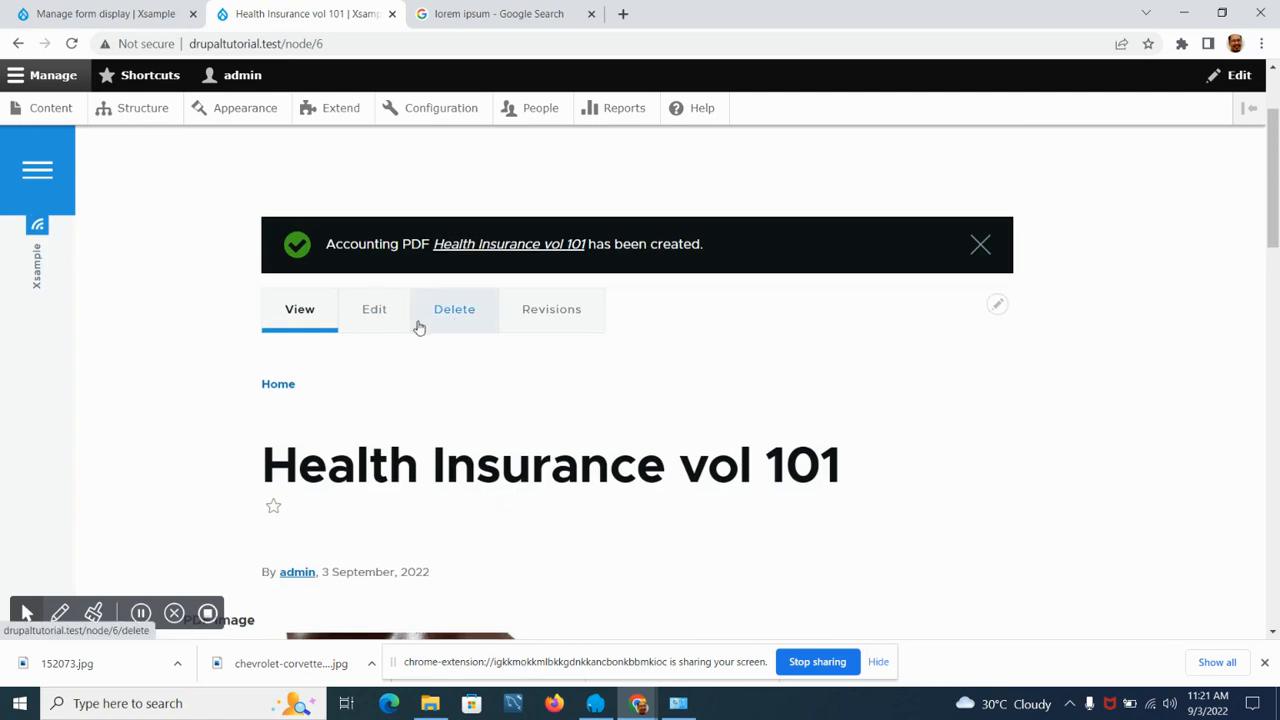
scroll(440, 327, "up", 2)
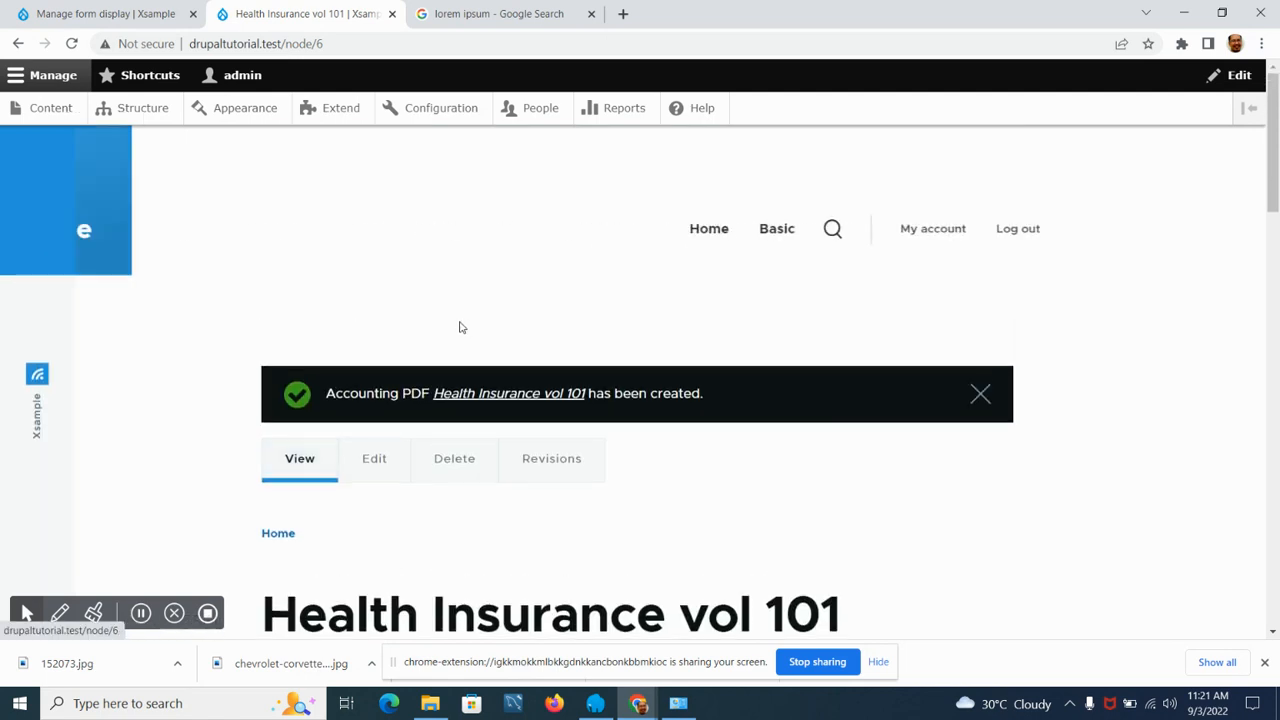
Open the site's content list in a new tab and open the "Sample pdf" Accounting PDF for editing.
middle_click(60, 107)
left_click(484, 13)
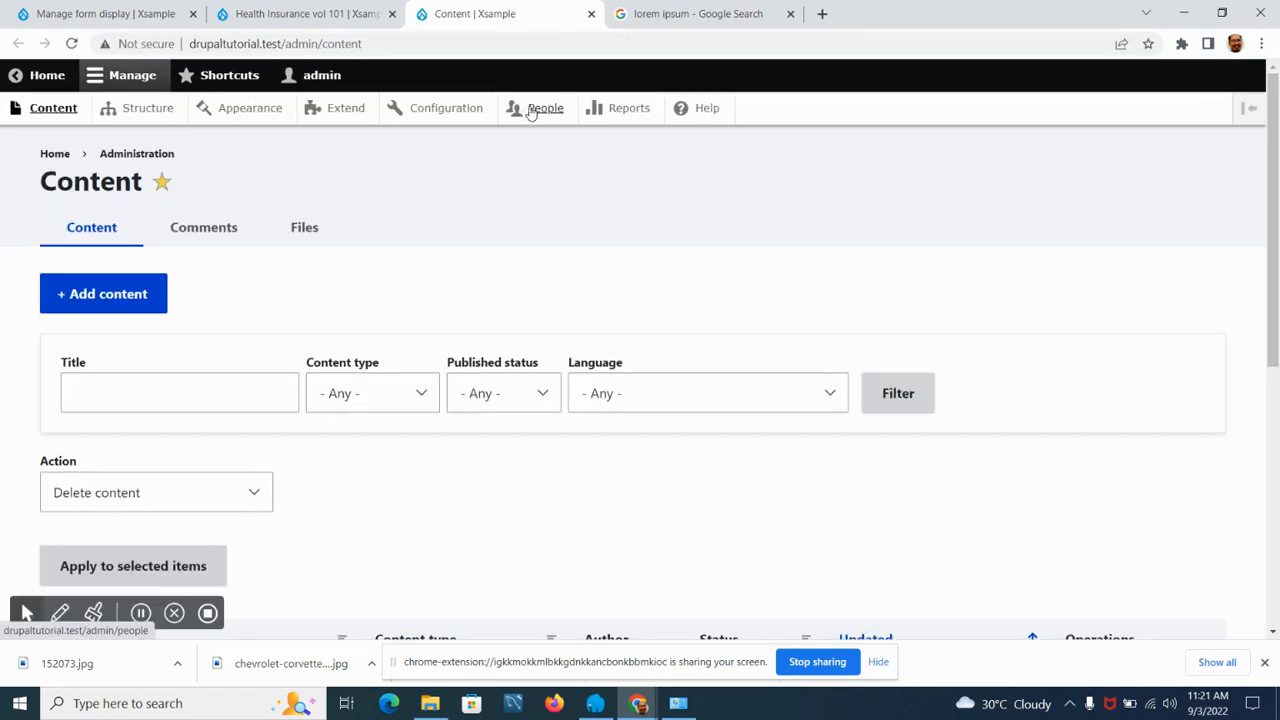
scroll(186, 446, "down", 3)
scroll(186, 436, "down", 2)
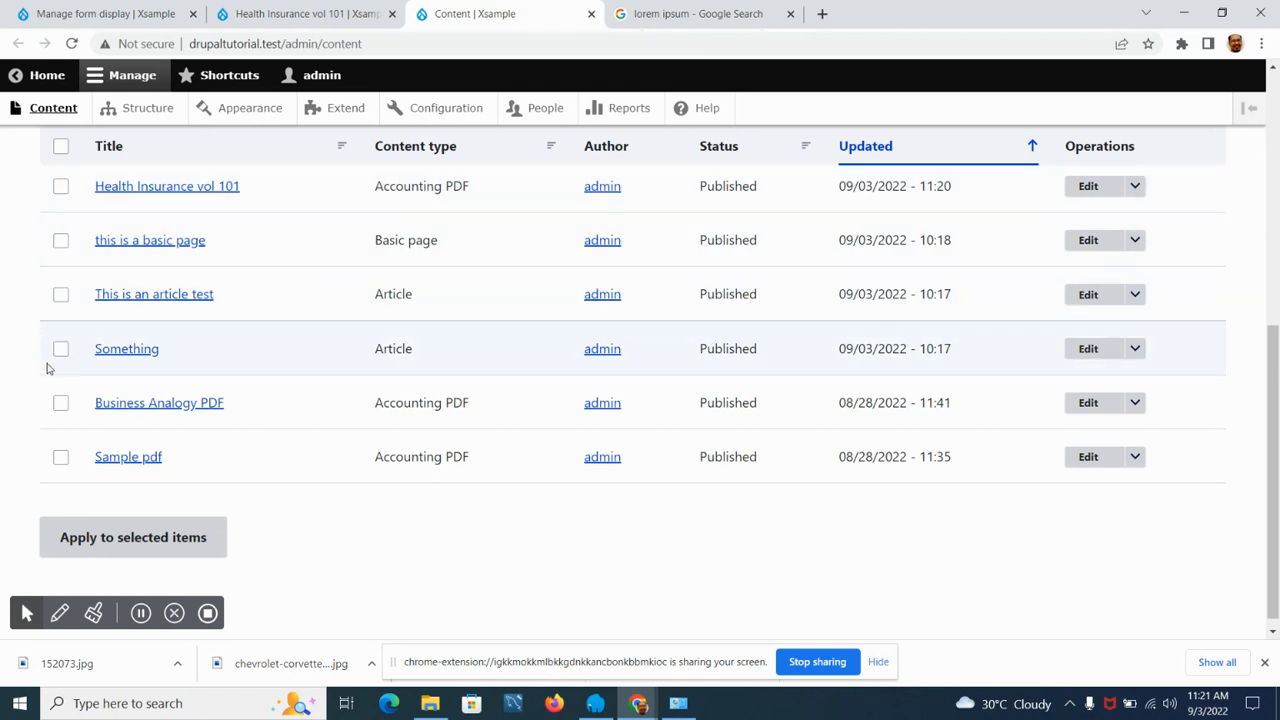
scroll(350, 200, "down", 1)
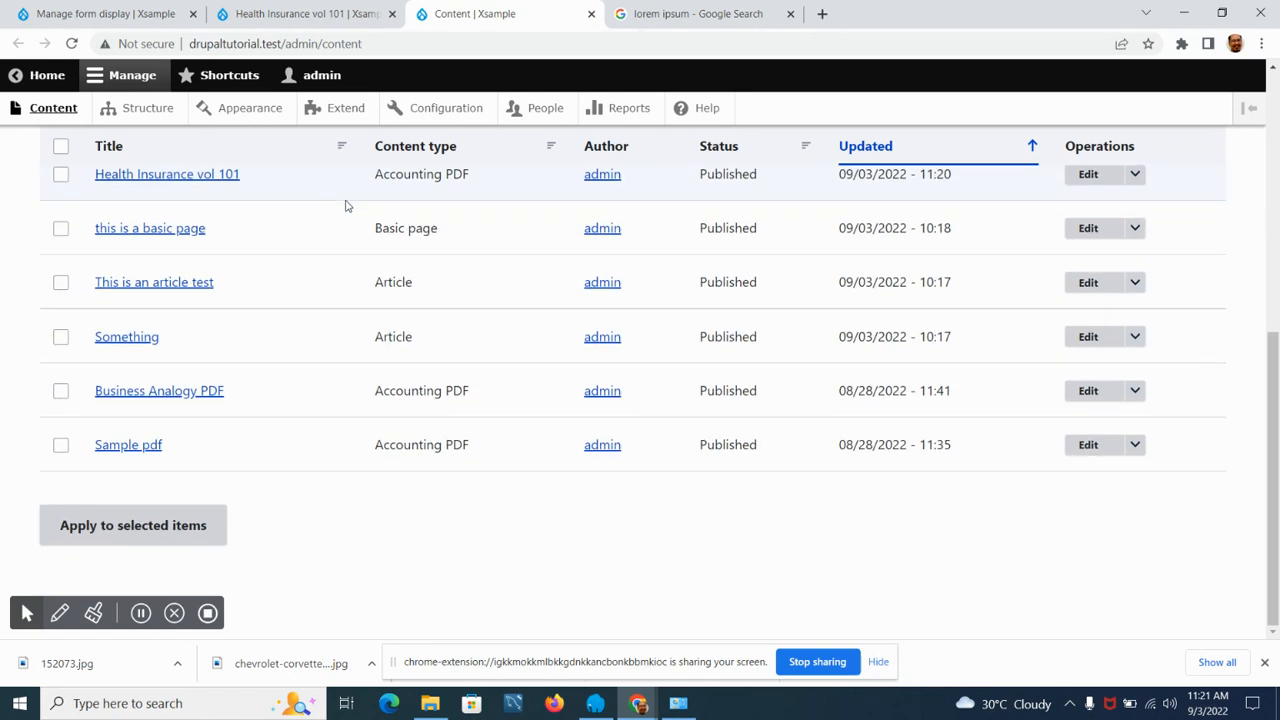
scroll(343, 206, "up", 2)
scroll(294, 254, "down", 2)
left_click(1082, 447)
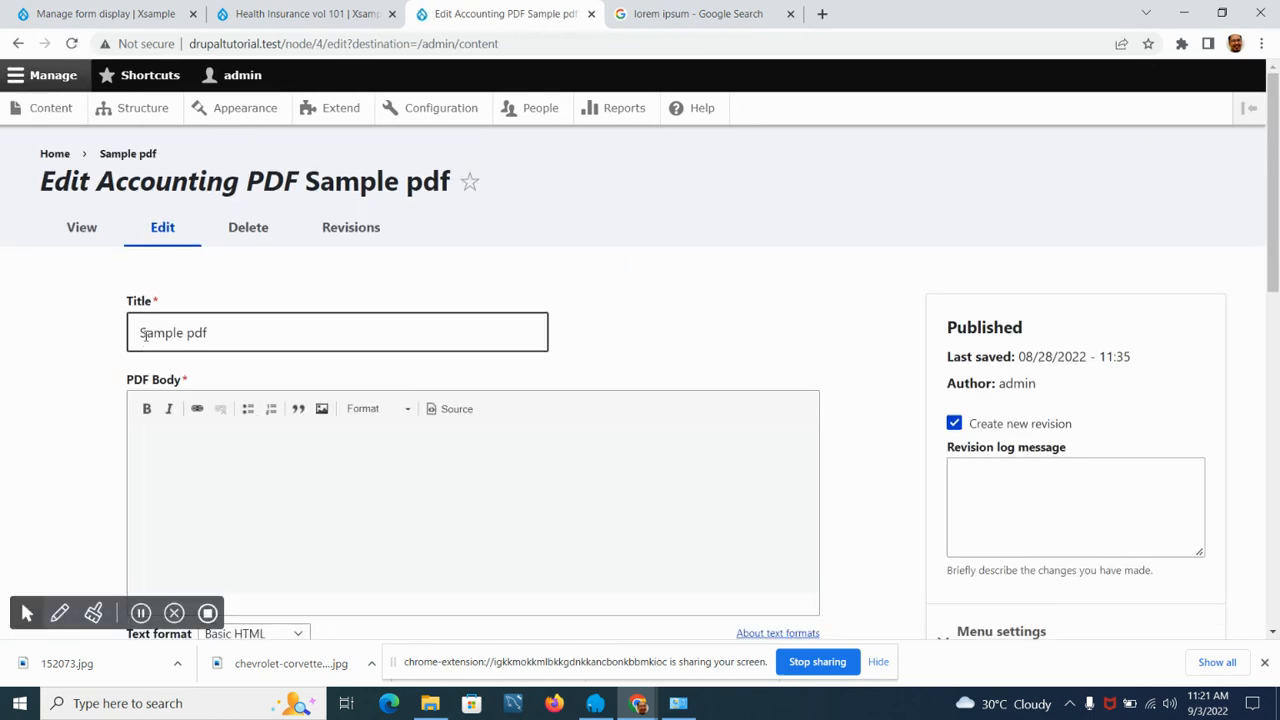
Change the Accounting PDF's title to "Car insurance vol 102".
left_click(143, 334)
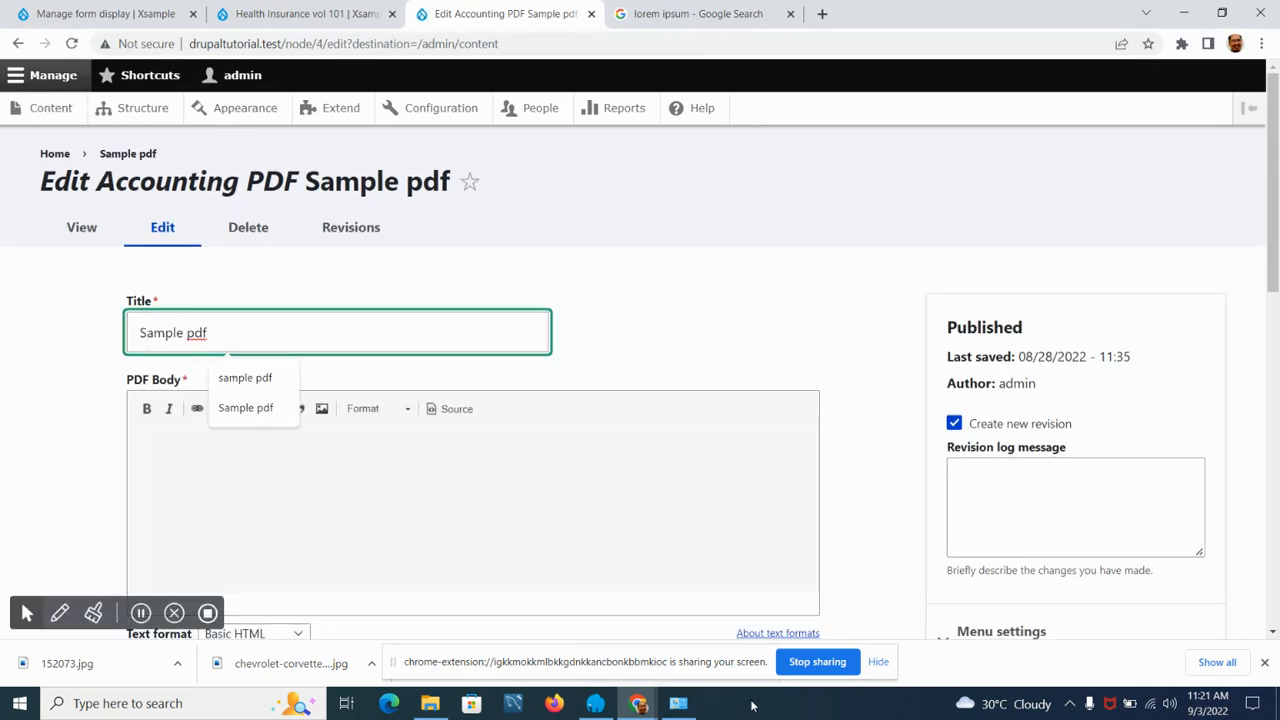
type("Car")
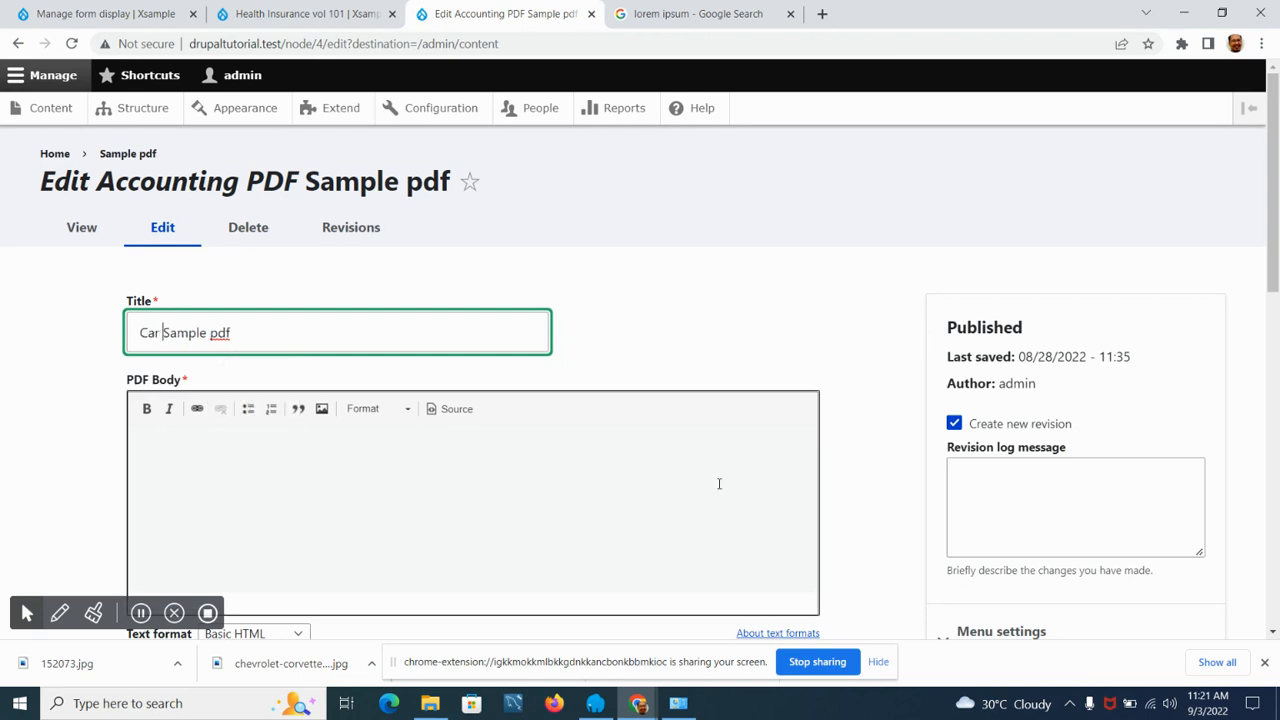
double_click(220, 333)
left_click(197, 335)
double_click(187, 333)
key("BackSpace")
type("insurance ")
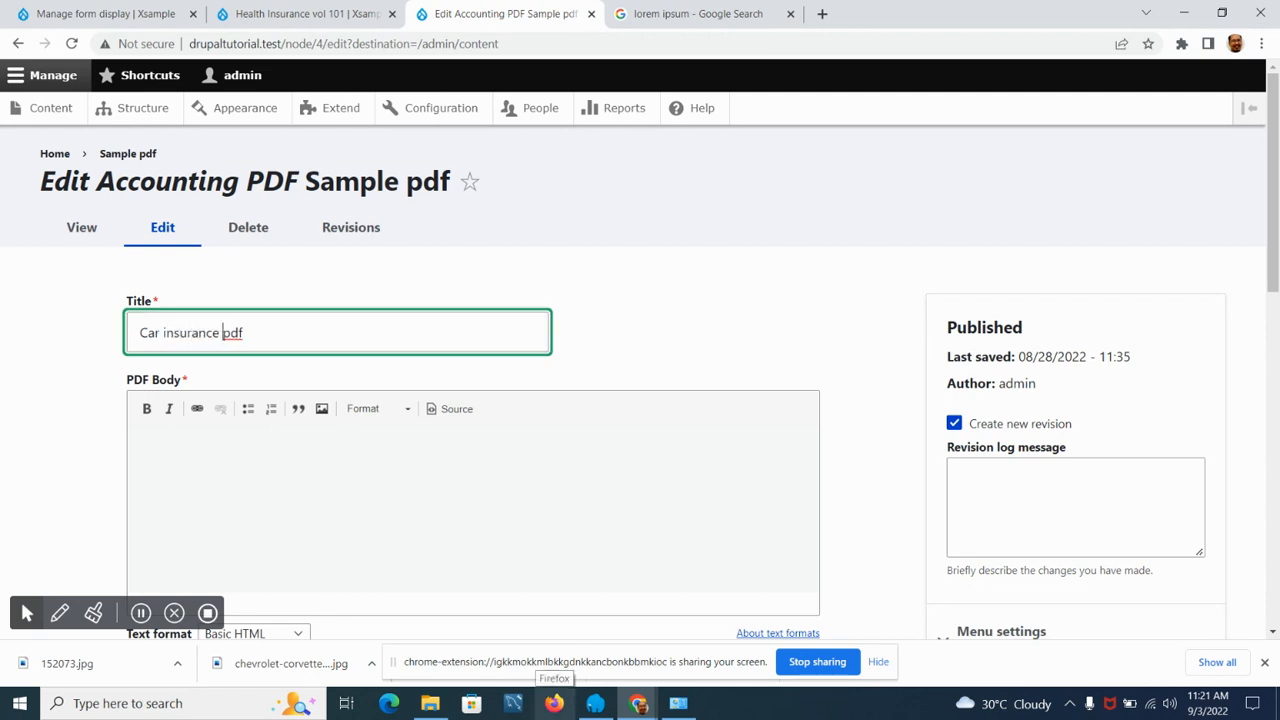
type("vol 102")
key("Delete")
key("Delete")
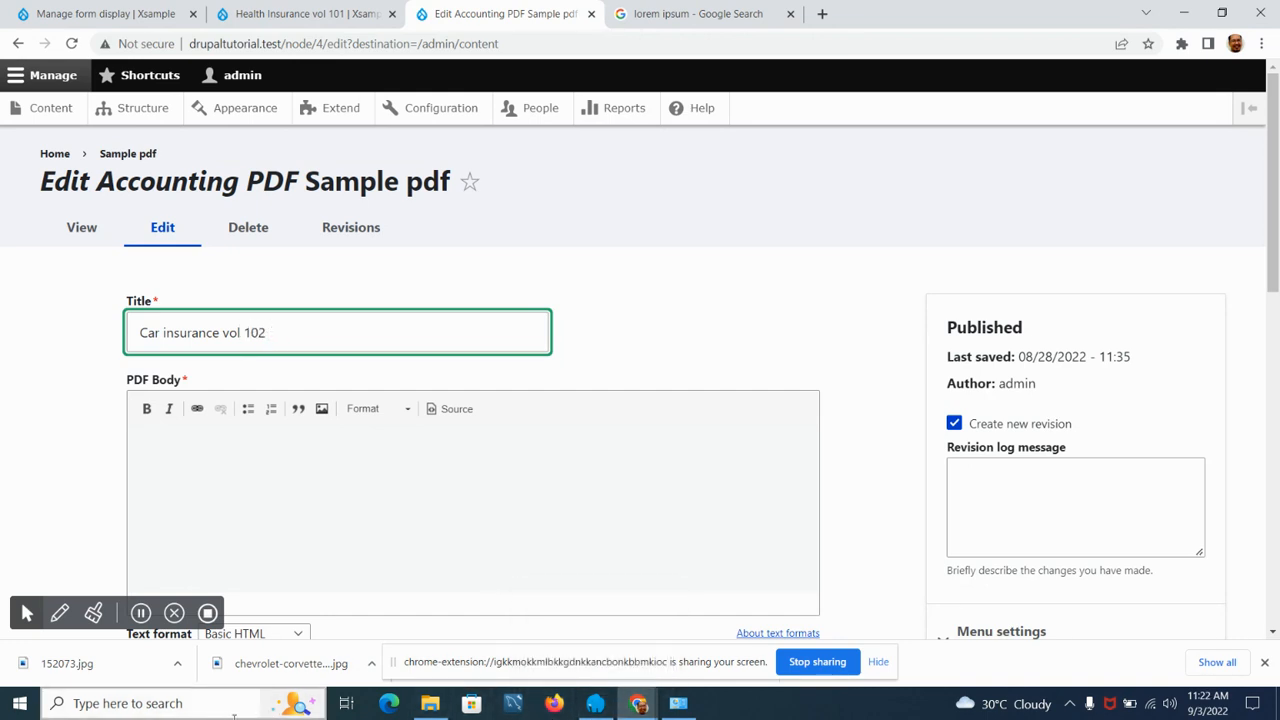
Fill the PDF Body with the placeholder paragraph beginning "Sed quibusdam recusandae alias error harum maxime adipisci amet laborum".
left_click(355, 462)
type("Sed quibusdam recusandae alias error harum maxime adipisci amet laborum. Perspiciatis minima nesciunt dolorem! Officiis iure rerum voluptates a cumque velit quibusdam sed amet tempora. Sit laborum ab, eius fugit doloribus tenetur fugiat, temporibus enim commodi")
scroll(160, 530, "down", 3)
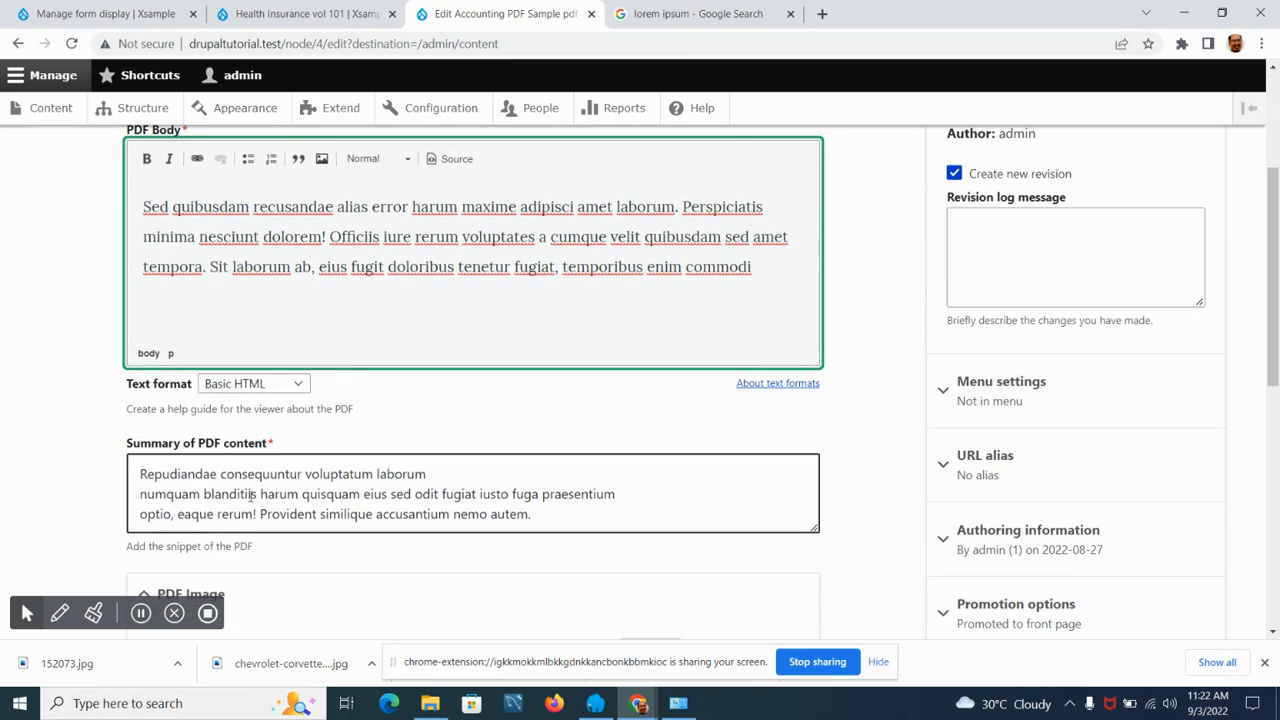
Set the Accounting PDF's Category to Car Insurance.
scroll(346, 477, "down", 3)
scroll(27, 399, "down", 3)
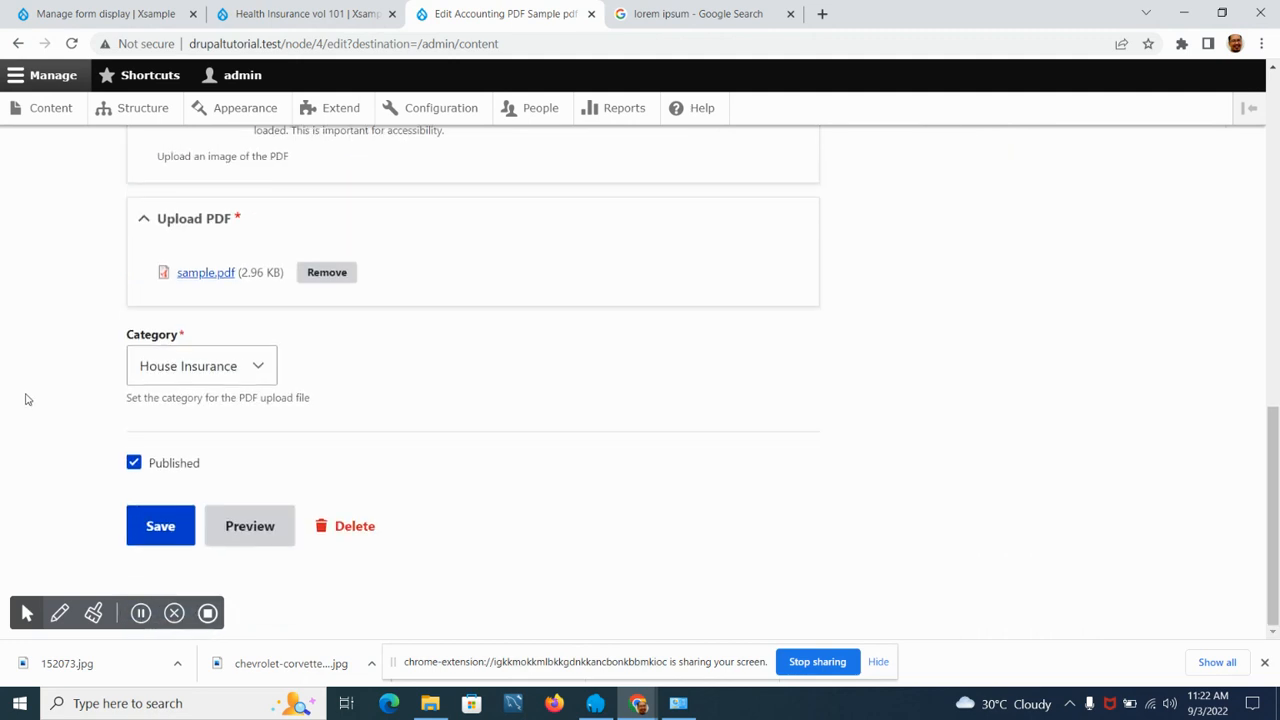
left_click(205, 370)
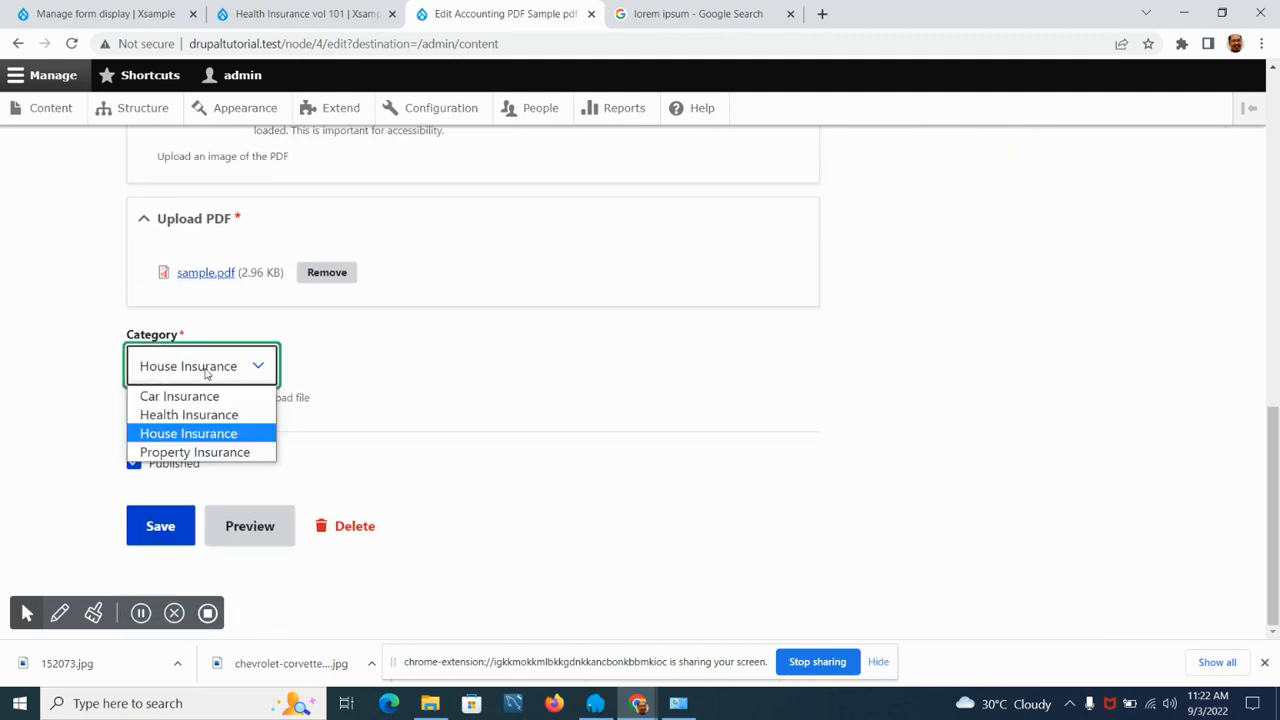
left_click(180, 396)
Replace the PDF Image with the blue Chevrolet Corvette retro car JPG.
scroll(83, 423, "up", 5)
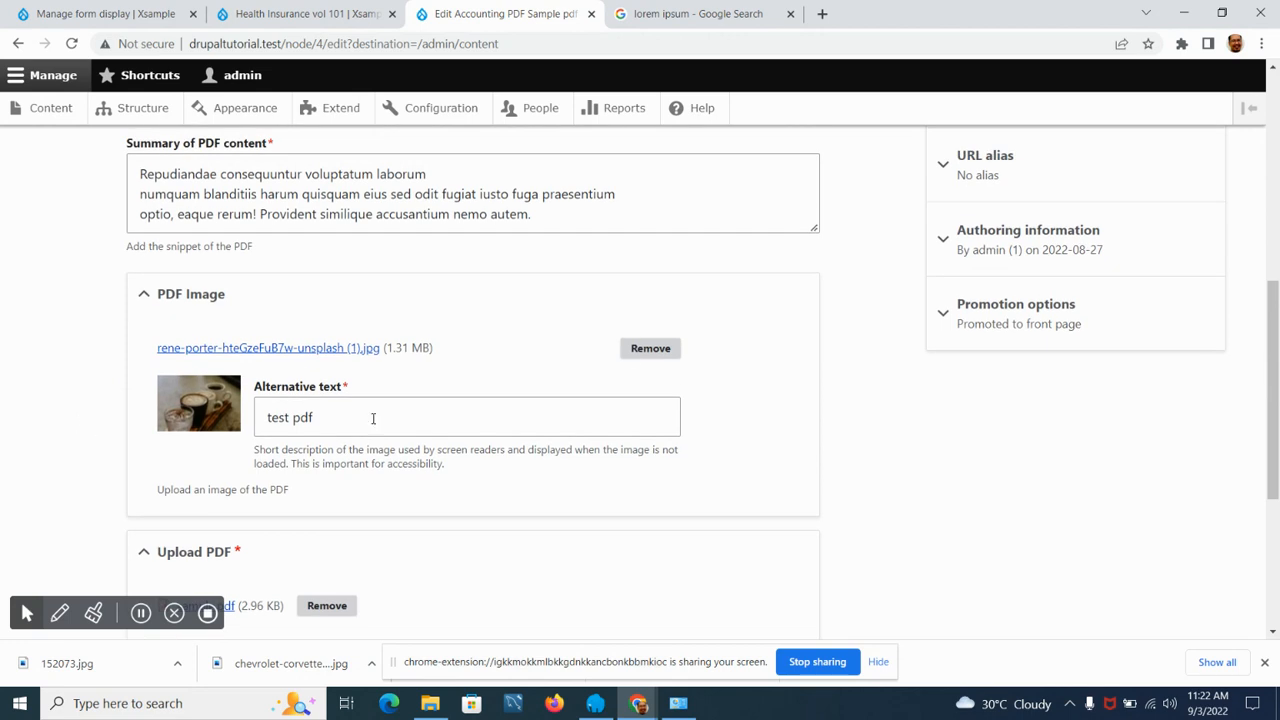
left_click(650, 348)
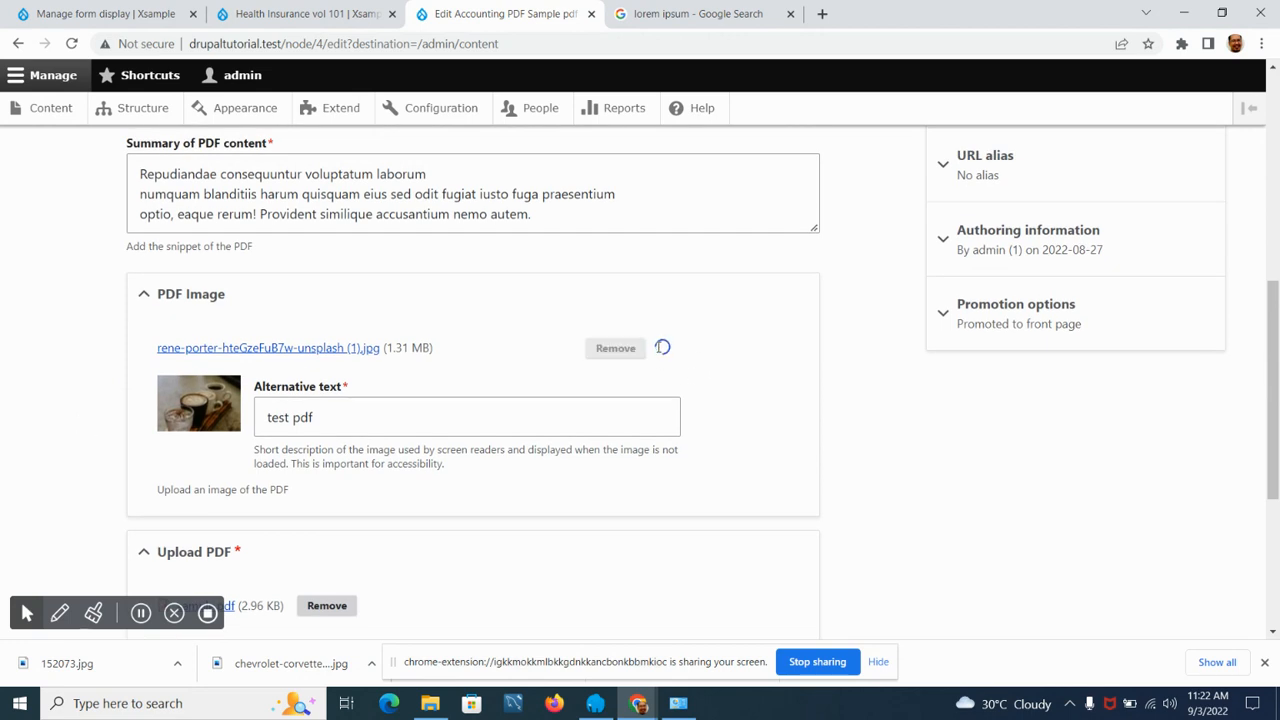
left_click(189, 378)
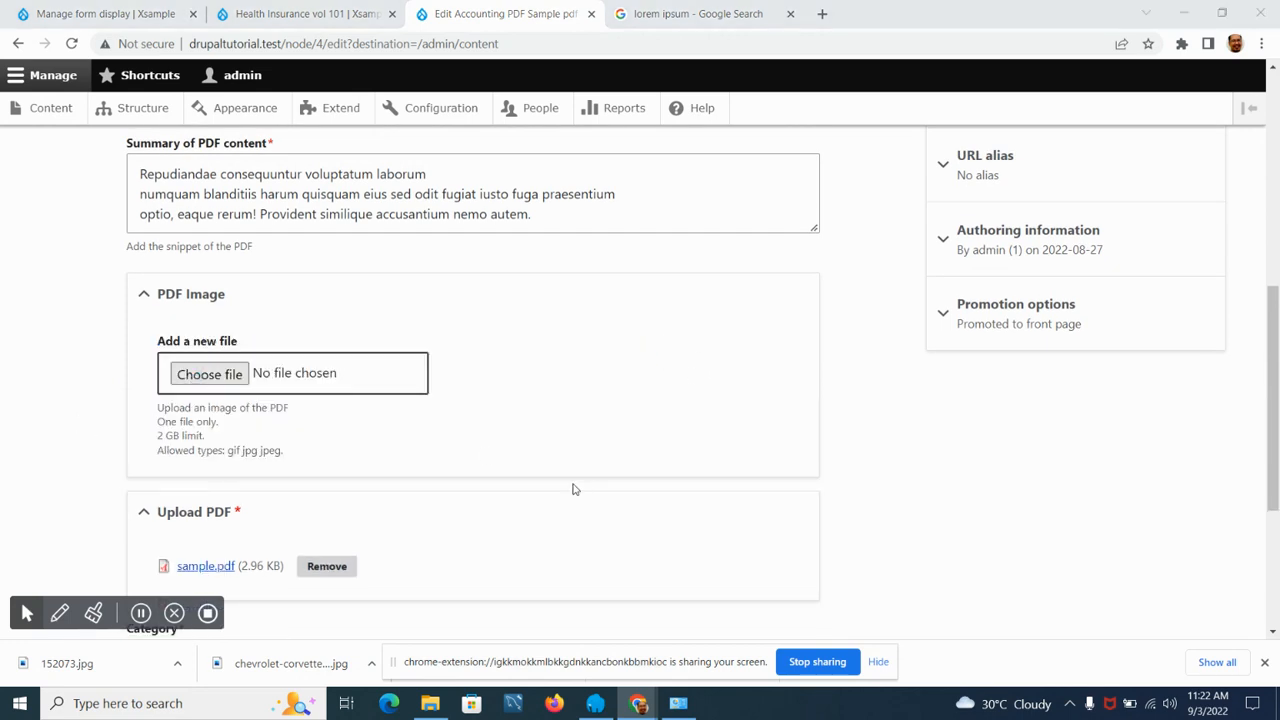
double_click(381, 150)
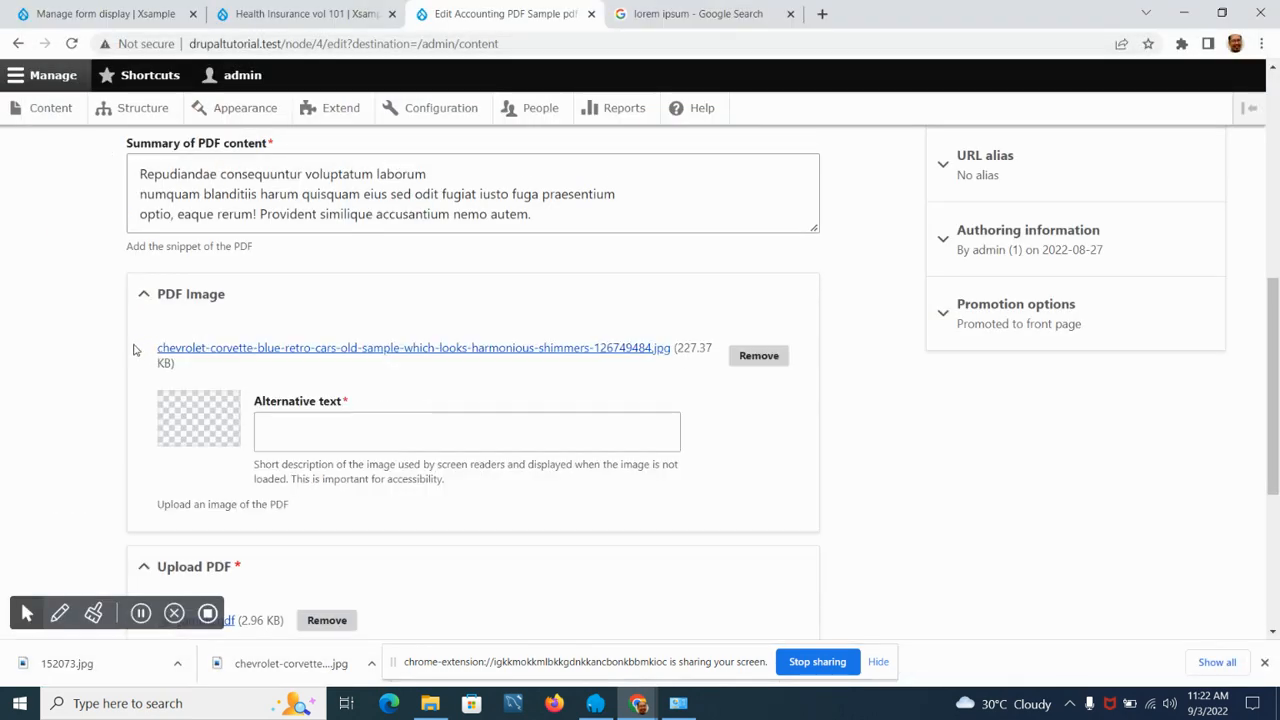
Set the car image's alternative text to "car101" and save the Accounting PDF.
scroll(133, 349, "down", 4)
left_click(157, 538)
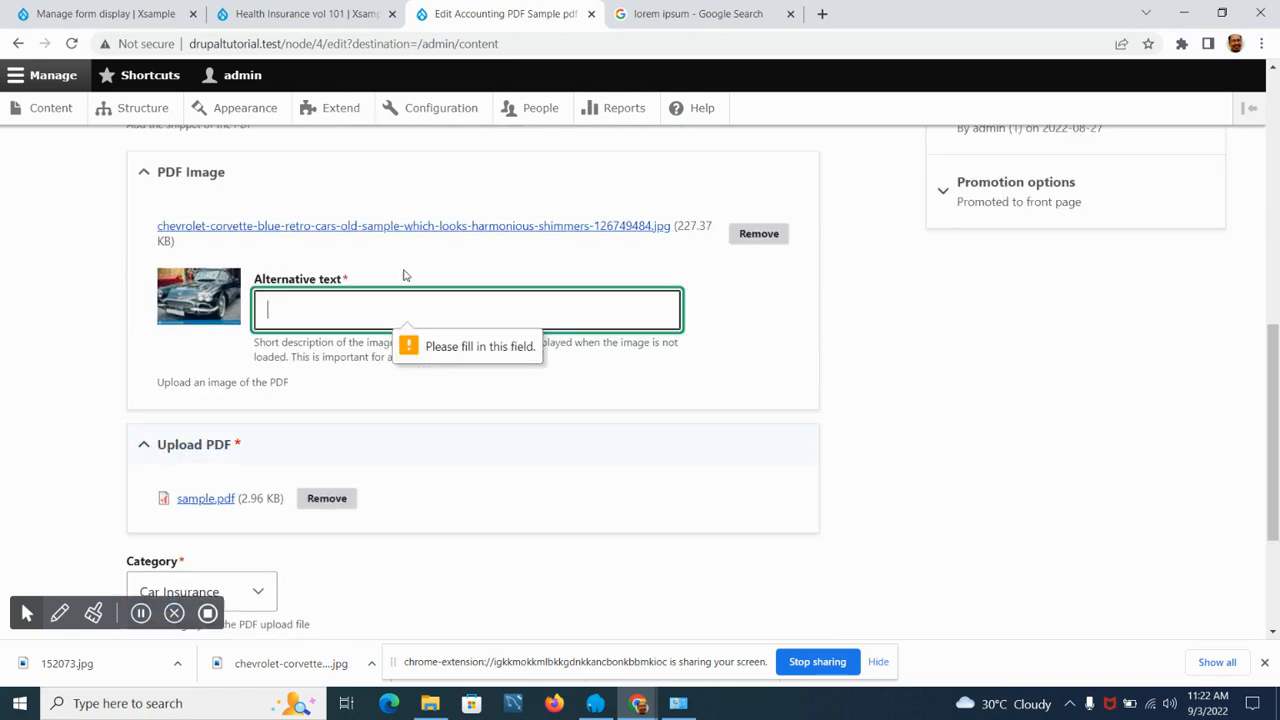
left_click(375, 308)
type("car101")
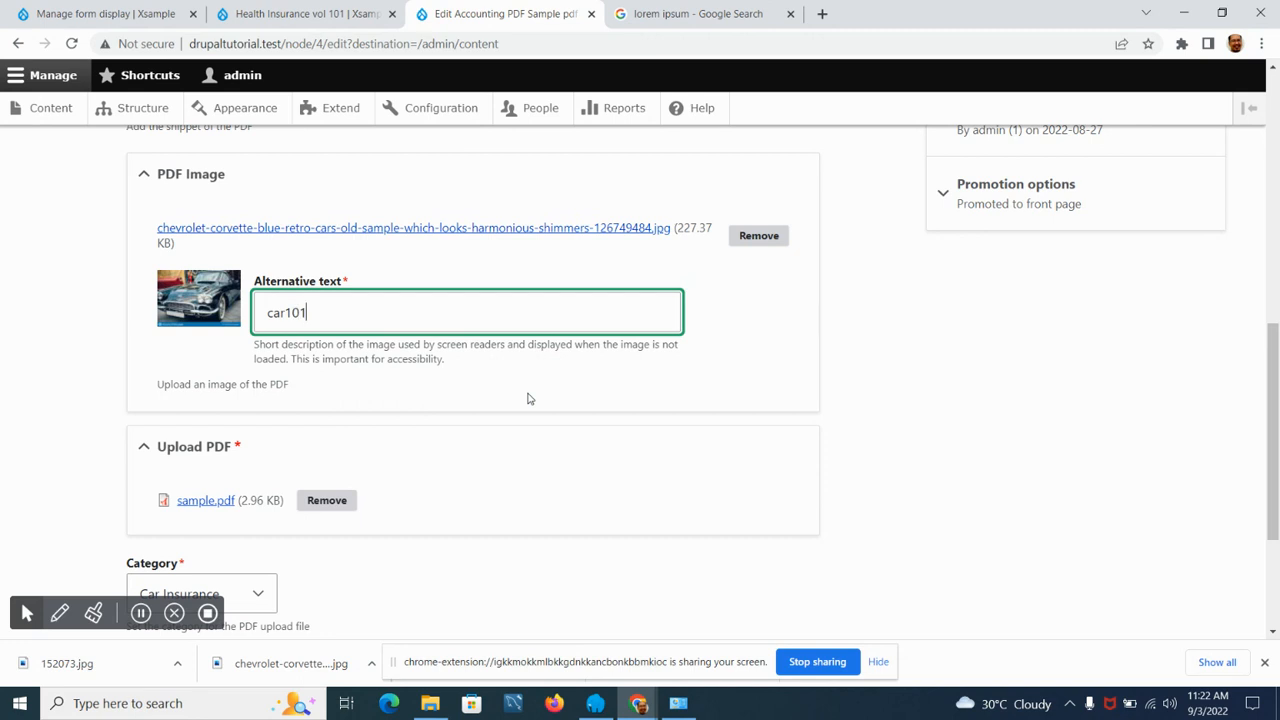
scroll(25, 436, "down", 3)
left_click(181, 538)
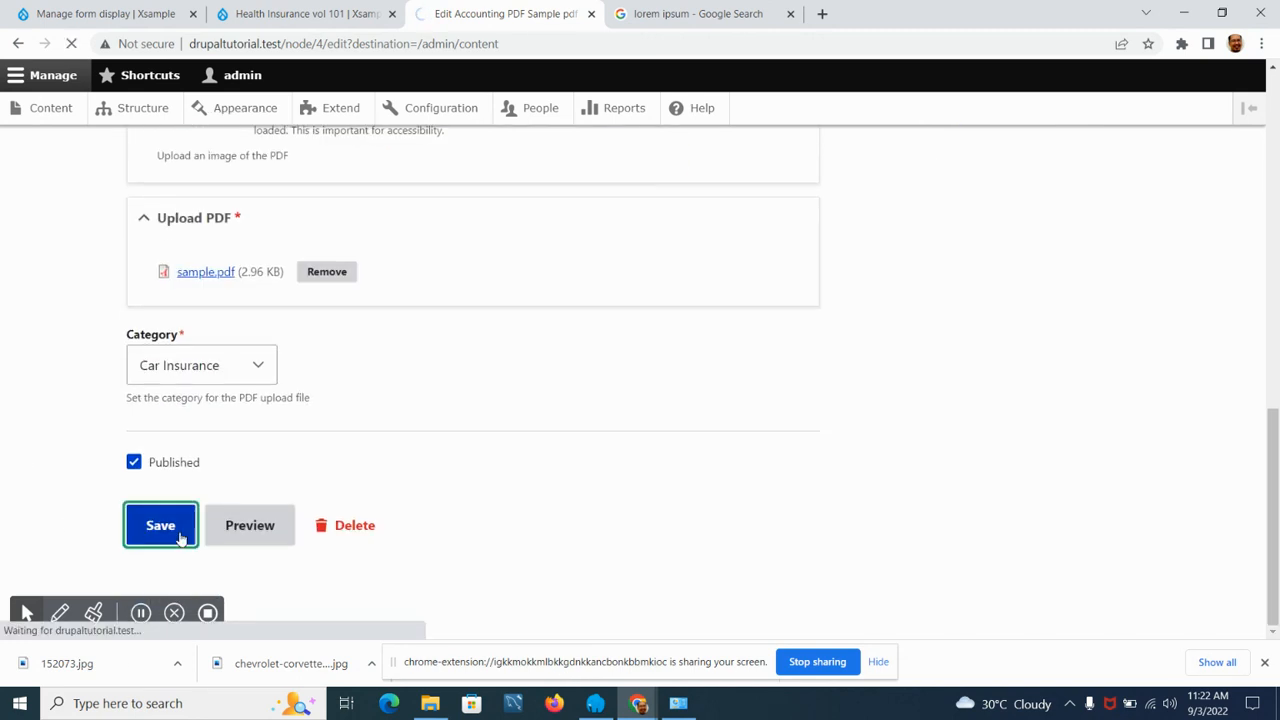
Sort the content list by title, ascending and descending, and restore the order by most recent update.
scroll(177, 537, "down", 3)
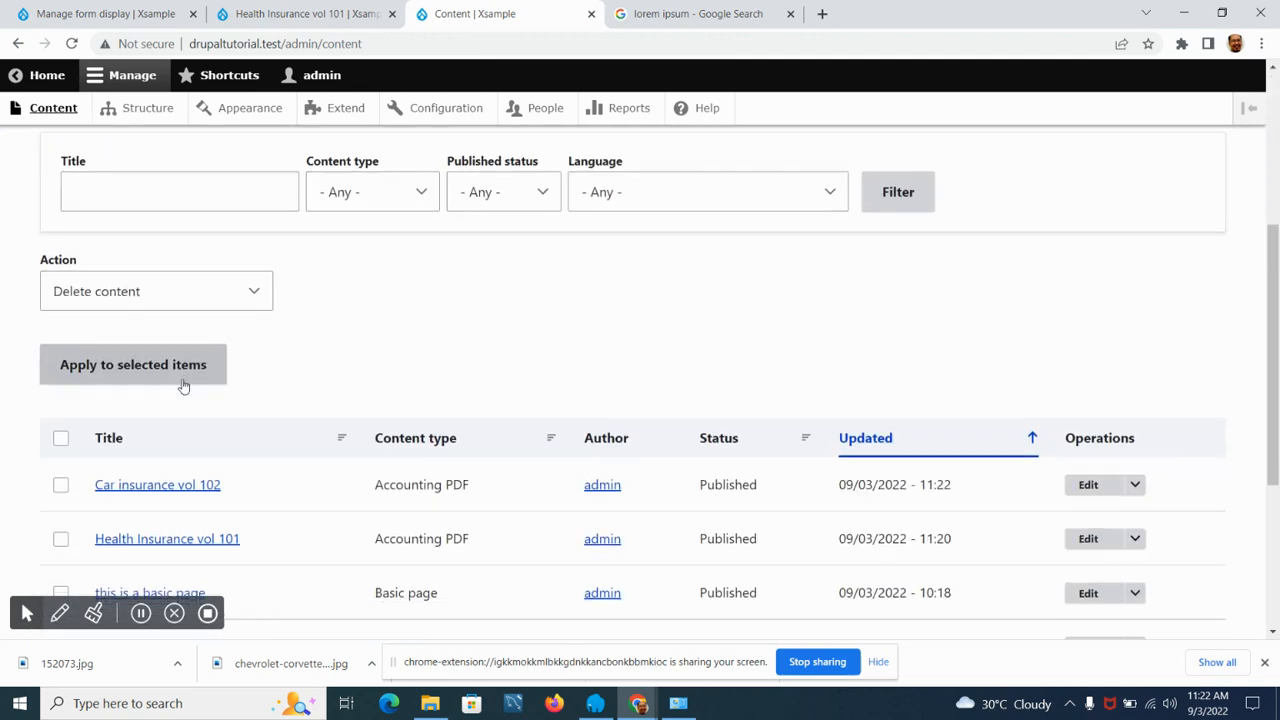
scroll(183, 386, "down", 3)
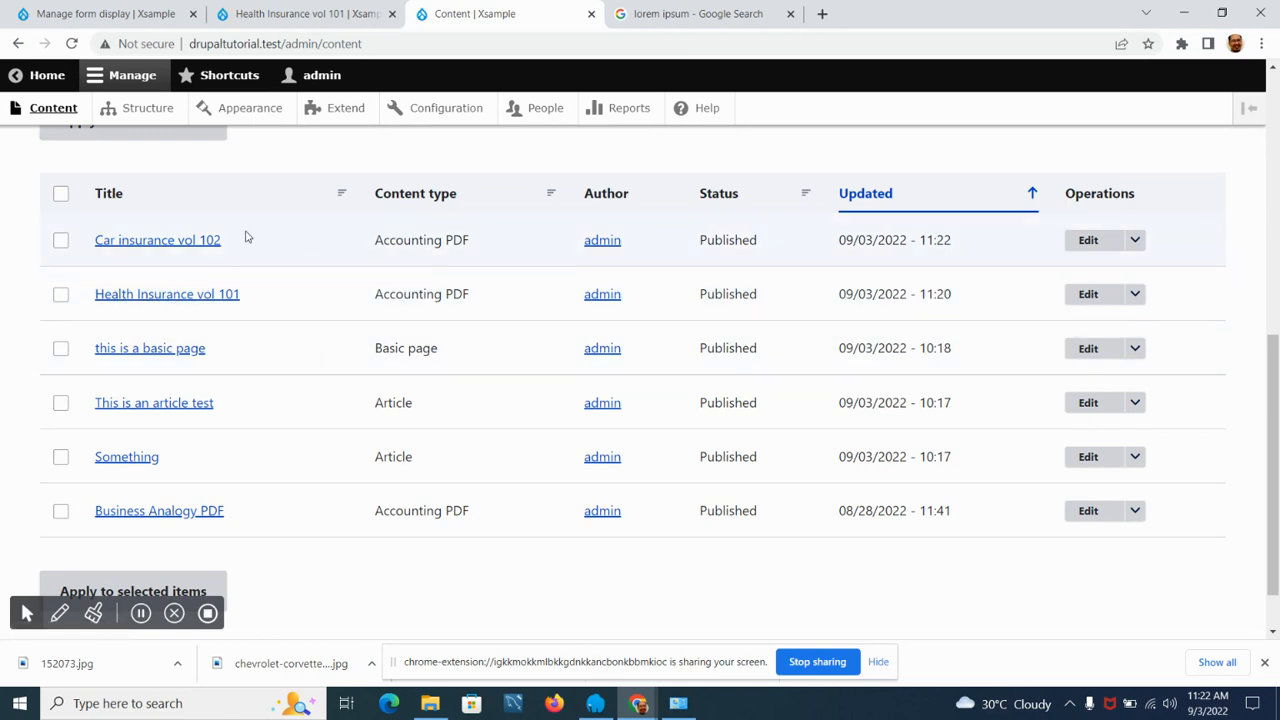
scroll(309, 340, "up", 1)
scroll(309, 329, "up", 1)
scroll(771, 251, "down", 2)
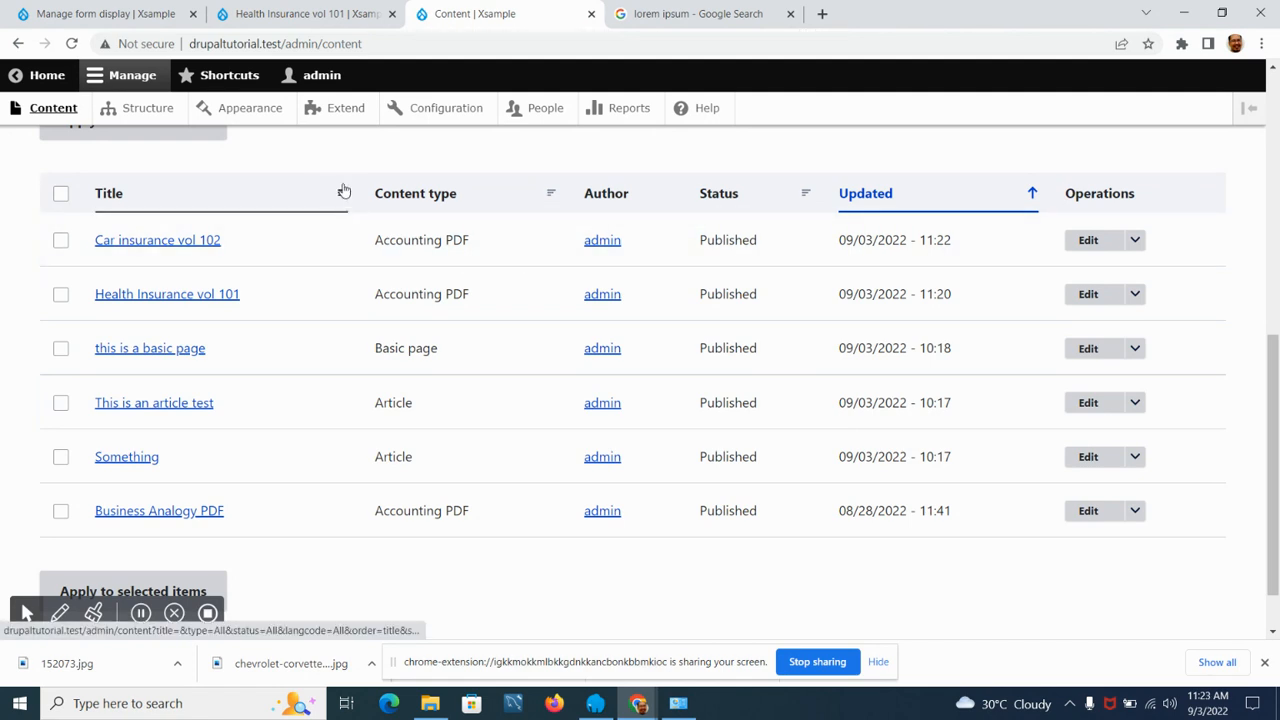
left_click(190, 207)
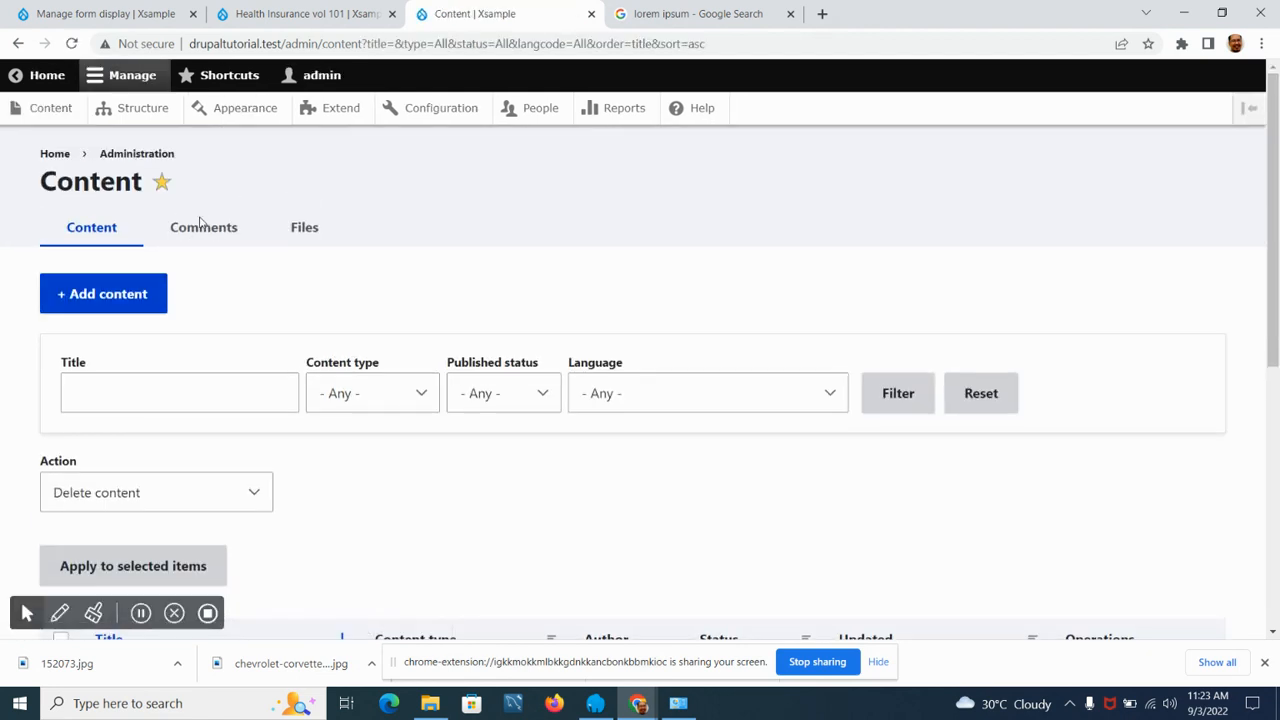
scroll(189, 394, "down", 3)
left_click(269, 312)
scroll(266, 316, "down", 3)
scroll(500, 263, "down", 3)
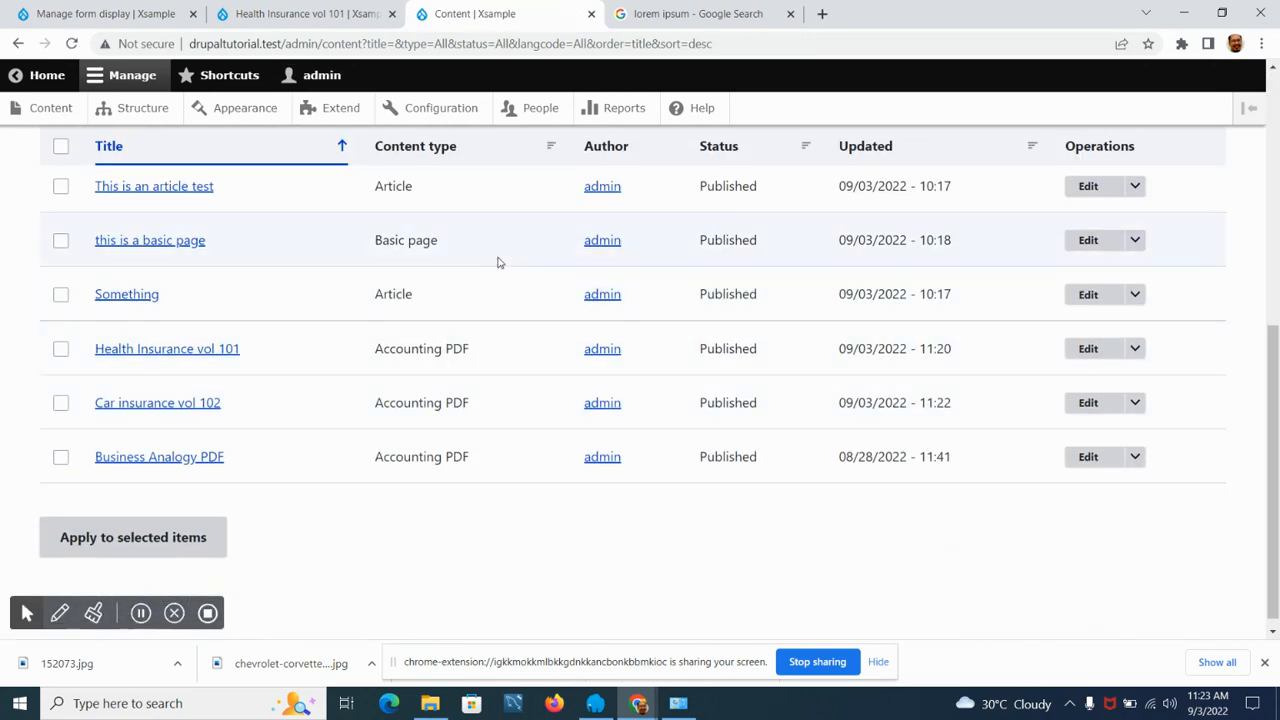
scroll(462, 287, "up", 1)
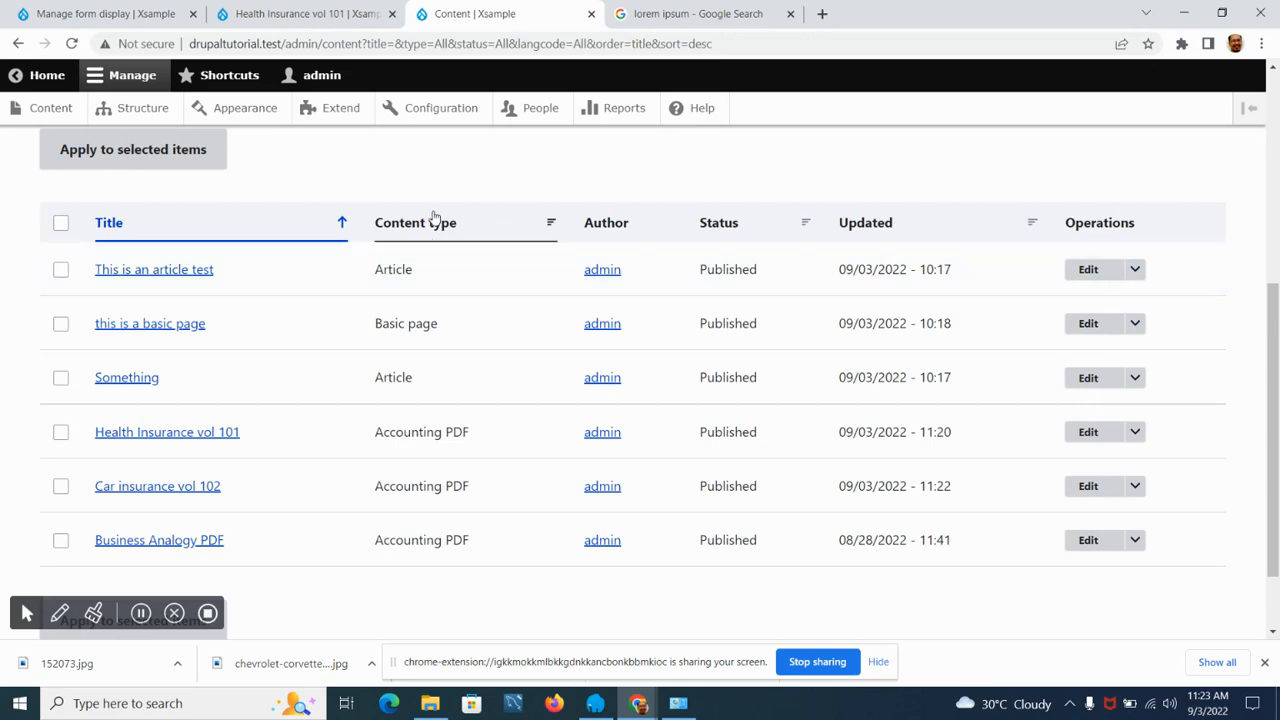
scroll(228, 395, "down", 1)
scroll(228, 394, "up", 2)
scroll(228, 394, "down", 2)
scroll(836, 236, "up", 1)
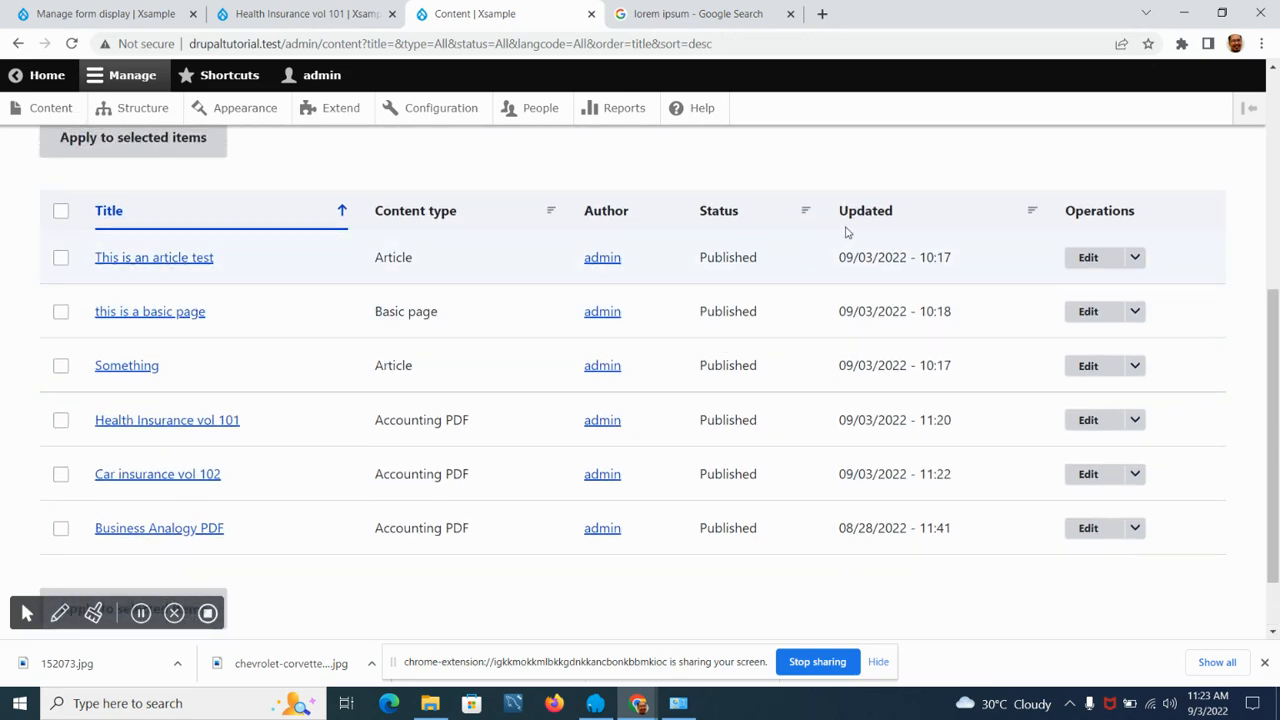
left_click(863, 212)
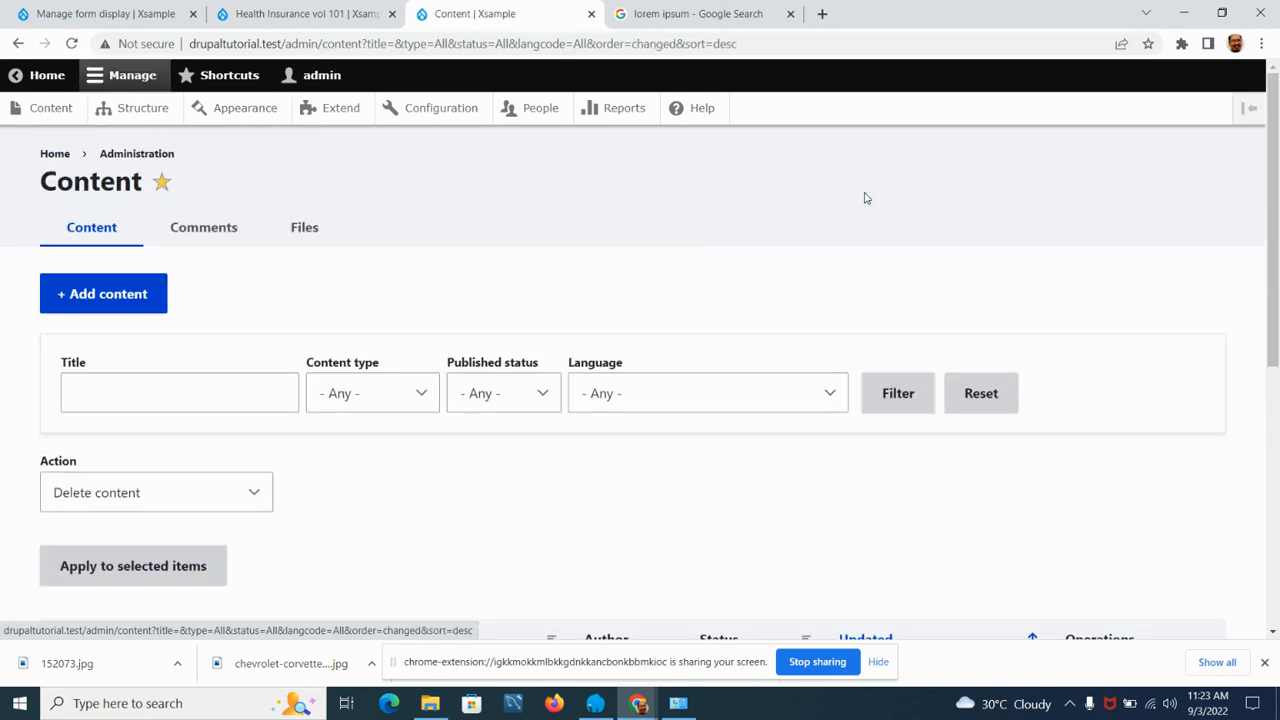
Open Business Analogy PDF for editing and fill its PDF Body with two copies of the "Sed quibusdam recusandae" paragraph.
scroll(320, 395, "down", 6)
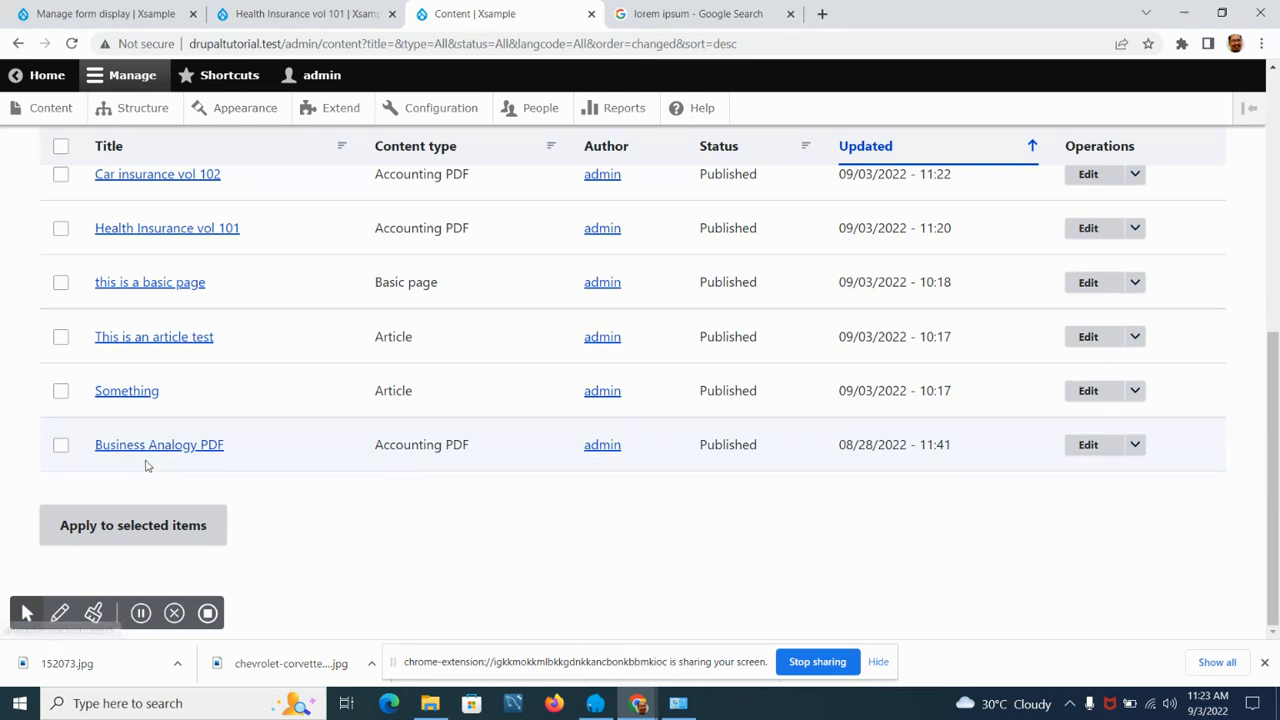
left_click(1089, 445)
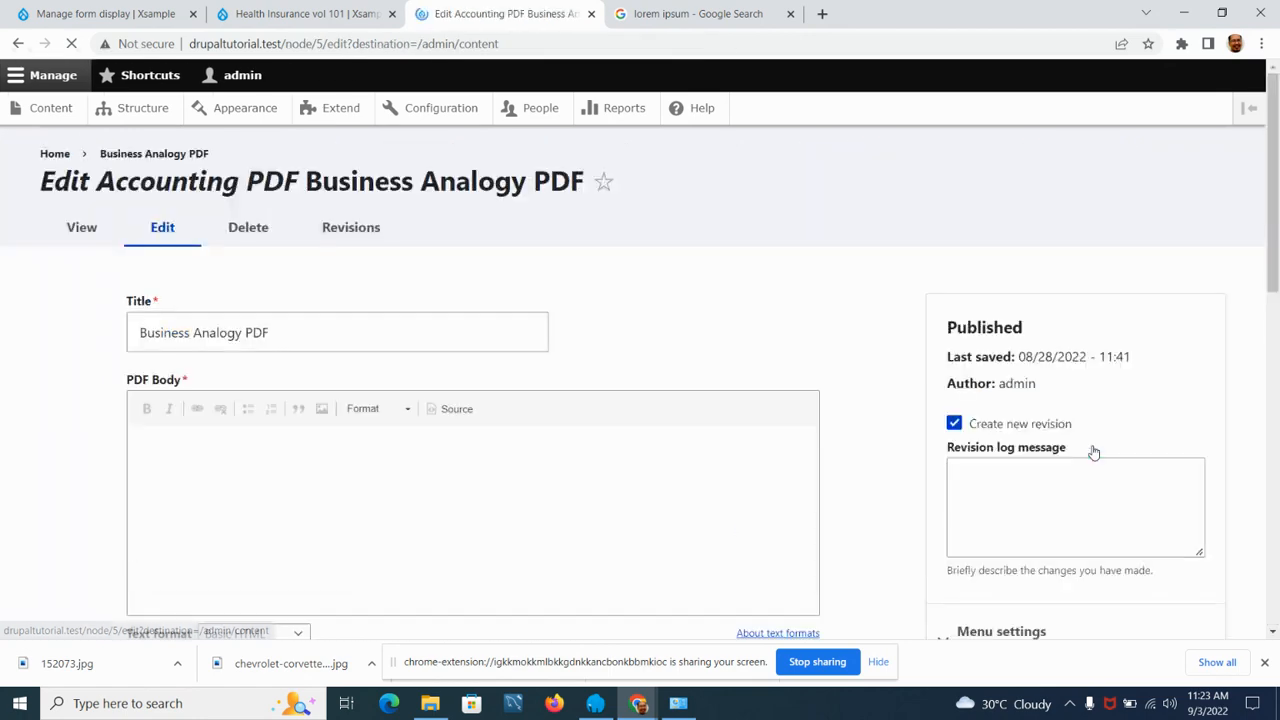
scroll(360, 446, "down", 2)
left_click(313, 333)
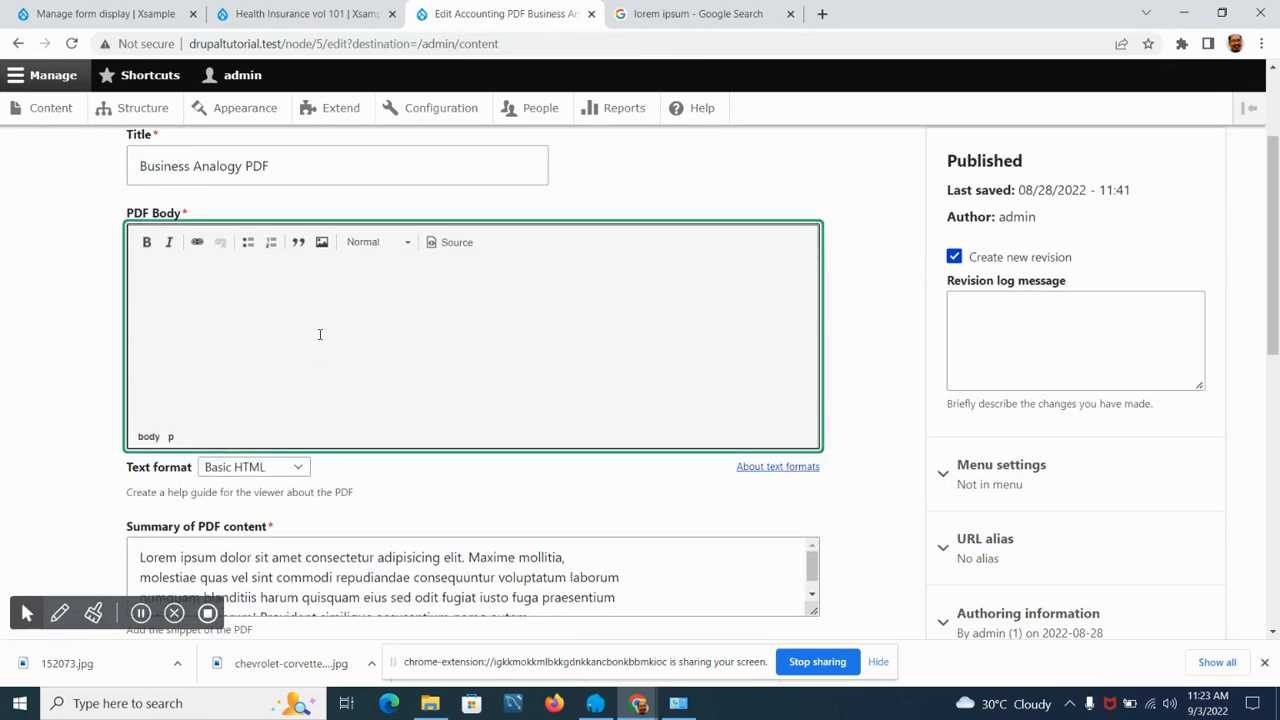
type("Sed quibusdam recusandae alias error harum maxime adipisci amet laborum. Perspiciatis minima nesciunt dolorem! Officiis iure rerum voluptates a cumque velit quibusdam sed amet tempora. Sit laborum ab, eius fugit doloribus tenetur fugiat, temporibus enim commodi")
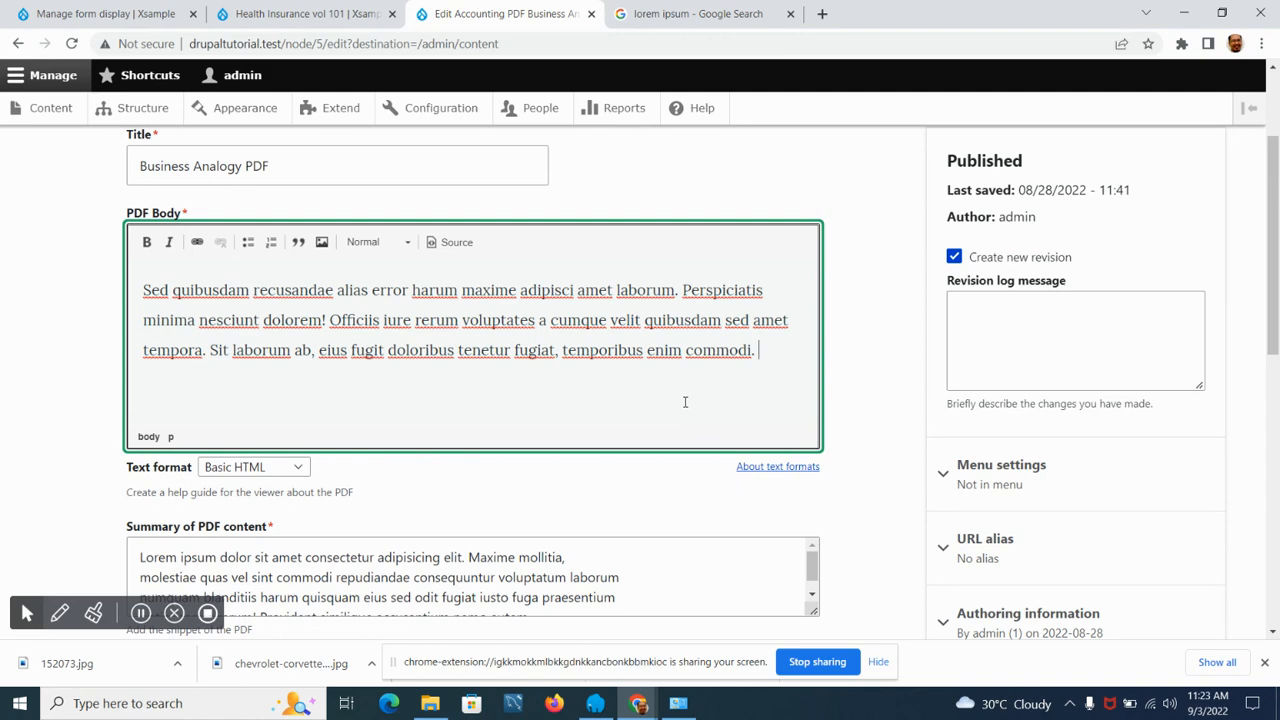
type("Sed quibusdam recusandae alias error harum maxime adipisci amet laborum. Perspiciatis minima nesciunt dolorem! Officiis iure rerum voluptates a cumque velit quibusdam sed amet tempora. Sit laborum ab, eius fugit doloribus tenetur fugiat, temporibus enim commodi.")
Set Business Analogy PDF's Category to Property Insurance and save it.
scroll(128, 453, "down", 4)
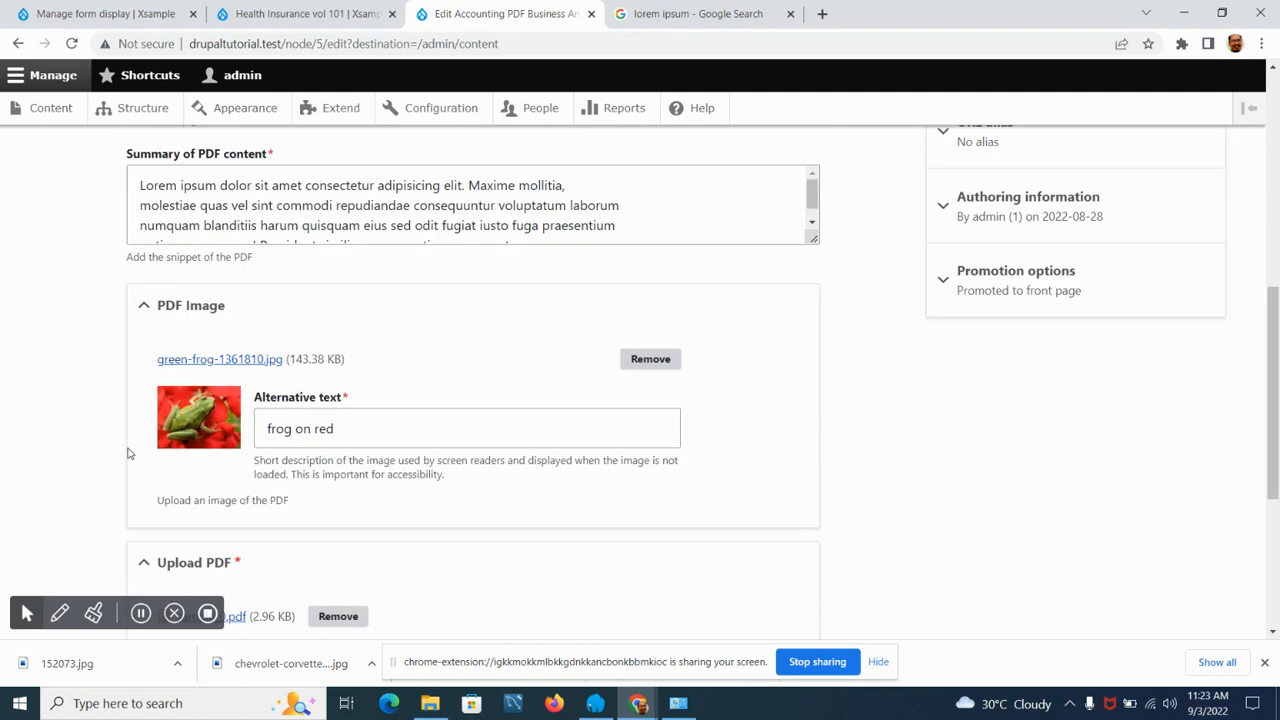
scroll(84, 463, "down", 3)
scroll(84, 463, "up", 10)
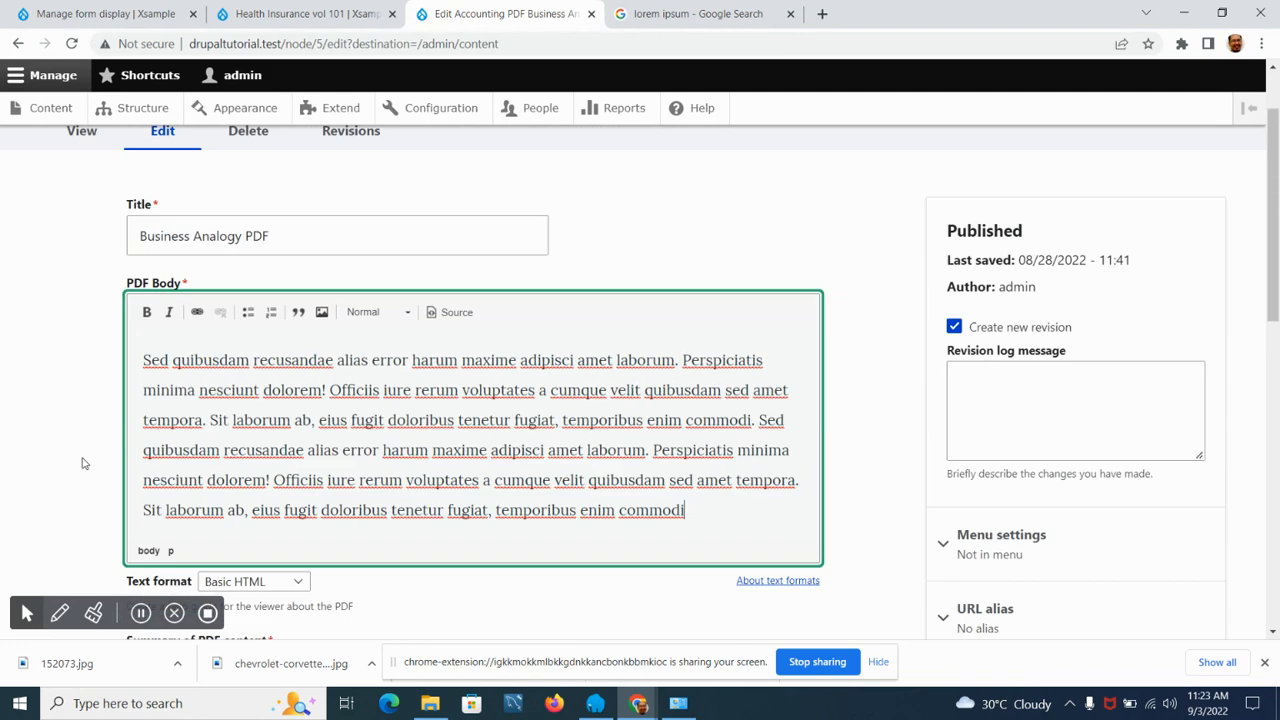
scroll(84, 463, "down", 5)
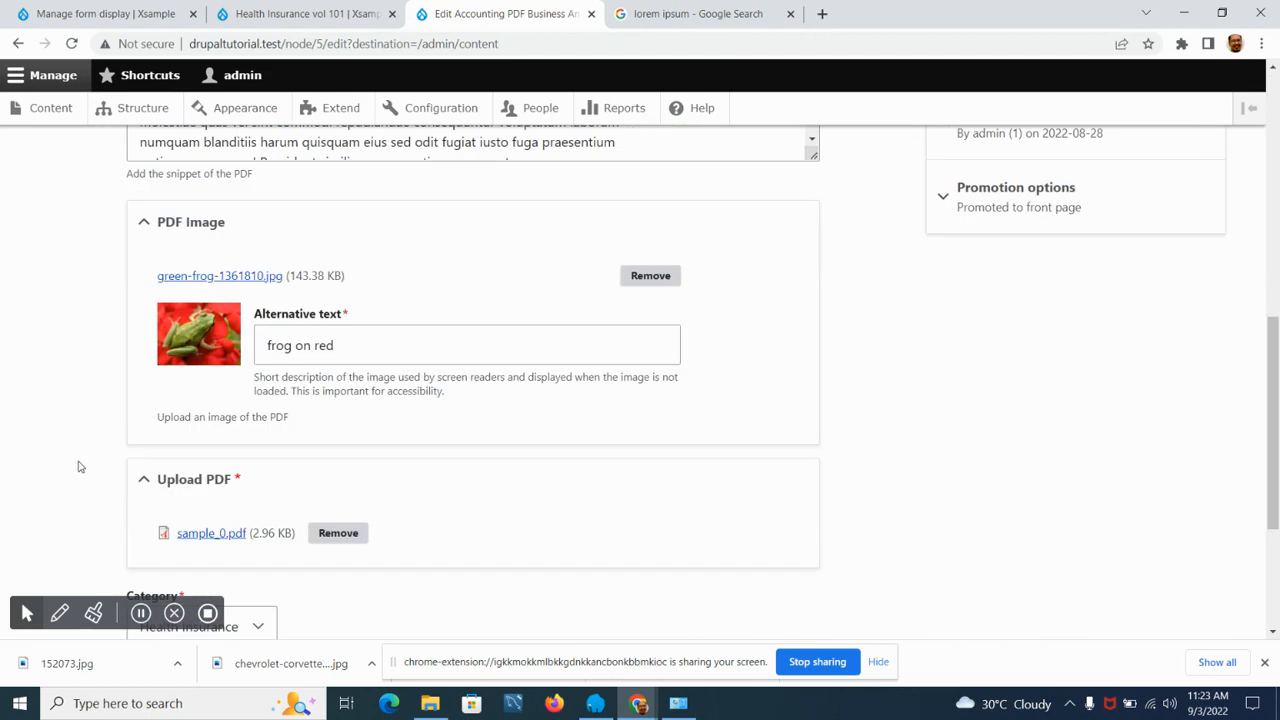
scroll(80, 467, "down", 3)
left_click(232, 378)
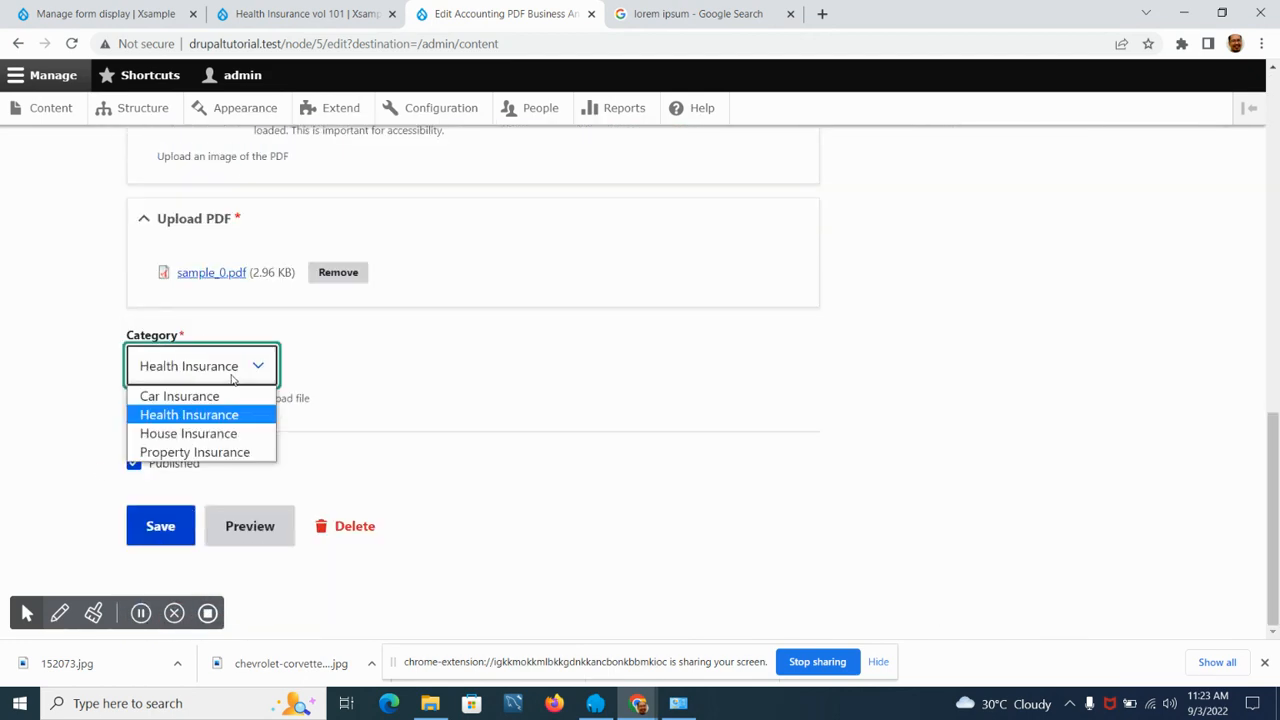
left_click(205, 455)
left_click(157, 542)
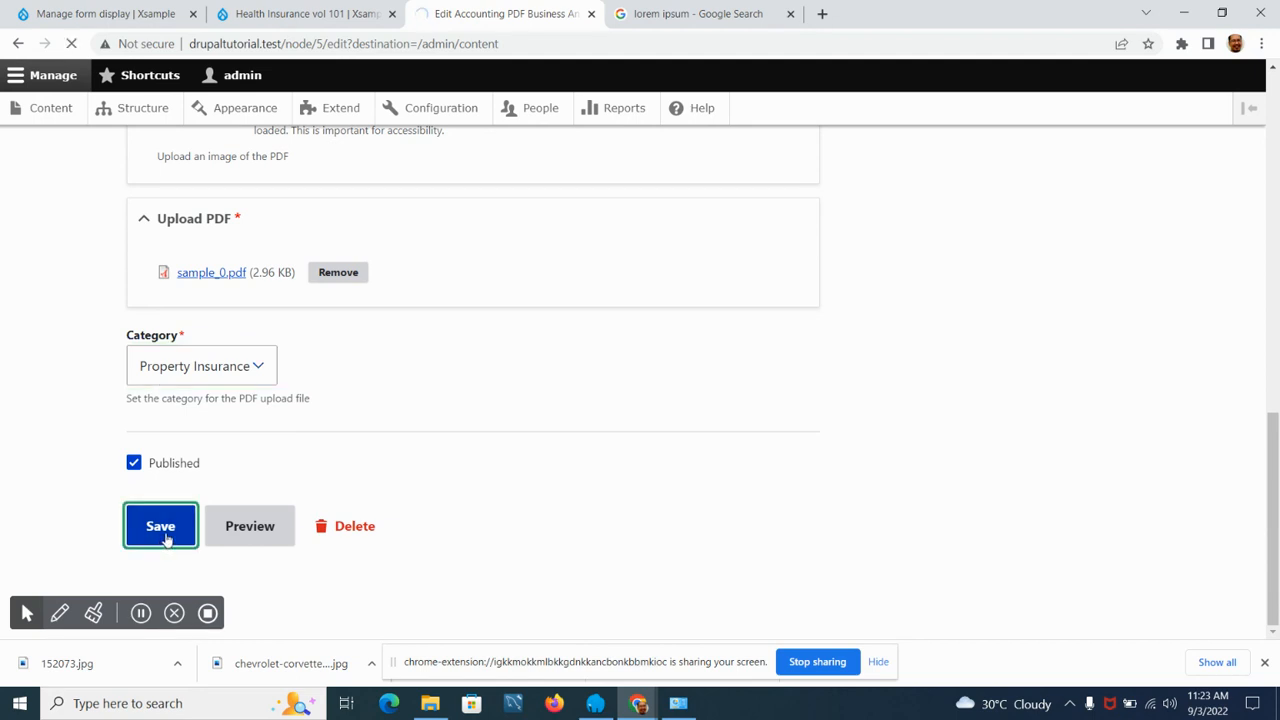
Look through the content list's titles, content types and update times after saving Business Analogy PDF.
scroll(172, 468, "down", 6)
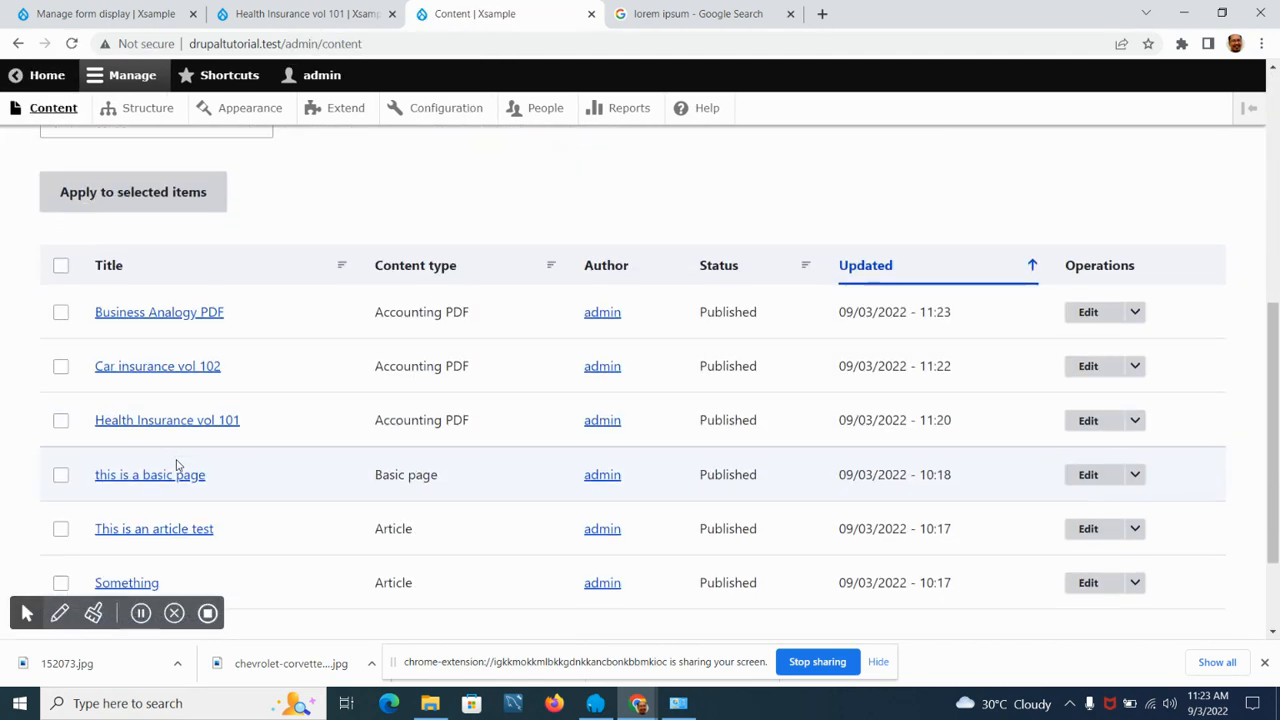
scroll(338, 377, "up", 2)
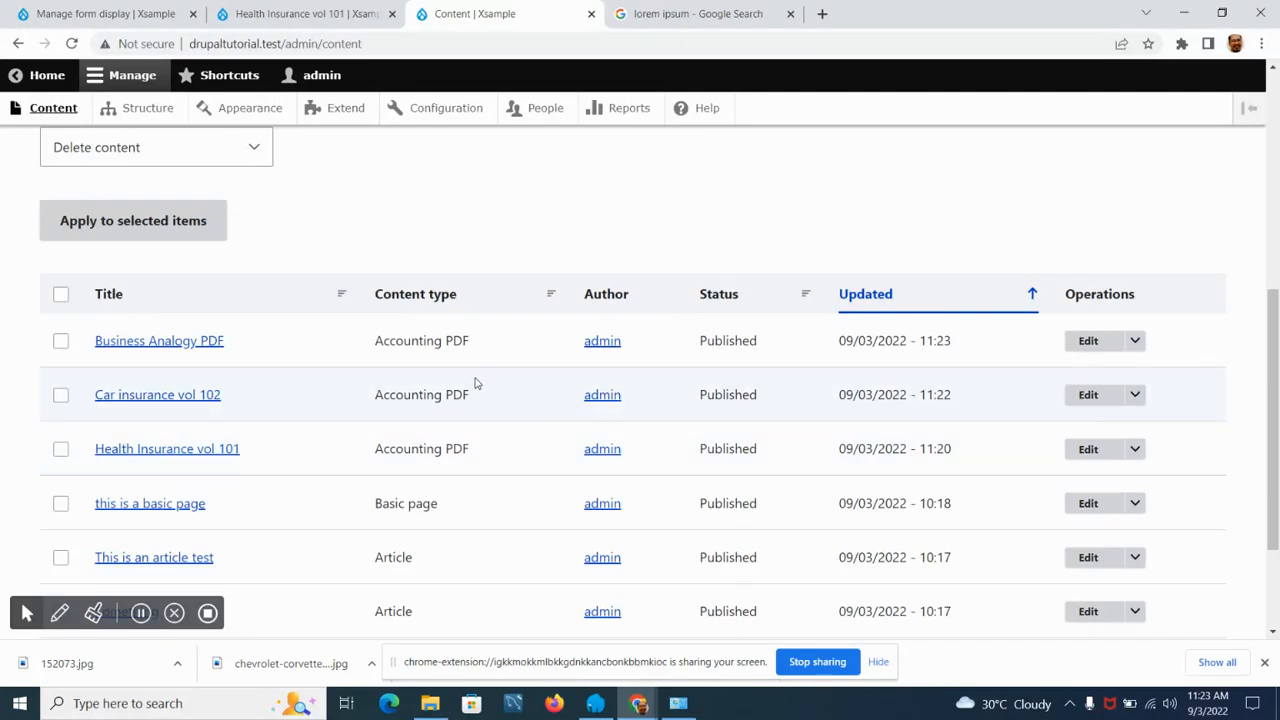
scroll(312, 310, "down", 1)
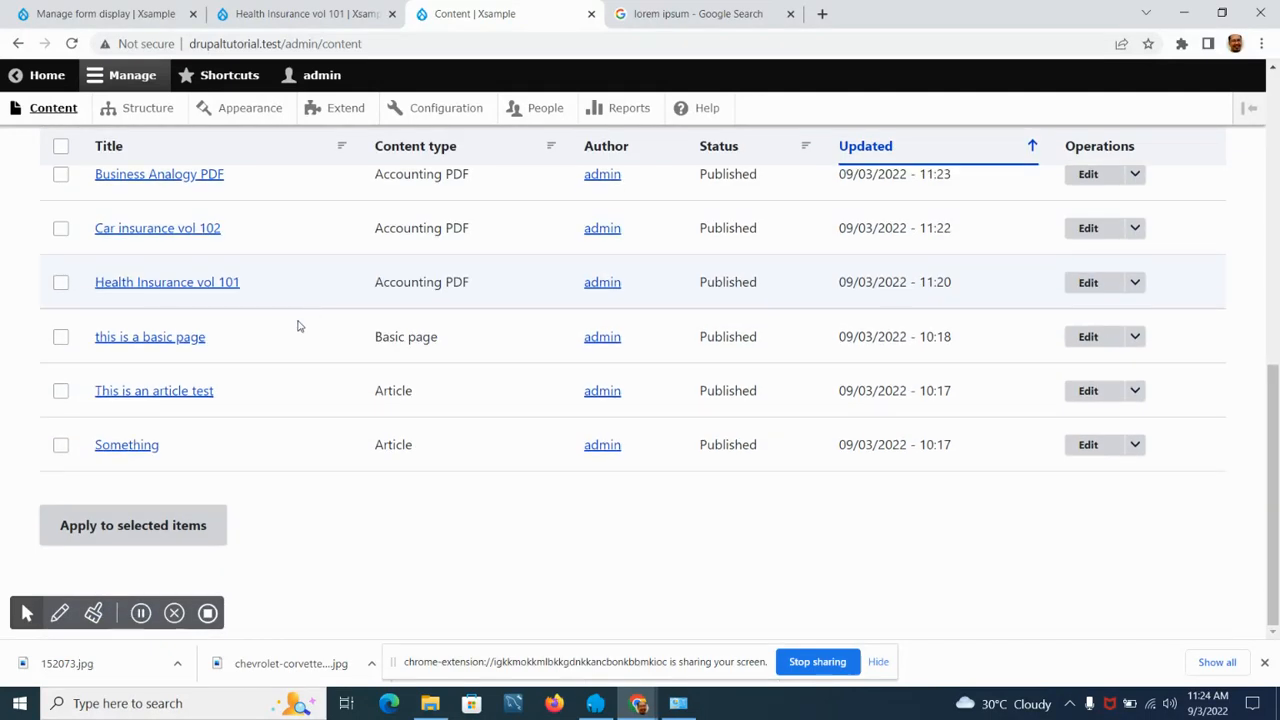
scroll(294, 409, "up", 2)
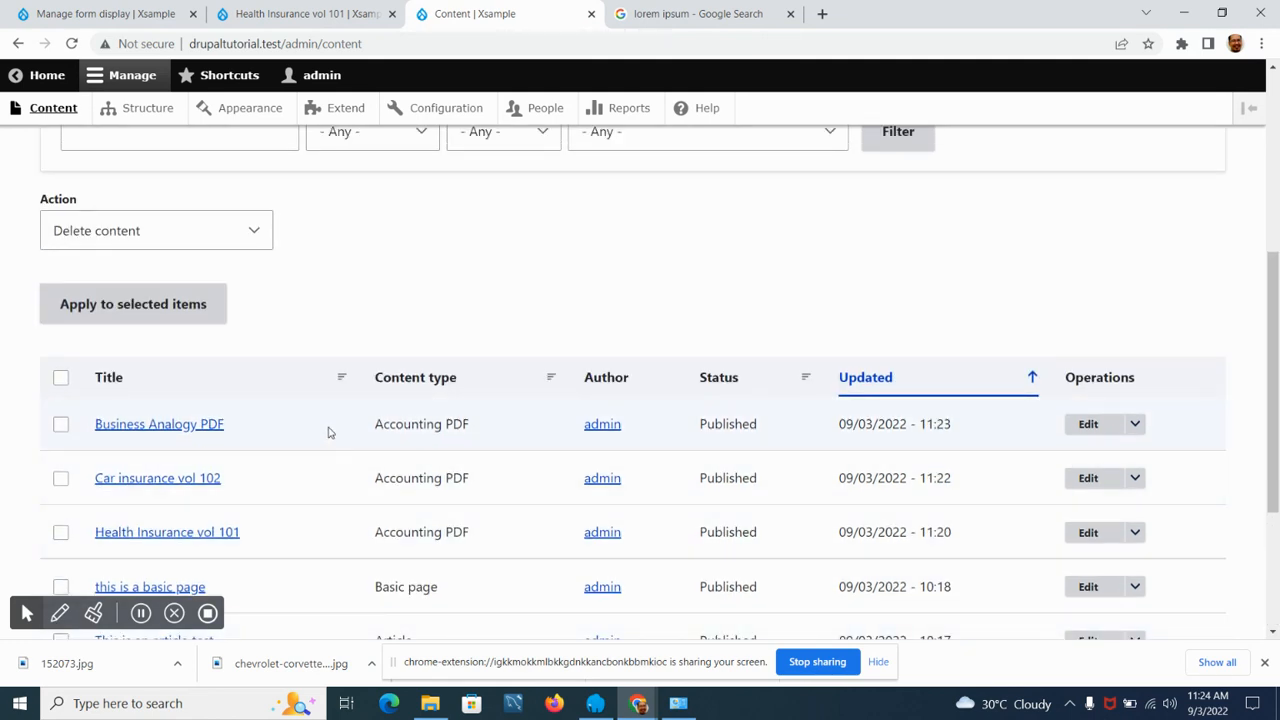
scroll(329, 432, "down", 2)
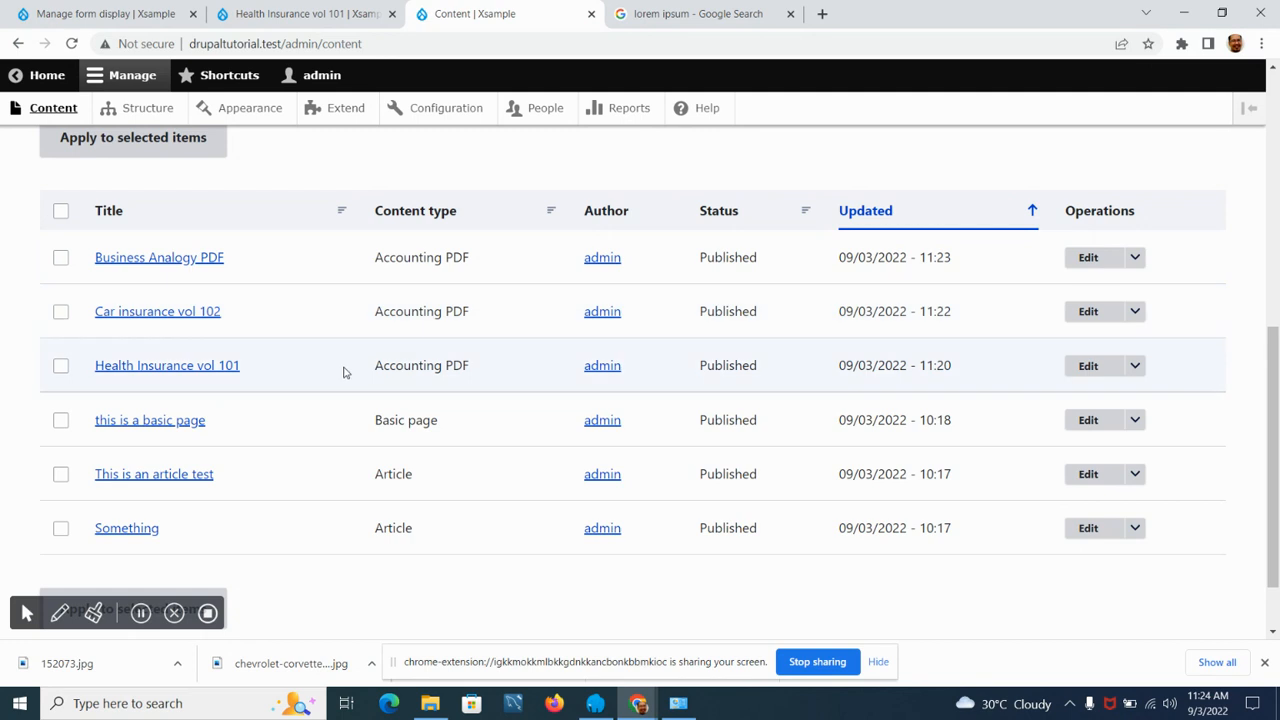
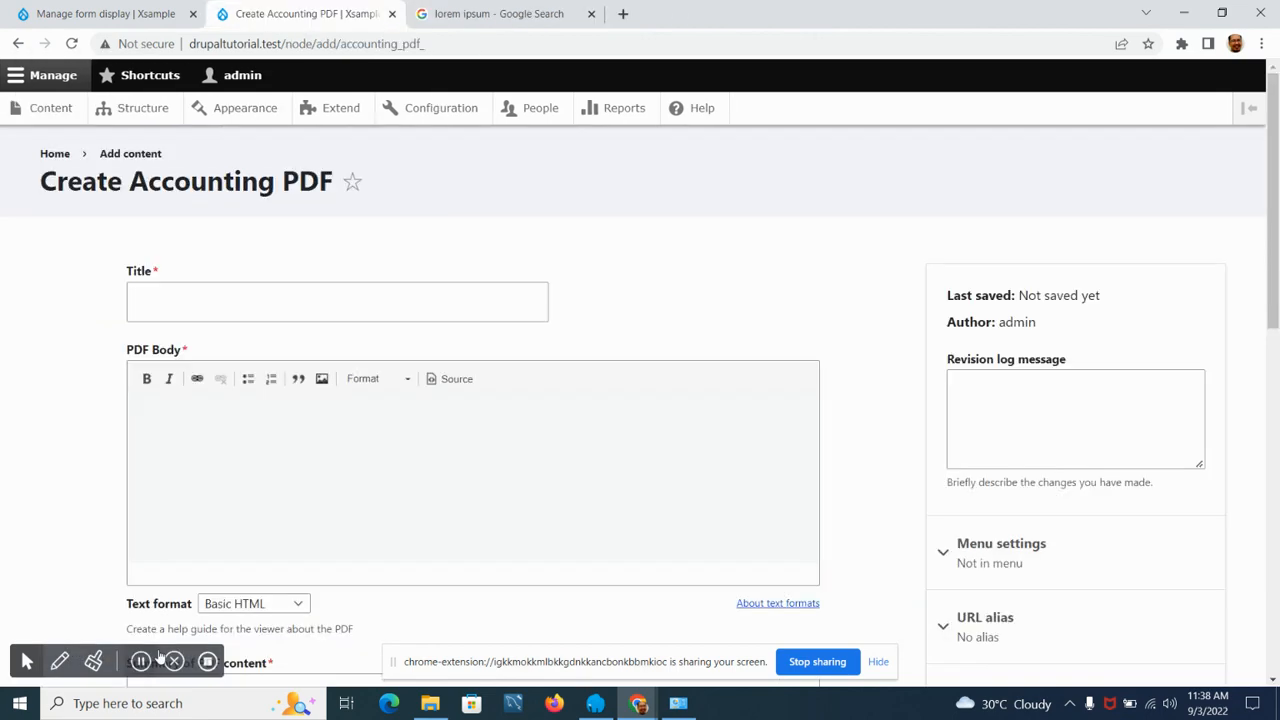
Open the content list from the Create Accounting PDF form and examine the health, car and house insurance PDFs listed there.
scroll(77, 434, "down", 4)
scroll(280, 256, "up", 4)
left_click(50, 109)
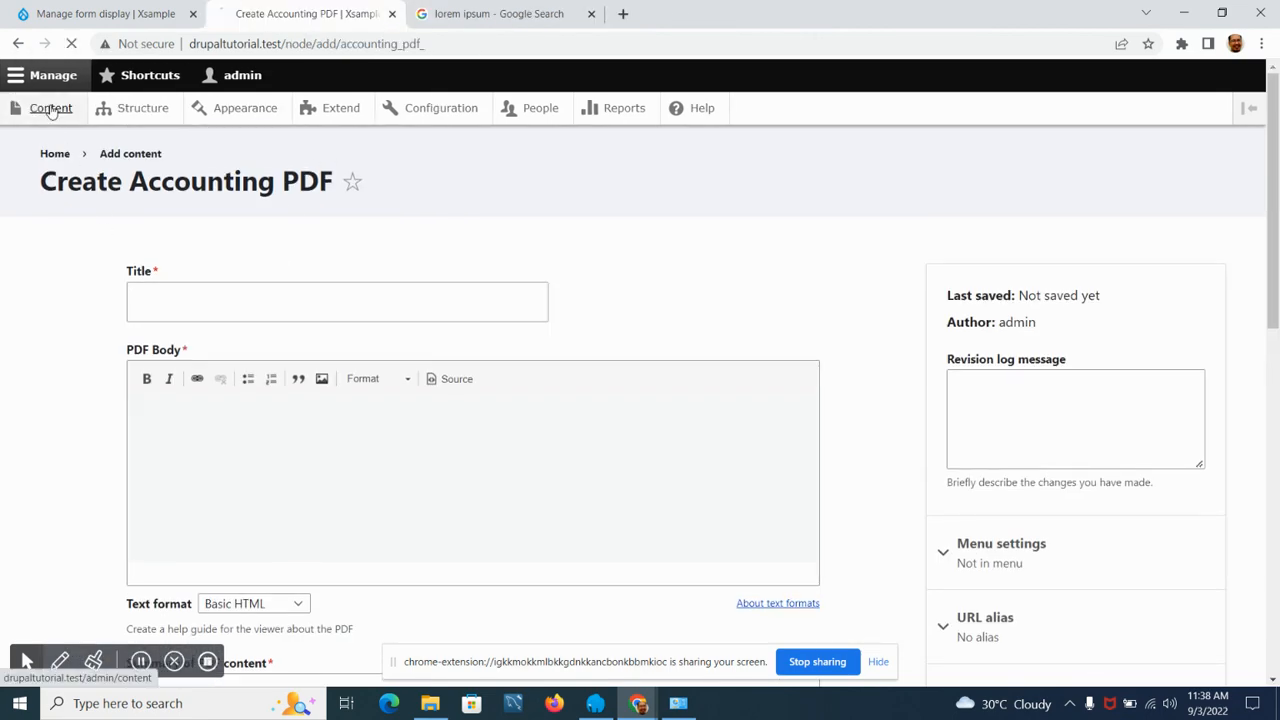
scroll(43, 358, "down", 3)
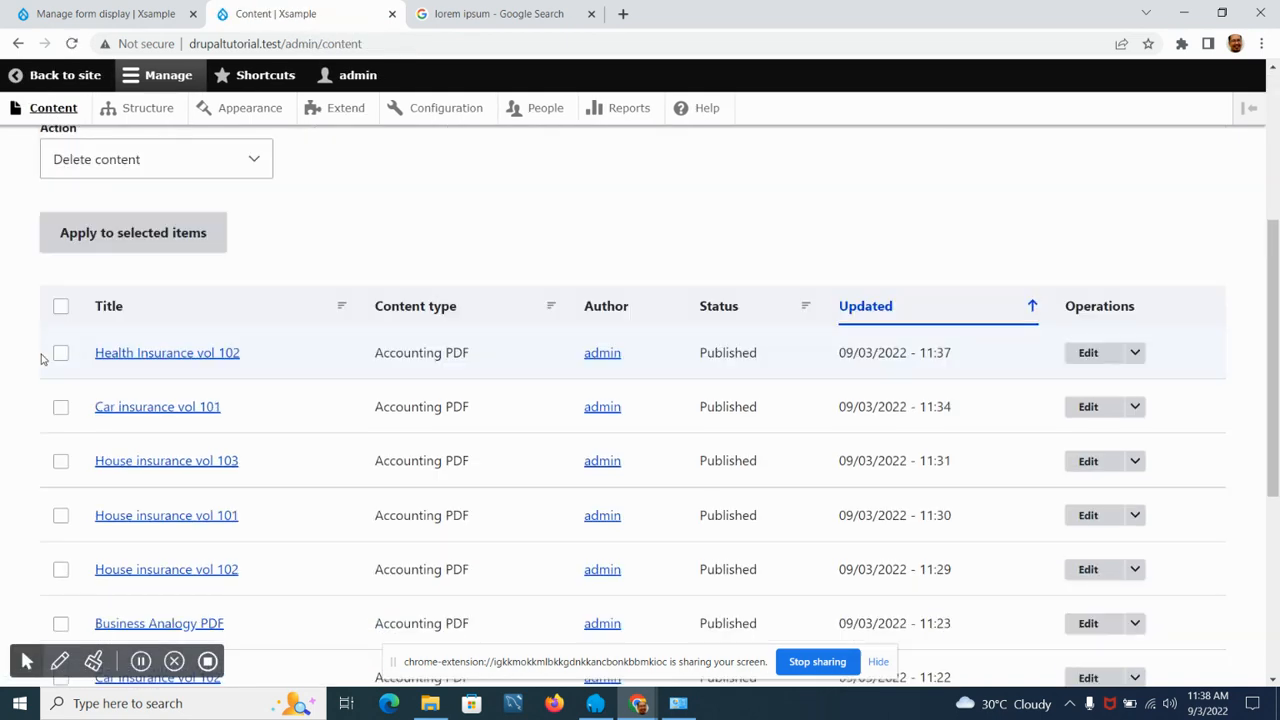
scroll(46, 373, "down", 2)
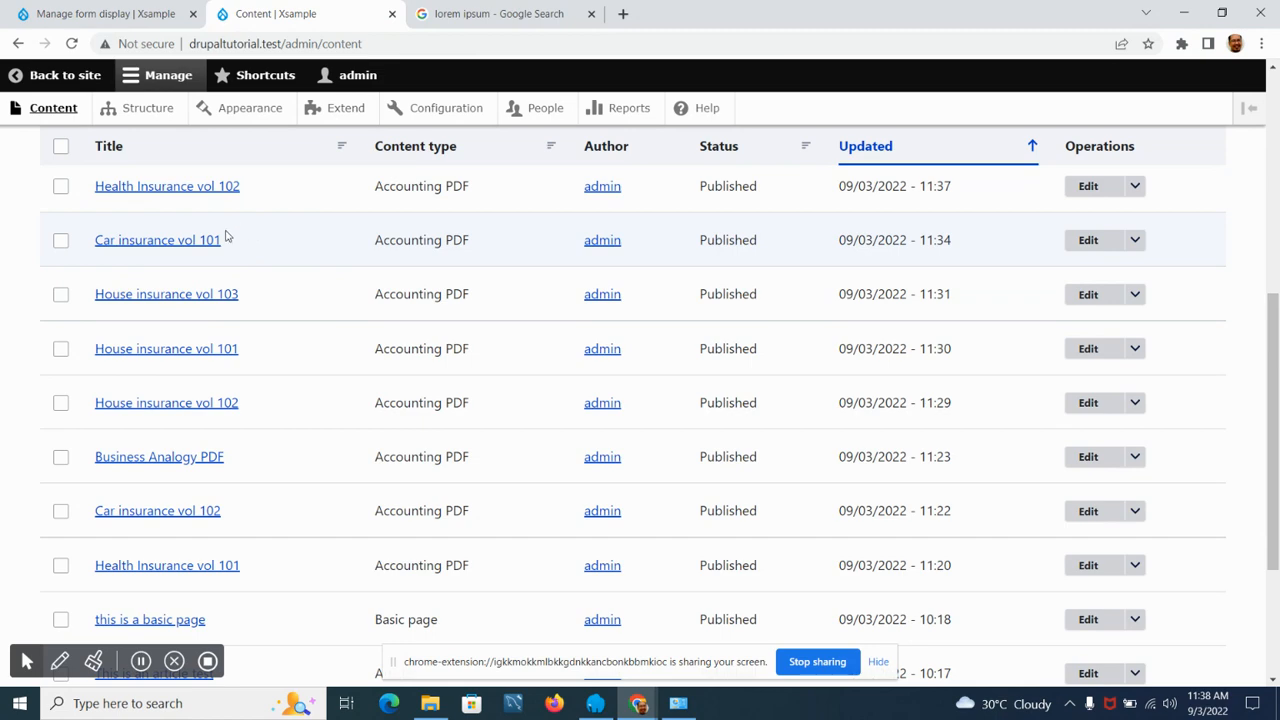
scroll(275, 294, "down", 2)
scroll(265, 310, "up", 2)
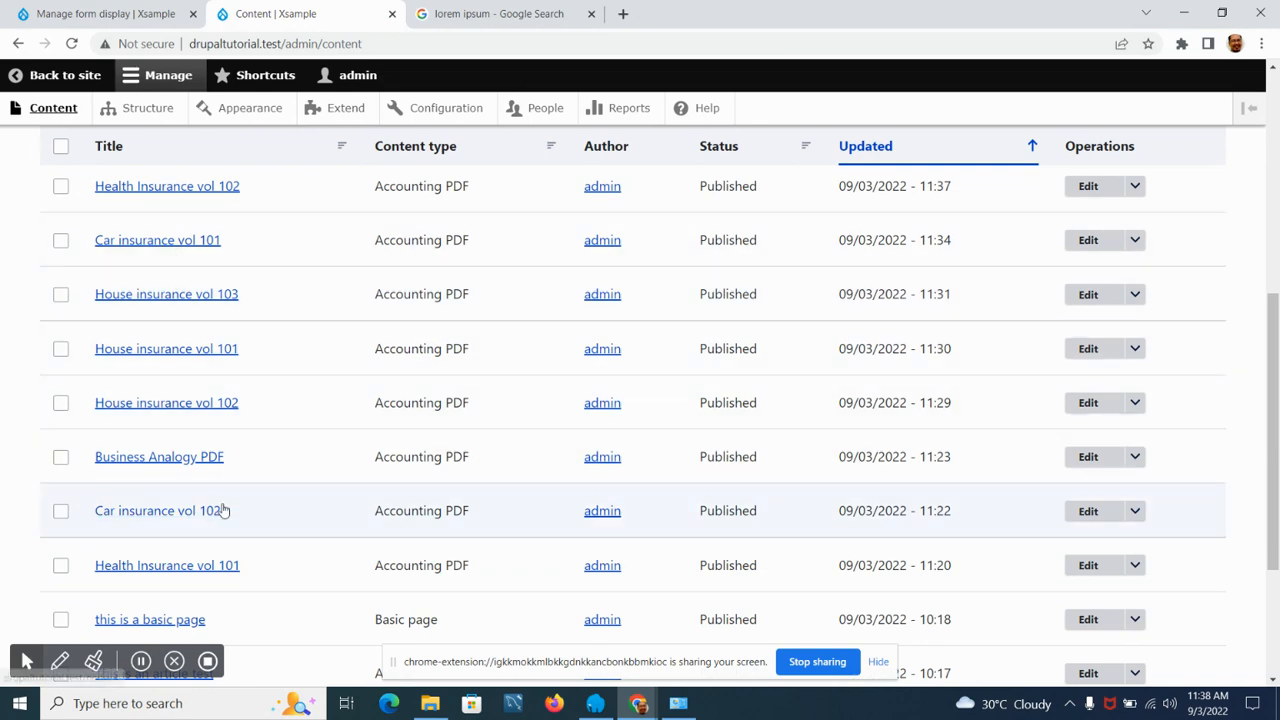
scroll(257, 450, "down", 2)
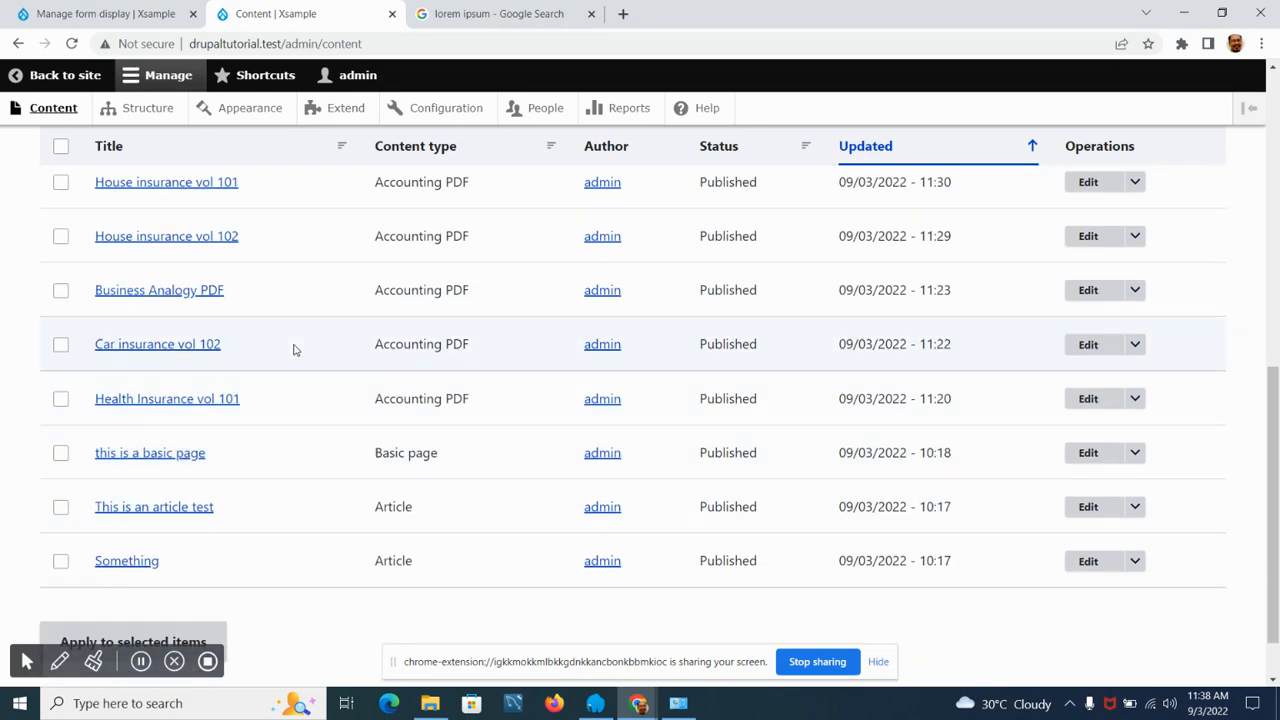
scroll(291, 348, "up", 3)
scroll(323, 354, "down", 3)
scroll(320, 380, "down", 1)
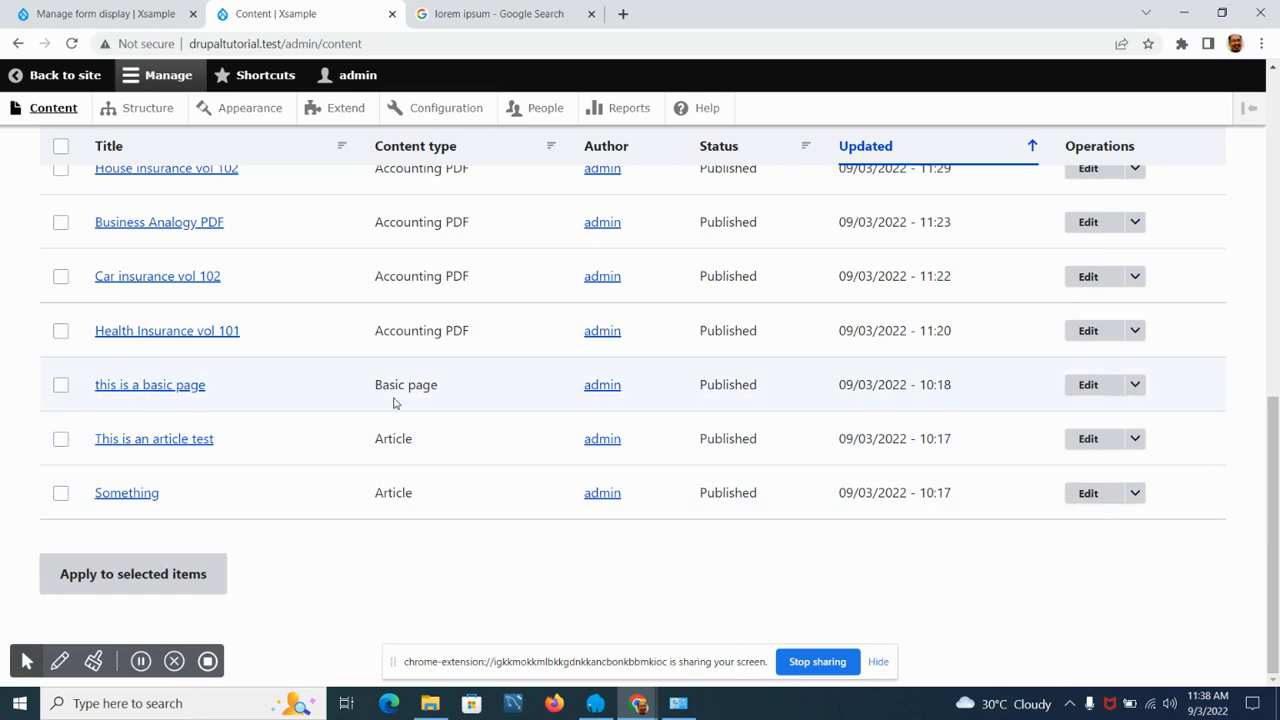
scroll(300, 372, "up", 3)
scroll(296, 365, "down", 3)
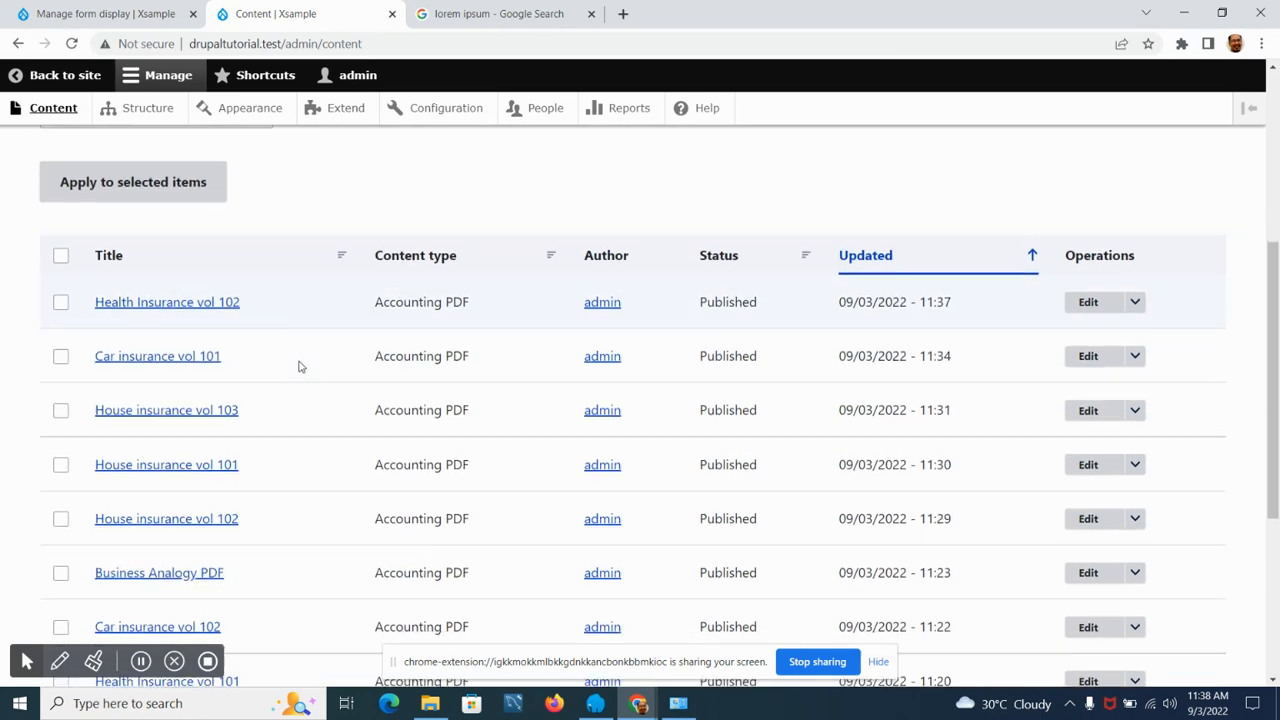
scroll(291, 365, "up", 4)
scroll(291, 365, "down", 4)
scroll(291, 363, "up", 5)
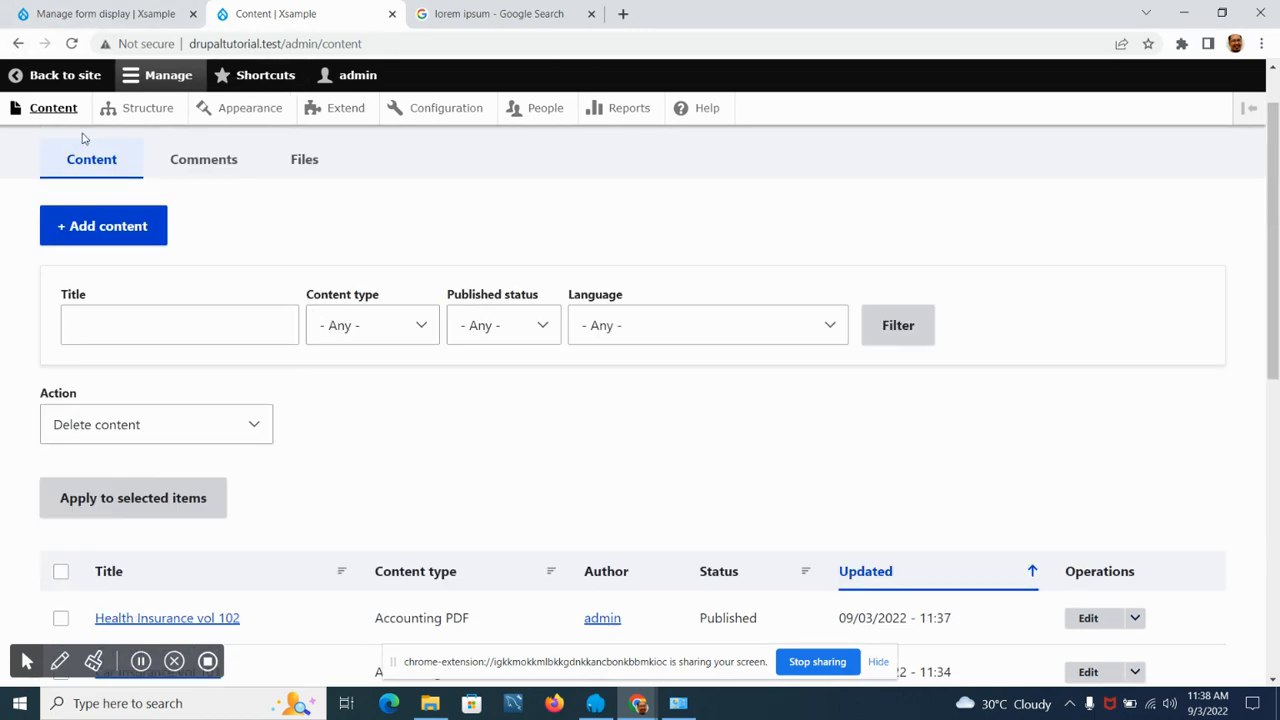
Open the site in a separate browser tab and go to the Xsample home page.
right_click(62, 82)
left_click(135, 94)
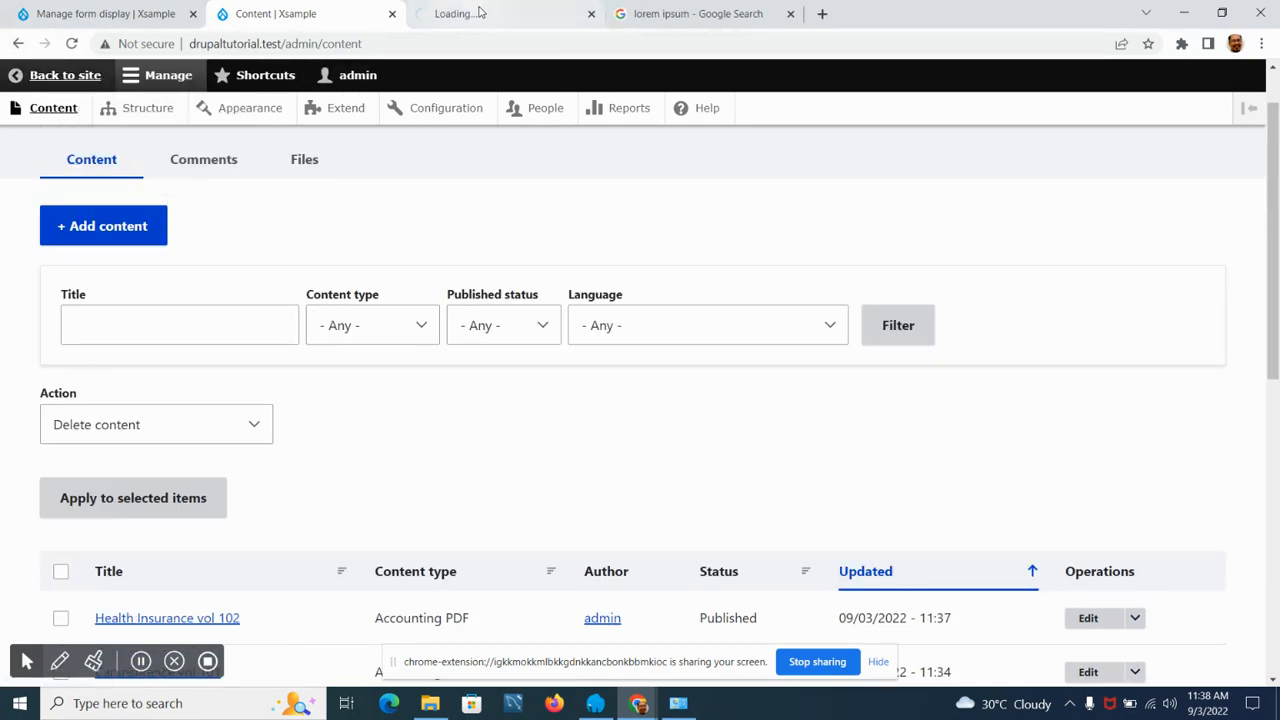
left_click(492, 13)
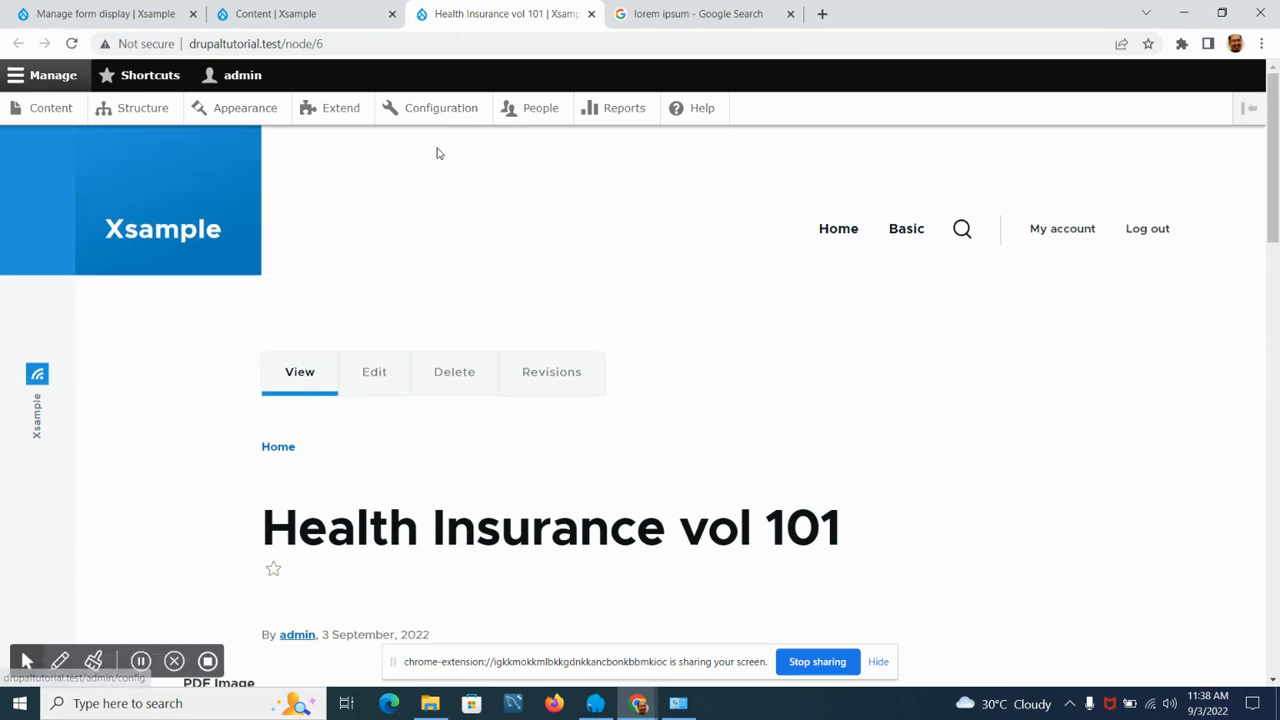
left_click(157, 232)
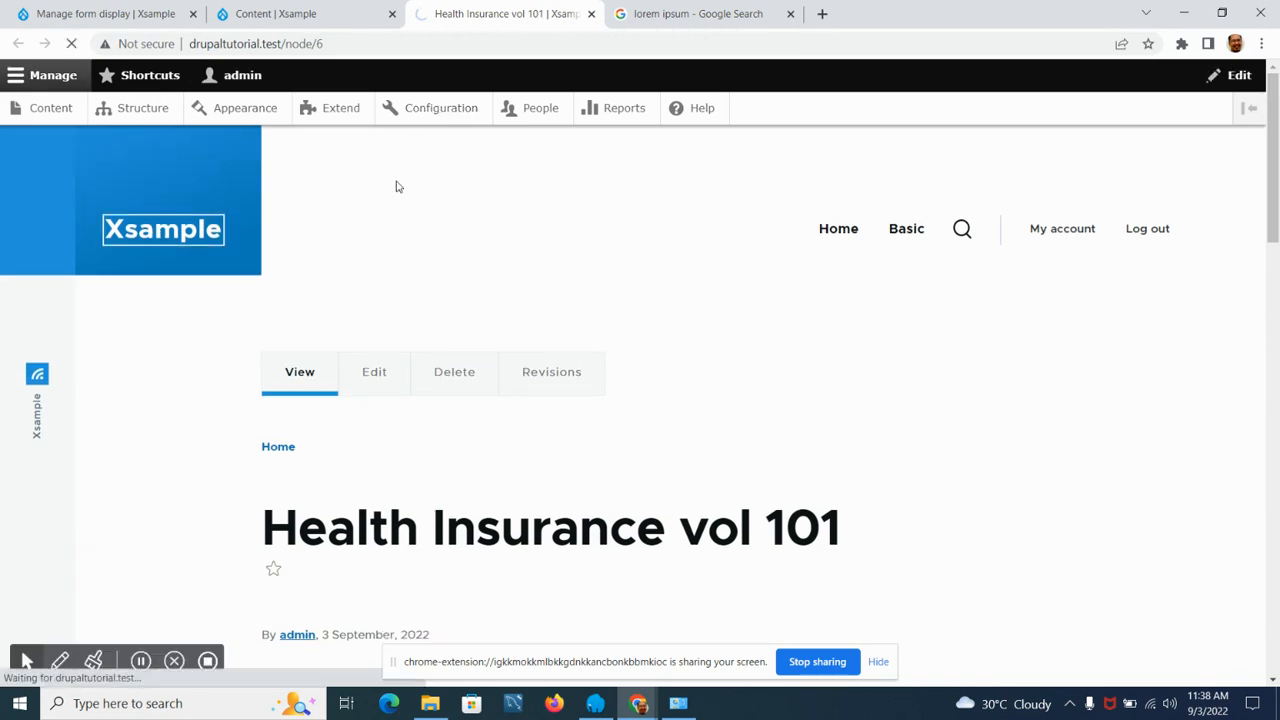
Examine the home page listing of articles and Accounting PDFs, highlighting the summary text under Health Insurance vol 102.
scroll(340, 260, "down", 10)
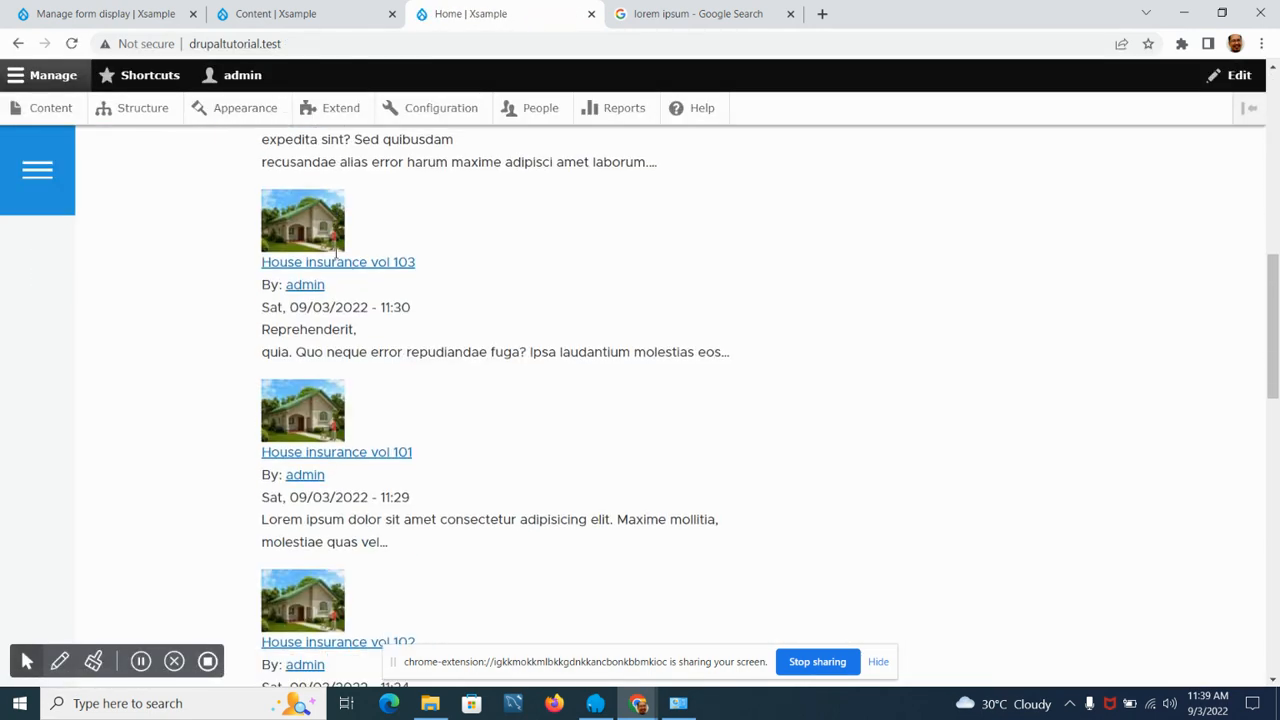
scroll(336, 252, "down", 6)
scroll(334, 254, "up", 5)
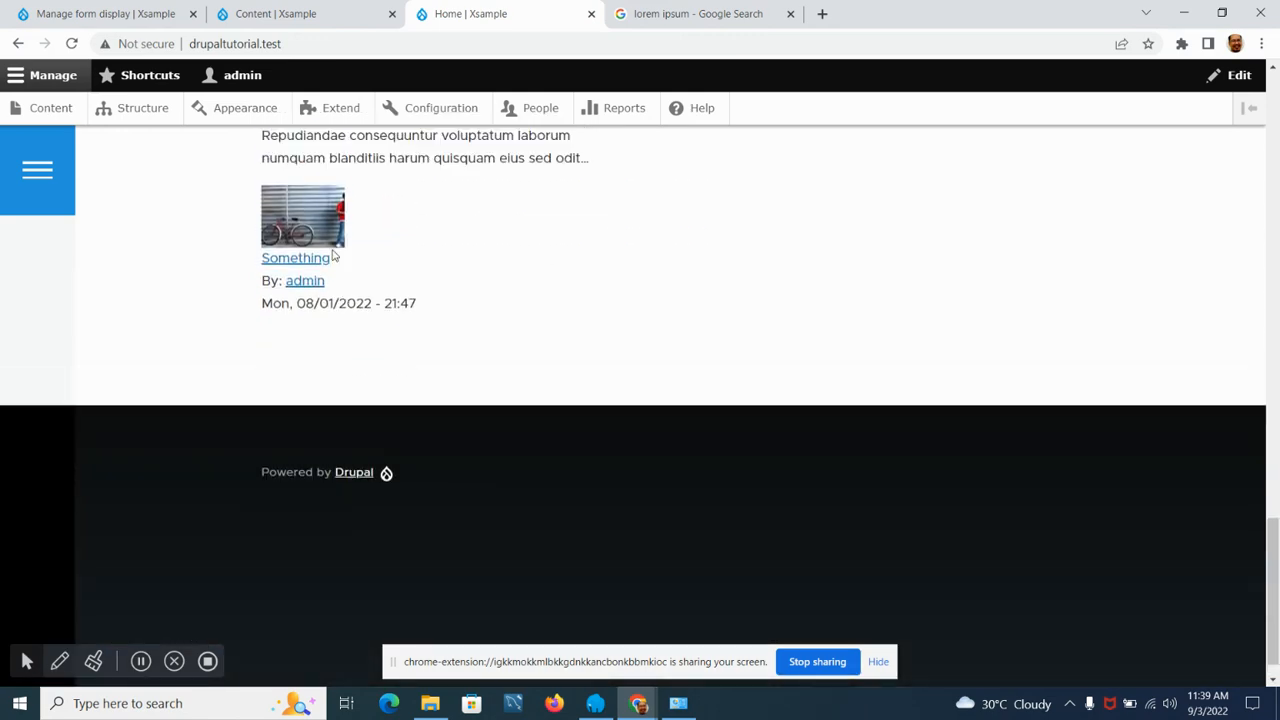
scroll(334, 255, "up", 10)
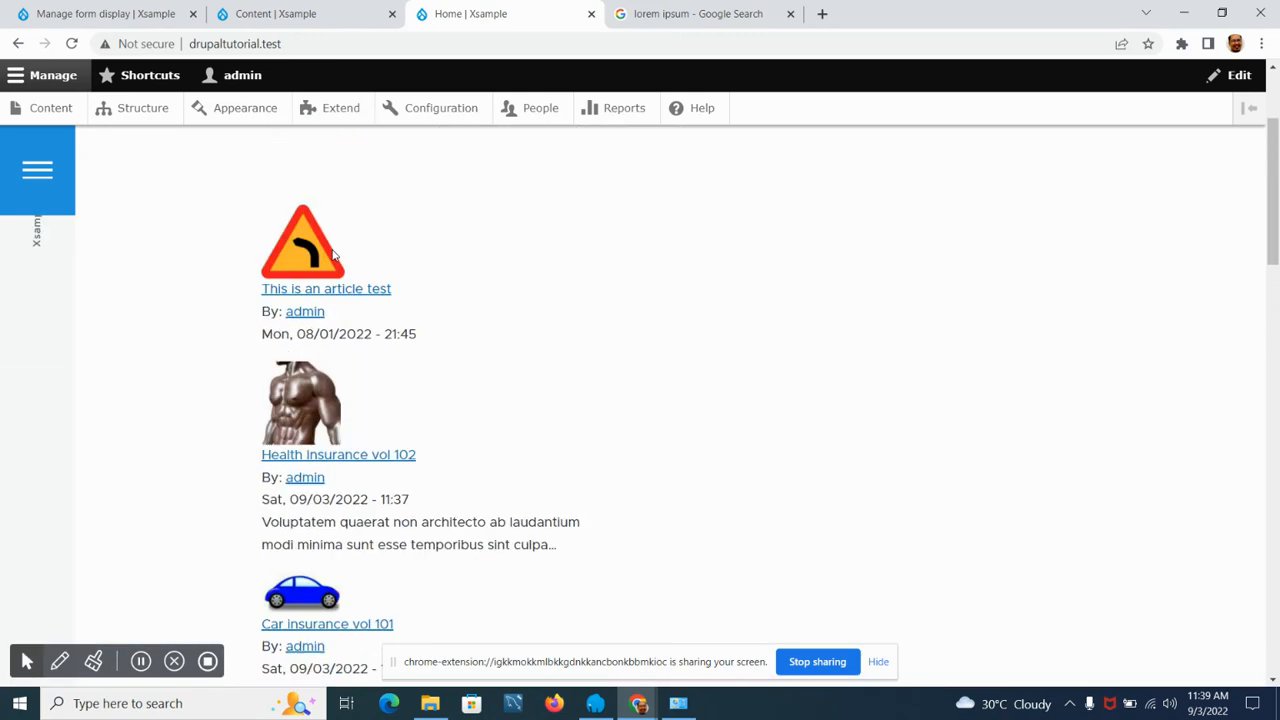
scroll(335, 255, "down", 12)
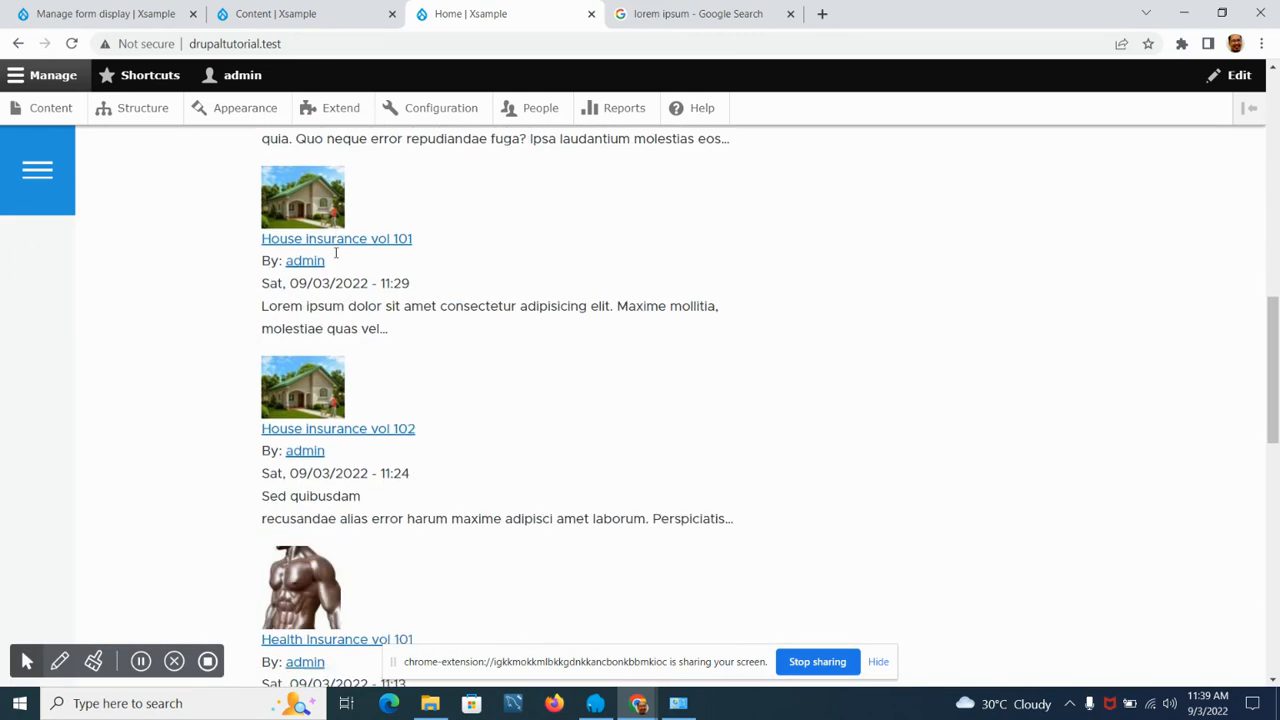
scroll(336, 258, "down", 8)
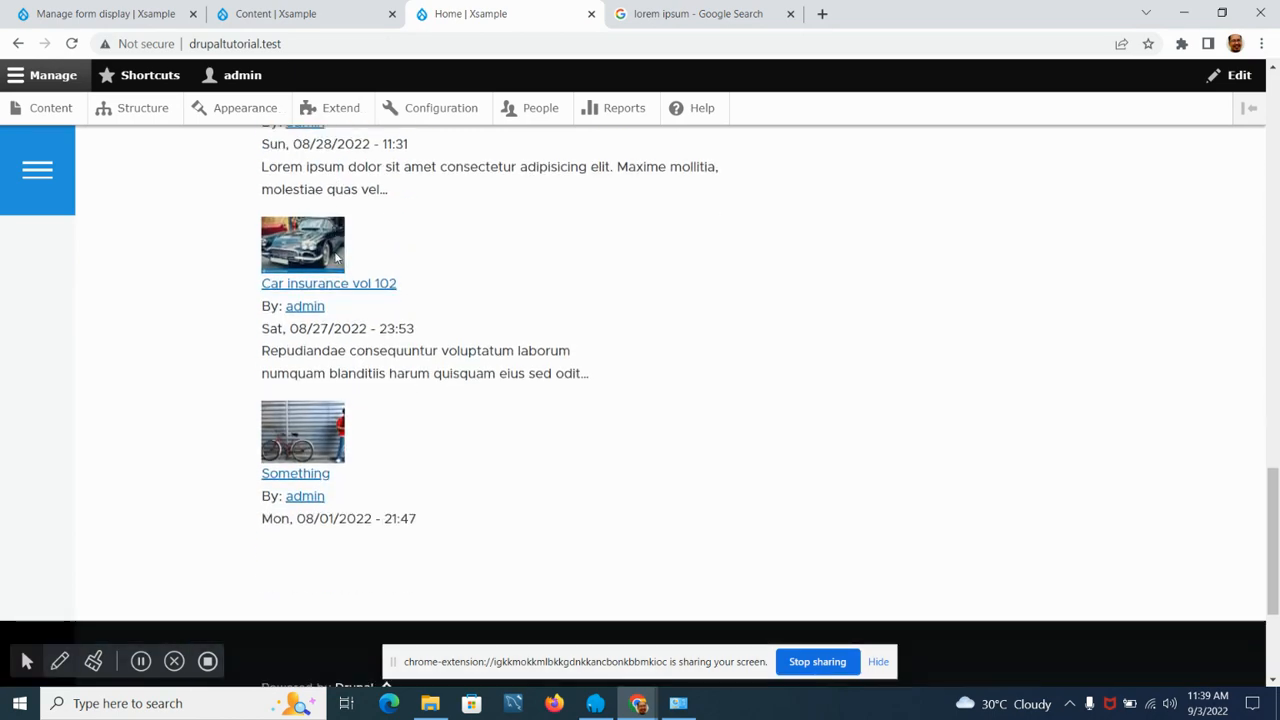
scroll(336, 258, "up", 15)
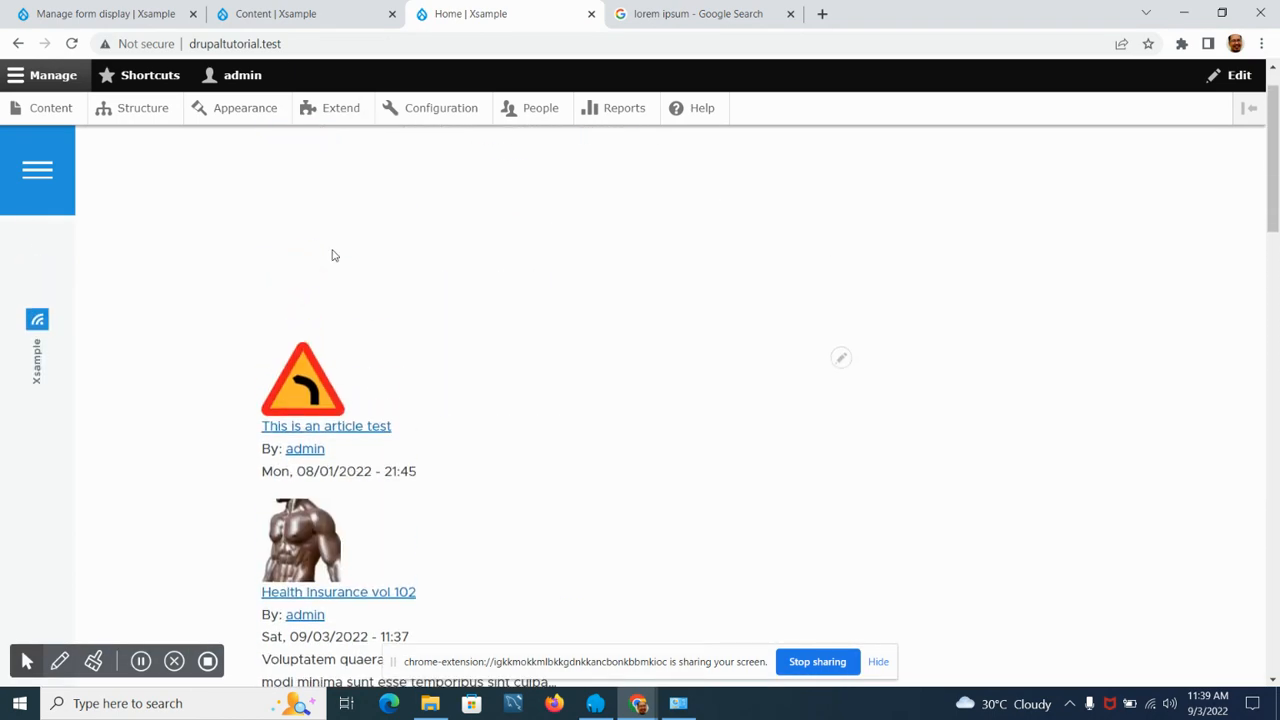
scroll(333, 256, "down", 2)
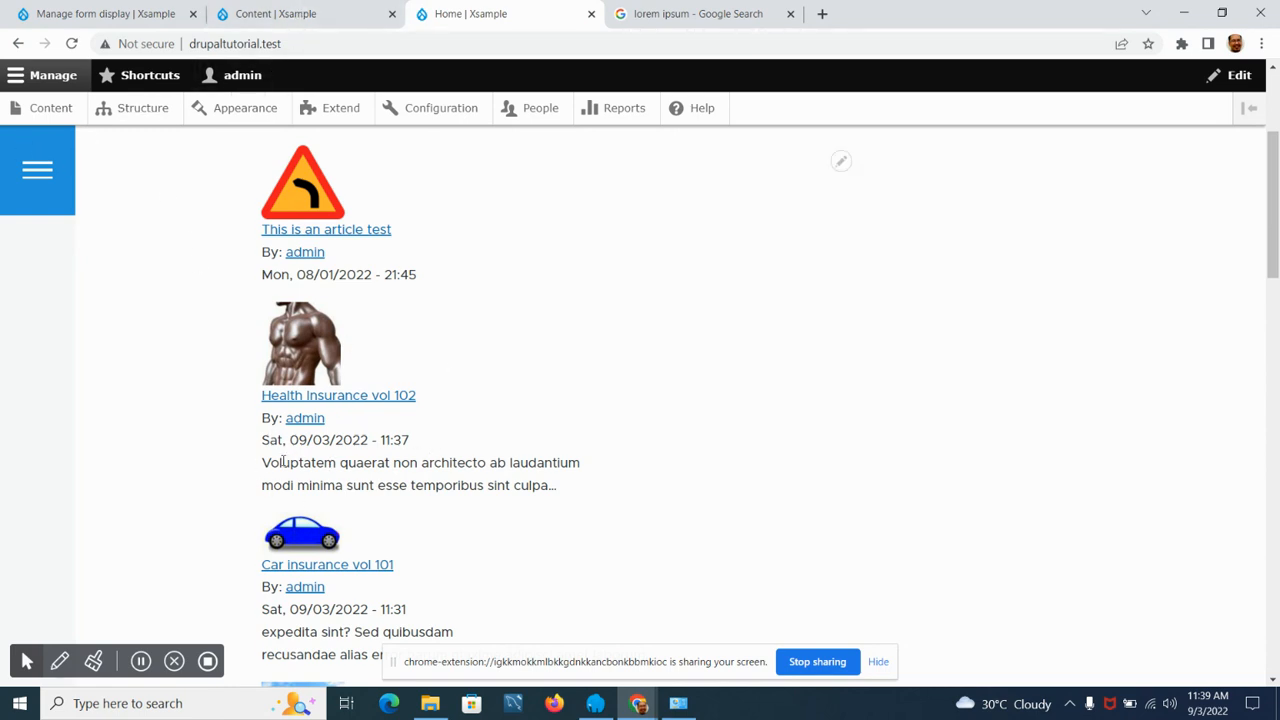
mouse_move(285, 463)
left_mouse_down()
mouse_move(478, 463)
mouse_move(584, 488)
left_mouse_up()
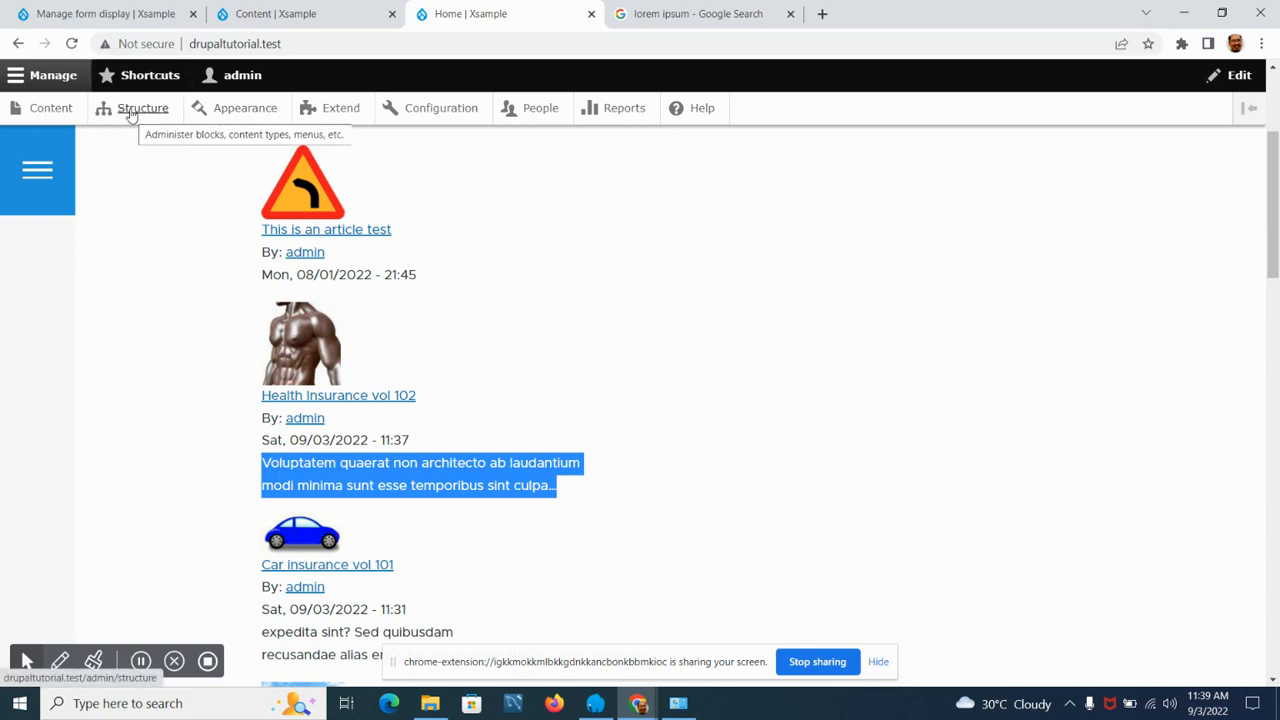
Go to the site's Views list, check the home page again, and open the Frontpage view for editing.
key("ctrl+shift+Tab")
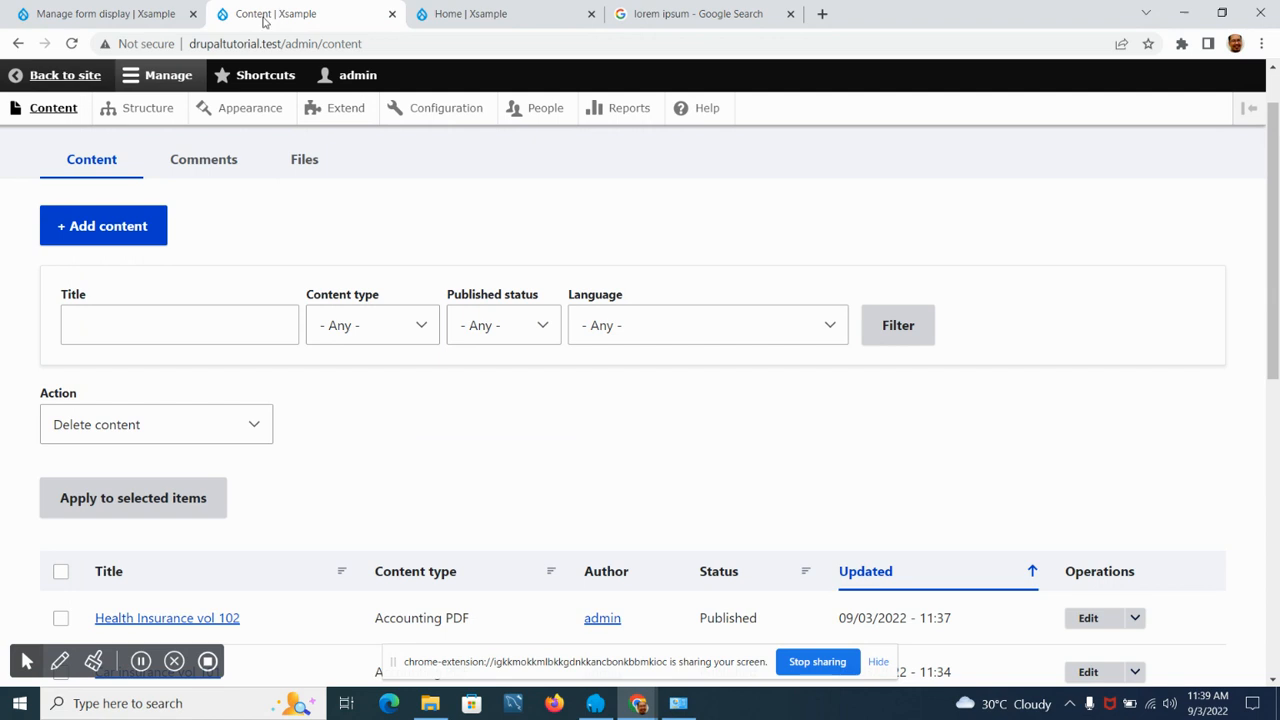
left_click(140, 110)
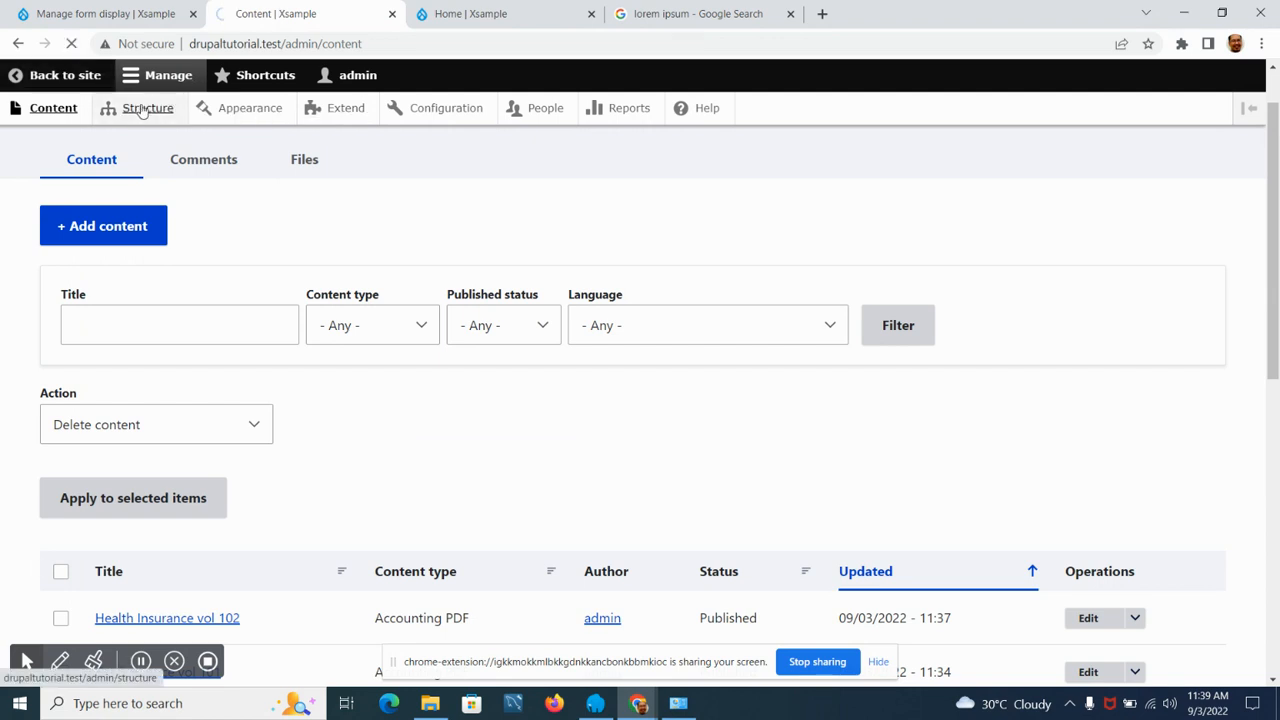
scroll(142, 446, "down", 3)
left_click(112, 548)
left_click(520, 15)
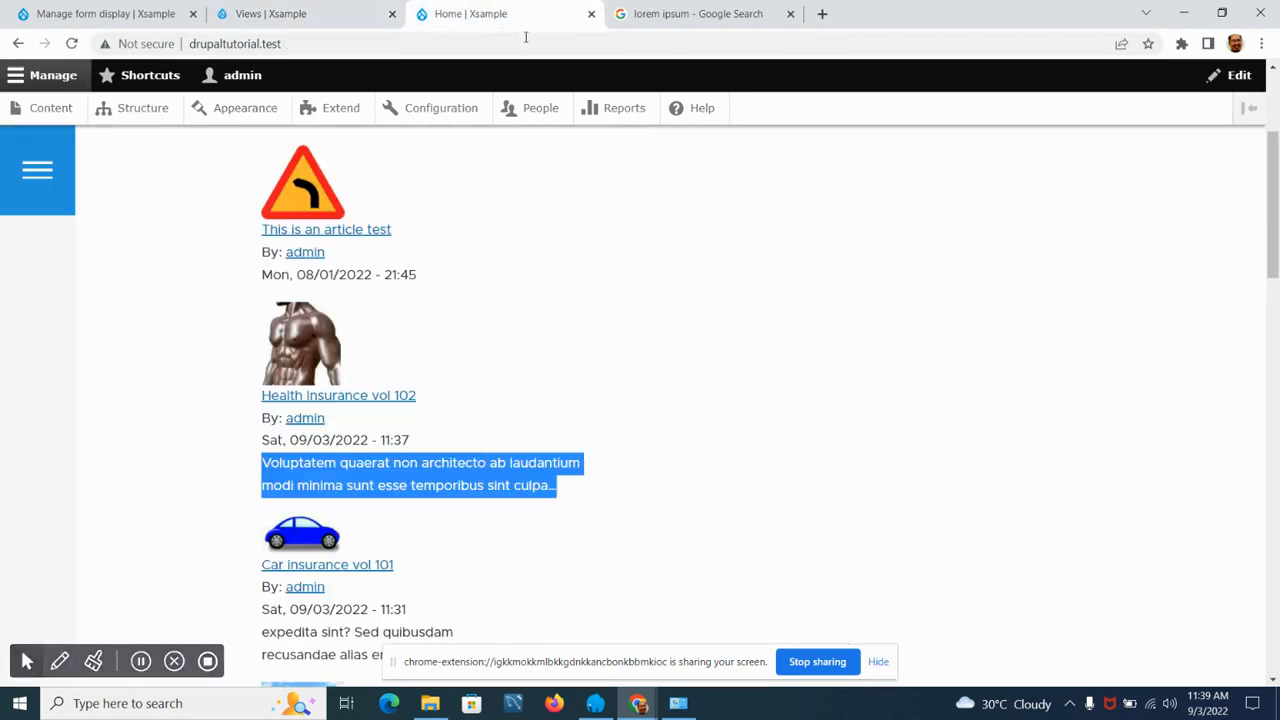
scroll(245, 414, "up", 1)
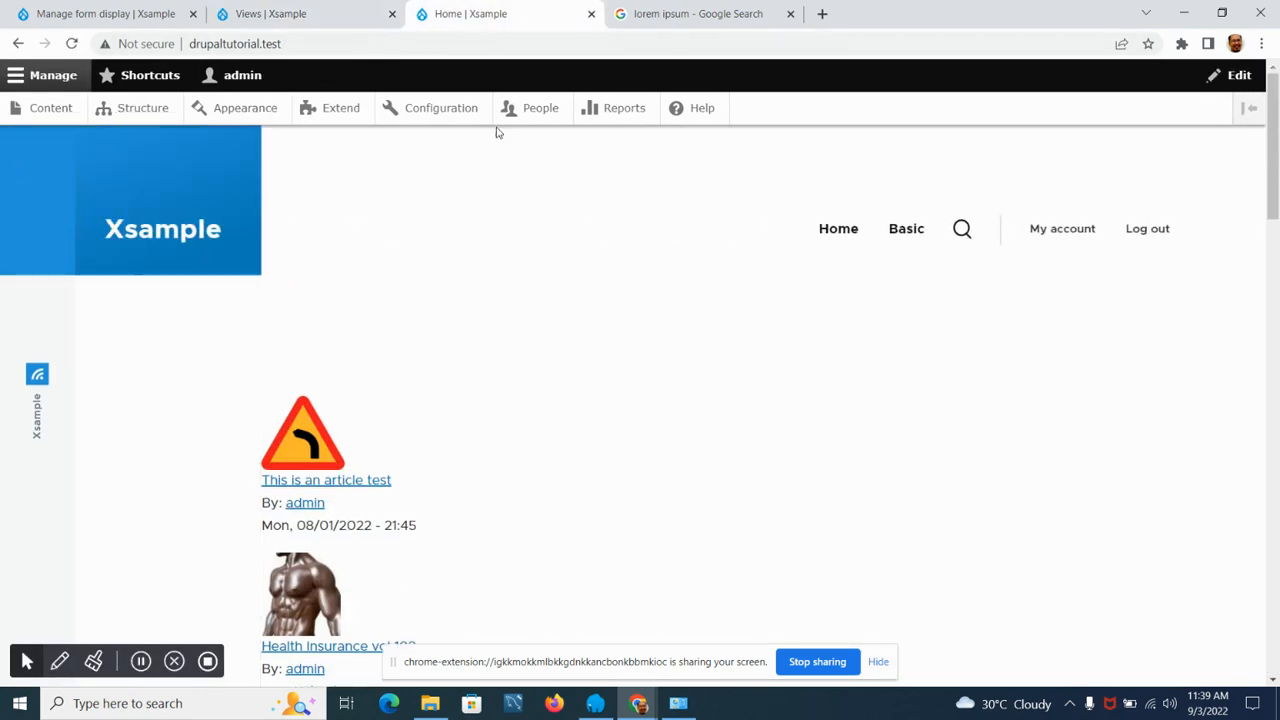
left_click(297, 12)
scroll(183, 352, "down", 3)
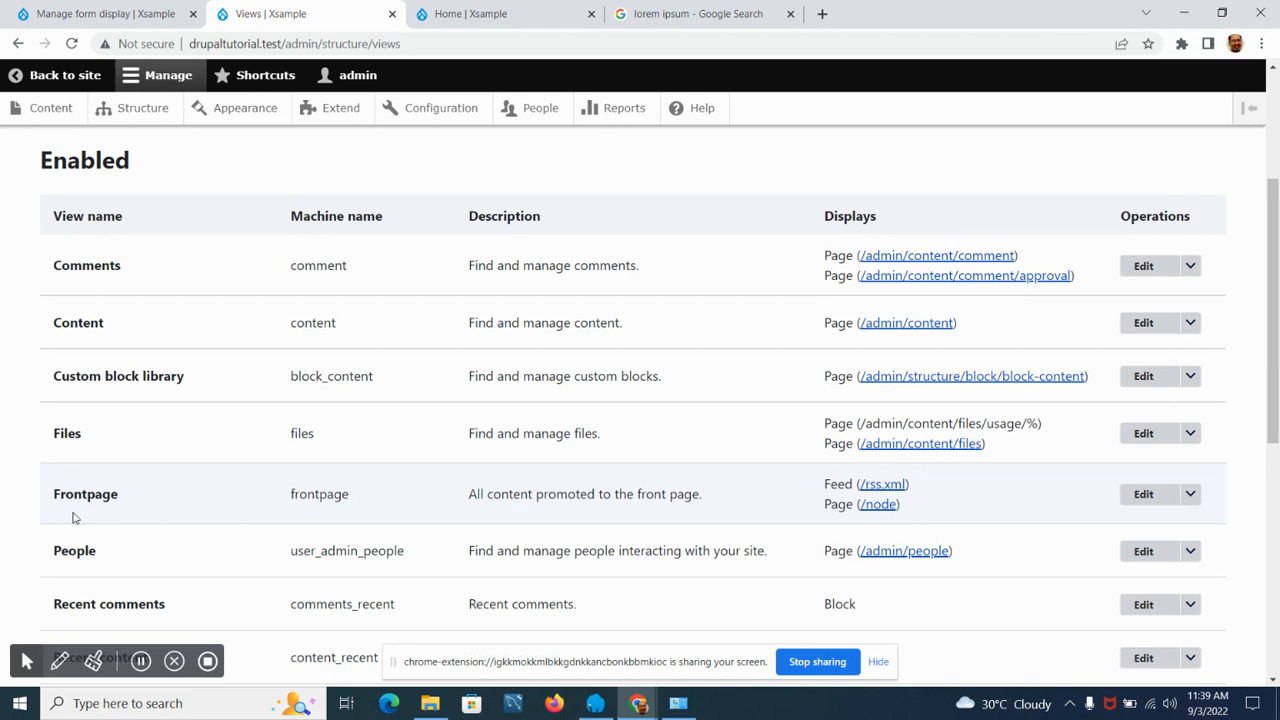
left_click(1142, 497)
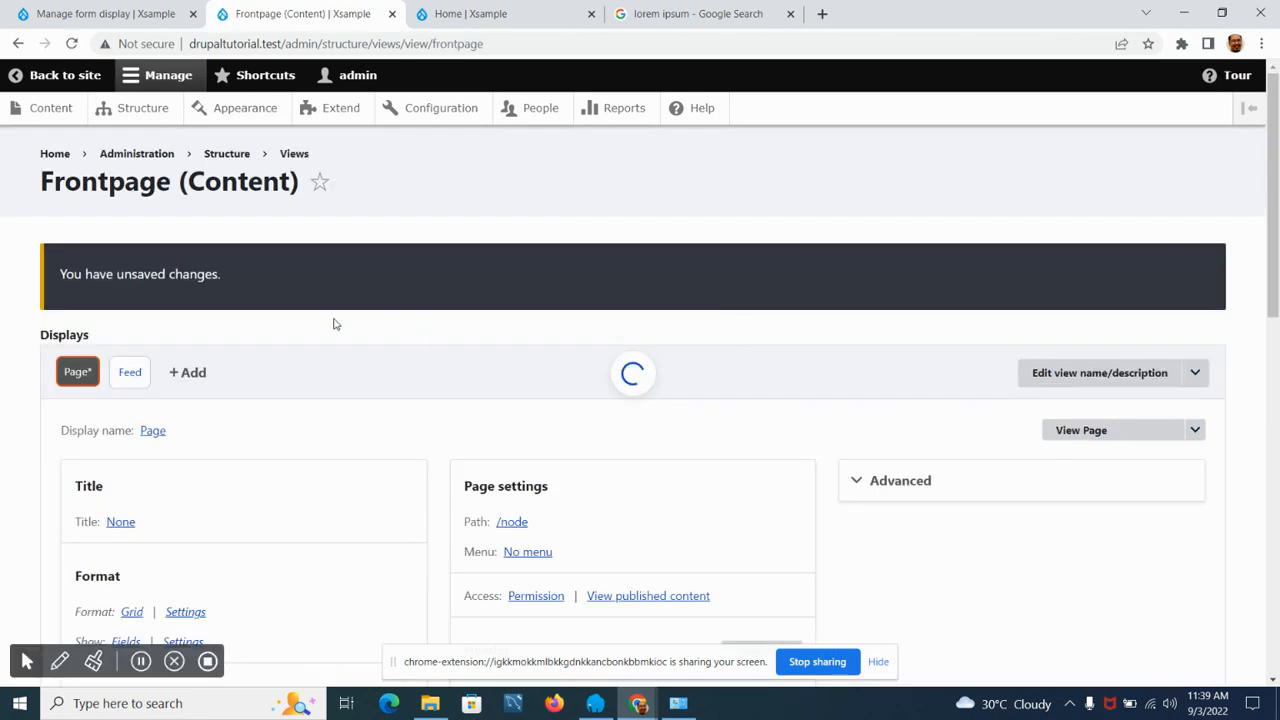
Examine the Frontpage view's fields, filter criteria, sort criteria and preview messages.
scroll(293, 318, "down", 3)
scroll(238, 325, "down", 8)
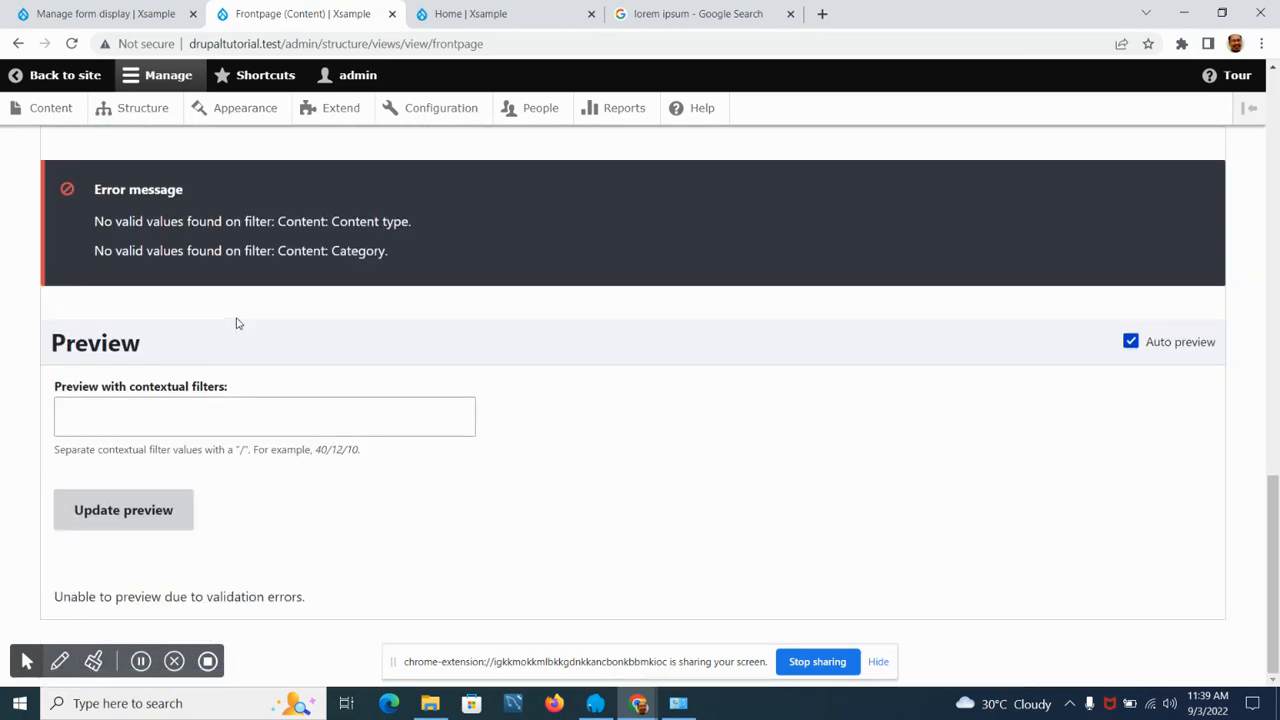
scroll(238, 323, "up", 5)
scroll(283, 323, "down", 3)
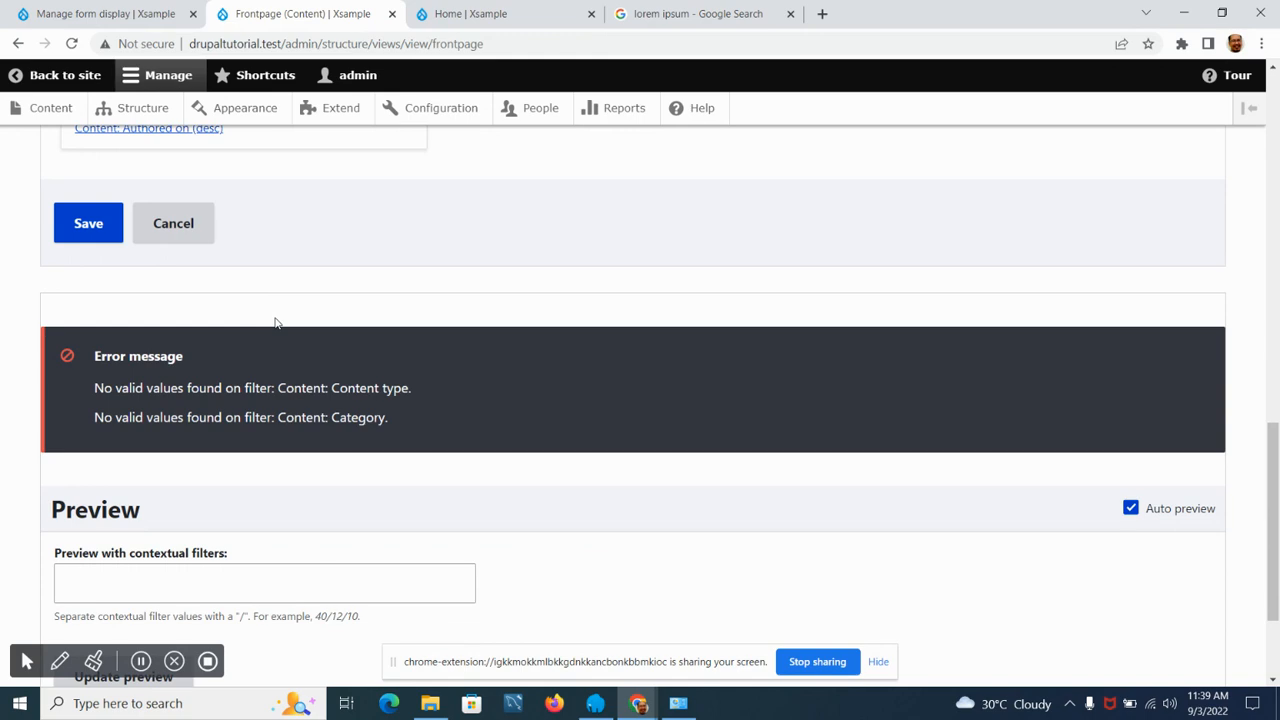
scroll(287, 325, "up", 4)
scroll(287, 322, "down", 2)
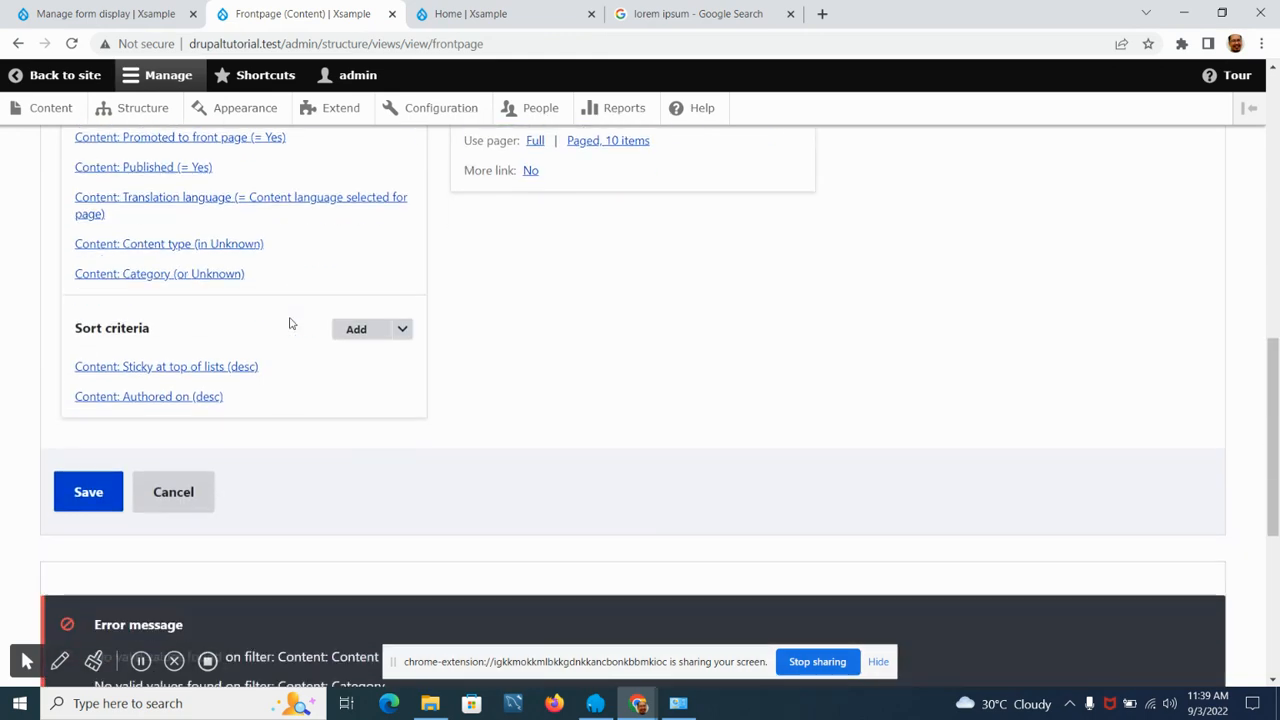
scroll(286, 315, "up", 6)
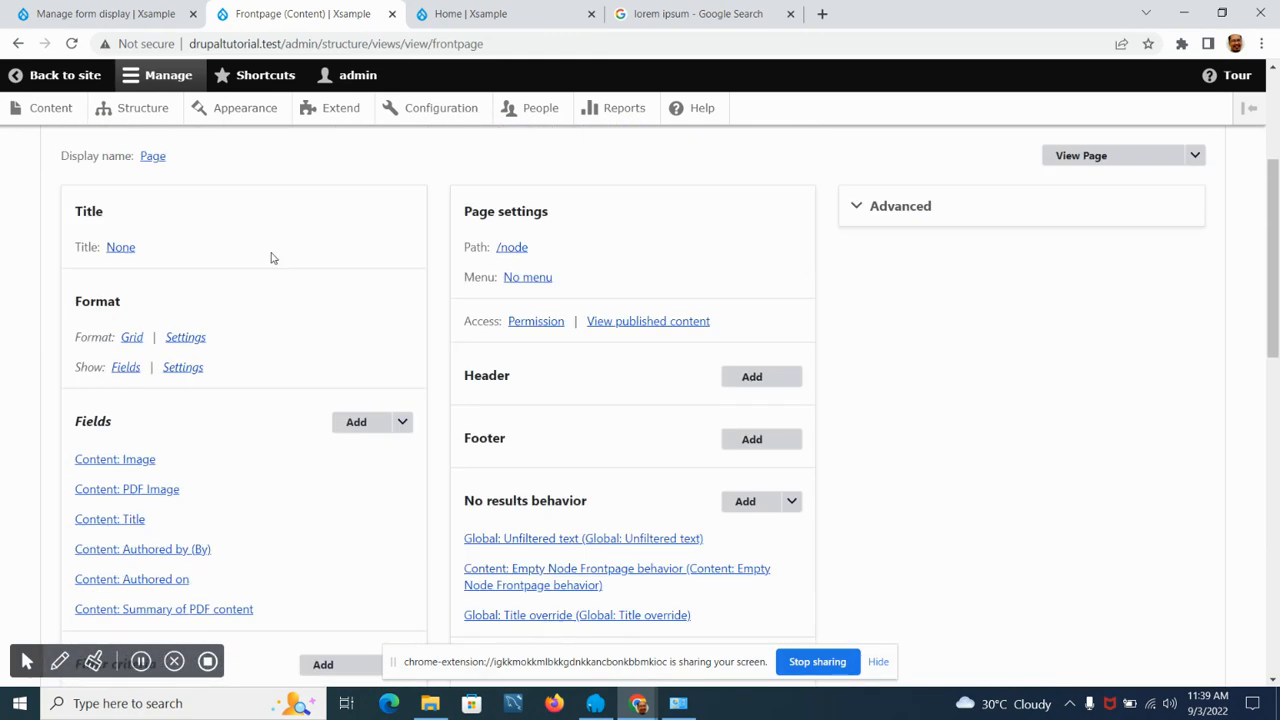
Check the Frontpage view's Content type and Category filters against its error messages, and refresh the preview.
scroll(270, 258, "down", 2)
scroll(268, 258, "down", 2)
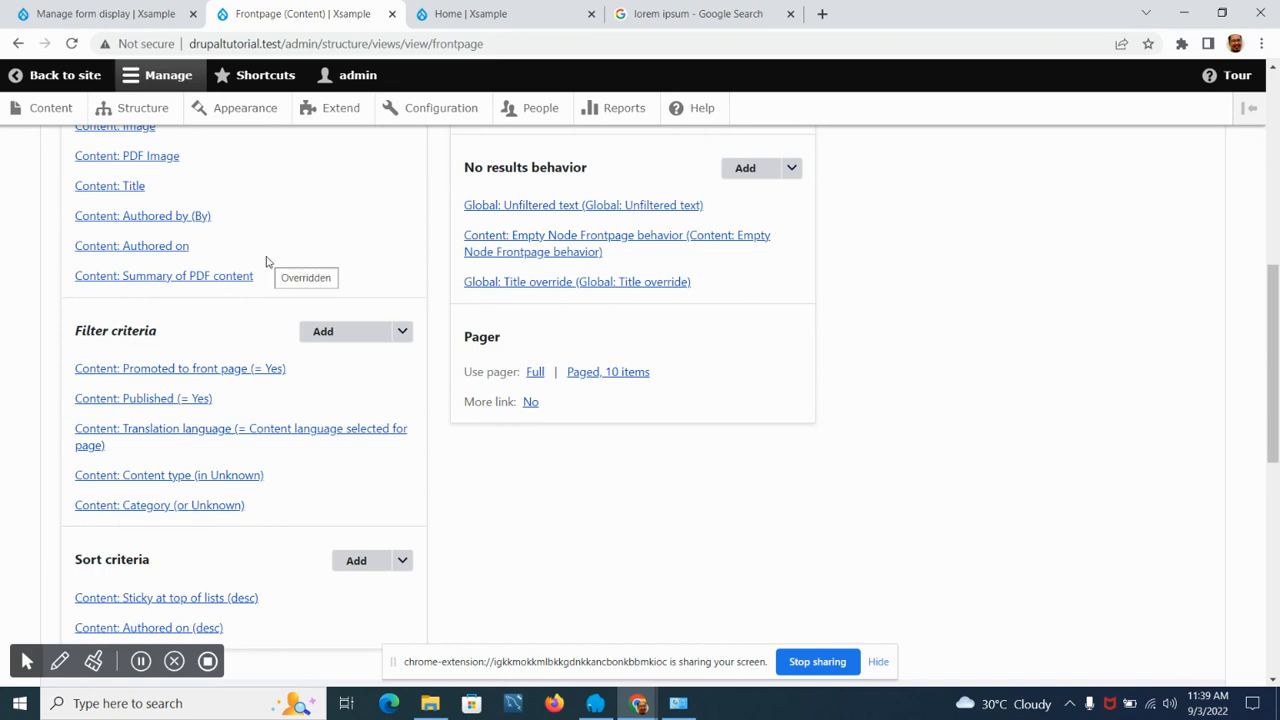
scroll(303, 465, "down", 8)
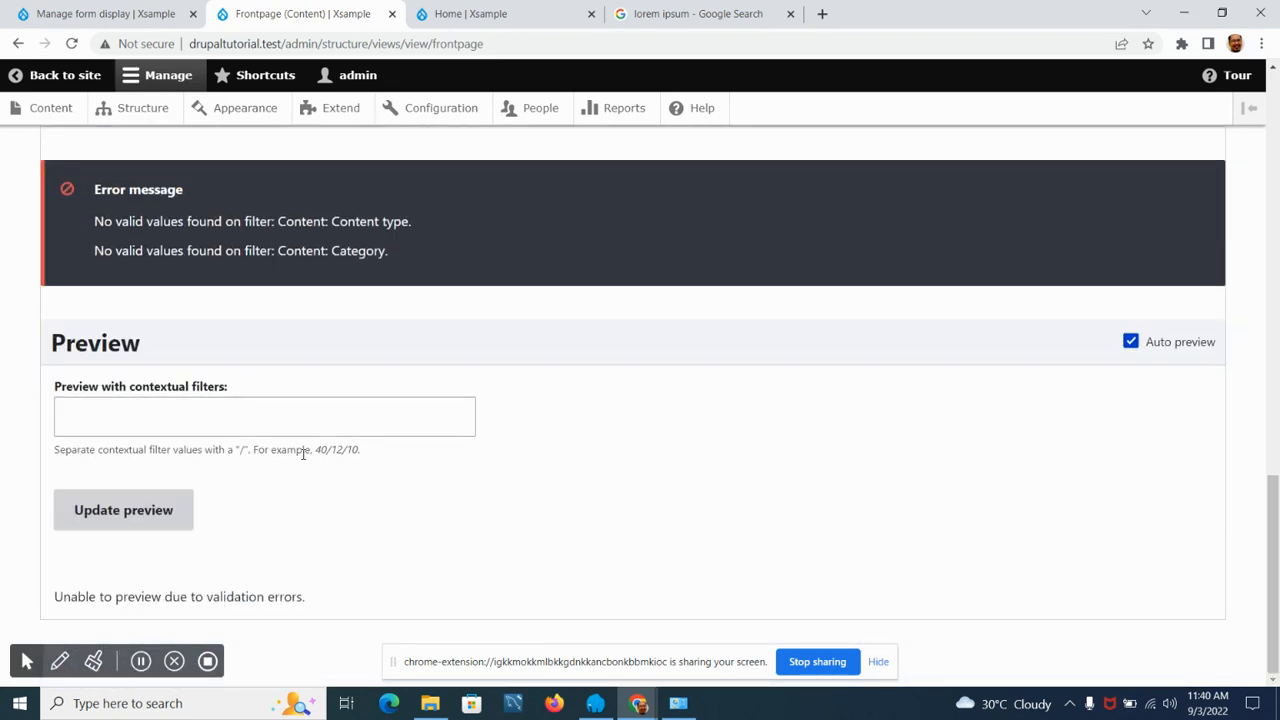
scroll(303, 455, "up", 5)
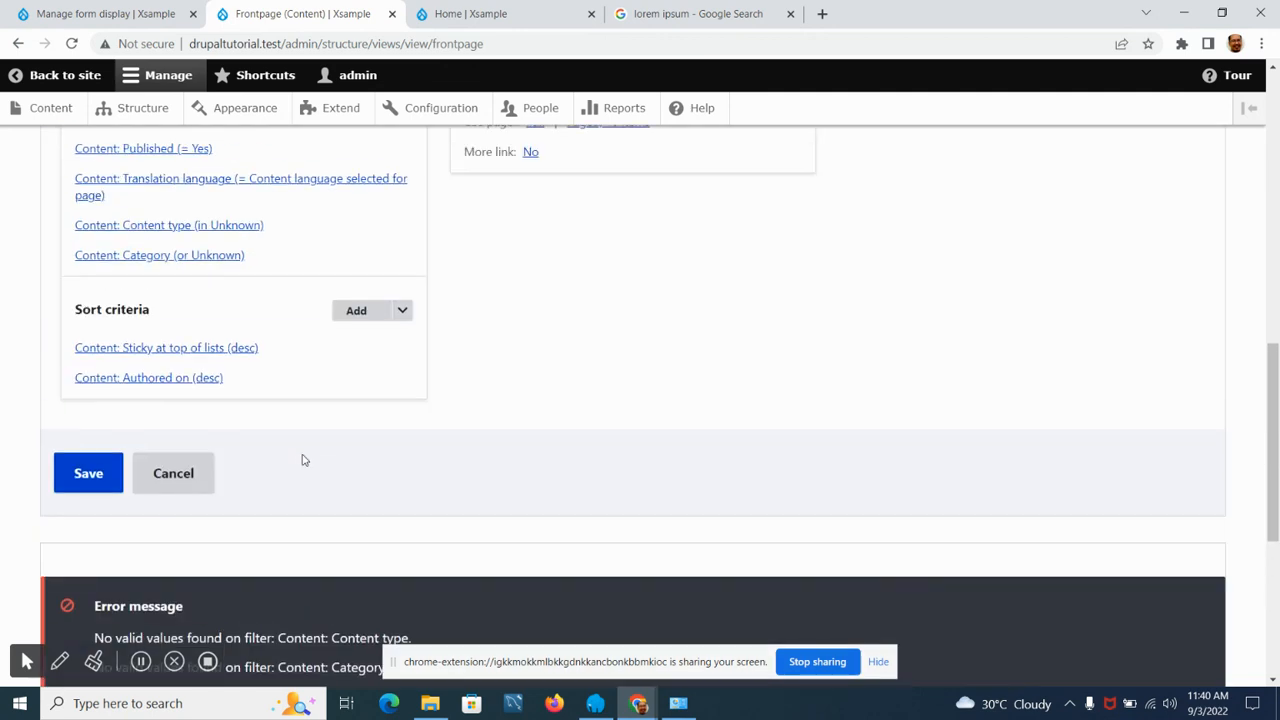
scroll(303, 460, "down", 1)
scroll(303, 457, "down", 4)
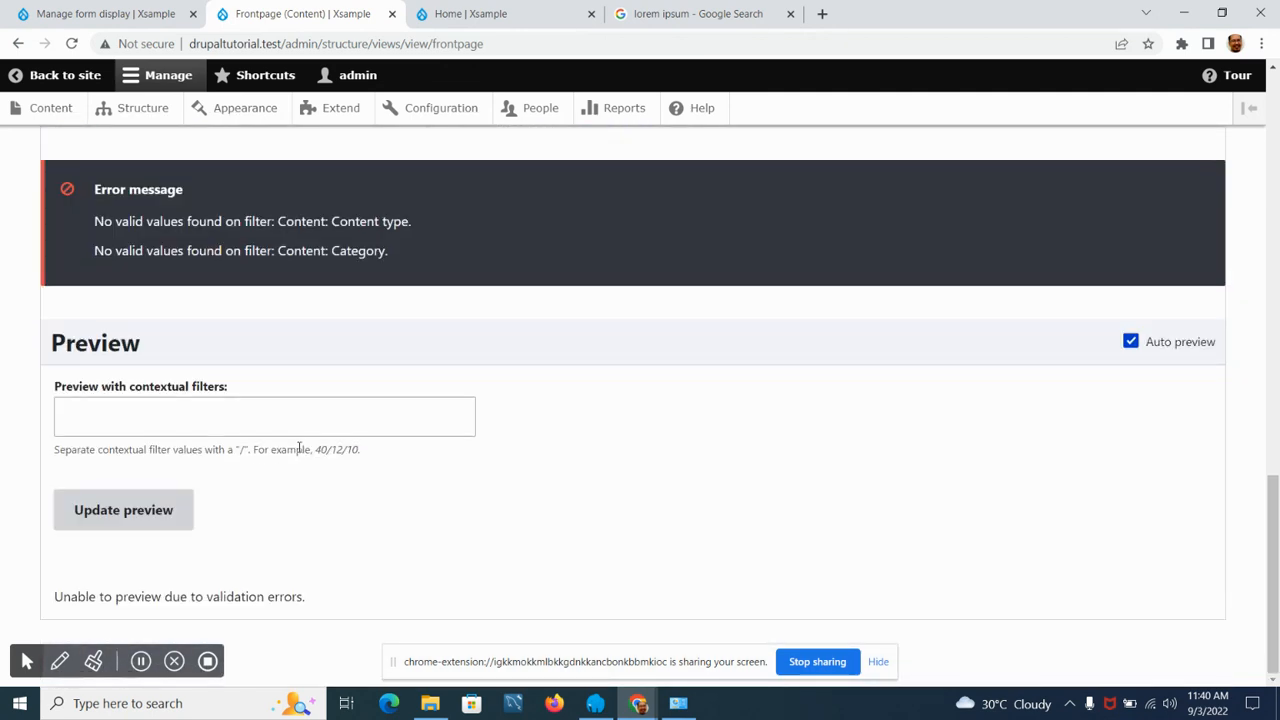
scroll(297, 444, "up", 5)
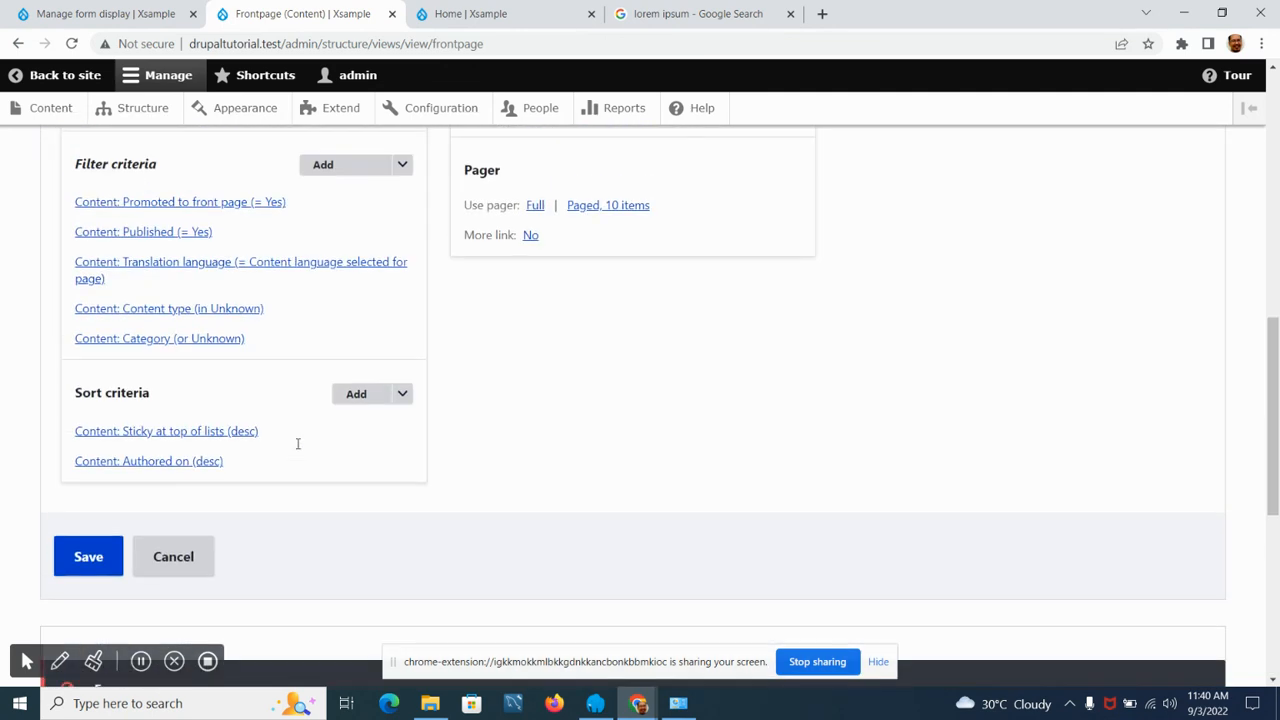
scroll(297, 449, "down", 6)
left_click(147, 508)
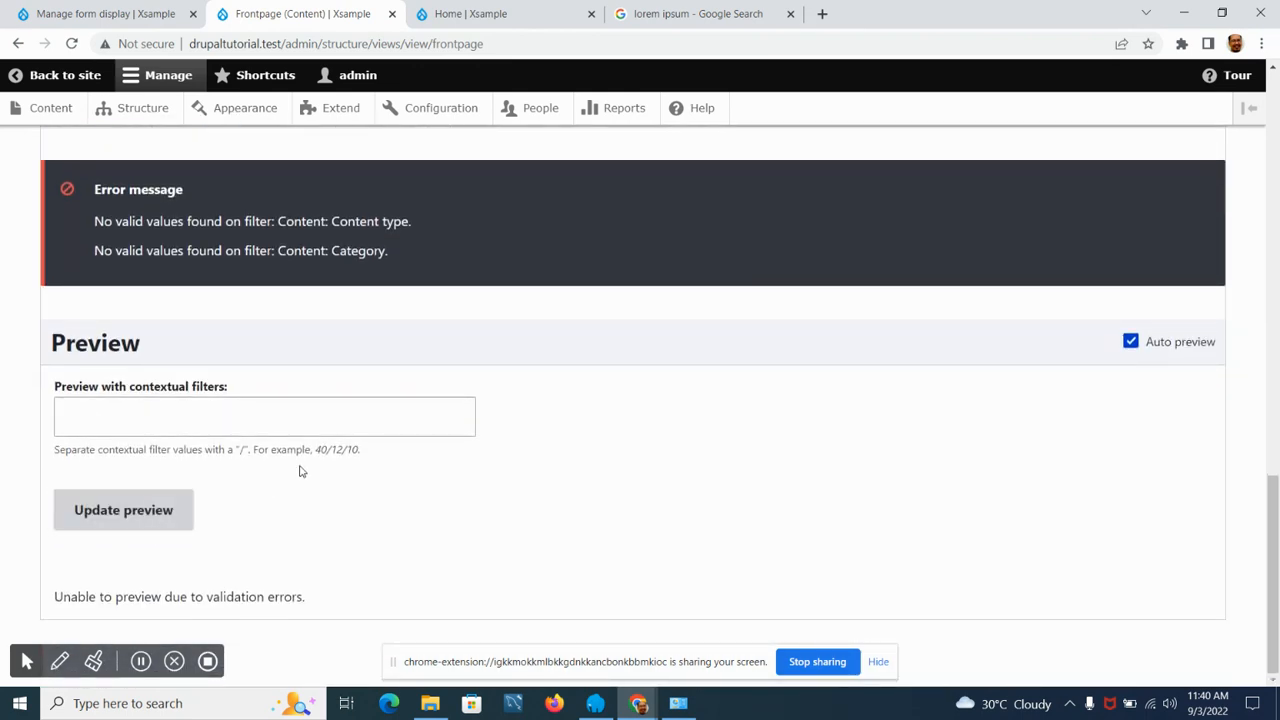
scroll(297, 471, "up", 7)
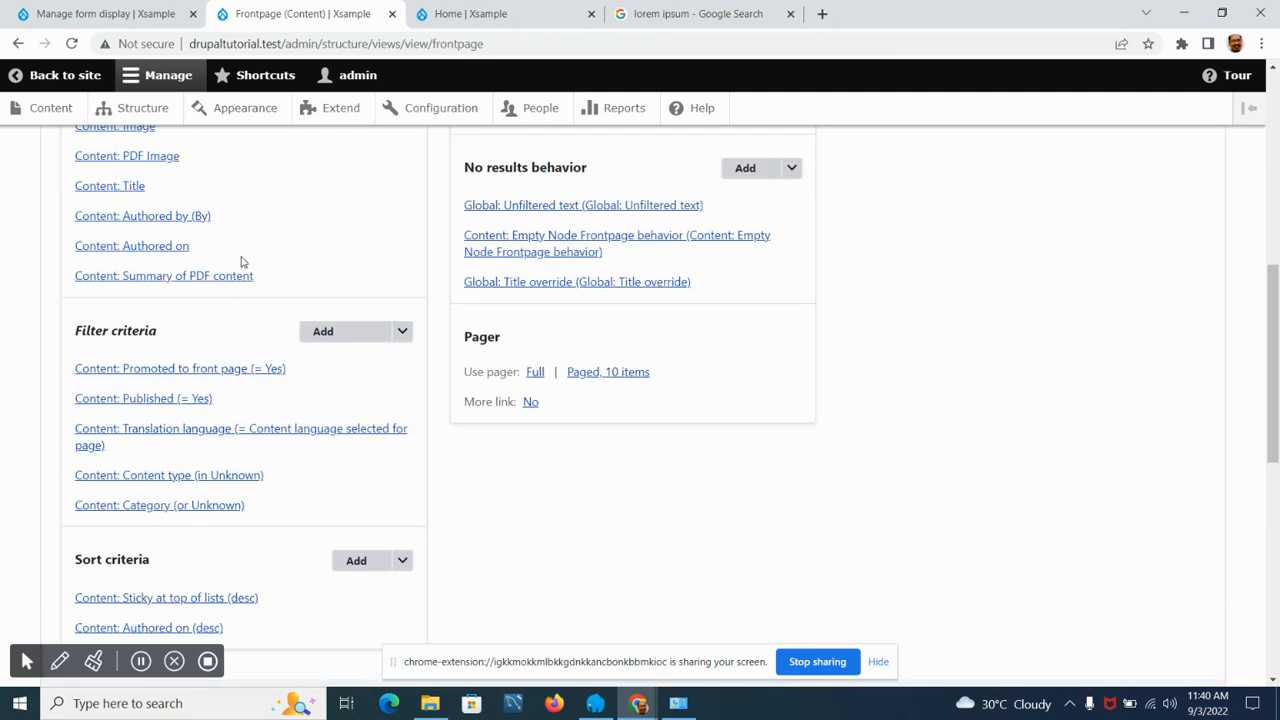
scroll(245, 229, "up", 1)
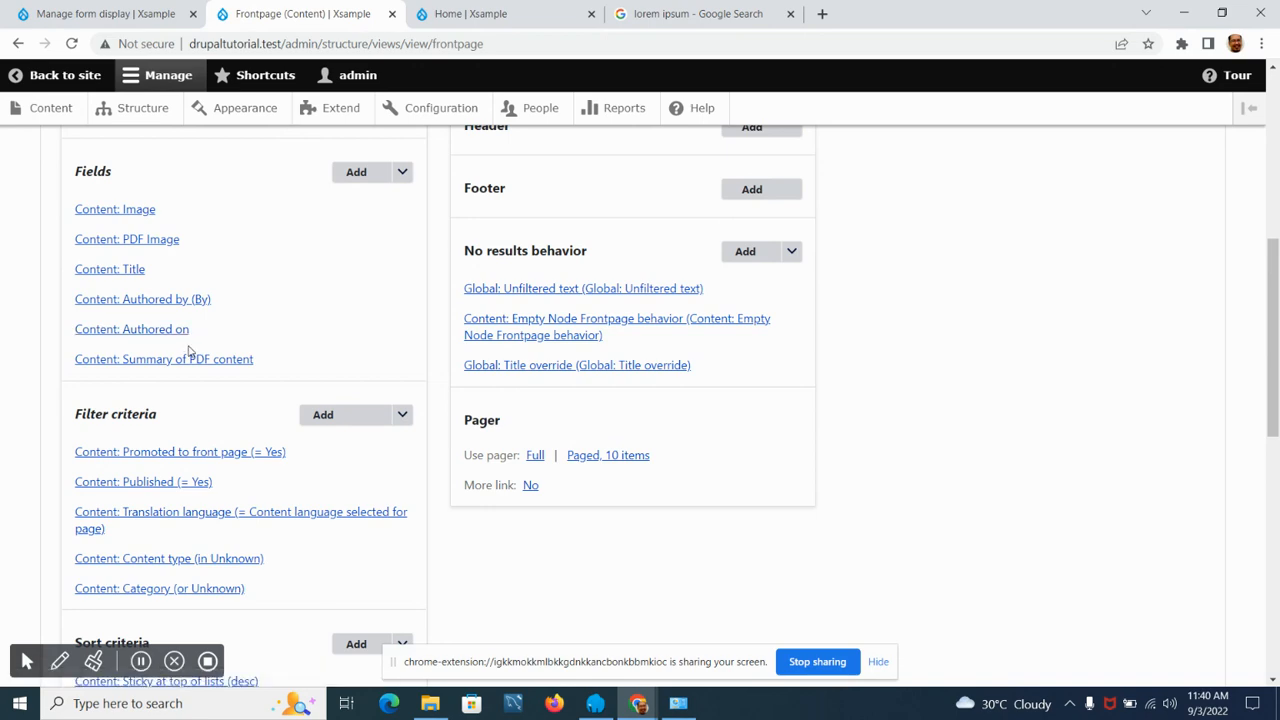
scroll(253, 371, "up", 2)
scroll(253, 371, "down", 6)
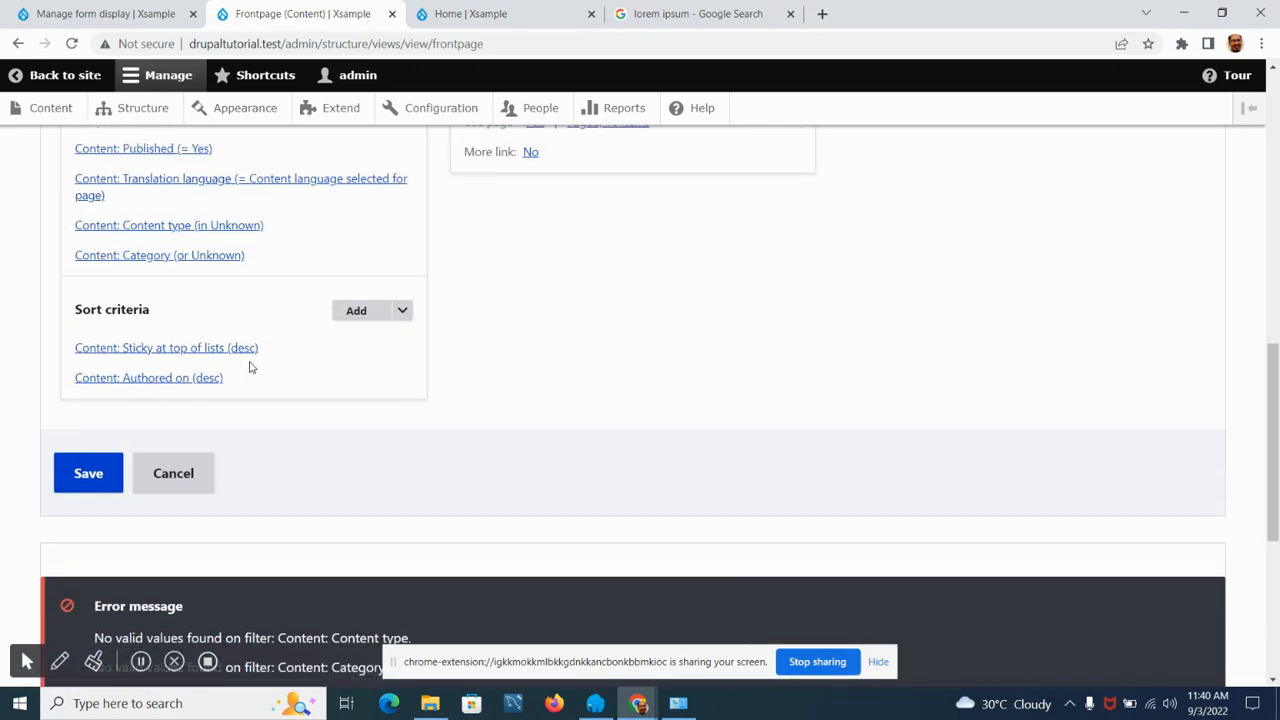
Cancel the unsaved edits to the Frontpage view and reopen it for editing from the Views list.
left_click(176, 476)
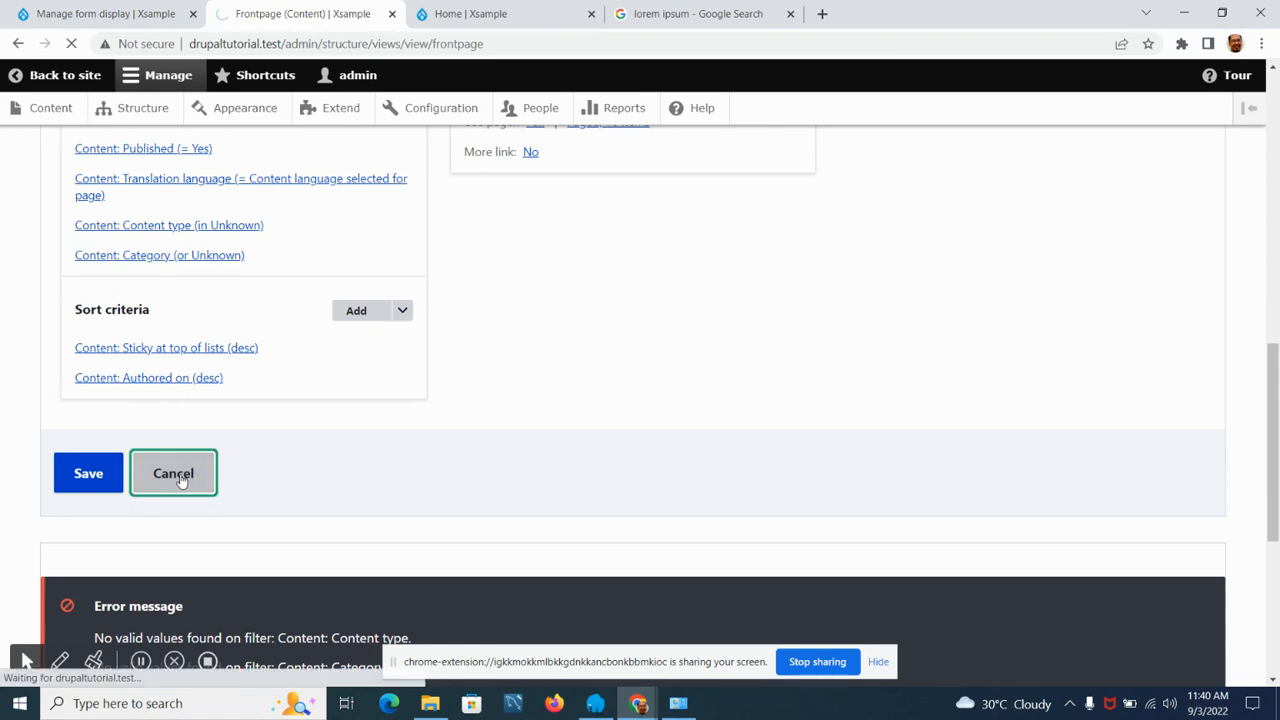
scroll(186, 437, "down", 5)
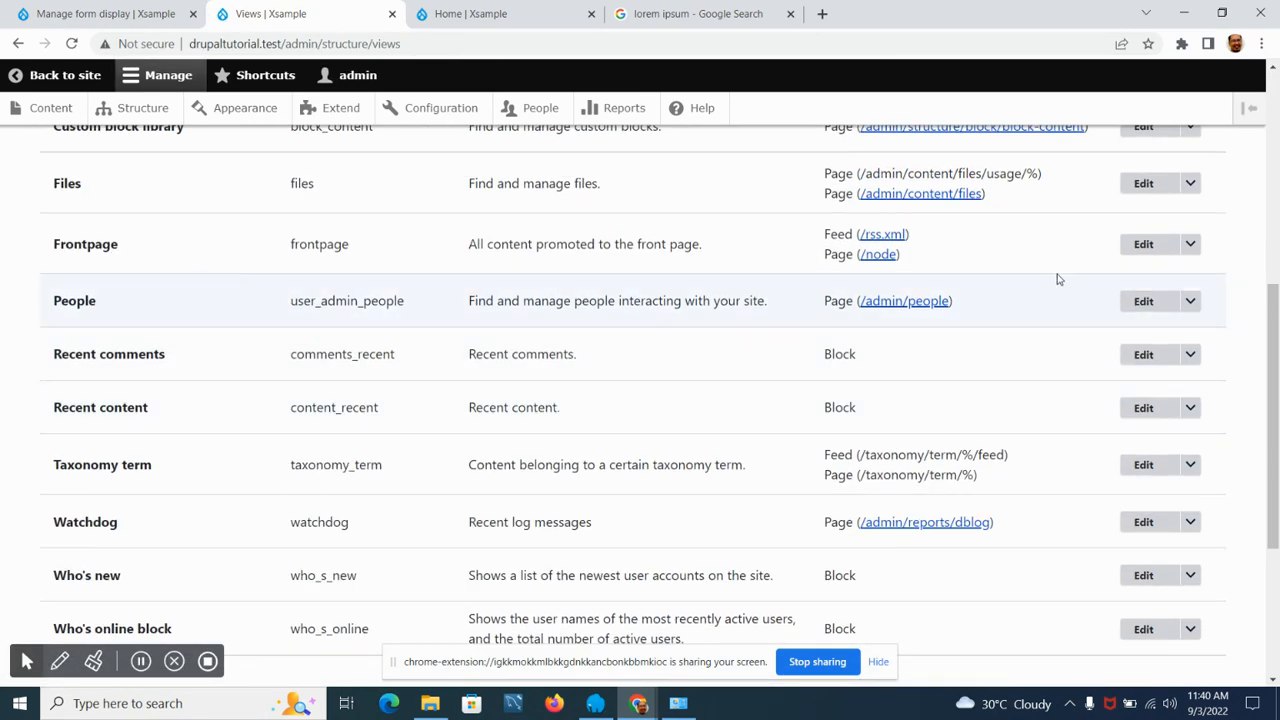
left_click(1143, 244)
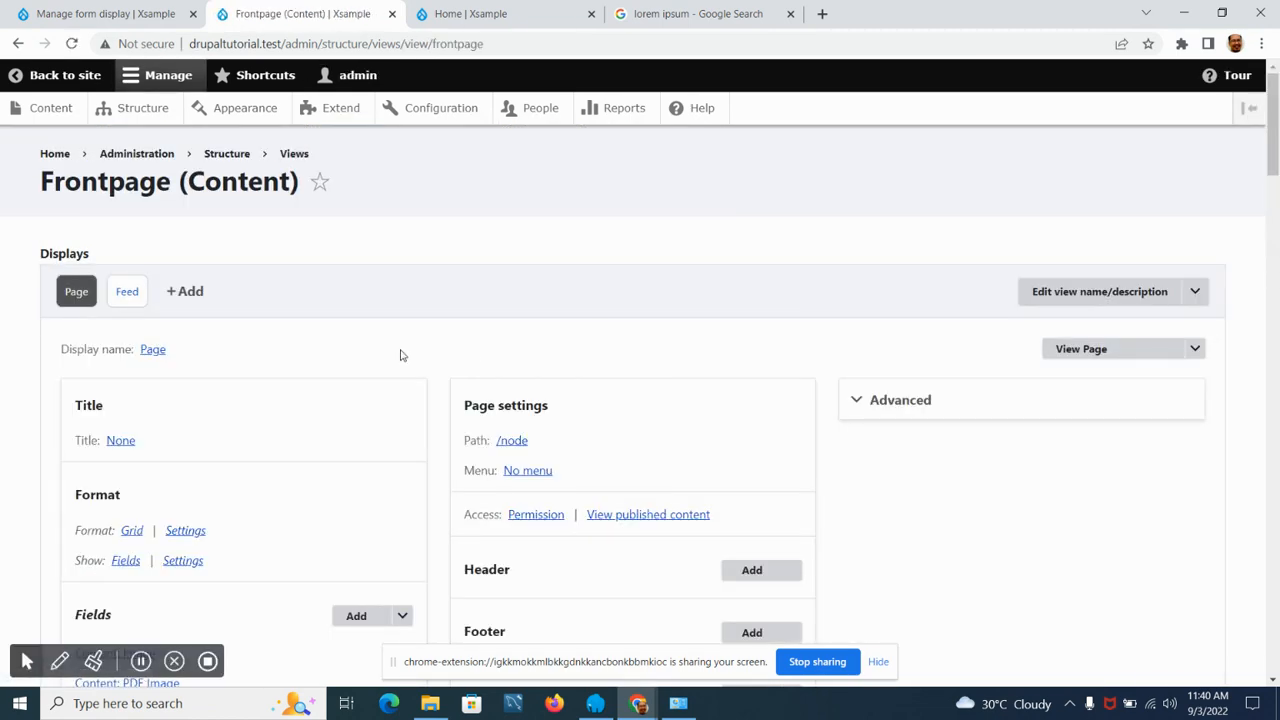
Compare the view's field list with the previewed entries, highlighting the summary text under Health Insurance vol 102.
scroll(400, 355, "down", 3)
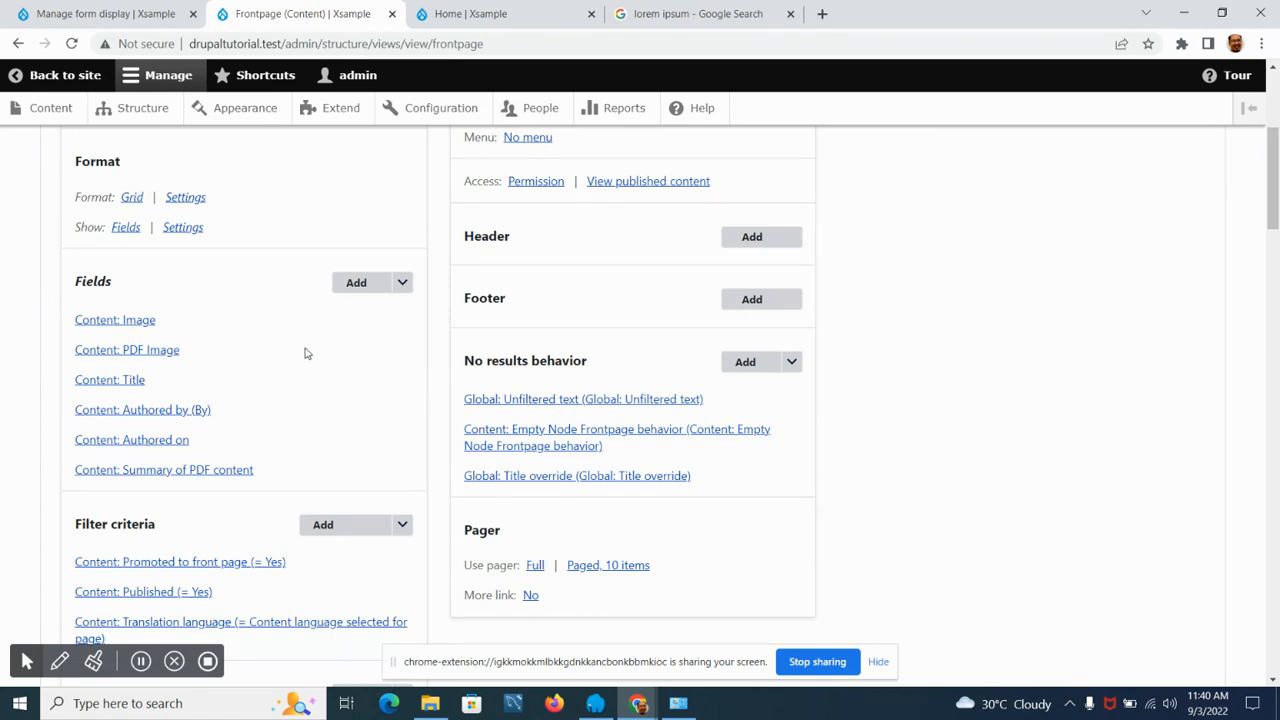
scroll(307, 353, "down", 10)
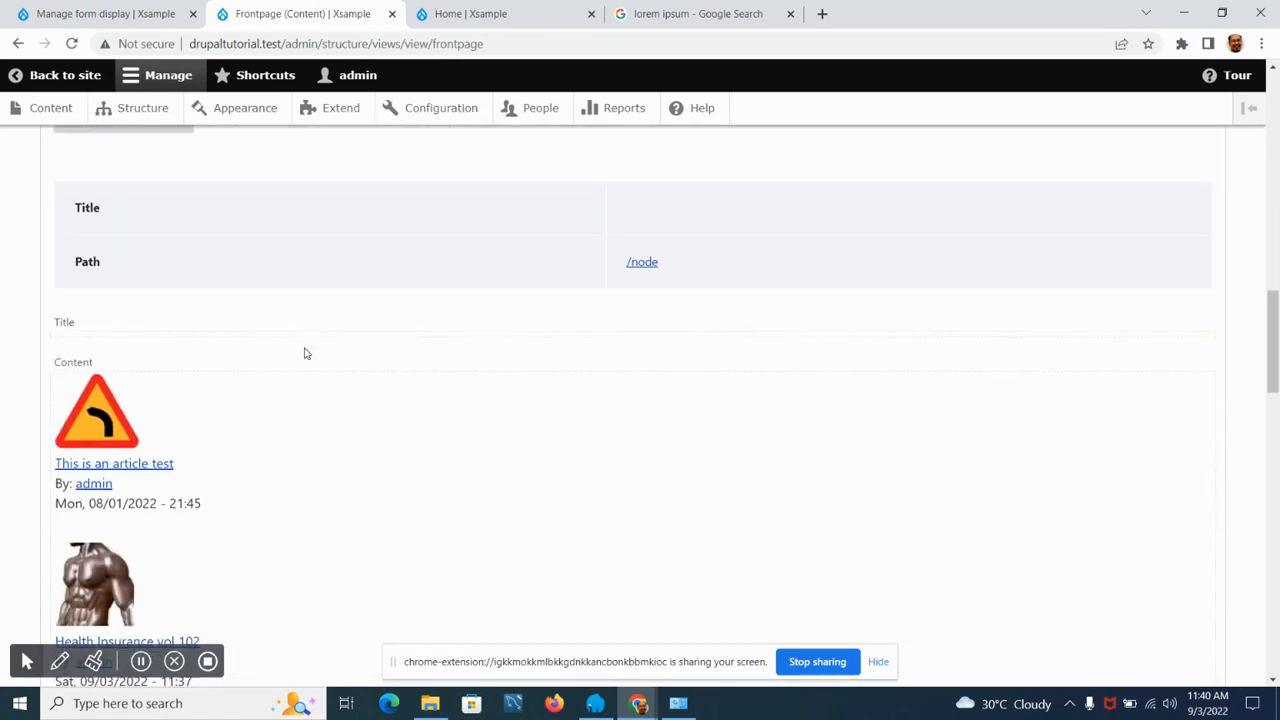
scroll(307, 353, "down", 15)
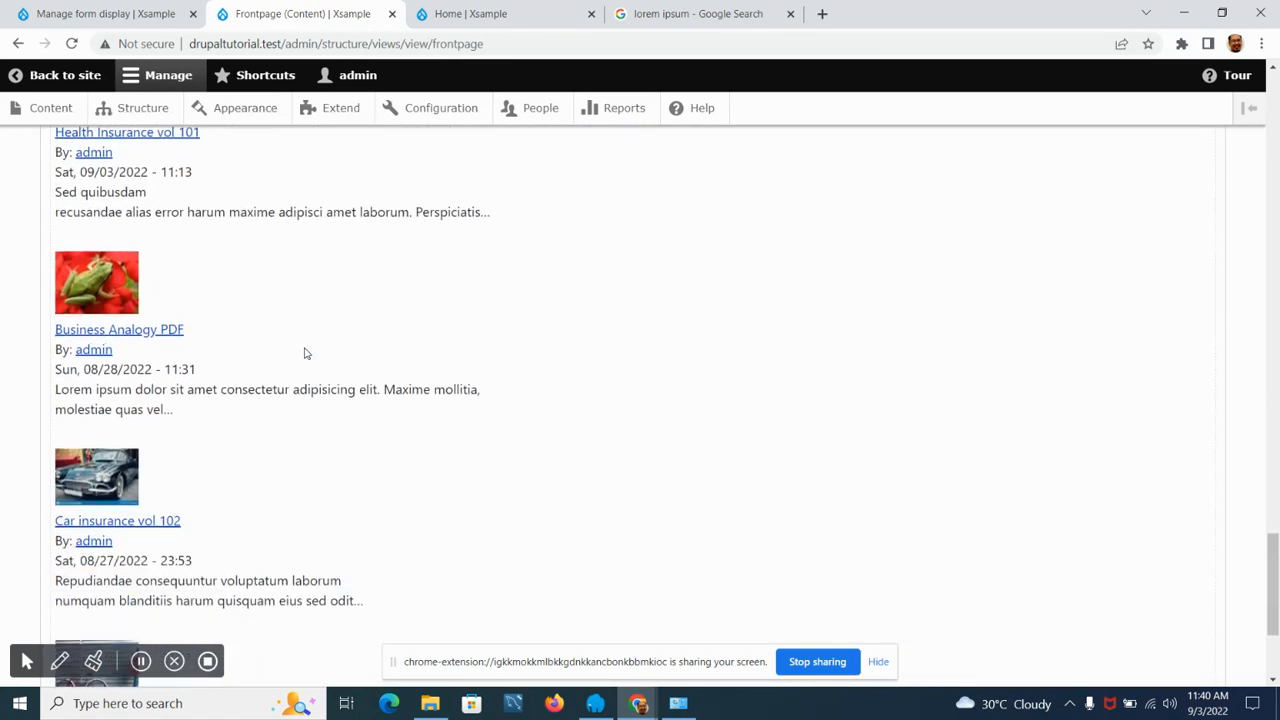
scroll(307, 353, "down", 2)
scroll(307, 353, "up", 12)
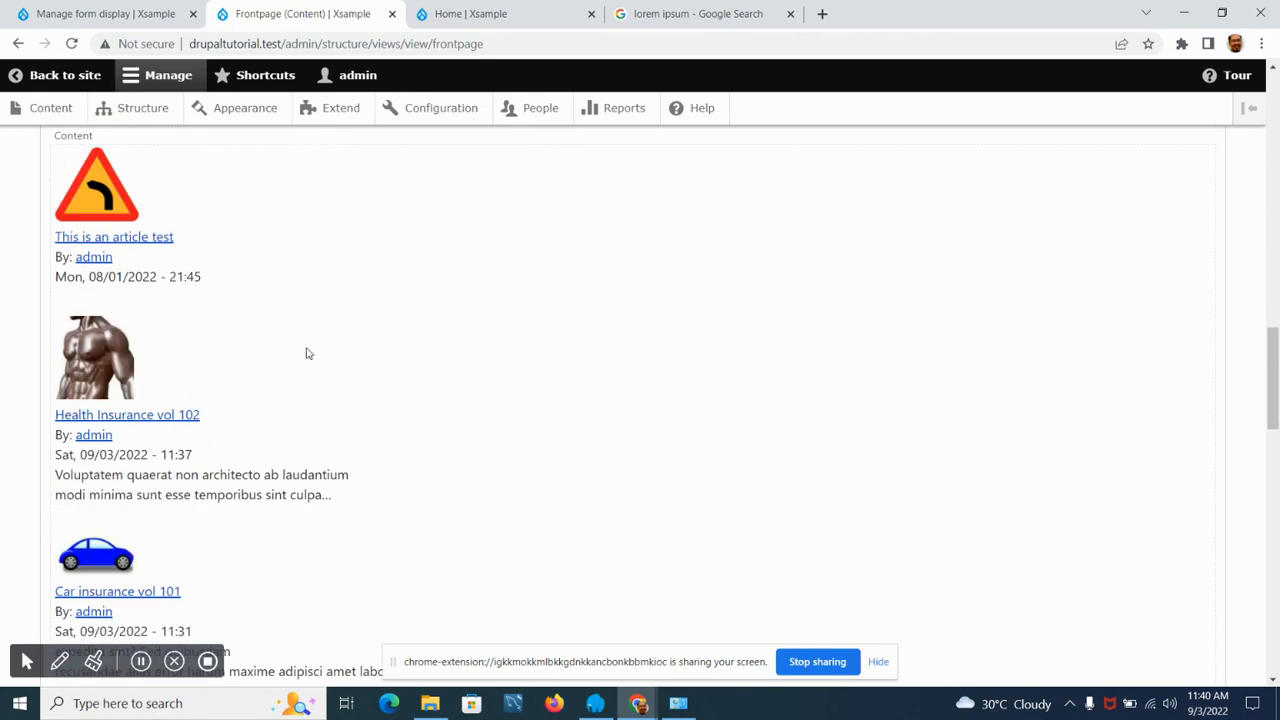
left_click_drag(55, 476, 344, 497)
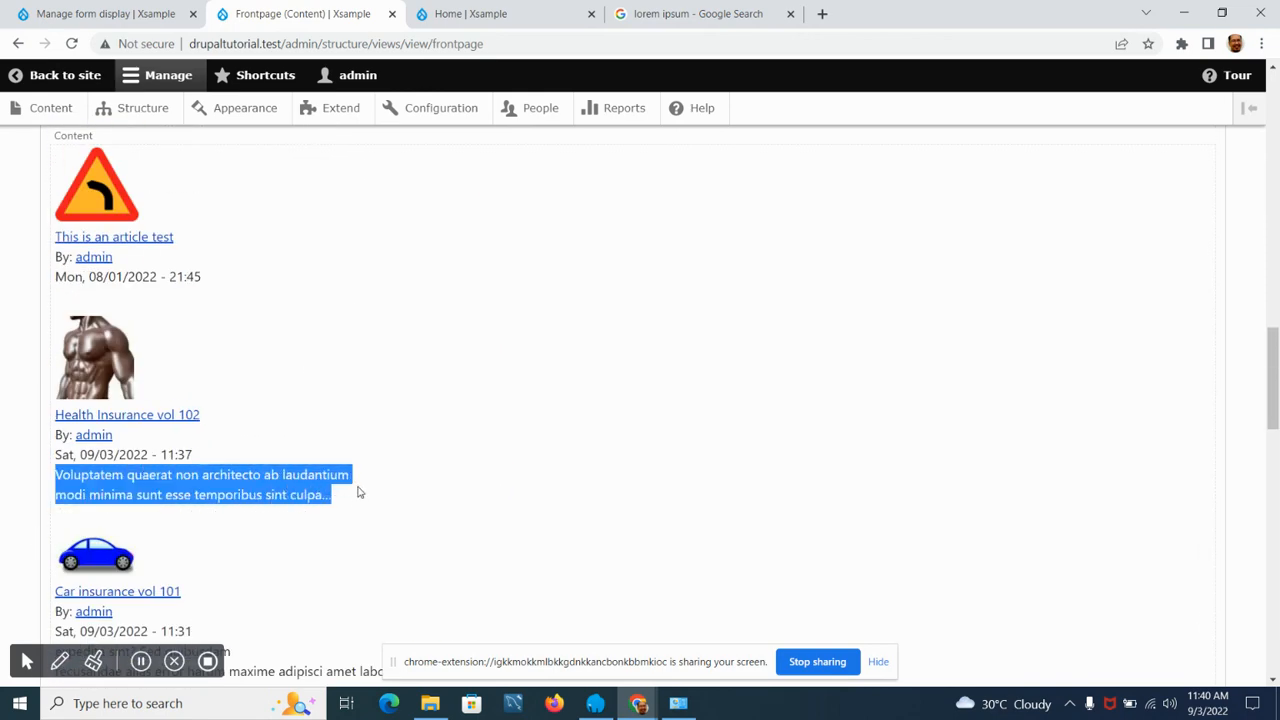
scroll(268, 432, "up", 12)
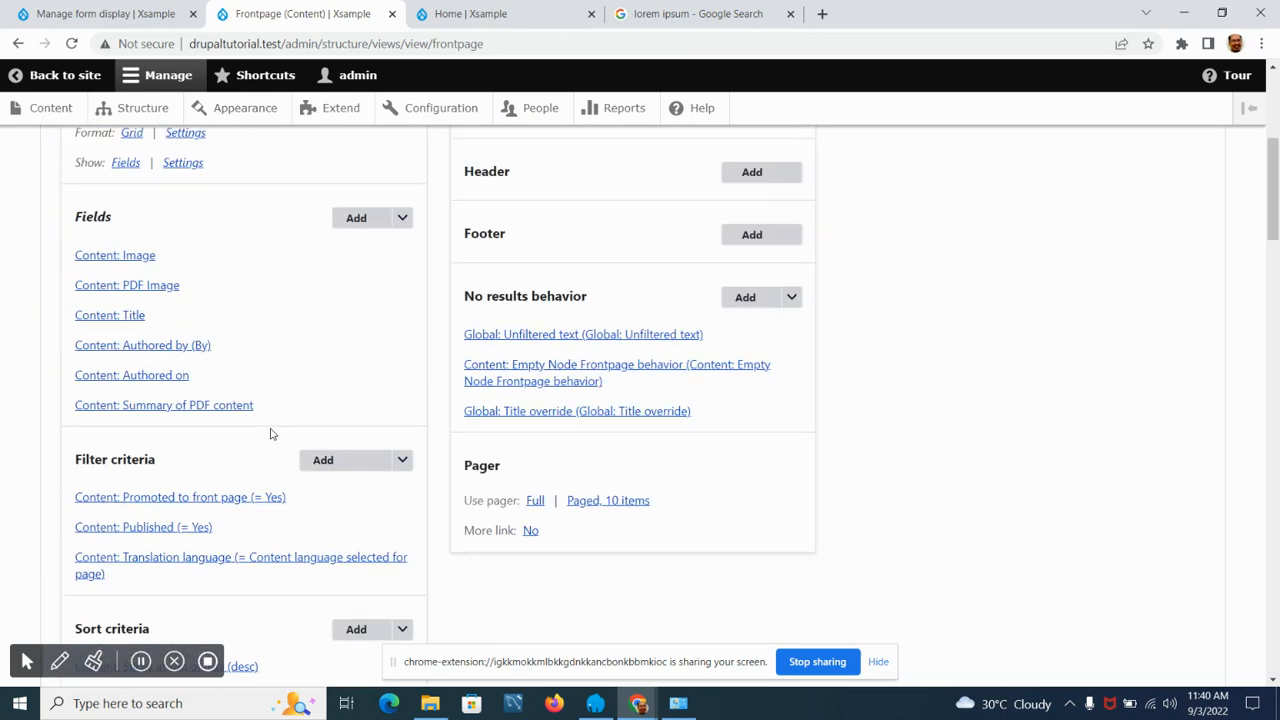
scroll(265, 423, "up", 1)
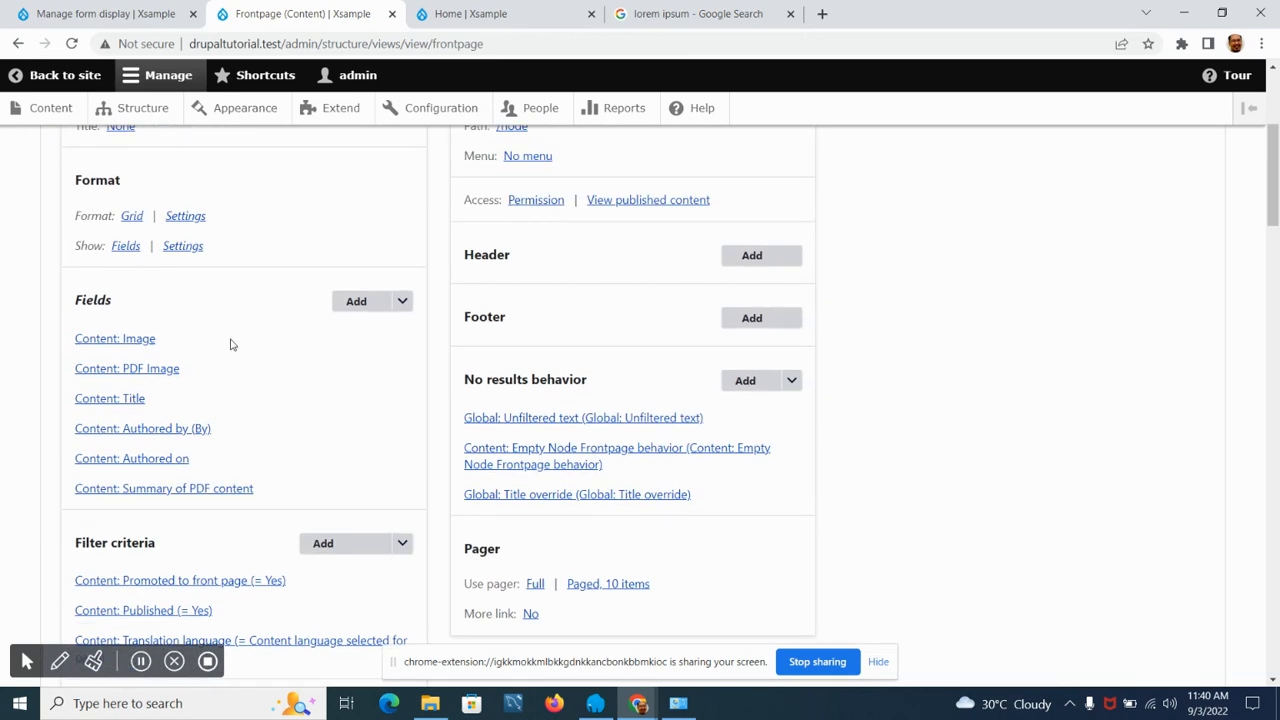
scroll(248, 374, "down", 10)
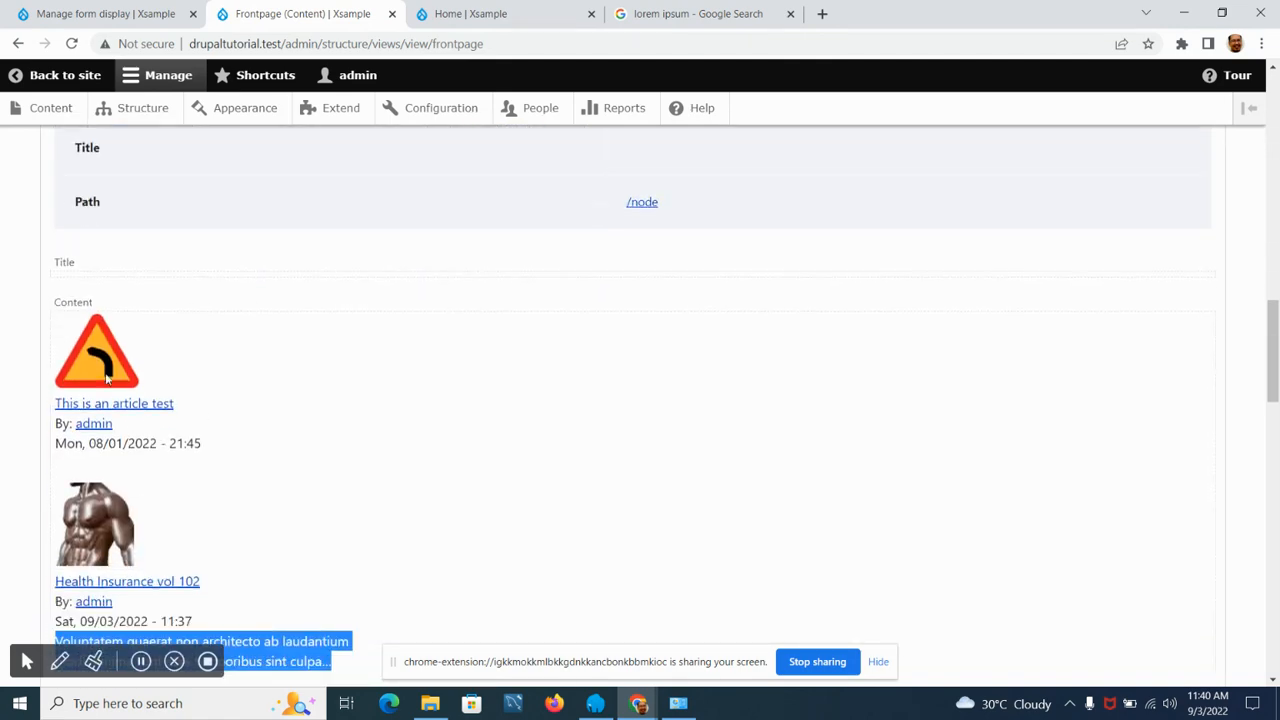
scroll(220, 380, "up", 10)
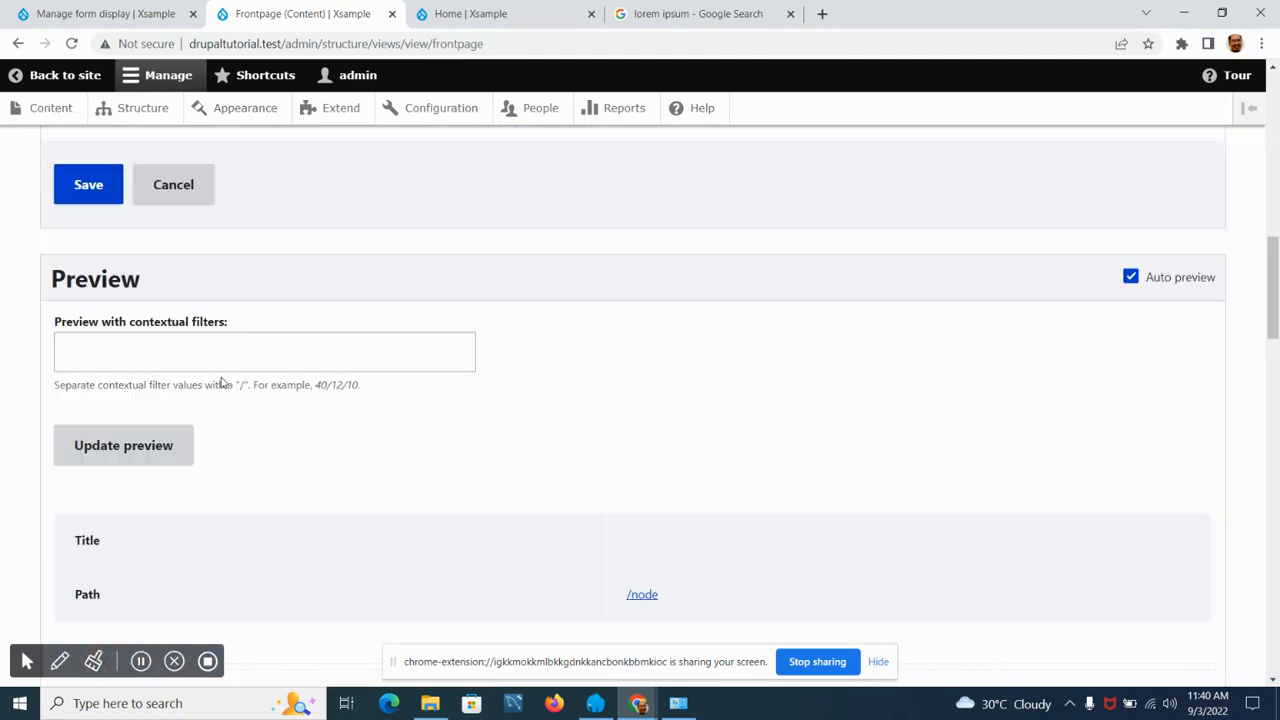
scroll(218, 377, "up", 3)
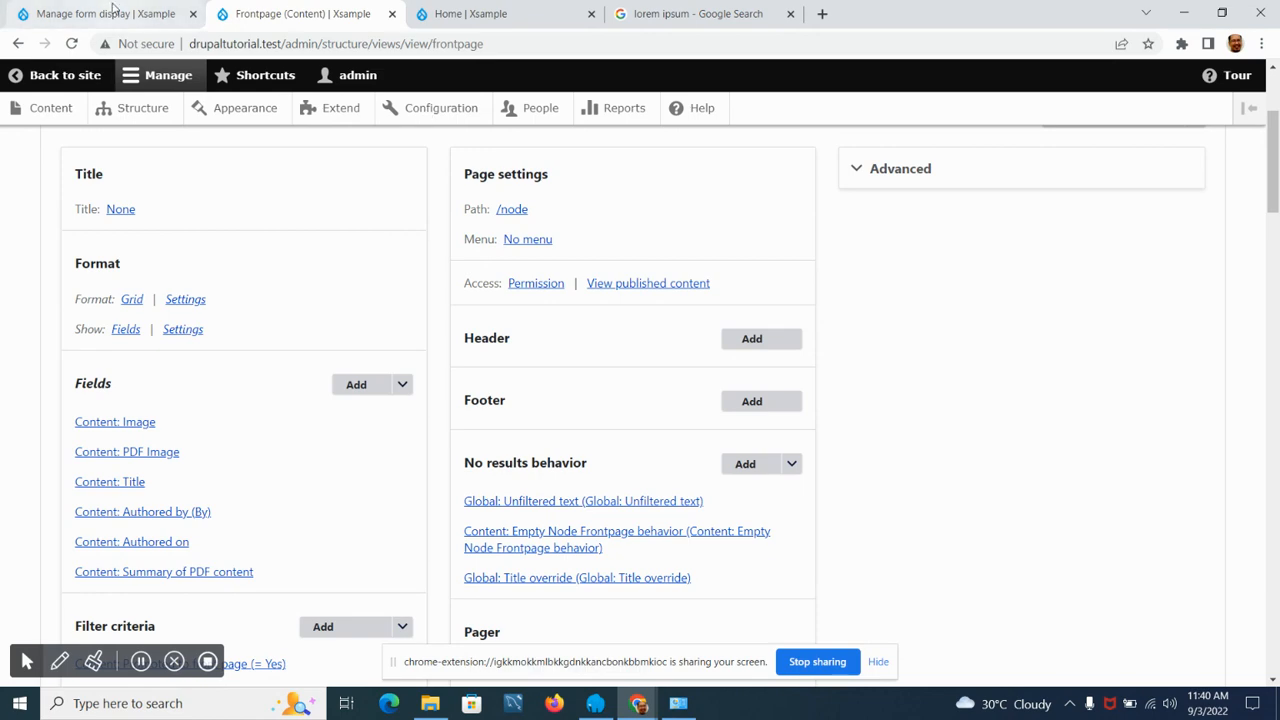
Go to the site's content list in the first browser tab and compare its entries with the Frontpage preview.
left_click(113, 12)
left_click(55, 112)
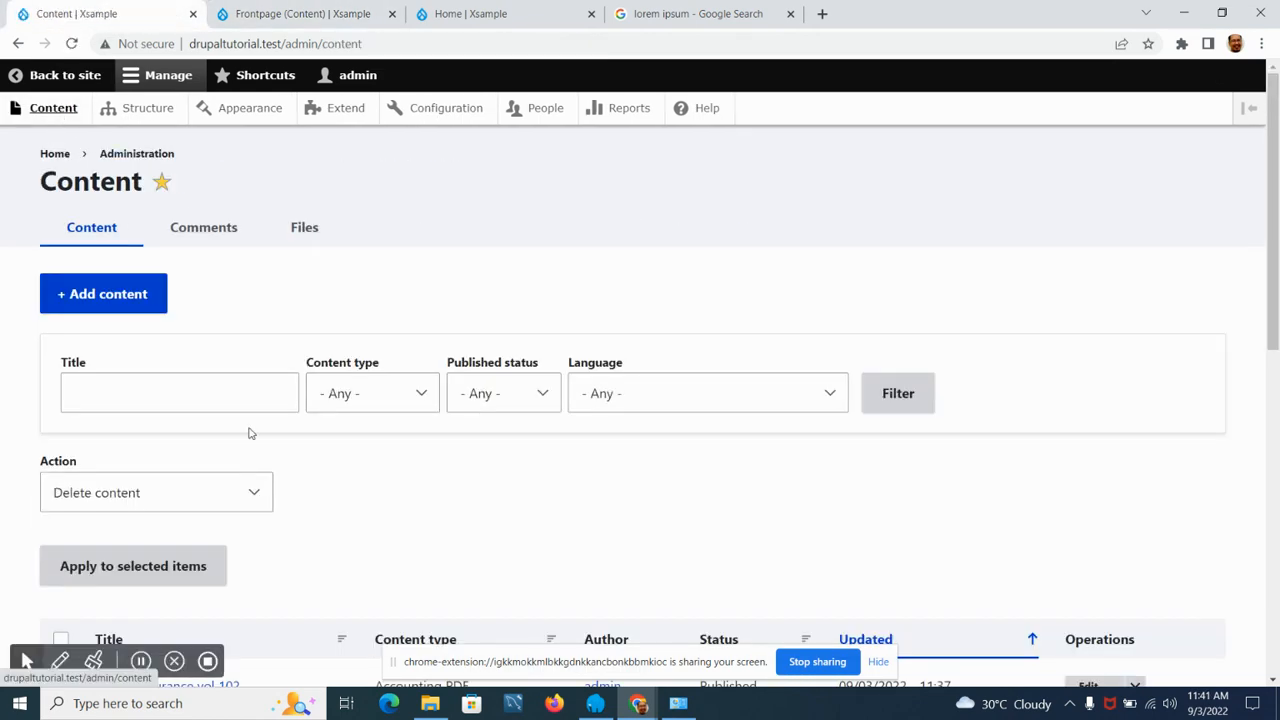
scroll(250, 430, "down", 4)
scroll(216, 380, "down", 3)
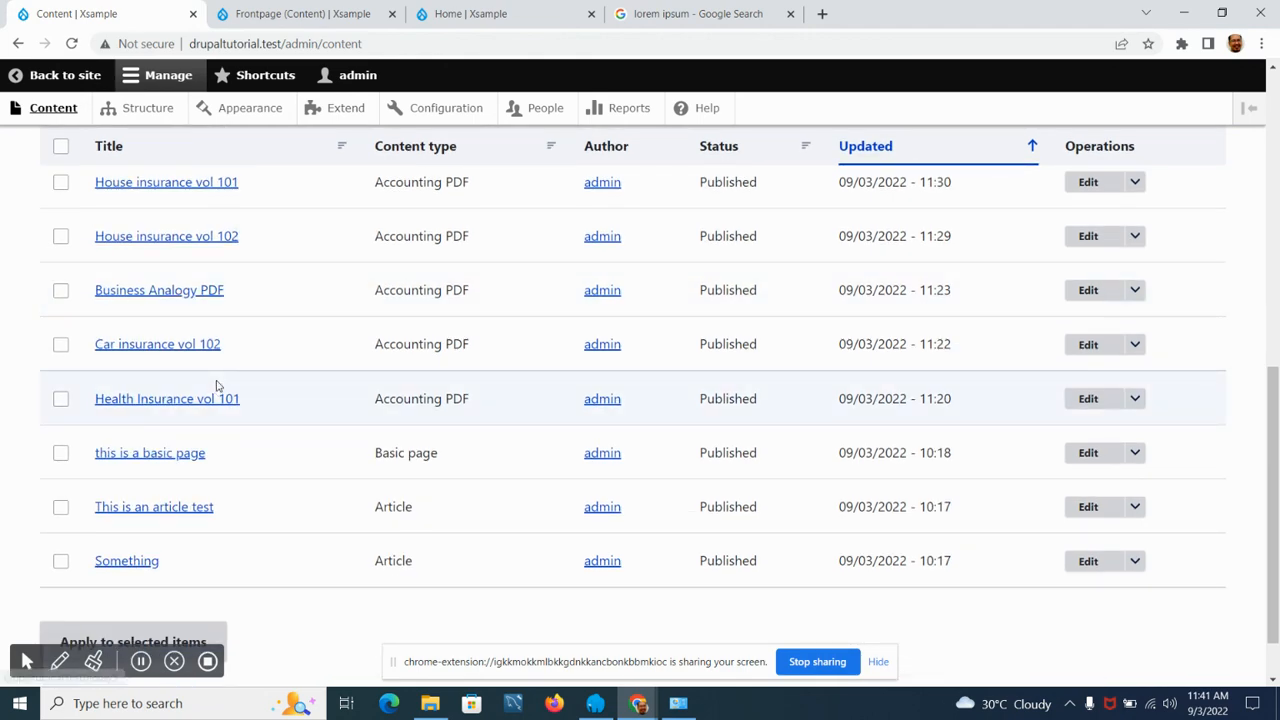
left_click(294, 10)
scroll(269, 364, "down", 15)
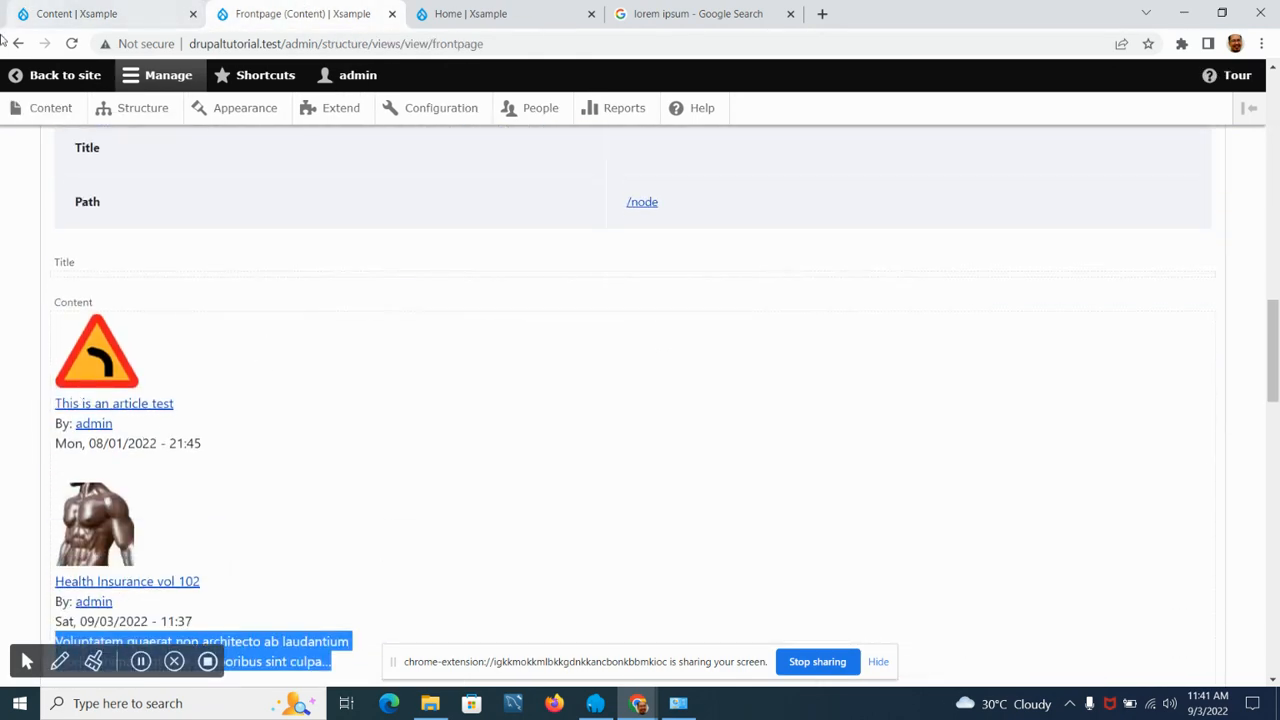
left_click(110, 13)
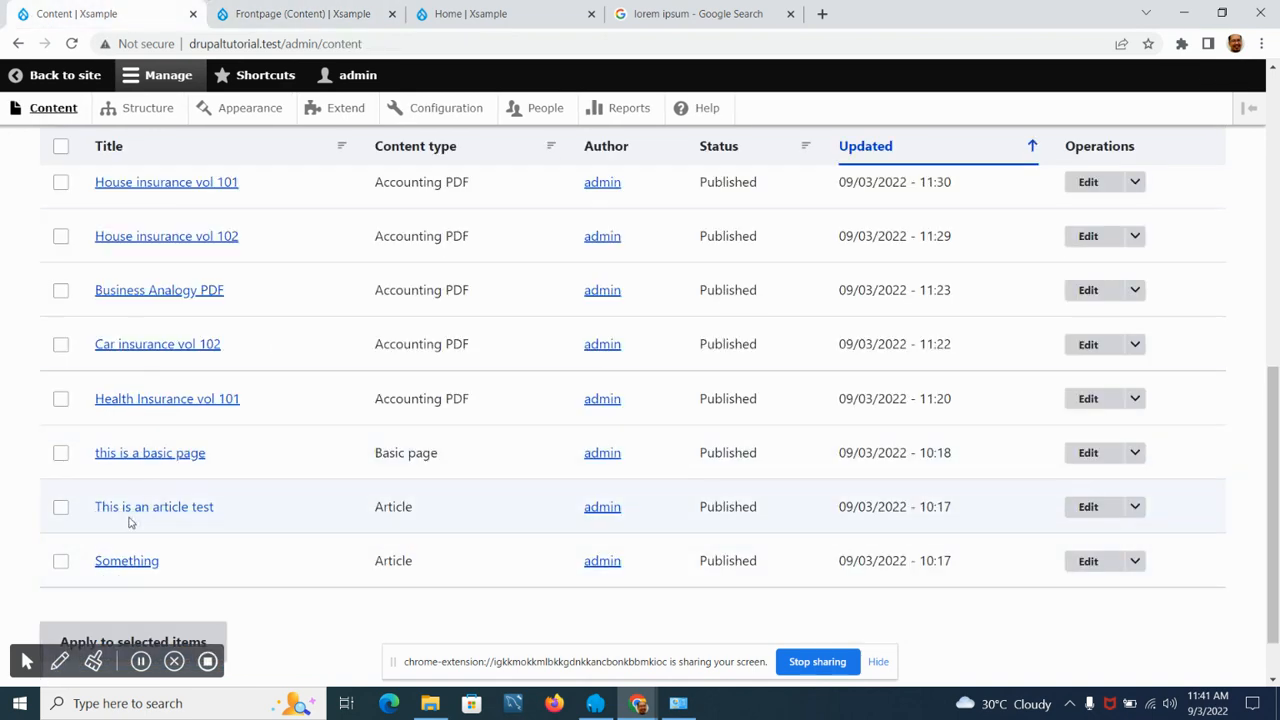
Edit the article "This is an article test" so its body text starts with a capital H, and save it.
left_click(1100, 508)
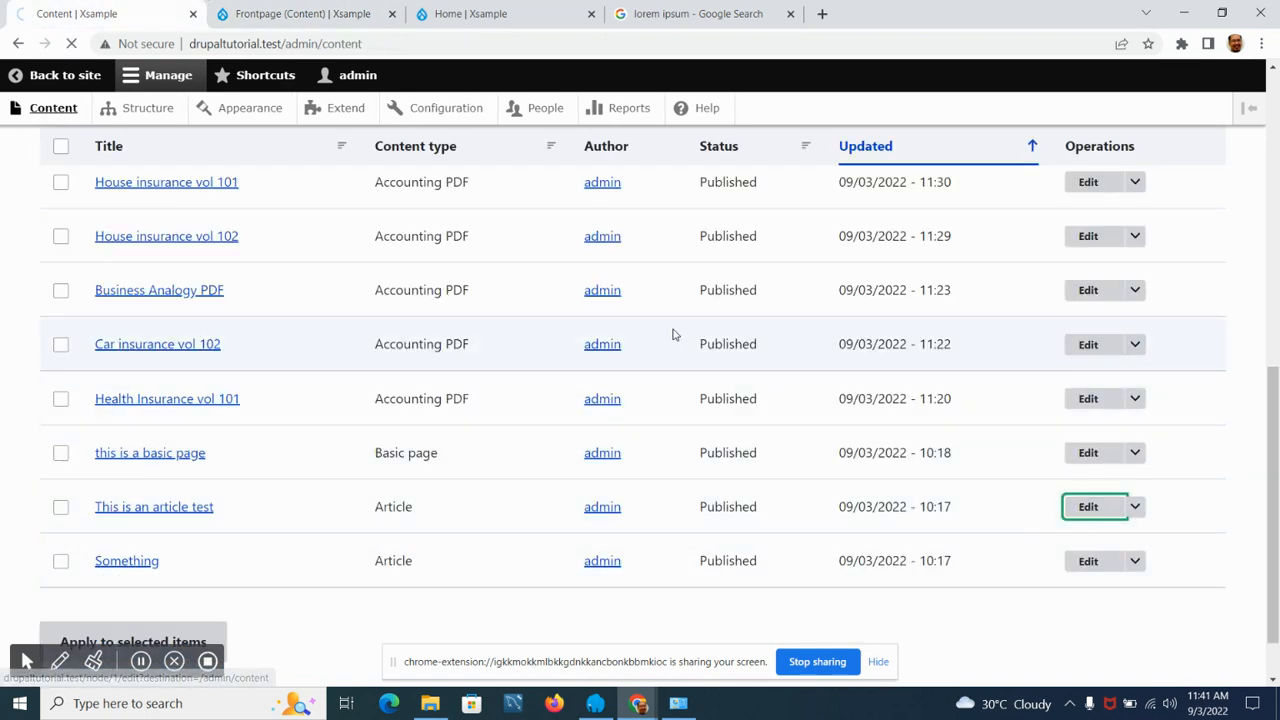
scroll(264, 372, "down", 2)
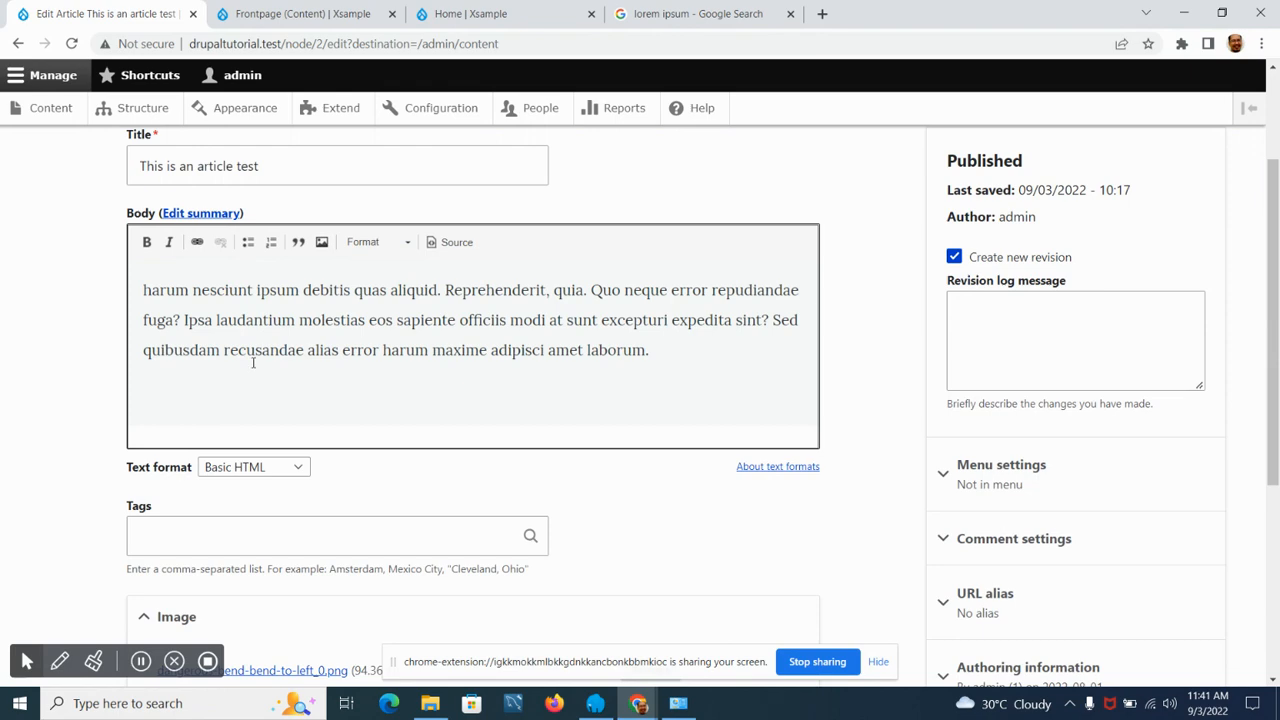
left_click(147, 290)
key("Delete")
type("H")
scroll(215, 392, "down", 4)
left_click(152, 587)
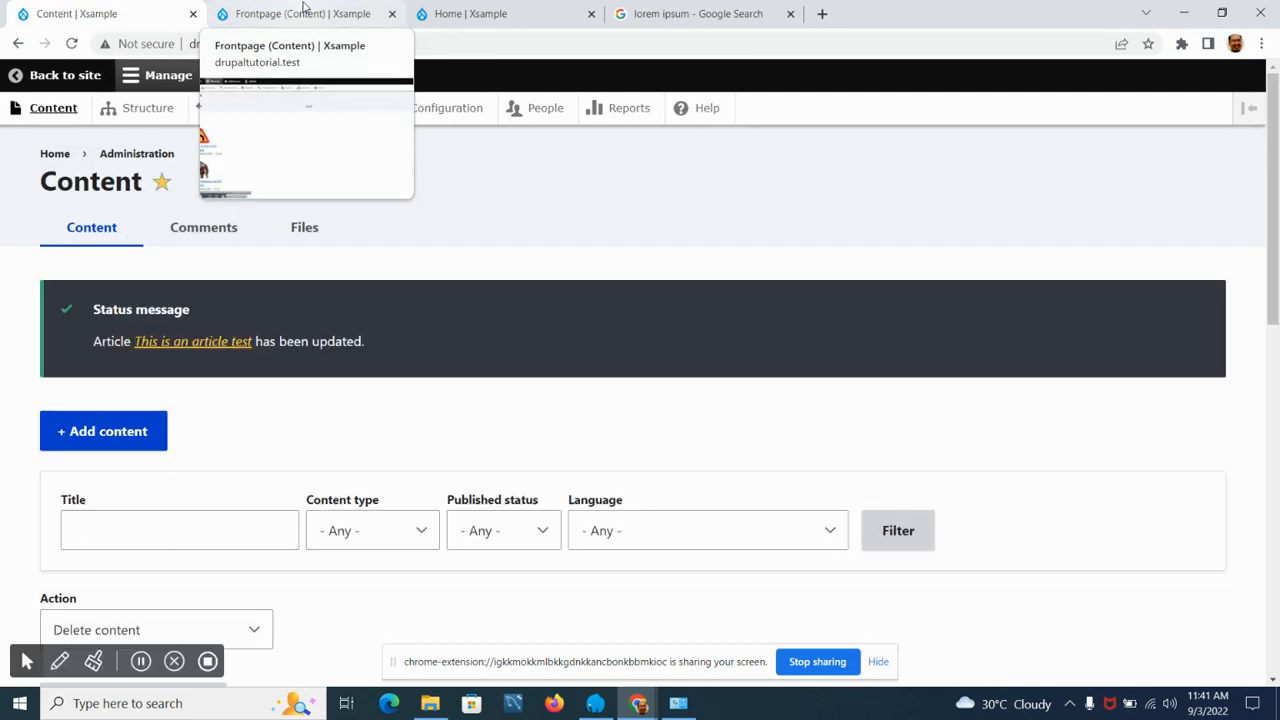
In the Frontpage view, search the fields to add for "body" and select the Body field used by pages and articles.
left_click(304, 12)
scroll(104, 386, "up", 10)
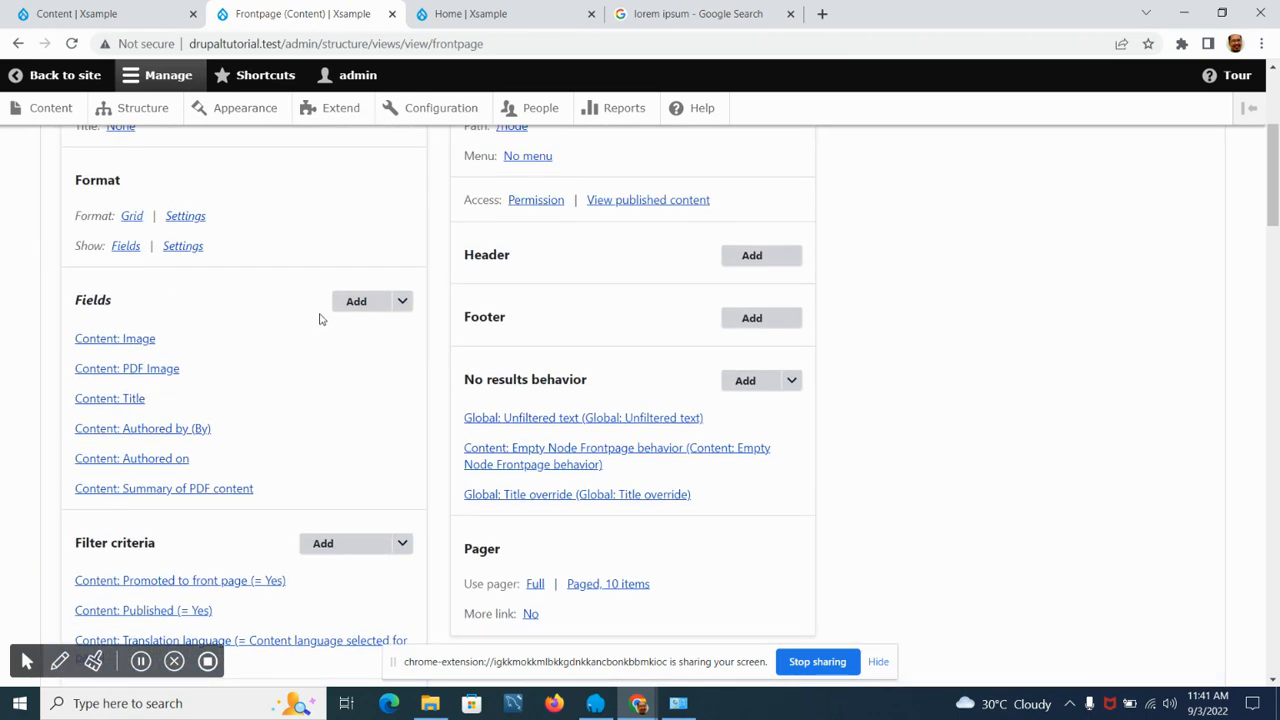
left_click(357, 303)
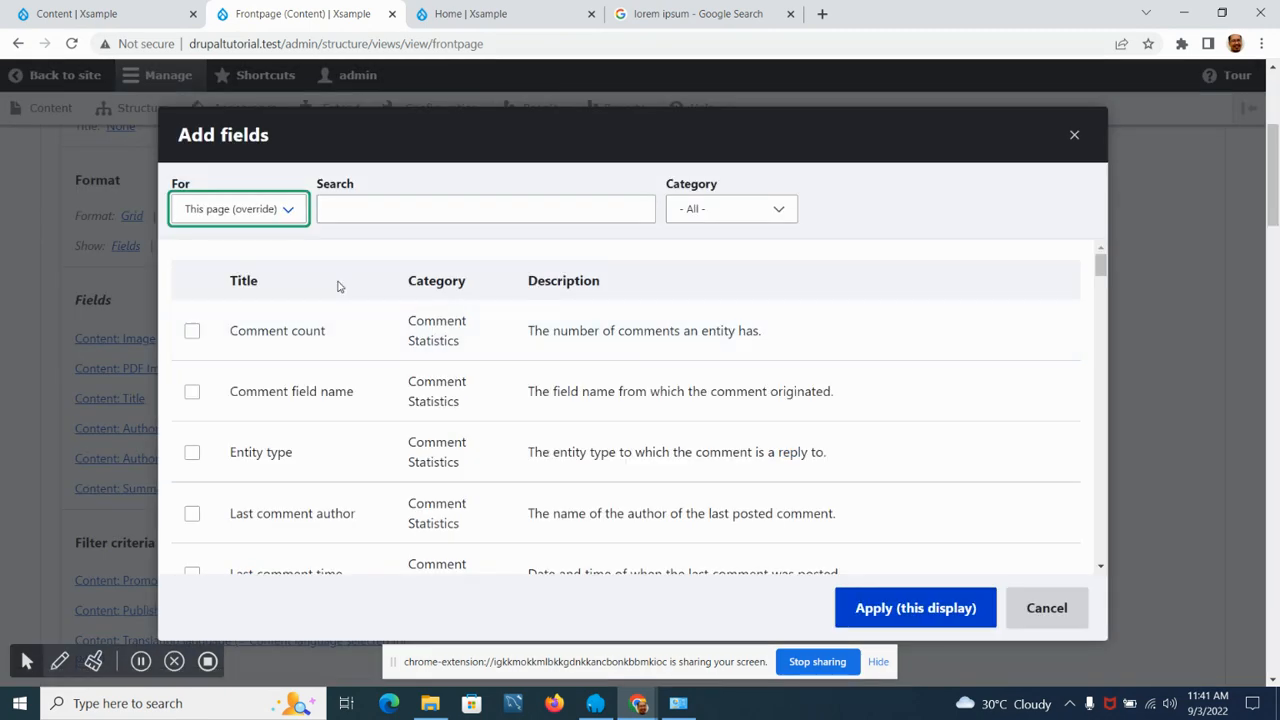
scroll(338, 287, "down", 2)
left_click(371, 209)
type("body")
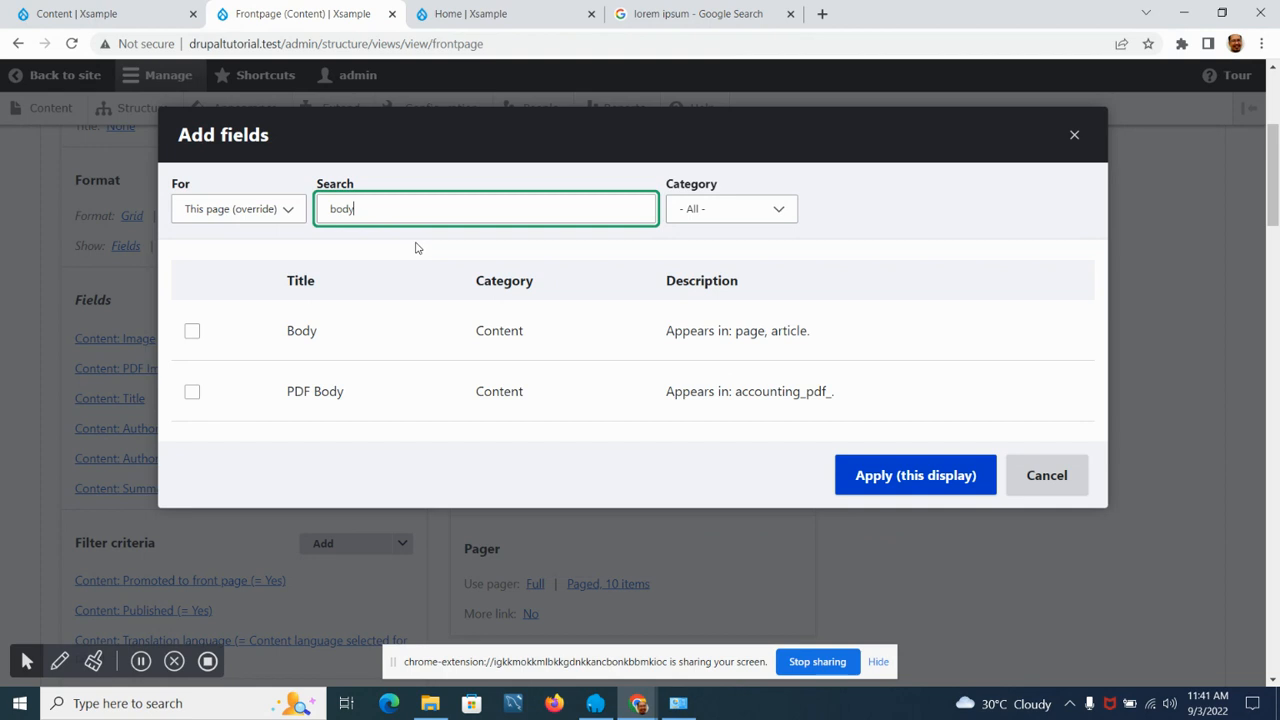
left_click(192, 332)
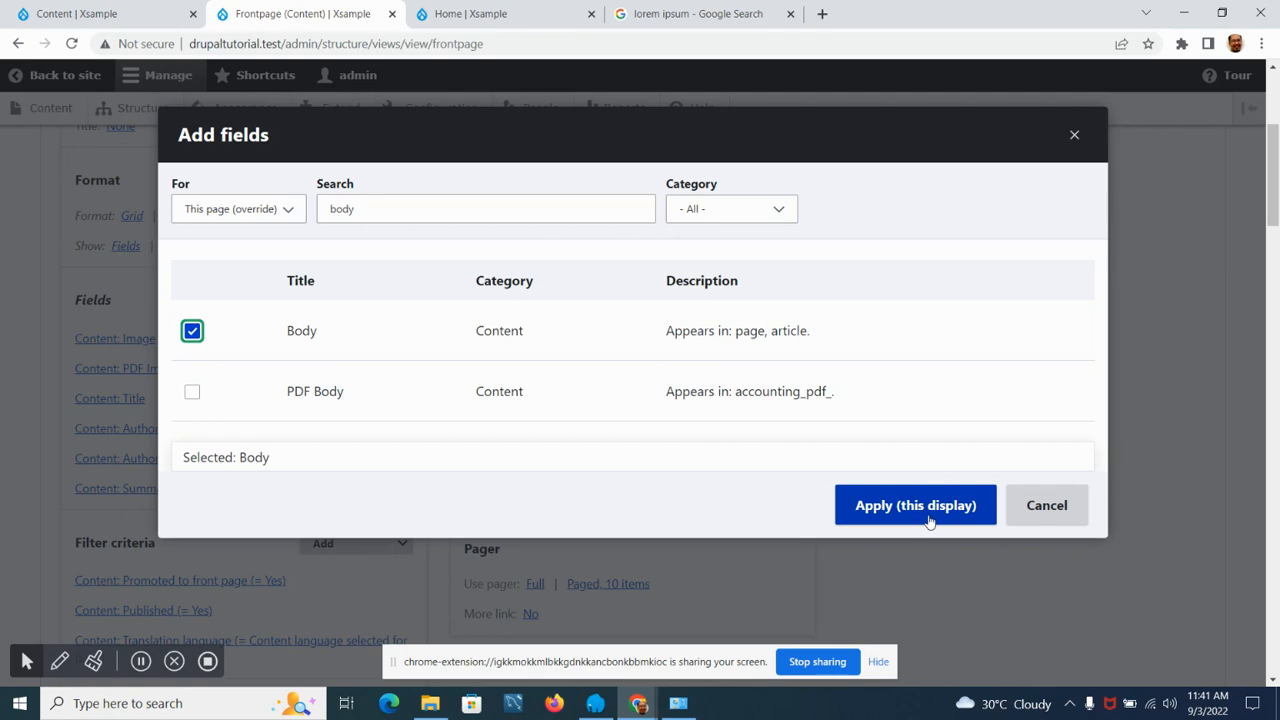
Return to the content list and open the article "This is an article test" for editing.
left_click(65, 13)
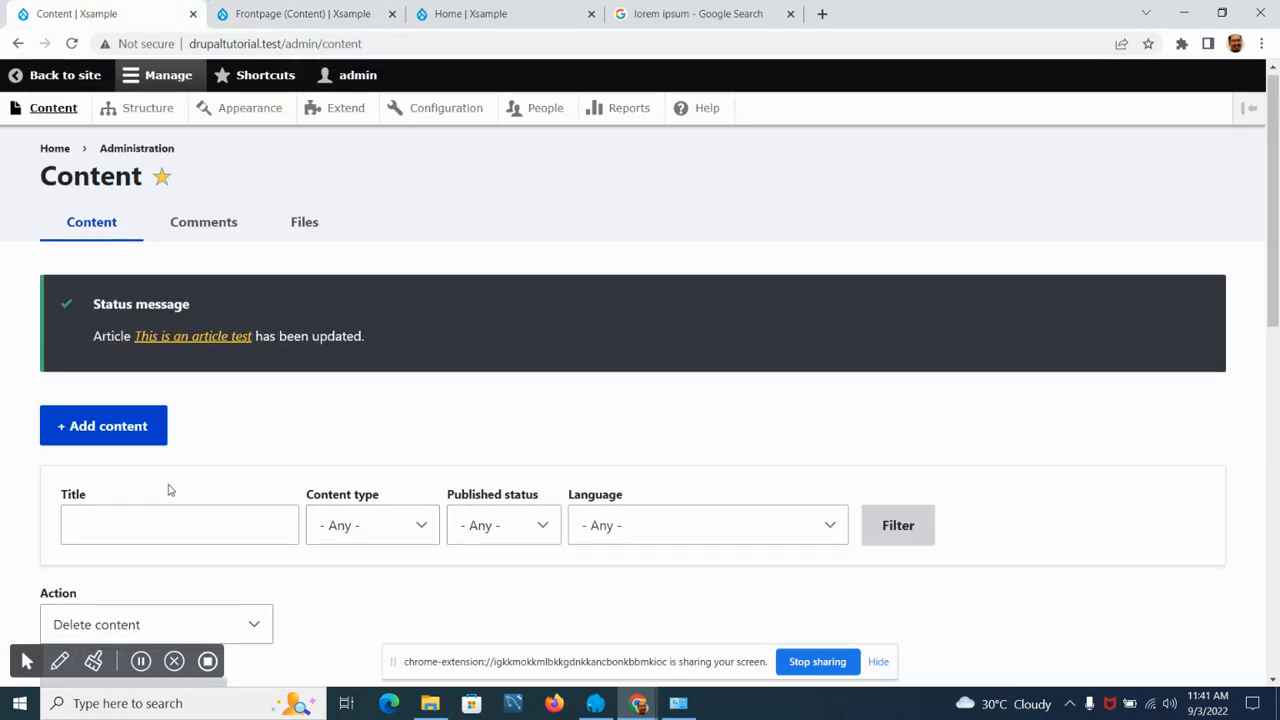
scroll(166, 486, "down", 4)
left_click(1088, 407)
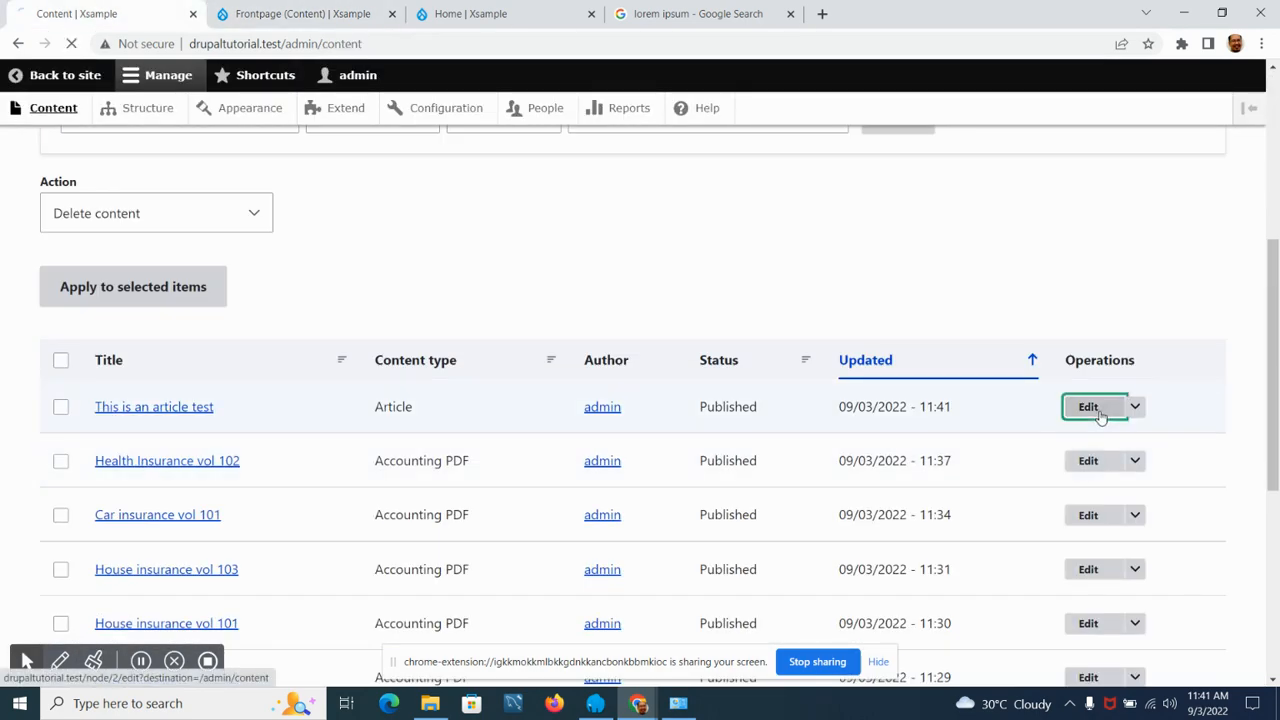
Review the title and body text in the edit form of the article "This is an article test".
scroll(306, 354, "down", 3)
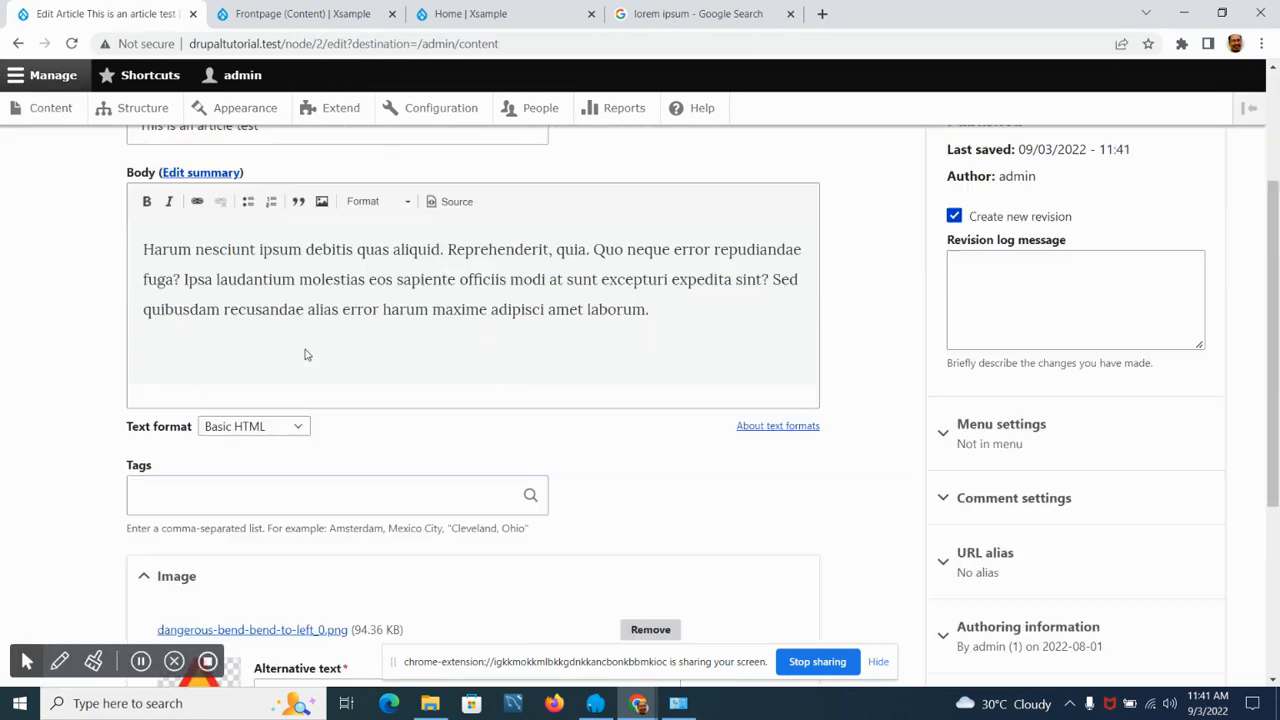
scroll(249, 296, "up", 3)
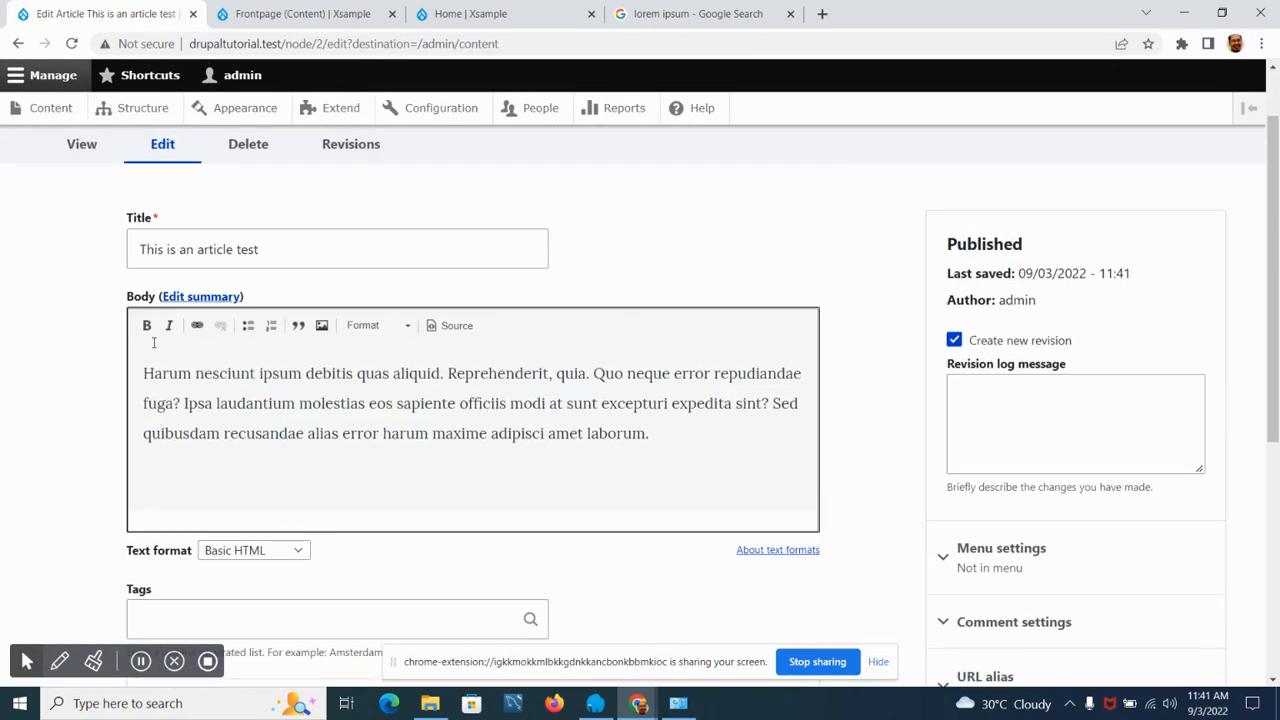
scroll(141, 372, "up", 1)
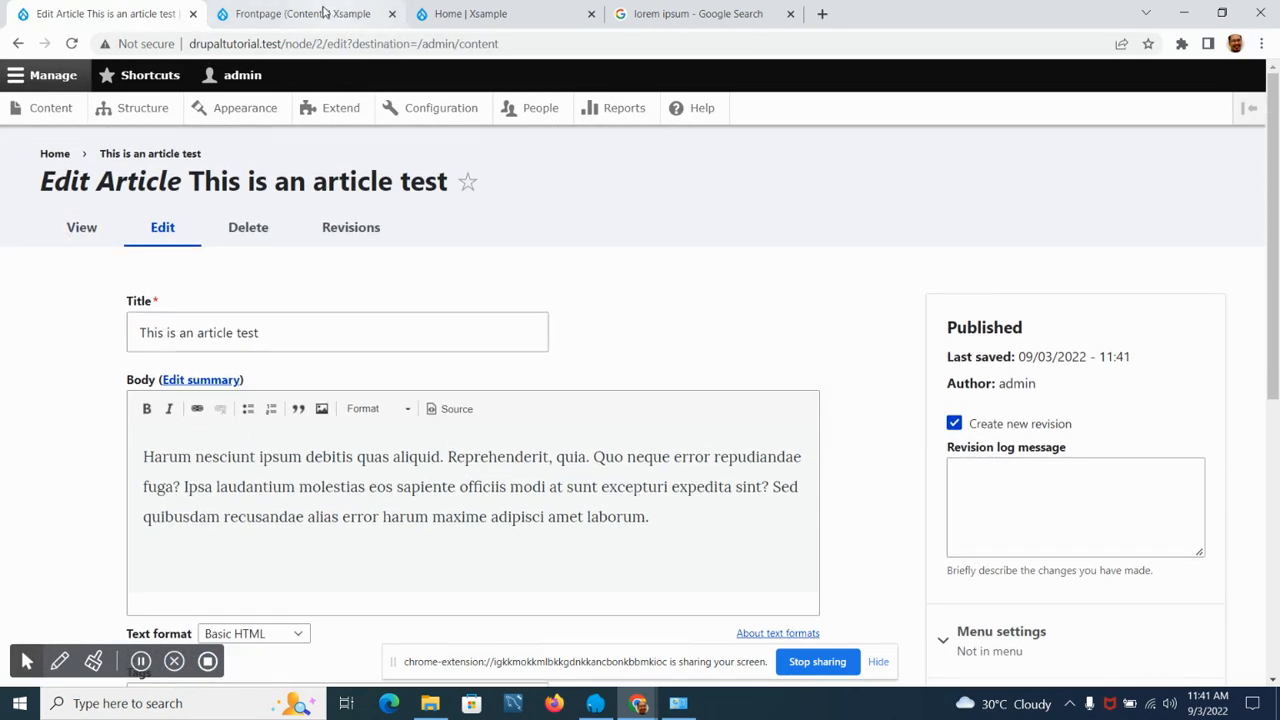
Add the selected Body field to the Frontpage view, using summary as its click-sorting column and Trimmed as its formatter.
left_click(323, 11)
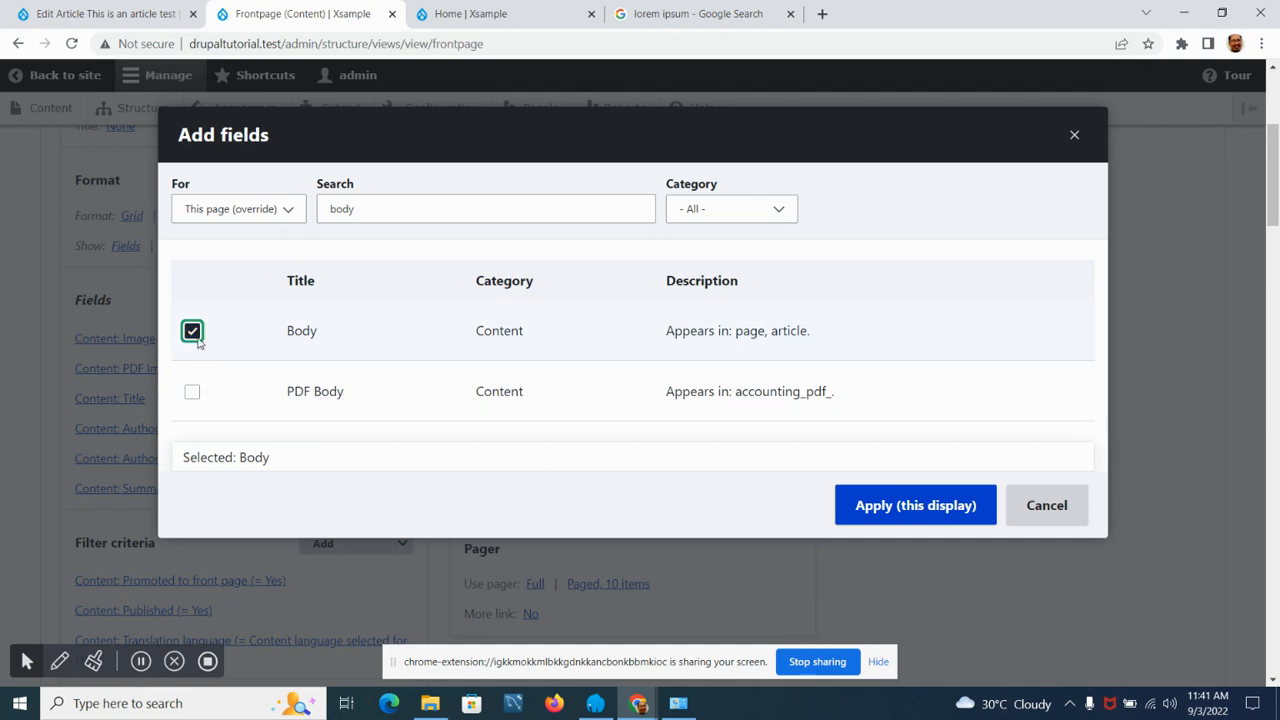
left_click(916, 511)
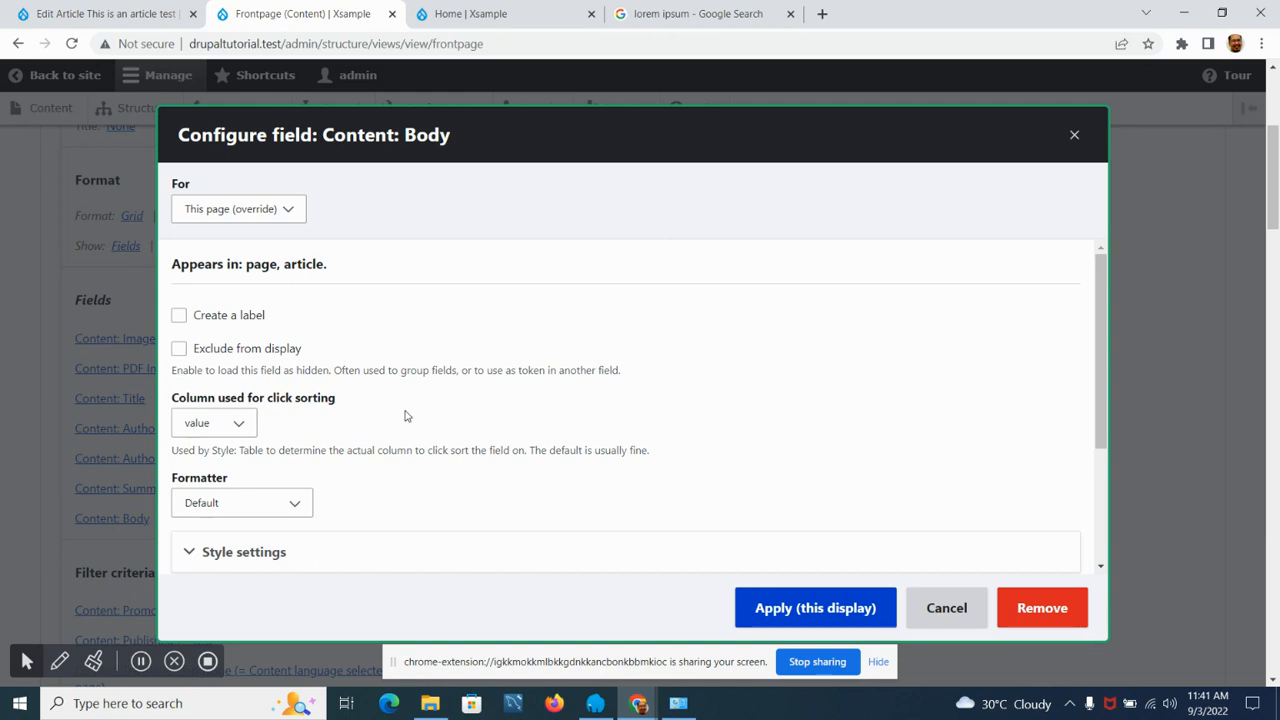
scroll(385, 355, "down", 1)
scroll(400, 363, "up", 1)
scroll(410, 366, "down", 2)
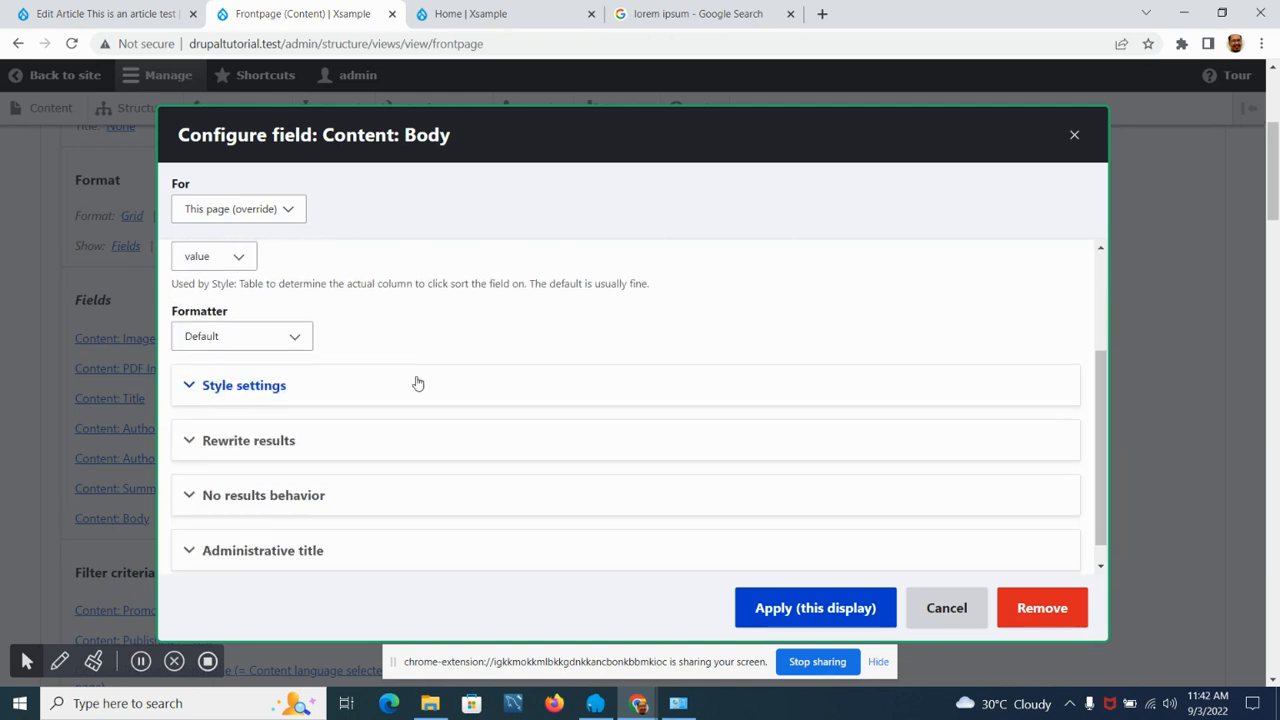
left_click(237, 260)
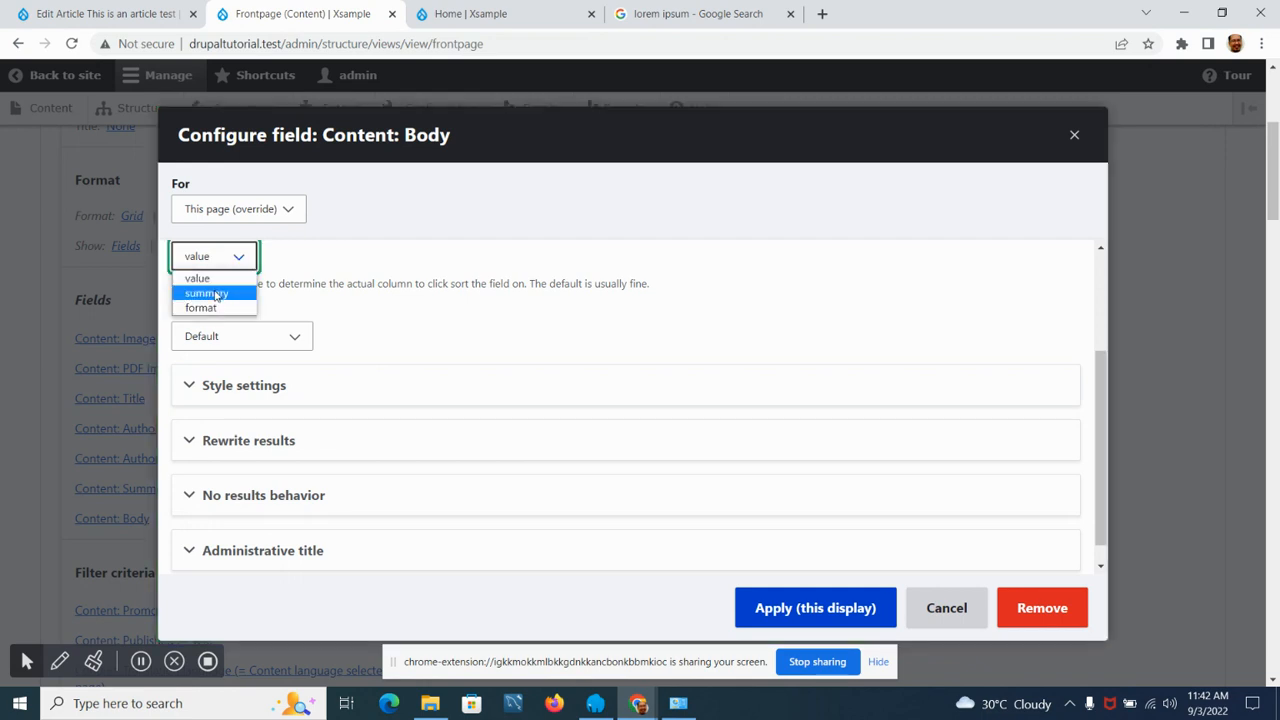
left_click(226, 294)
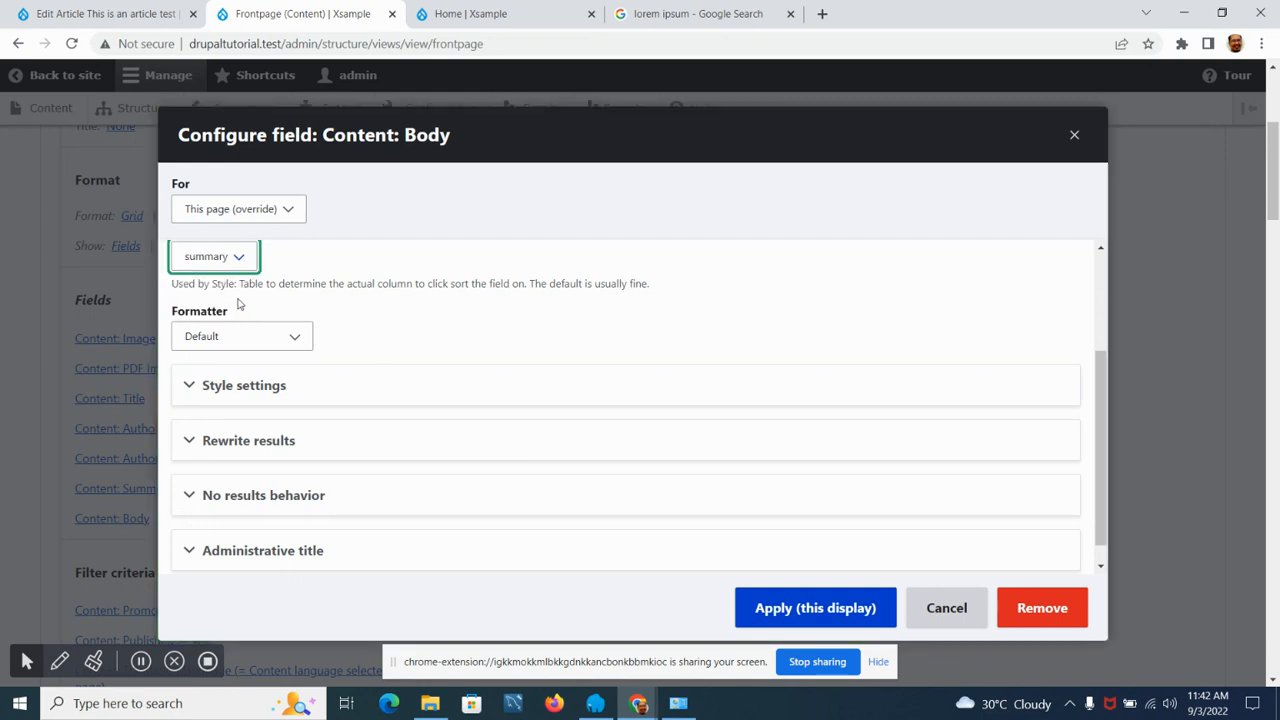
left_click(279, 341)
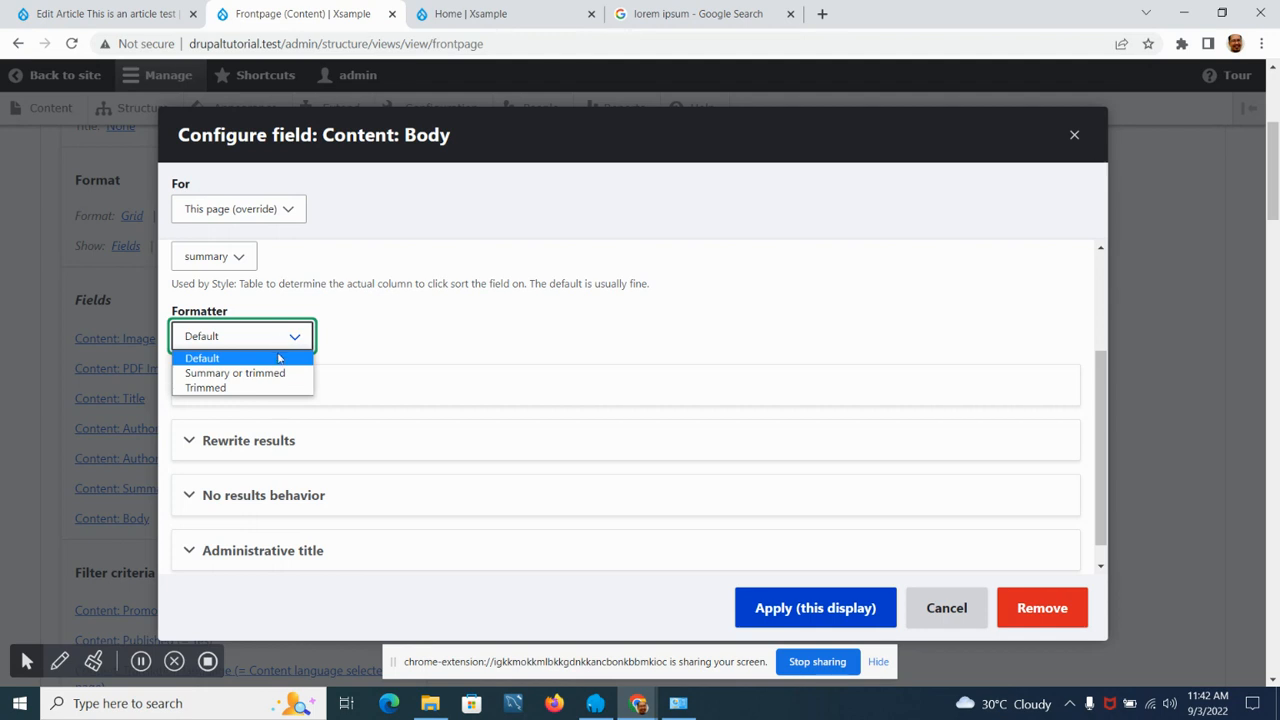
left_click(215, 388)
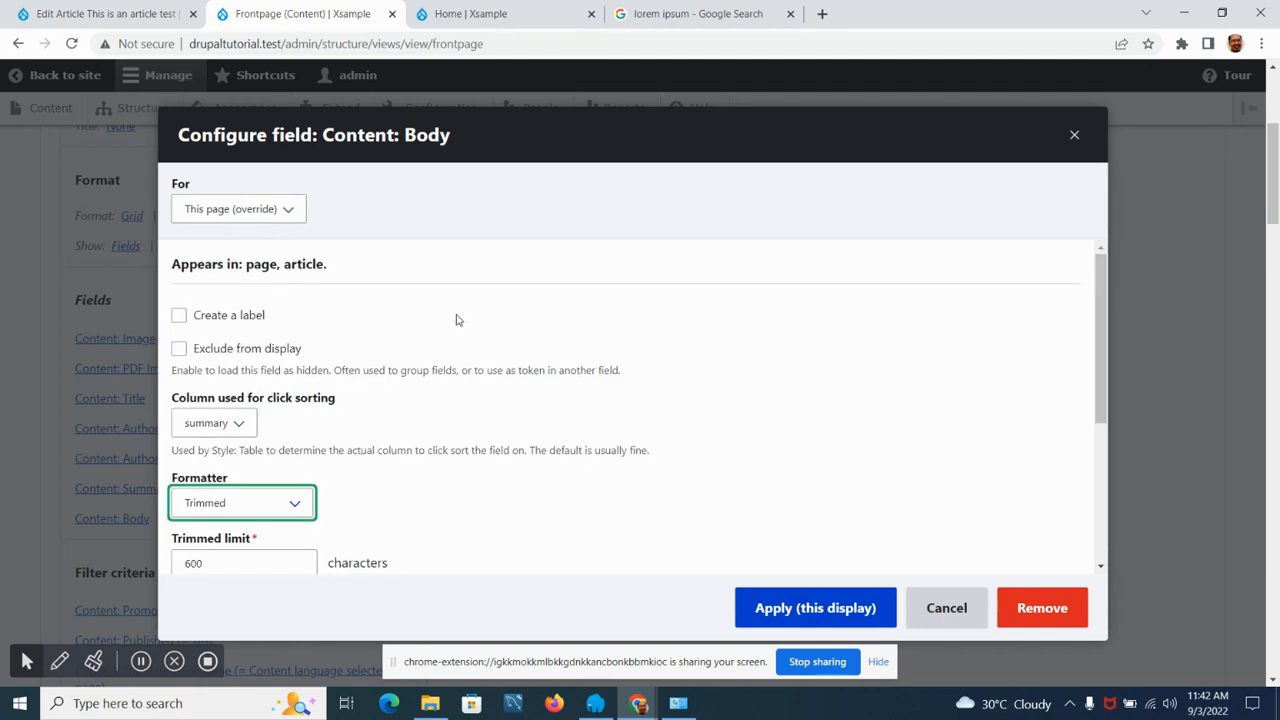
Set the Body field's trimmed limit to 100 characters and apply the configuration to this display.
scroll(456, 320, "down", 5)
left_click_drag(236, 312, 179, 314)
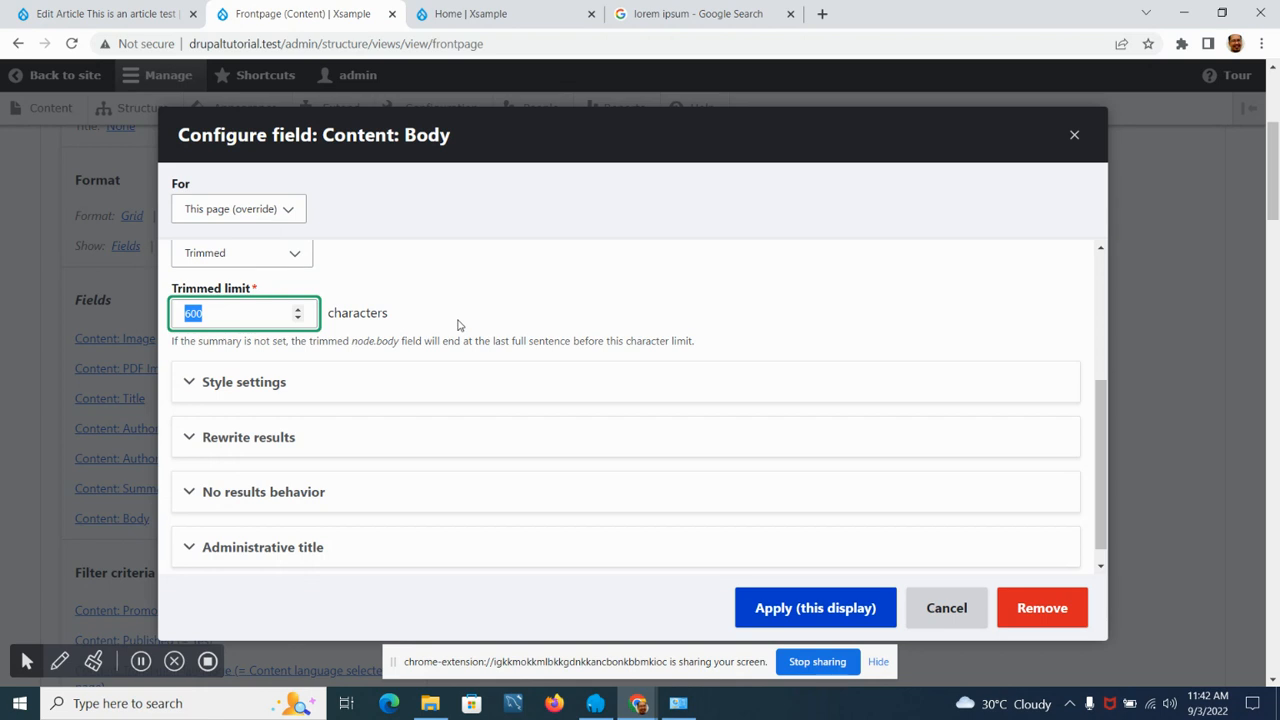
type("100")
left_click(489, 327)
scroll(476, 331, "down", 1)
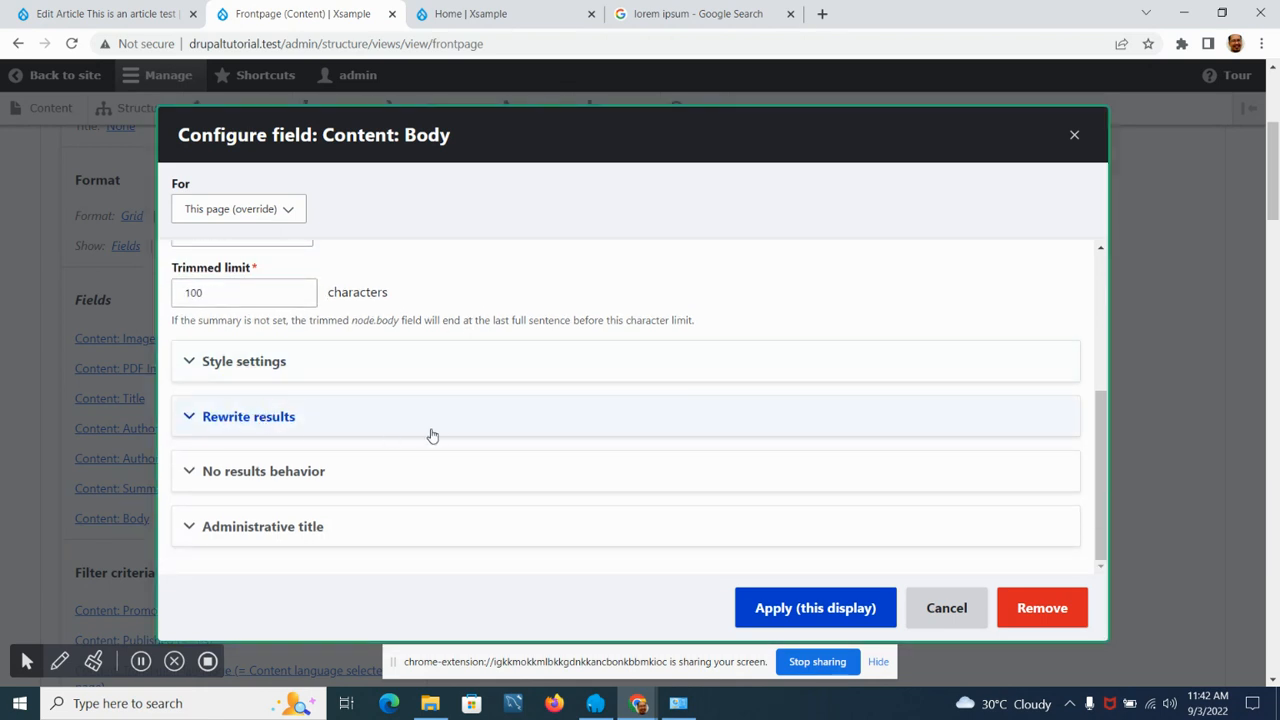
scroll(417, 432, "up", 3)
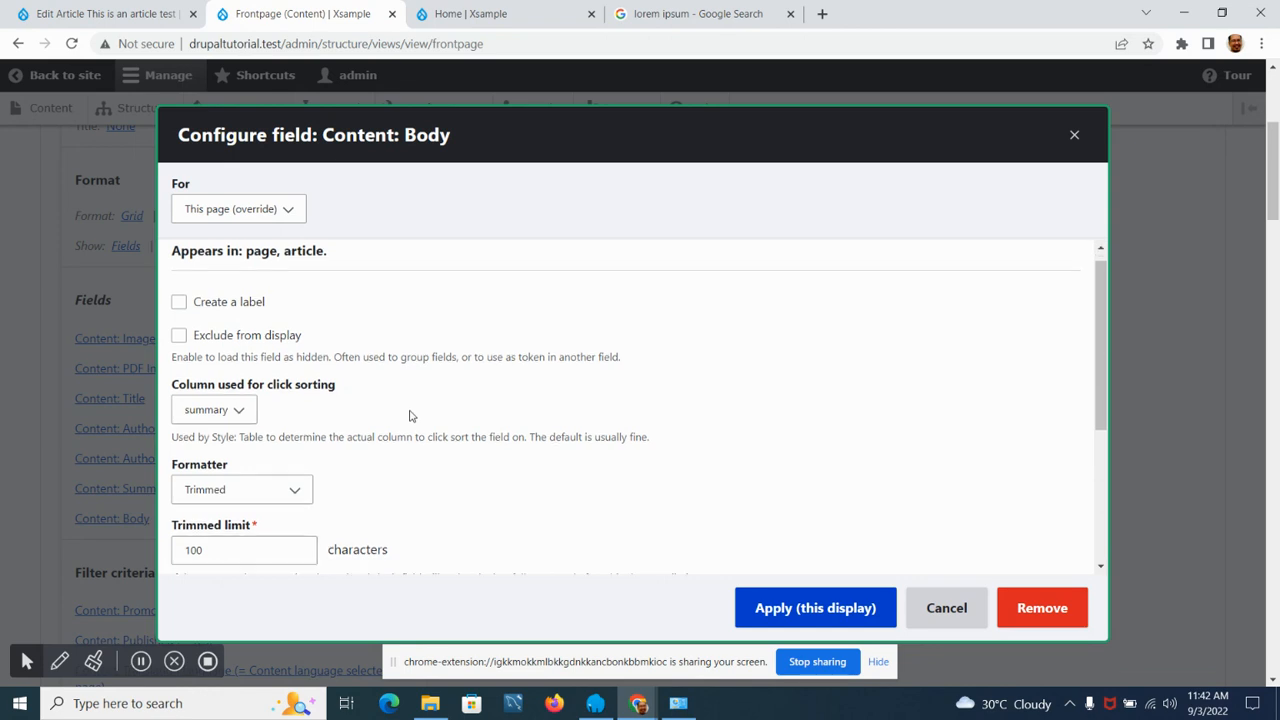
scroll(480, 440, "down", 3)
left_click(820, 614)
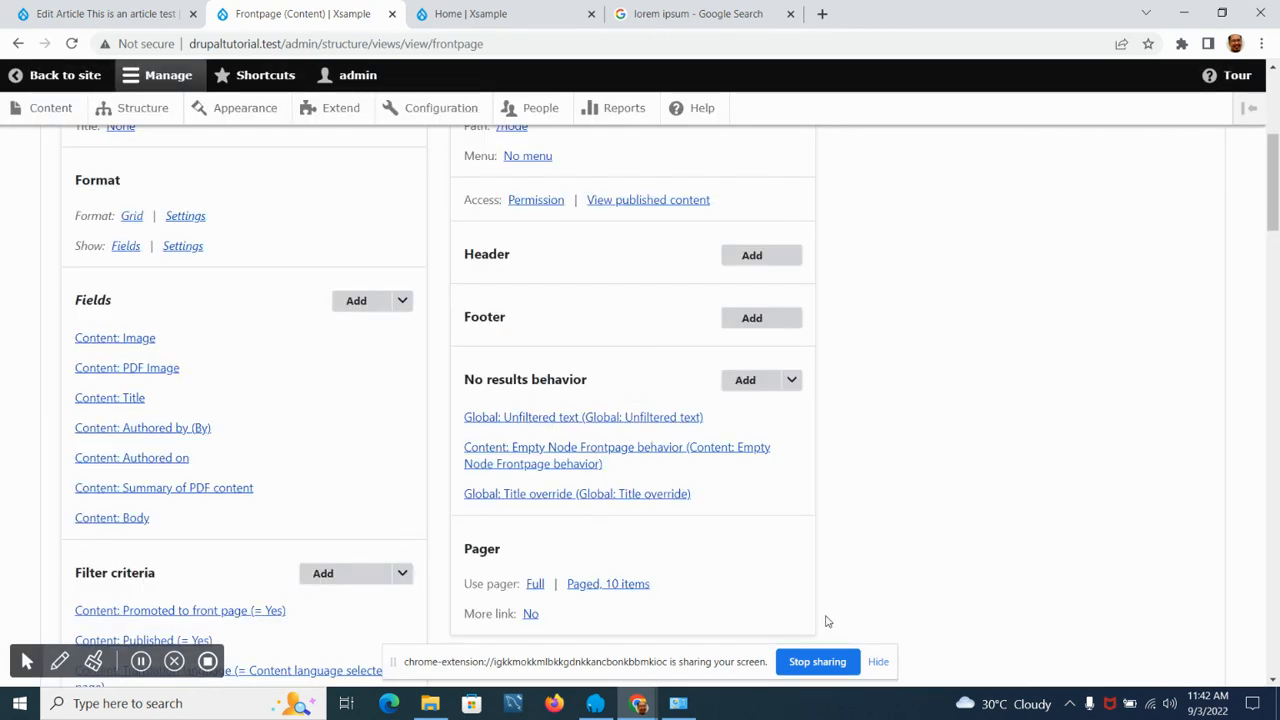
Examine the article's trimmed body text in the Frontpage preview.
scroll(94, 455, "down", 8)
scroll(98, 456, "down", 3)
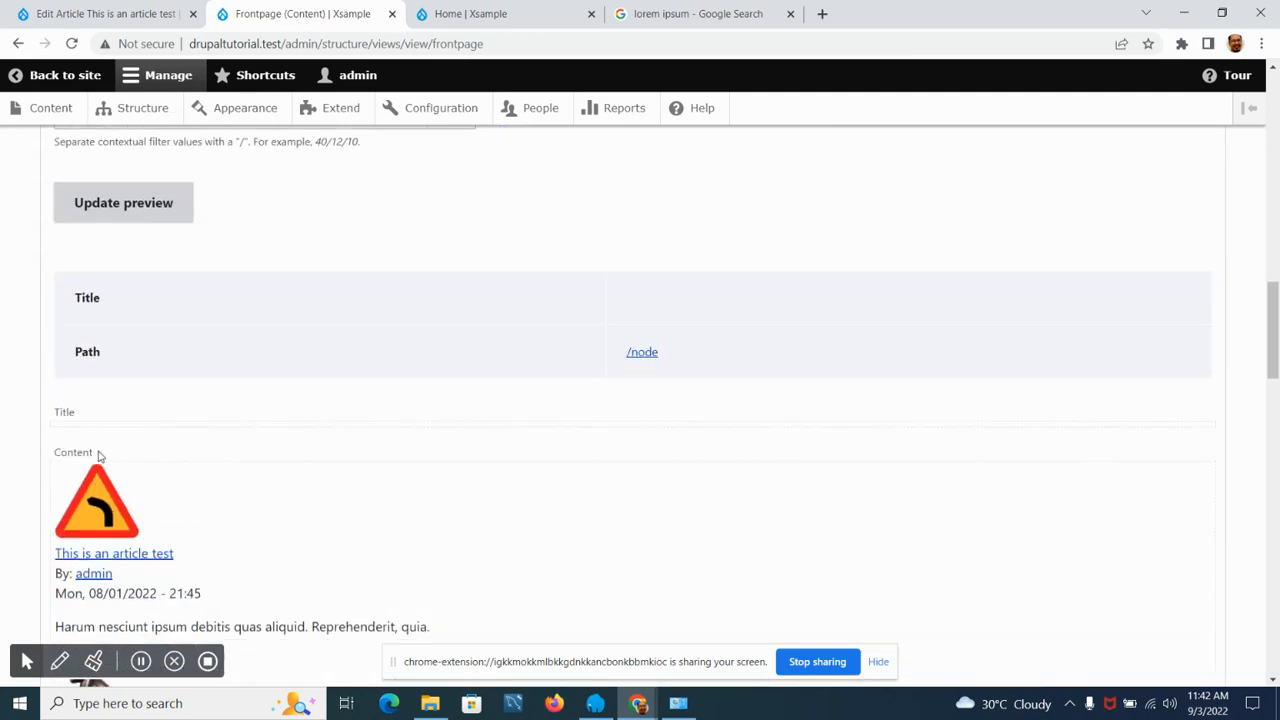
left_click_drag(450, 508, 55, 507)
scroll(135, 497, "down", 3)
Look up how the Summary of PDF content field is trimmed in its rewrite settings, and leave without applying changes.
scroll(190, 463, "up", 12)
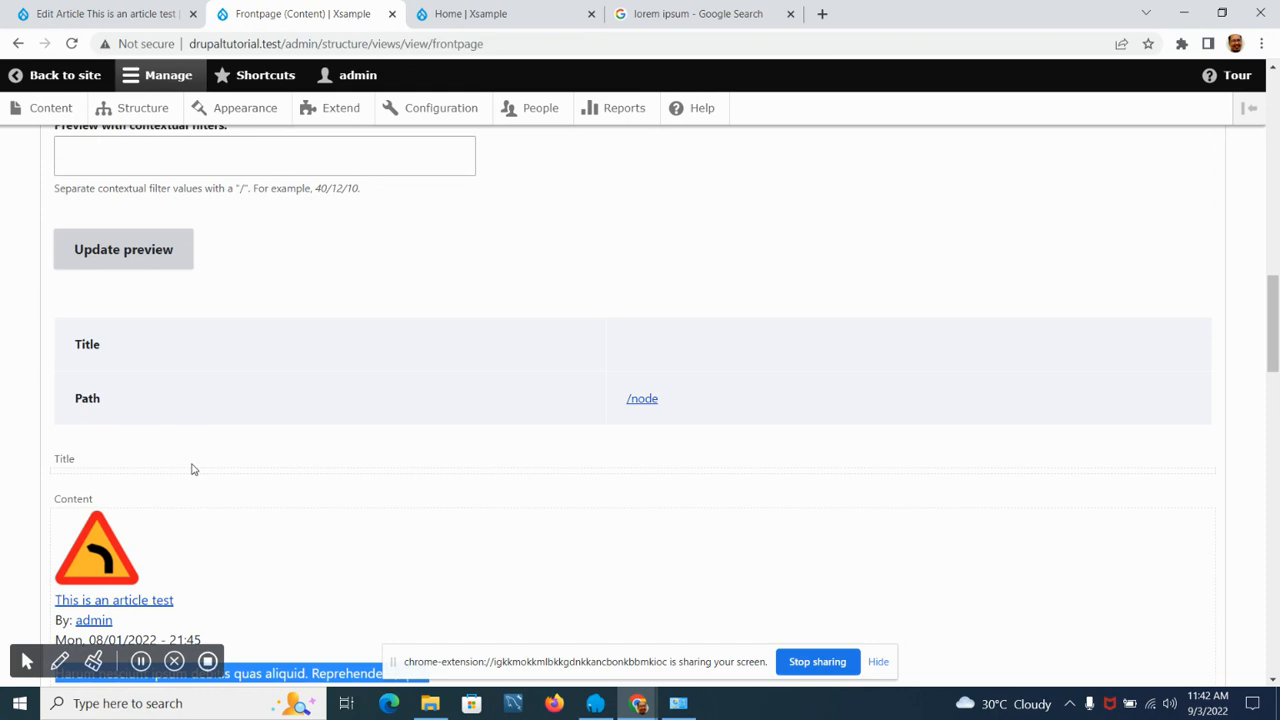
scroll(197, 470, "up", 1)
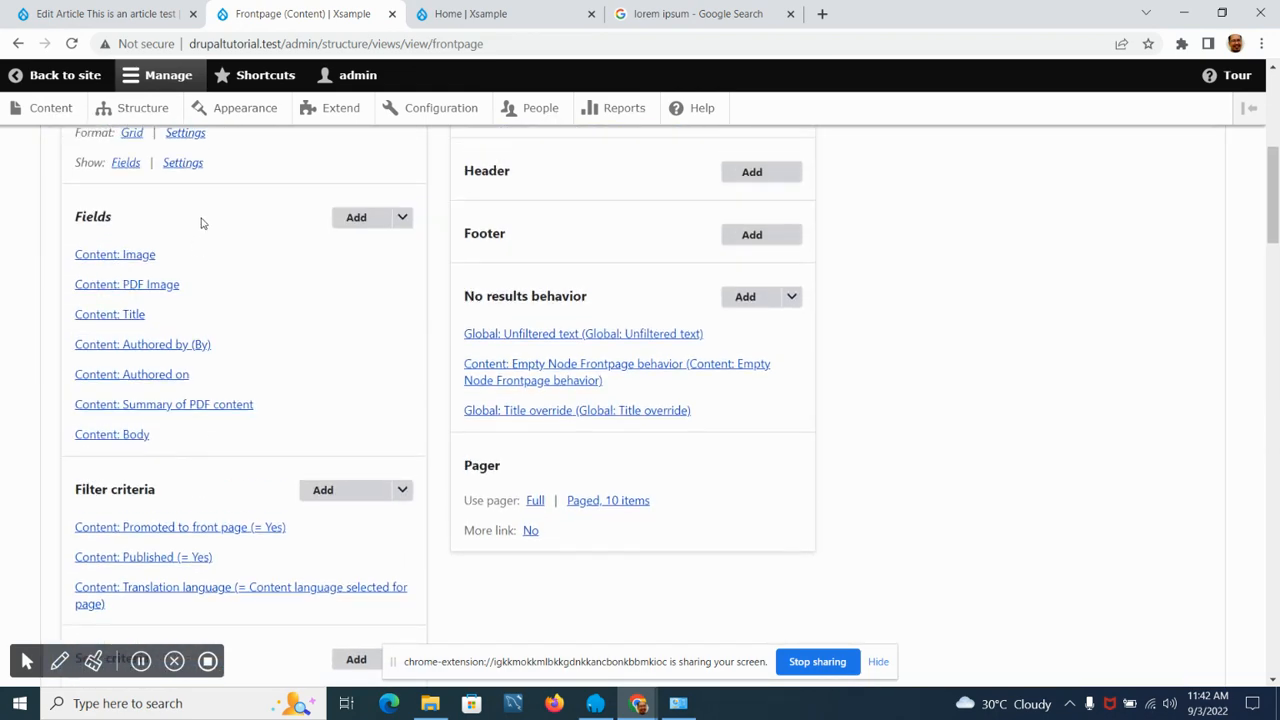
left_click(214, 411)
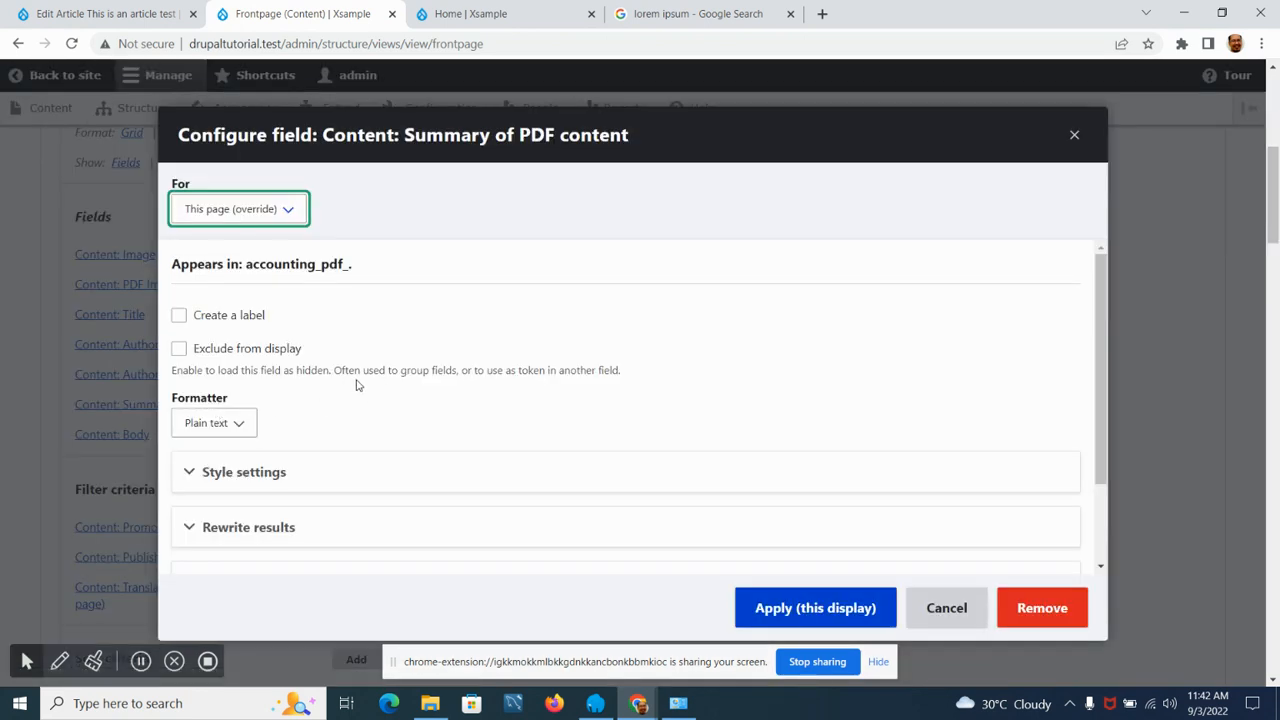
scroll(343, 384, "down", 1)
scroll(310, 365, "up", 1)
scroll(310, 391, "down", 1)
scroll(310, 391, "down", 1)
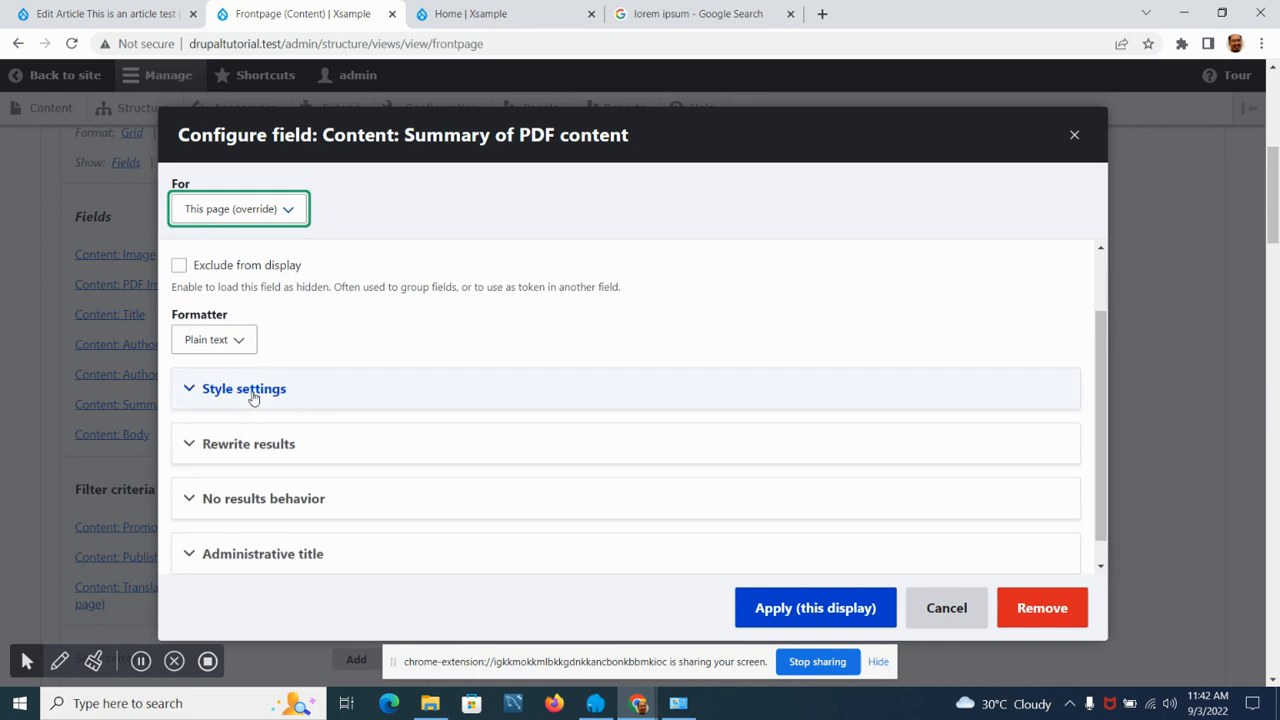
left_click(253, 395)
left_click(253, 393)
left_click(230, 444)
scroll(313, 421, "down", 3)
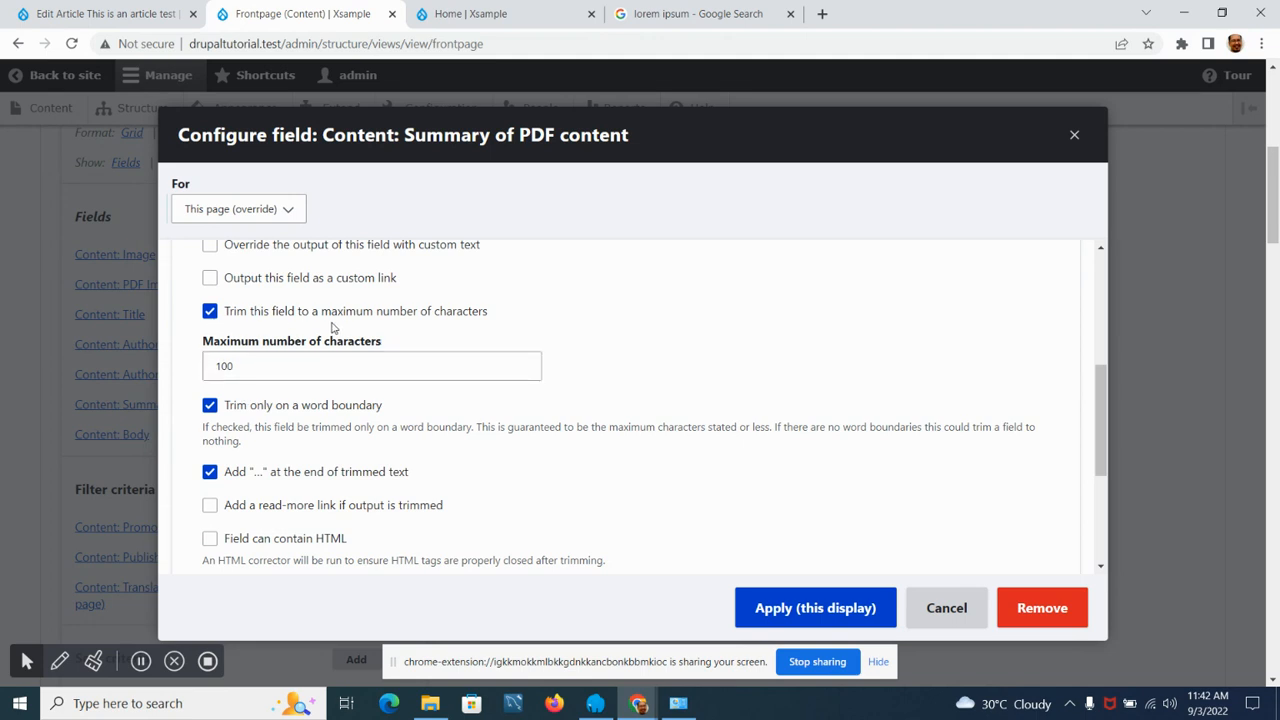
scroll(248, 415, "down", 1)
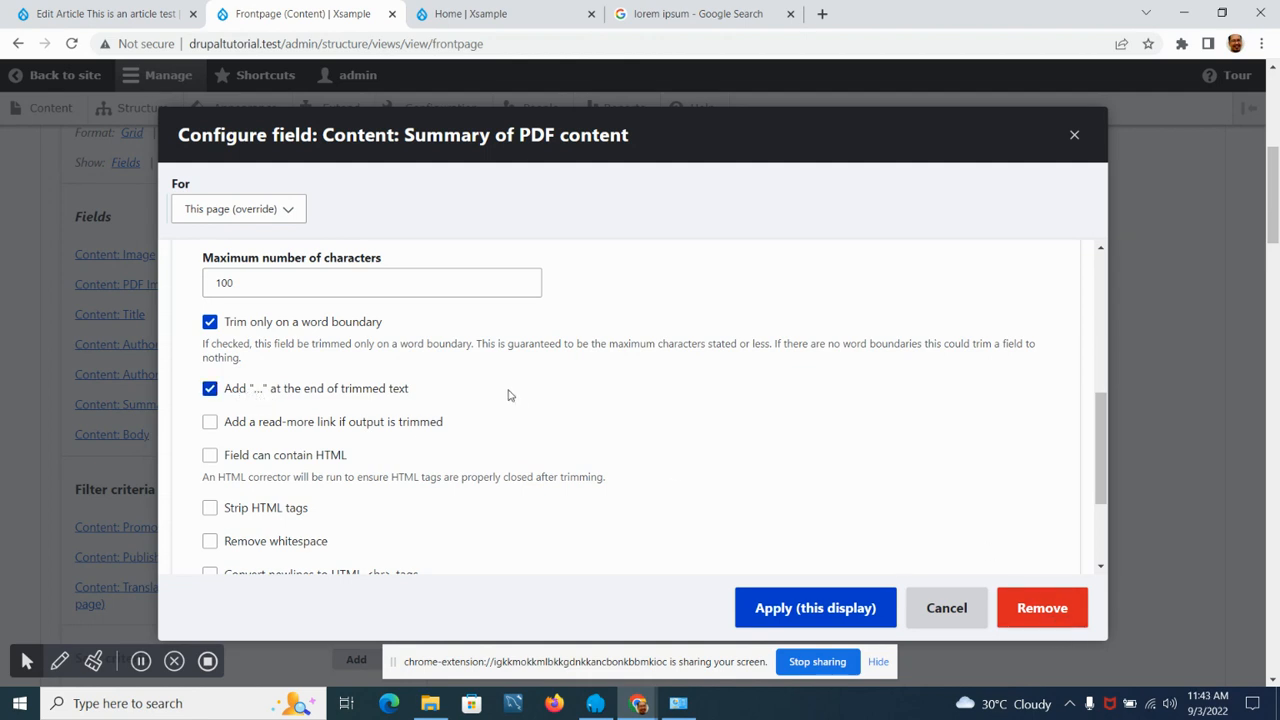
left_click(970, 610)
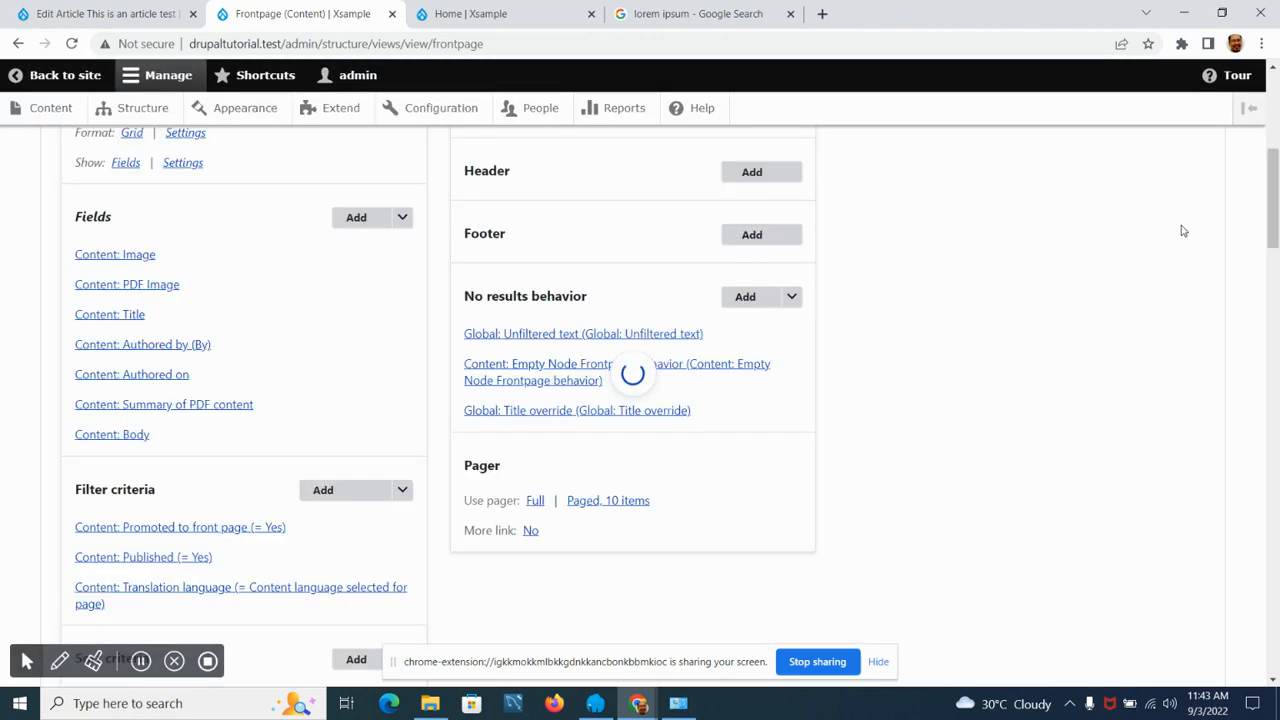
In the Body field's rewrite settings, trim the output to a maximum of 100 characters and apply it to this display.
left_click(134, 436)
scroll(366, 360, "down", 3)
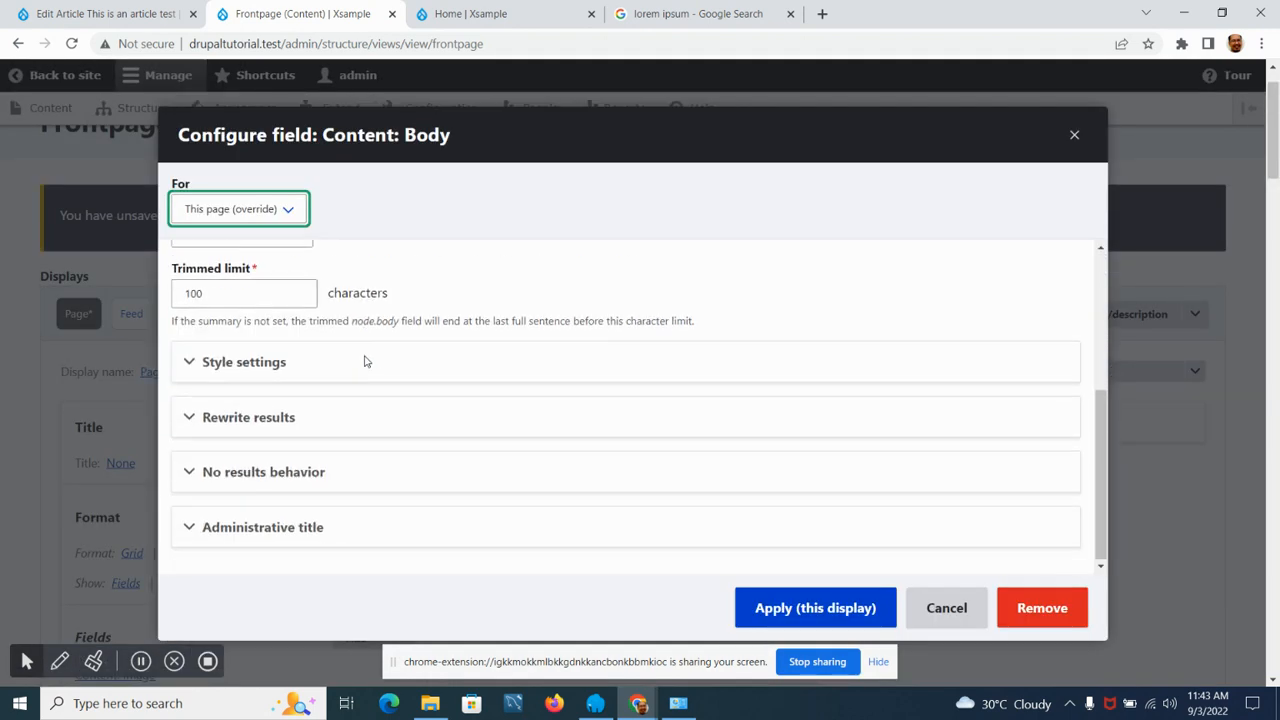
left_click(297, 405)
scroll(505, 426, "down", 2)
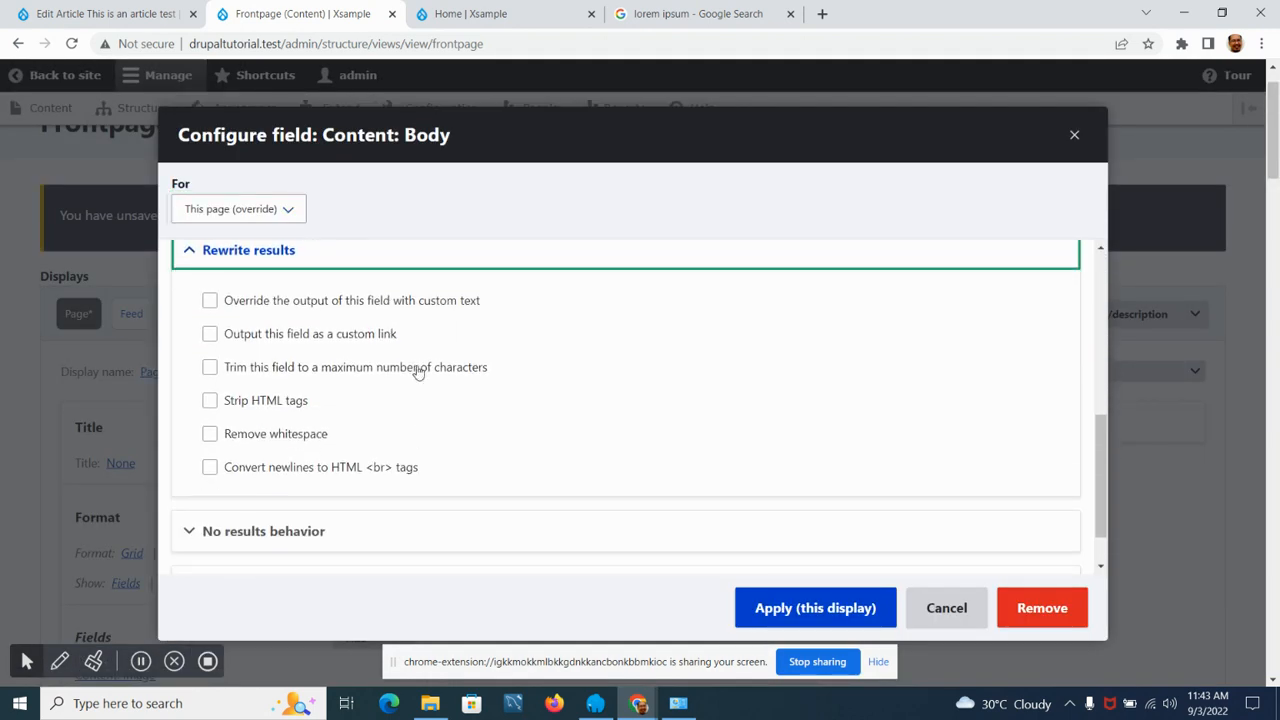
left_click(307, 377)
double_click(282, 419)
type("10")
left_click(303, 461)
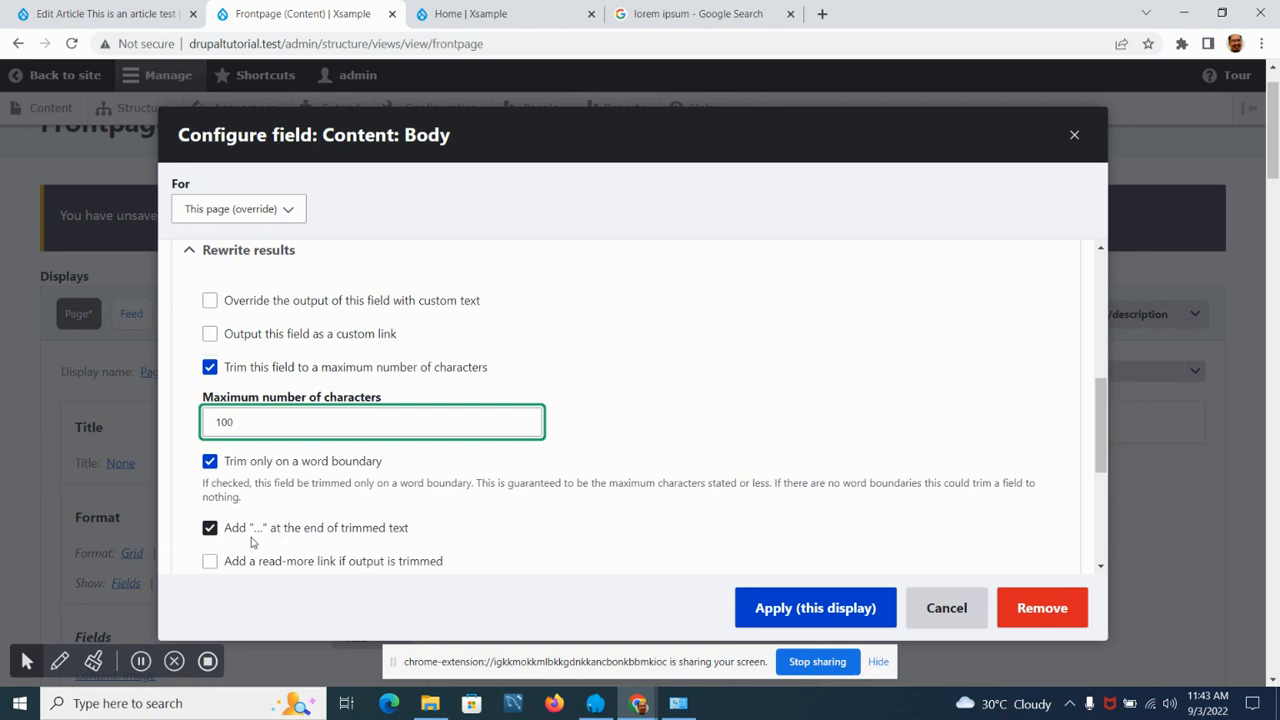
scroll(370, 461, "down", 2)
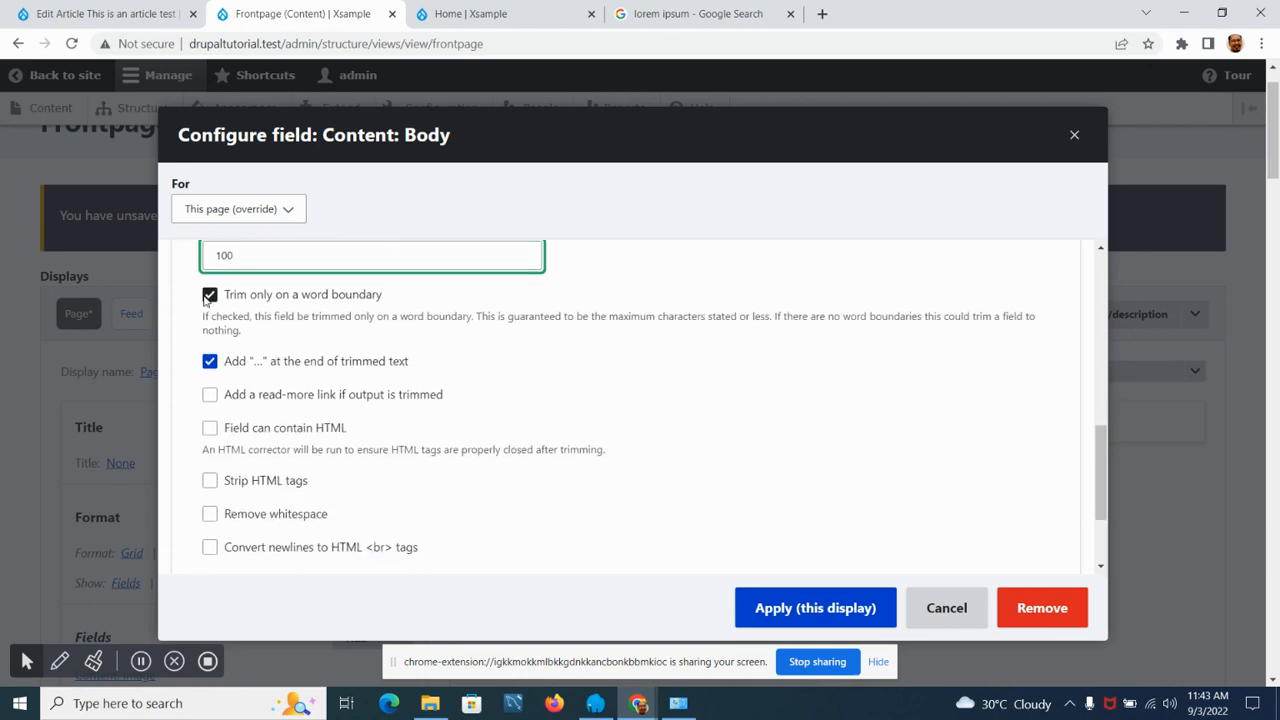
left_click(799, 619)
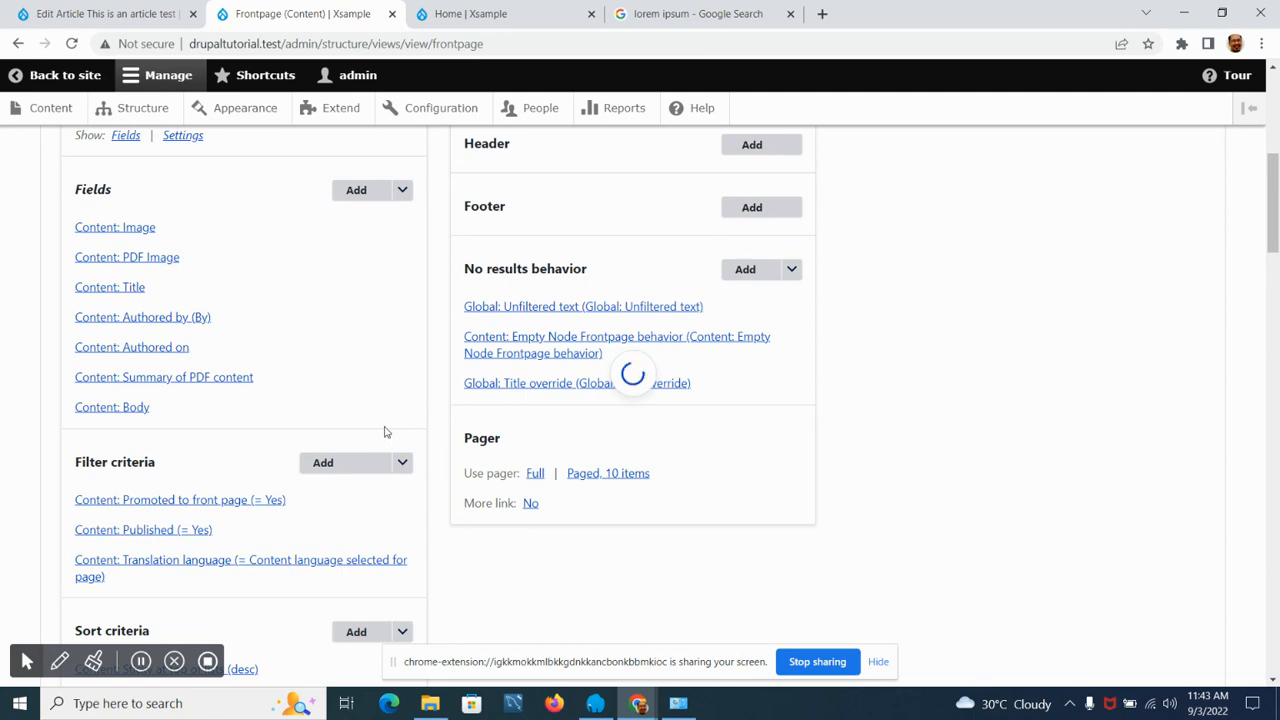
Save the Frontpage view and check its preview before and after saving.
scroll(366, 436, "down", 12)
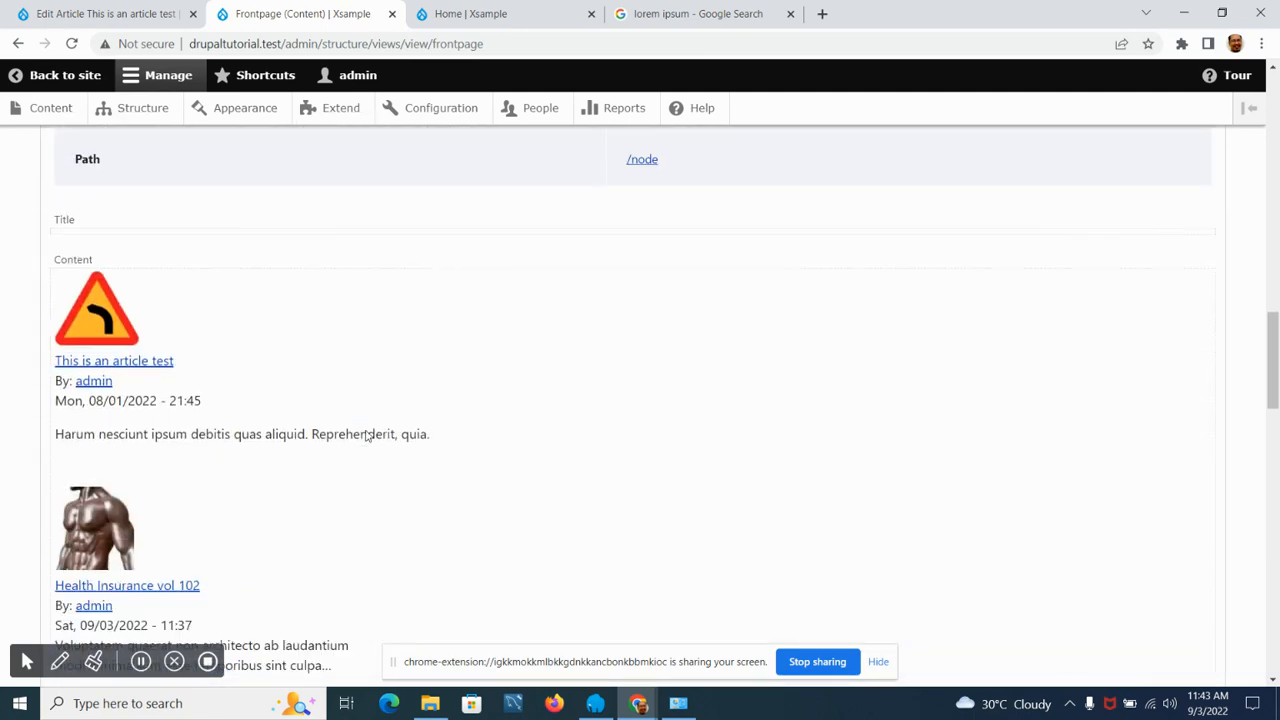
scroll(330, 387, "up", 3)
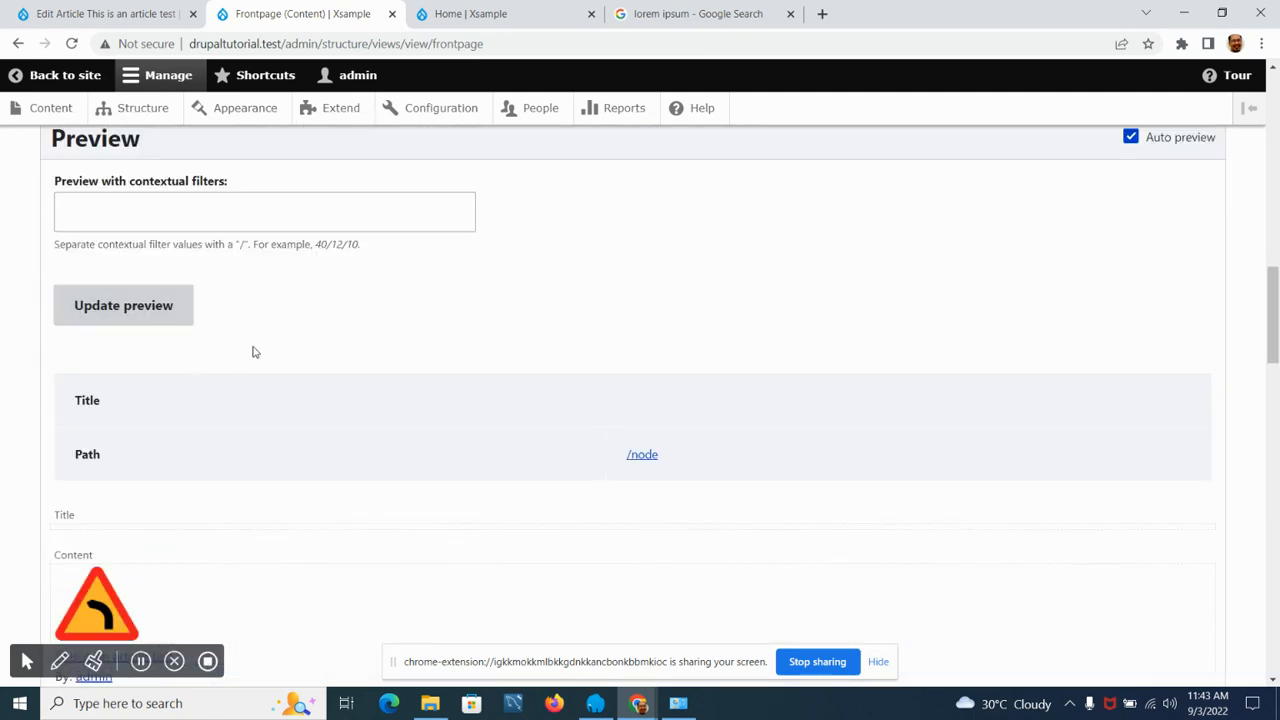
scroll(260, 349, "up", 4)
left_click(117, 458)
scroll(185, 403, "up", 3)
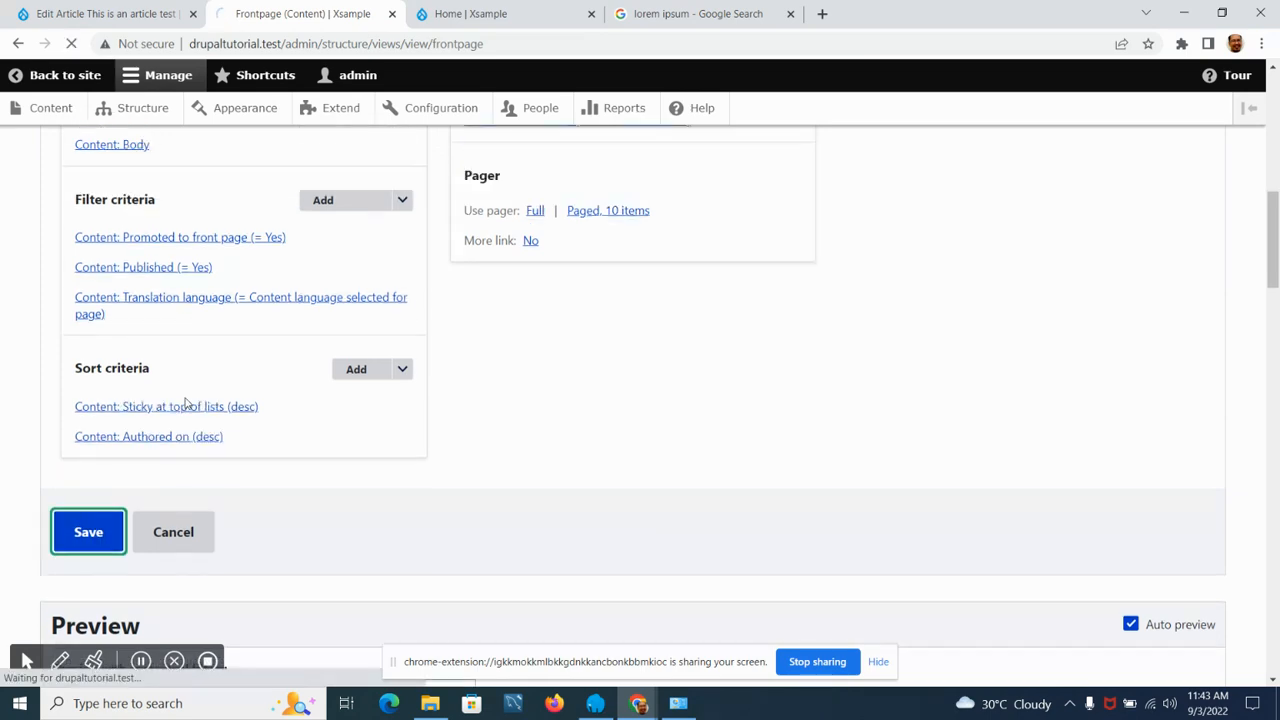
scroll(186, 404, "down", 10)
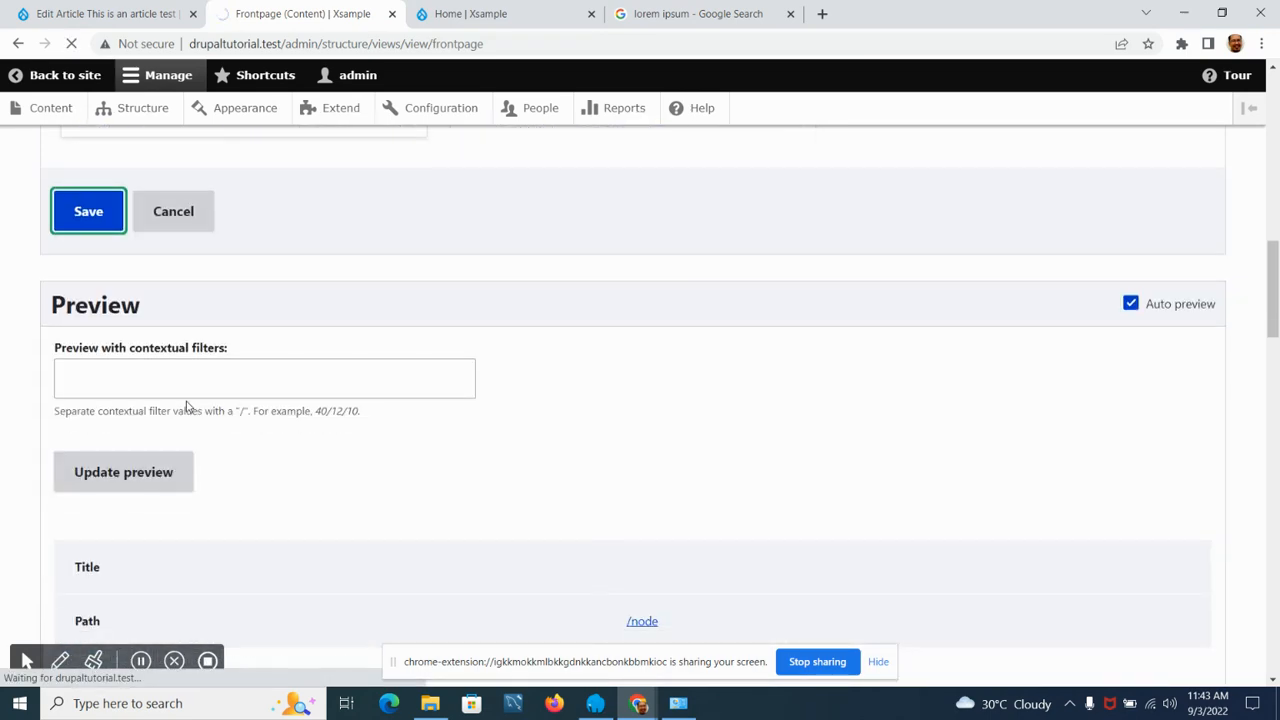
scroll(189, 401, "down", 1)
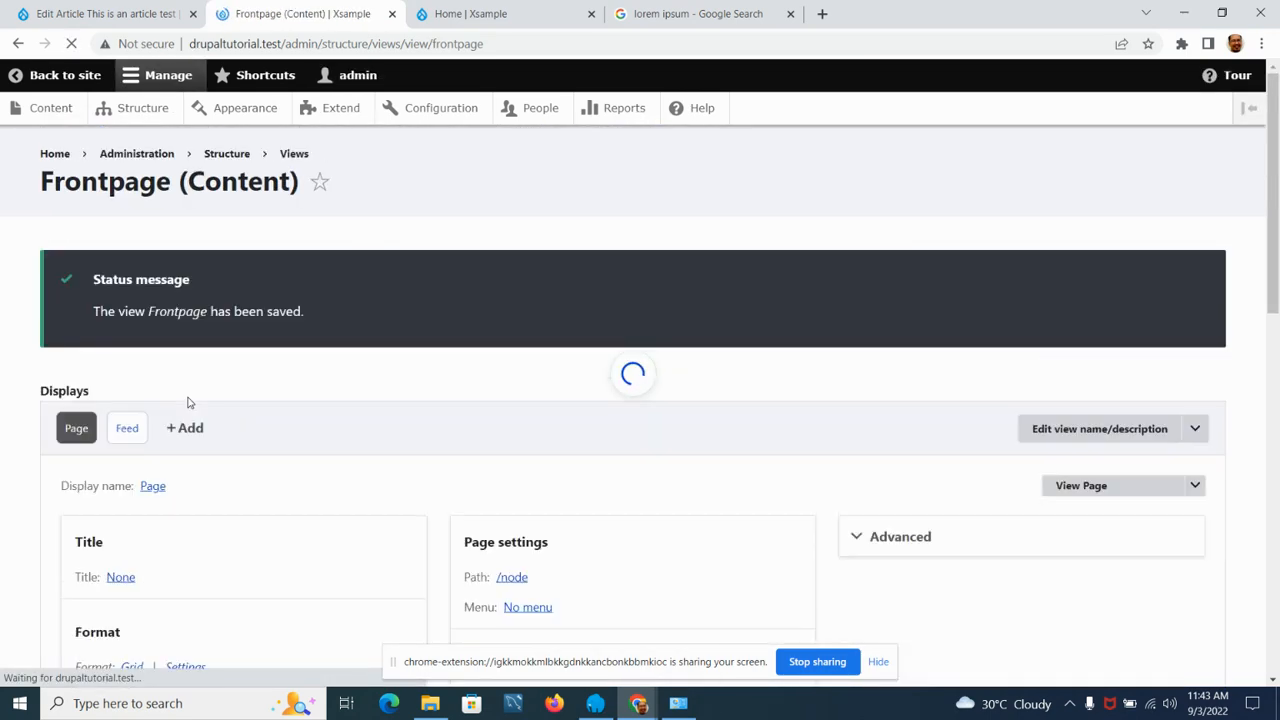
scroll(186, 403, "down", 5)
scroll(191, 401, "down", 4)
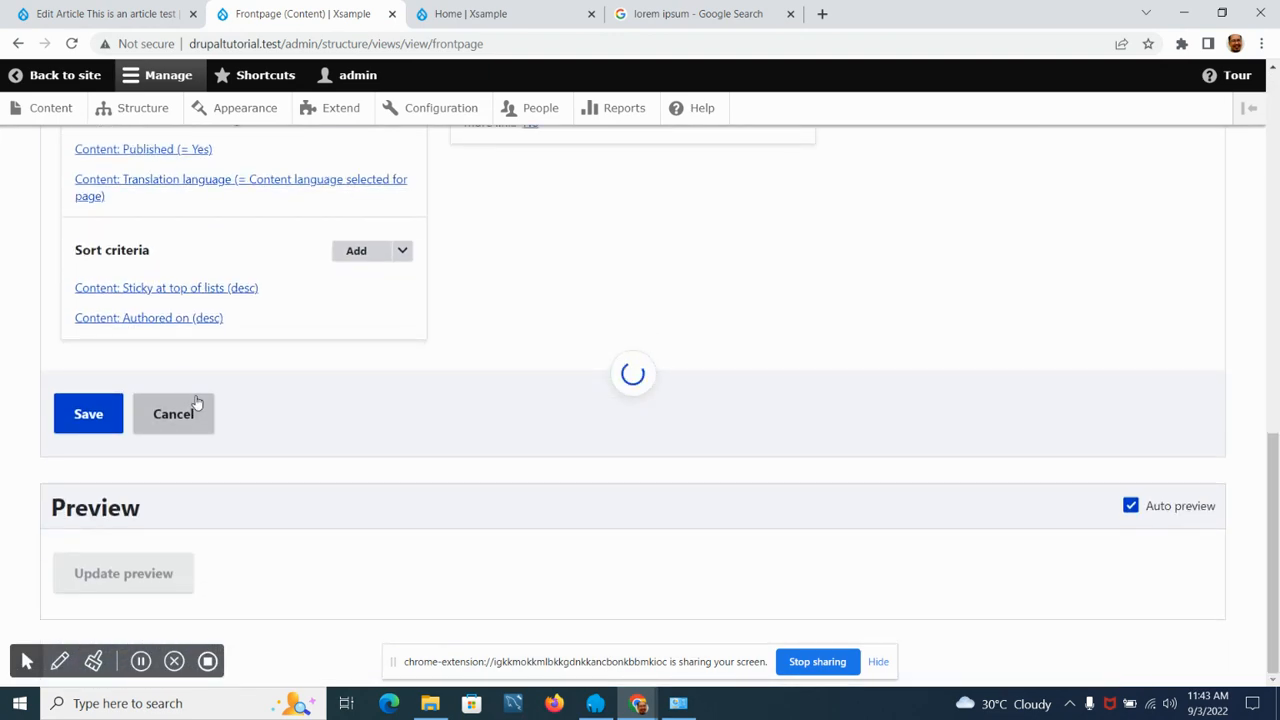
scroll(252, 435, "down", 7)
scroll(252, 432, "up", 6)
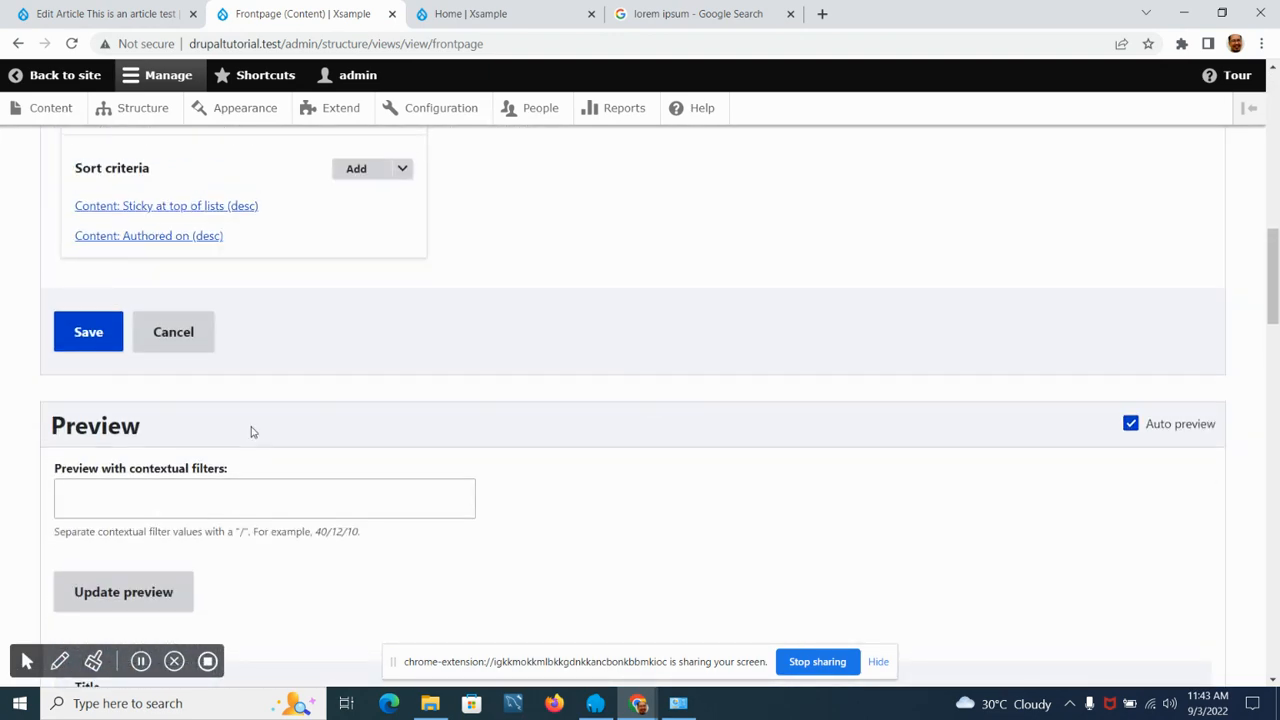
Reopen the configuration of the Body field in the Frontpage view.
scroll(252, 432, "up", 3)
left_click(113, 277)
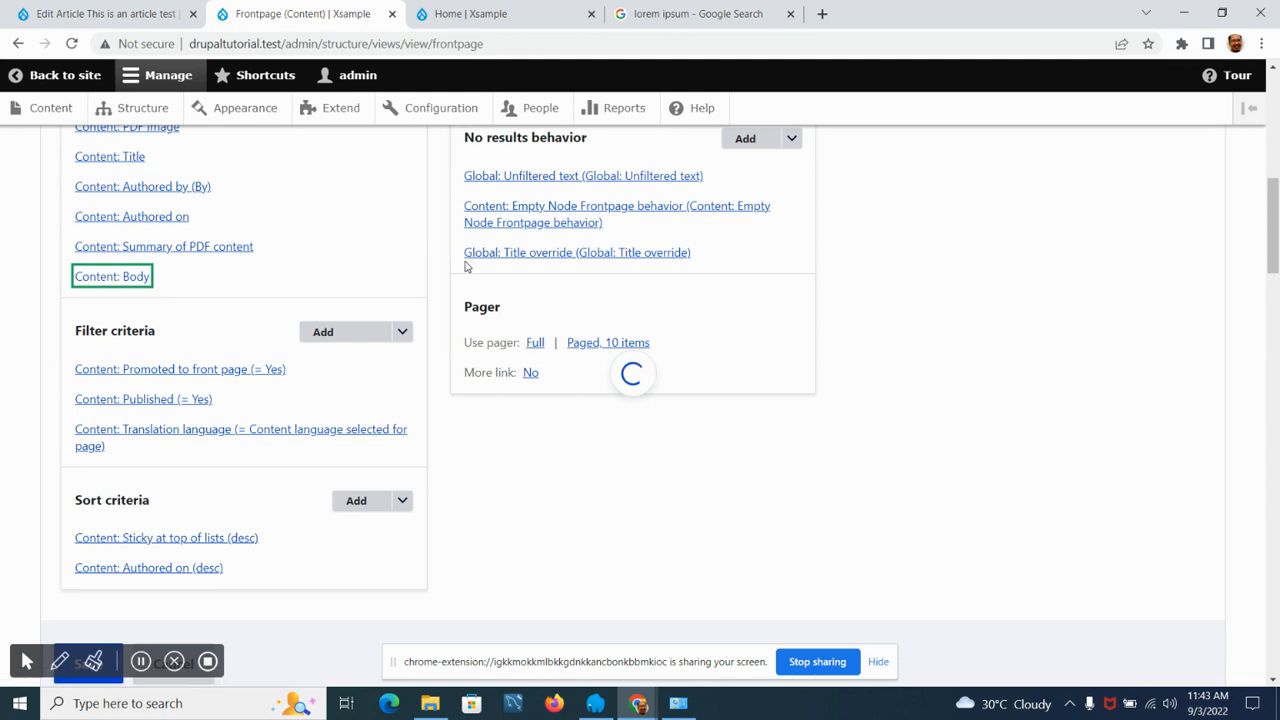
scroll(371, 400, "down", 1)
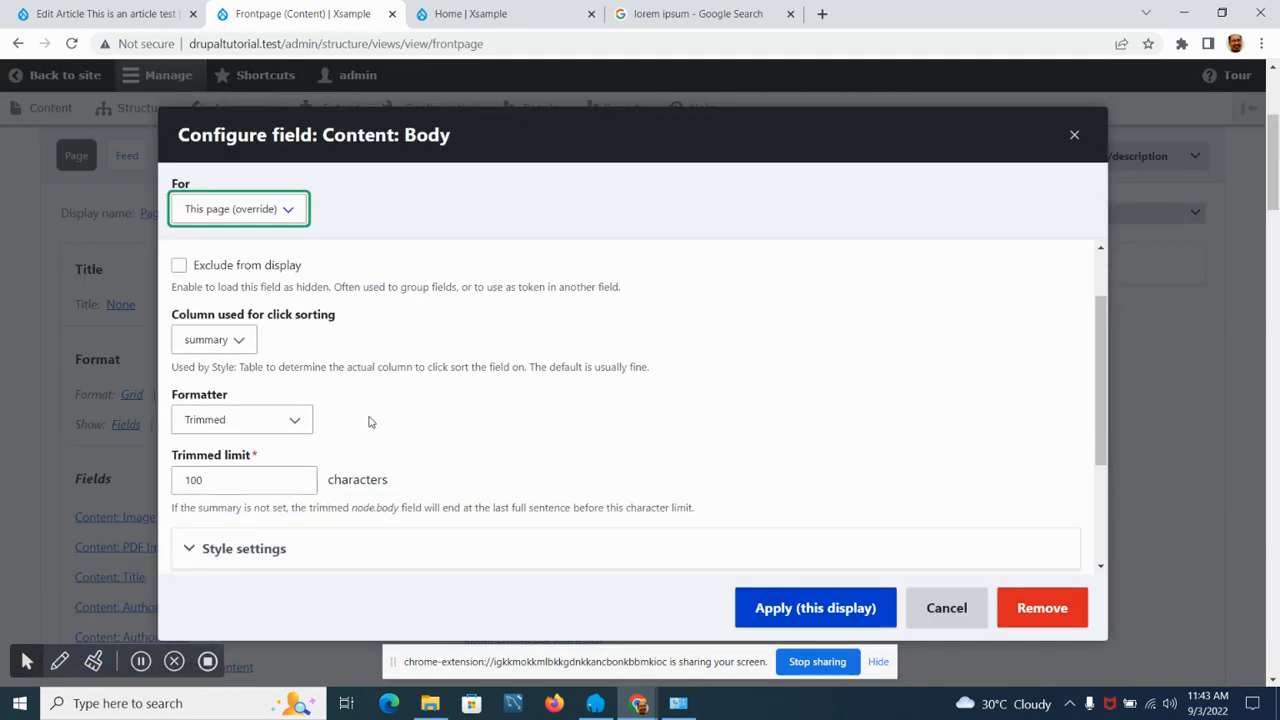
Set the Body field's formatter to Default and apply it to this page display only.
left_click(298, 419)
left_click(263, 442)
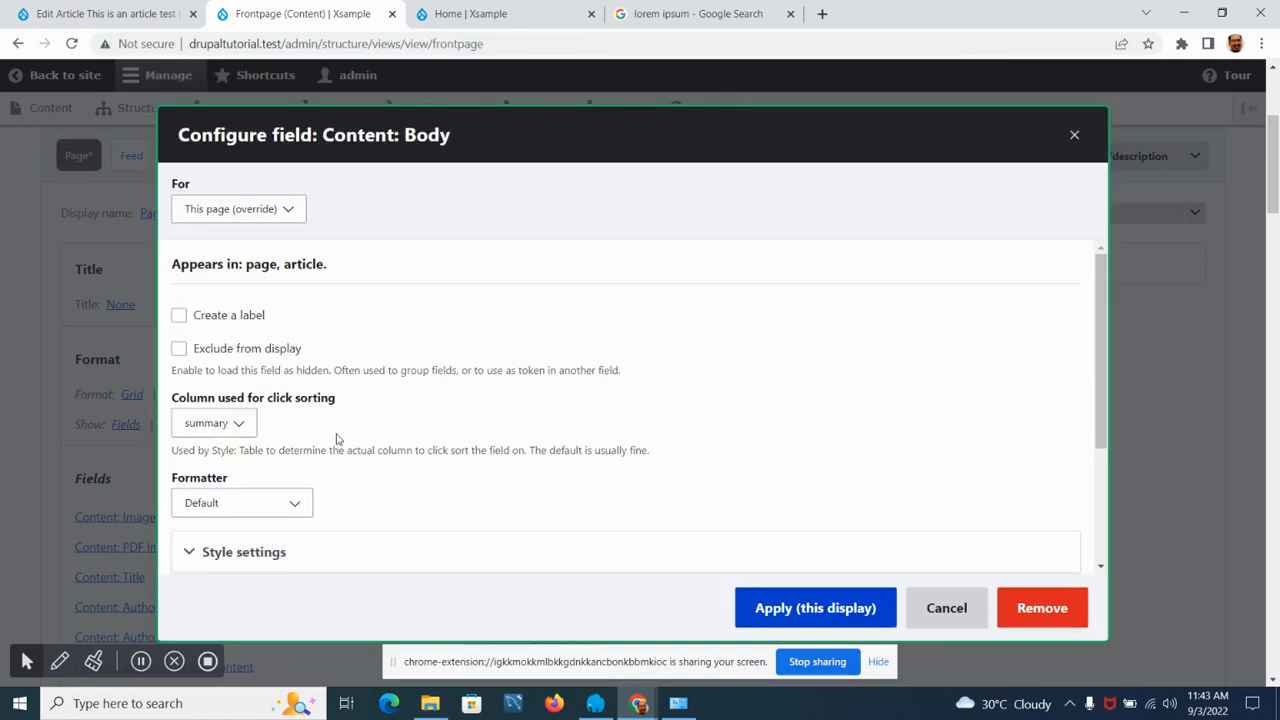
scroll(332, 438, "down", 2)
left_click(810, 614)
Examine how the body text of the listed articles is trimmed in the view preview, and review the view's settings.
scroll(210, 440, "down", 10)
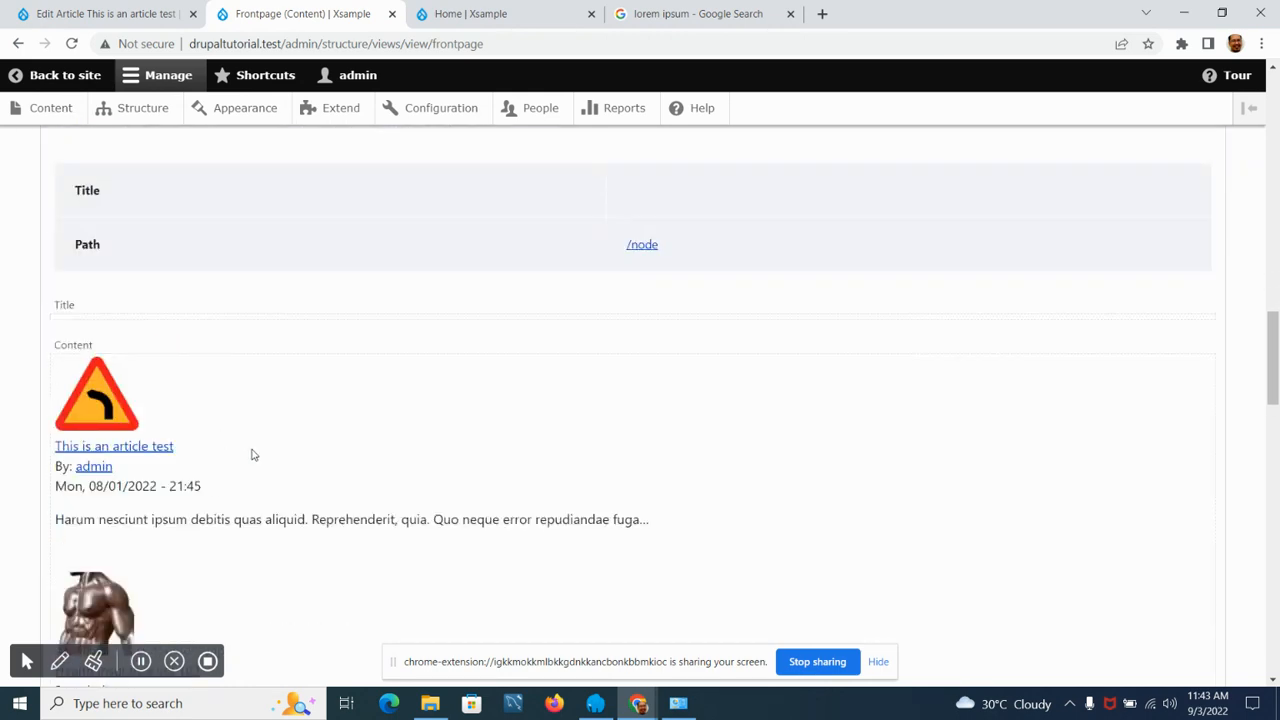
left_click_drag(641, 521, 662, 524)
scroll(240, 550, "down", 8)
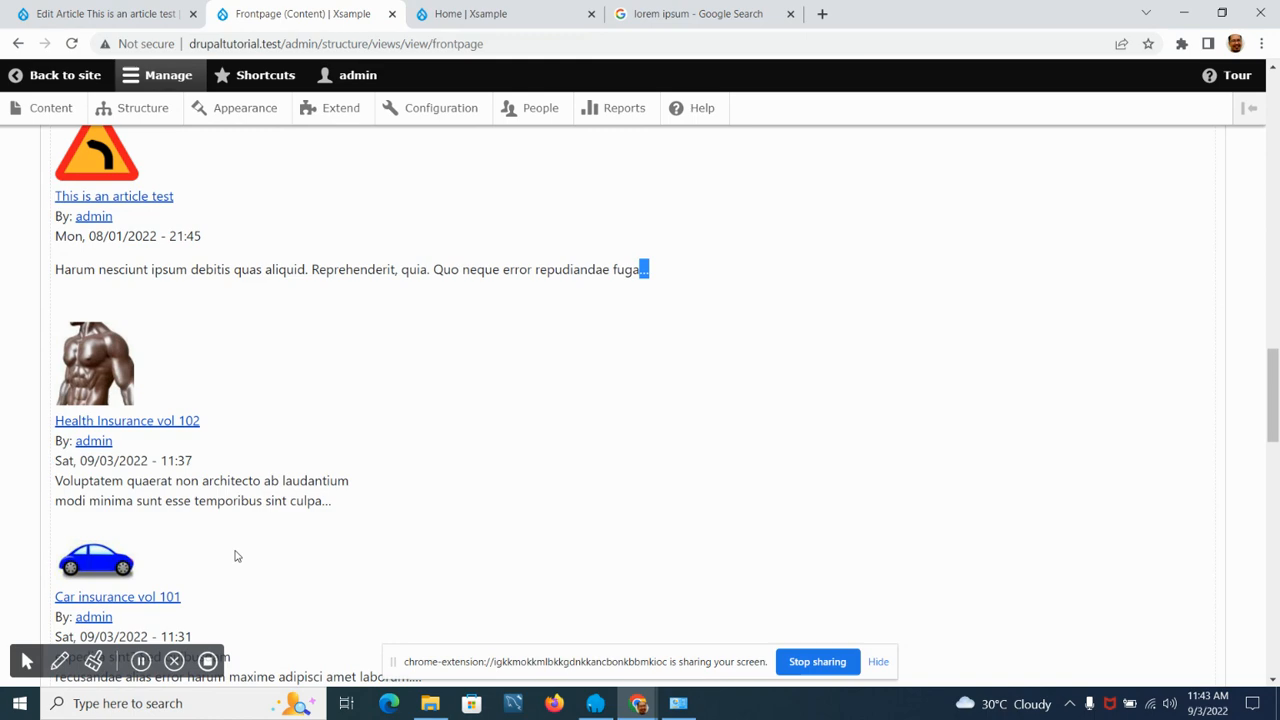
scroll(250, 556, "down", 2)
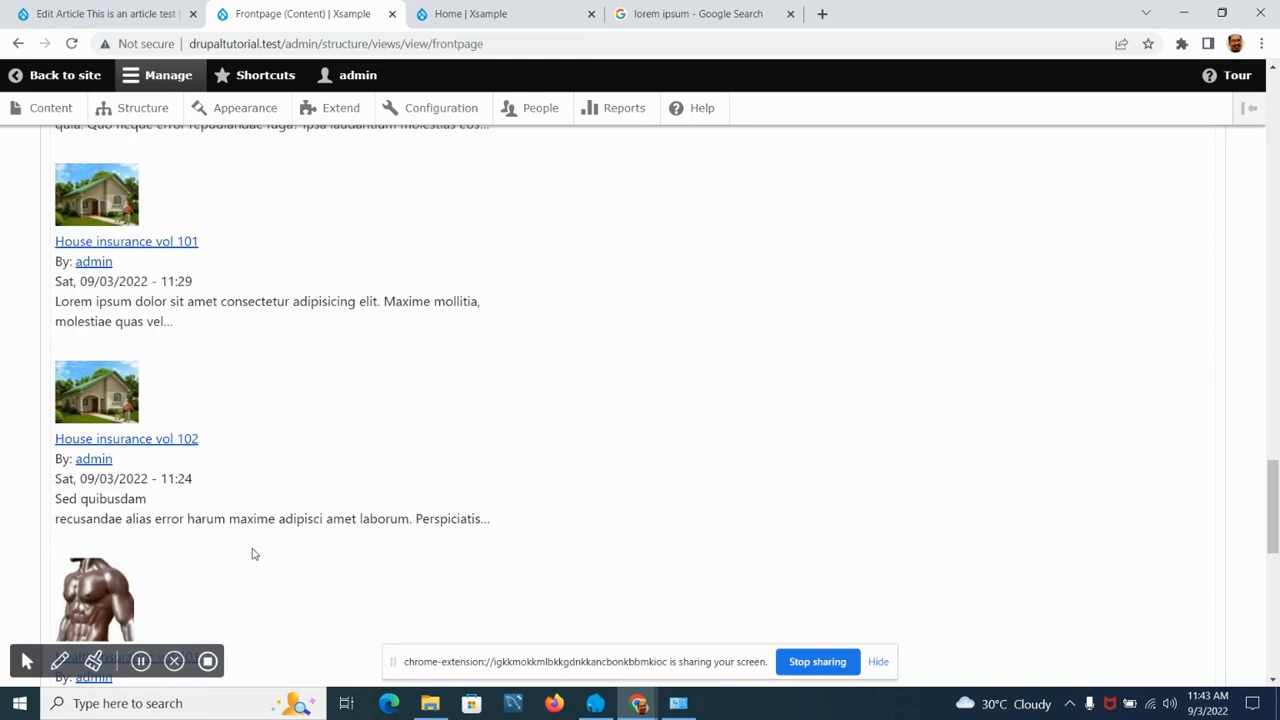
scroll(240, 420, "up", 15)
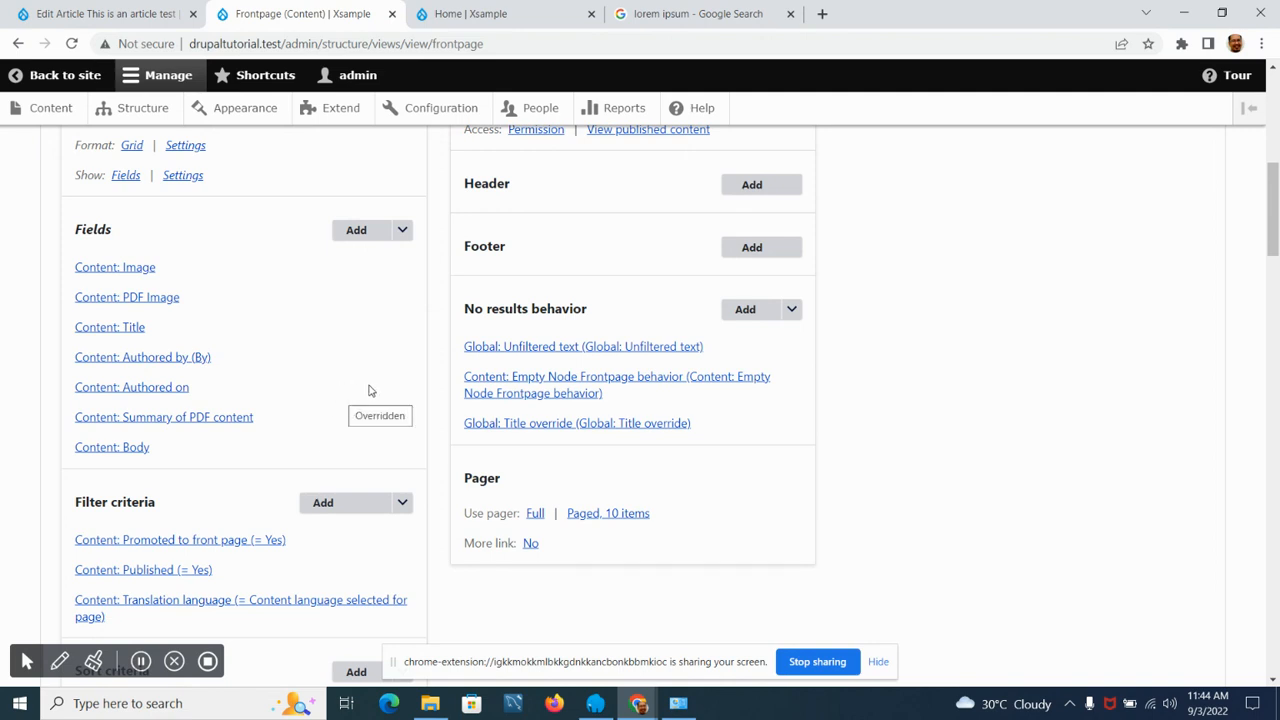
scroll(380, 393, "down", 2)
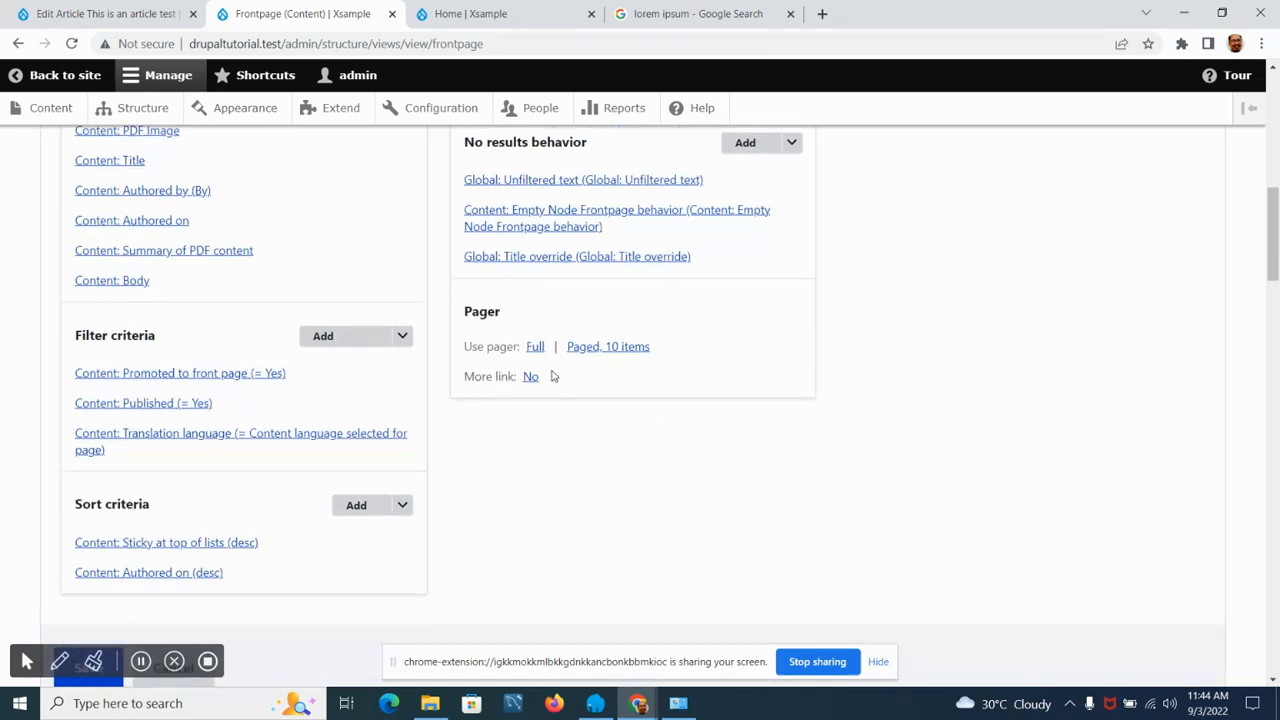
scroll(551, 378, "down", 10)
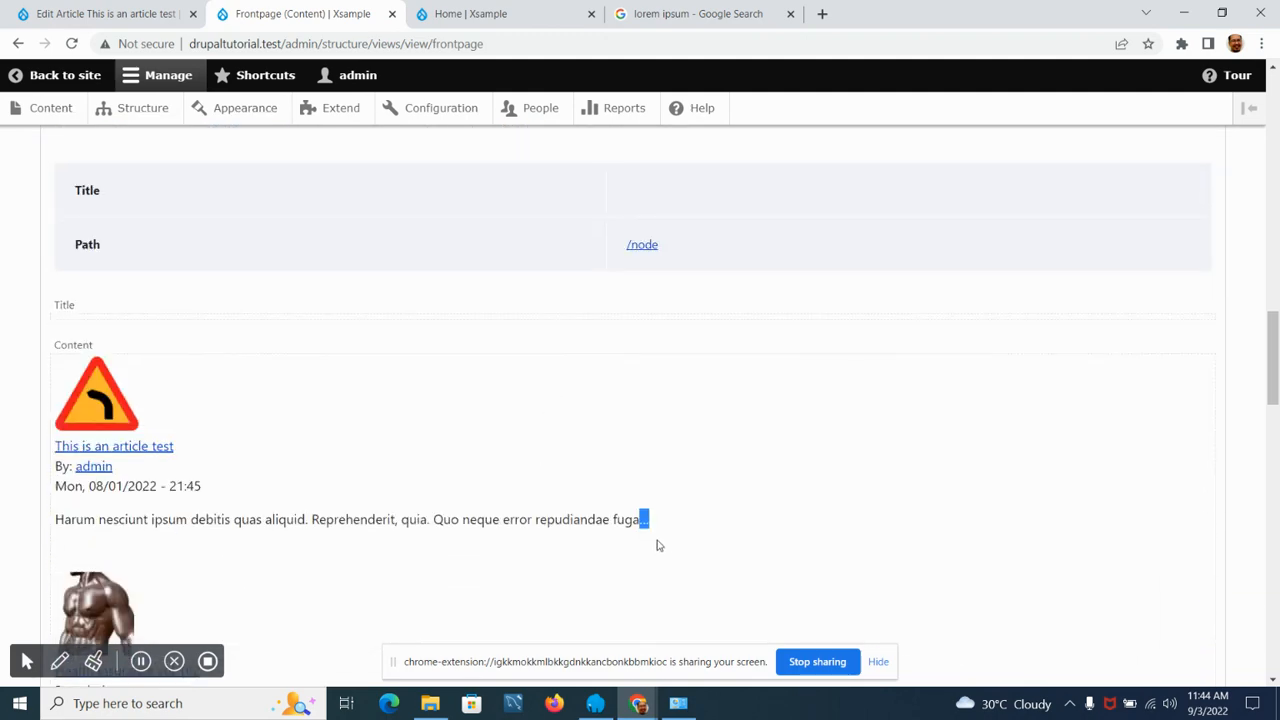
Enable Create more link in the view's pager settings and restrict the change to This page (override).
scroll(526, 389, "up", 6)
scroll(523, 329, "up", 4)
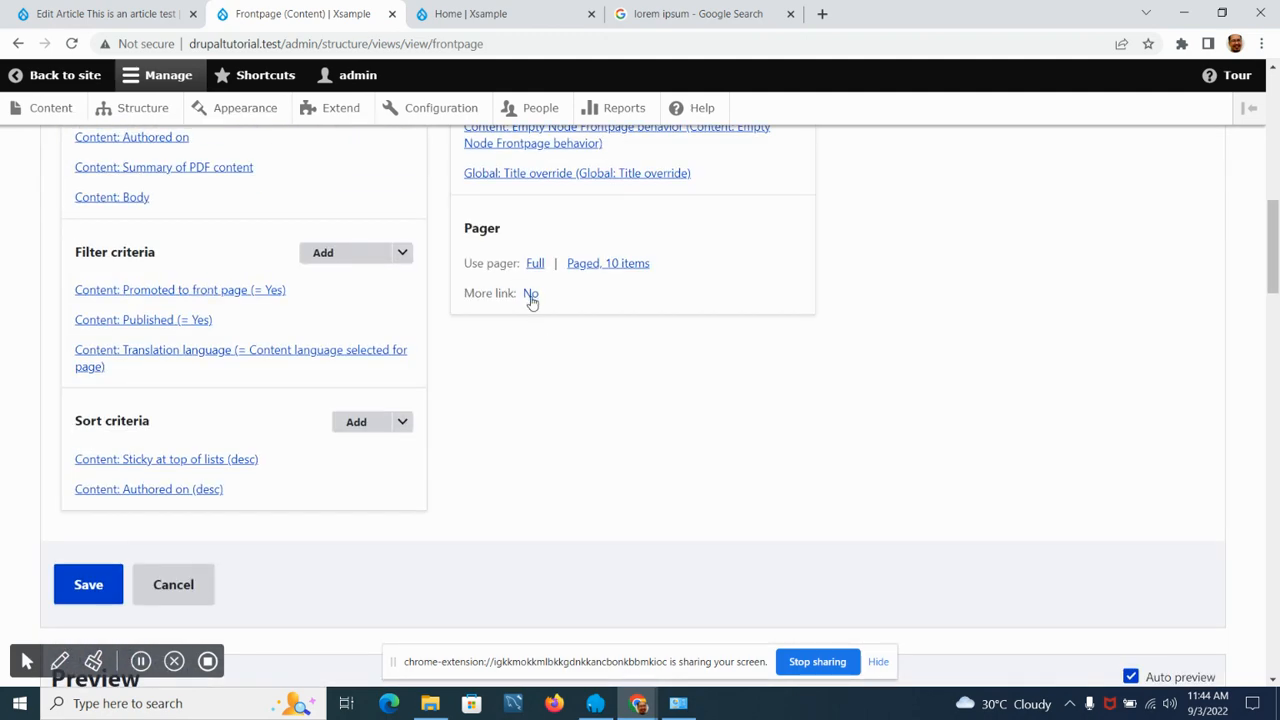
left_click(530, 294)
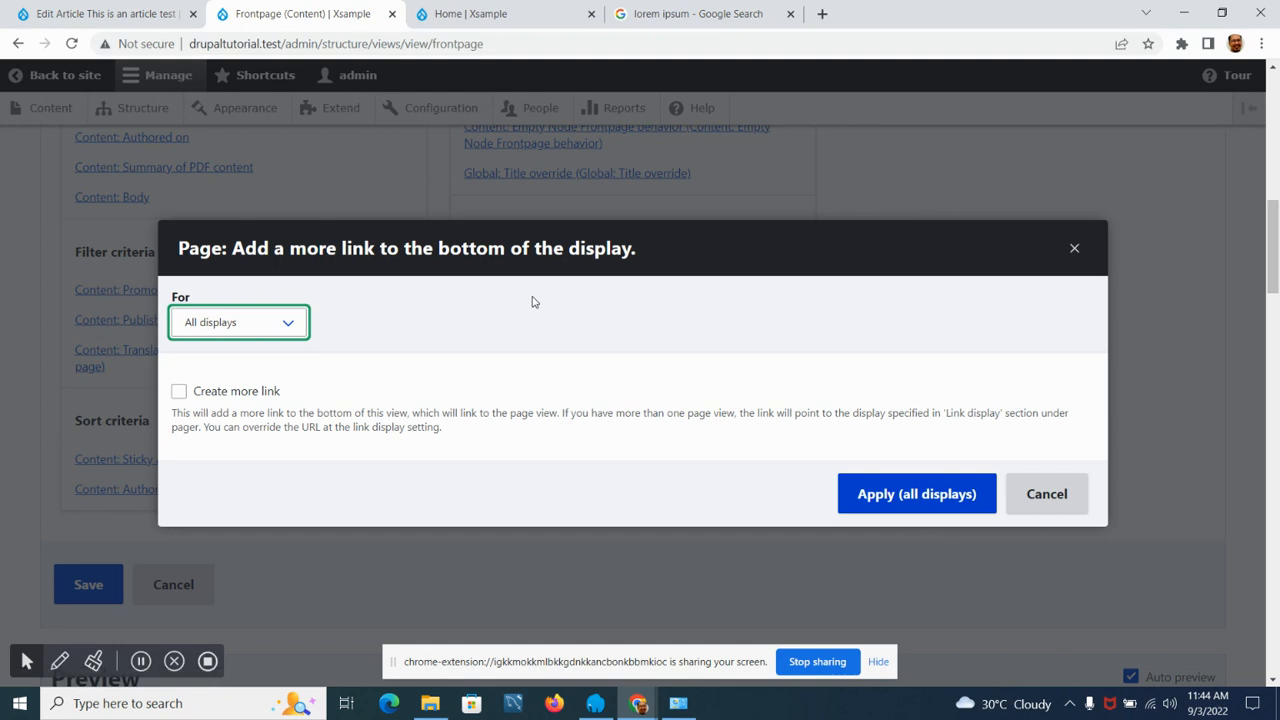
left_click(220, 394)
scroll(250, 394, "down", 3)
scroll(292, 393, "up", 1)
scroll(296, 393, "down", 1)
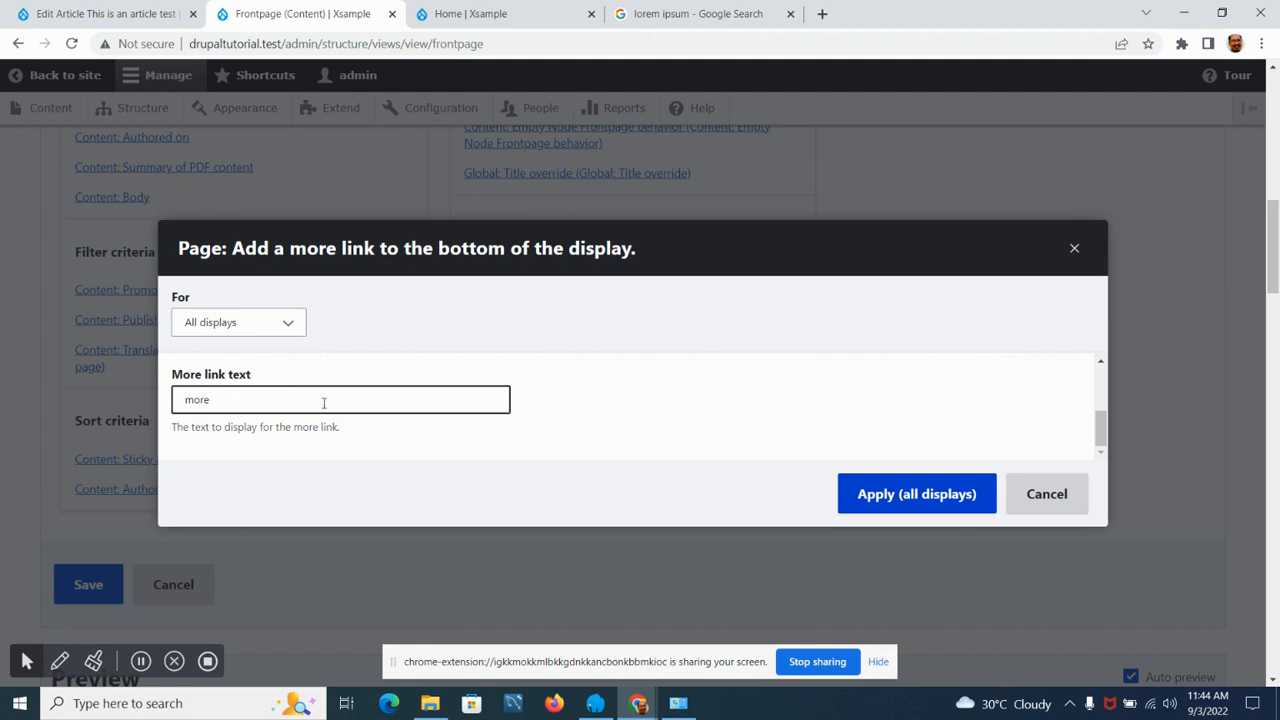
scroll(427, 399, "up", 3)
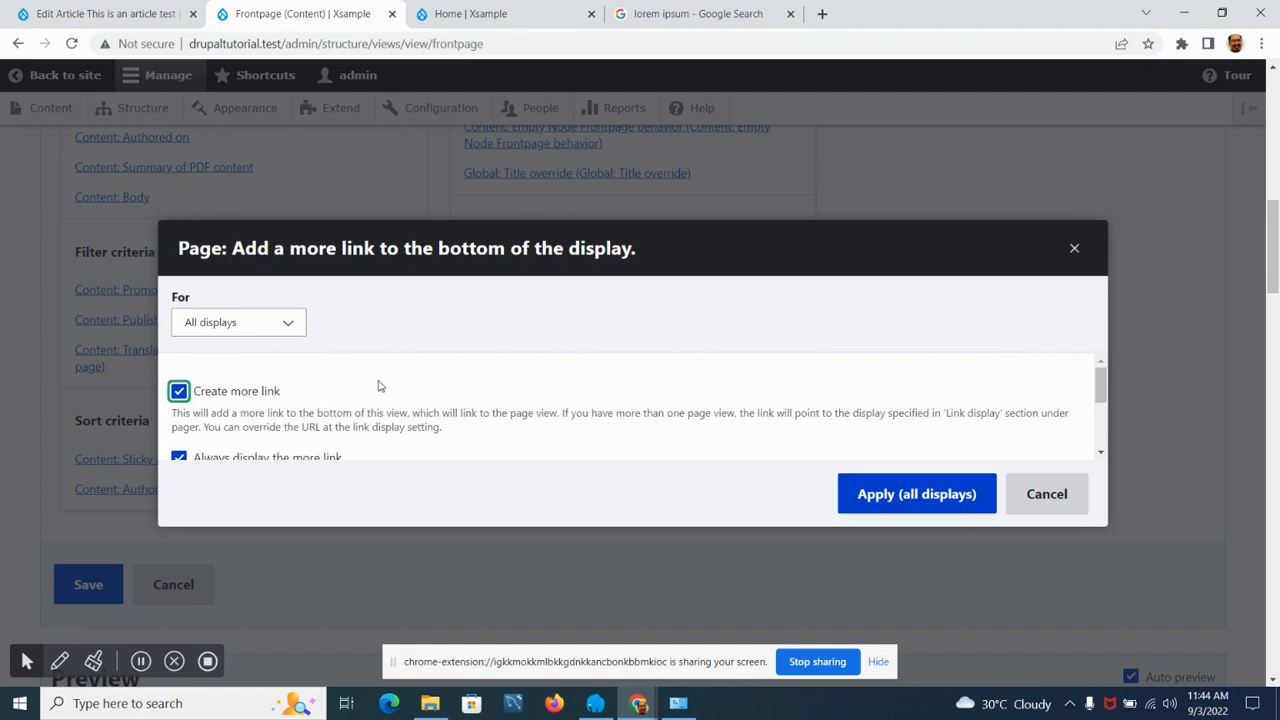
left_click(284, 322)
left_click(226, 362)
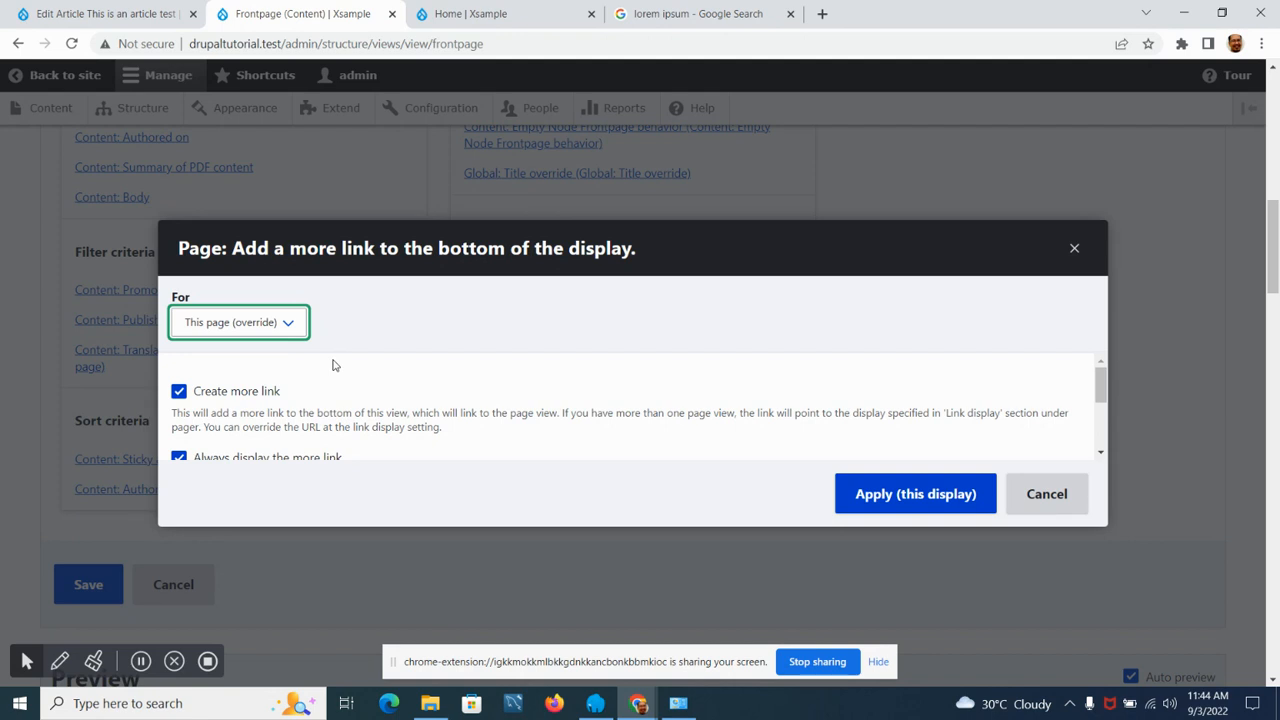
Set the more link text to "Read more" and apply it to this display.
scroll(358, 359, "down", 1)
scroll(643, 255, "down", 2)
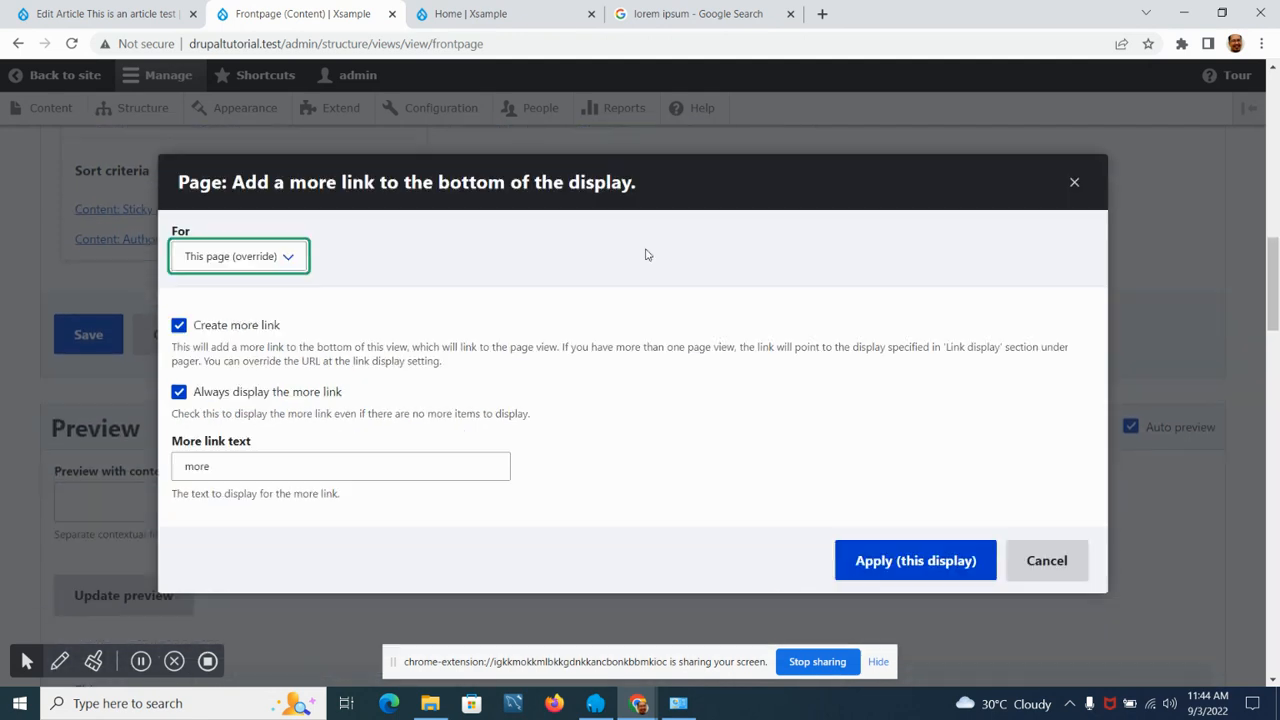
scroll(368, 350, "down", 1)
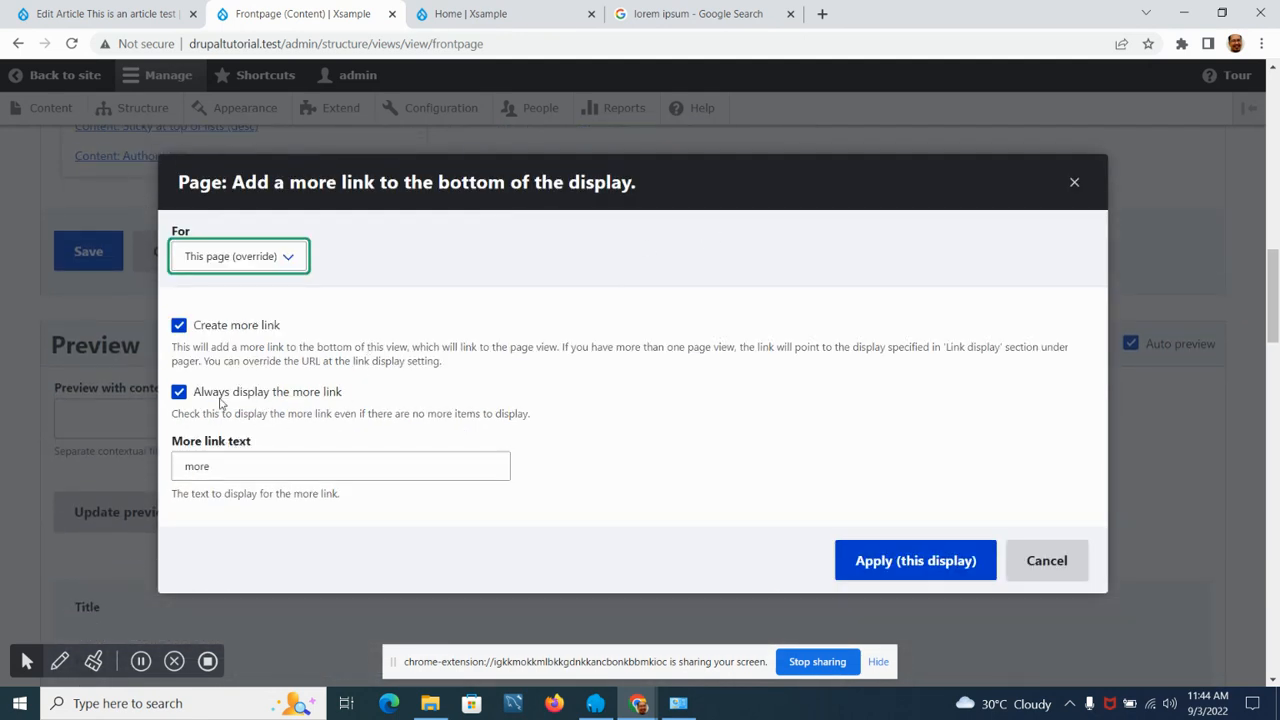
left_click(197, 469)
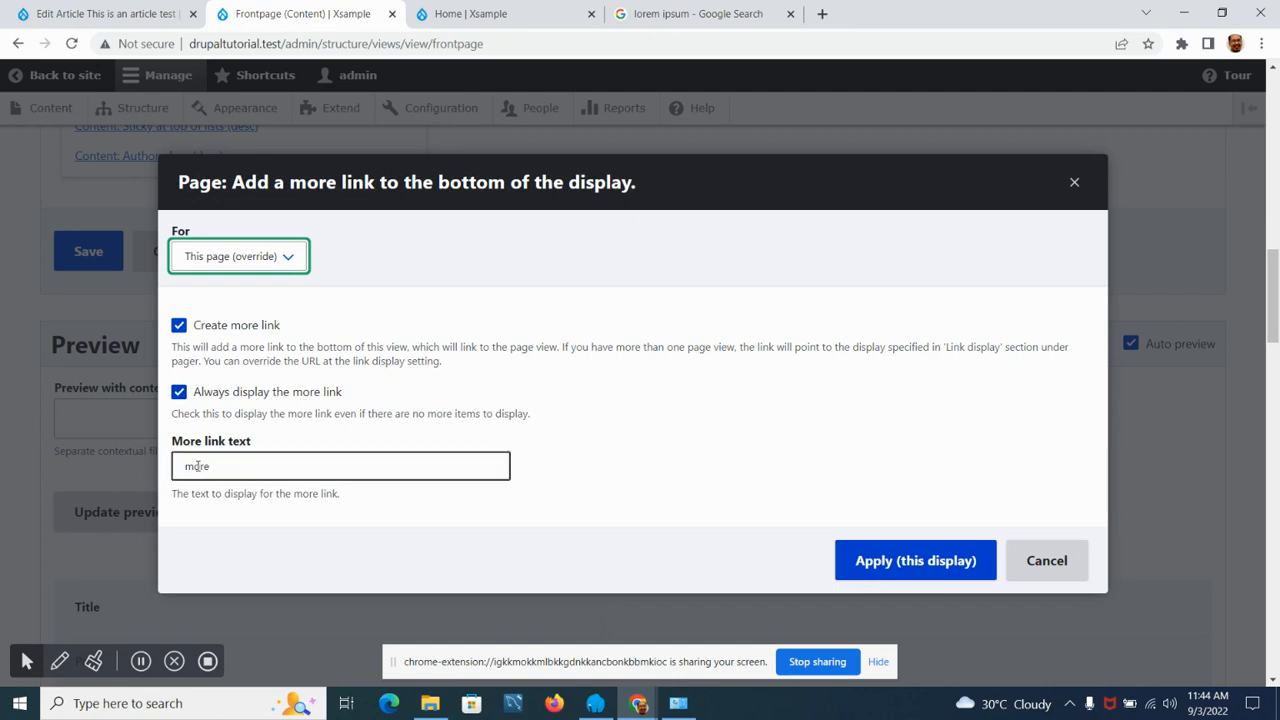
left_click(188, 467)
type("Read")
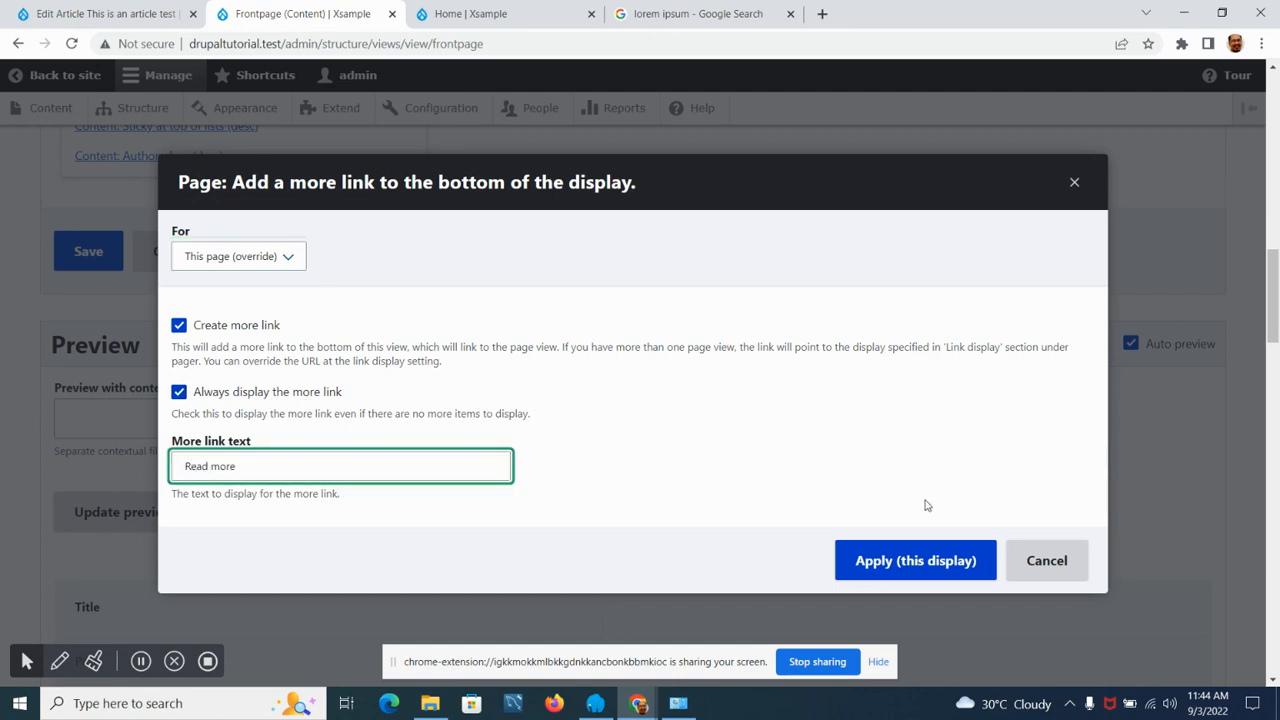
left_click(956, 568)
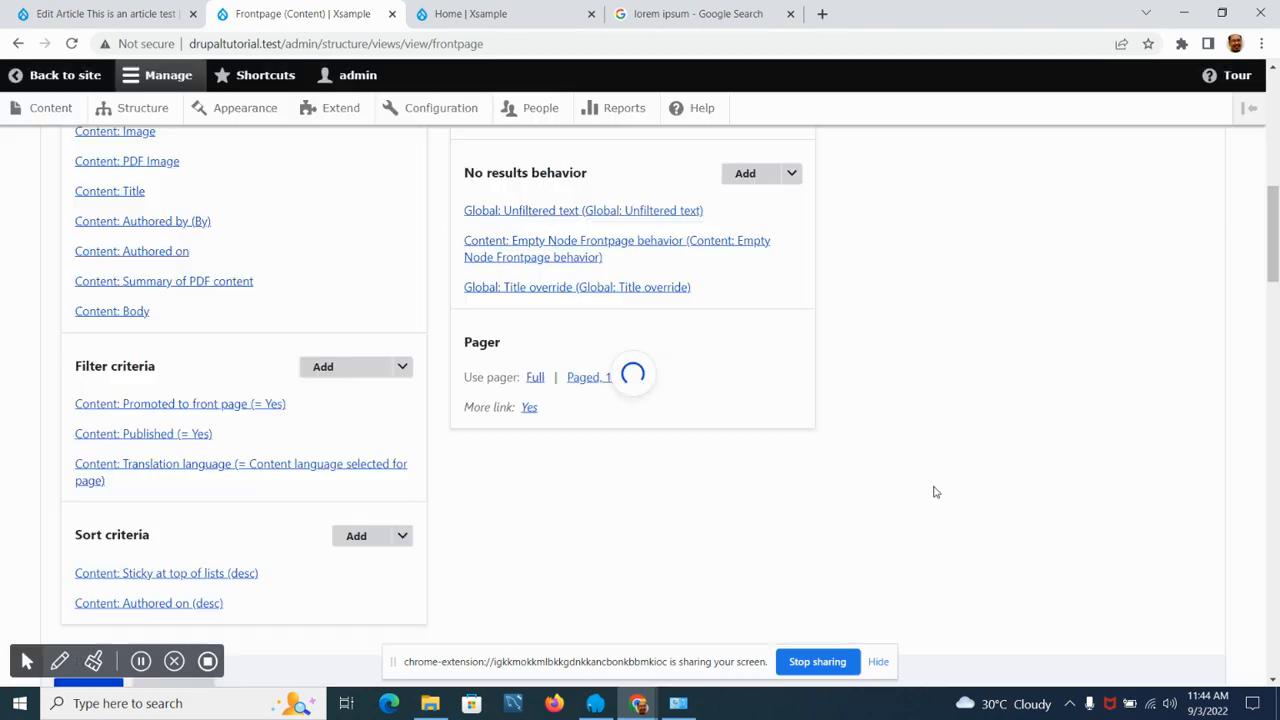
Examine the view preview to see where the more link is placed relative to the listed content.
scroll(560, 435, "down", 2)
scroll(560, 435, "down", 10)
scroll(560, 426, "down", 3)
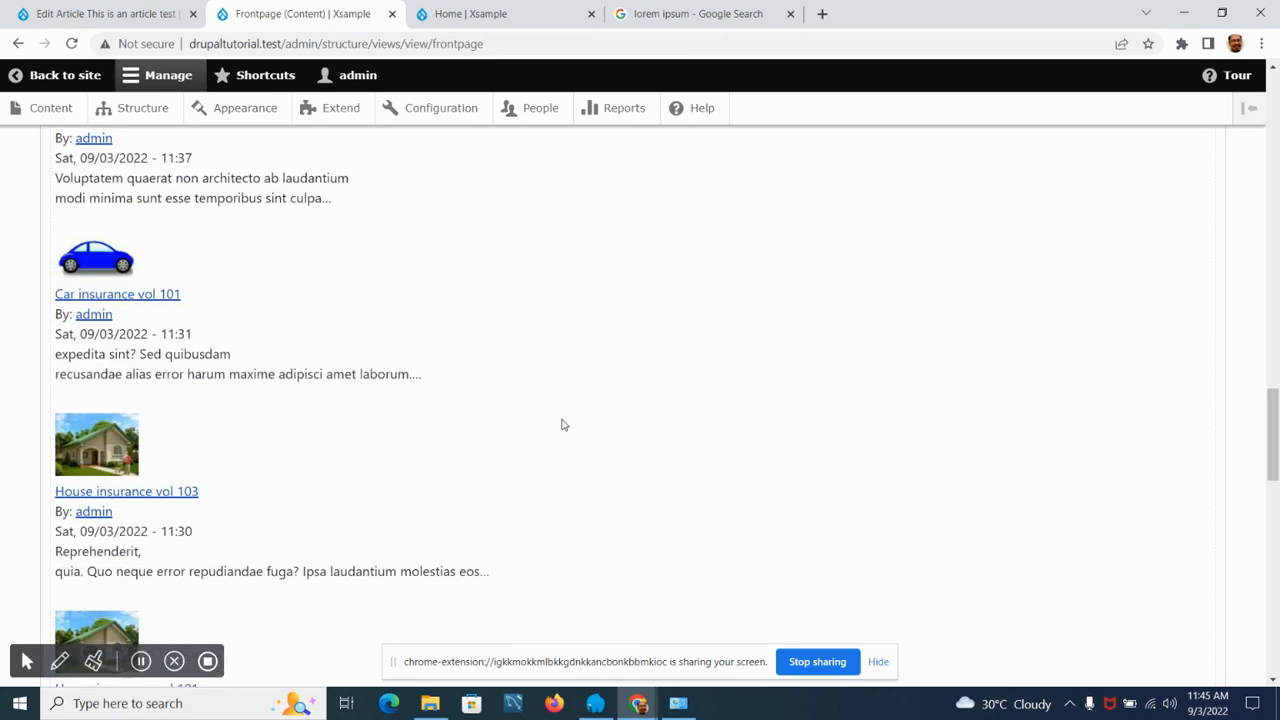
scroll(565, 422, "up", 10)
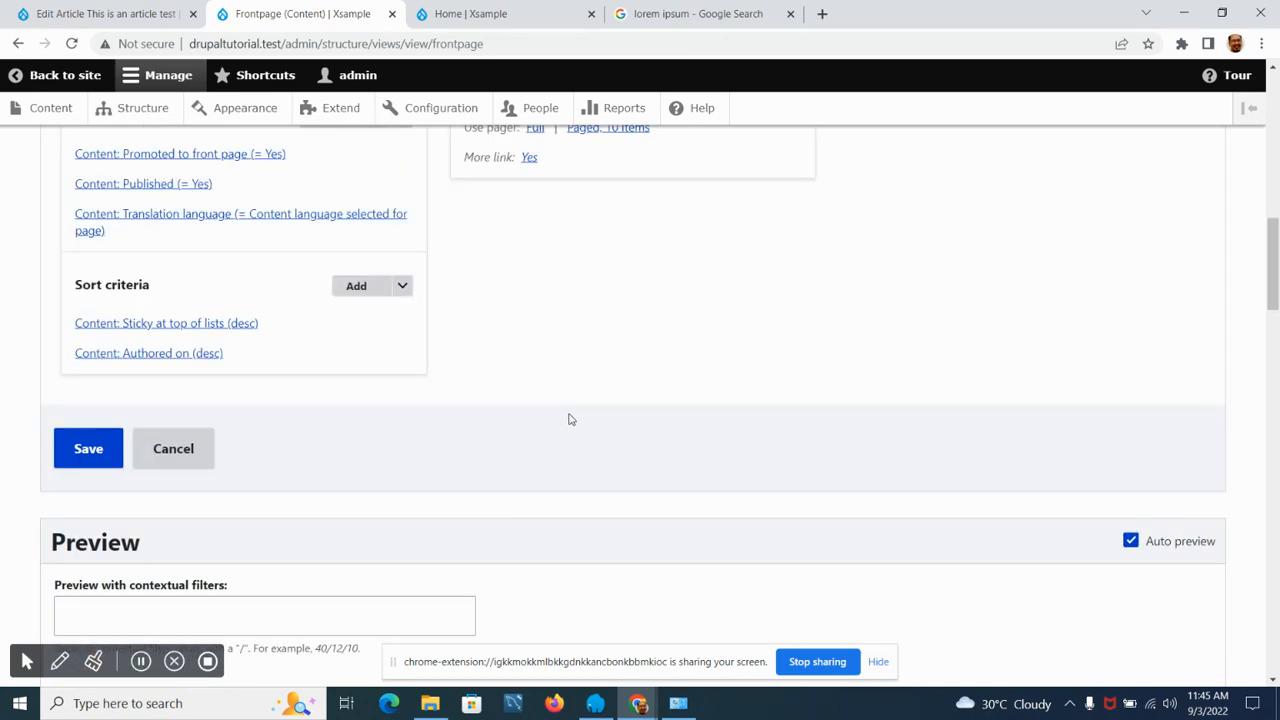
scroll(570, 419, "down", 10)
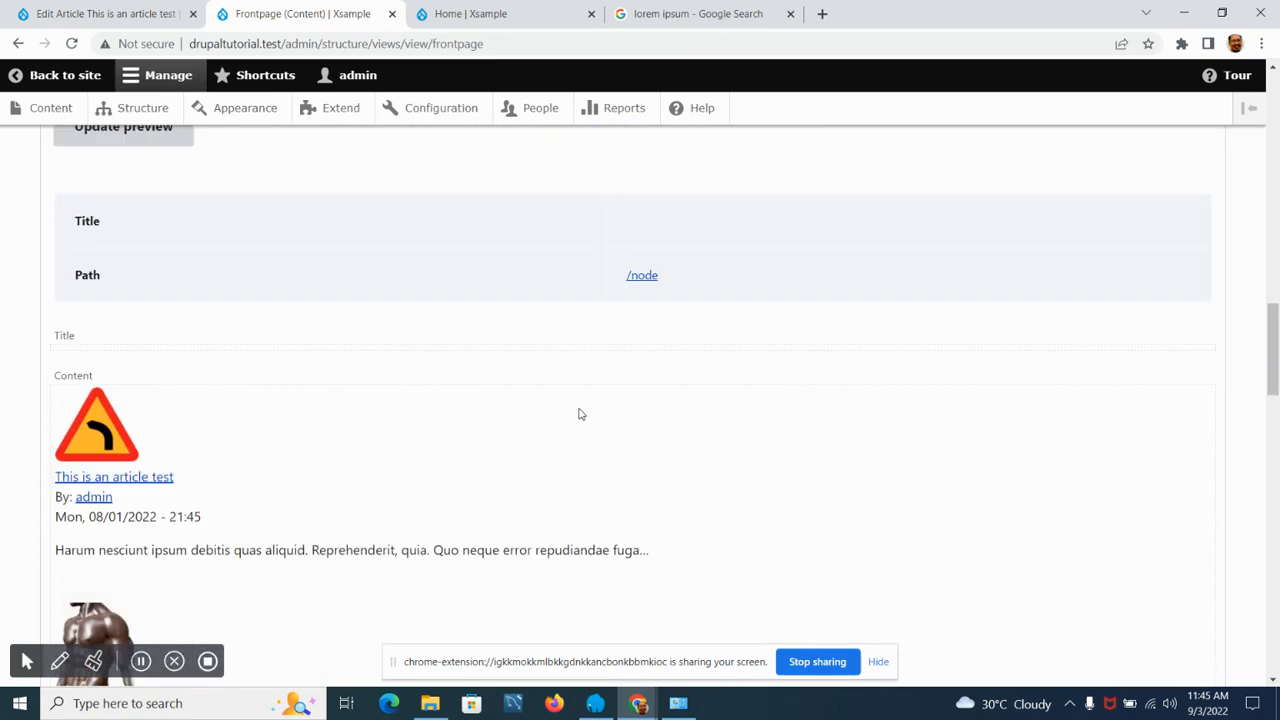
scroll(583, 413, "down", 10)
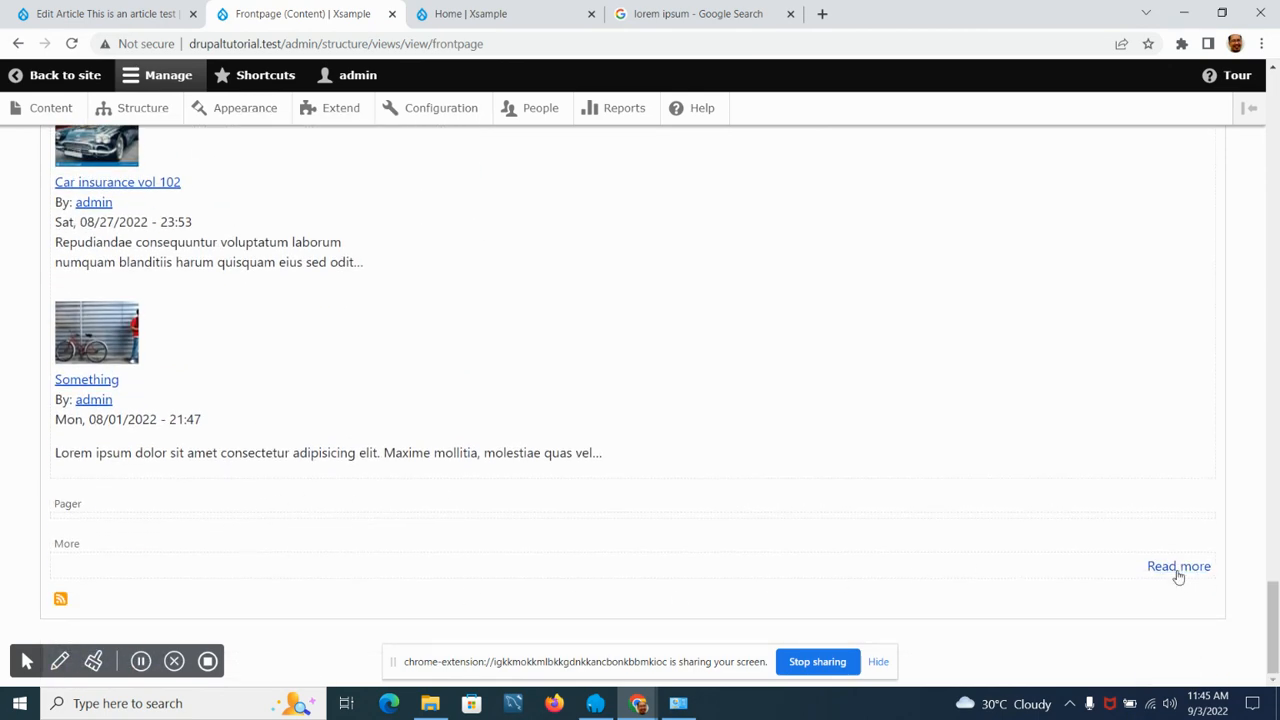
scroll(545, 408, "up", 20)
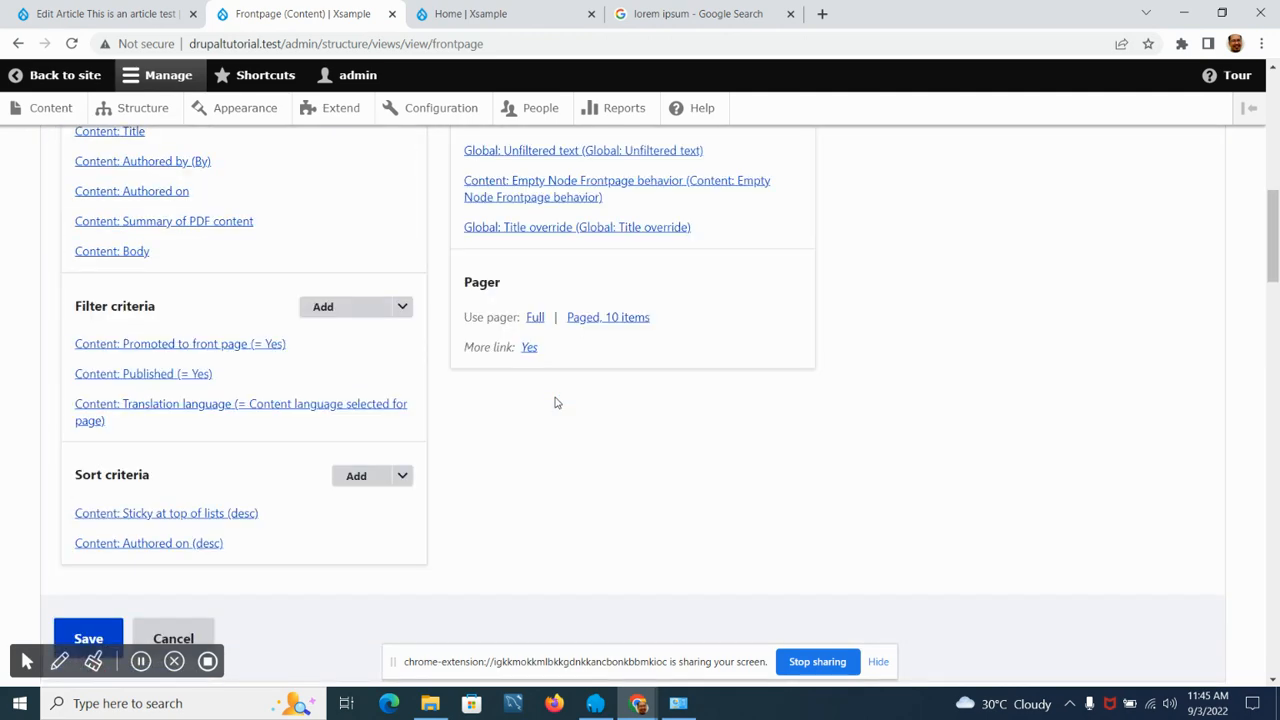
scroll(557, 403, "up", 1)
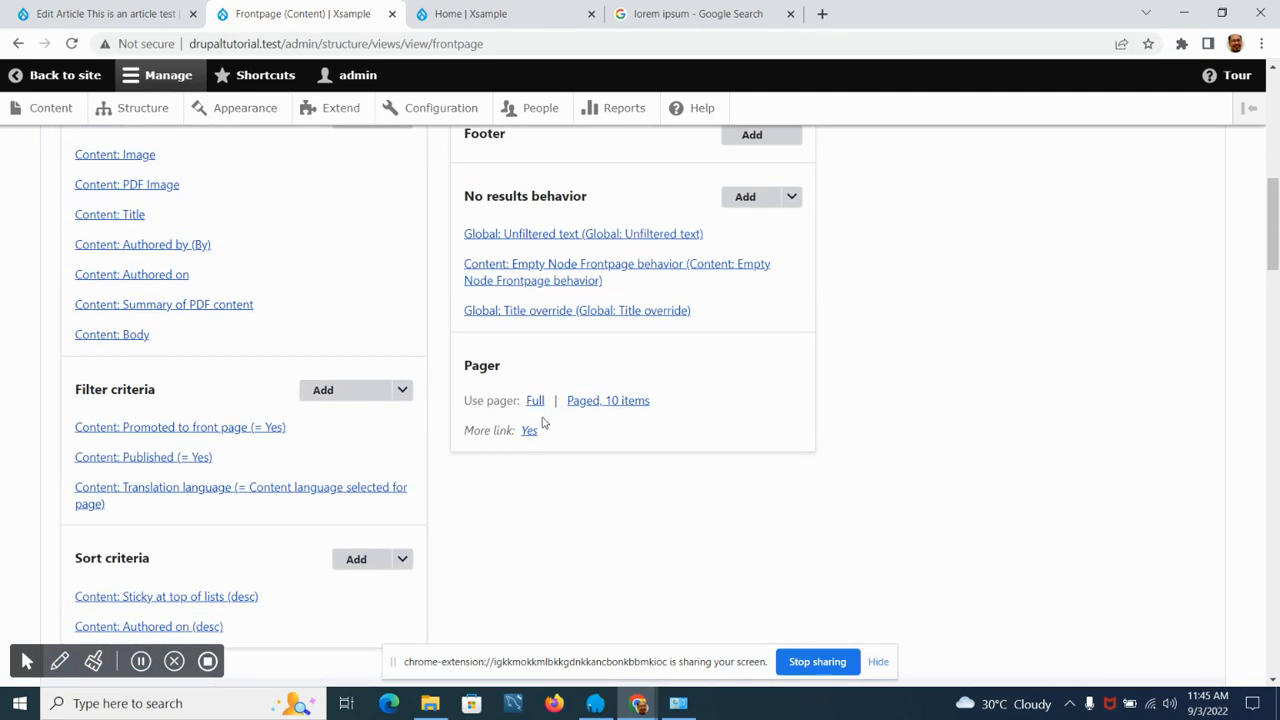
Save the Frontpage view.
scroll(450, 500, "down", 3)
left_click(110, 476)
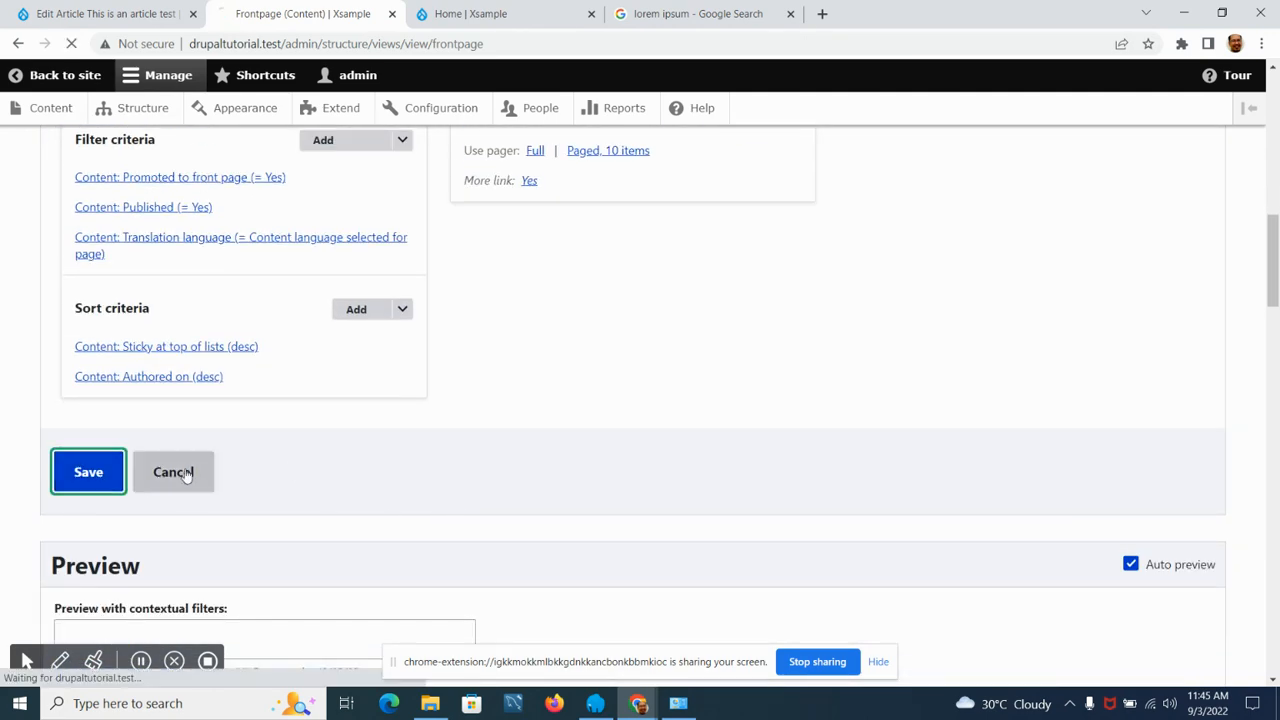
scroll(507, 445, "up", 1)
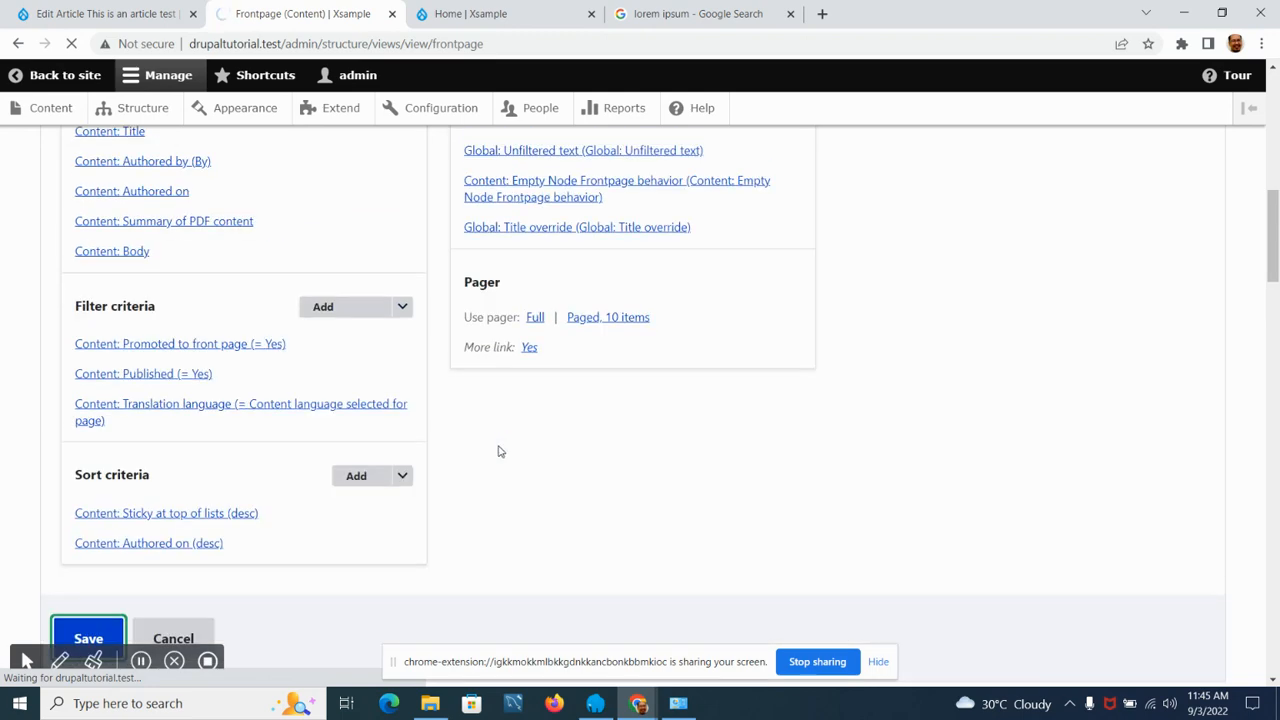
scroll(560, 430, "up", 1)
scroll(635, 340, "down", 2)
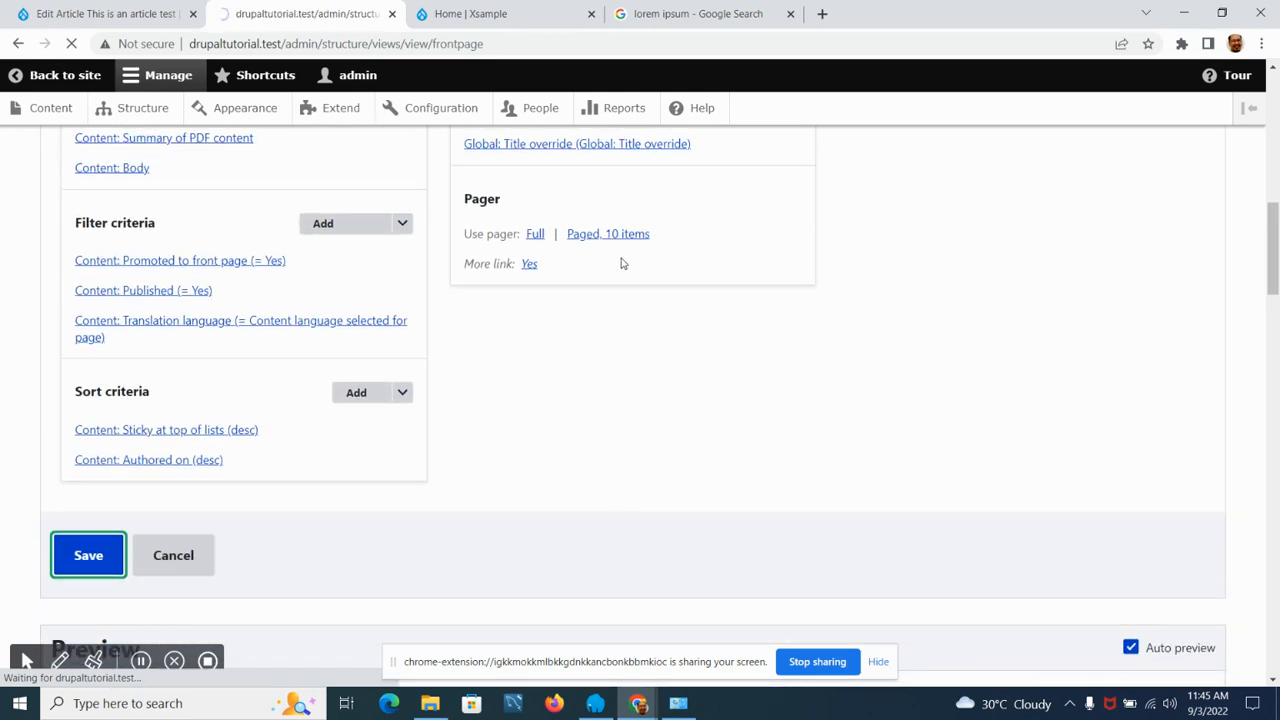
Open the page display's pager options and lower the number of items per page.
scroll(574, 423, "down", 8)
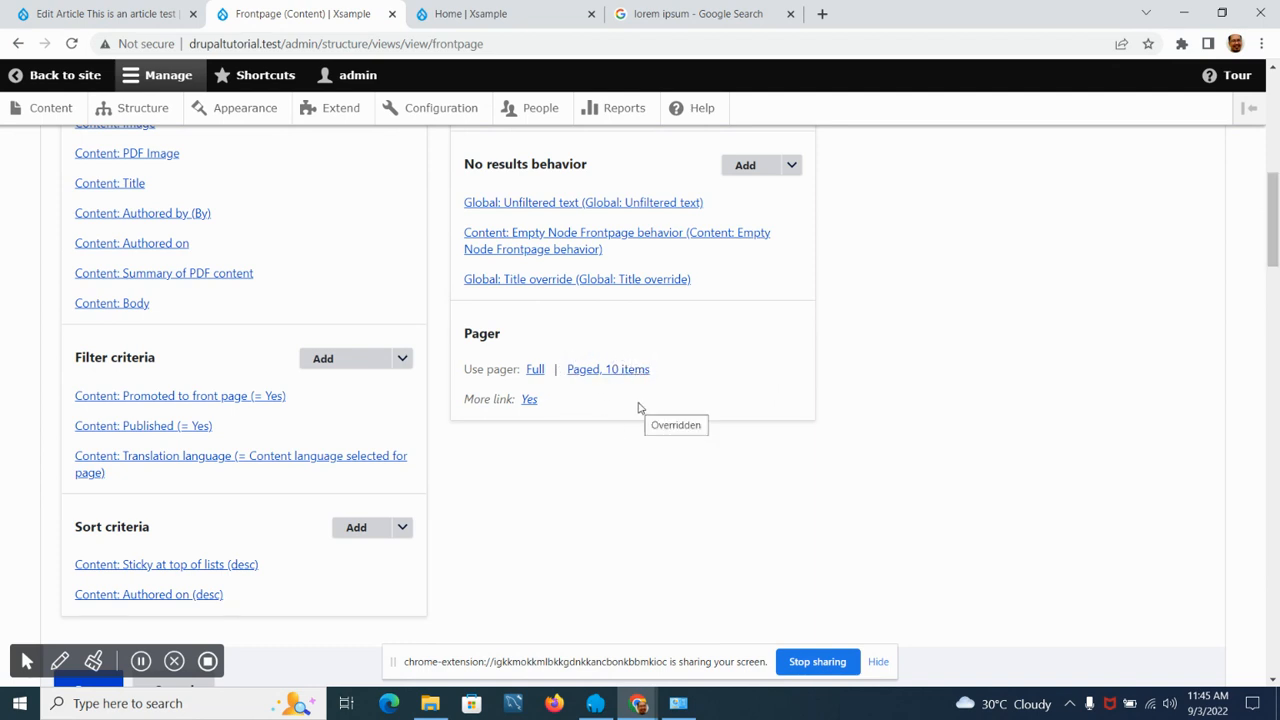
left_click(631, 371)
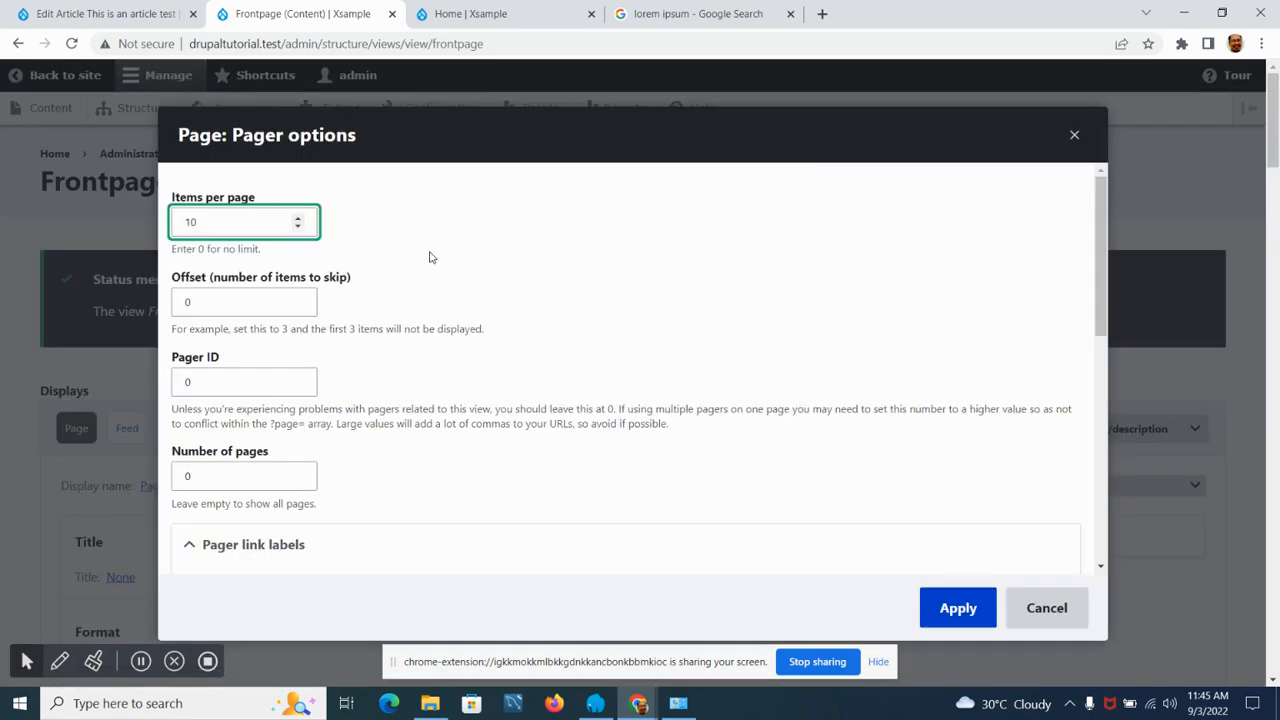
left_click(297, 227)
left_click(297, 227)
left_click(297, 227)
Review the pager link labels and exposed options, and set the number of visible pager links to 5.
scroll(414, 296, "down", 2)
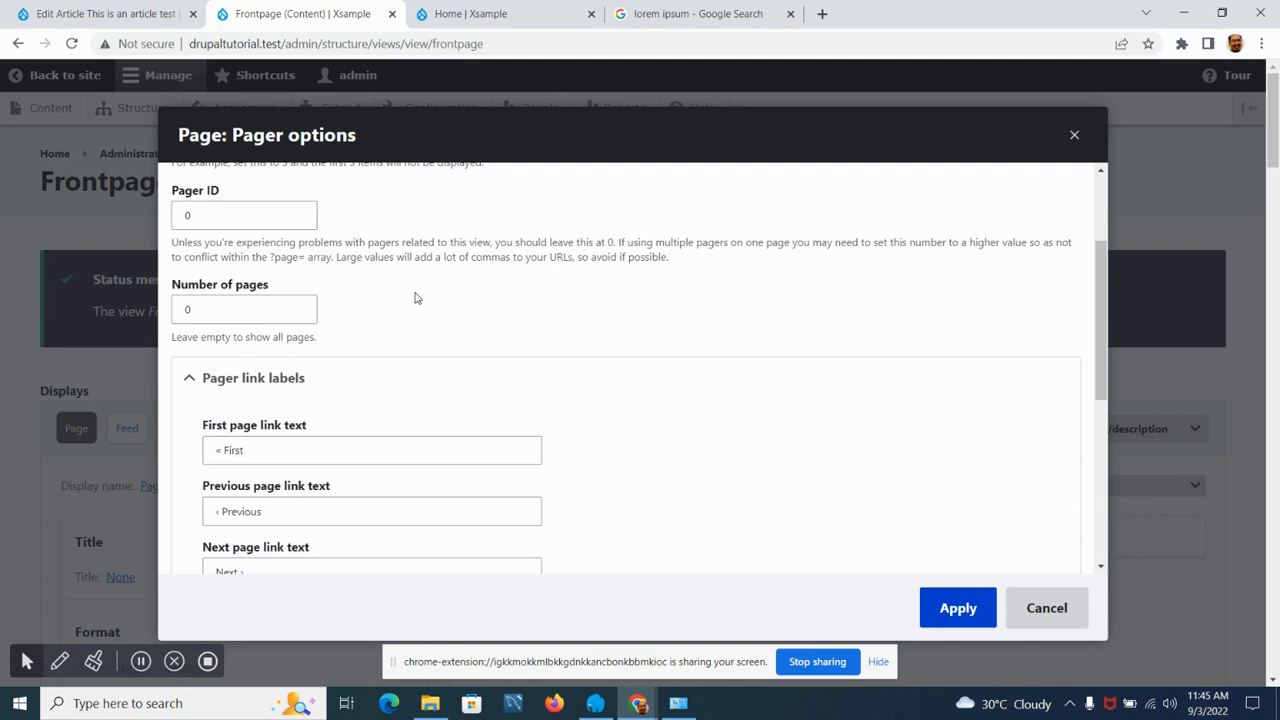
scroll(414, 297, "down", 4)
scroll(345, 312, "up", 1)
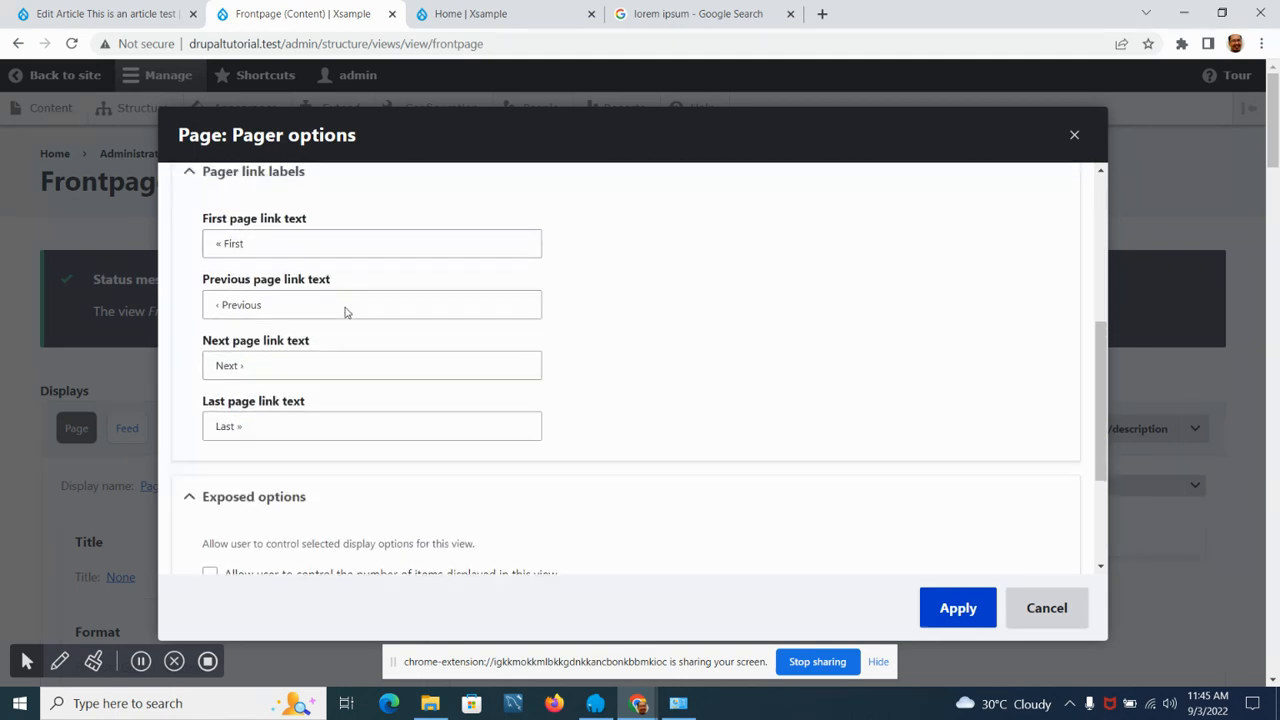
scroll(345, 312, "up", 1)
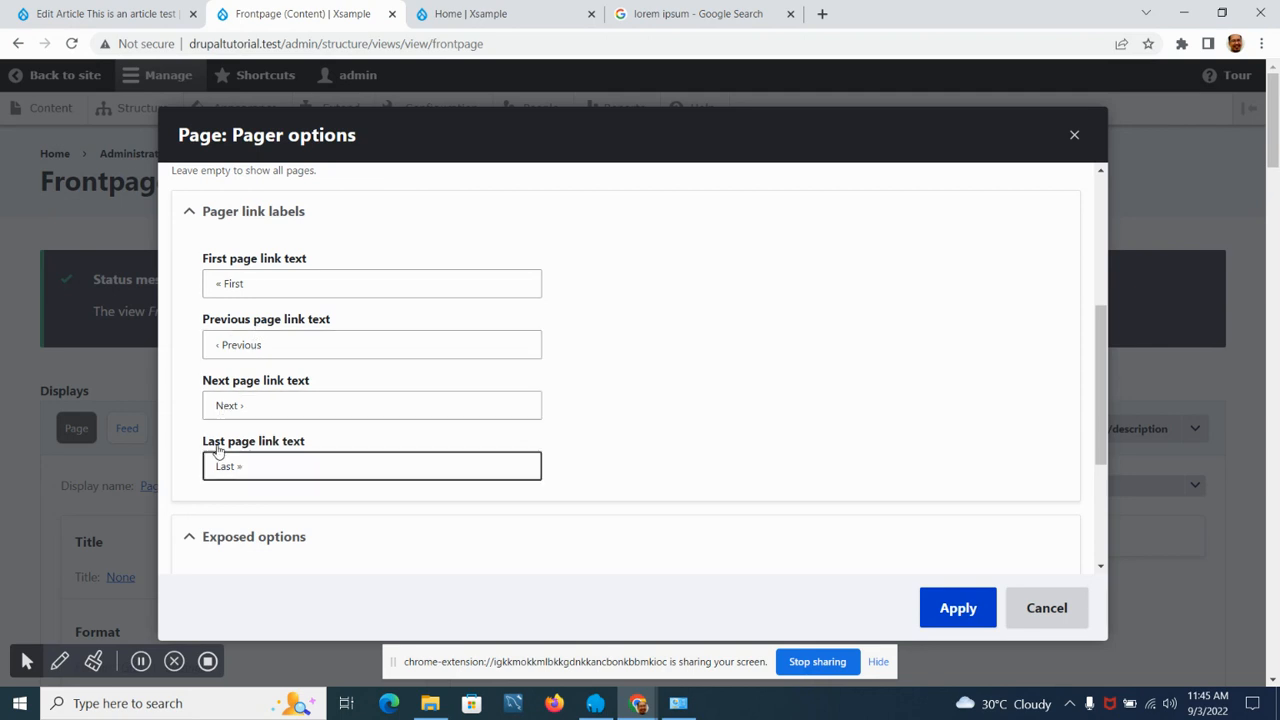
scroll(674, 430, "down", 5)
scroll(663, 414, "up", 4)
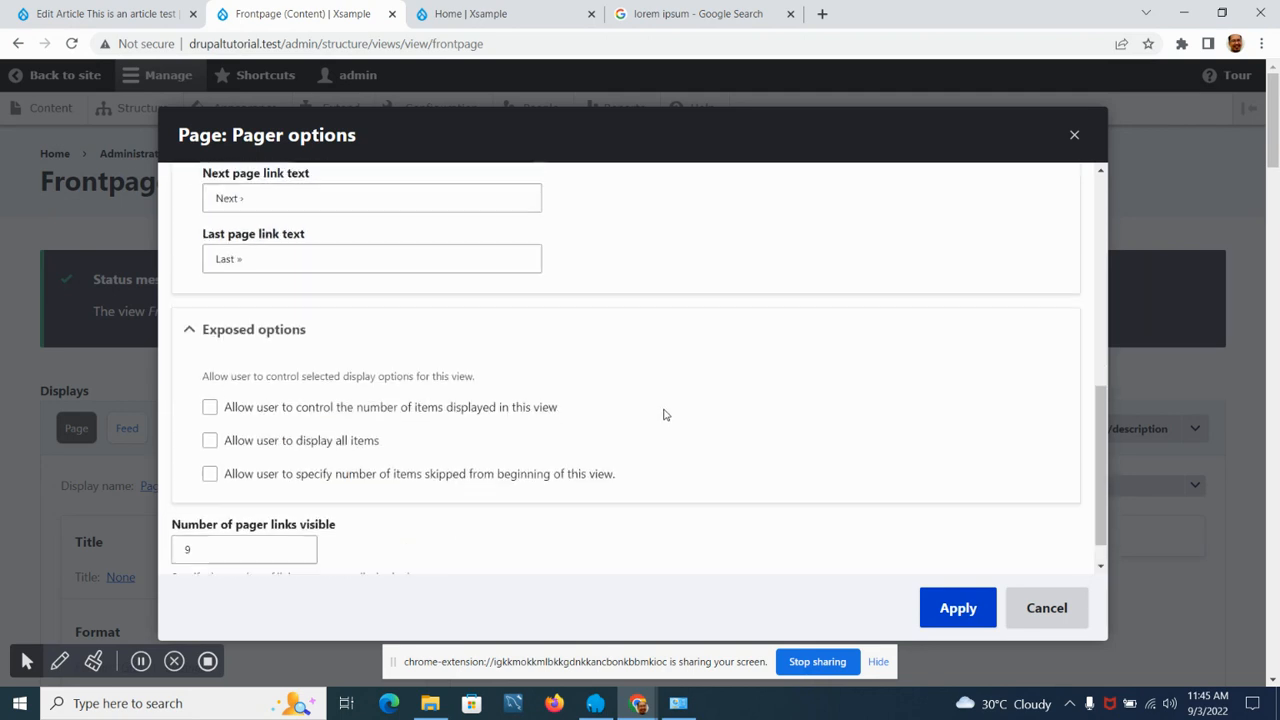
scroll(664, 414, "down", 3)
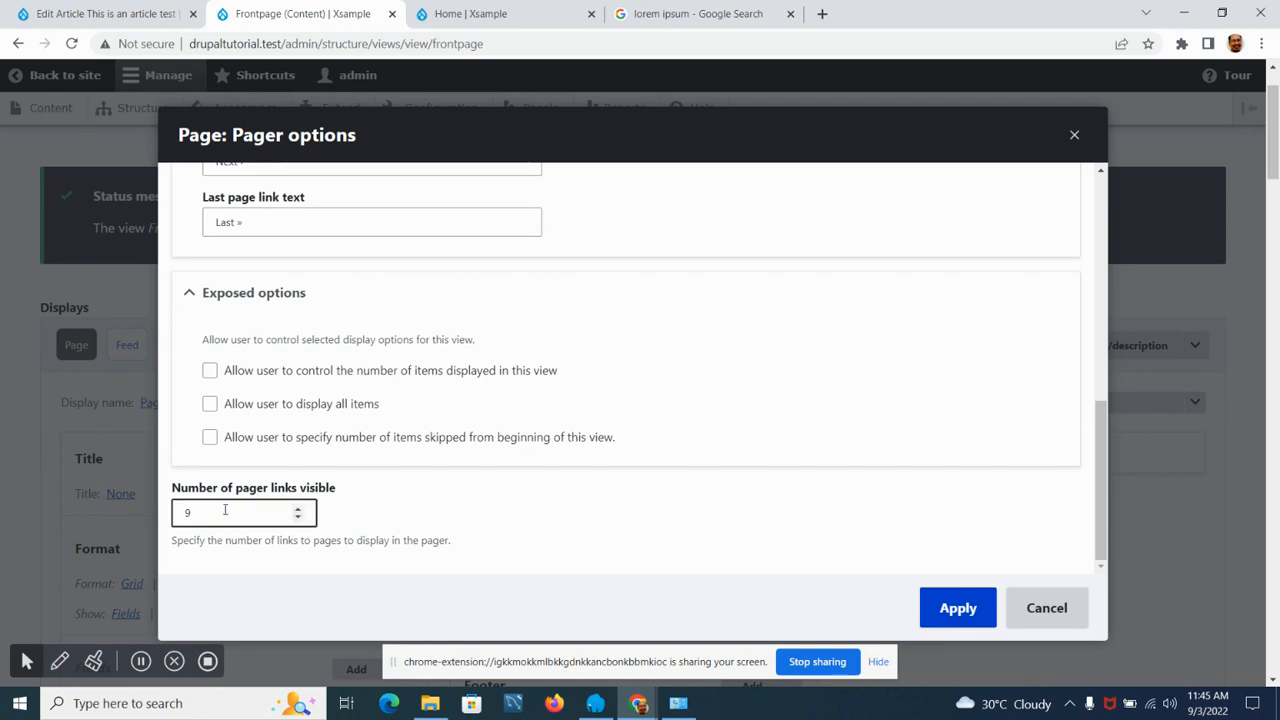
left_click(298, 519)
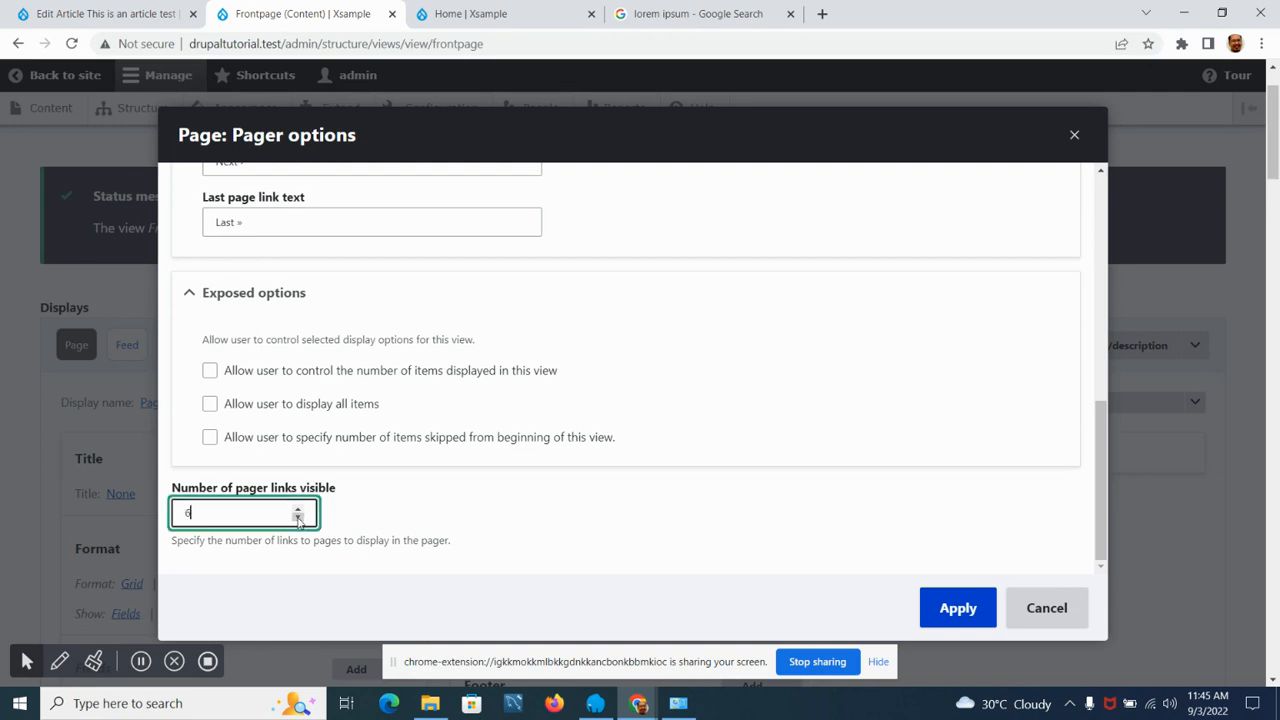
left_click(298, 519)
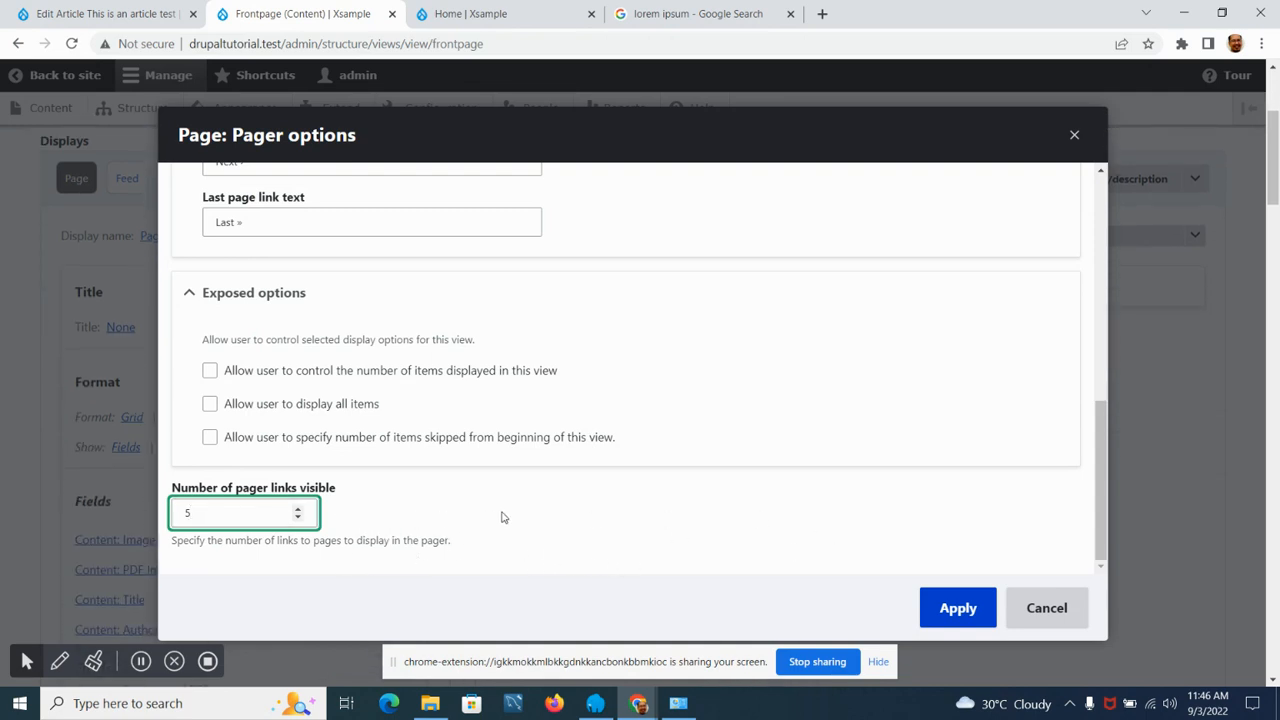
Apply the page display's pager options and check the pager in the view preview.
left_click(960, 607)
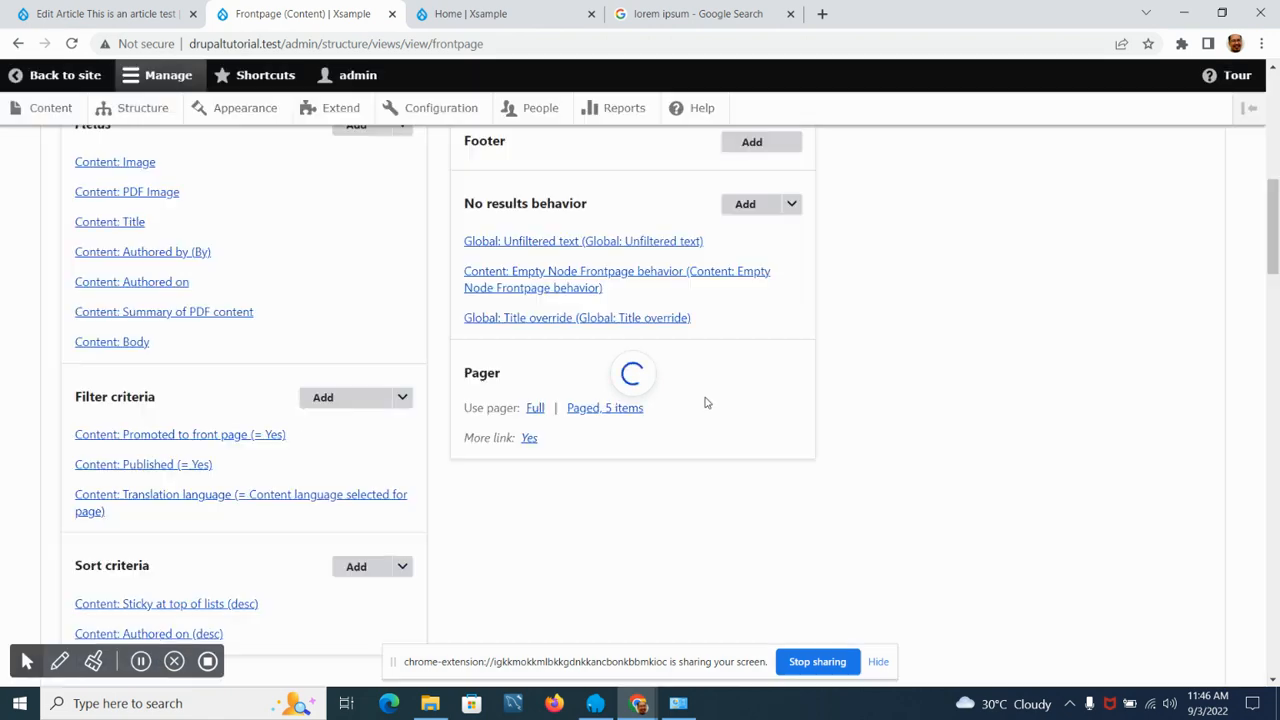
scroll(710, 404, "down", 20)
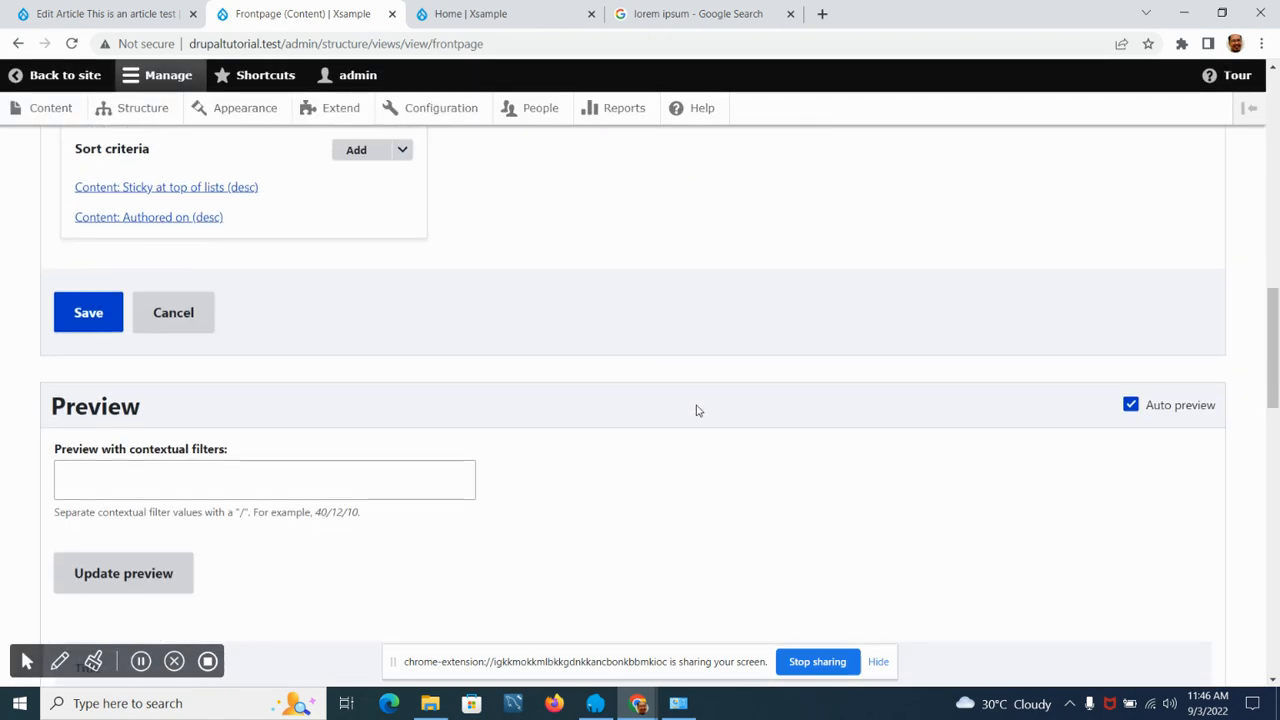
scroll(700, 412, "down", 2)
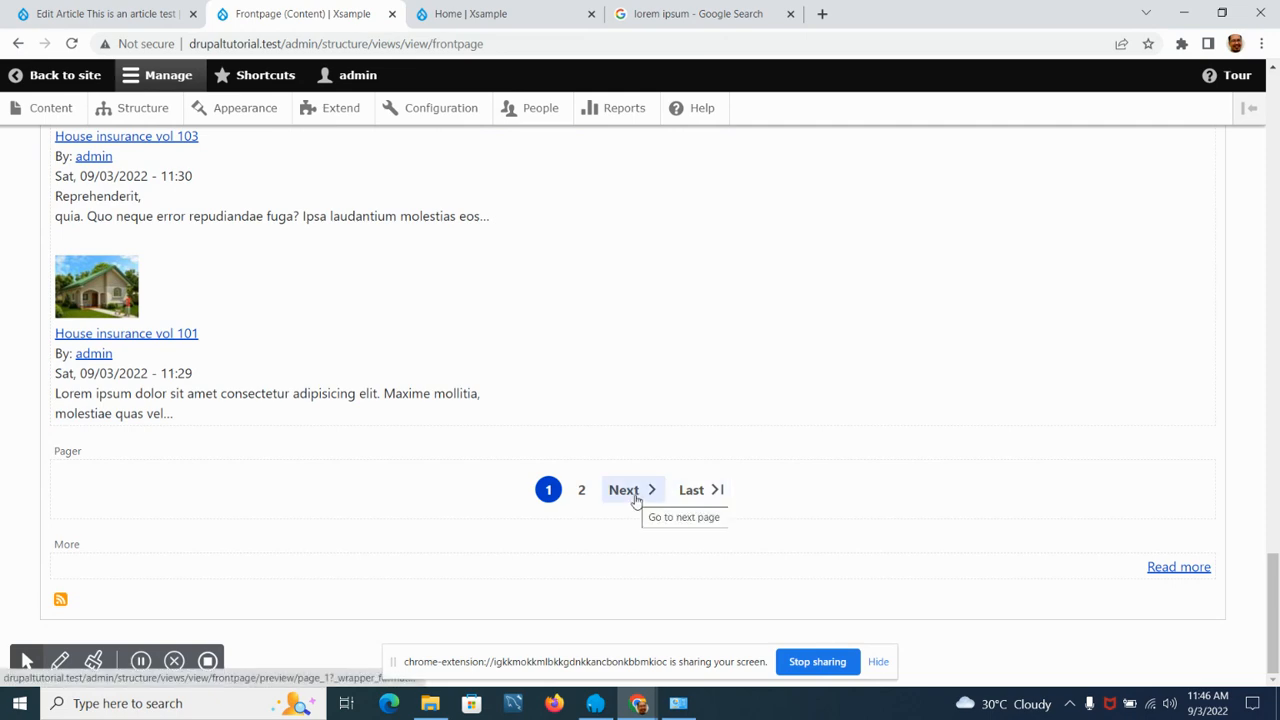
Save the Frontpage view with the updated pager options.
scroll(423, 409, "up", 10)
scroll(423, 409, "down", 6)
scroll(412, 404, "up", 9)
scroll(415, 401, "up", 4)
scroll(413, 400, "down", 3)
left_click(86, 430)
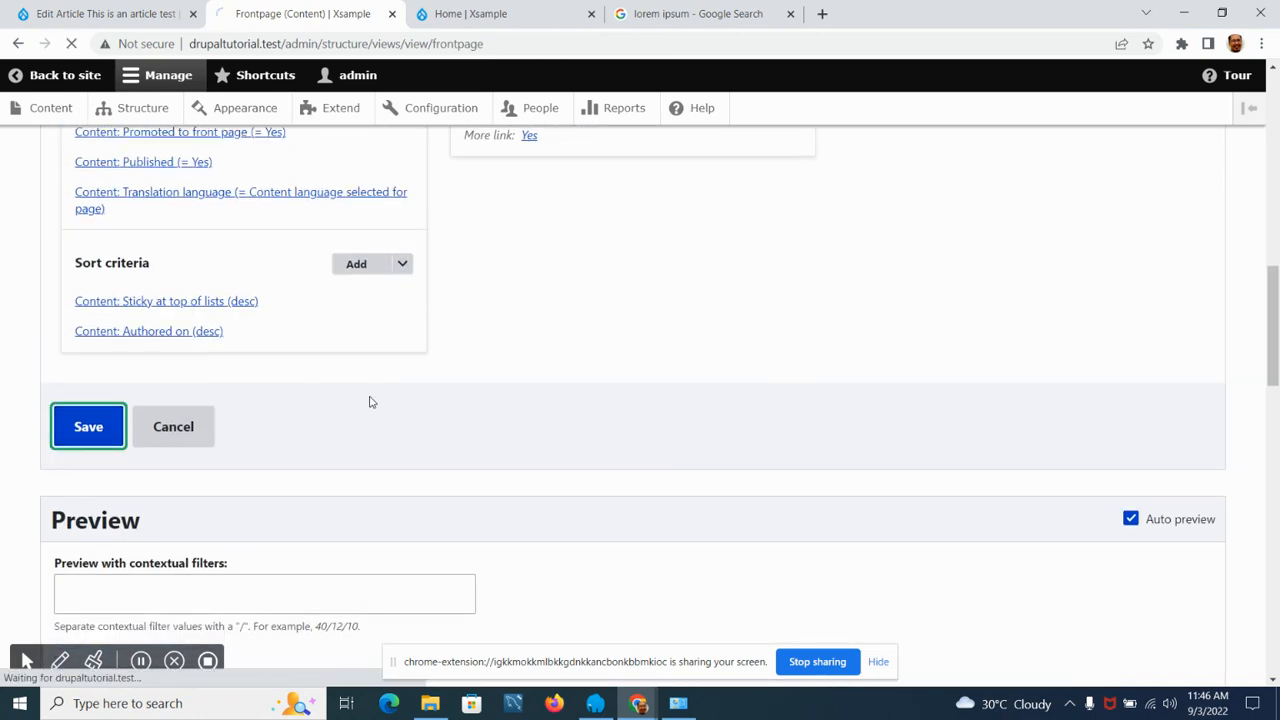
scroll(380, 403, "up", 2)
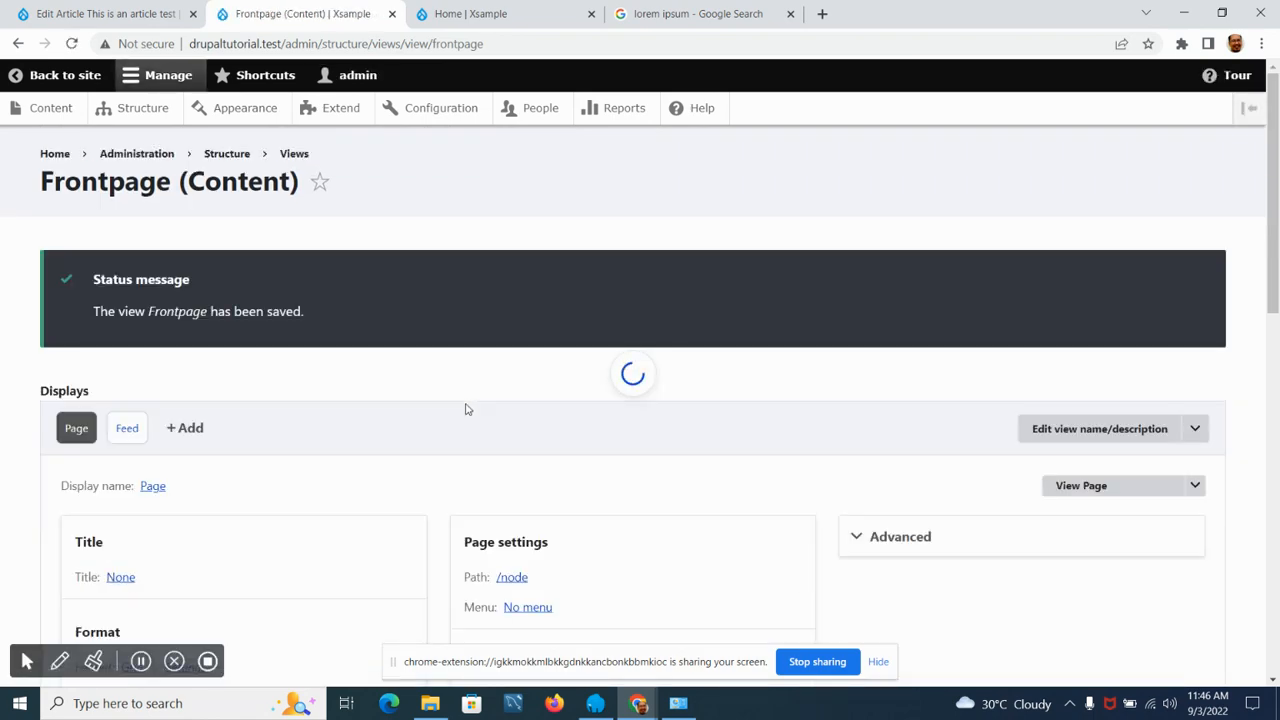
Open the settings of the Summary of PDF content field and review its rewrite results options.
scroll(283, 406, "down", 5)
scroll(257, 398, "down", 1)
left_click(206, 445)
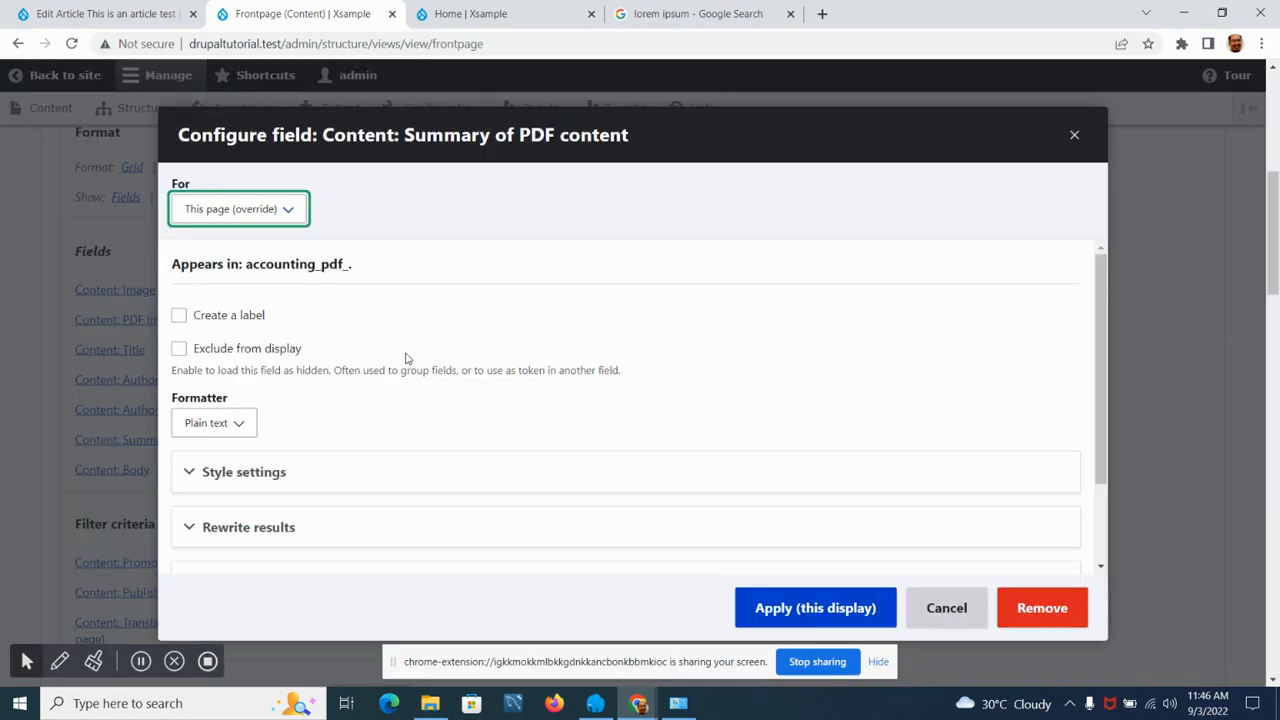
scroll(405, 358, "down", 1)
scroll(370, 315, "up", 1)
scroll(378, 306, "down", 1)
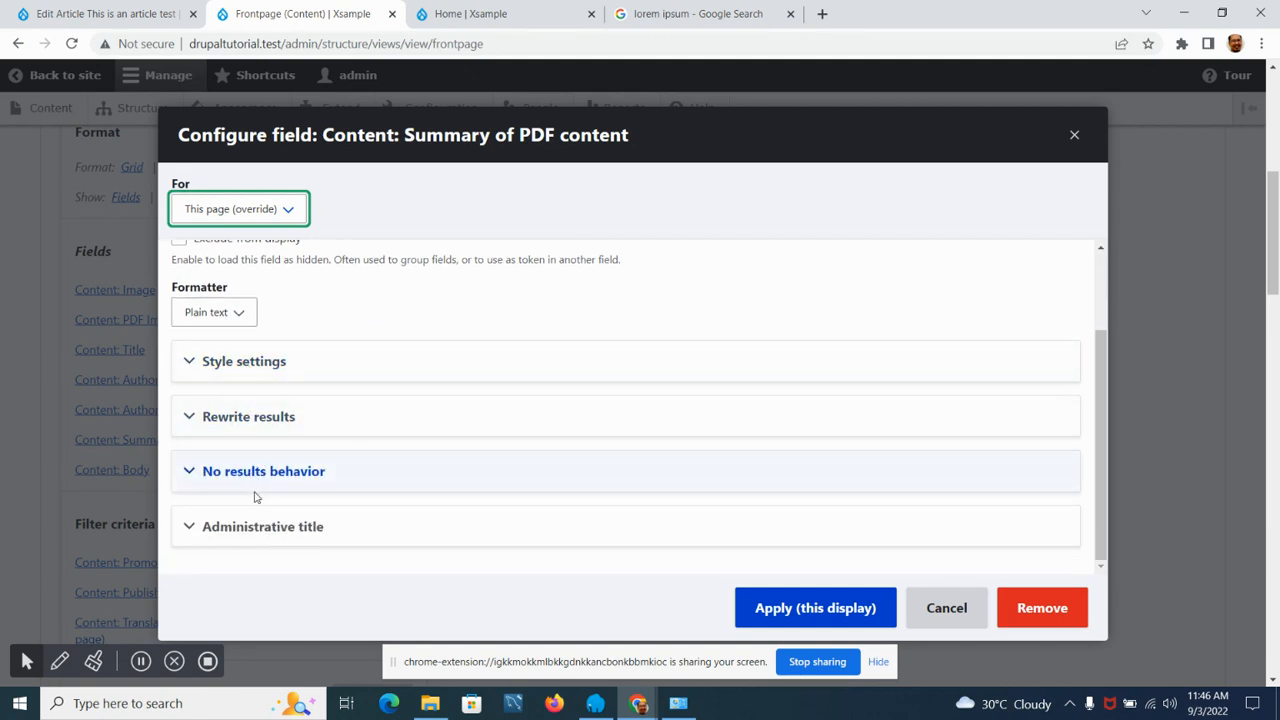
left_click(273, 430)
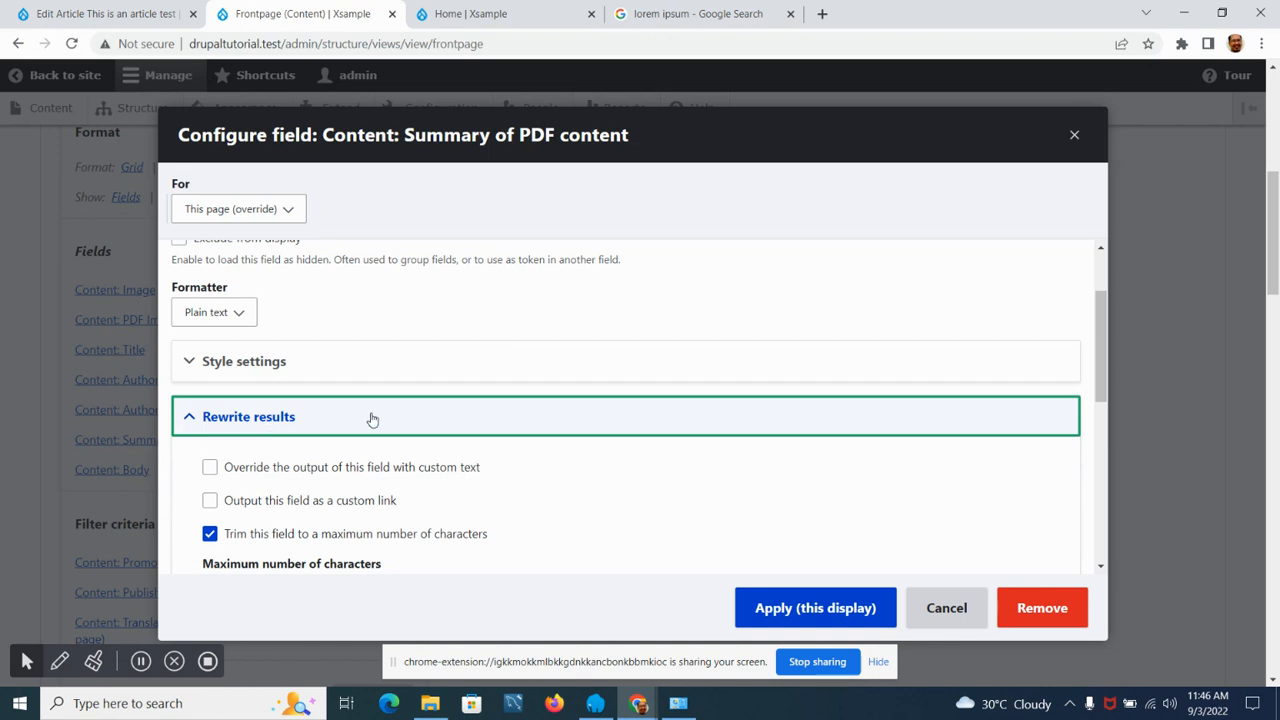
scroll(372, 418, "down", 2)
scroll(450, 380, "down", 2)
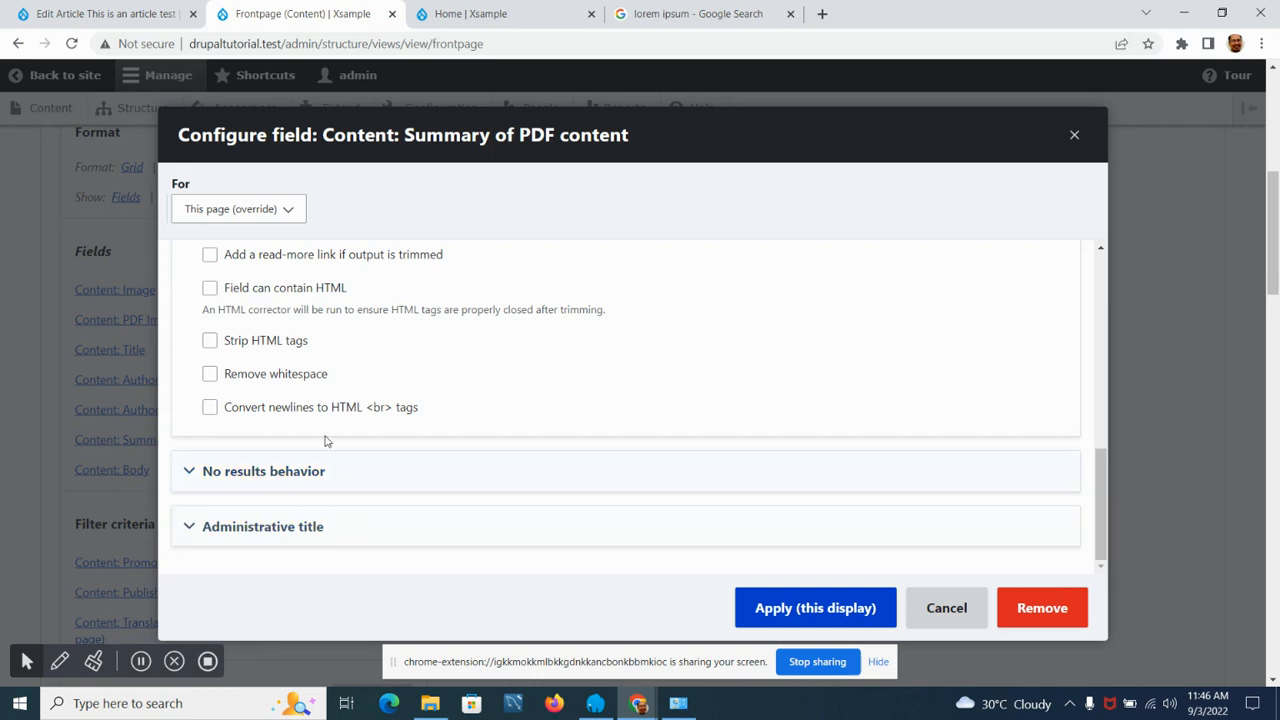
scroll(400, 430, "up", 2)
scroll(380, 422, "up", 2)
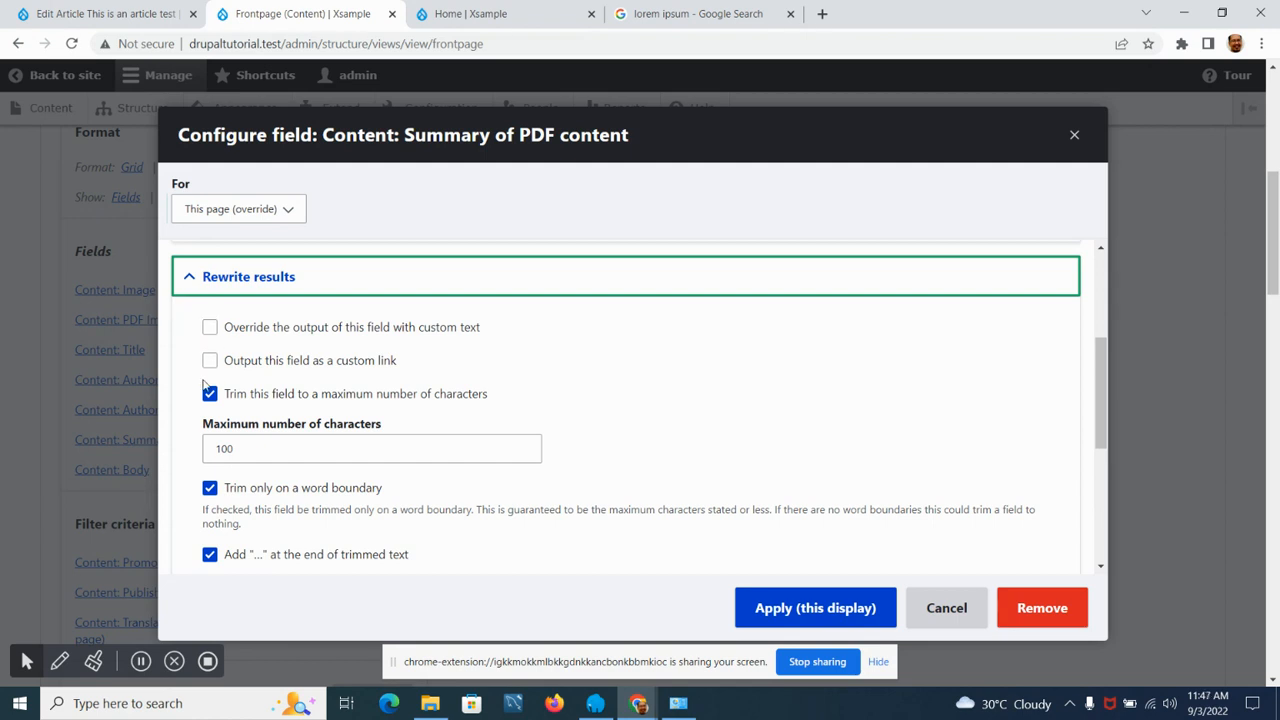
Output the Summary of PDF content field as a custom link with the path "Read More" for this display and check it in the preview.
left_click(209, 361)
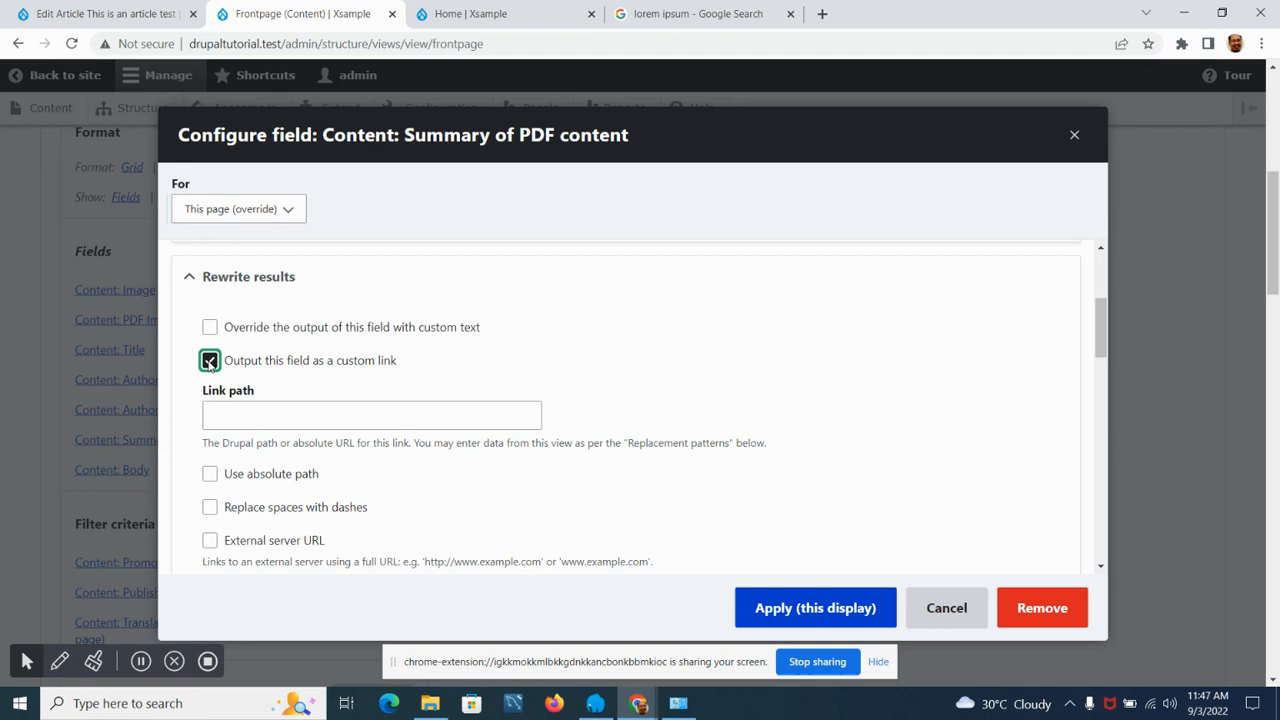
left_click(242, 416)
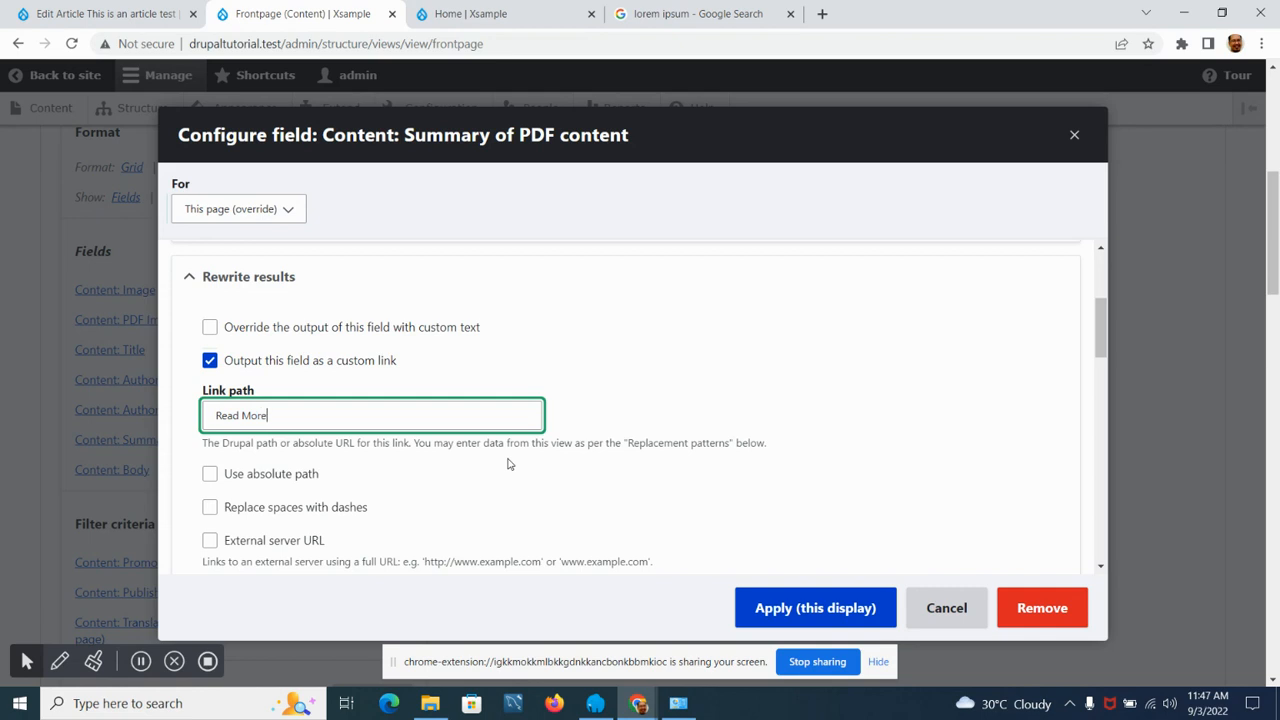
scroll(396, 480, "down", 1)
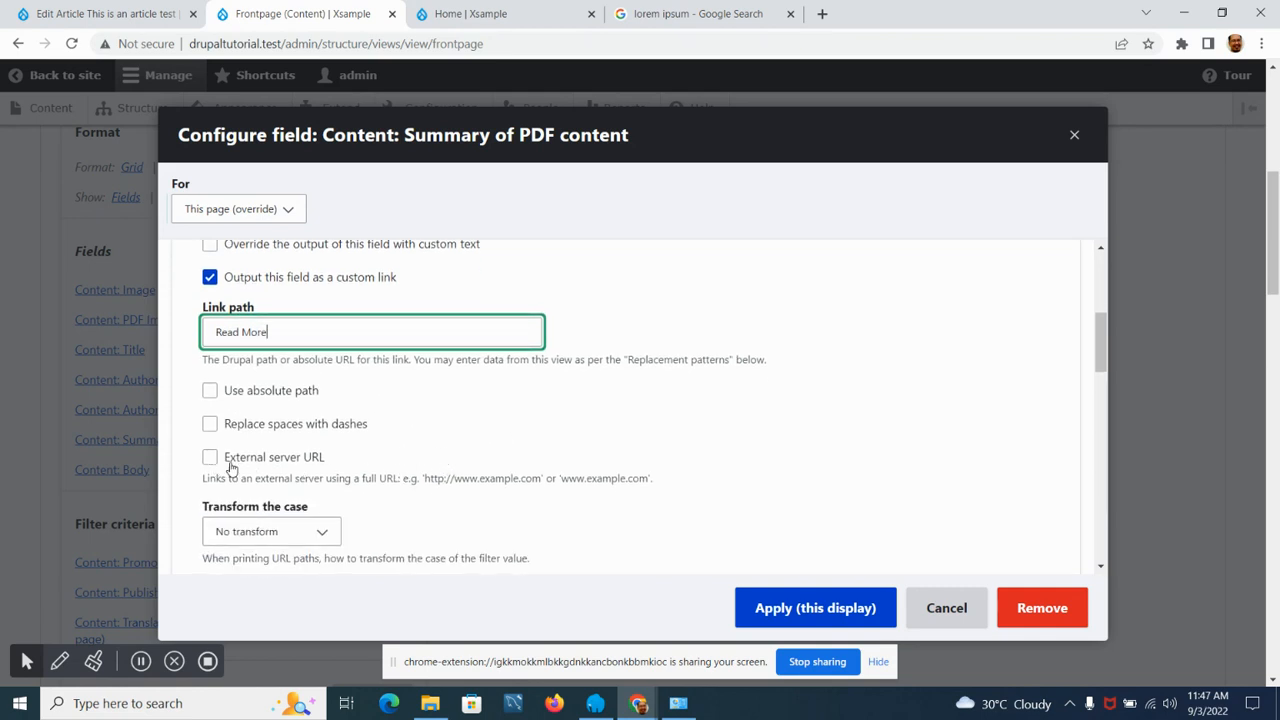
left_click(815, 610)
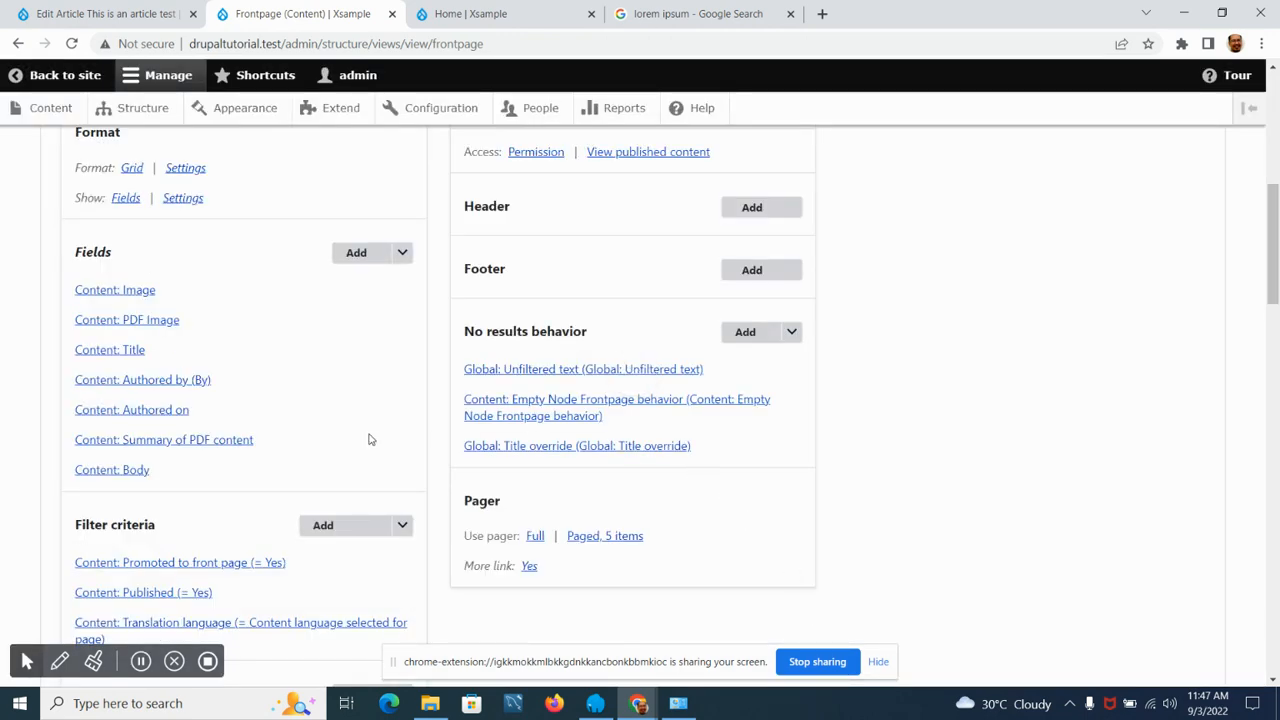
scroll(369, 440, "down", 15)
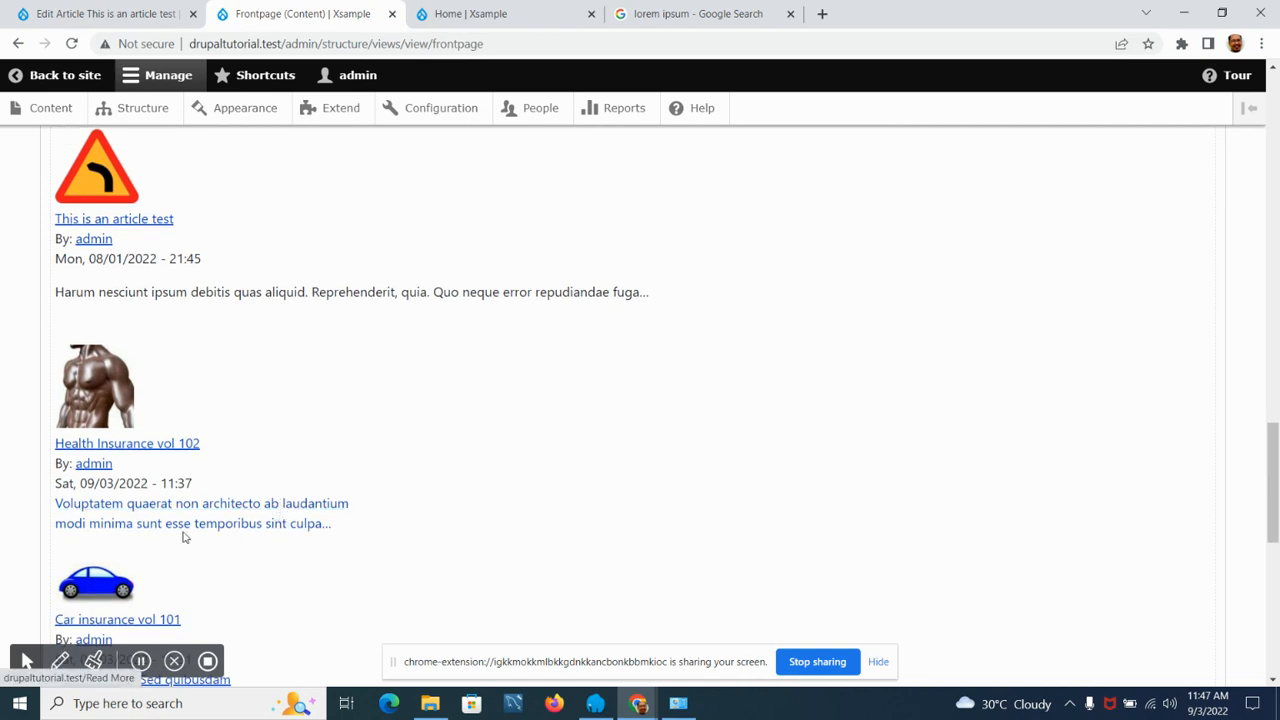
scroll(183, 537, "down", 3)
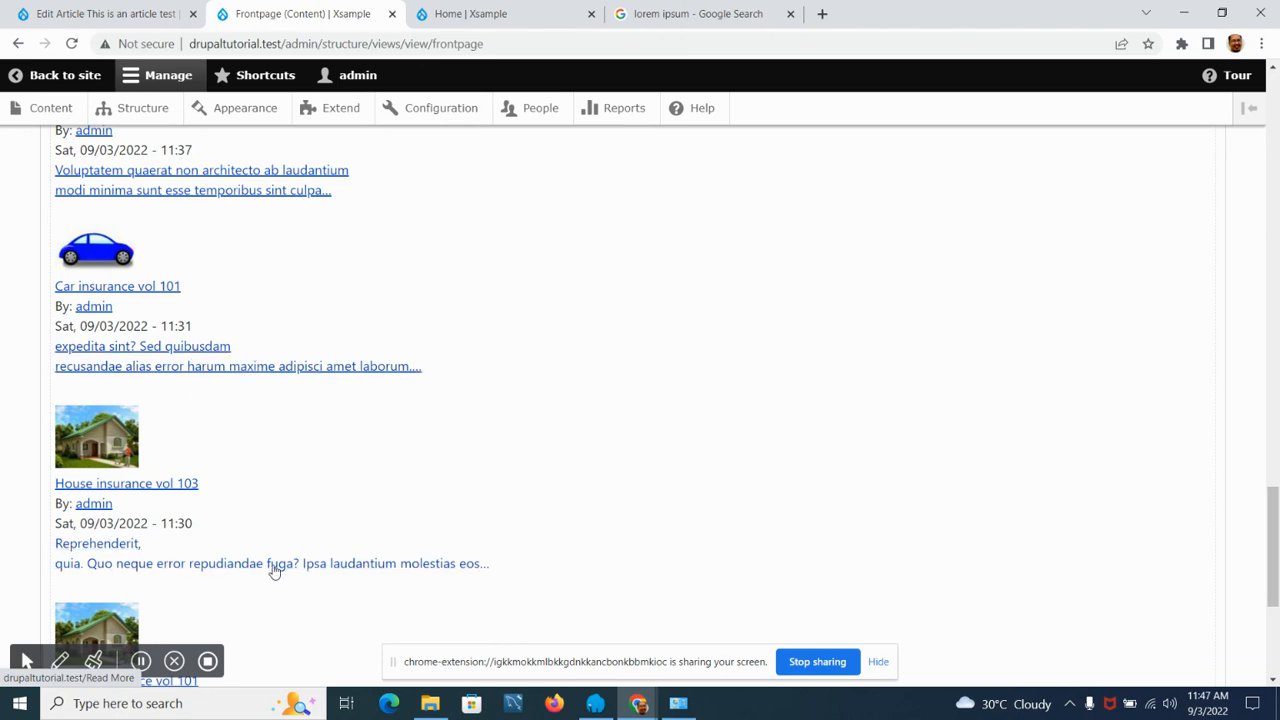
scroll(251, 549, "down", 3)
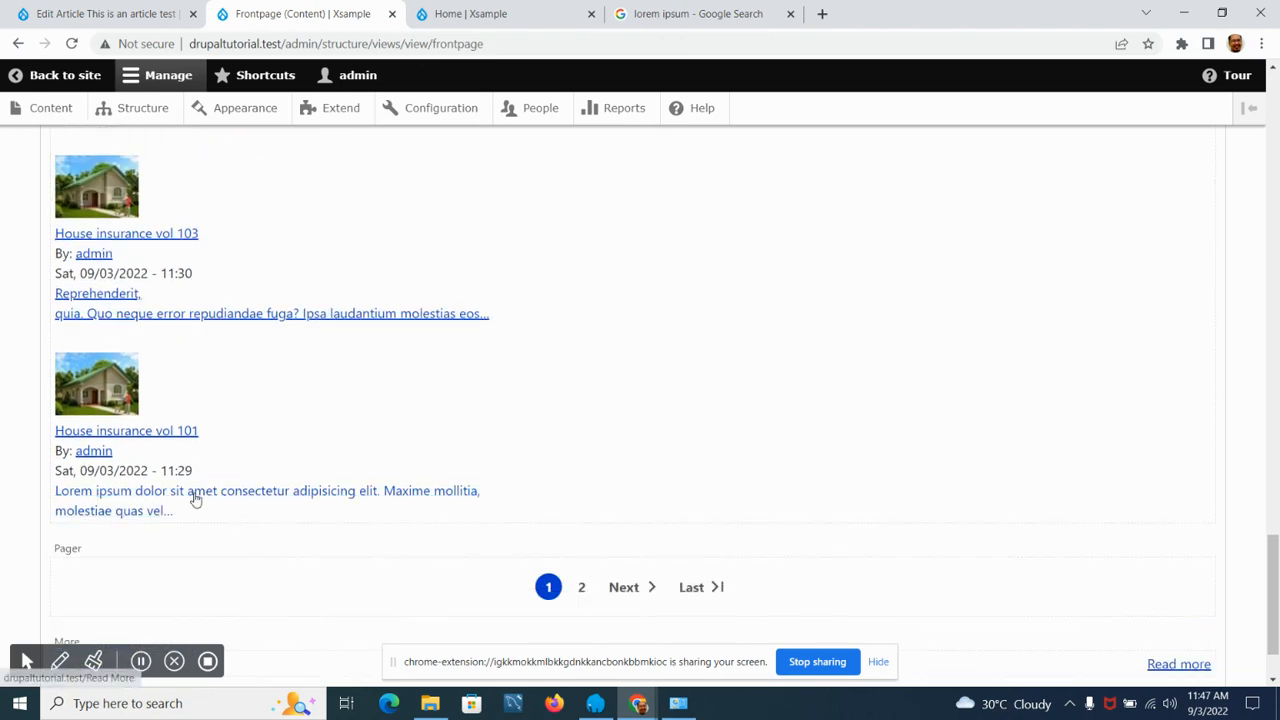
Reopen the Summary of PDF content field's rewrite options and turn off its output as a custom link.
scroll(258, 464, "up", 15)
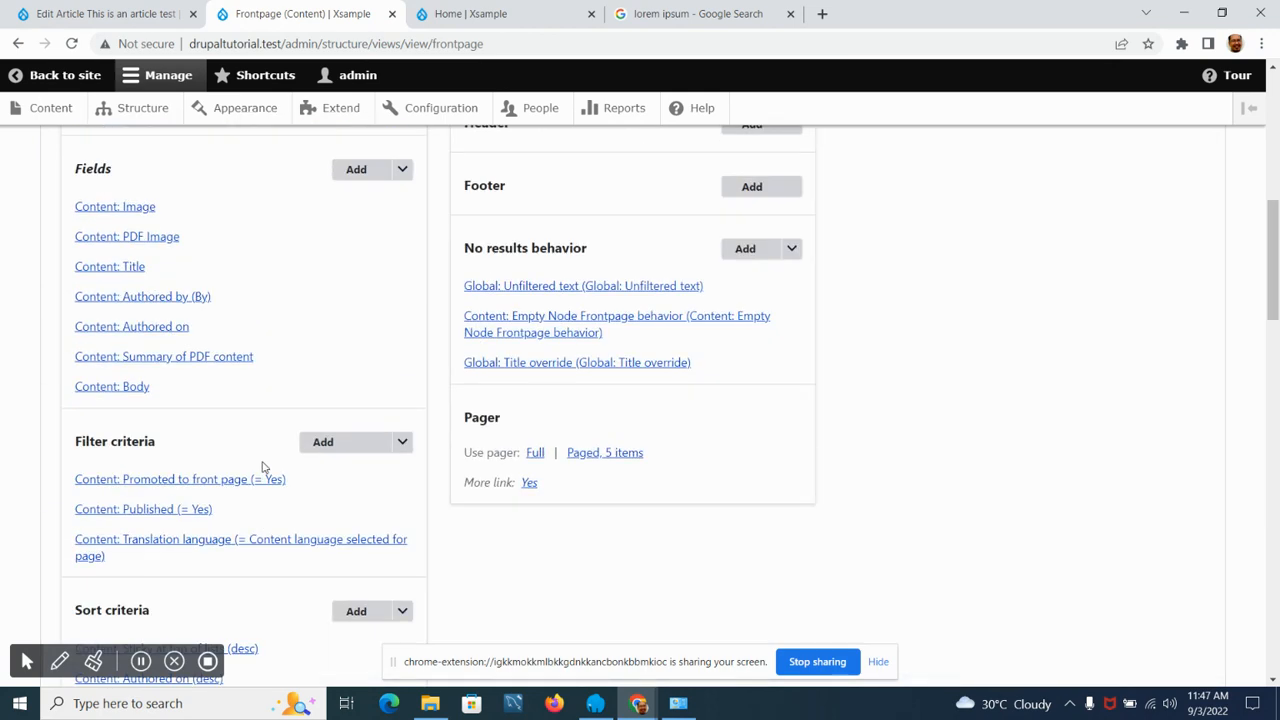
left_click(220, 358)
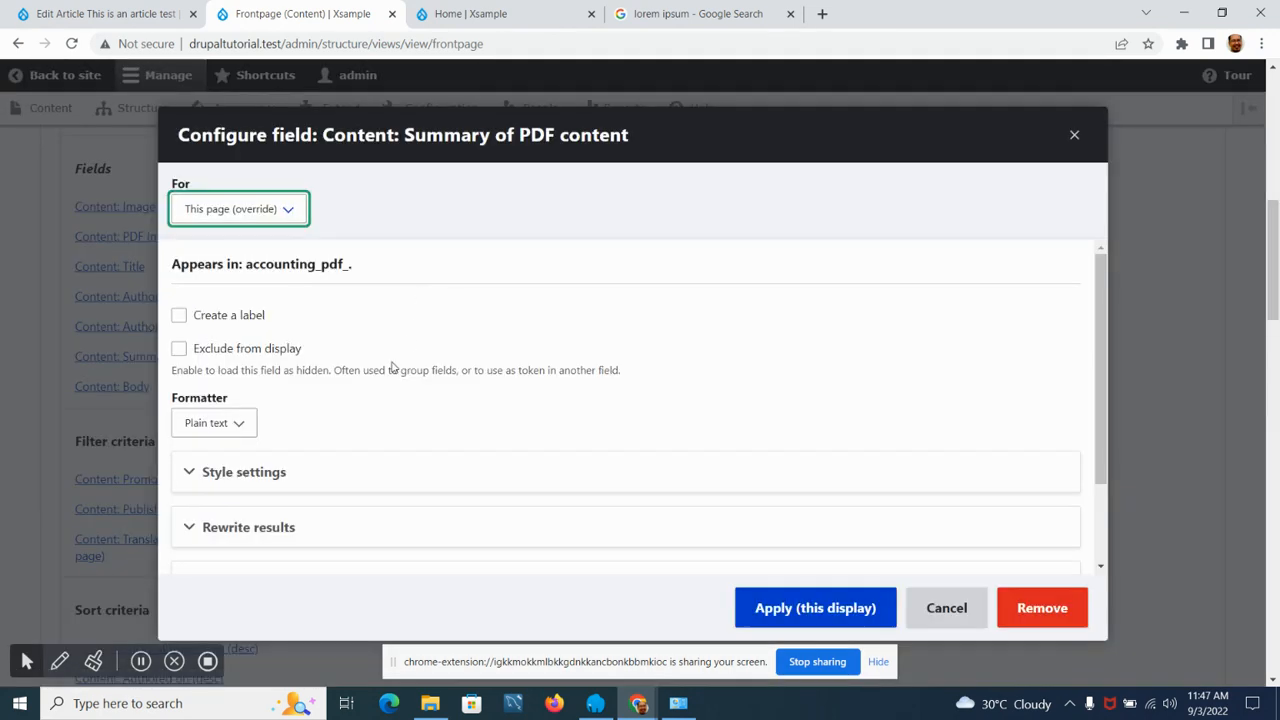
scroll(374, 408, "down", 3)
left_click(259, 420)
scroll(405, 453, "down", 2)
left_click(196, 413)
left_click(210, 417)
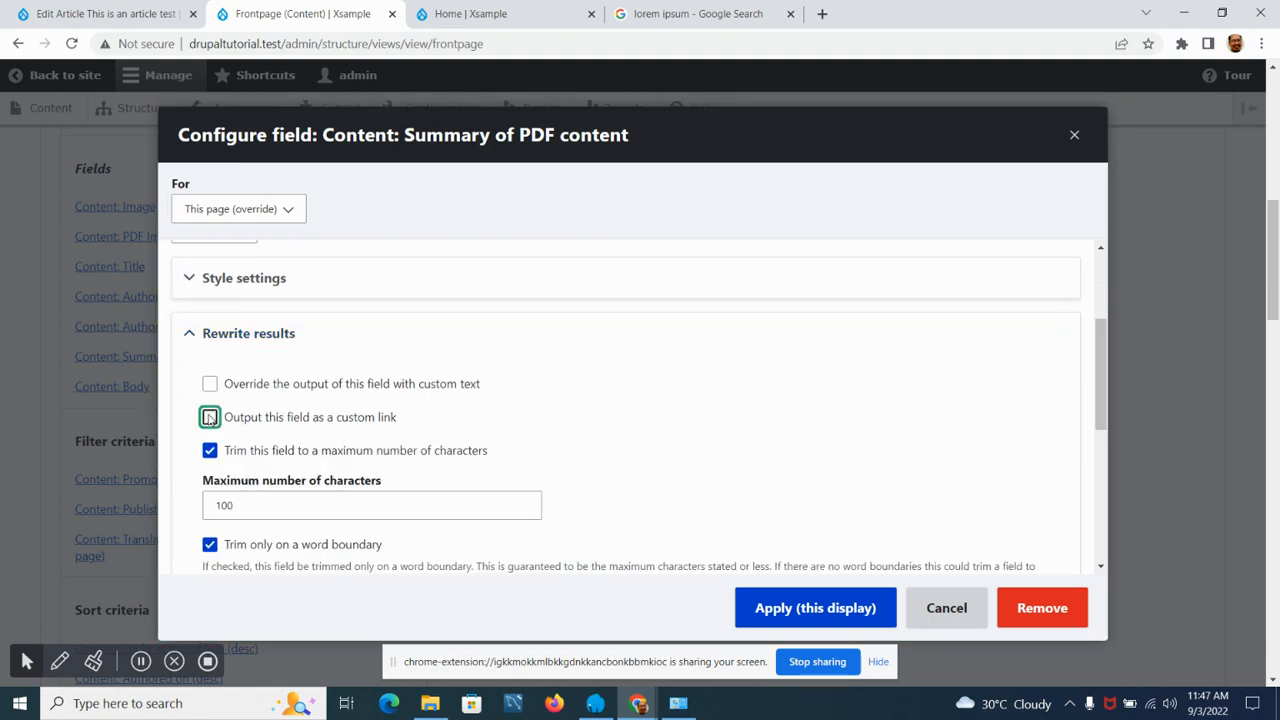
Enable a read-more link for the Summary of PDF content field when its output is trimmed.
scroll(325, 453, "down", 3)
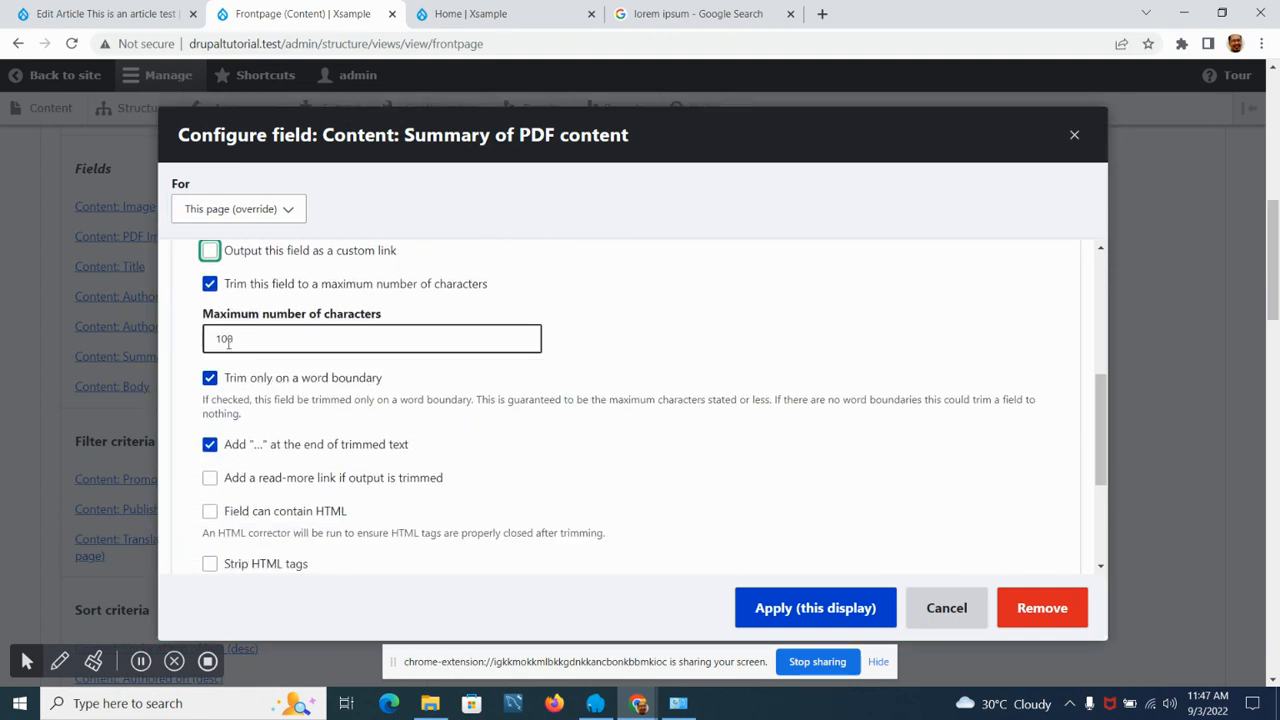
scroll(197, 459, "down", 2)
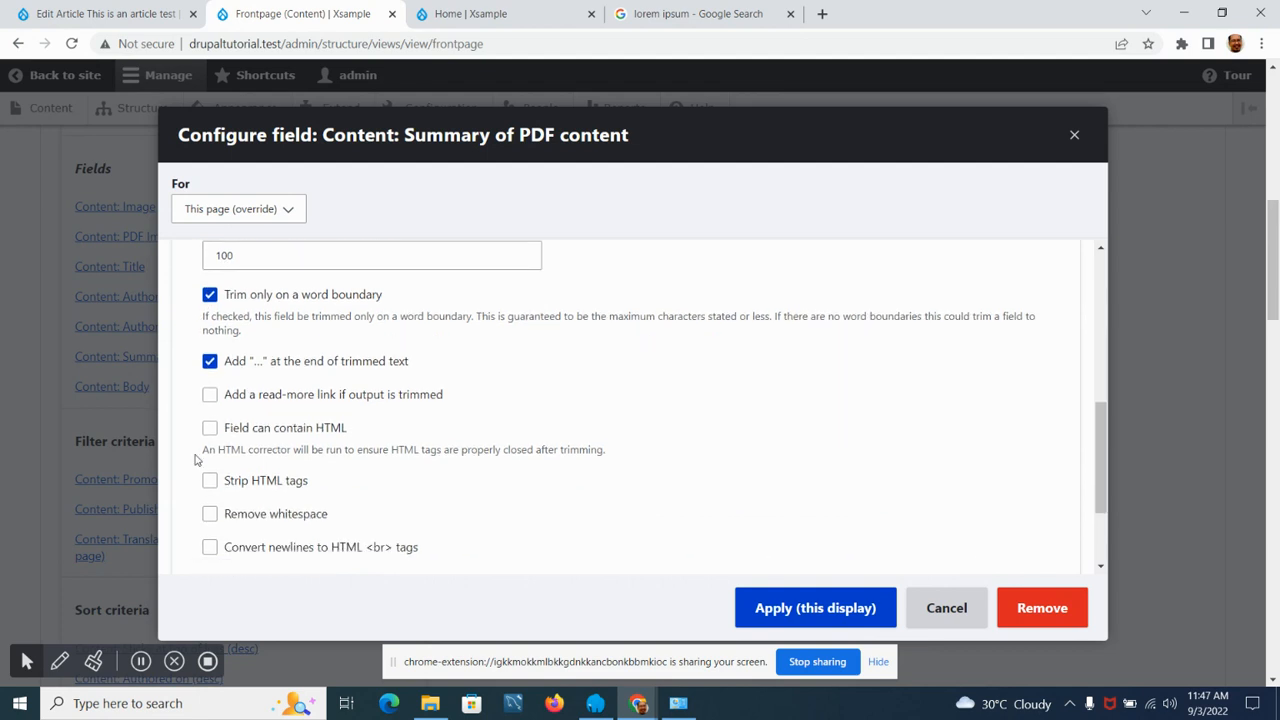
left_click(210, 395)
scroll(380, 400, "down", 3)
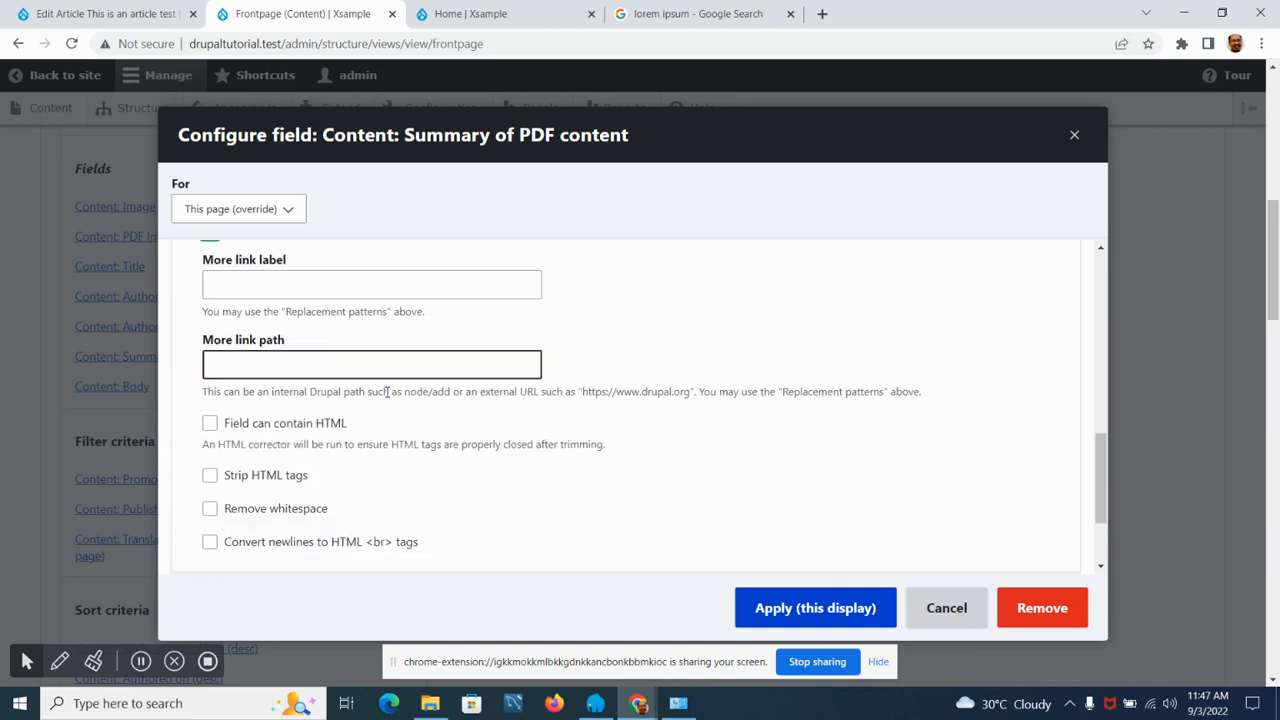
scroll(300, 423, "up", 1)
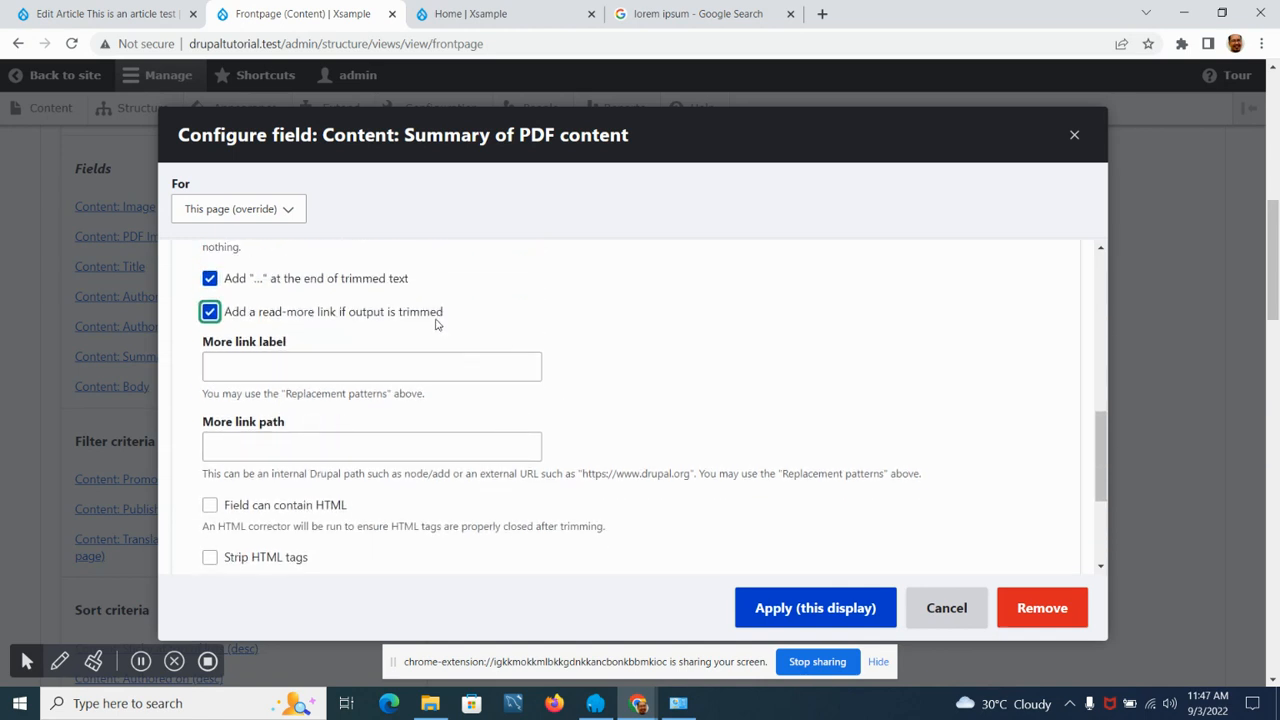
Set the more link label to "Read more", leave the link path empty, and apply the field settings to this display.
left_click(437, 364)
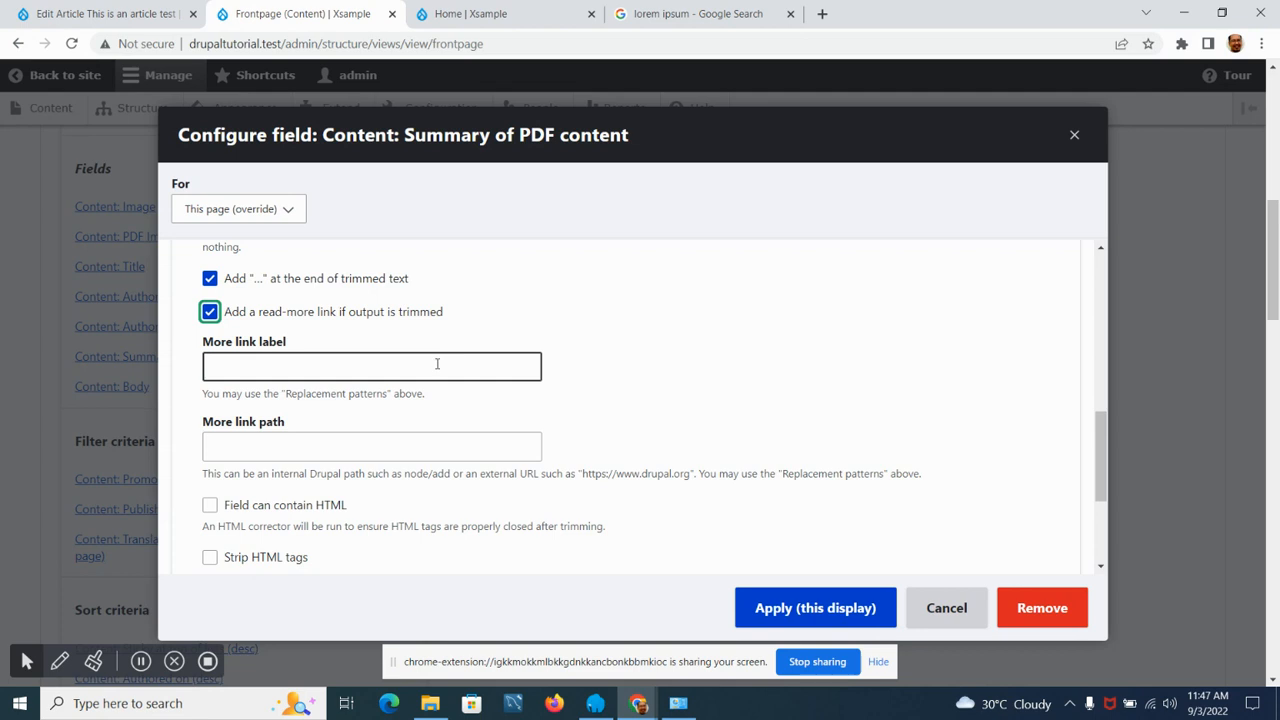
left_click(437, 364)
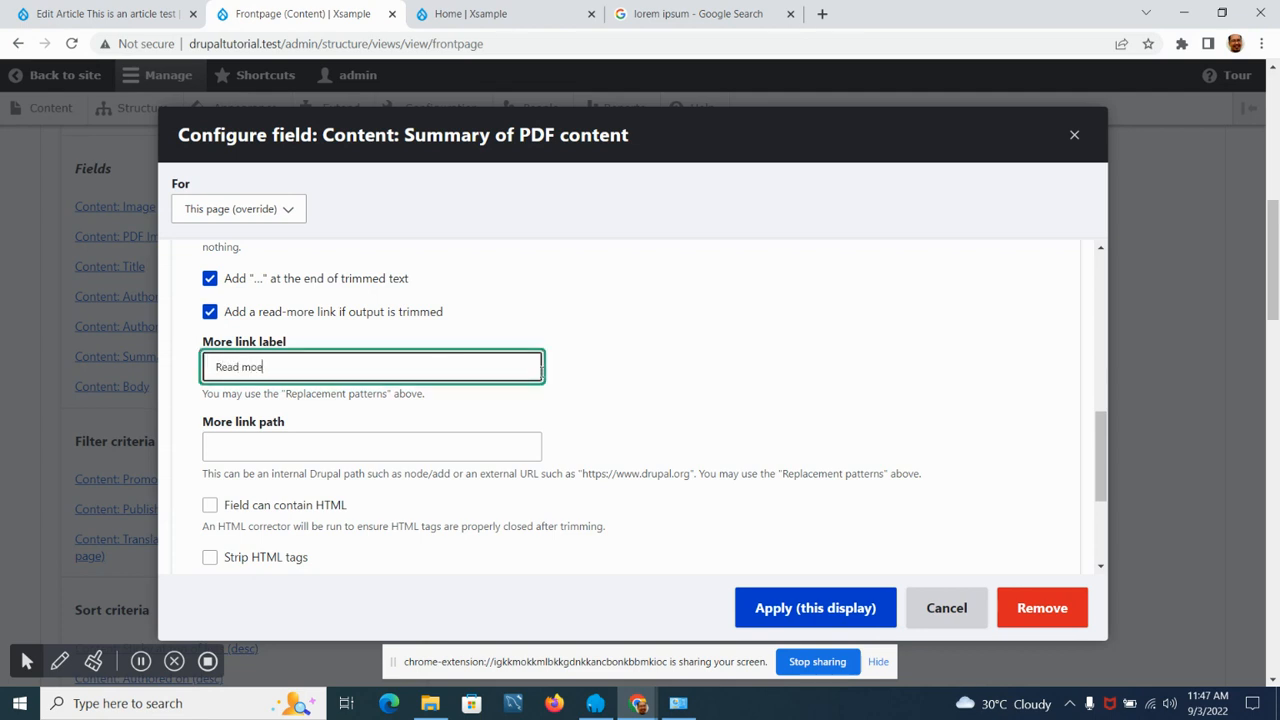
scroll(612, 348, "down", 2)
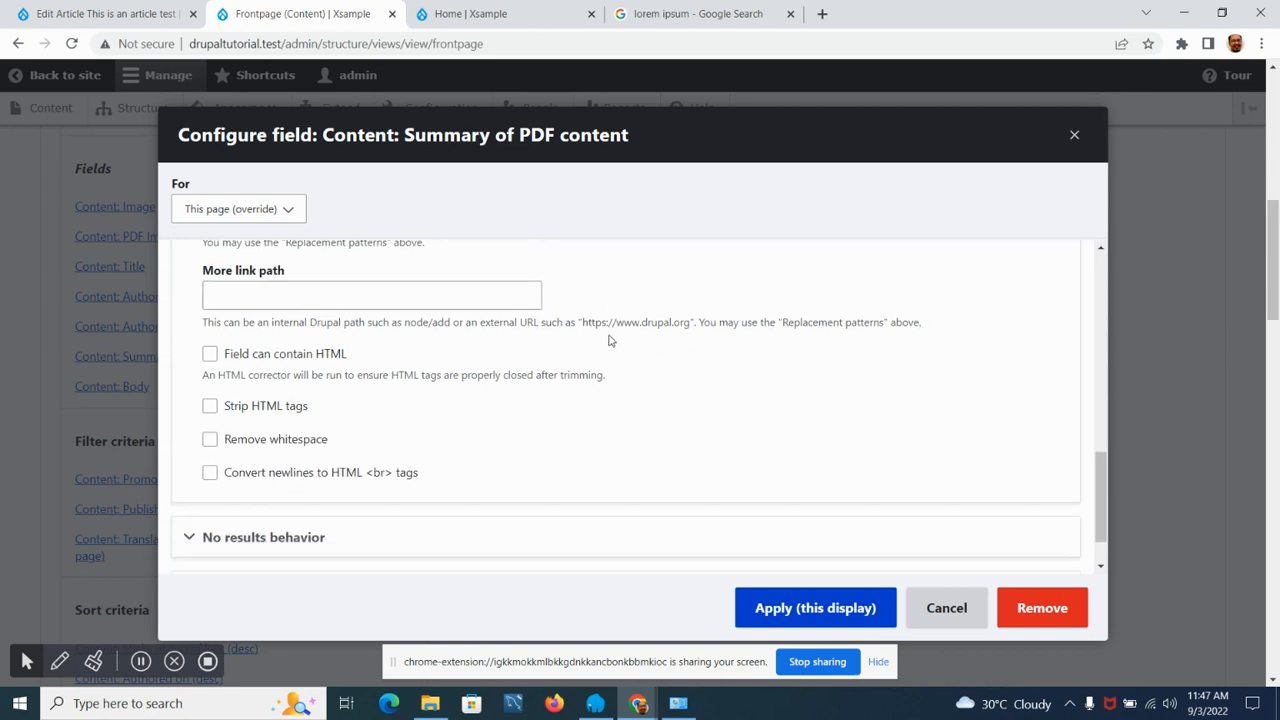
scroll(602, 339, "up", 1)
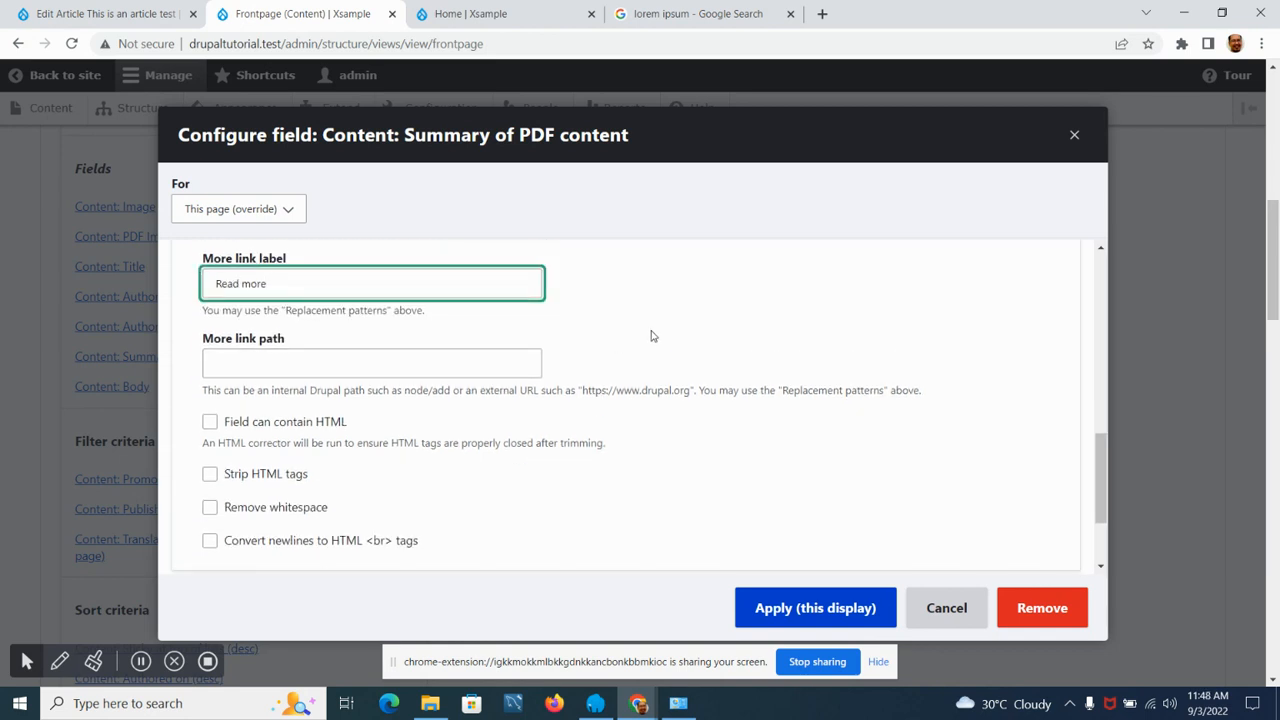
scroll(467, 403, "down", 1)
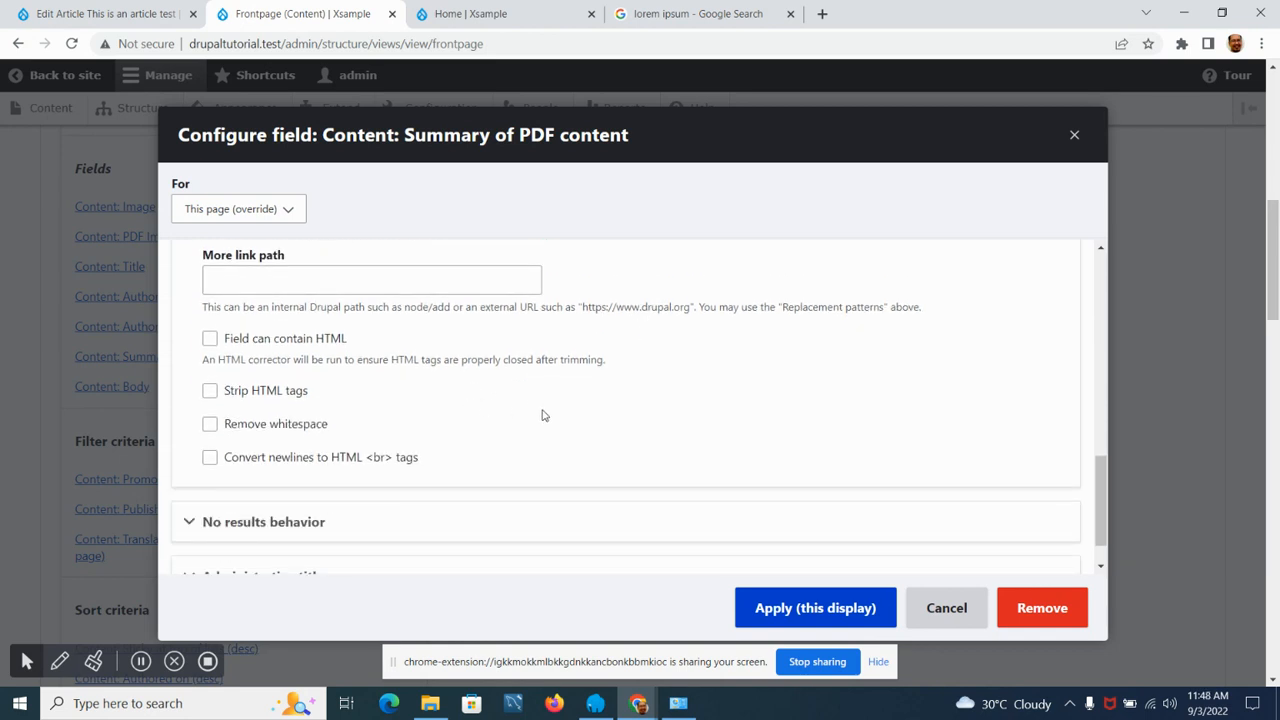
left_click(862, 607)
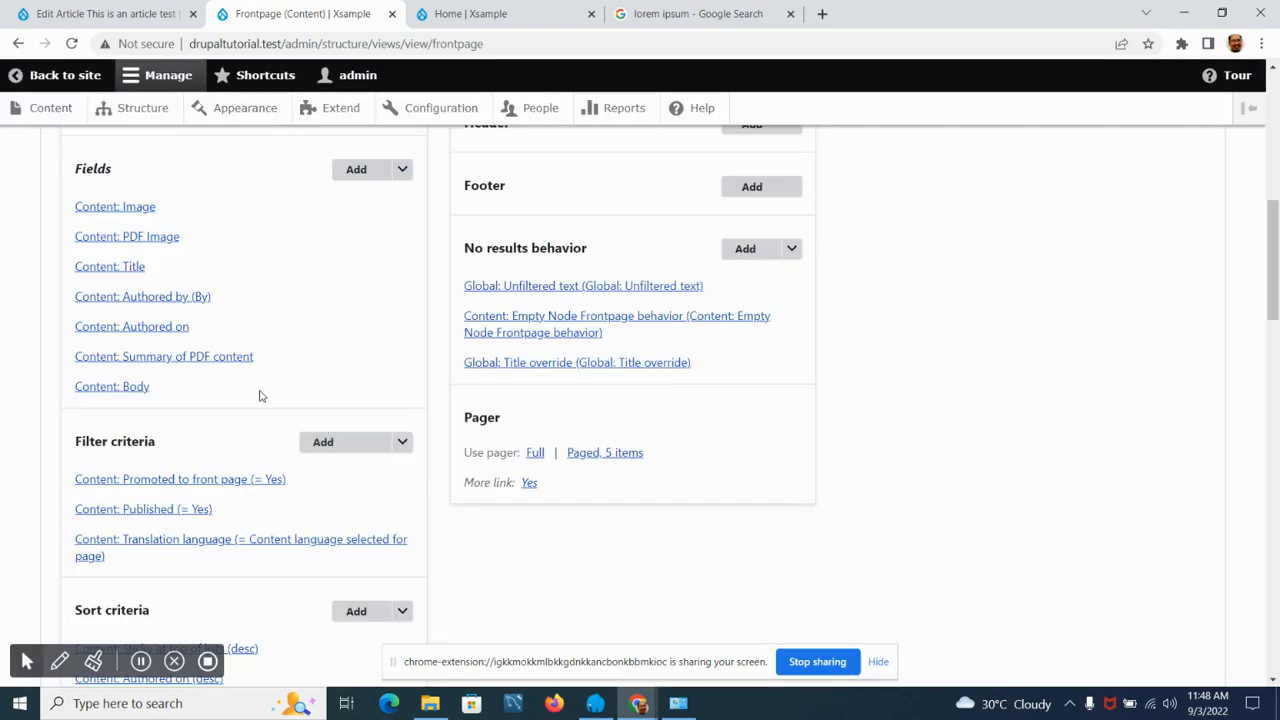
Examine the trimmed summaries in the view preview for their read-more links and return to the field list.
scroll(255, 400, "down", 10)
scroll(253, 404, "down", 1)
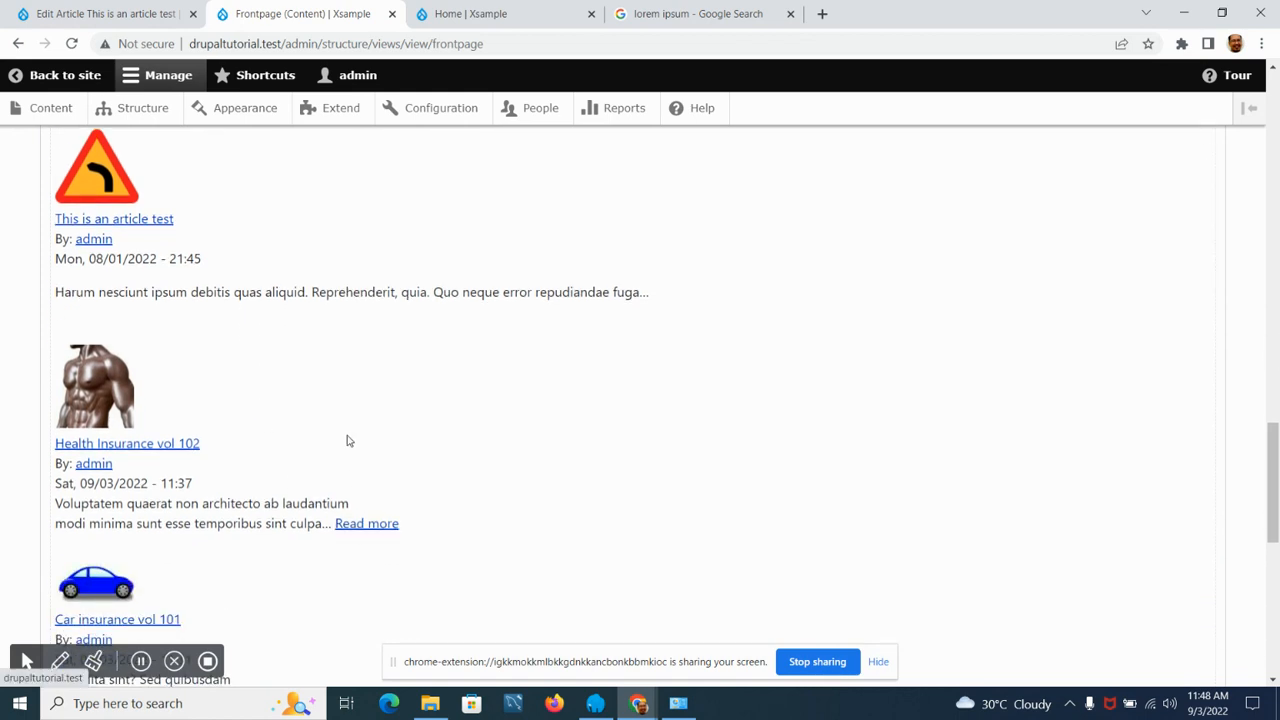
scroll(346, 445, "down", 3)
scroll(549, 420, "down", 2)
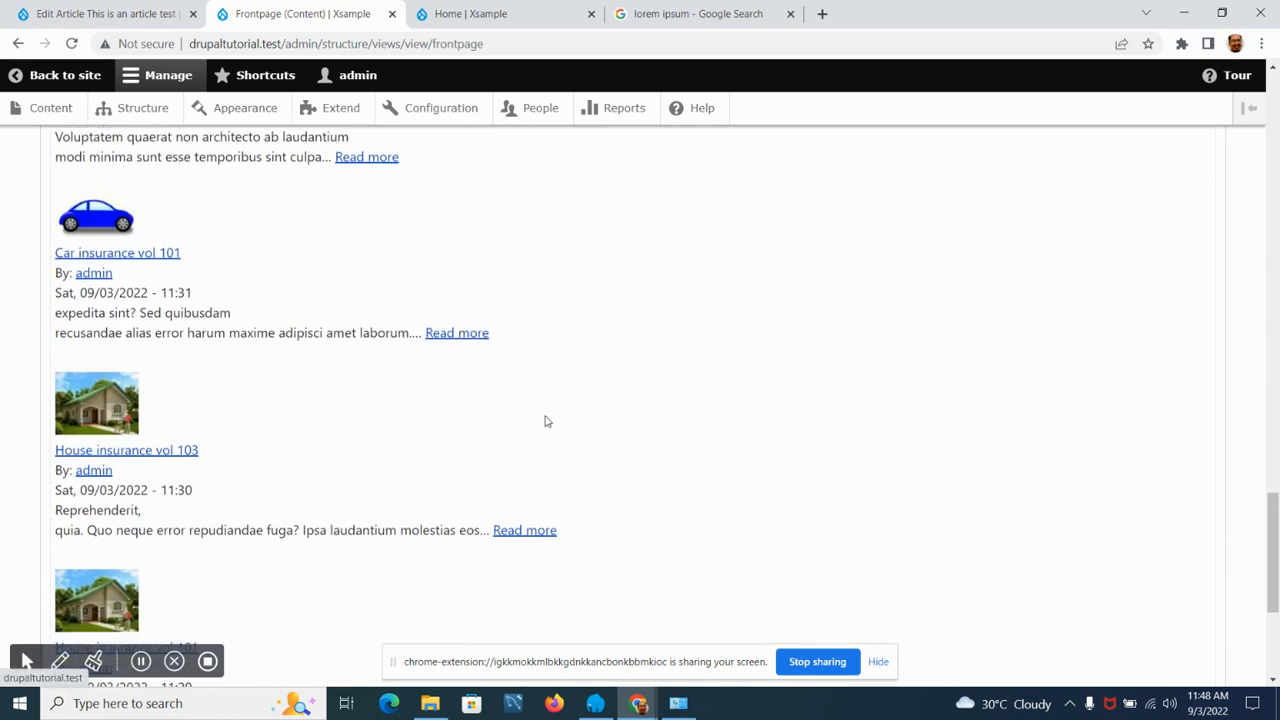
scroll(204, 429, "down", 2)
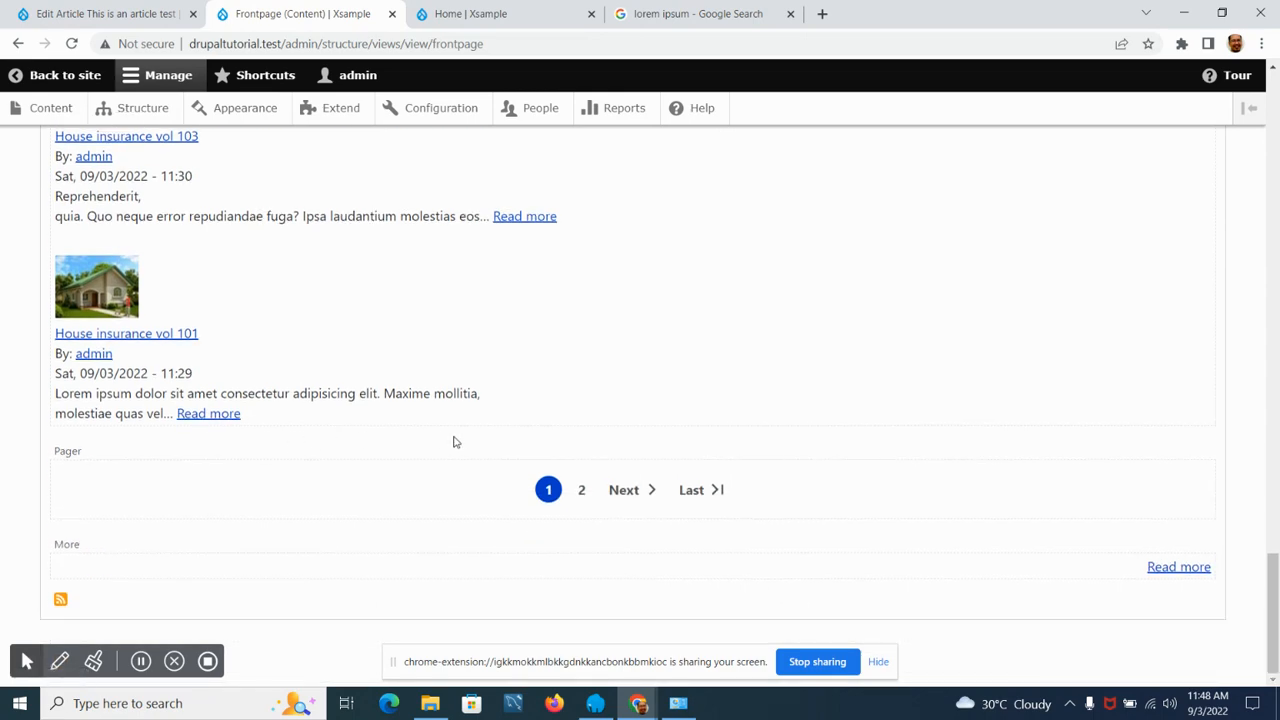
scroll(453, 442, "up", 15)
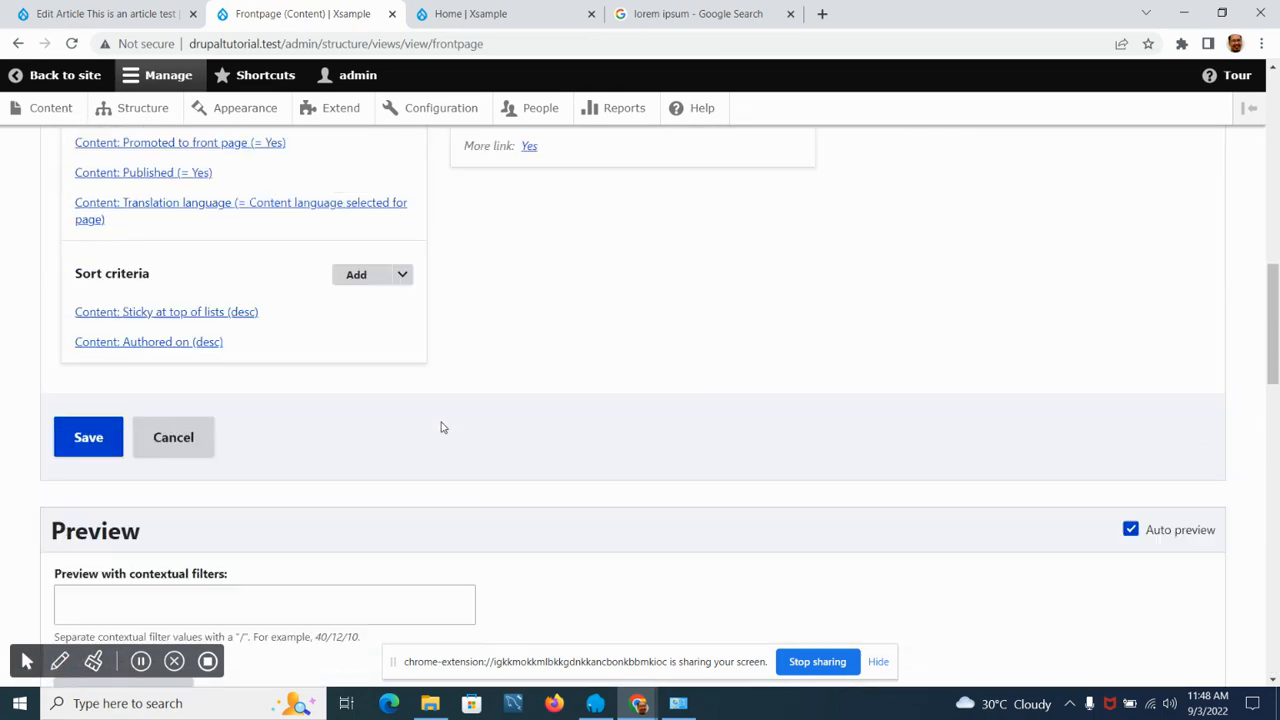
scroll(443, 427, "up", 3)
scroll(306, 231, "up", 1)
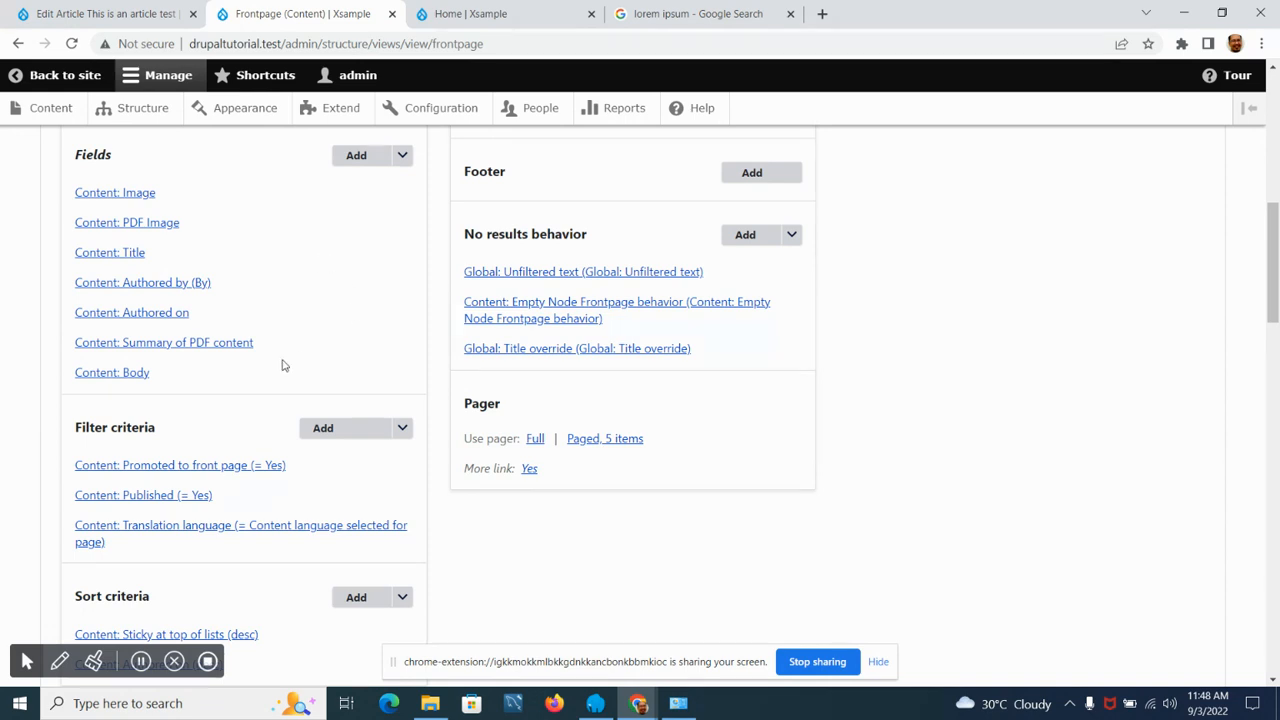
Reopen the Summary of PDF content field's rewrite options and review its trimming and read-more link settings.
left_click(229, 343)
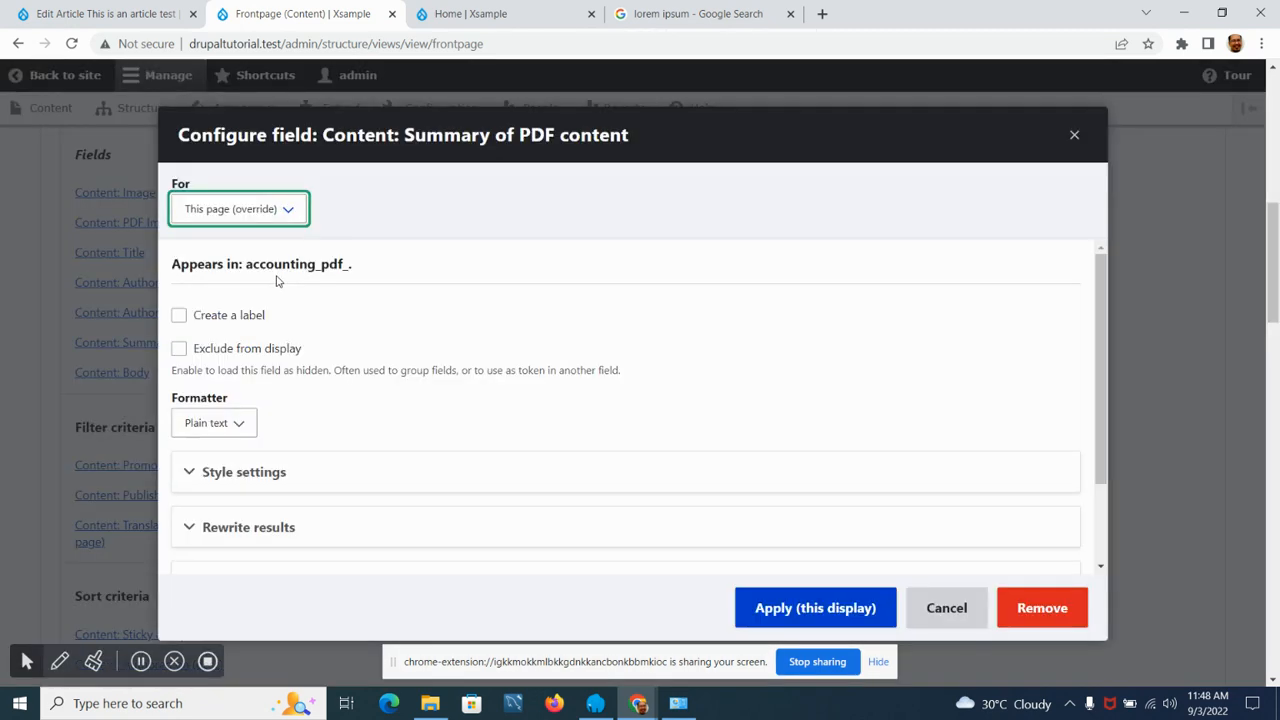
scroll(277, 281, "down", 1)
left_click(288, 417)
scroll(381, 326, "down", 3)
scroll(380, 326, "down", 3)
scroll(467, 323, "up", 1)
scroll(467, 323, "down", 2)
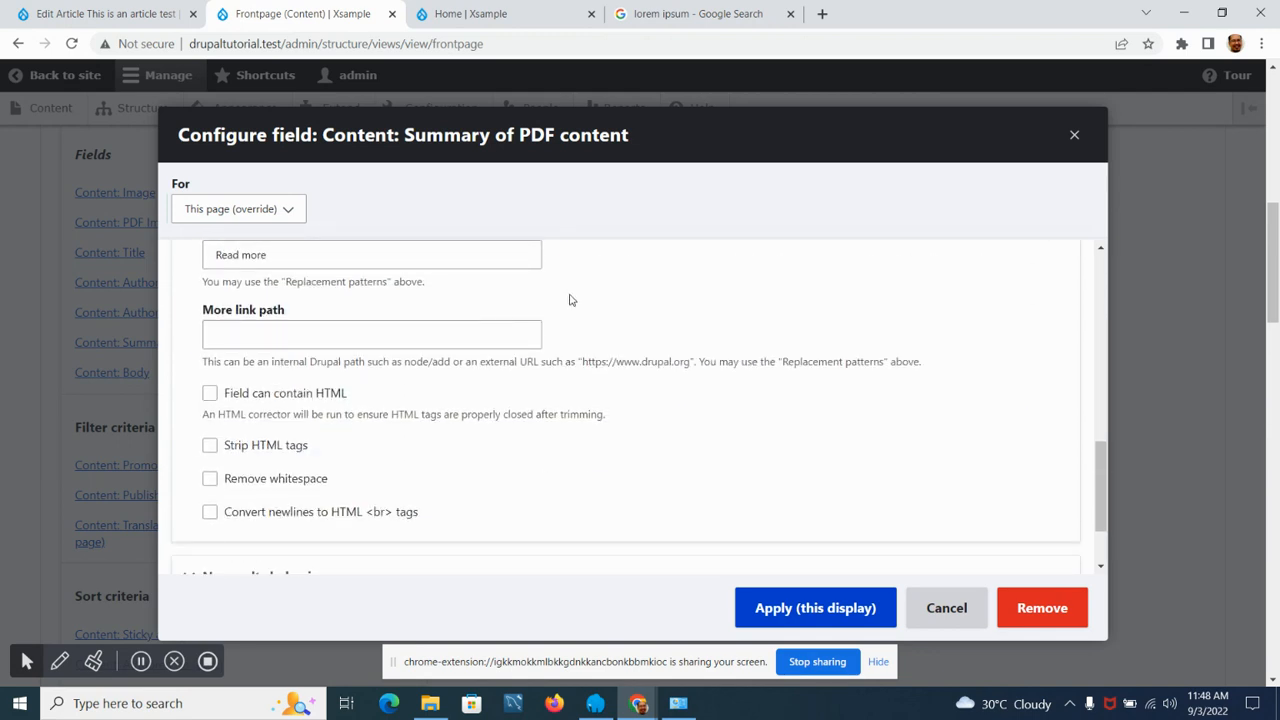
scroll(564, 301, "up", 1)
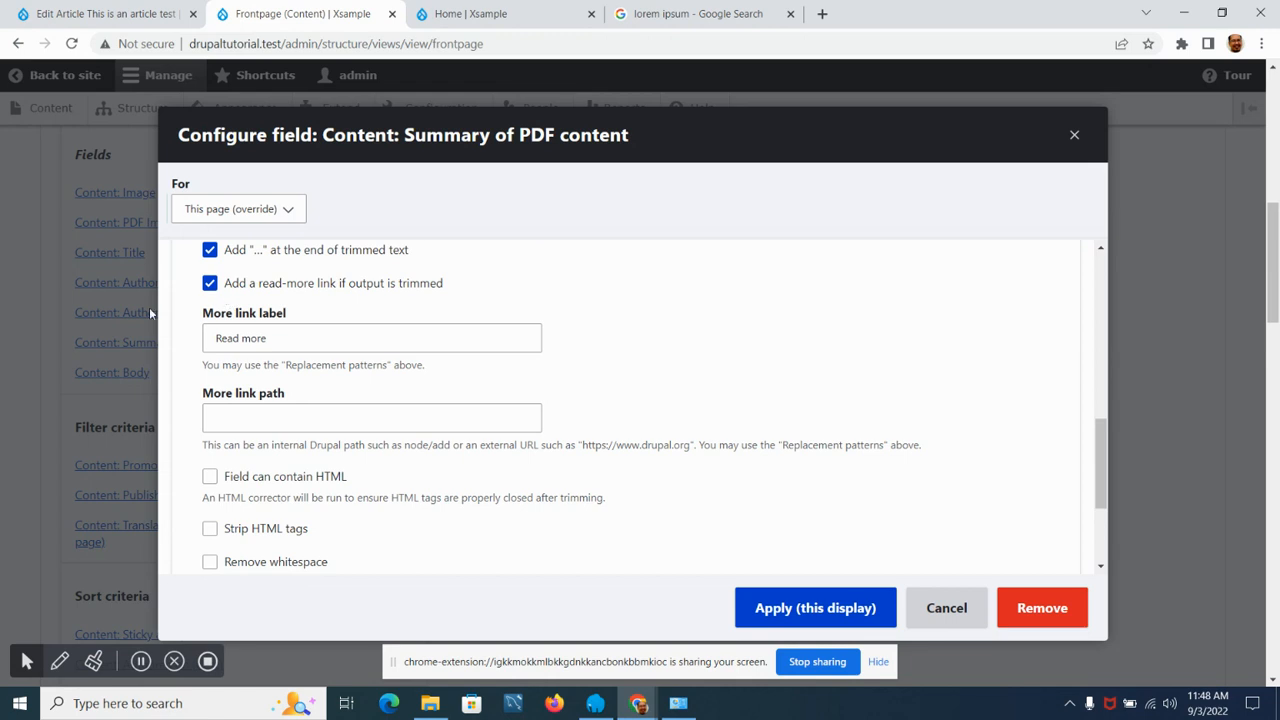
scroll(150, 313, "up", 2)
scroll(215, 335, "up", 1)
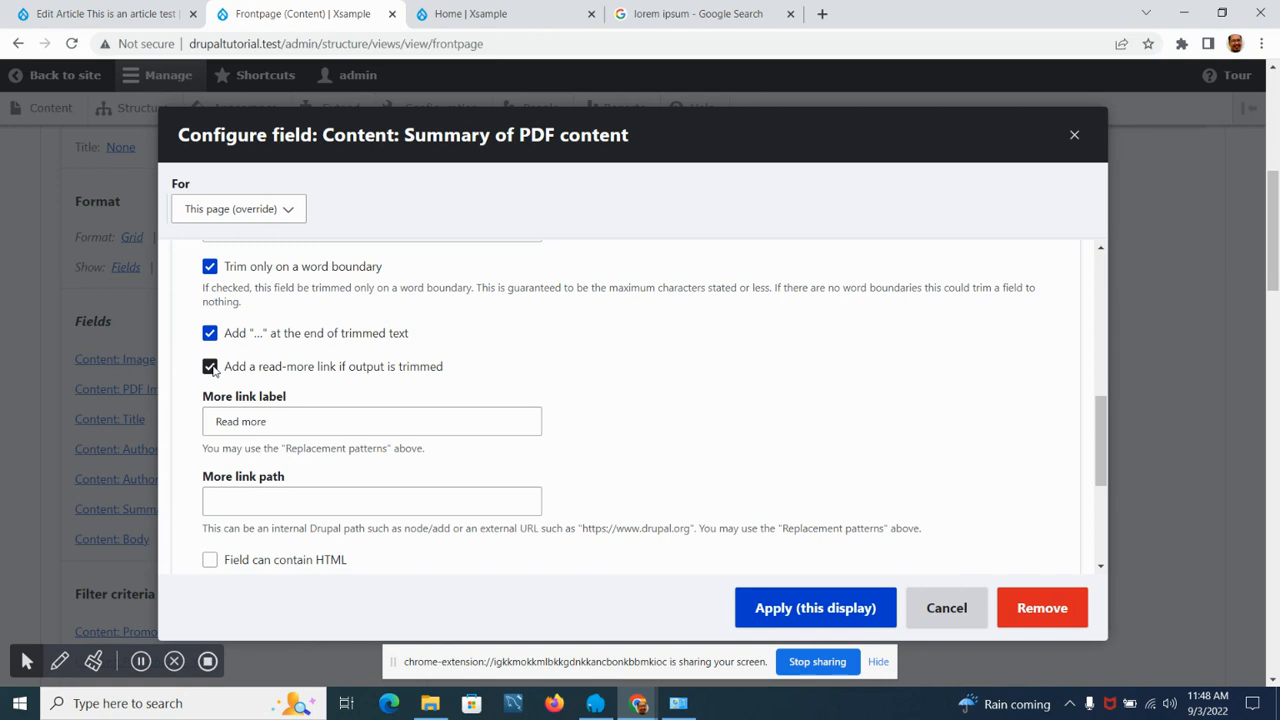
scroll(600, 345, "up", 4)
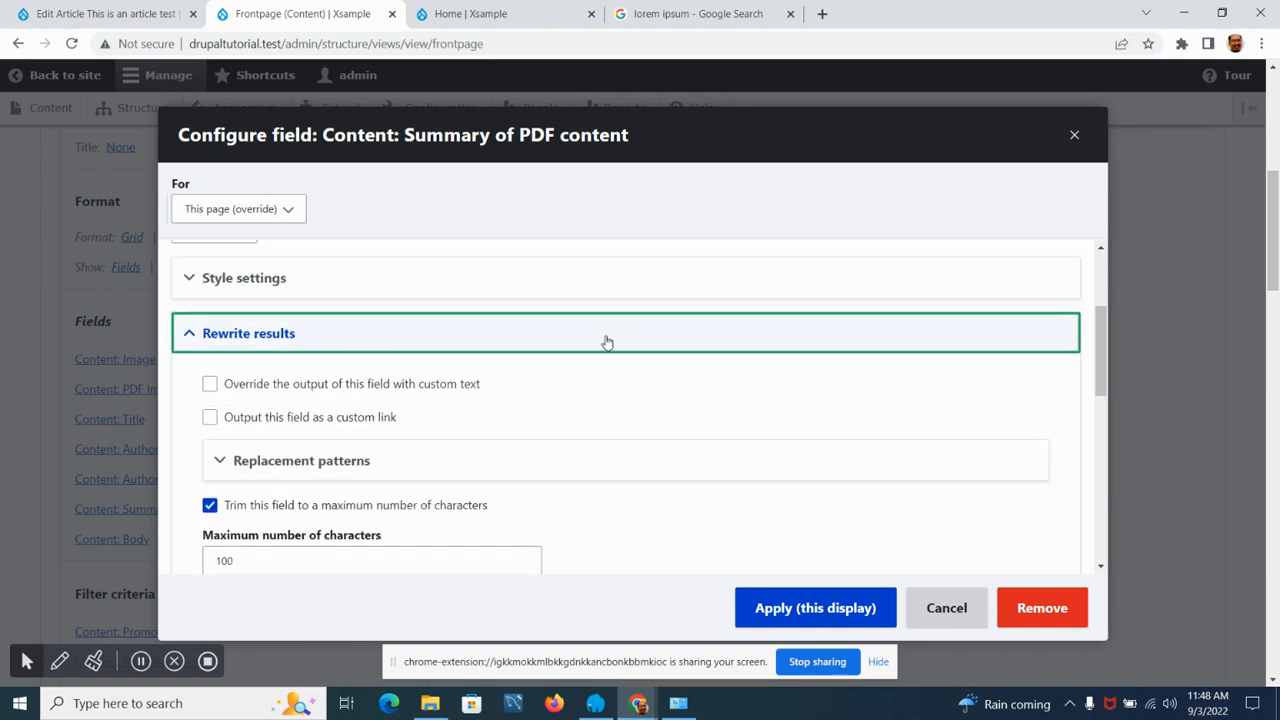
scroll(597, 340, "down", 4)
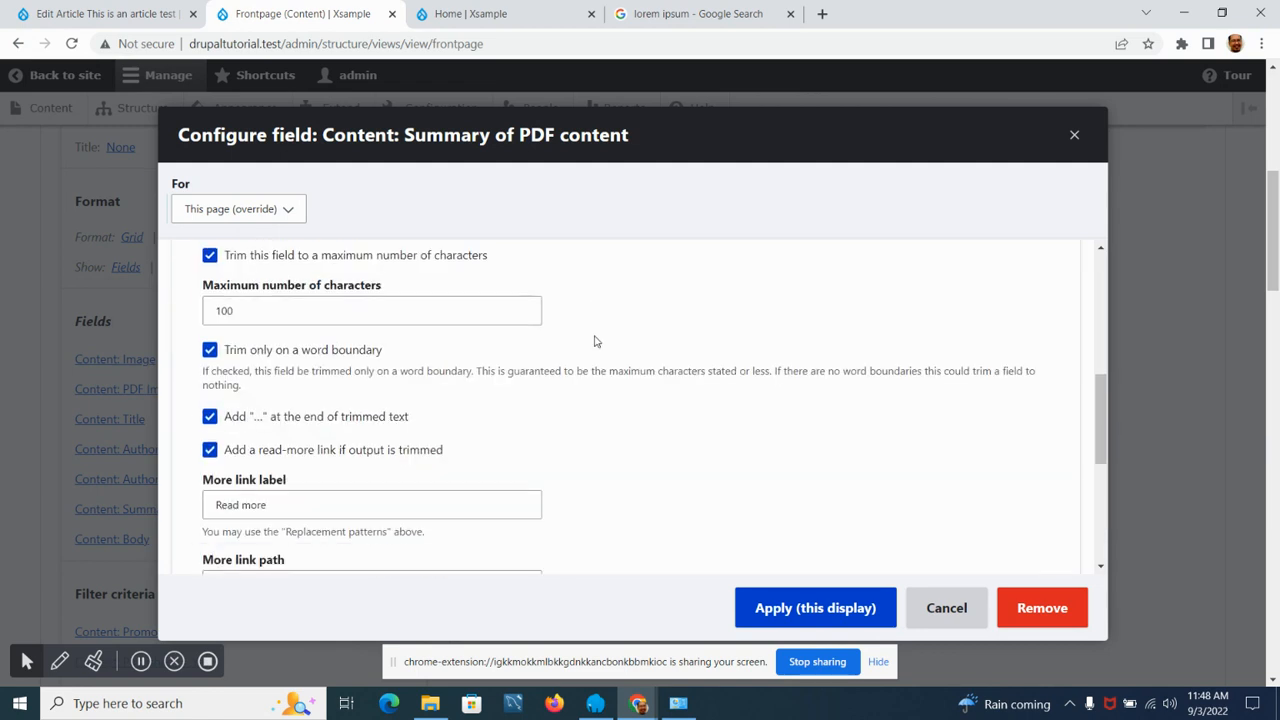
scroll(594, 342, "down", 4)
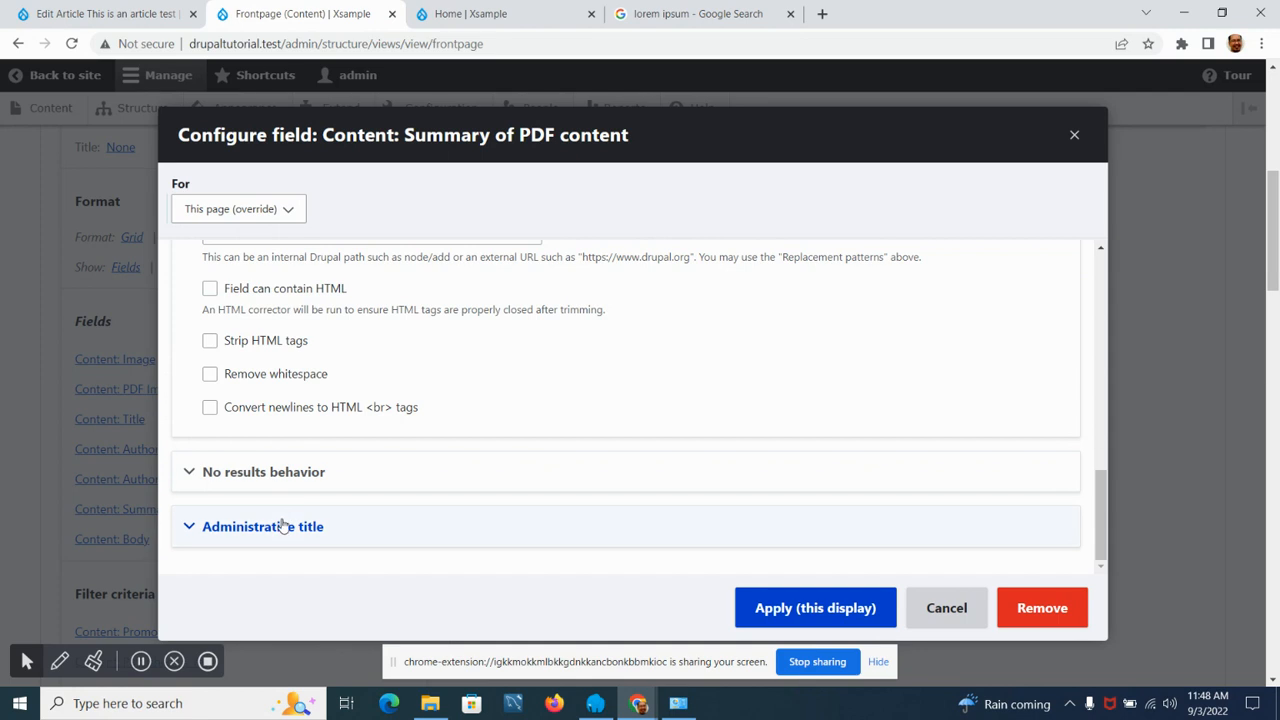
Examine the no results behavior and administrative title options of the Summary of PDF content field.
left_click(288, 474)
scroll(431, 371, "down", 3)
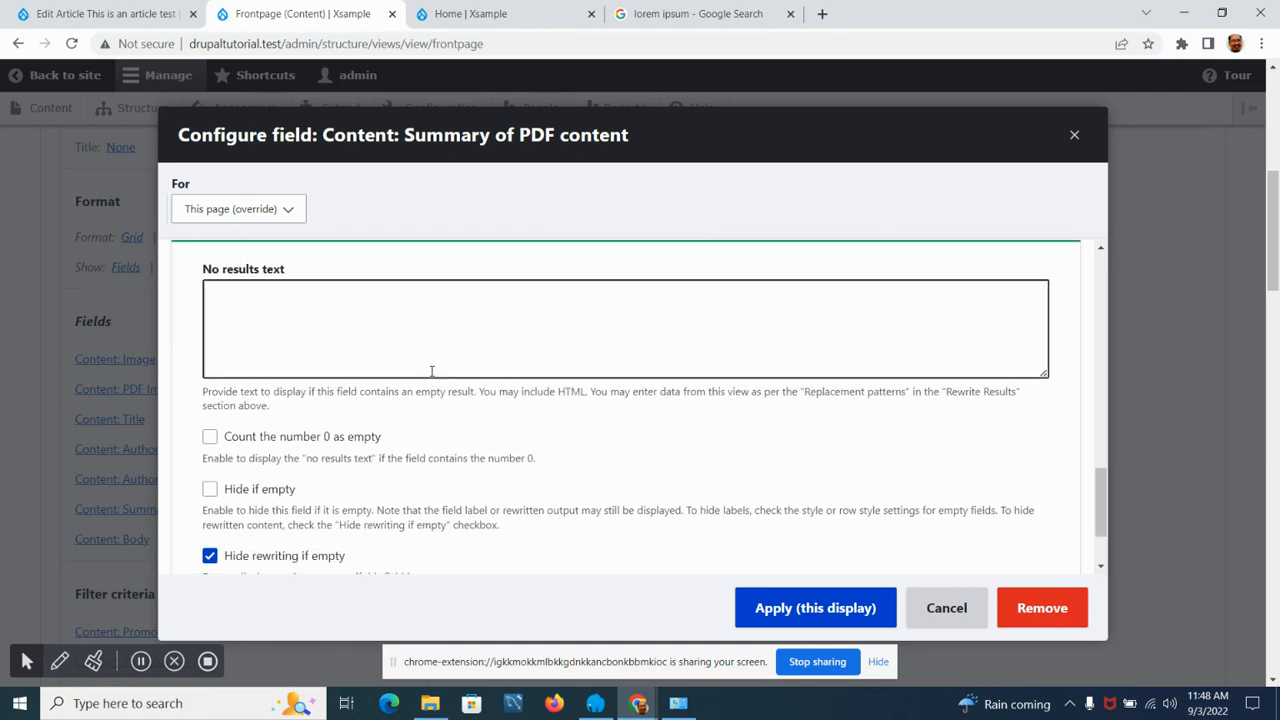
left_click(296, 528)
scroll(397, 383, "down", 2)
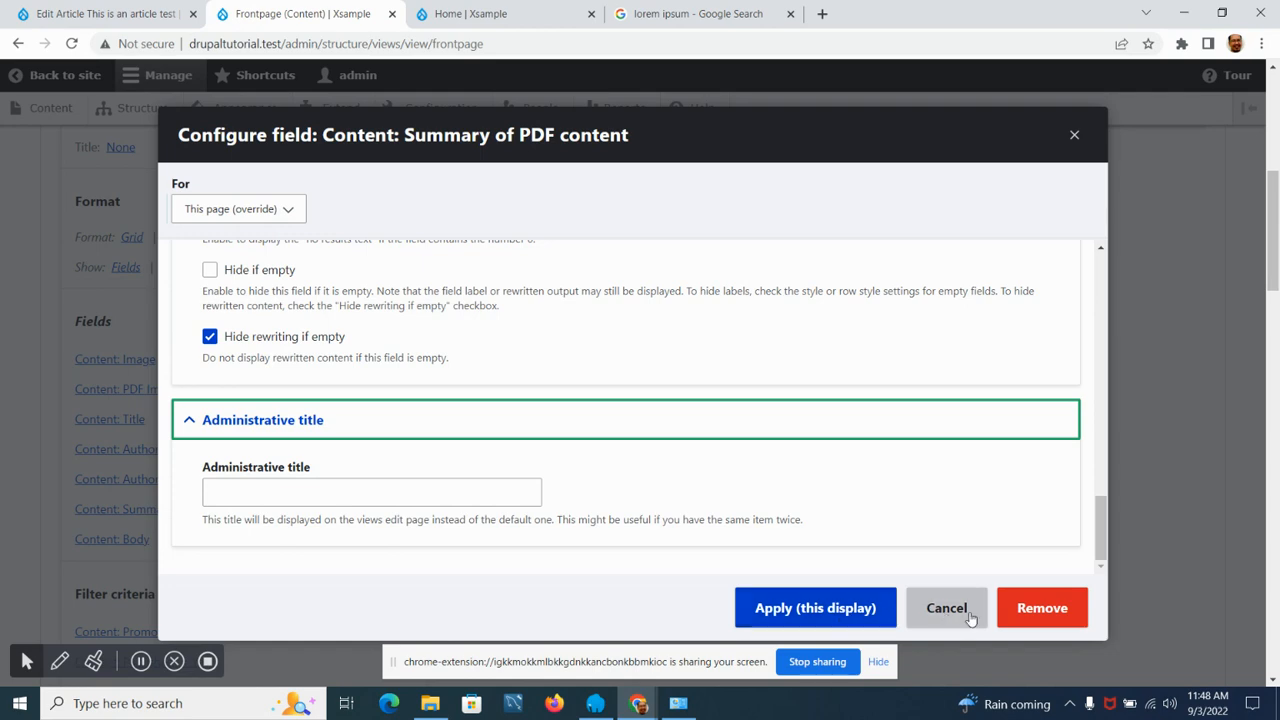
Turn off the read-more link for the field's trimmed output, apply this to the display, and save the Frontpage view.
scroll(495, 433, "up", 5)
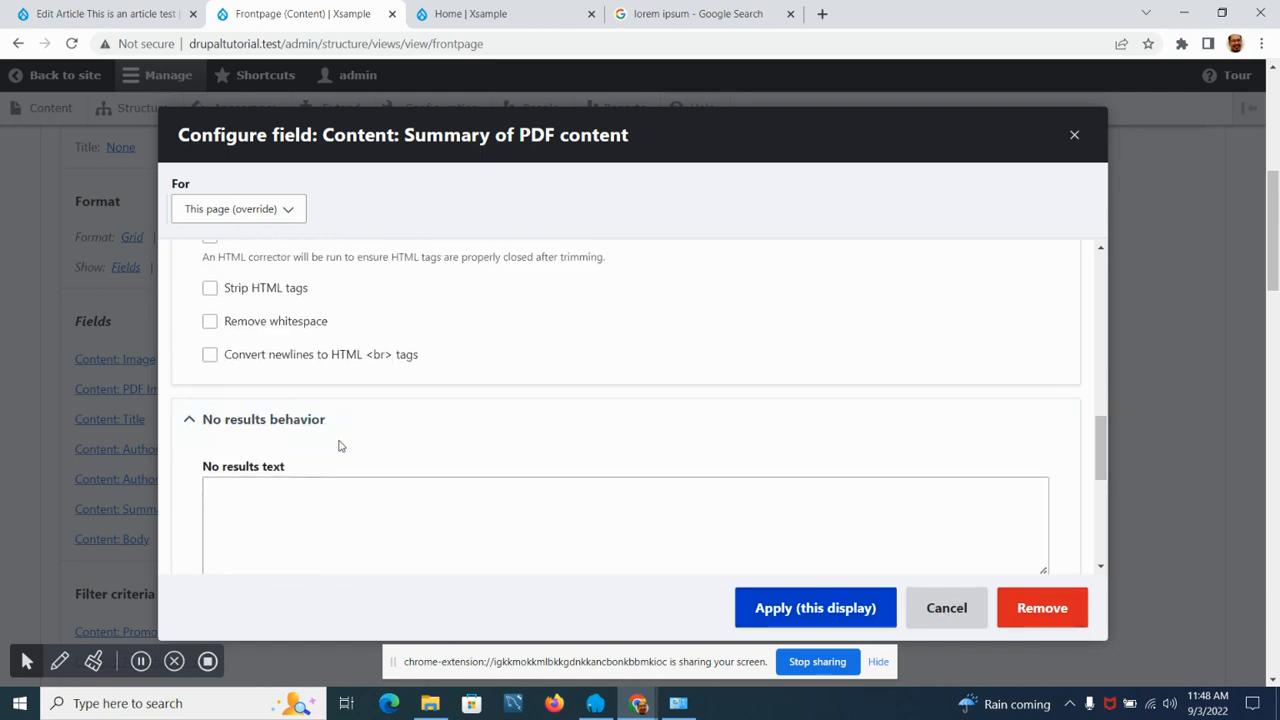
scroll(339, 446, "up", 5)
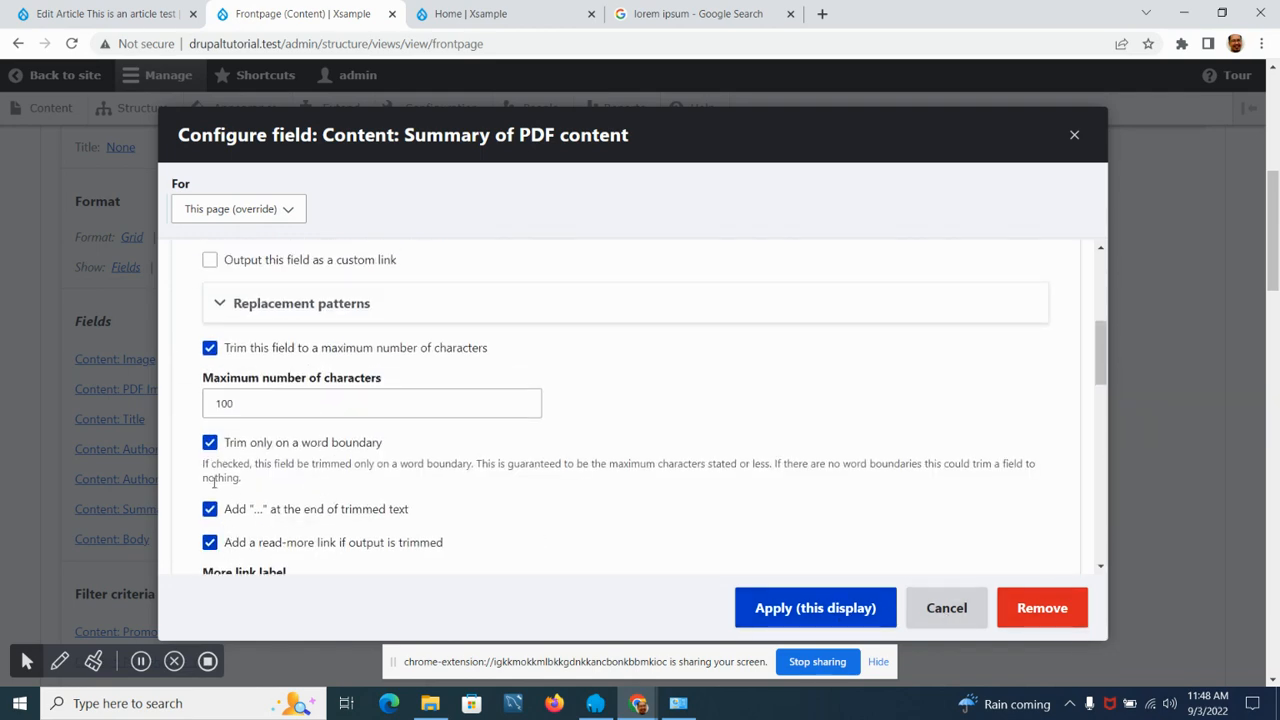
scroll(214, 482, "down", 1)
left_click(209, 456)
scroll(609, 449, "down", 3)
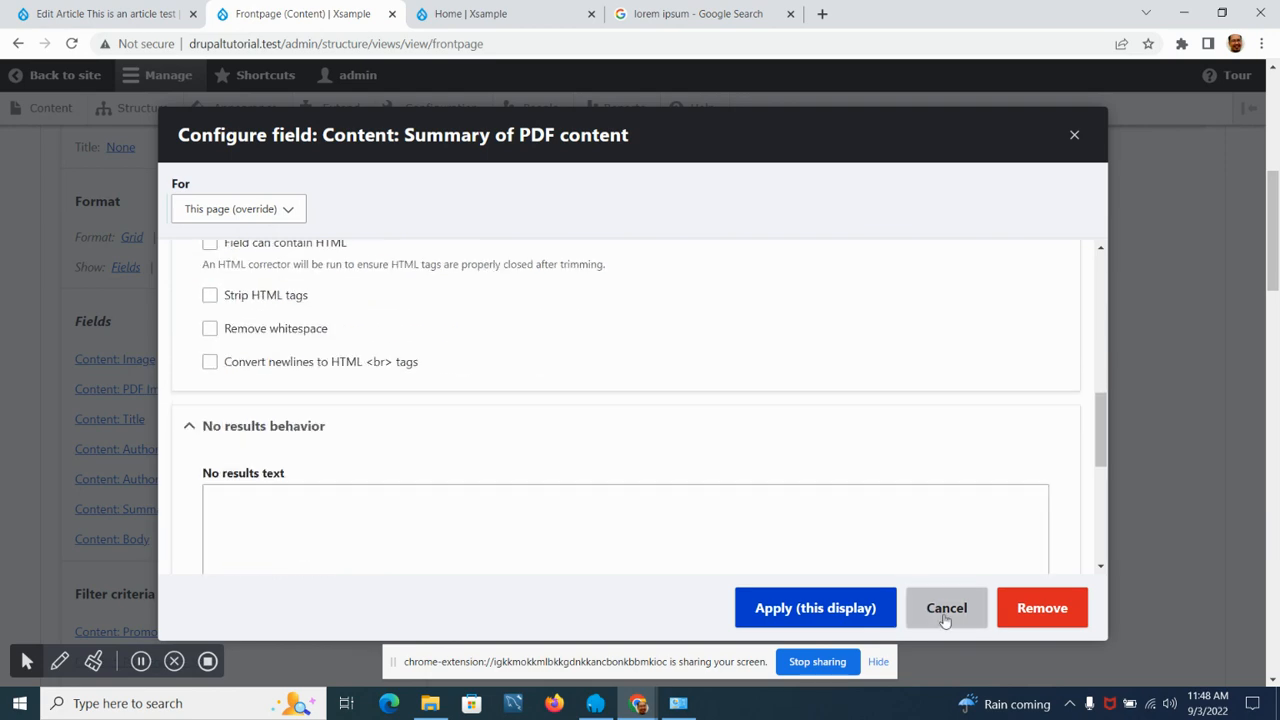
left_click(830, 618)
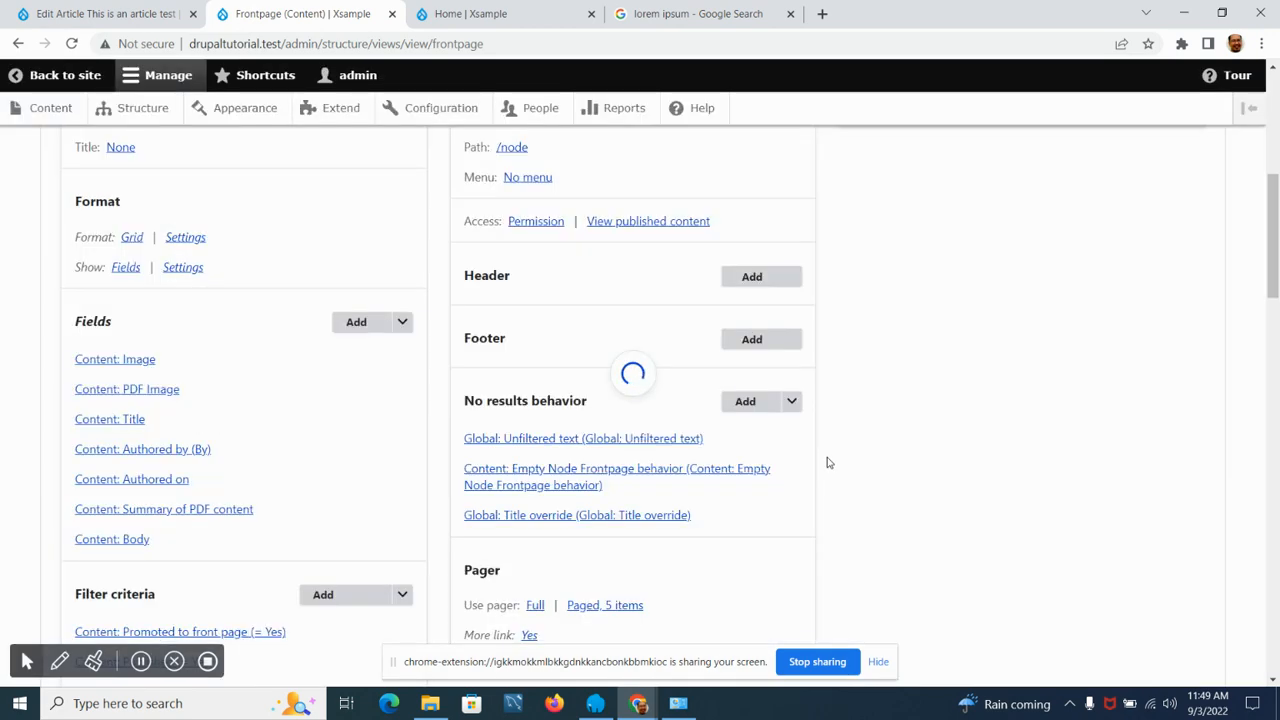
scroll(300, 434, "down", 4)
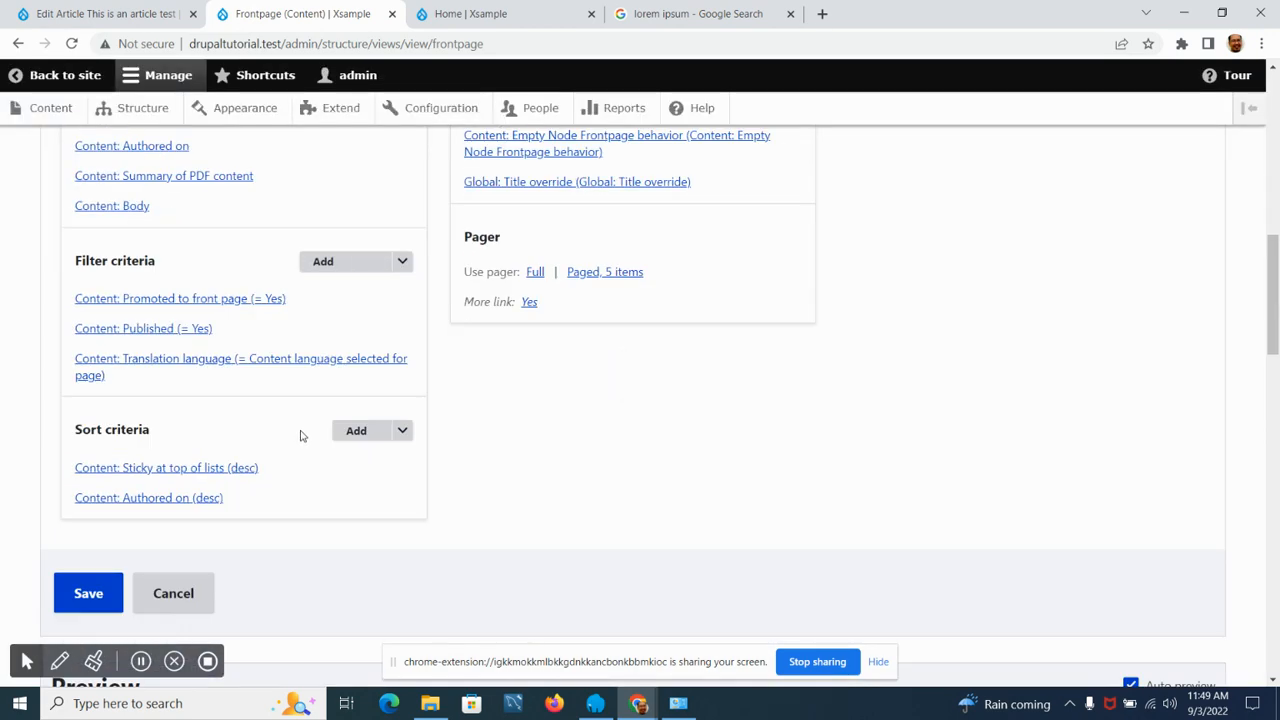
left_click(106, 594)
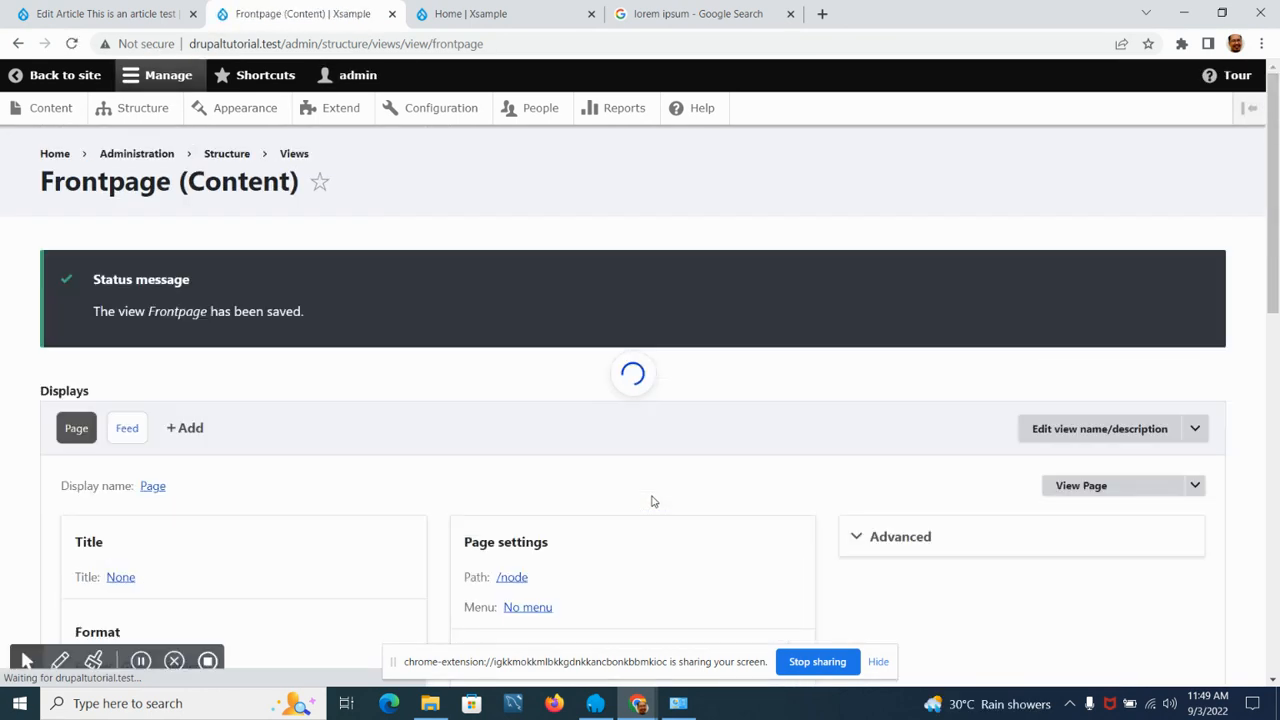
Examine the saved view's preview, checking the trimmed summaries, the pager and the more link.
scroll(403, 451, "down", 15)
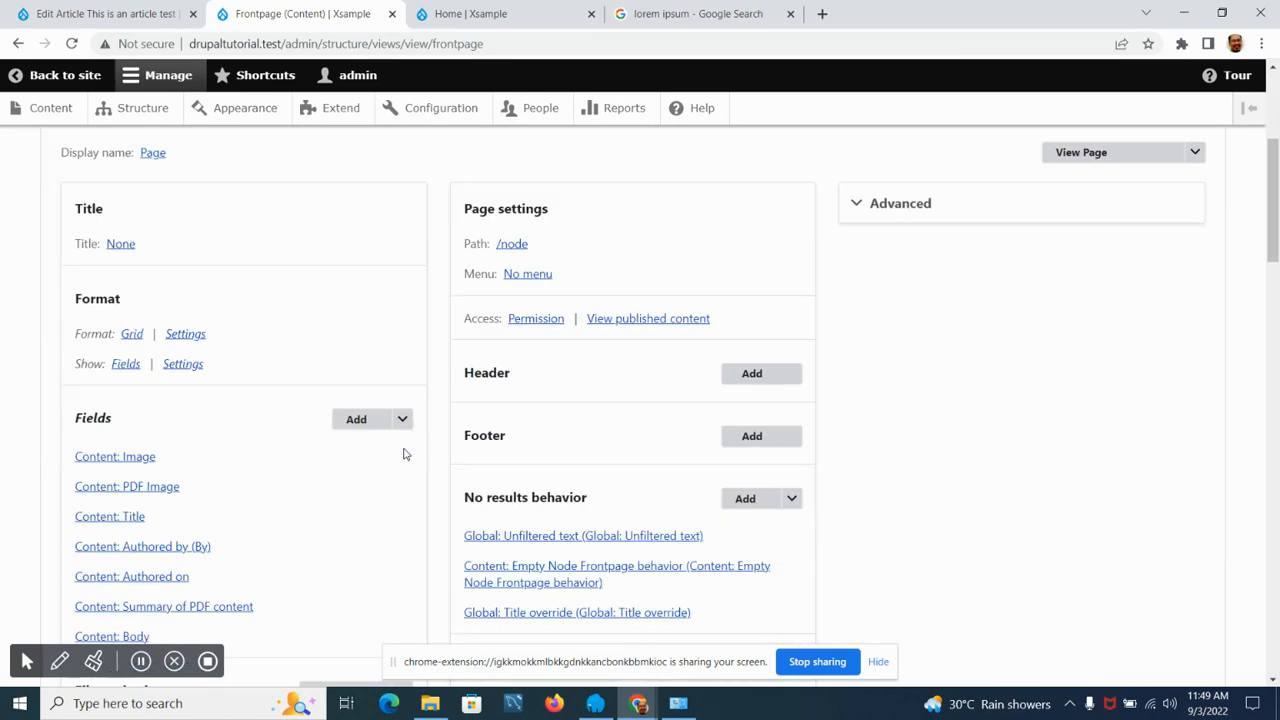
scroll(300, 455, "down", 6)
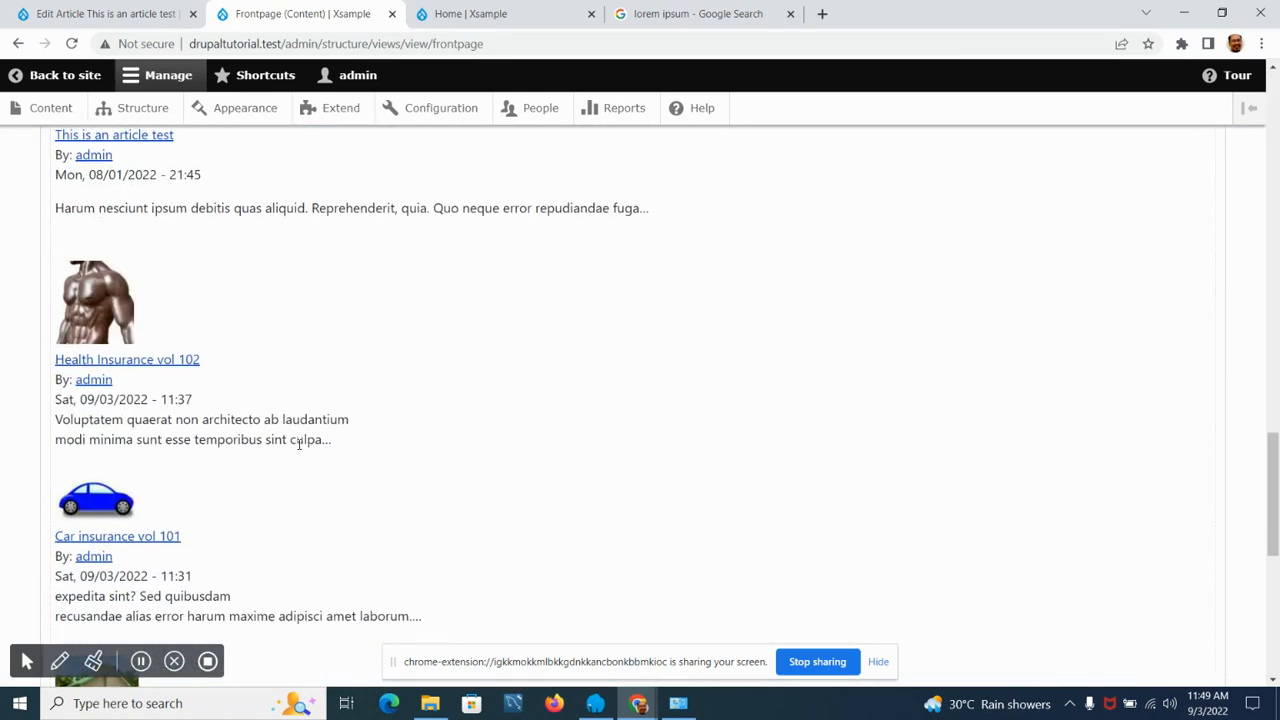
scroll(240, 375, "down", 3)
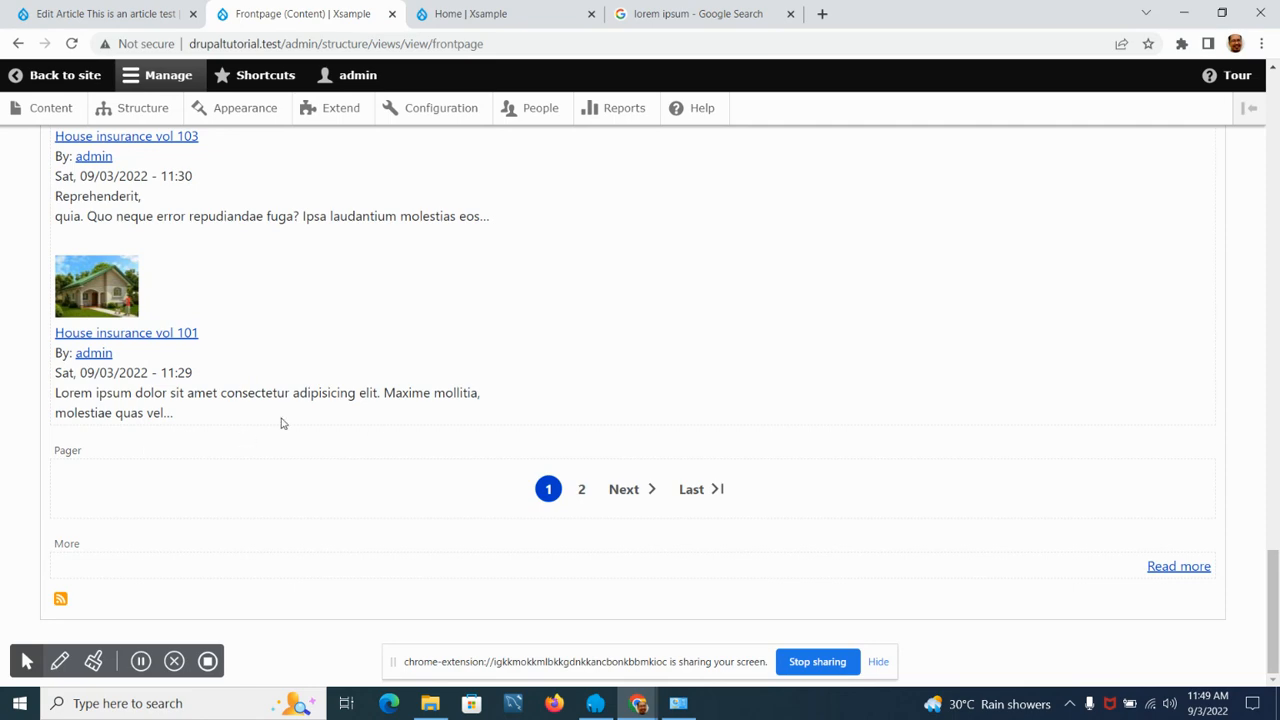
scroll(444, 498, "up", 4)
scroll(1068, 623, "down", 4)
scroll(557, 343, "up", 10)
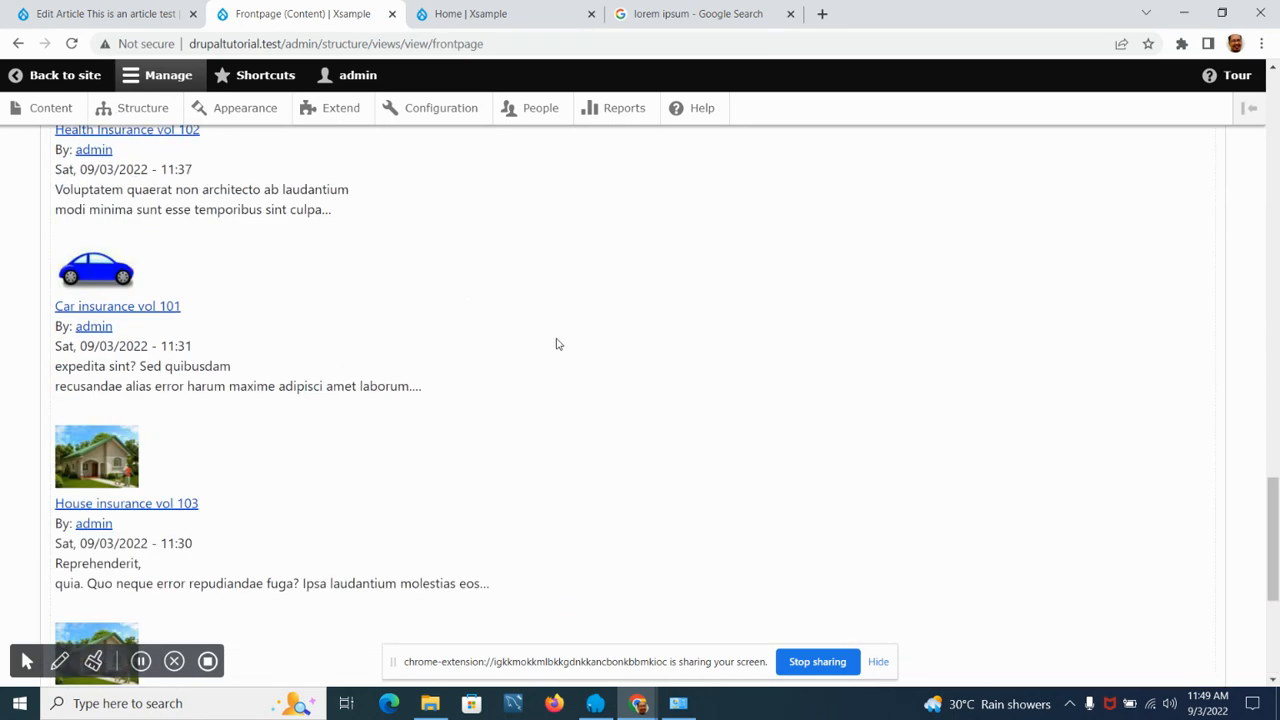
scroll(389, 160, "up", 3)
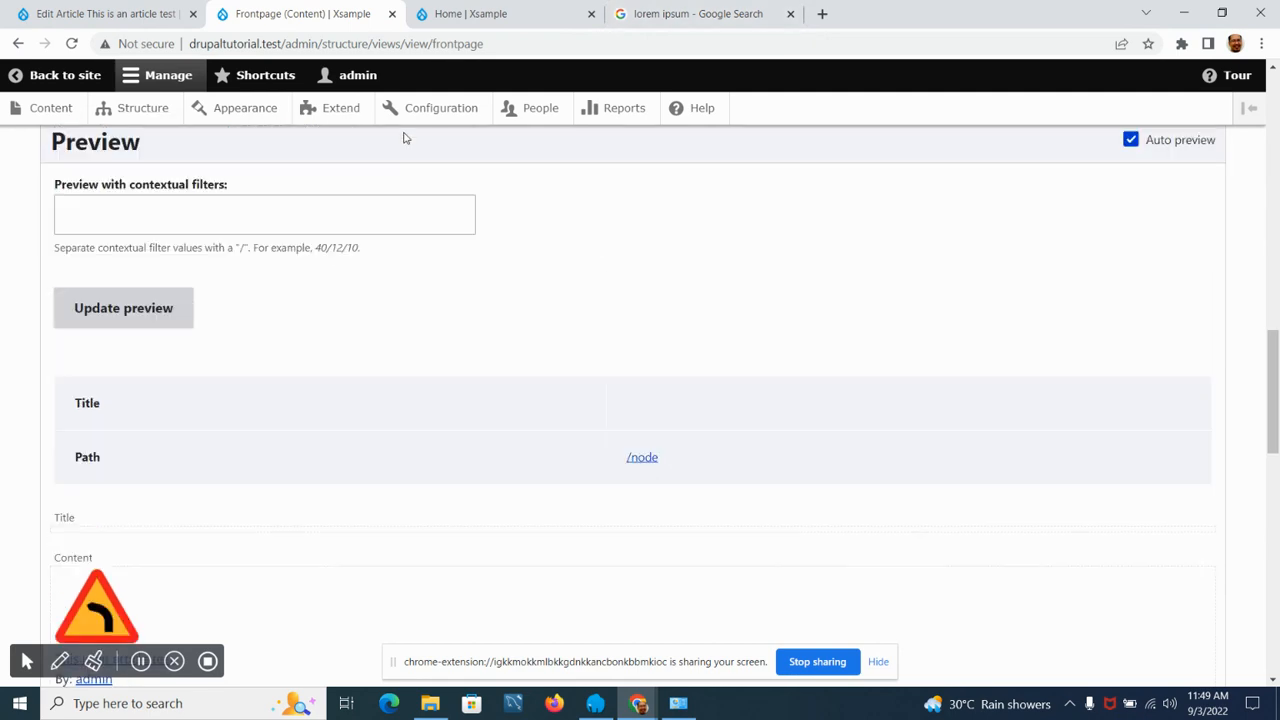
Refresh the site's home page and review the trimmed summaries in its content list.
left_click(485, 14)
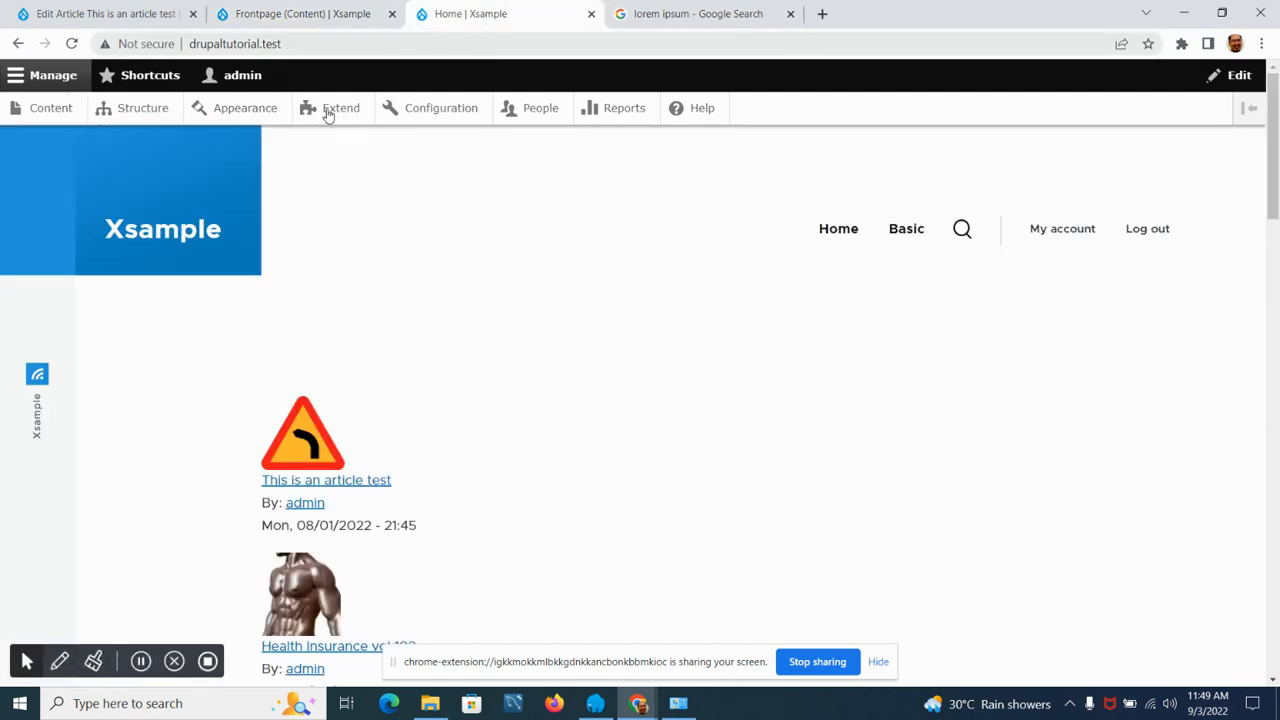
left_click(73, 44)
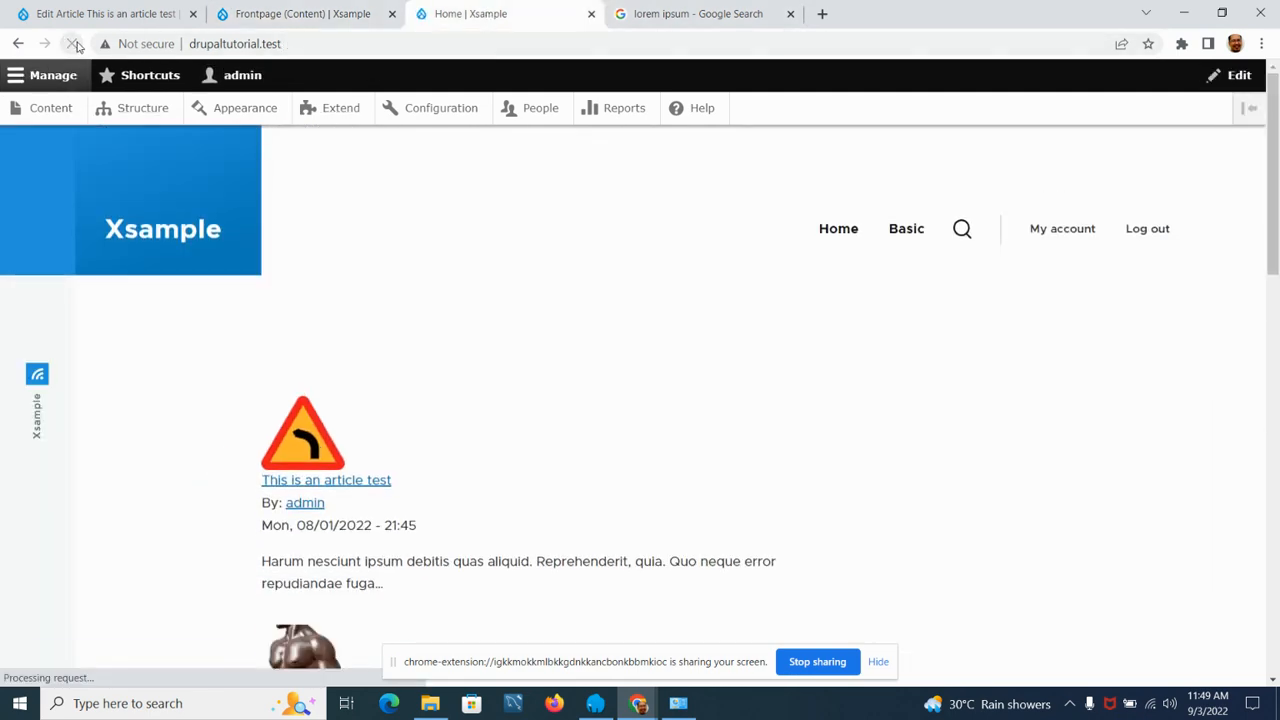
scroll(379, 308, "down", 5)
scroll(380, 308, "down", 4)
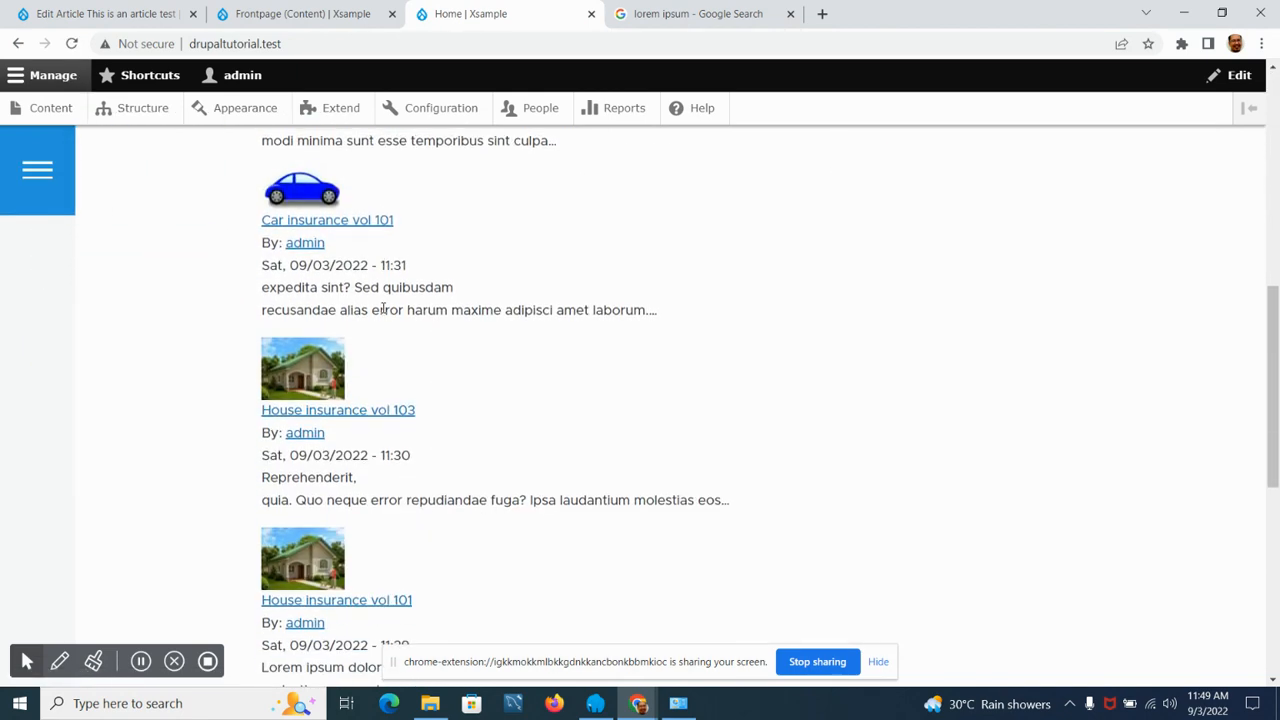
Test the home page pager by going to the second page and returning to the first, and check the listed items.
left_click(378, 520)
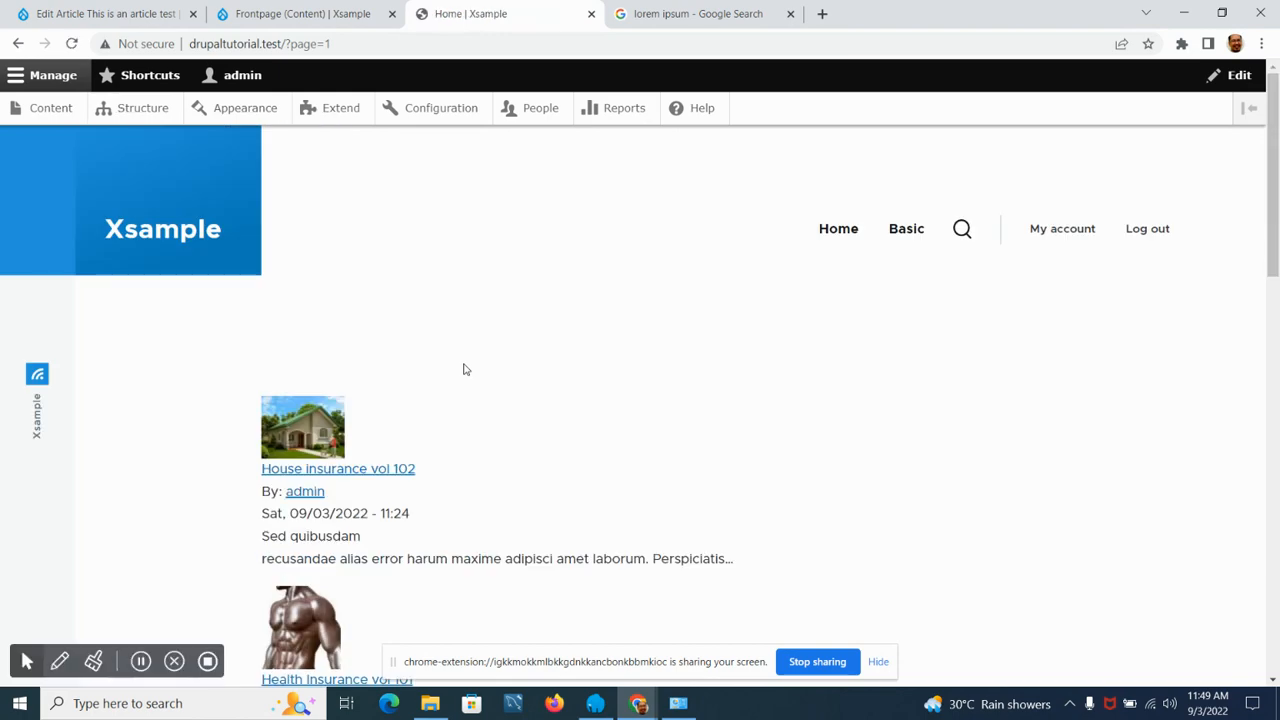
scroll(464, 370, "down", 10)
left_click(330, 416)
scroll(408, 337, "up", 10)
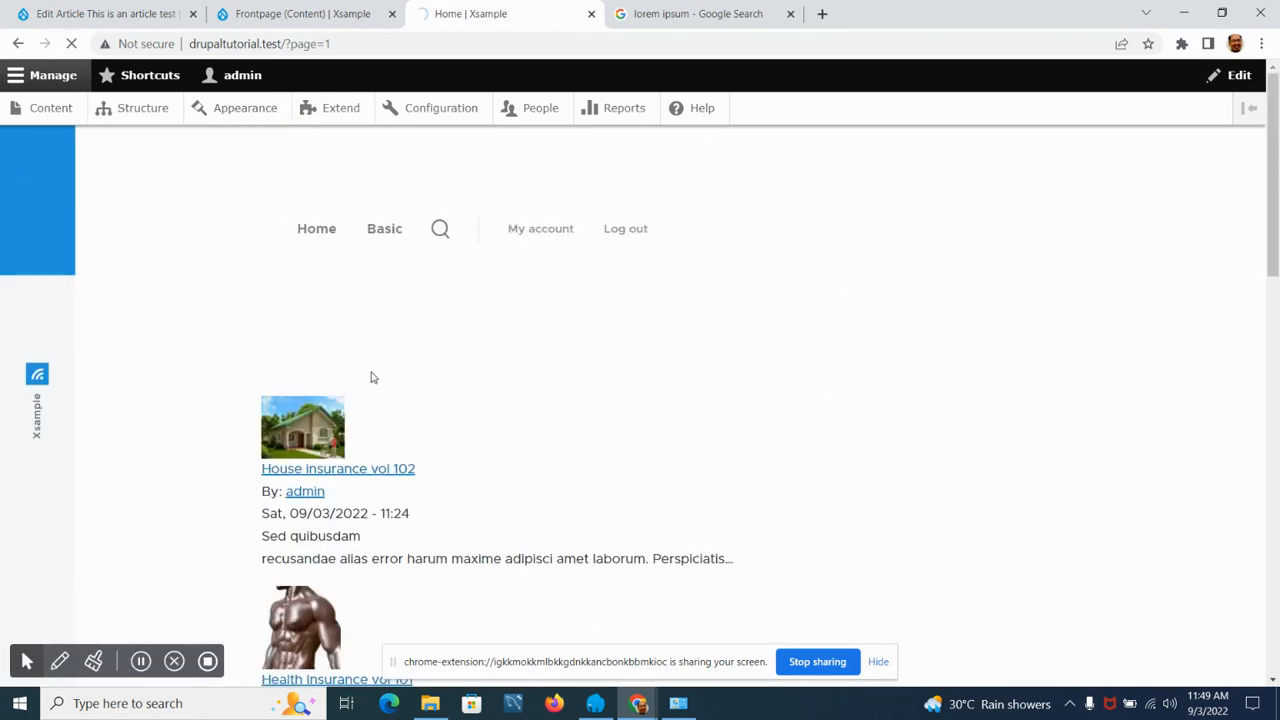
scroll(451, 463, "up", 3)
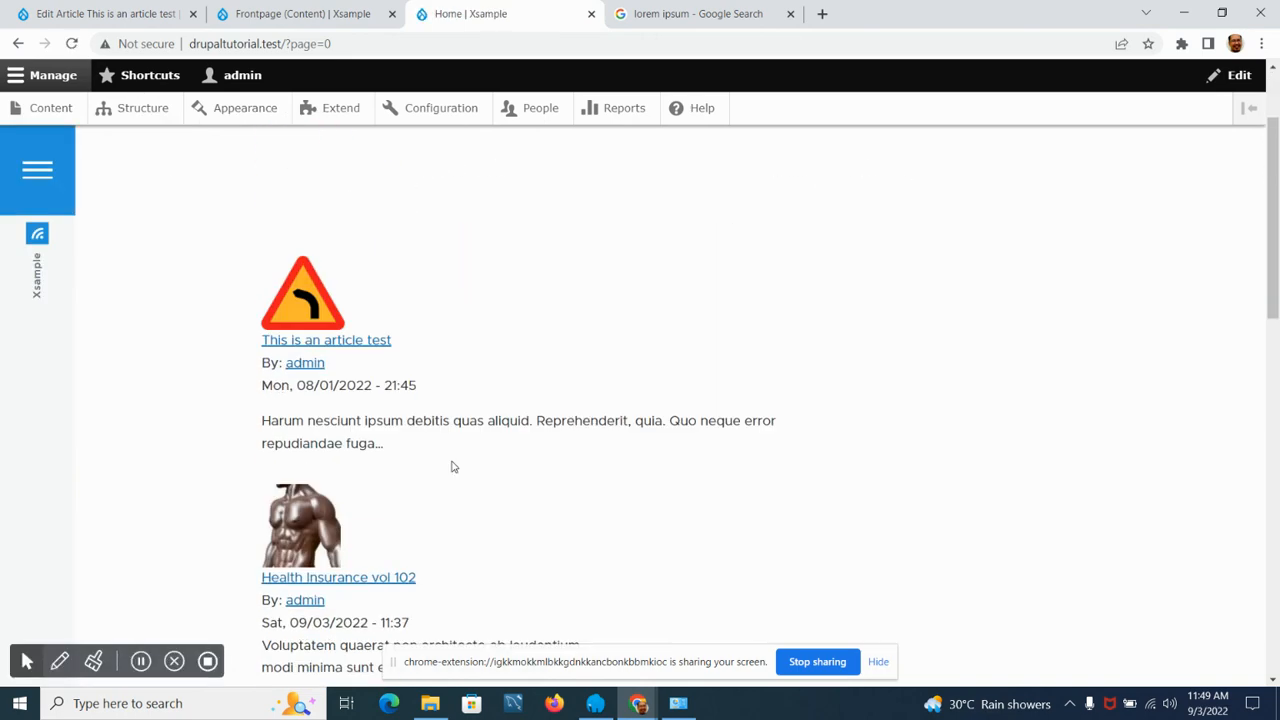
scroll(400, 400, "down", 6)
scroll(397, 408, "down", 5)
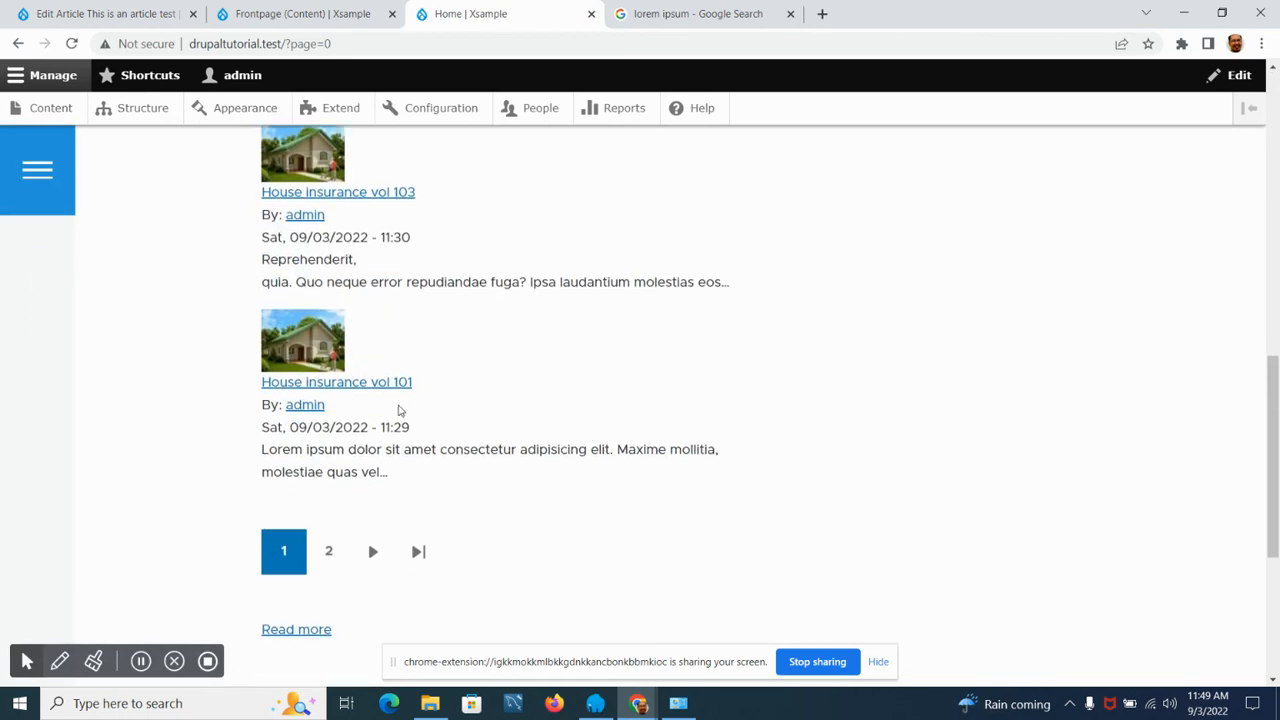
scroll(423, 440, "up", 7)
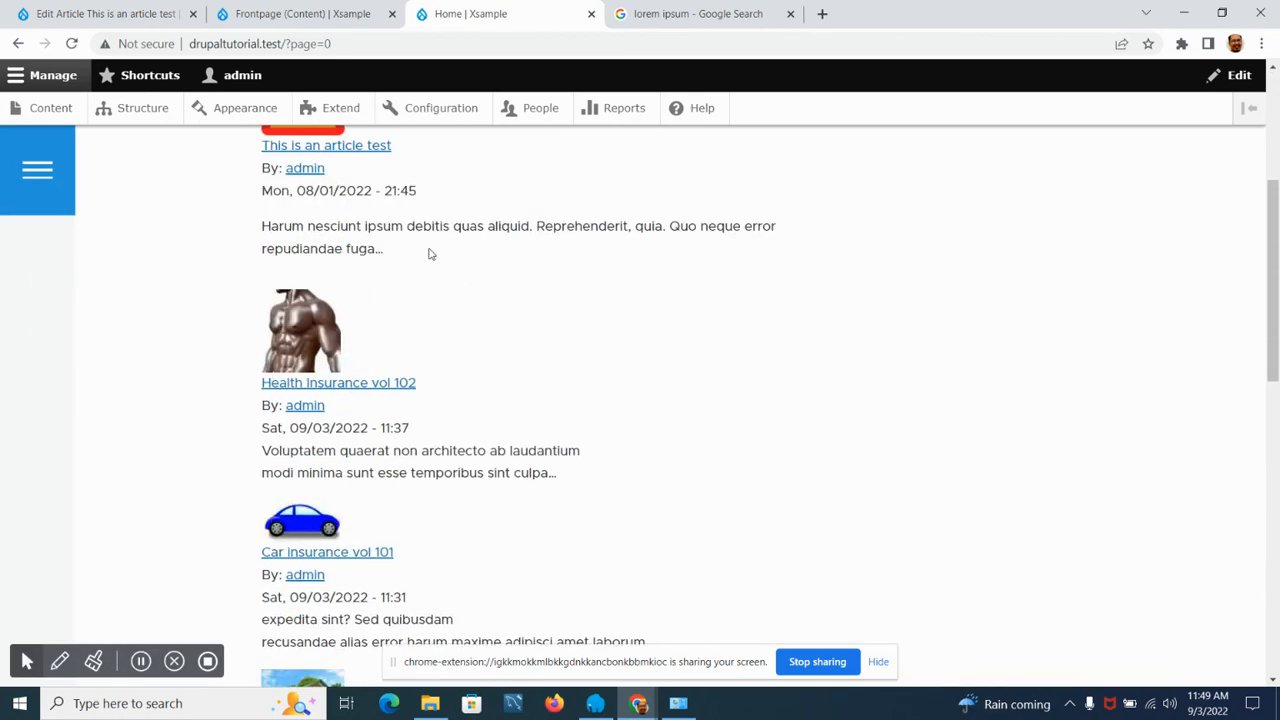
Return to the Frontpage view, start adding a filter criterion, and find the Category (field_pdf_category) field among the available criteria.
left_click(293, 13)
scroll(600, 460, "down", 4)
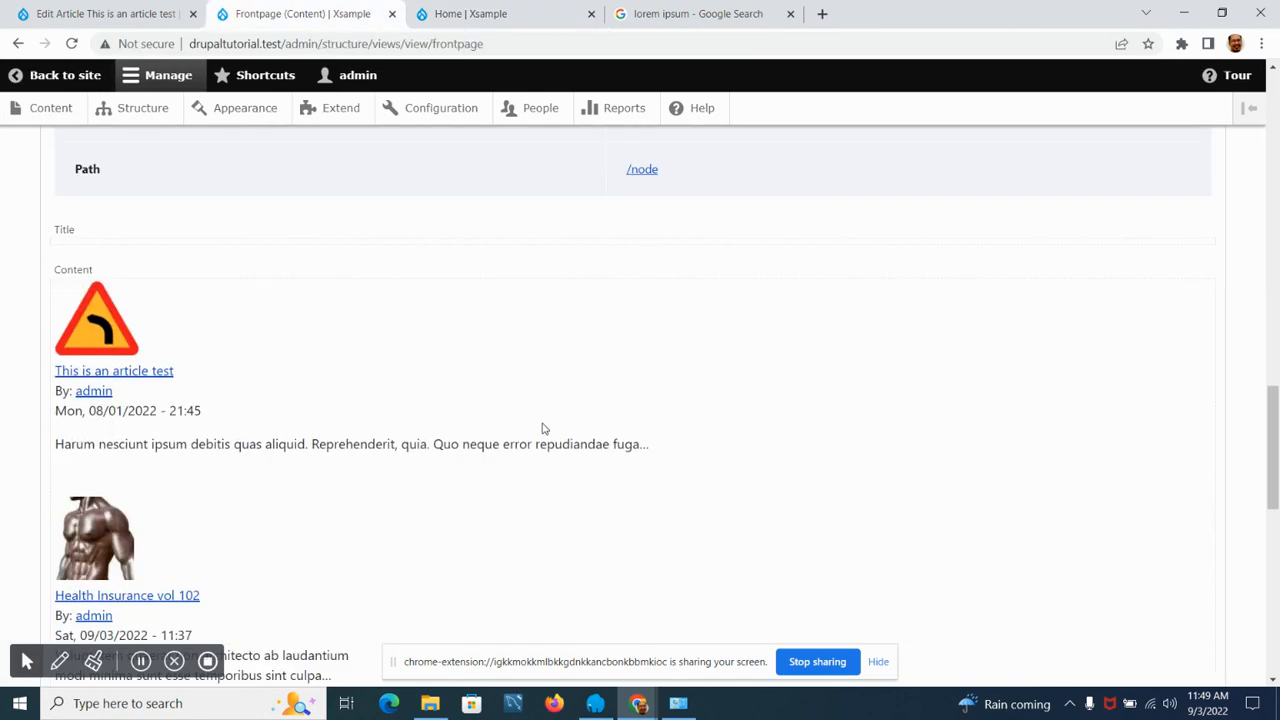
scroll(558, 425, "down", 8)
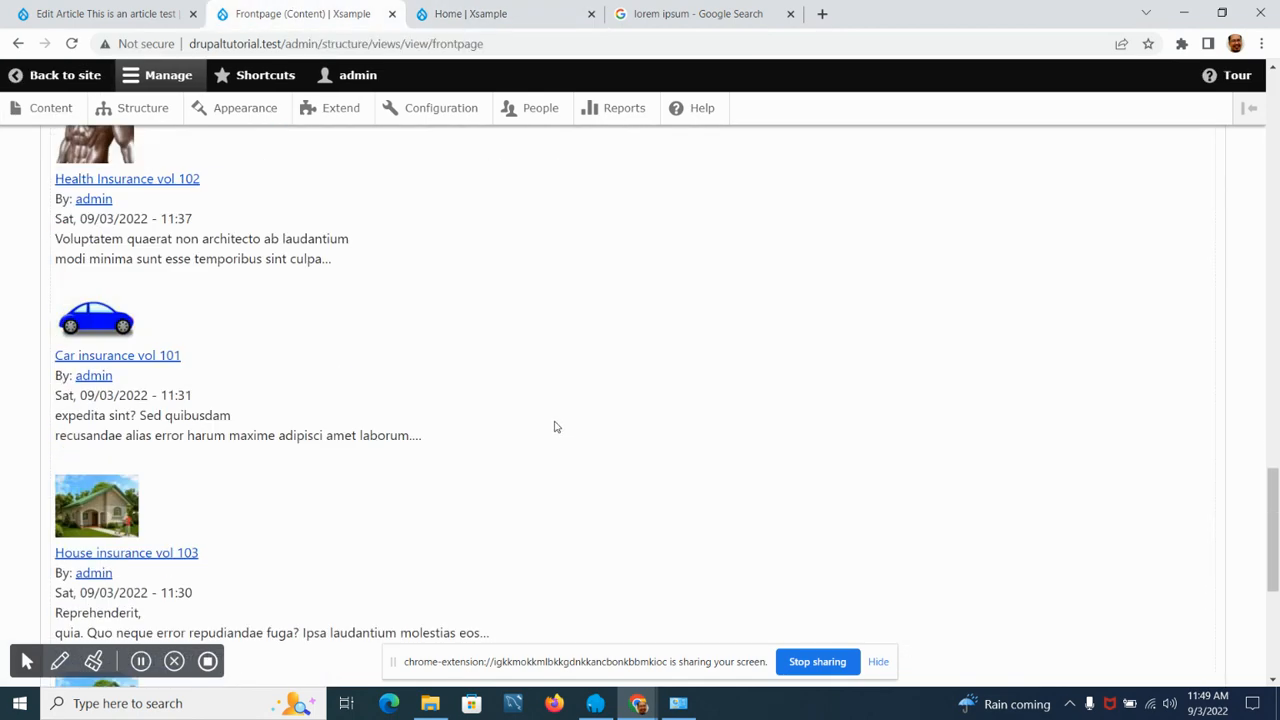
scroll(548, 424, "up", 20)
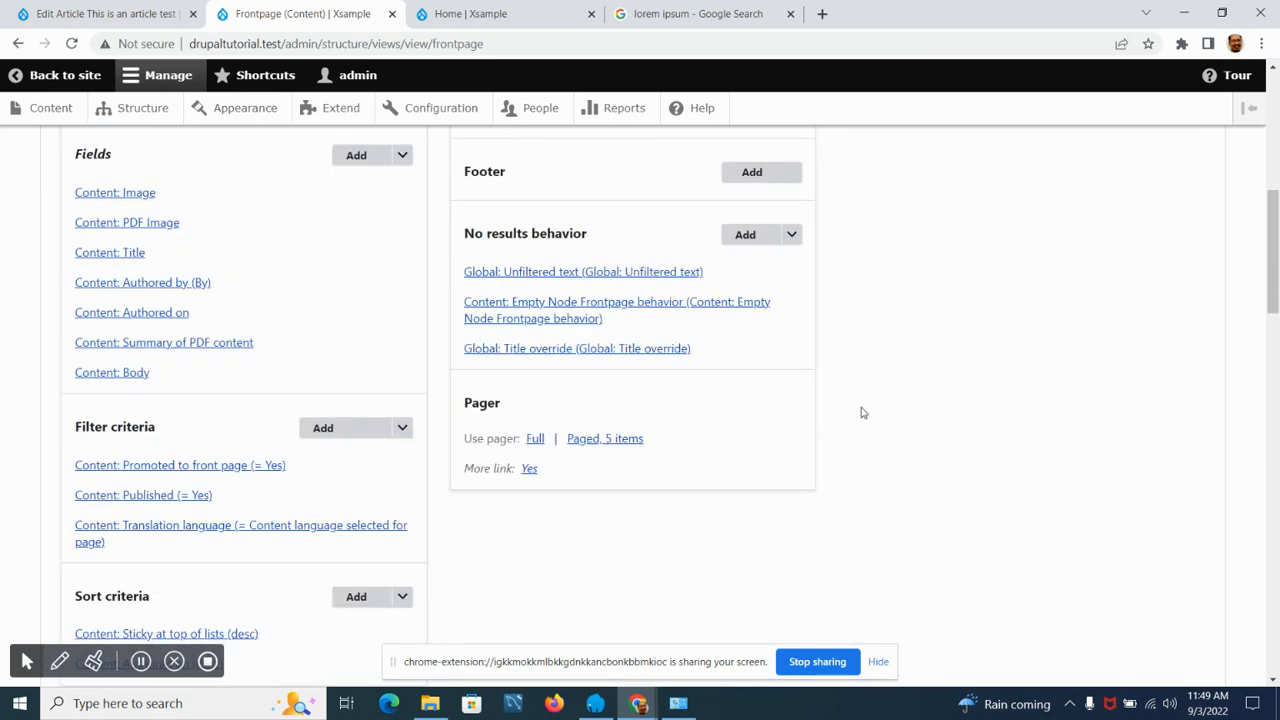
scroll(717, 421, "down", 2)
scroll(570, 405, "down", 1)
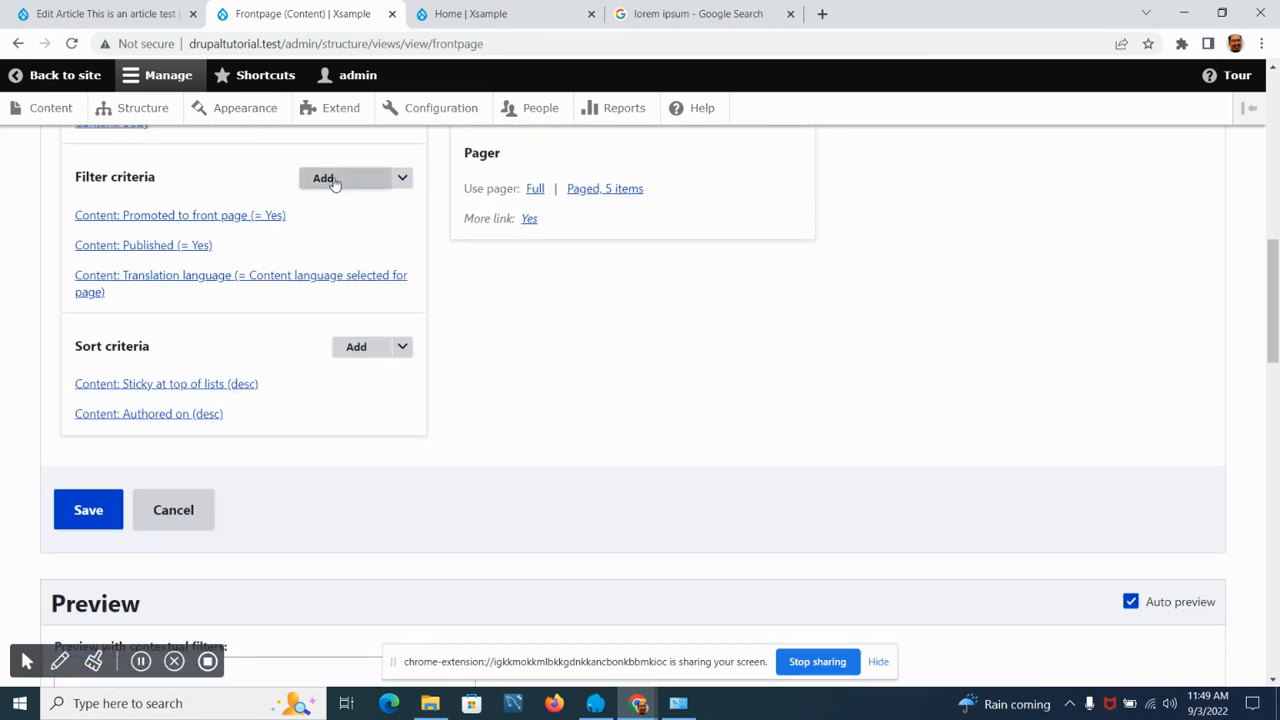
left_click(334, 181)
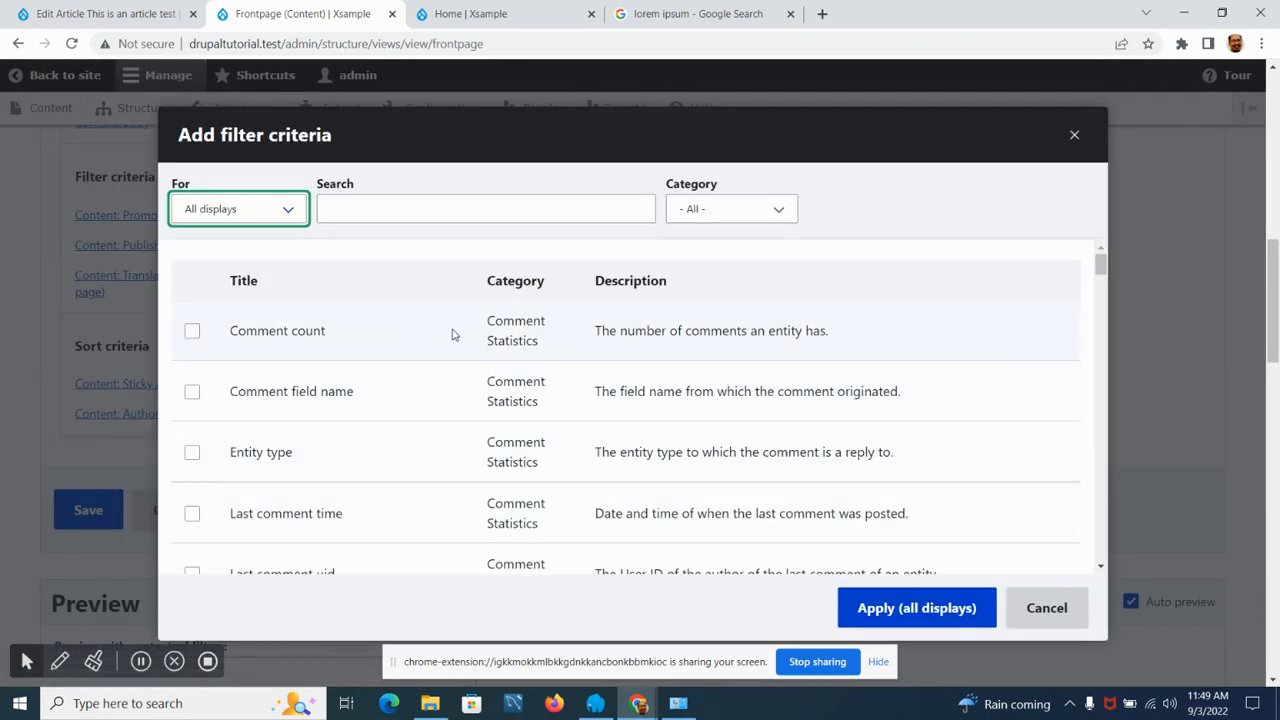
scroll(340, 310, "down", 1)
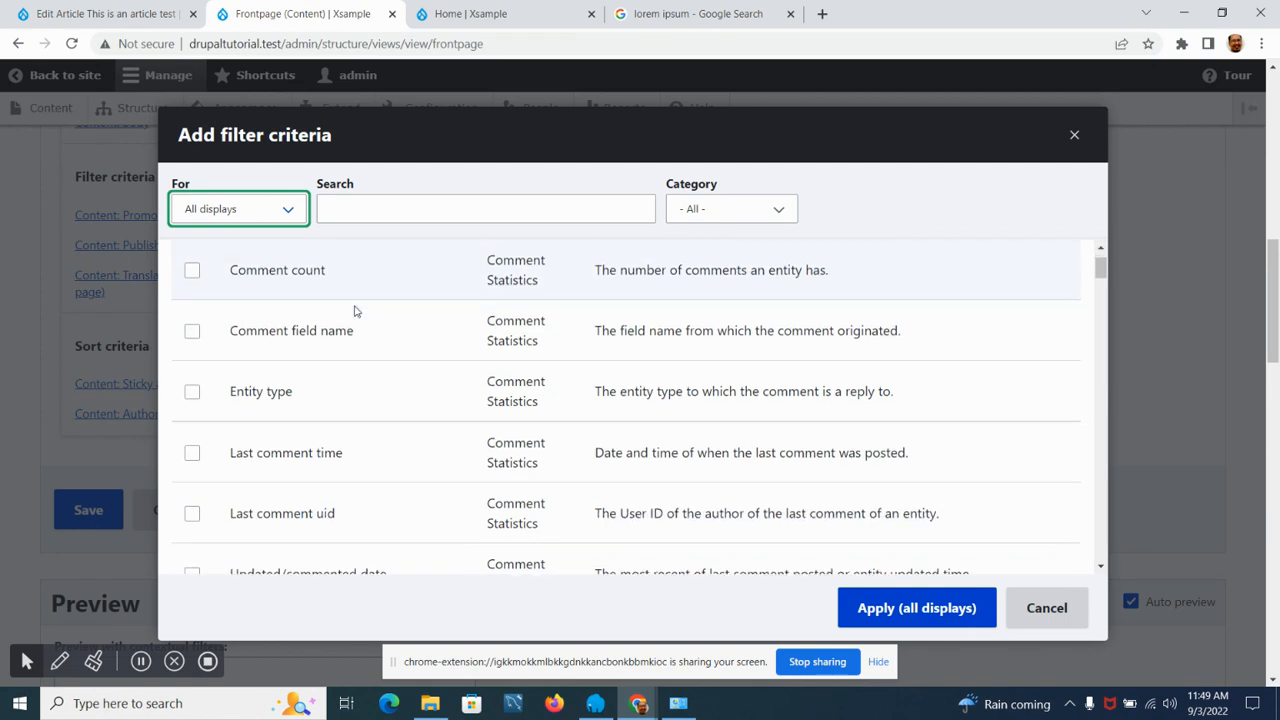
scroll(379, 325, "down", 5)
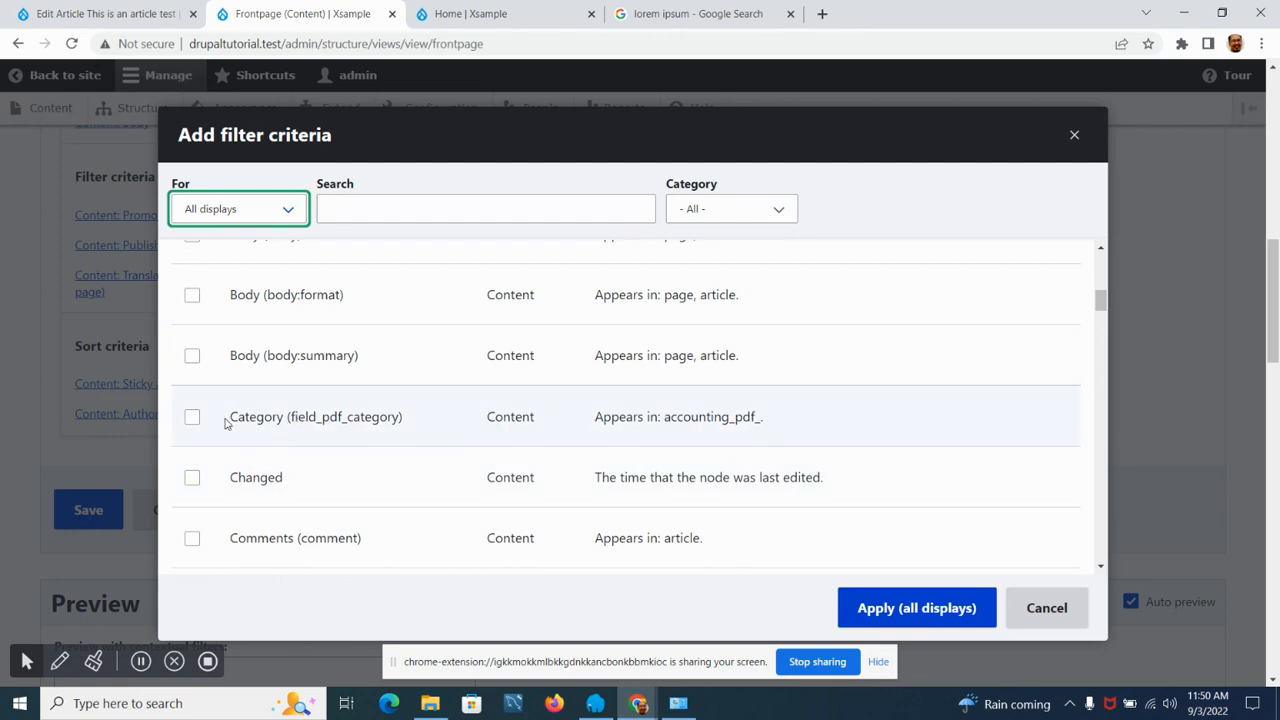
Open the field management page of the Accounting PDF content type from the site's content types.
left_click(76, 16)
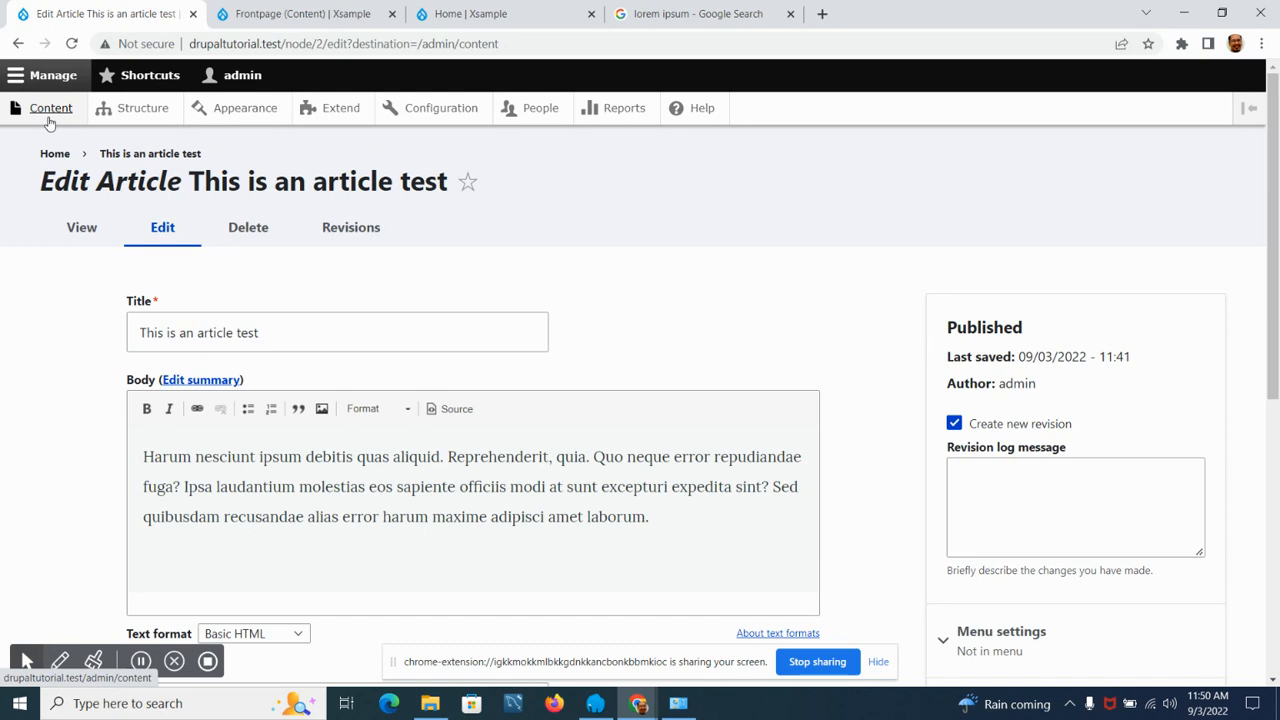
left_click(127, 121)
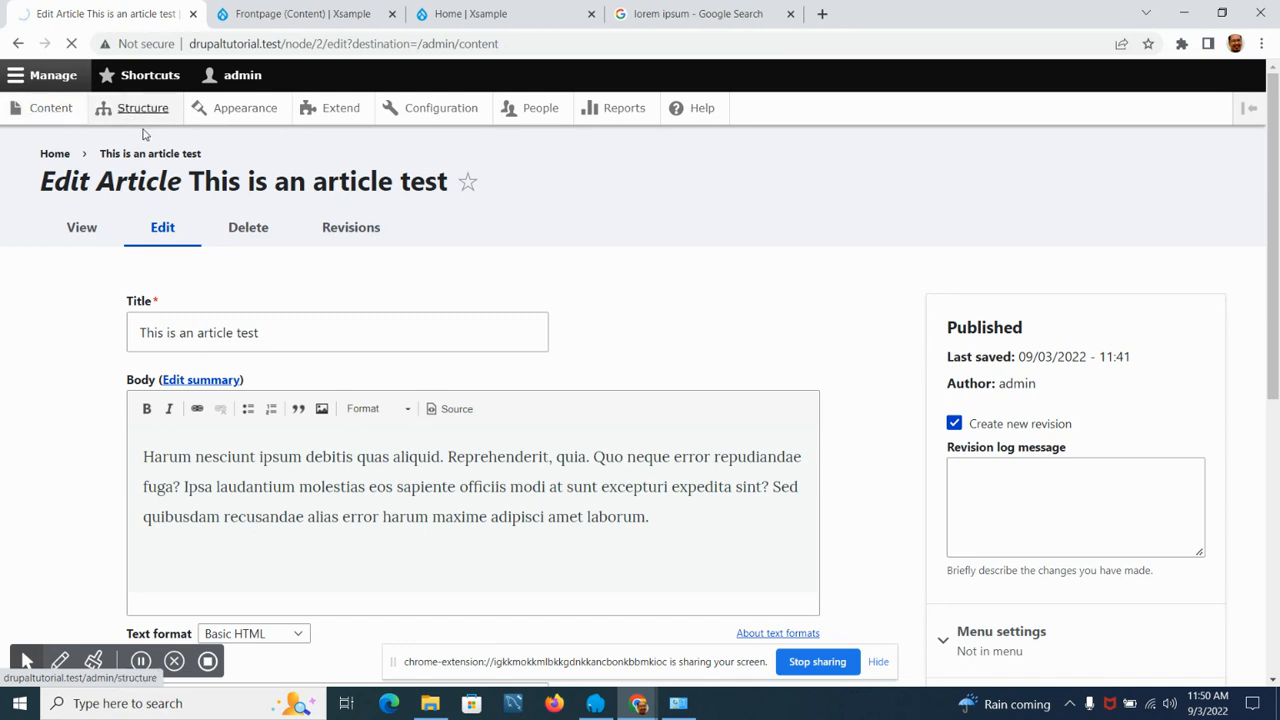
scroll(254, 313, "down", 1)
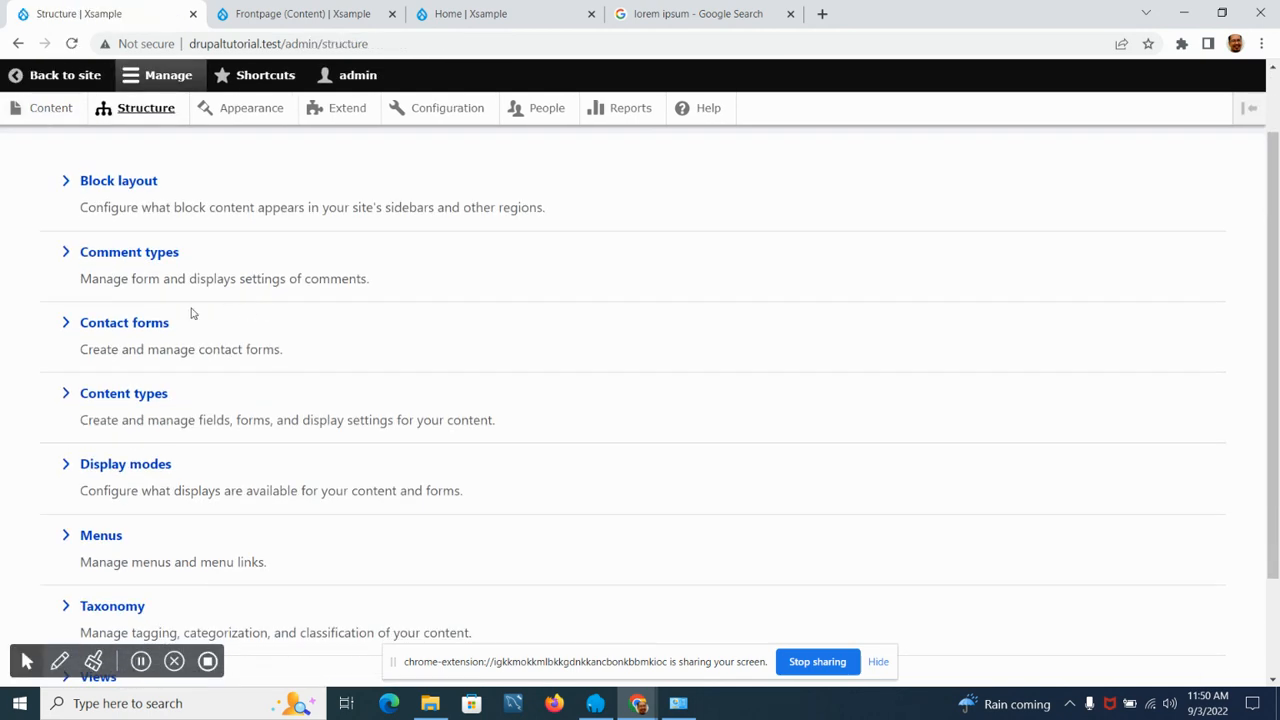
scroll(200, 266, "down", 2)
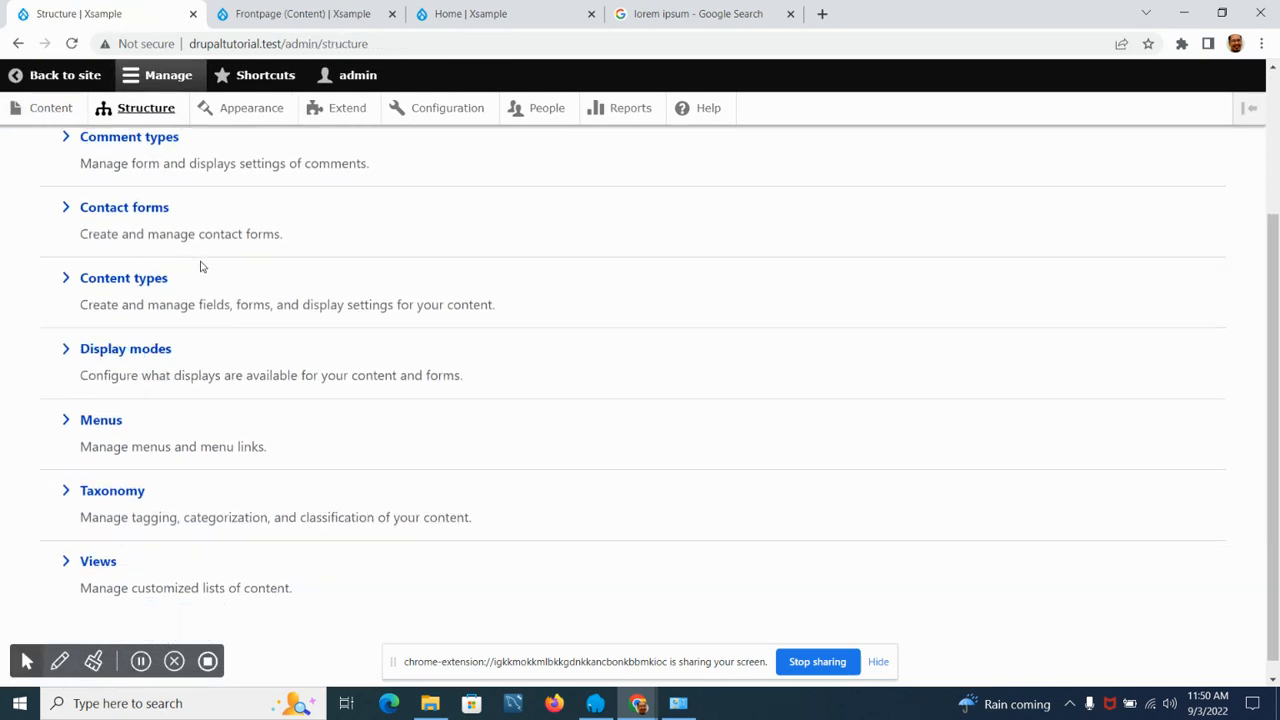
left_click(141, 263)
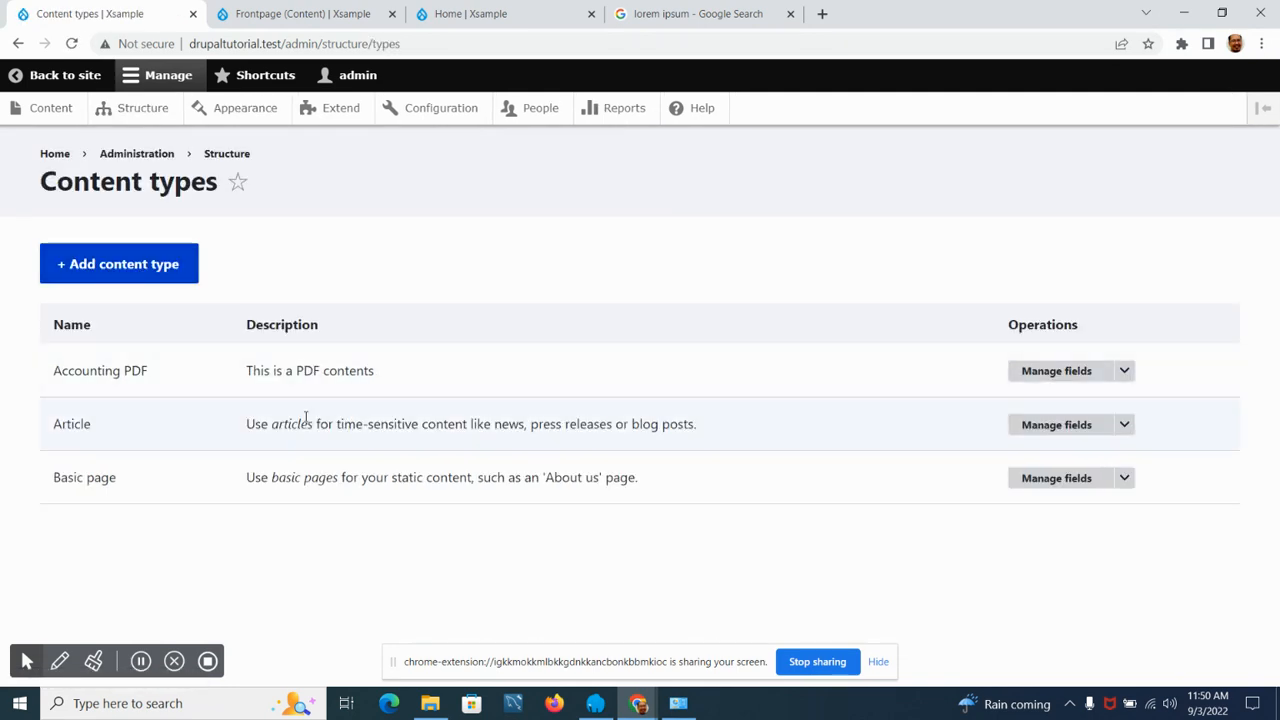
left_click(1030, 374)
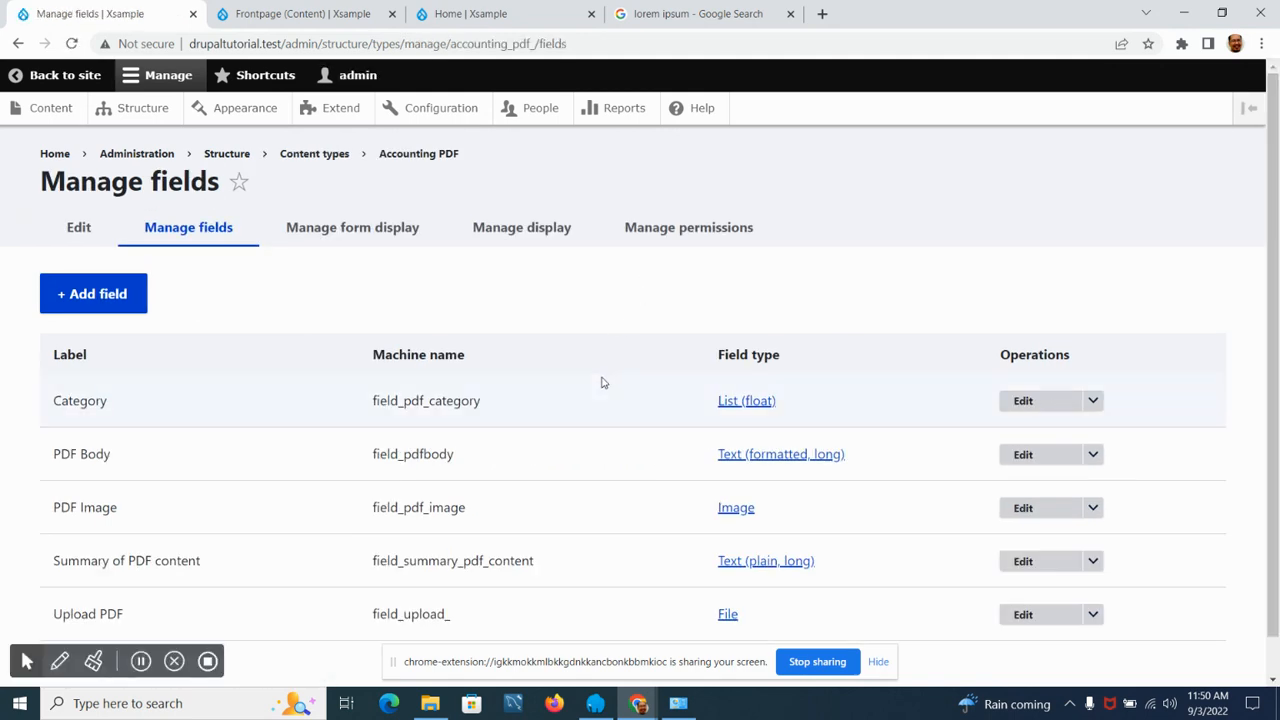
Open the Category field's storage settings and review its allowed values list.
left_click(1030, 400)
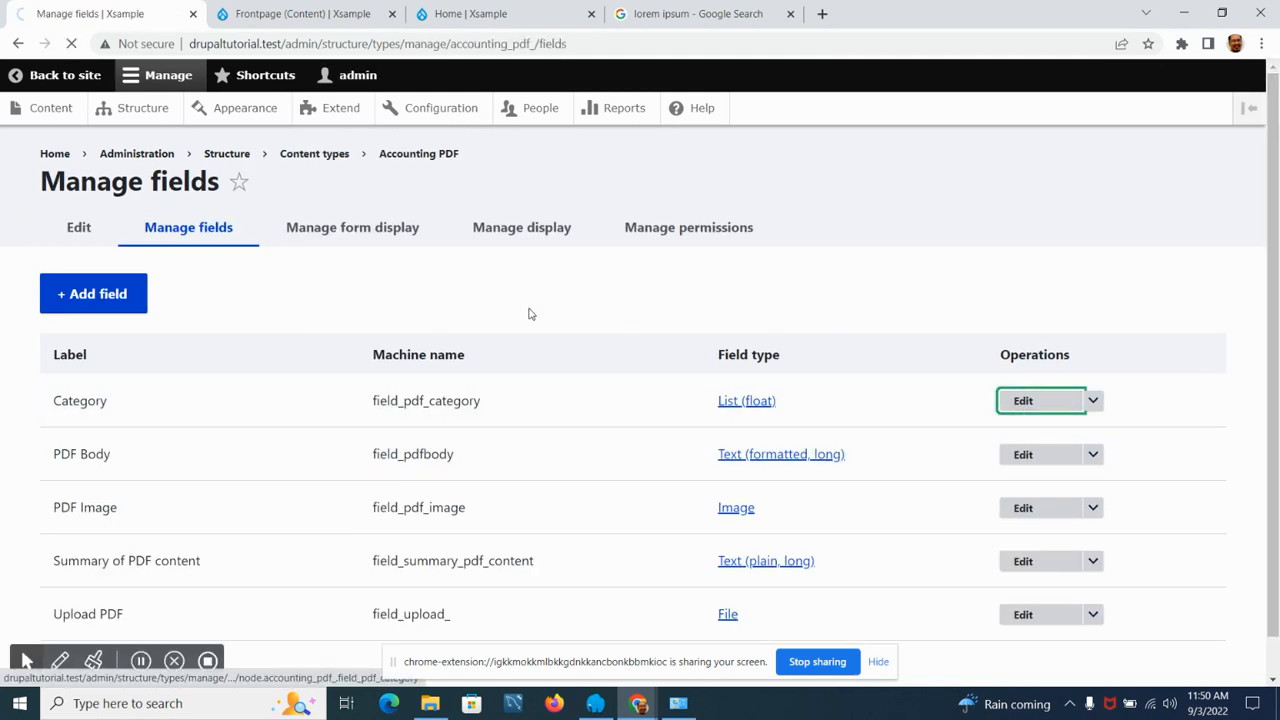
scroll(323, 372, "down", 3)
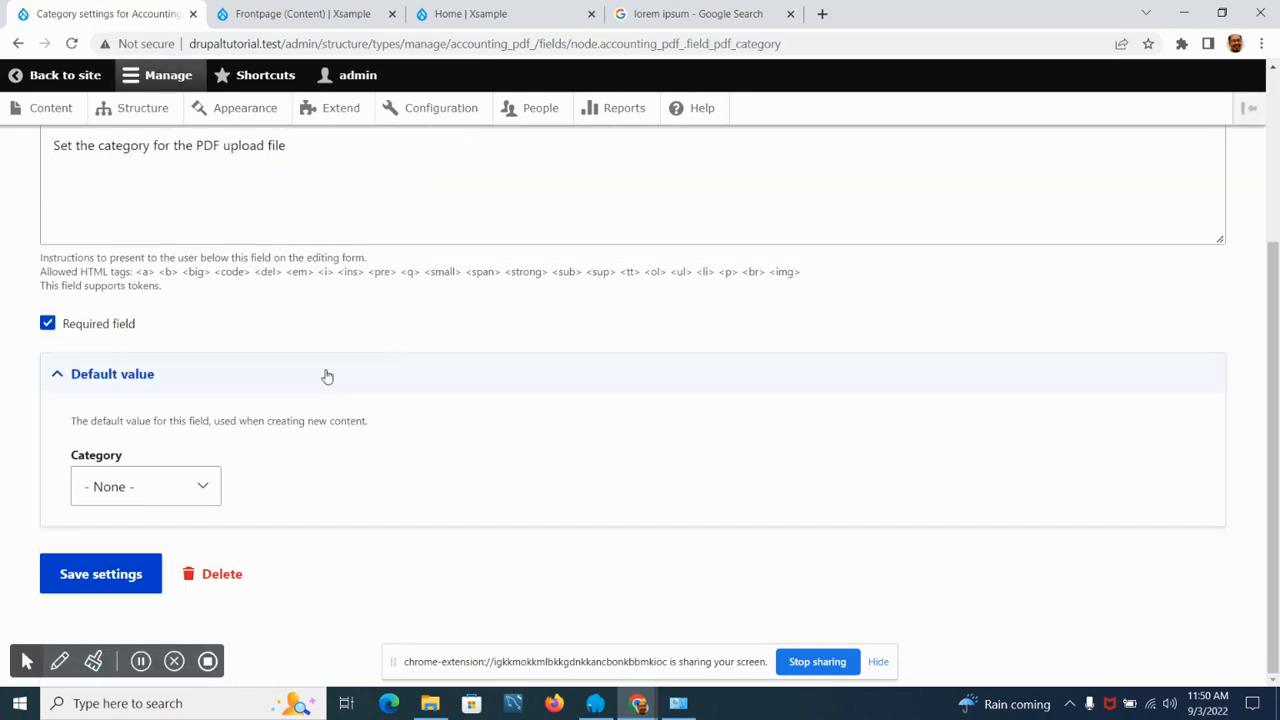
scroll(325, 367, "up", 3)
left_click(185, 227)
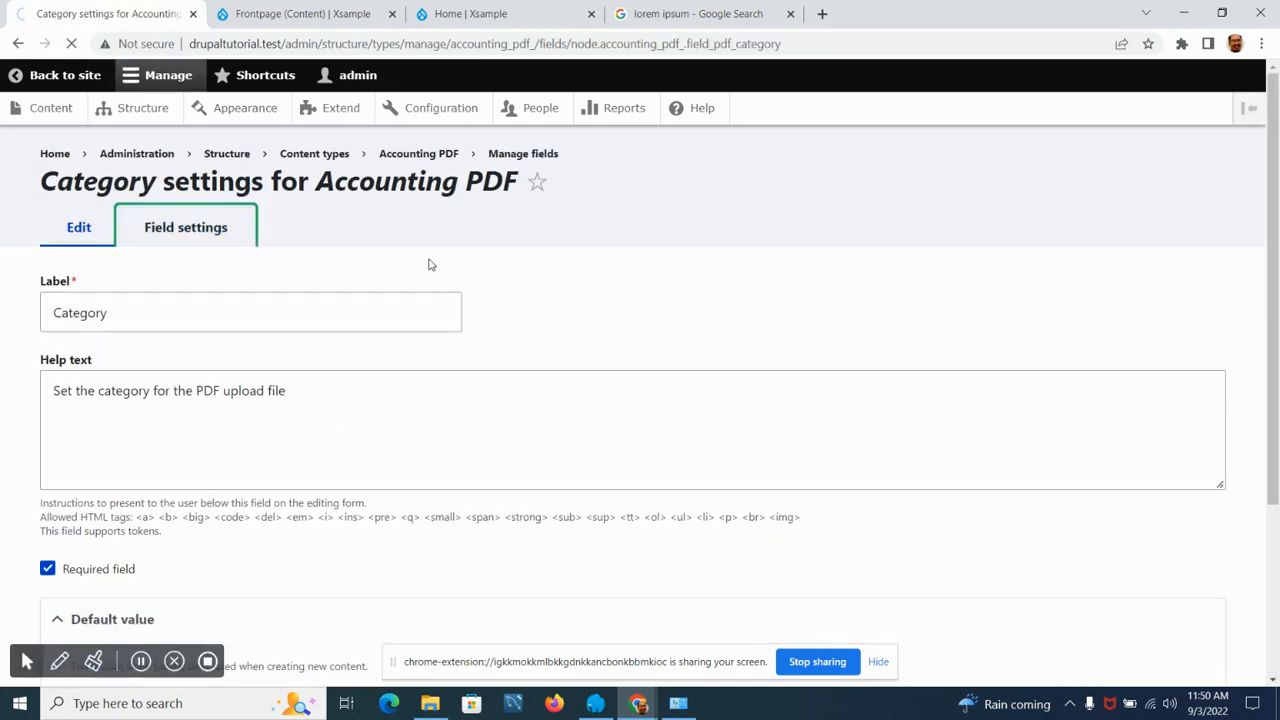
scroll(425, 265, "down", 3)
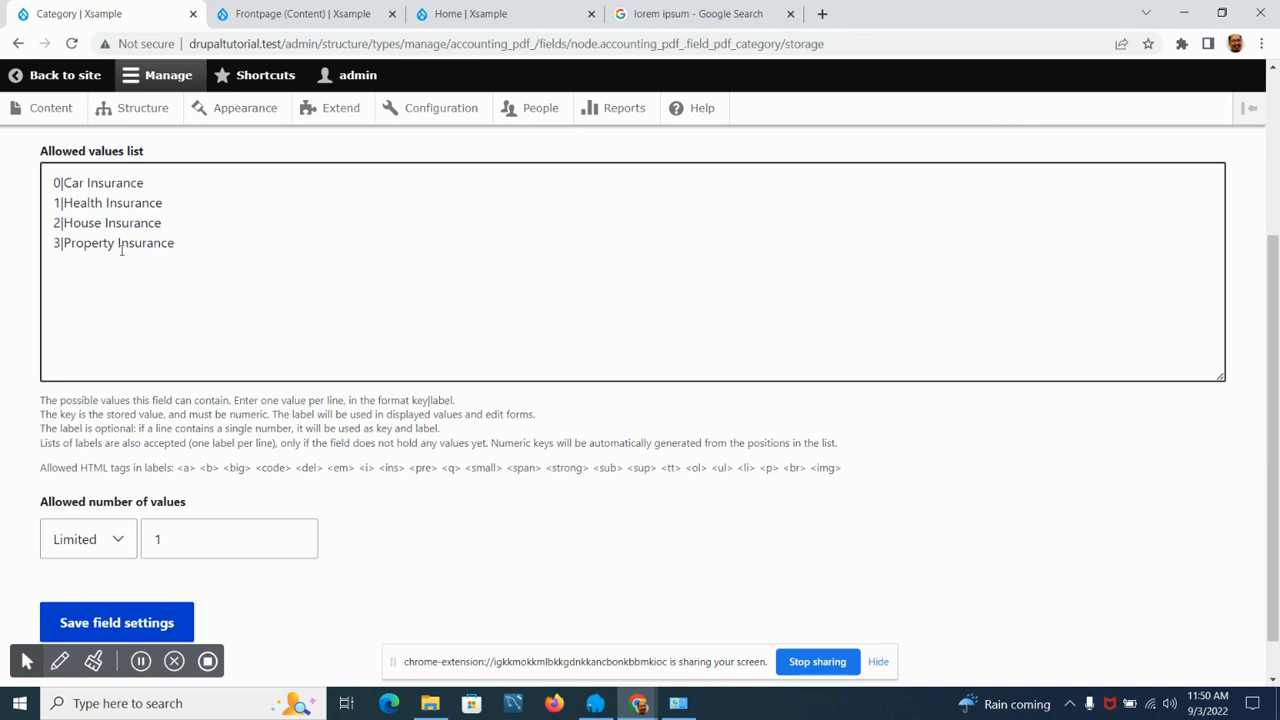
Add the Category (field_pdf_category) filter to the Frontpage view for all displays, using Is one of with Car Insurance.
left_click(260, 10)
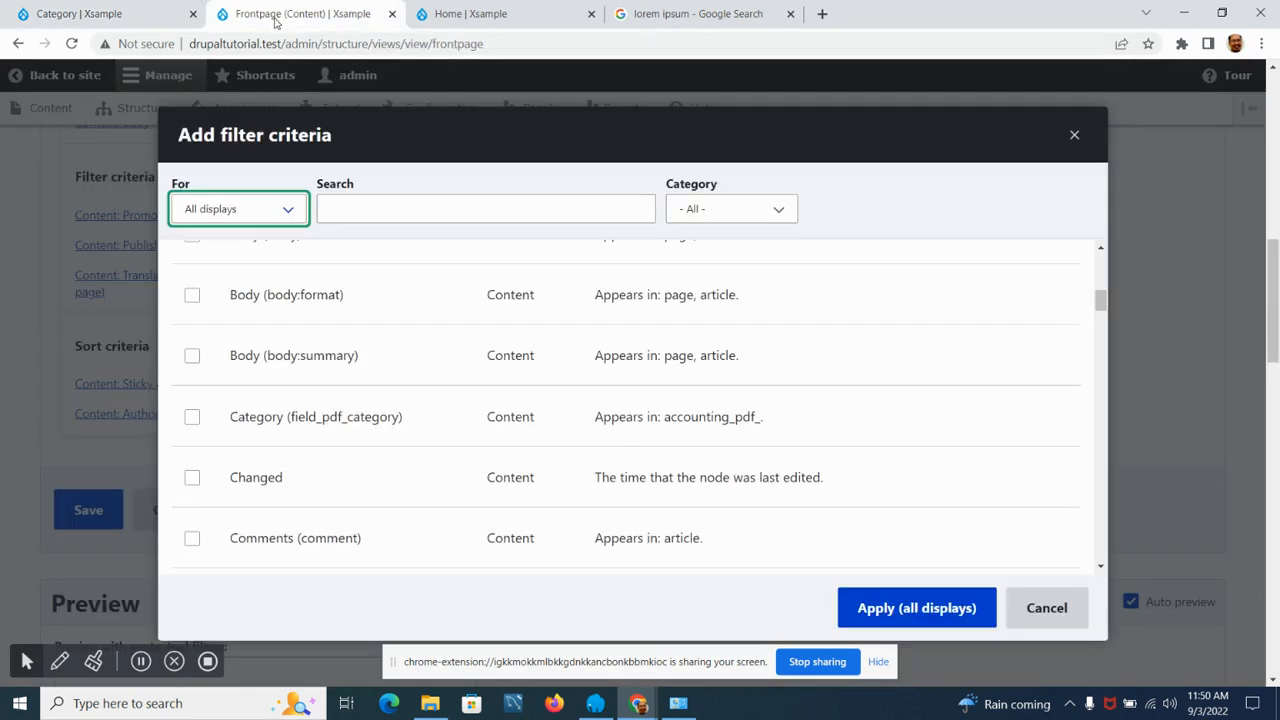
left_click(192, 417)
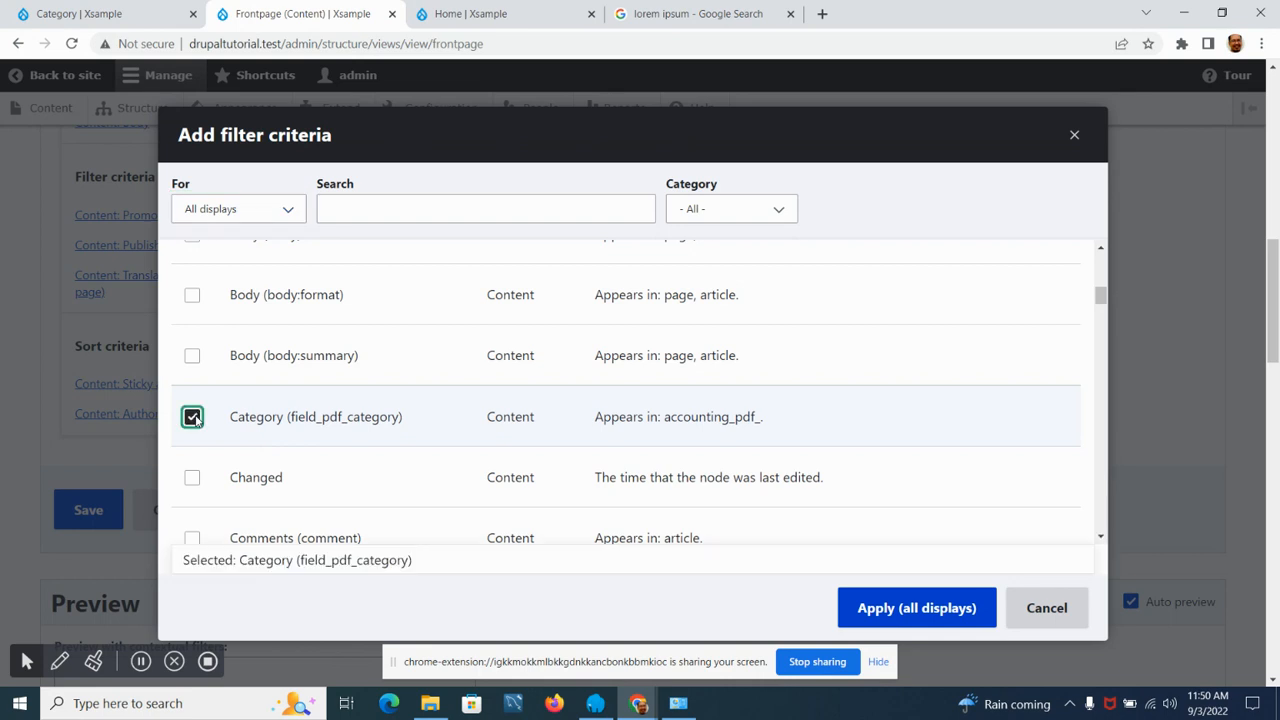
scroll(712, 444, "down", 2)
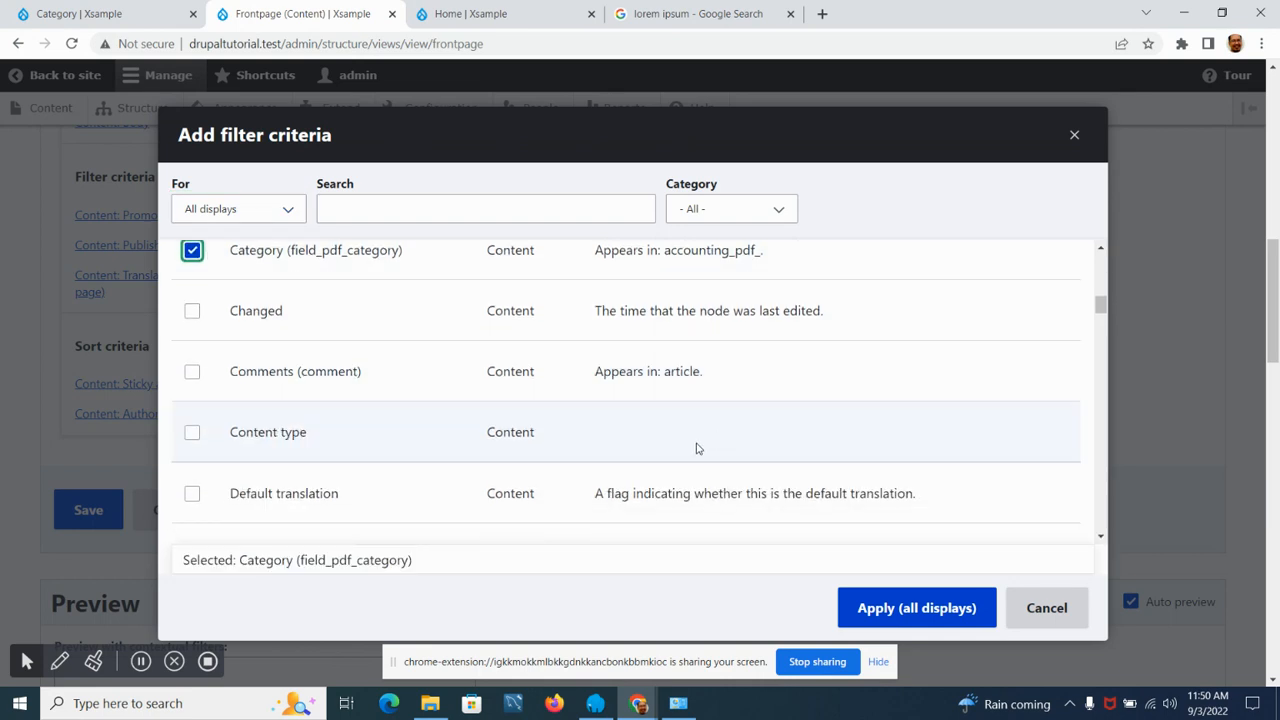
scroll(491, 414, "up", 3)
scroll(434, 409, "down", 2)
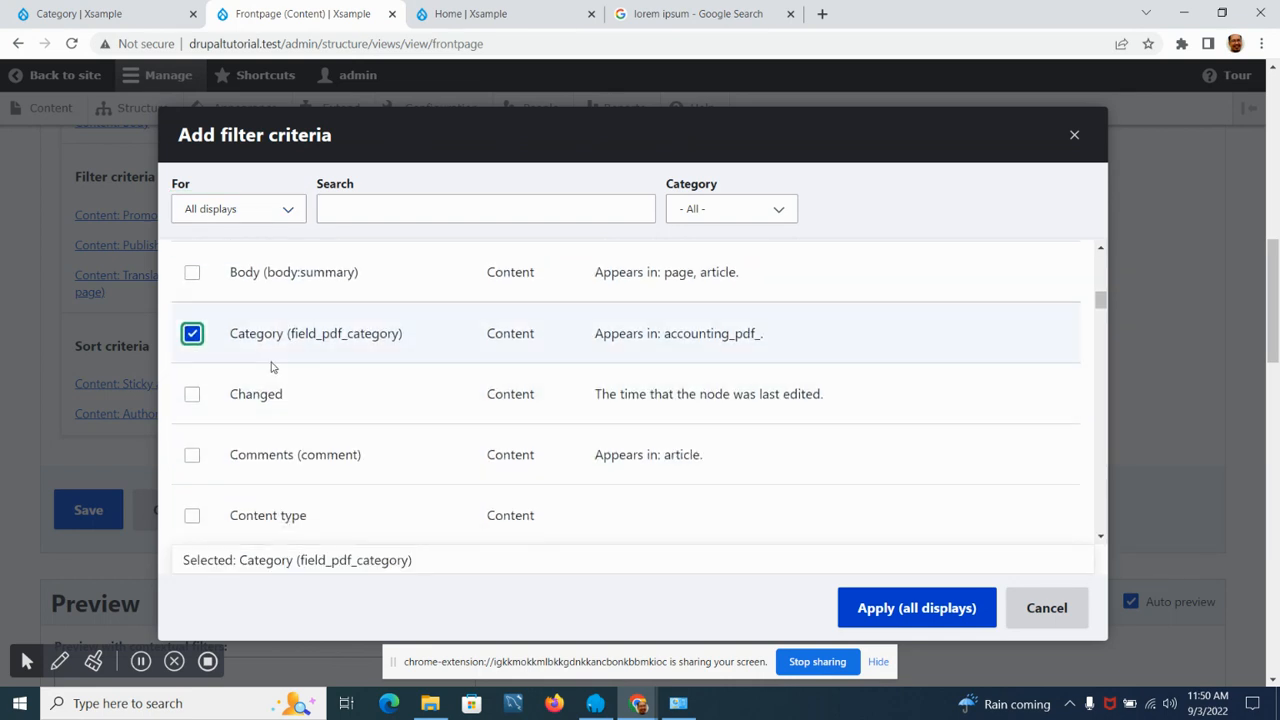
left_click(937, 612)
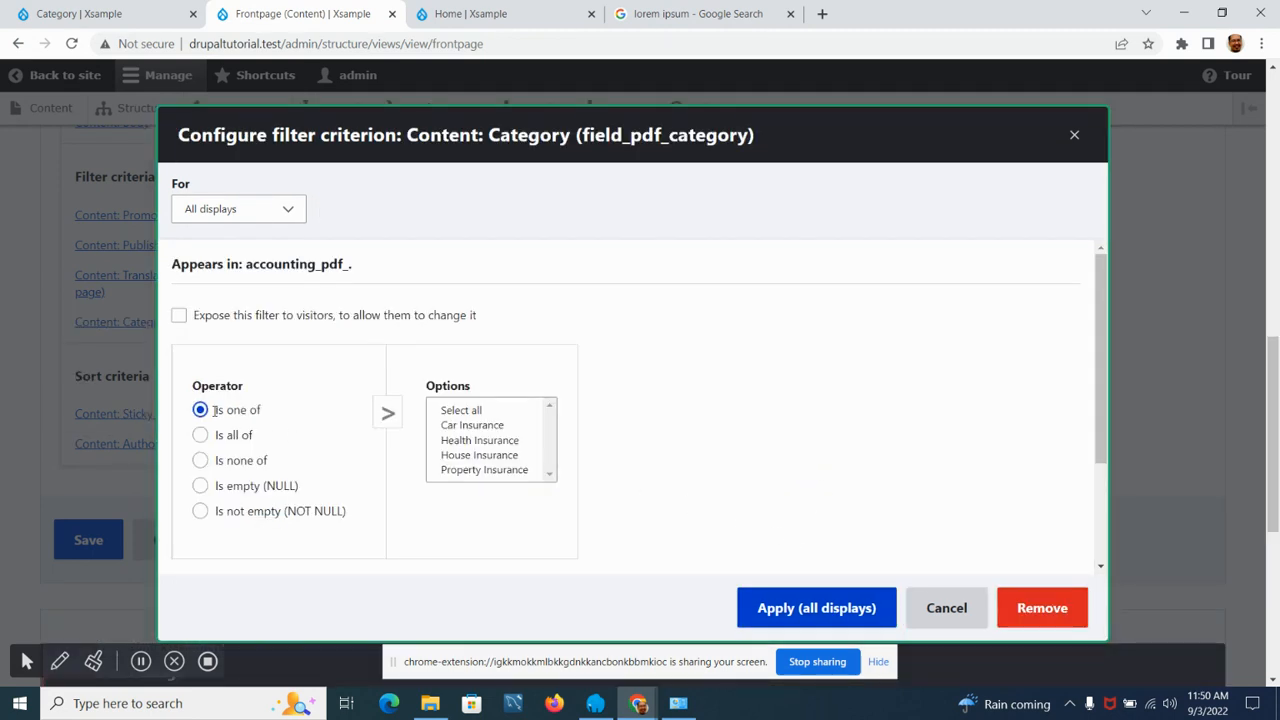
left_click(451, 412)
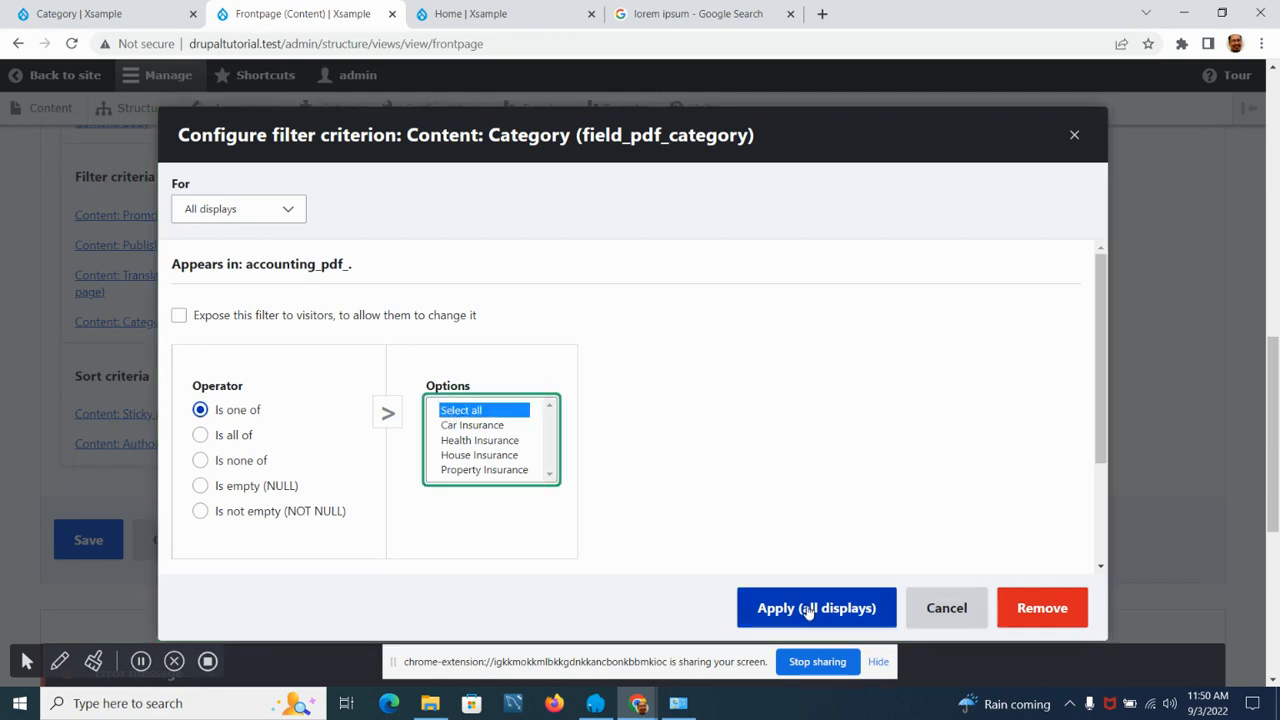
left_click(470, 426)
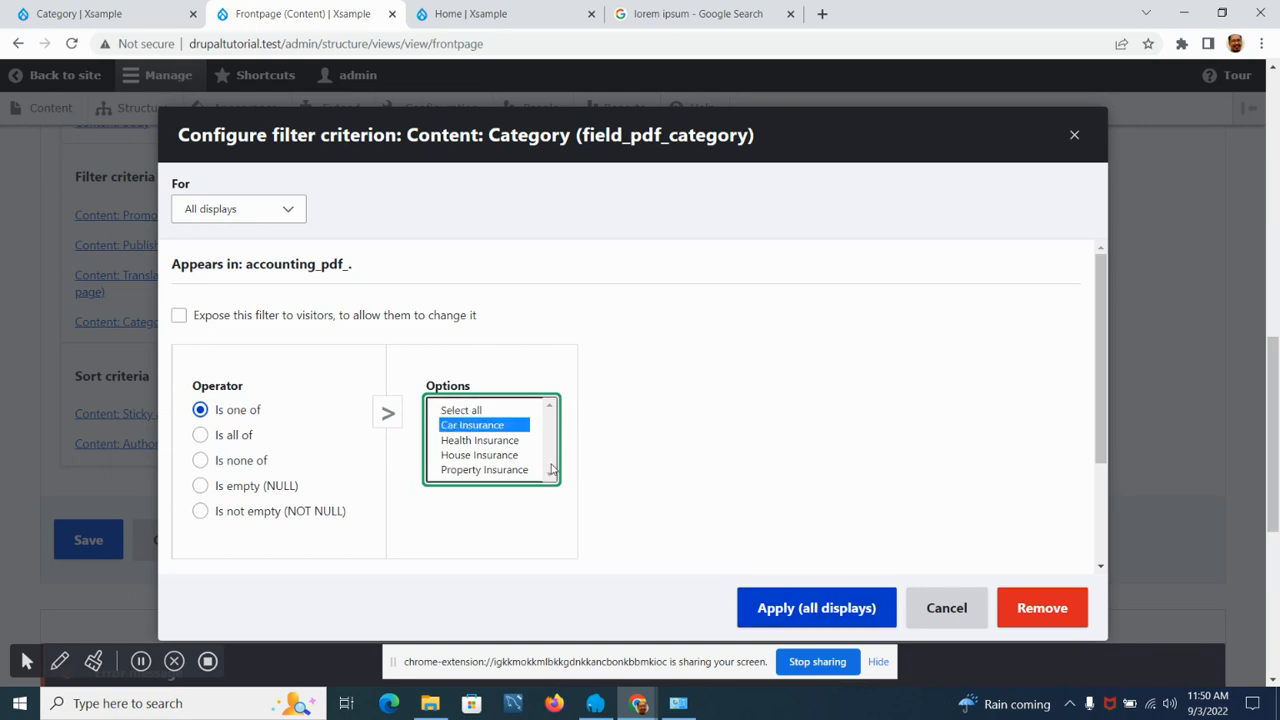
left_click(798, 612)
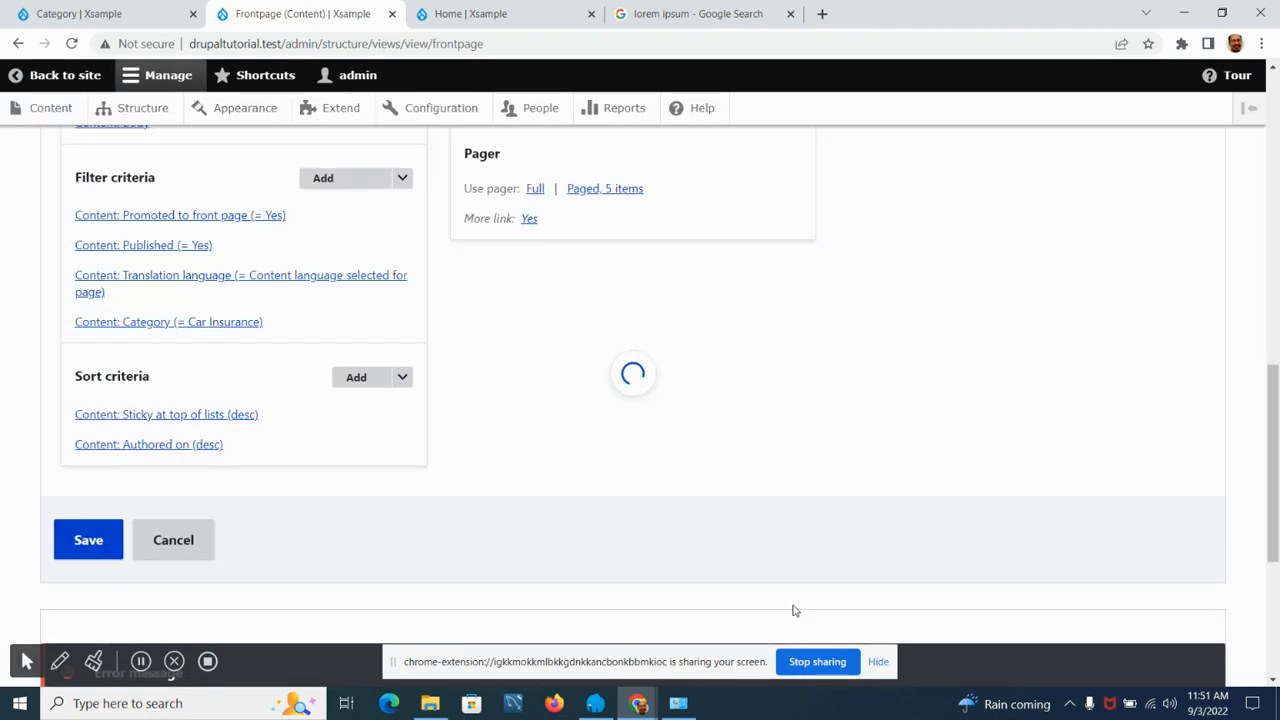
Look at the Published filter criterion's settings and close them without applying changes.
scroll(484, 373, "up", 1)
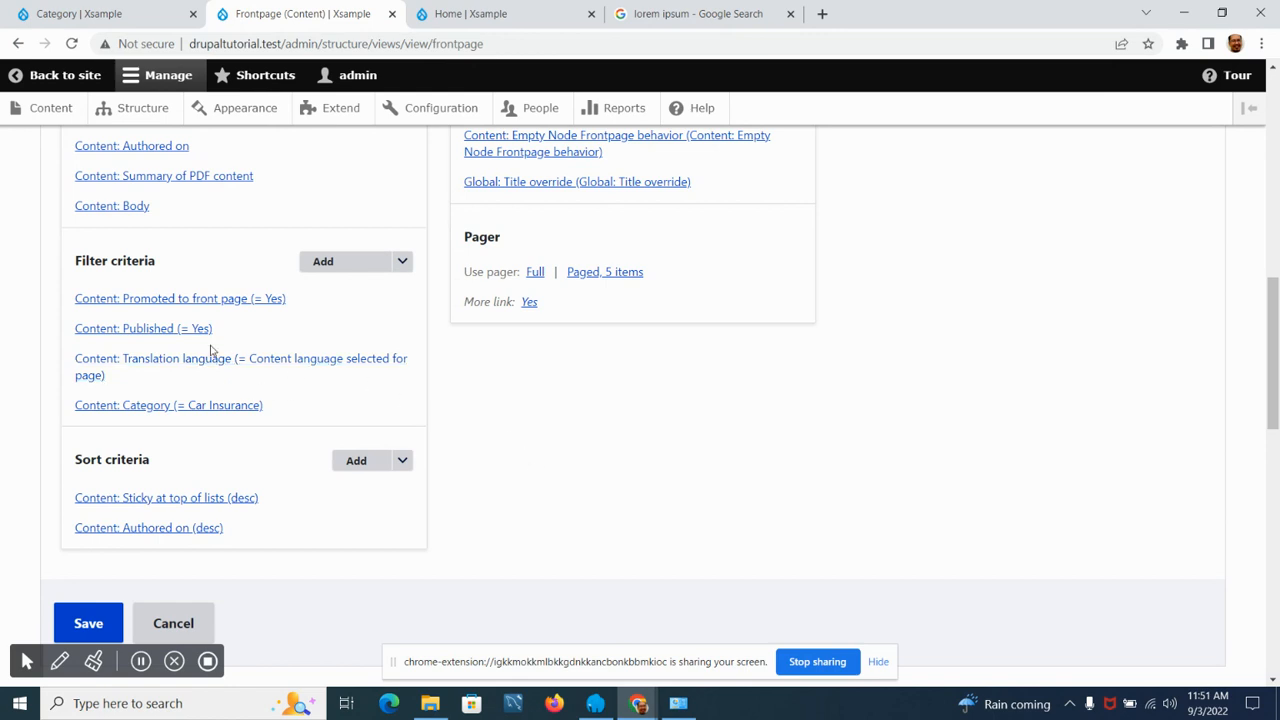
left_click(176, 332)
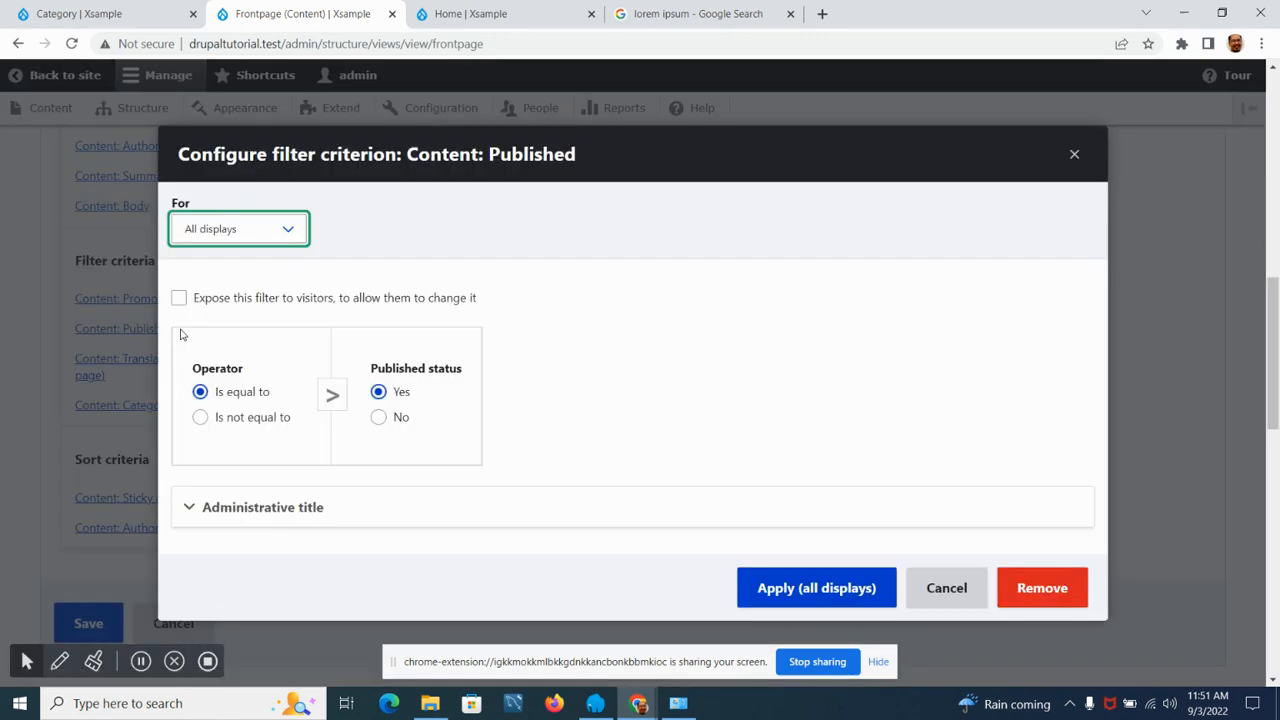
left_click(940, 588)
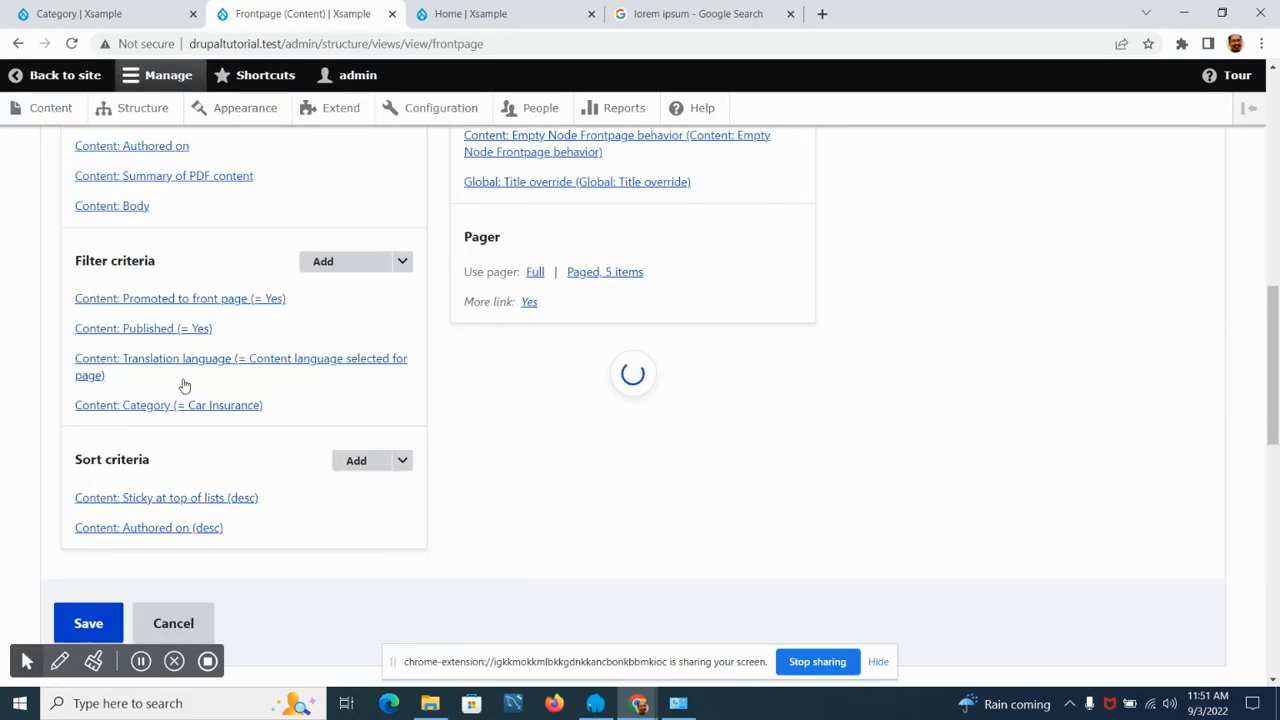
Examine the view's preview to check which items the Category filter lists.
scroll(326, 451, "down", 15)
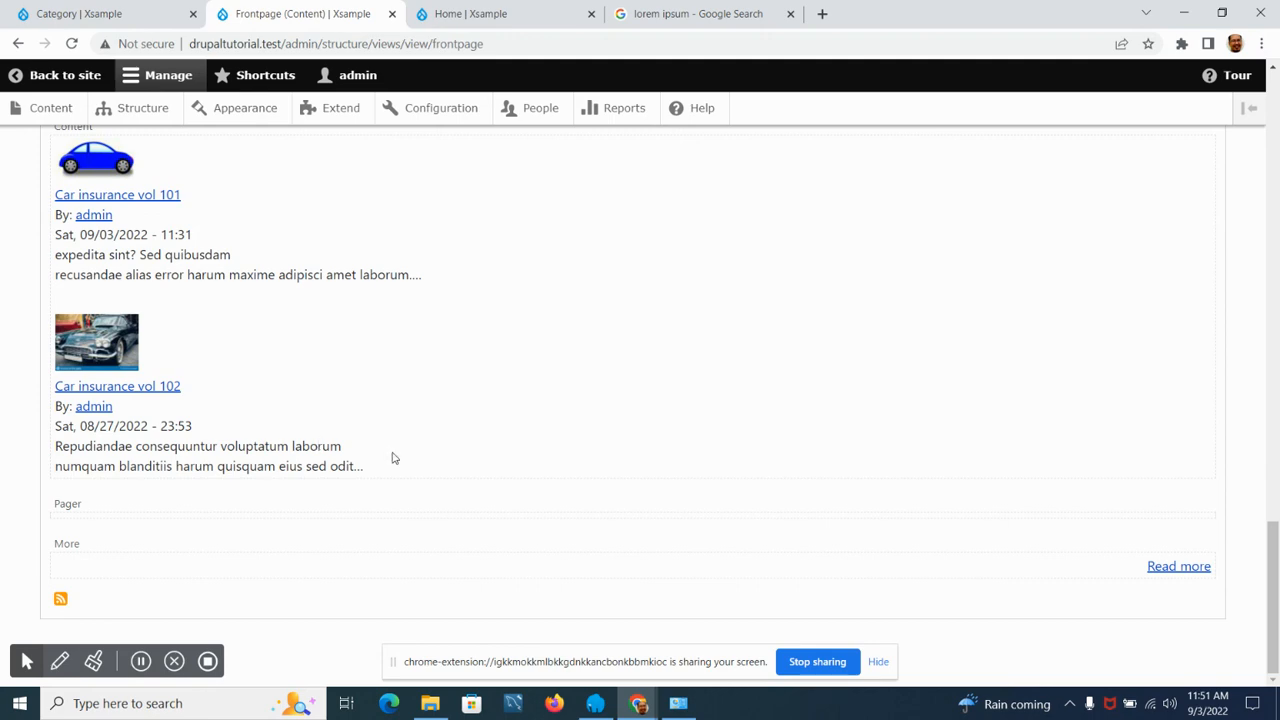
scroll(253, 354, "up", 4)
scroll(245, 366, "down", 5)
scroll(286, 466, "up", 7)
scroll(214, 366, "up", 1)
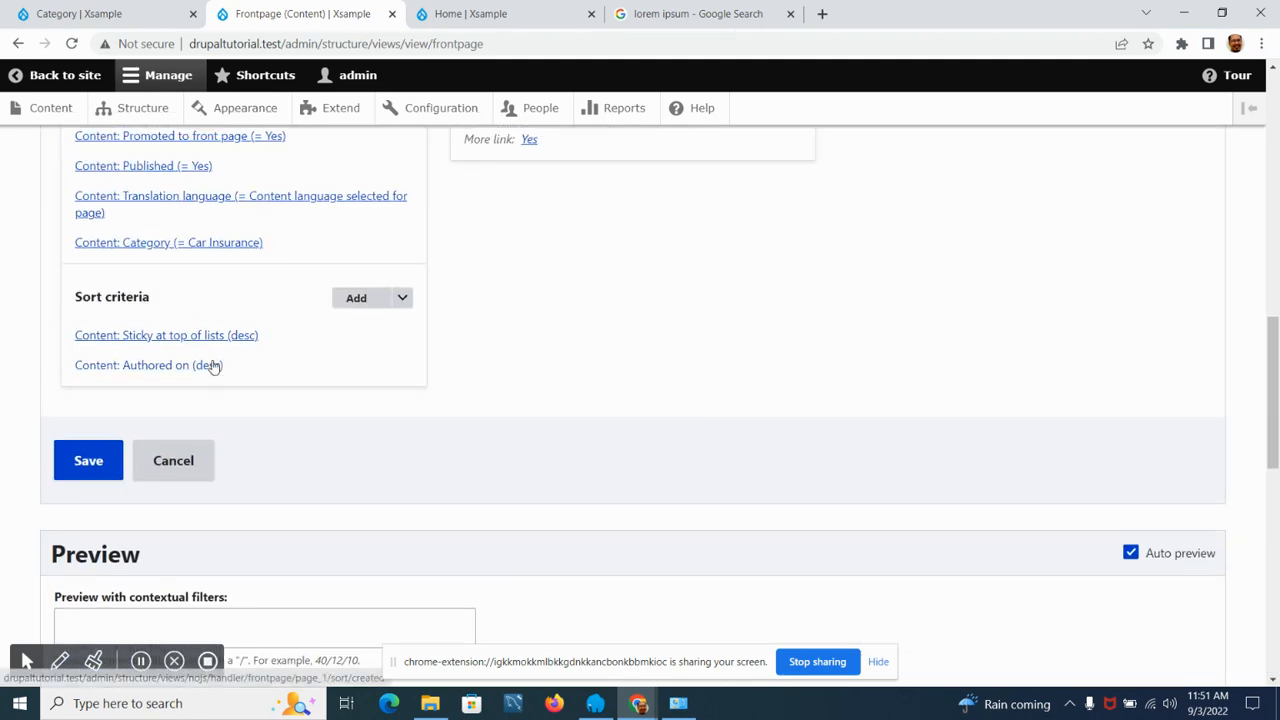
Change the Category filter's option to Select all for all displays and check the view's preview.
left_click(225, 316)
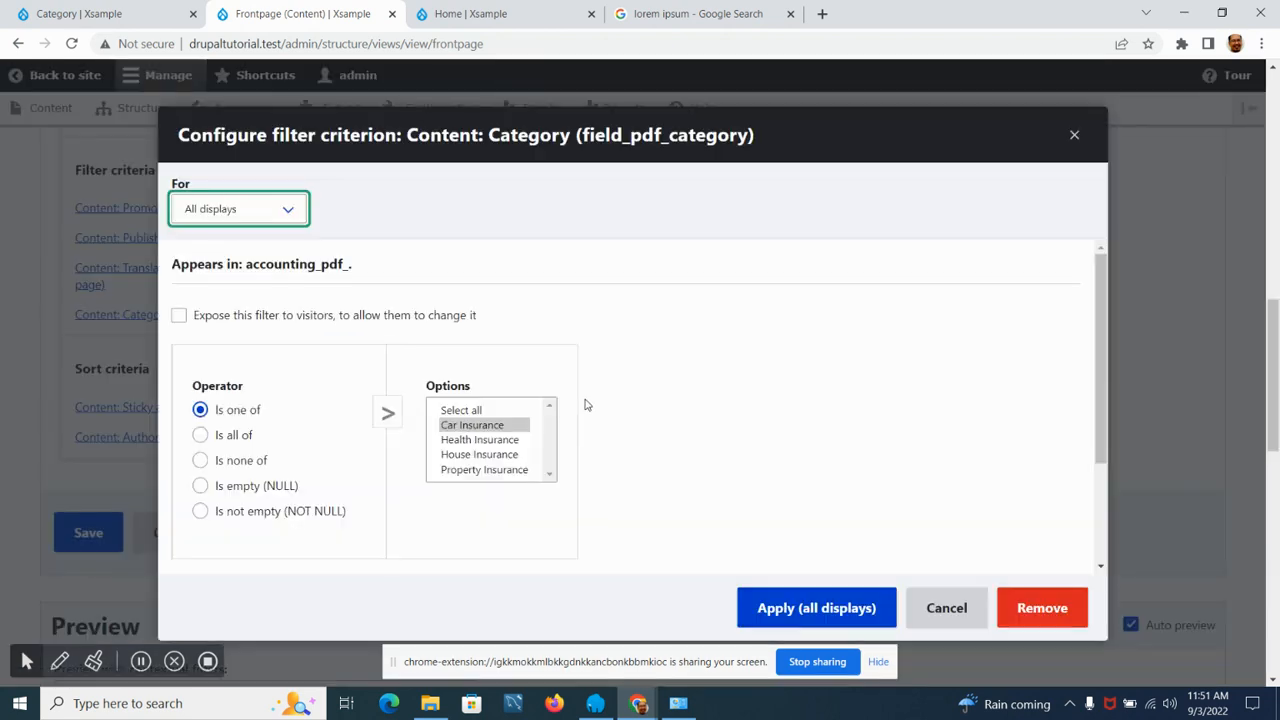
left_click(468, 414)
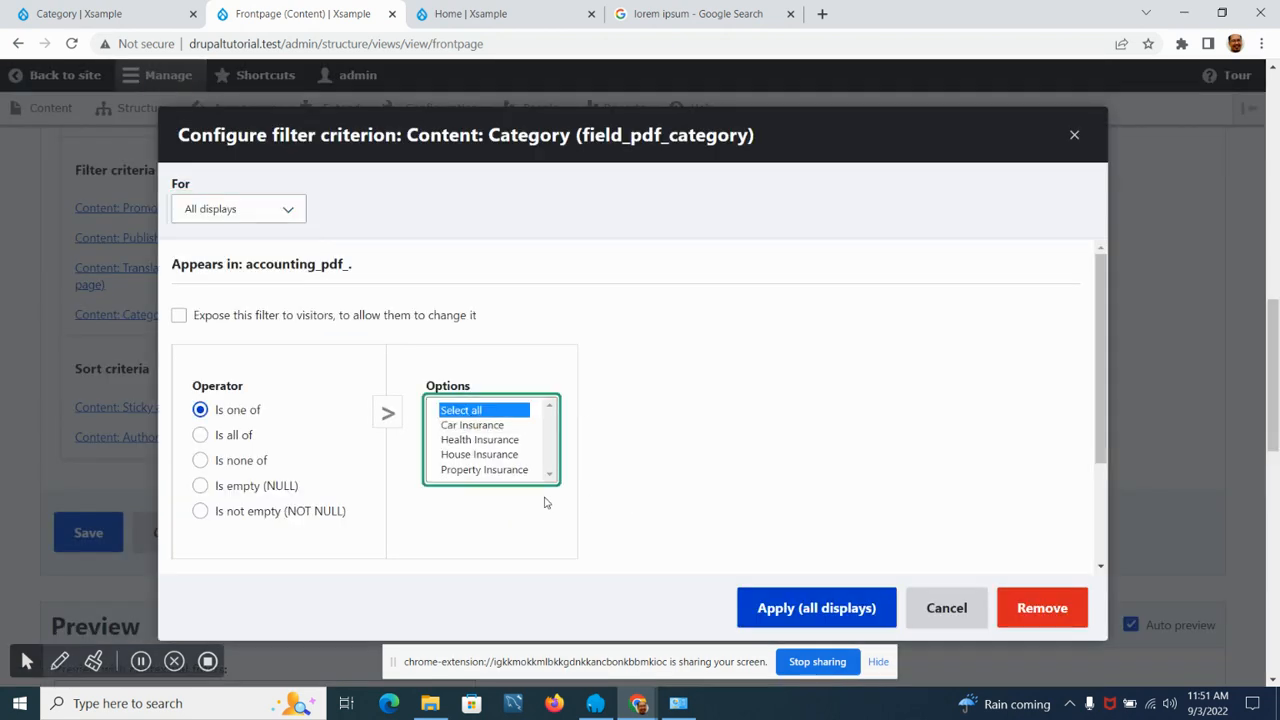
left_click(807, 609)
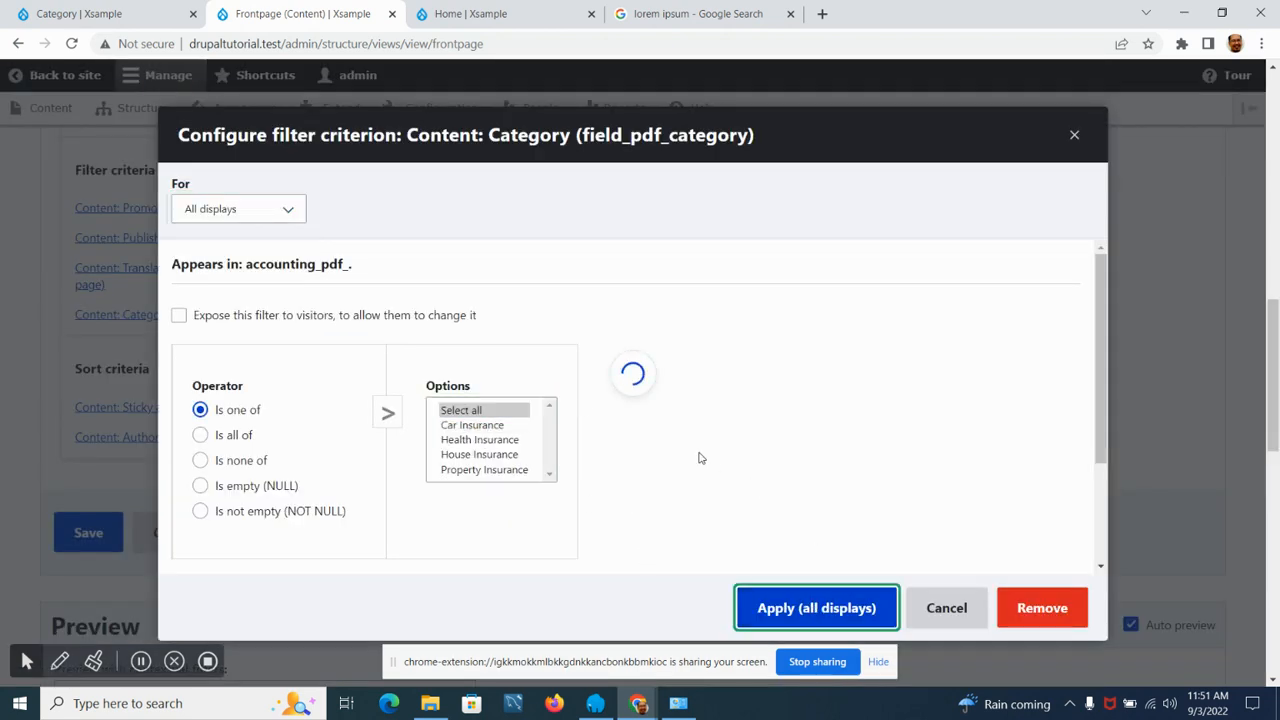
scroll(437, 500, "down", 3)
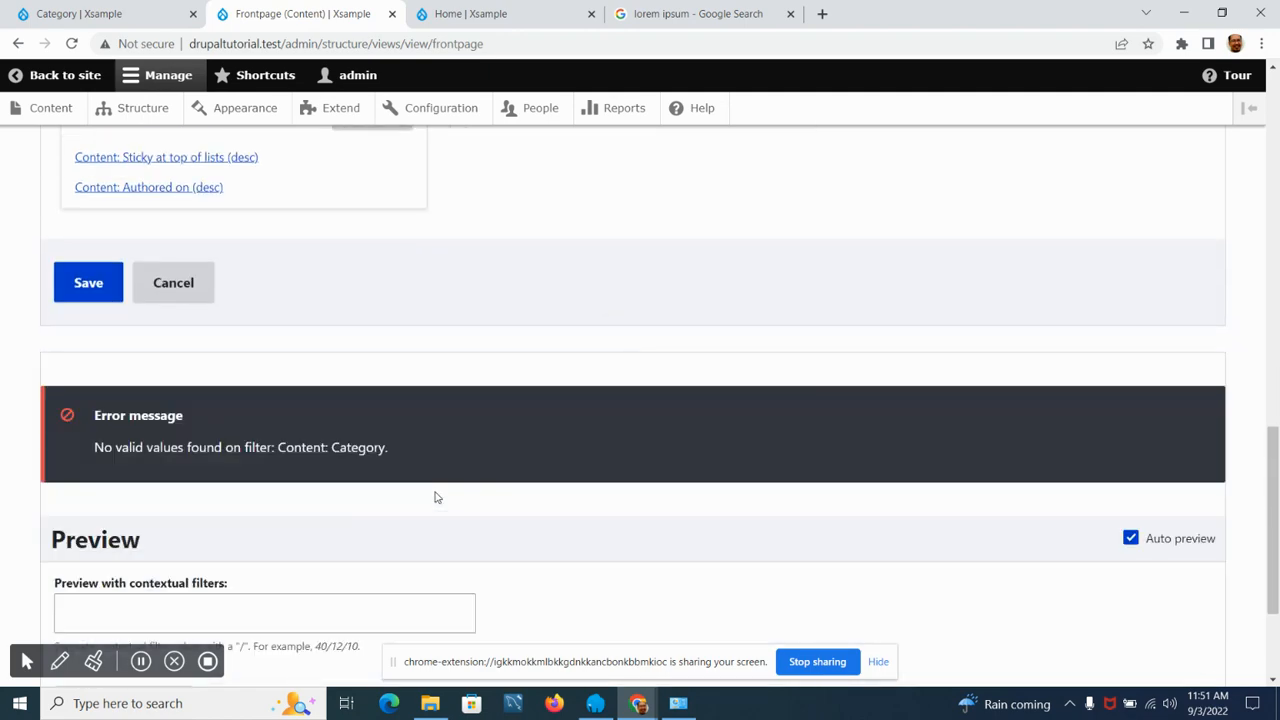
scroll(435, 497, "down", 2)
scroll(437, 496, "up", 5)
scroll(437, 496, "down", 5)
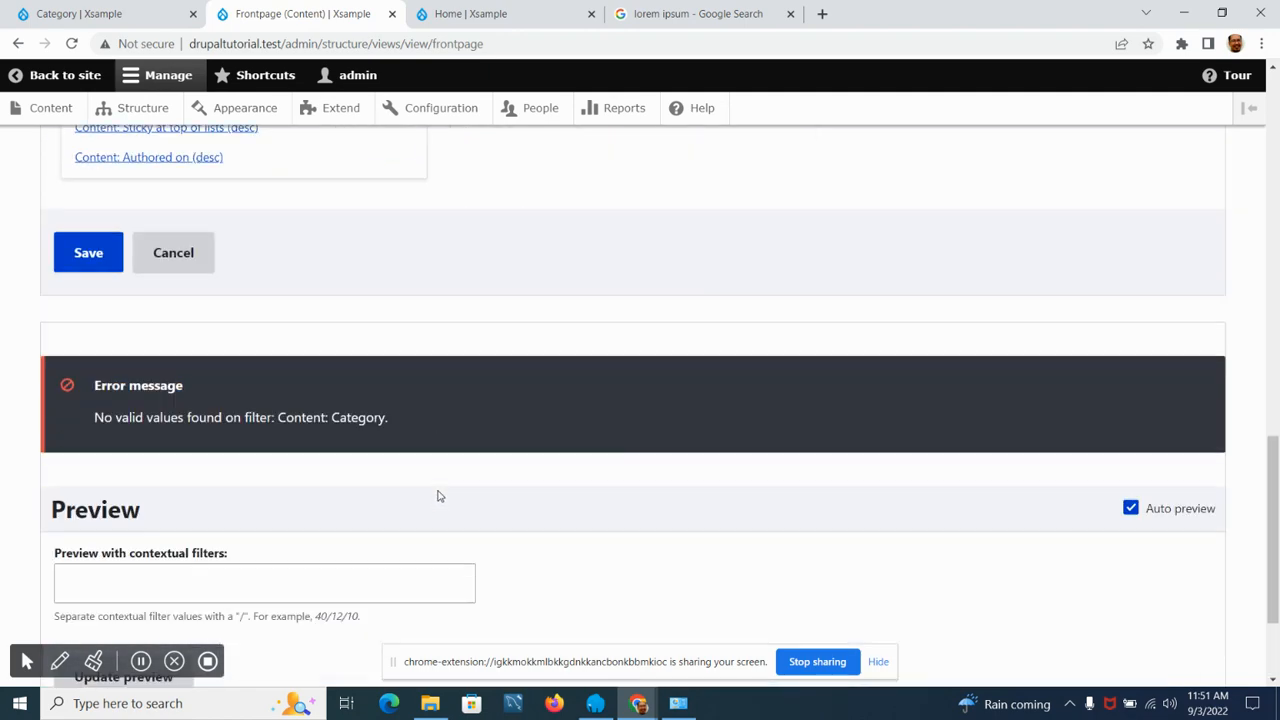
Set the Category filter's operator to Is all of with Car Insurance for all displays and check the view's preview.
scroll(439, 495, "up", 6)
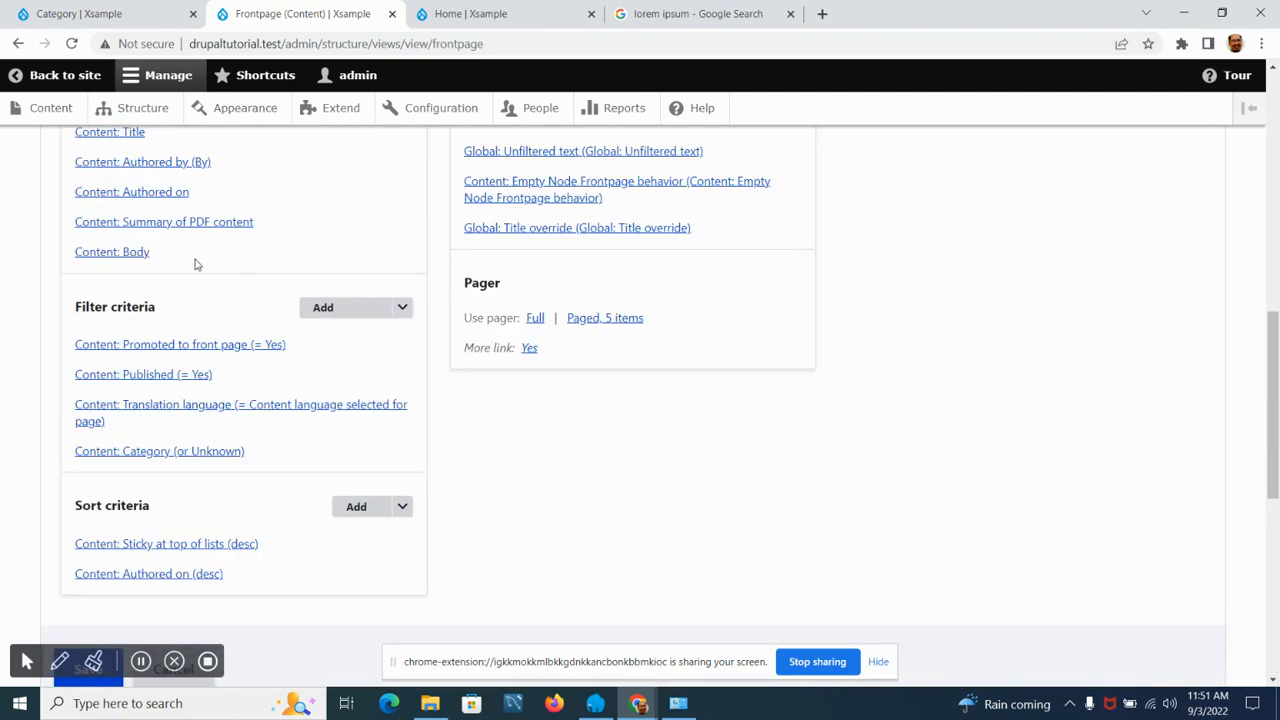
scroll(278, 298, "up", 1)
left_click(205, 534)
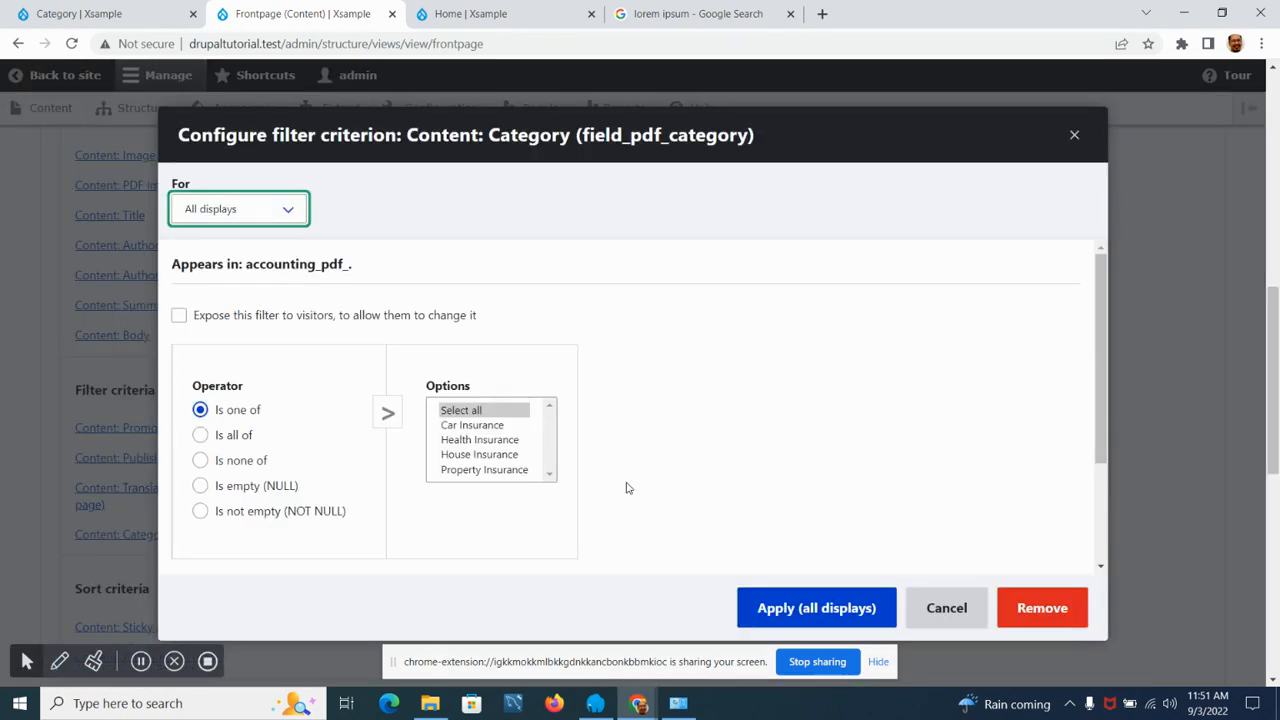
left_click(489, 426)
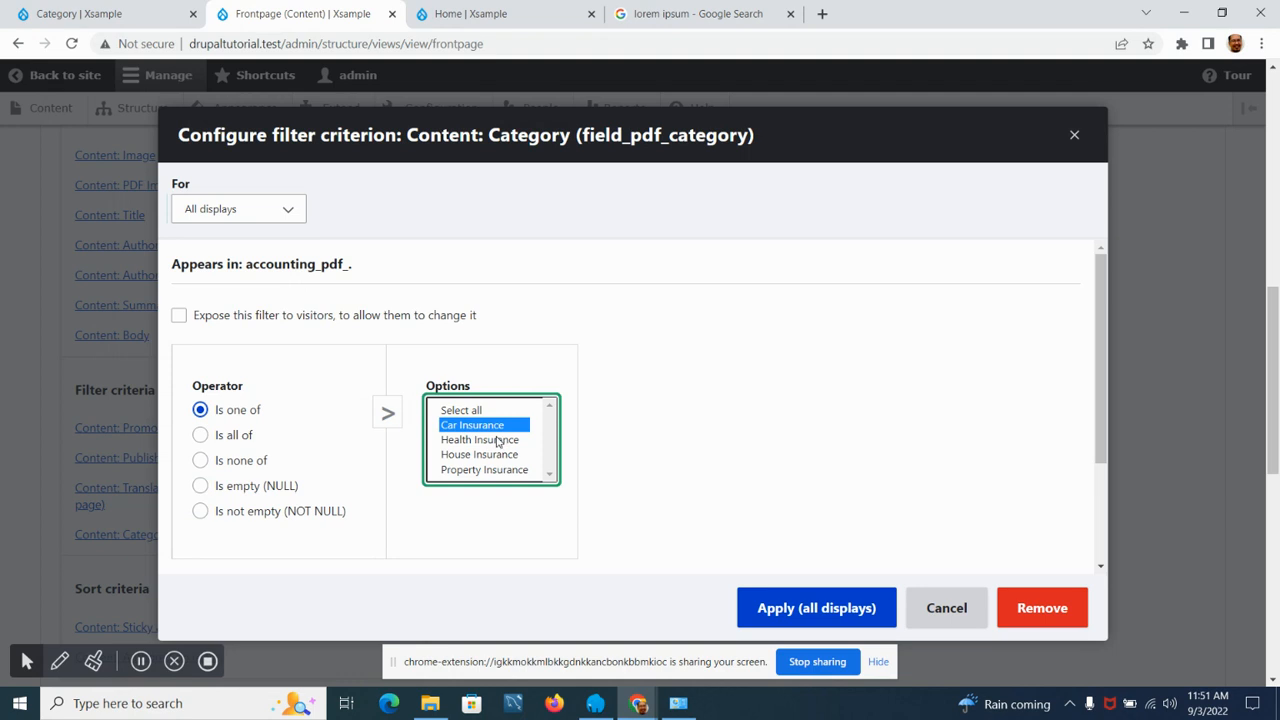
left_click(224, 438)
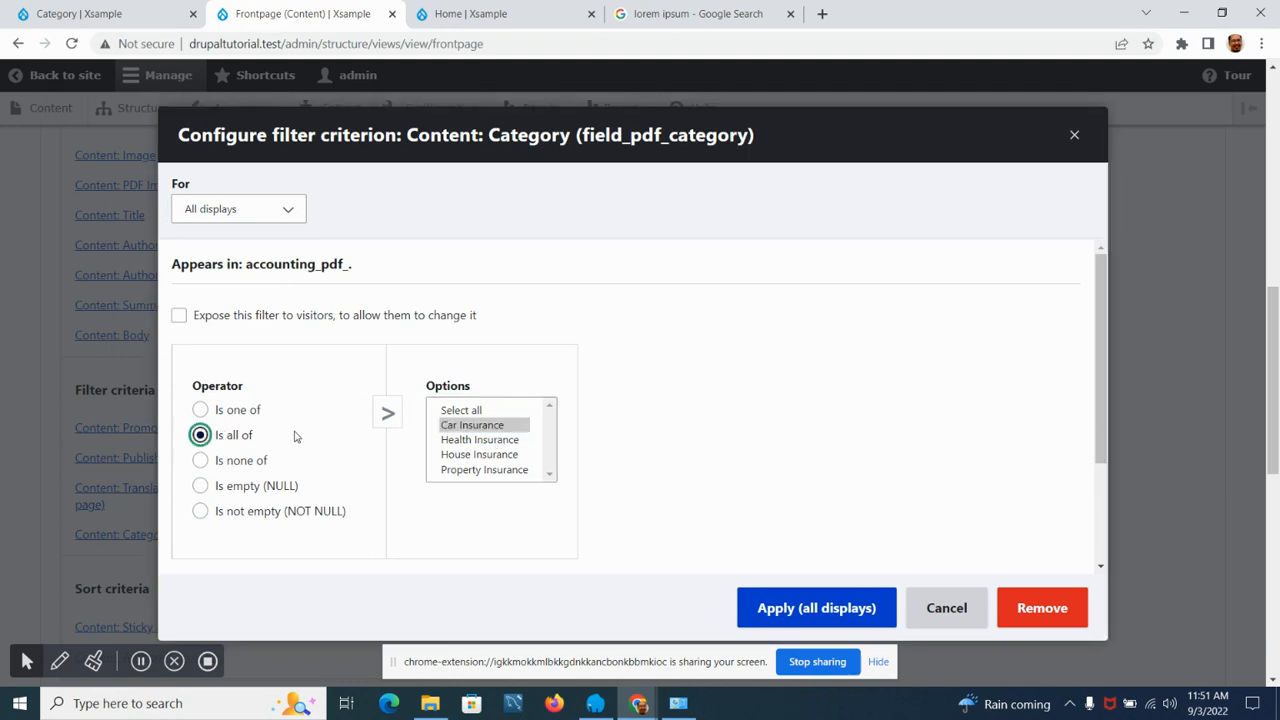
left_click(469, 413)
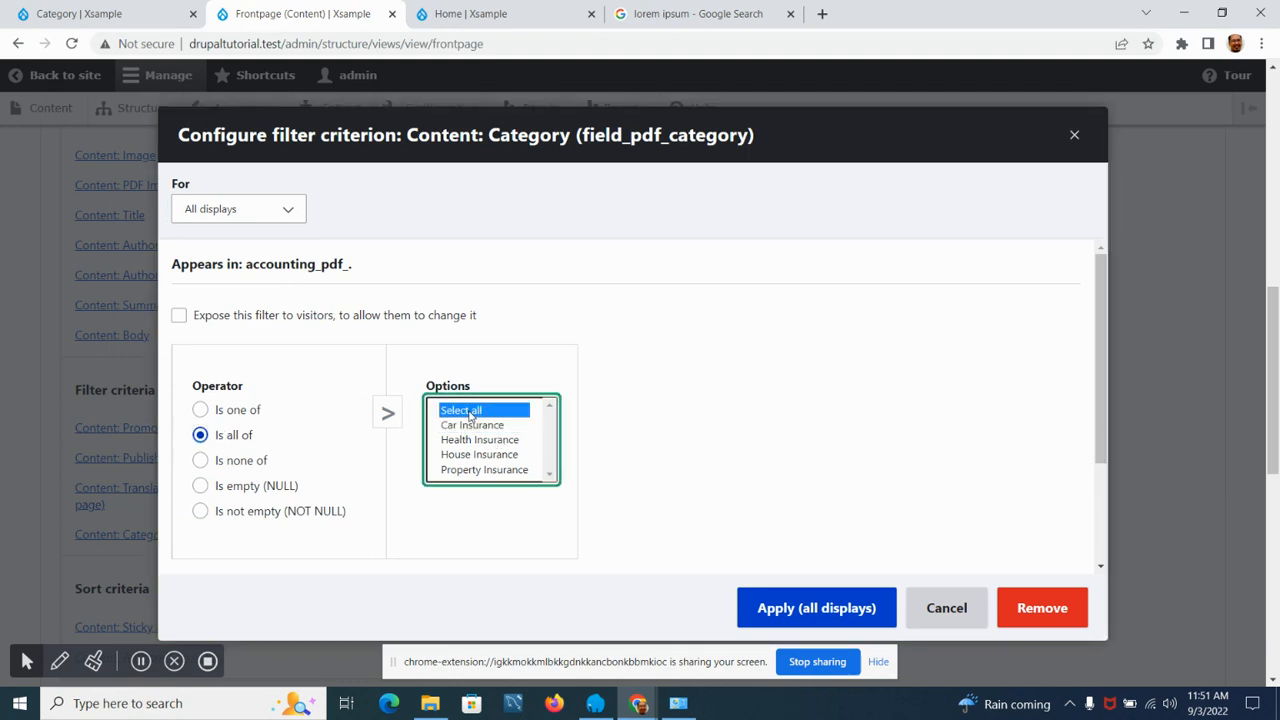
left_click(494, 427)
left_click(484, 443)
left_click(484, 427)
left_click(790, 611)
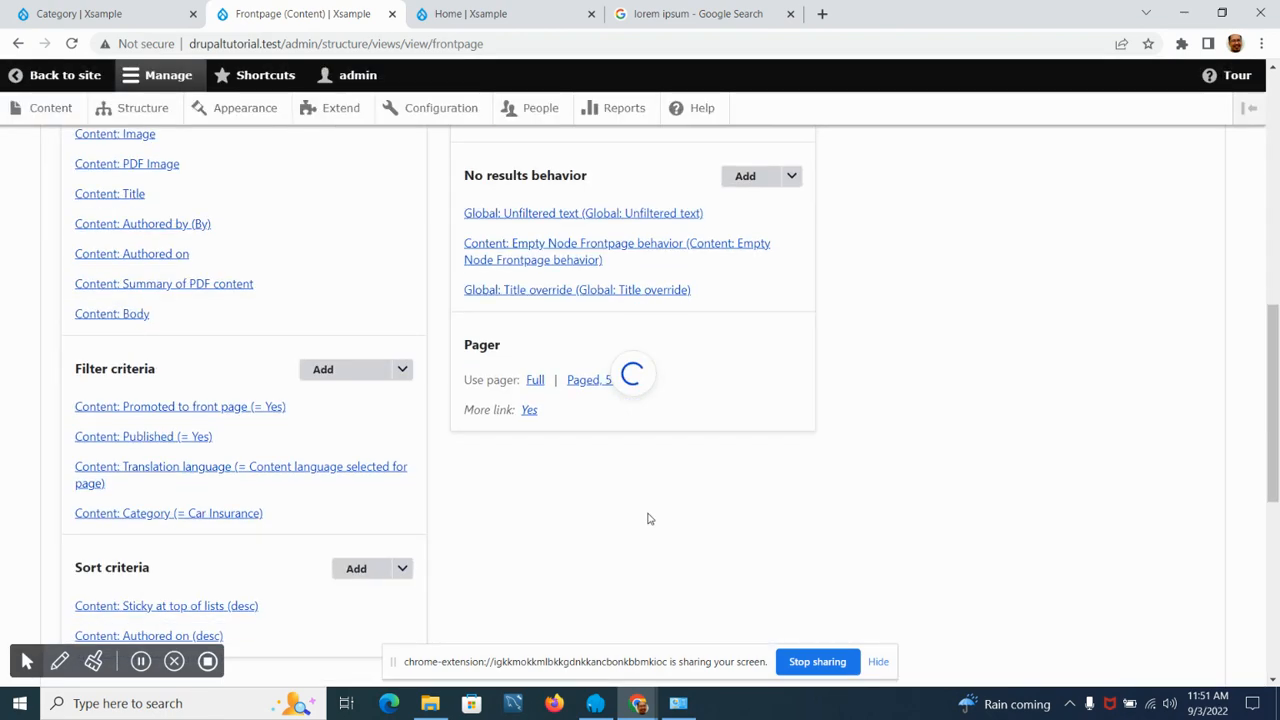
scroll(626, 505, "down", 5)
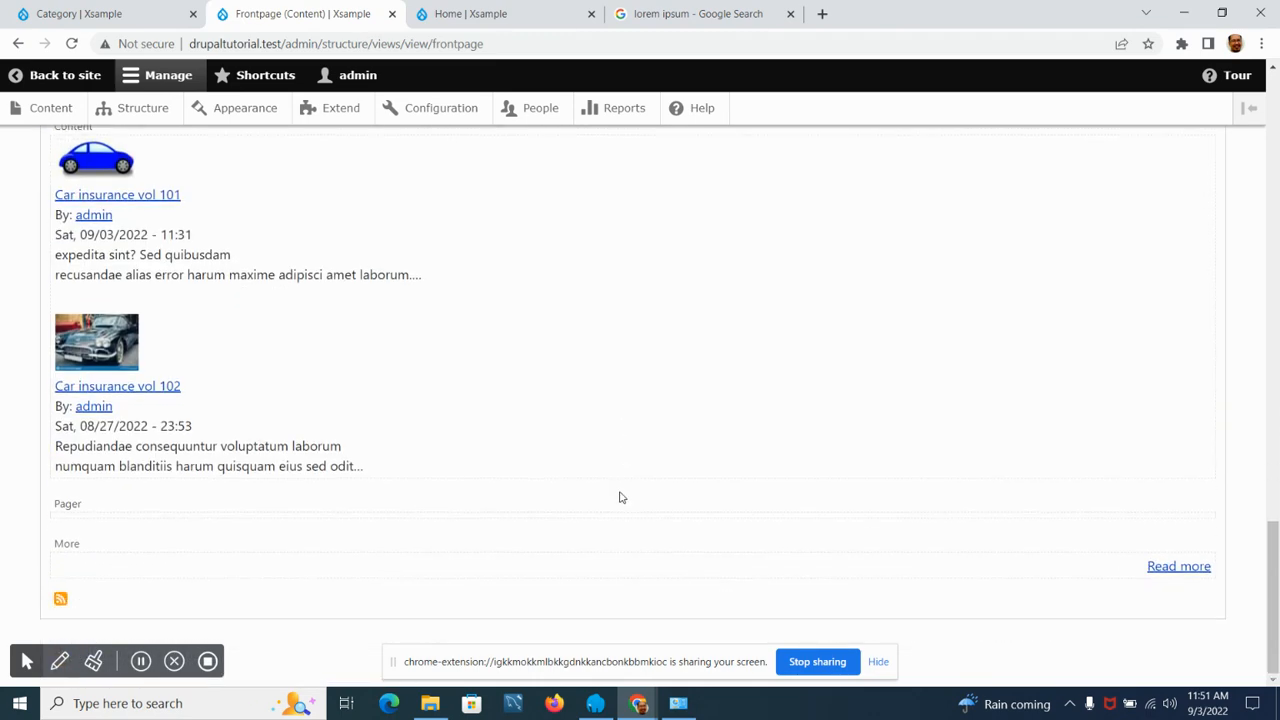
Expose the Category filter to visitors for all displays, using Is one of with Select all, and check the view's preview.
scroll(619, 497, "up", 10)
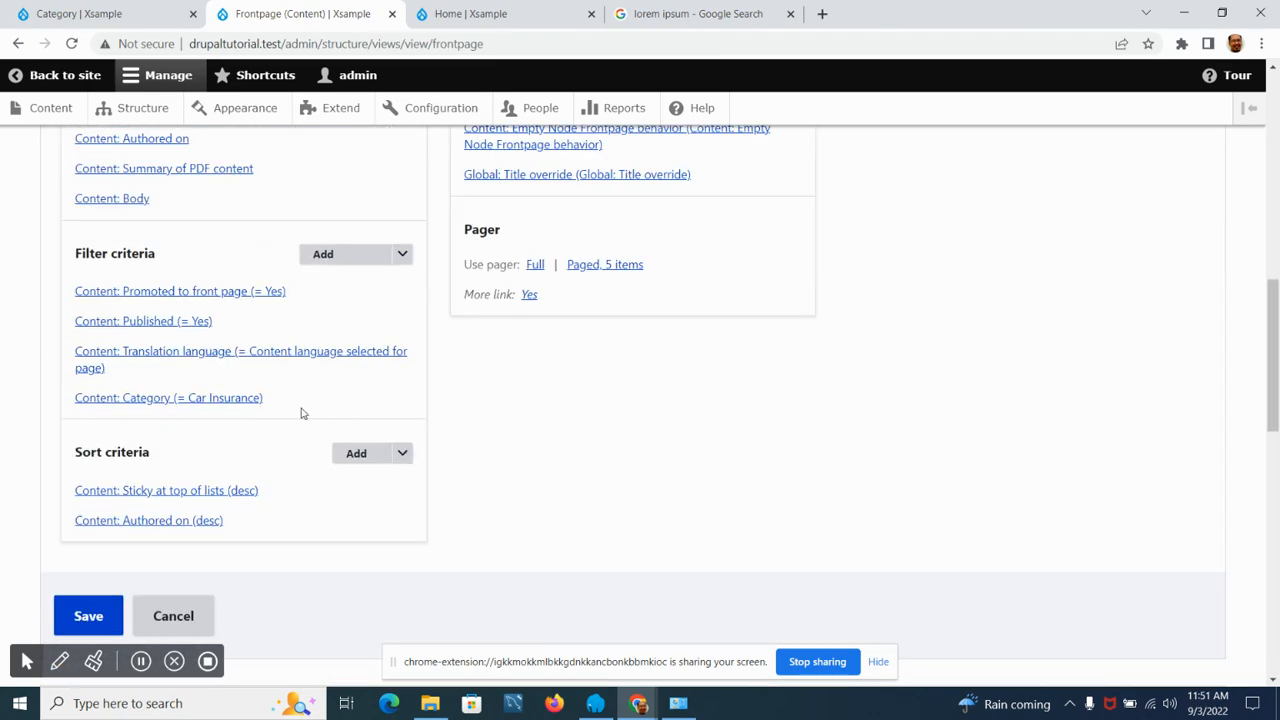
left_click(245, 399)
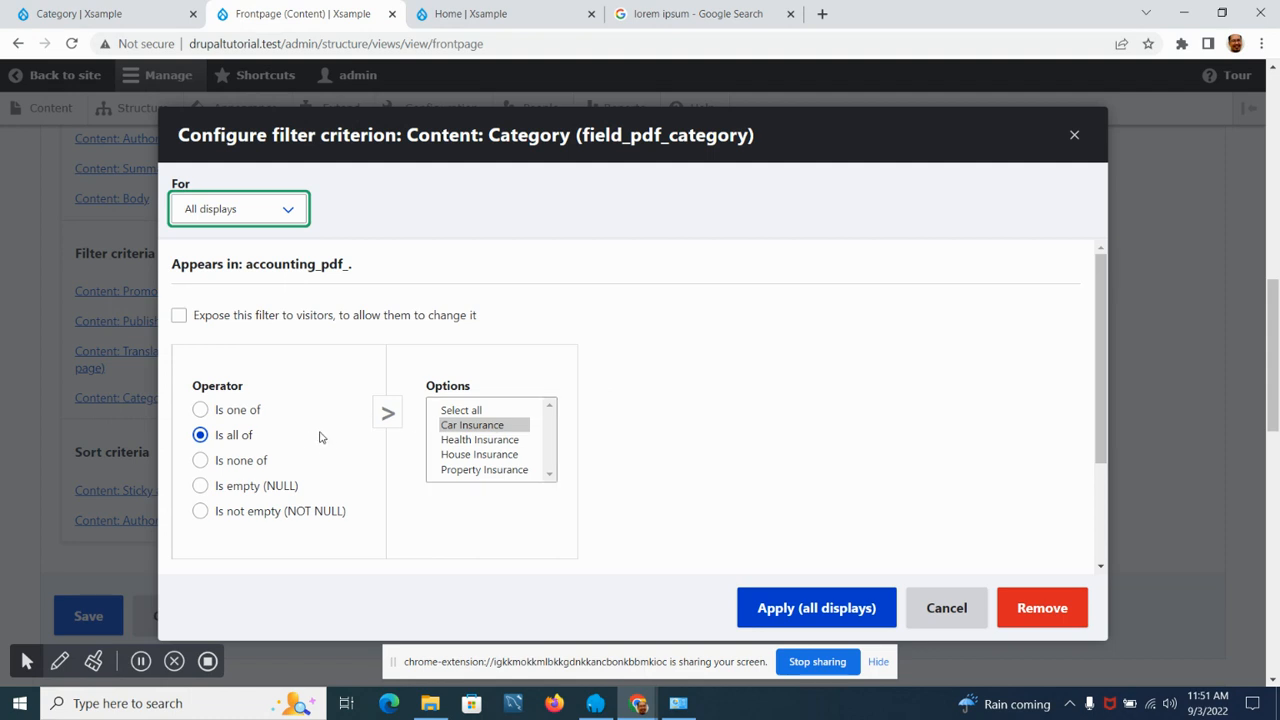
left_click(178, 315)
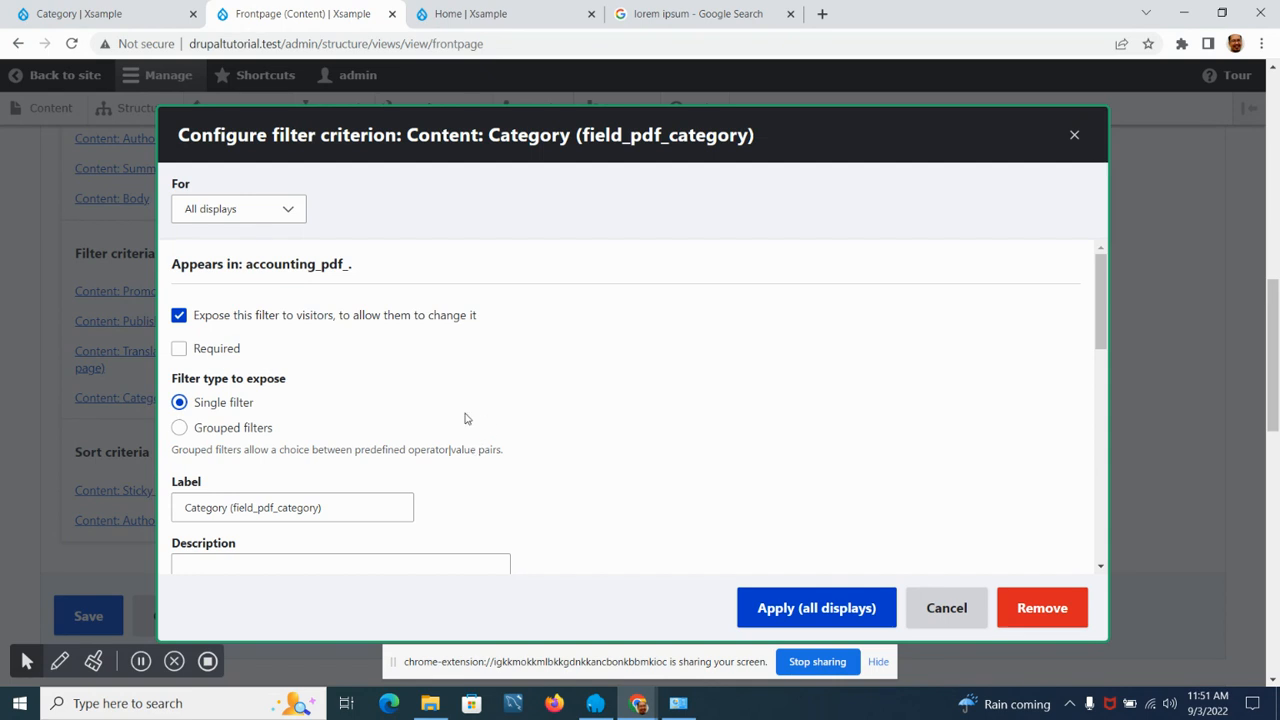
scroll(465, 418, "down", 3)
scroll(289, 405, "up", 1)
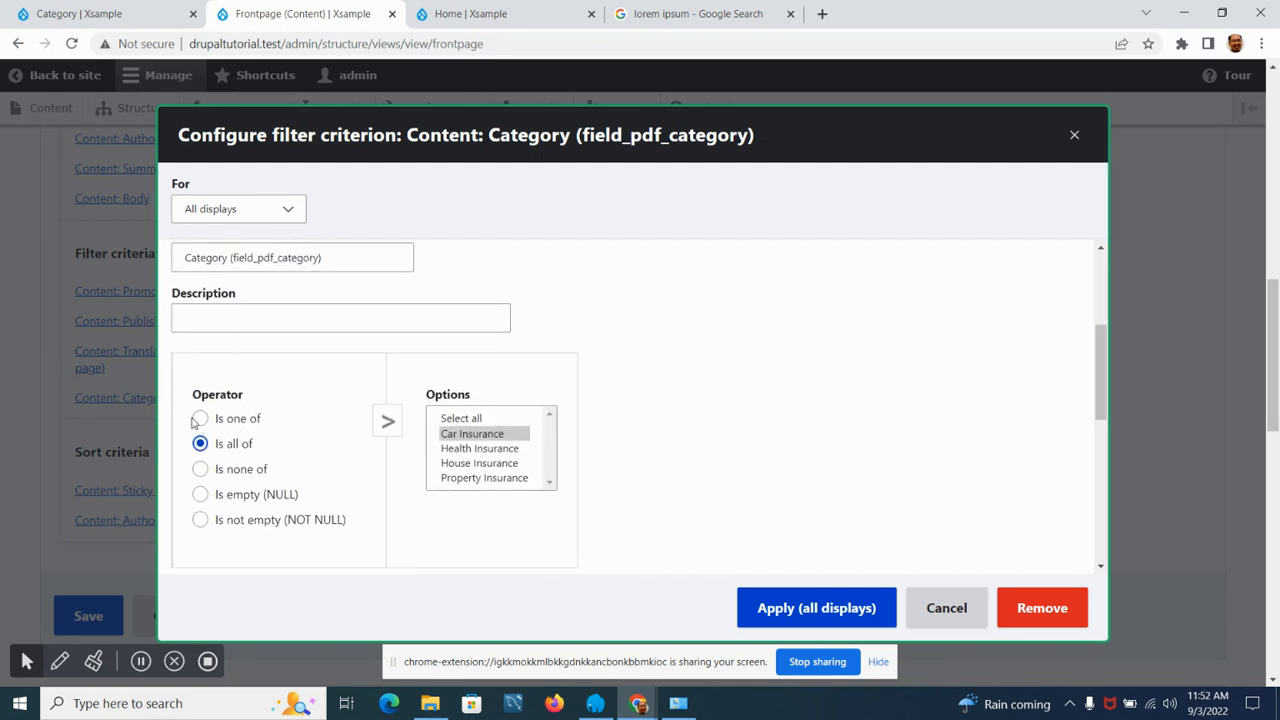
left_click(256, 420)
left_click(455, 421)
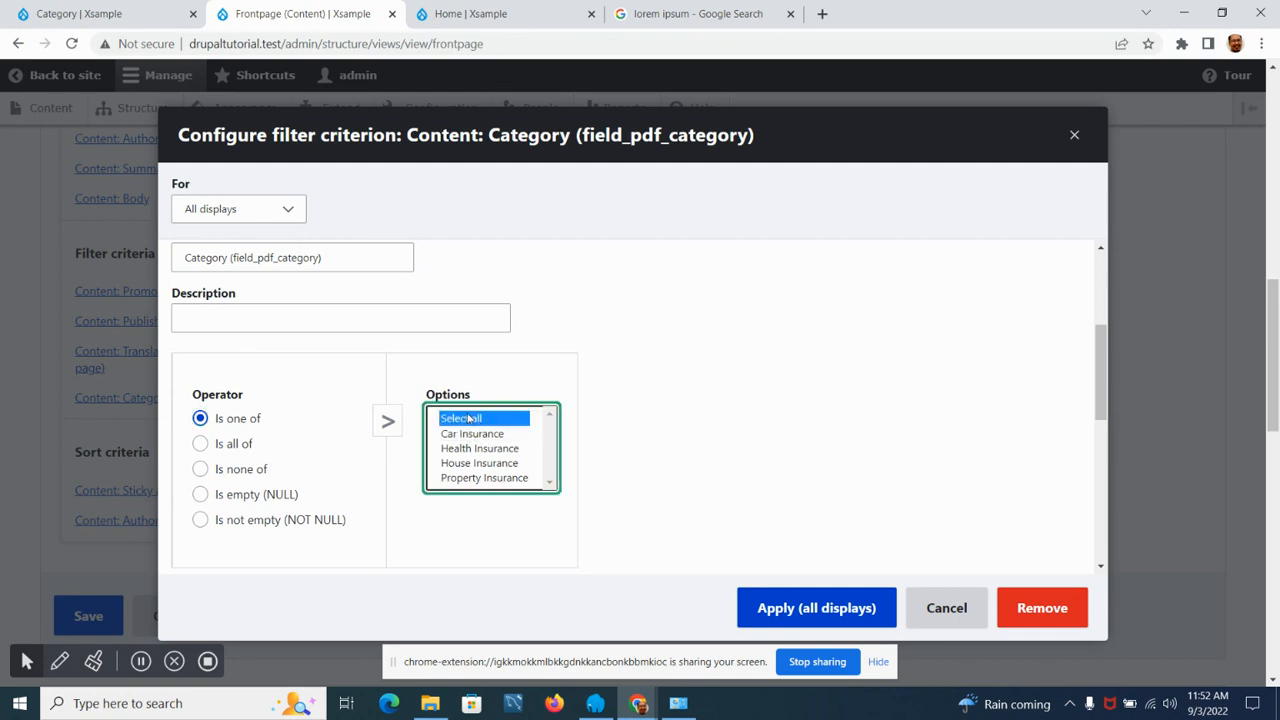
left_click(814, 604)
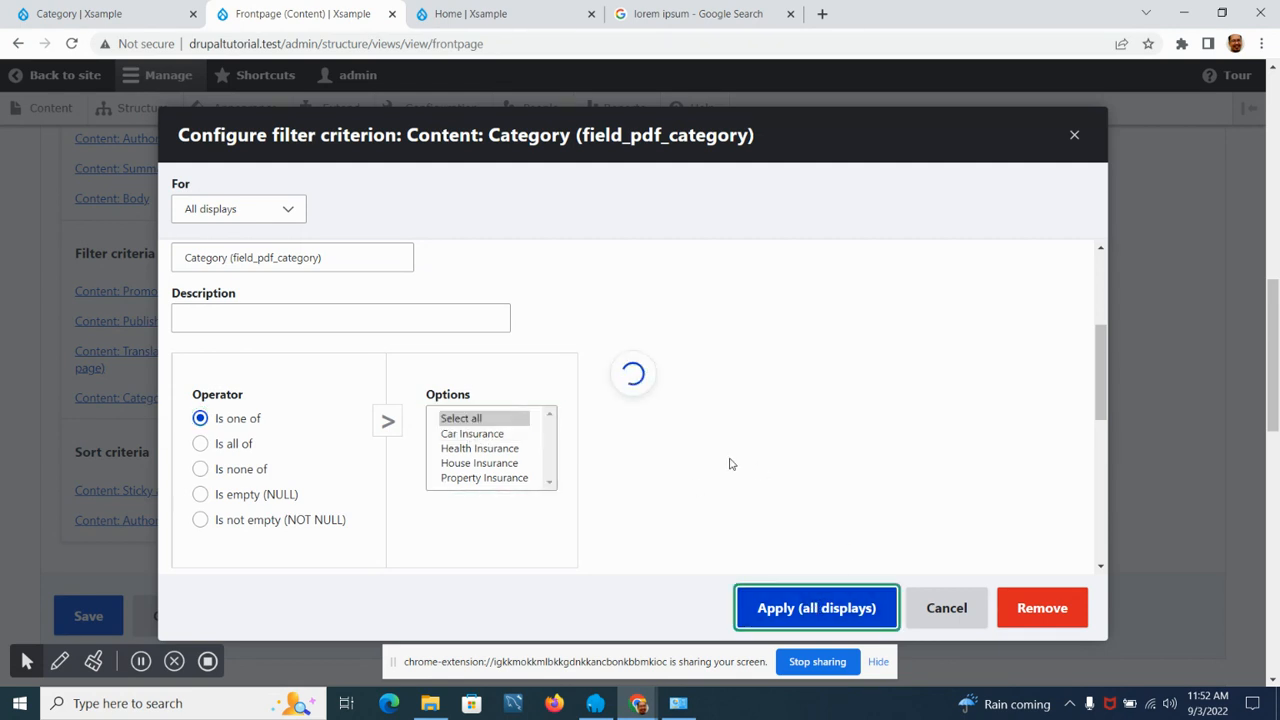
scroll(631, 465, "down", 10)
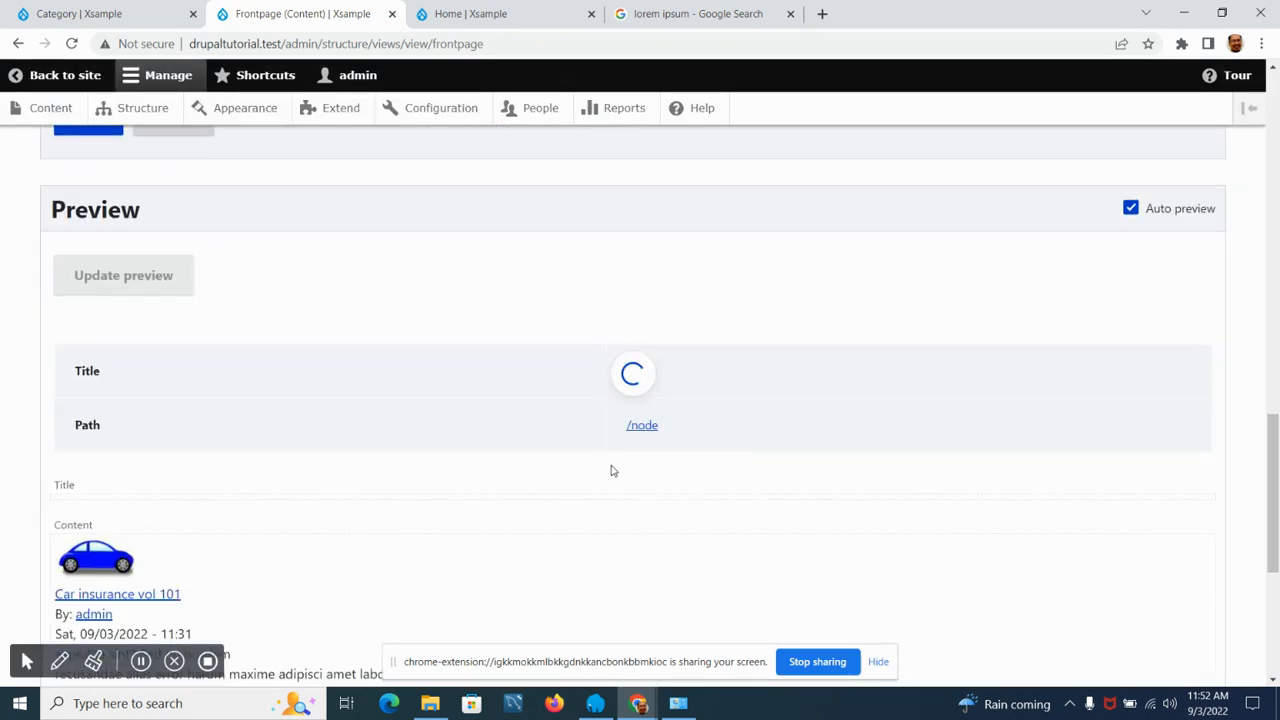
scroll(620, 475, "down", 15)
scroll(616, 467, "up", 15)
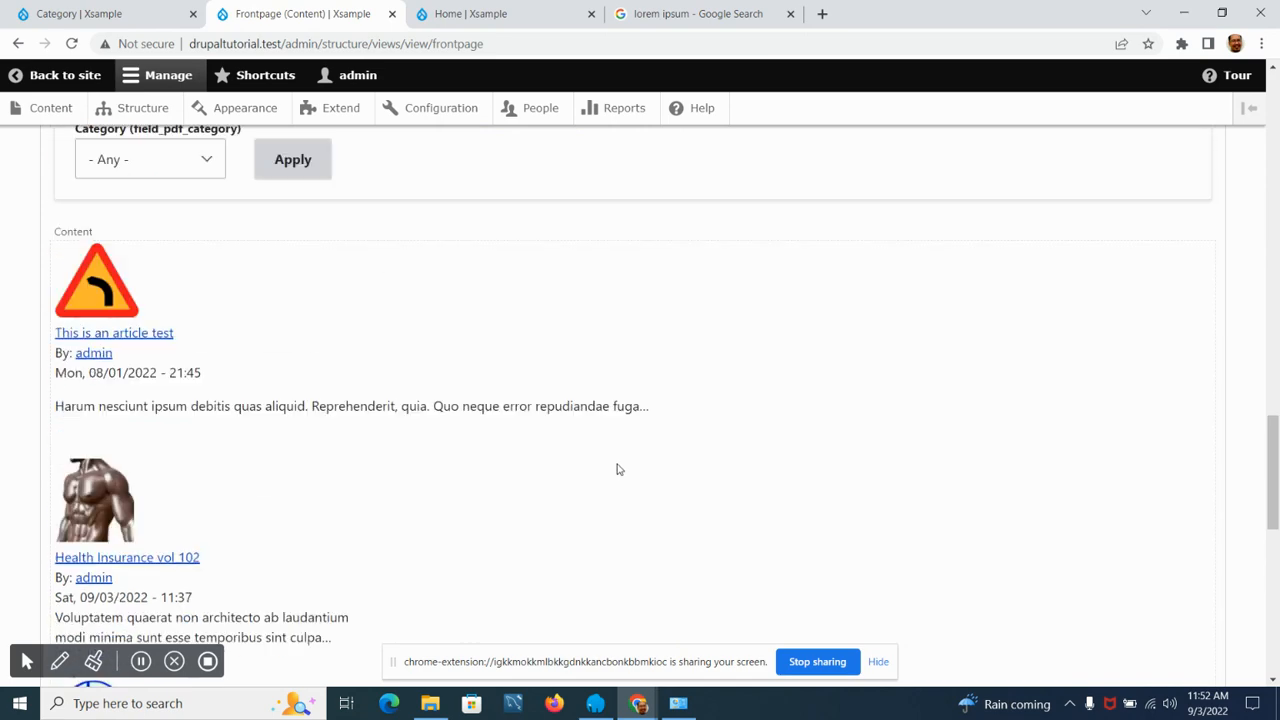
scroll(610, 462, "down", 3)
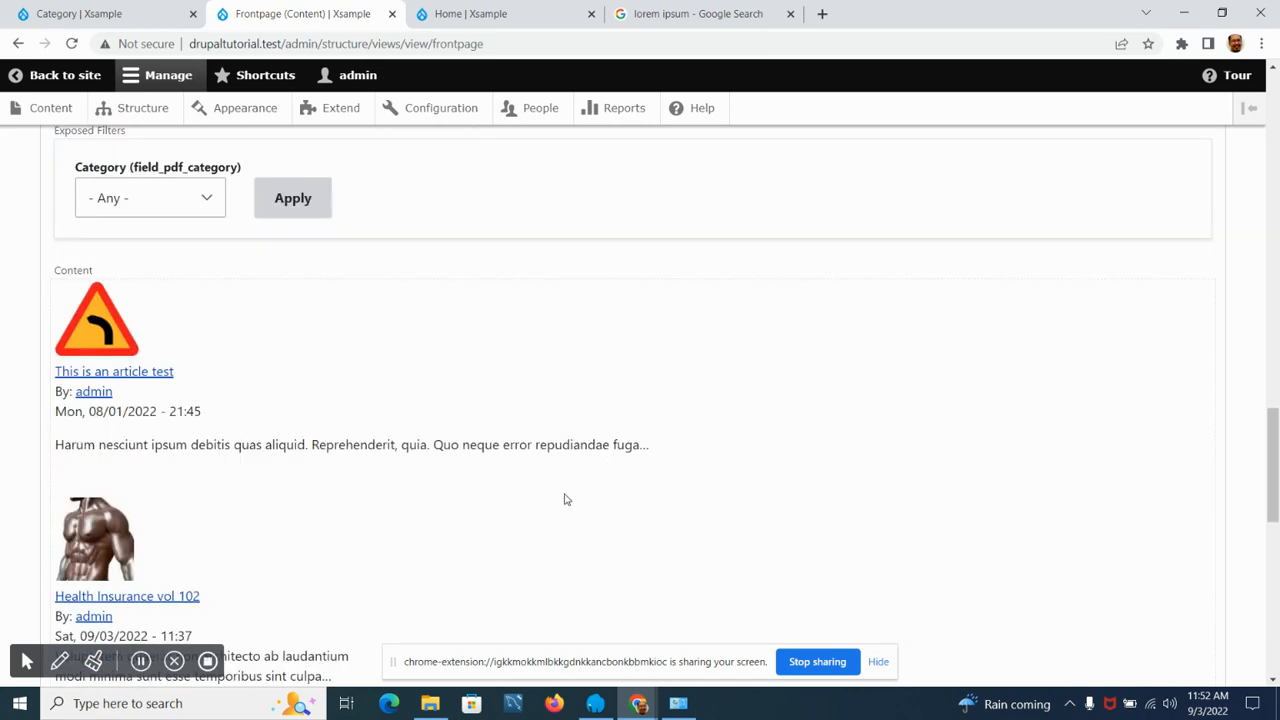
Review the exposed Category filter's settings, apply them to all displays and save the Frontpage view.
scroll(440, 514, "up", 10)
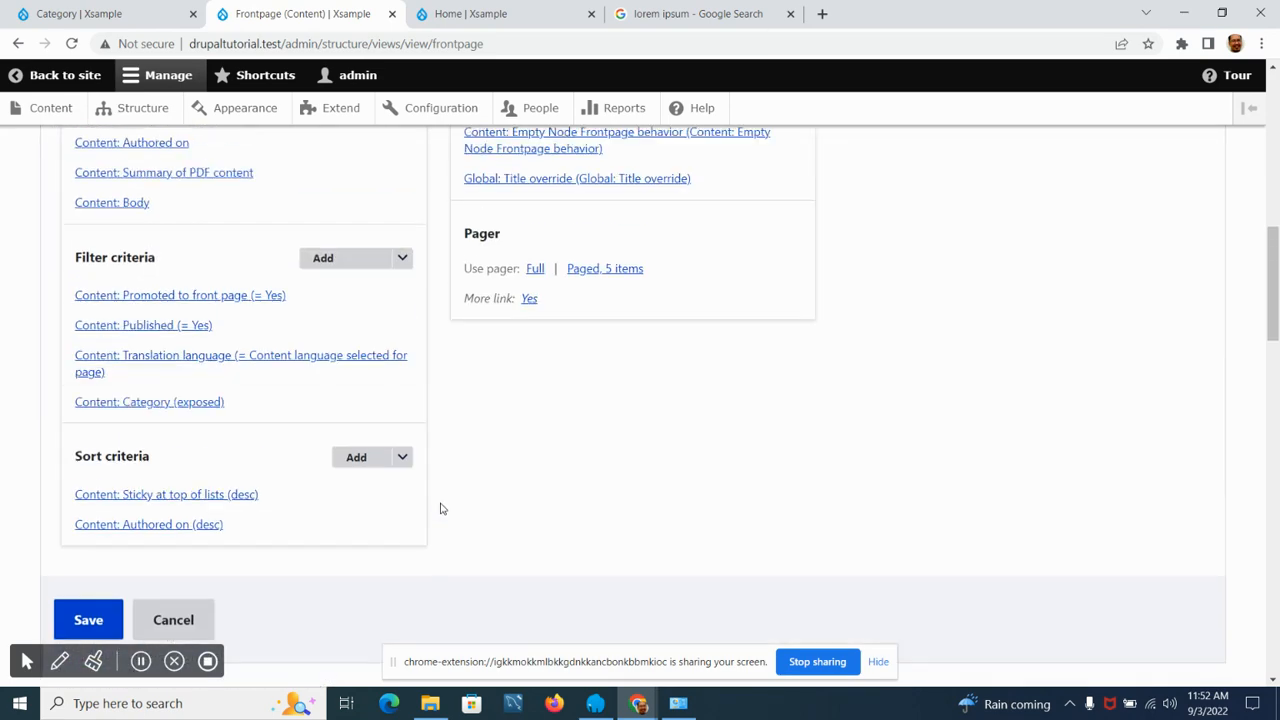
left_click(180, 405)
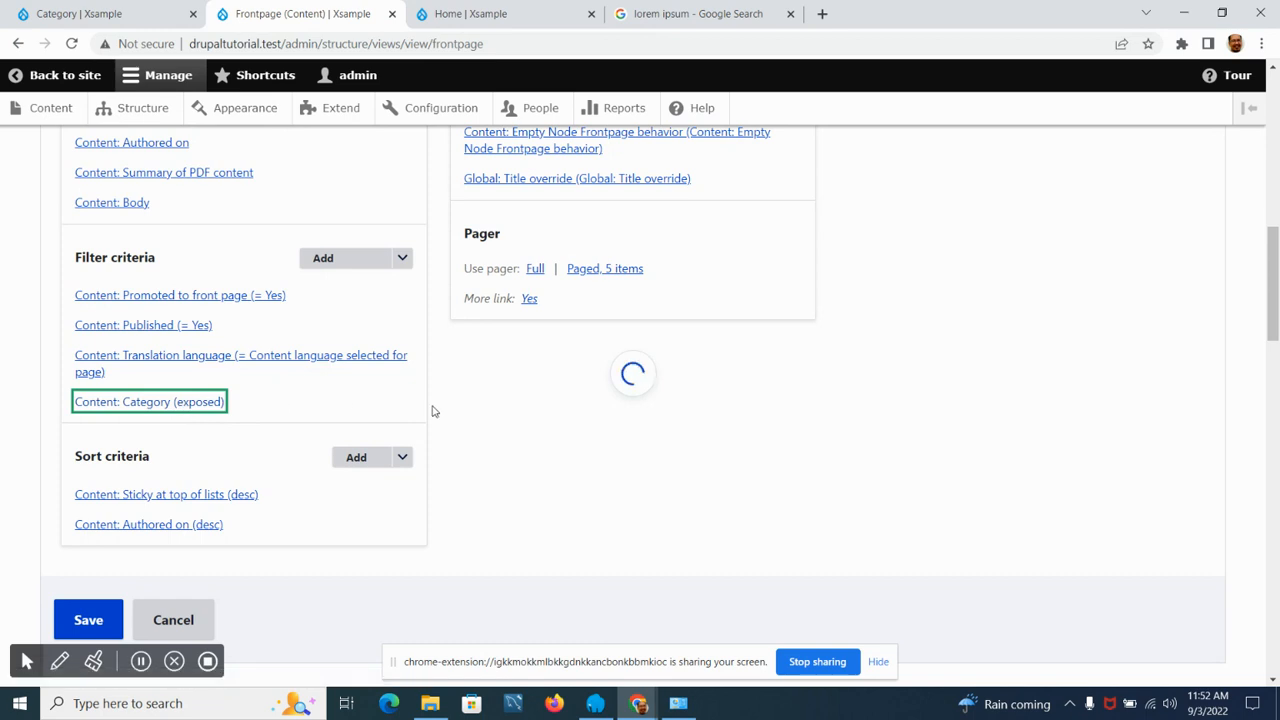
scroll(465, 407, "down", 2)
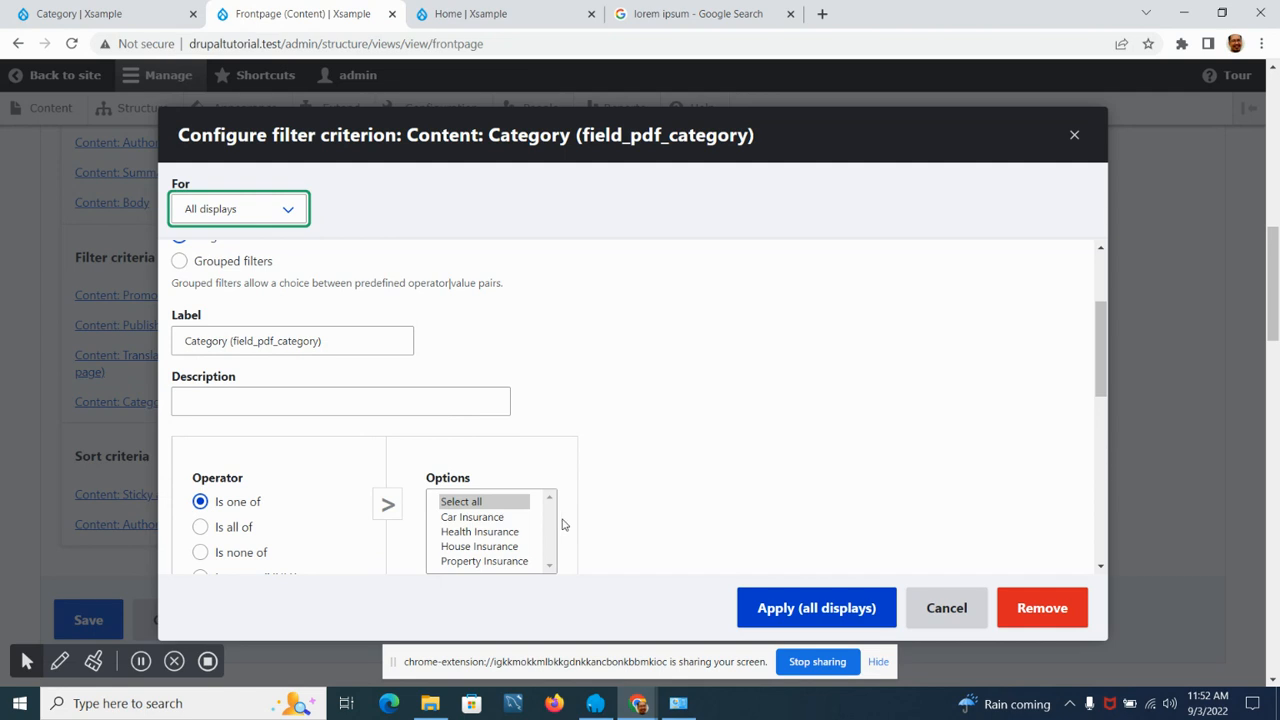
scroll(585, 382, "down", 4)
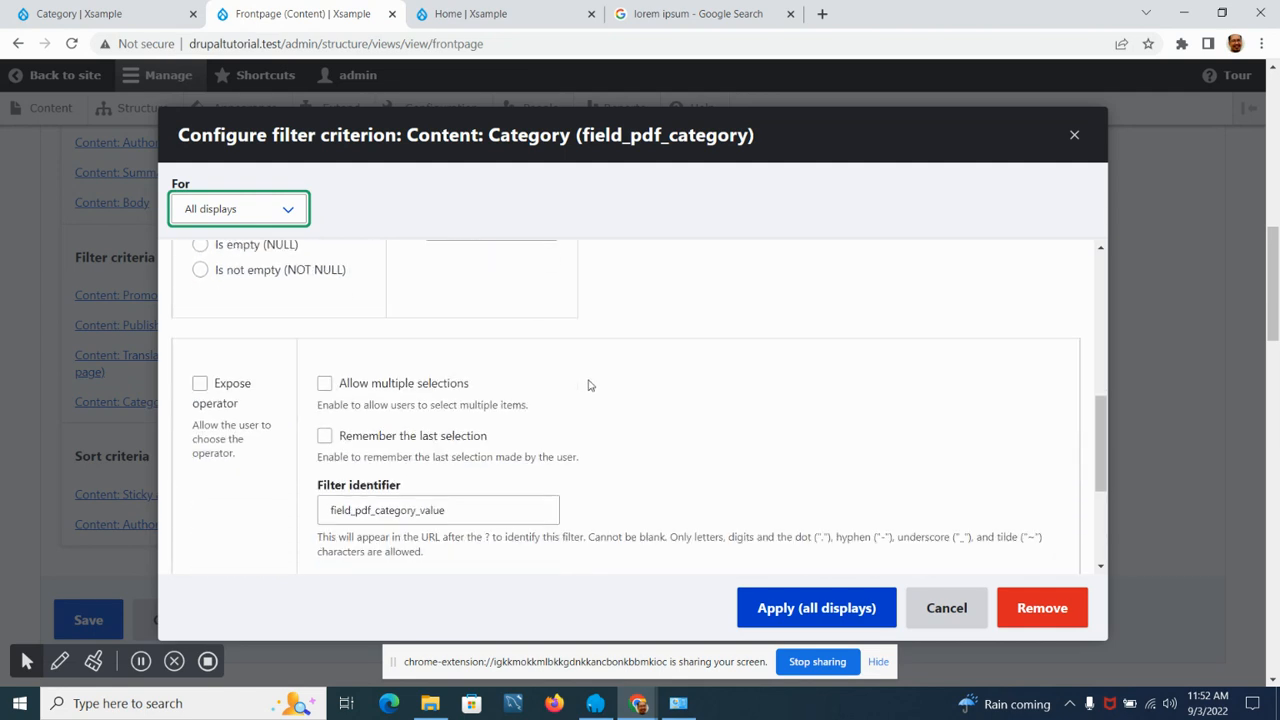
left_click(830, 620)
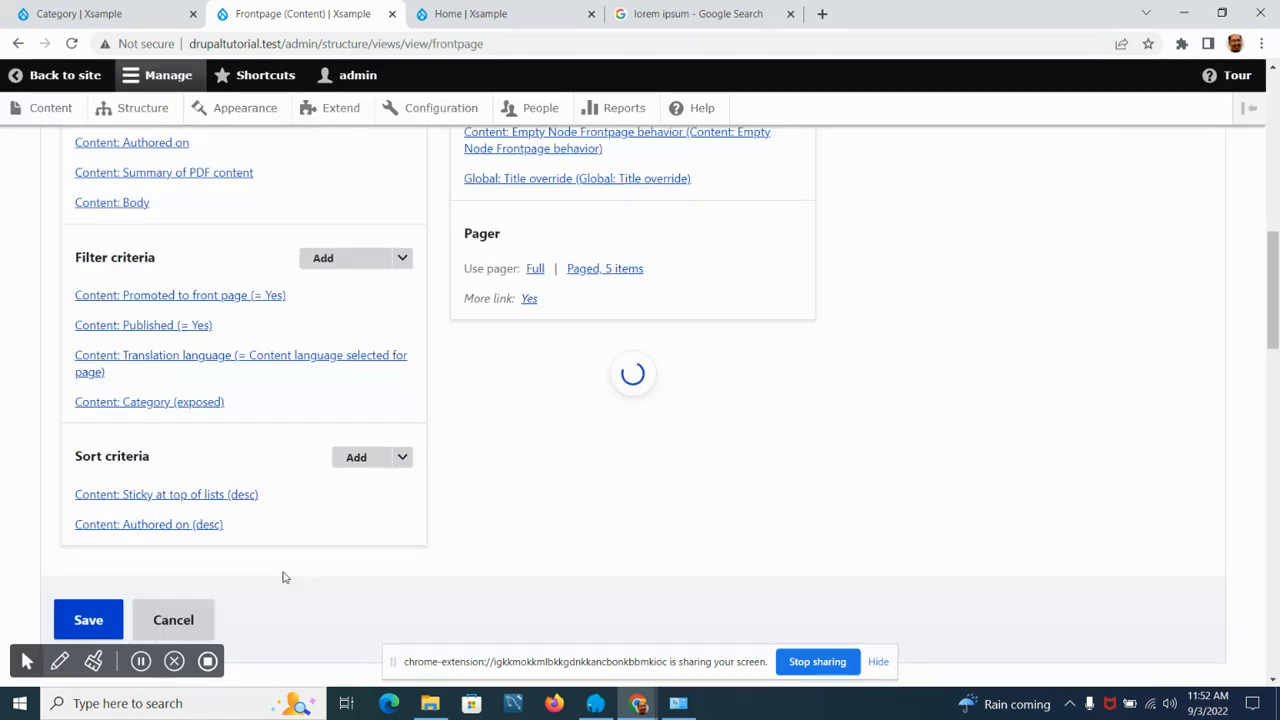
left_click(83, 628)
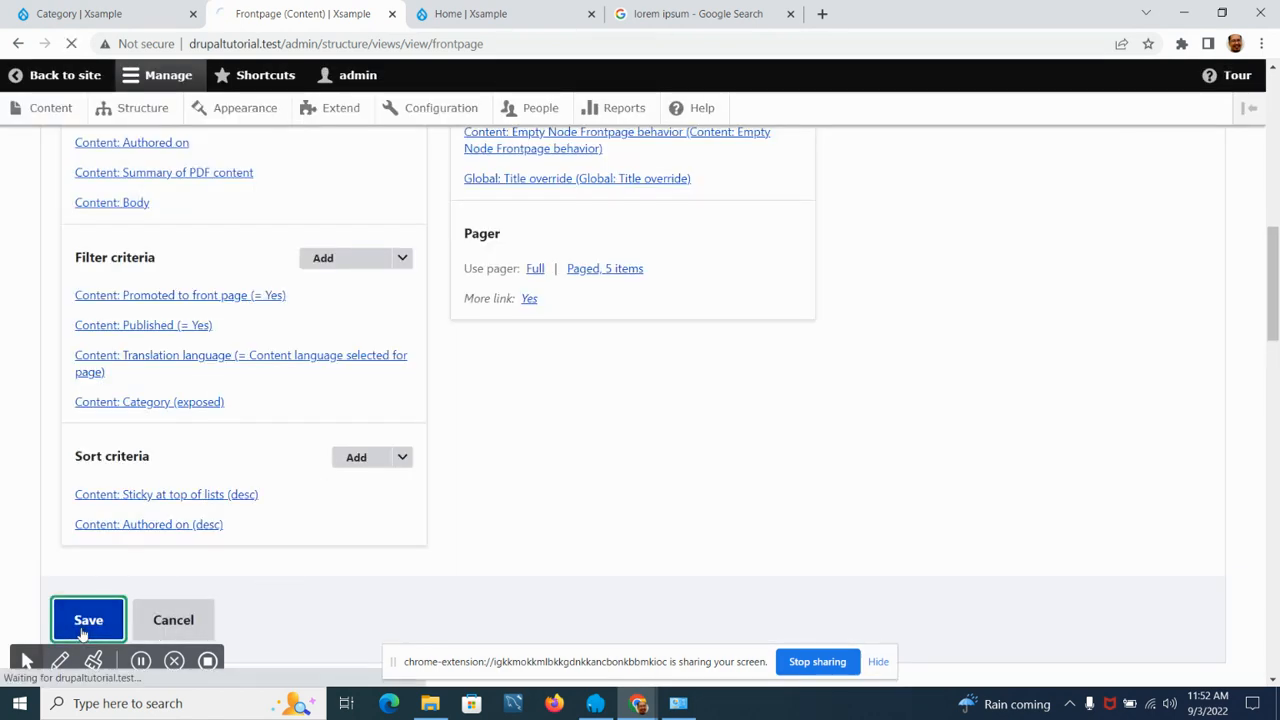
scroll(440, 500, "down", 3)
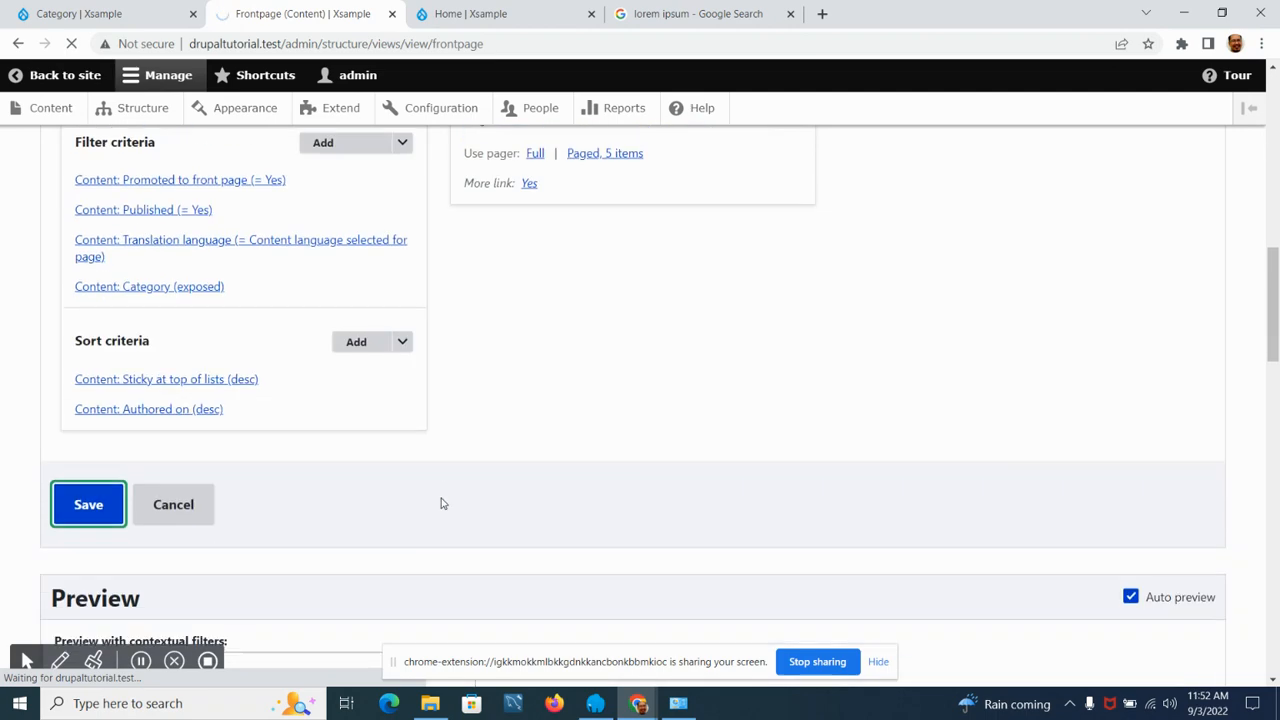
Remove the Promoted to front page filter criterion from the view and check the preview.
scroll(445, 498, "down", 5)
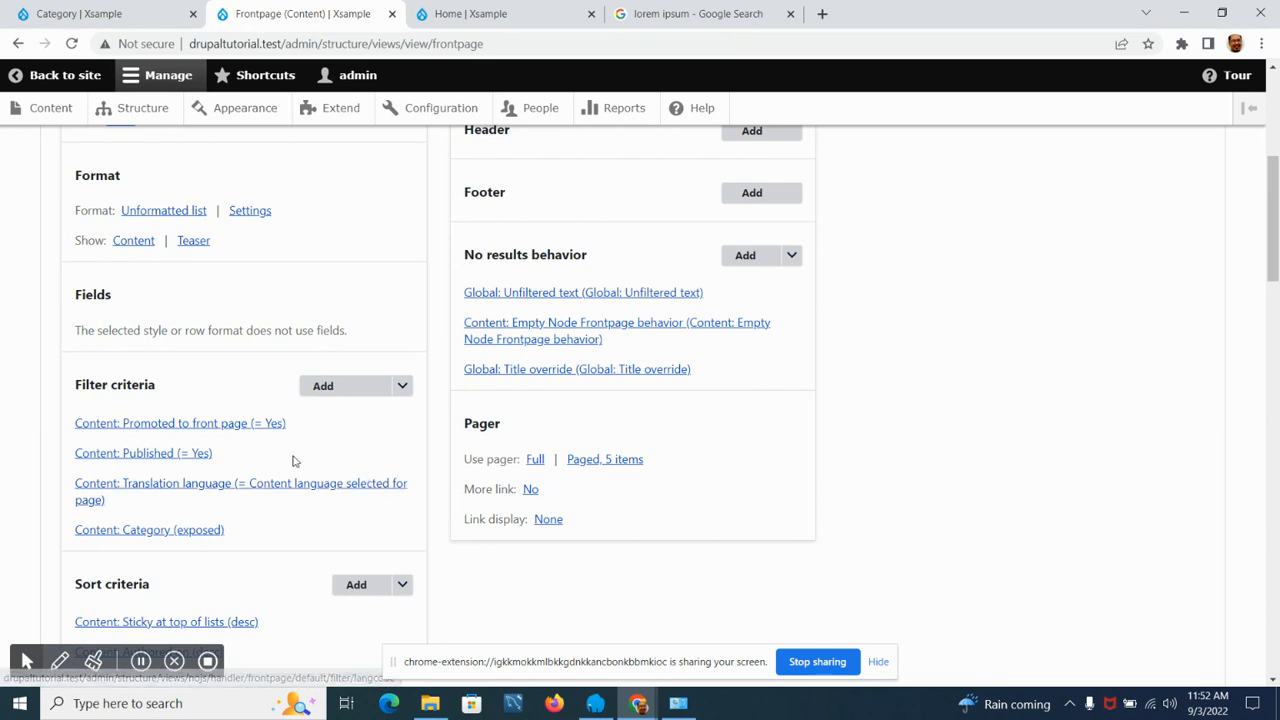
left_click(194, 428)
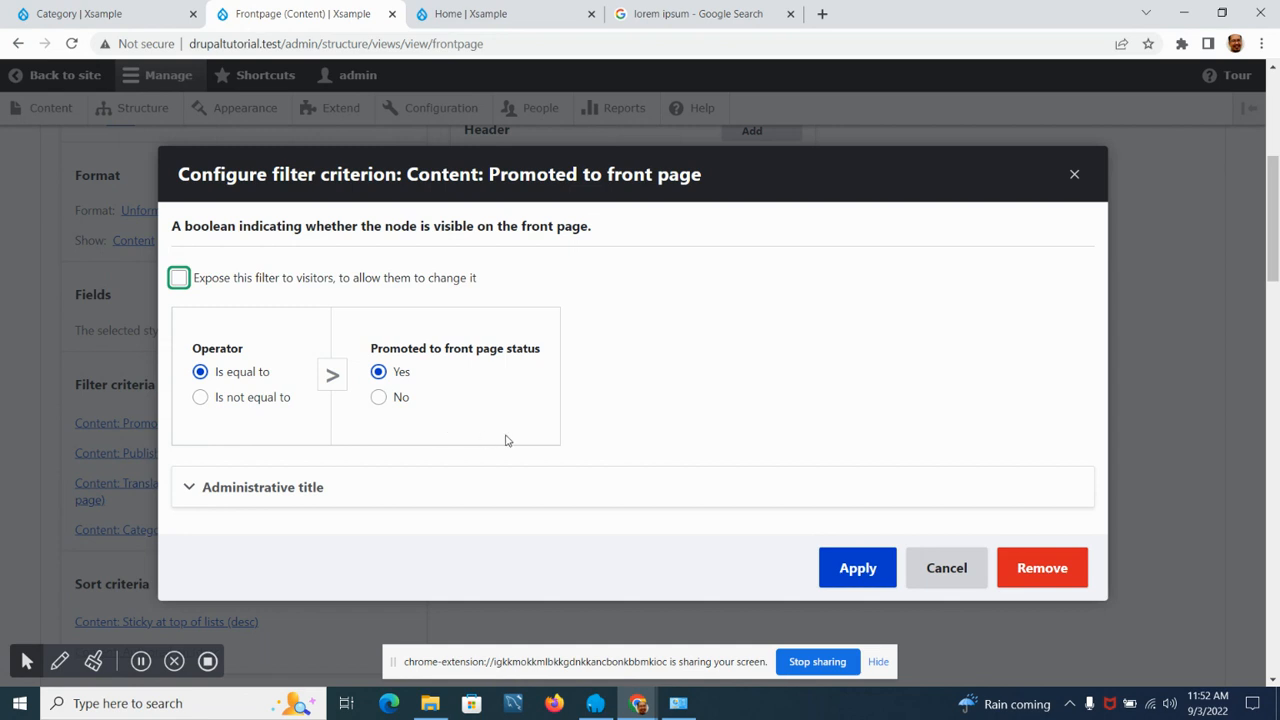
left_click(1060, 568)
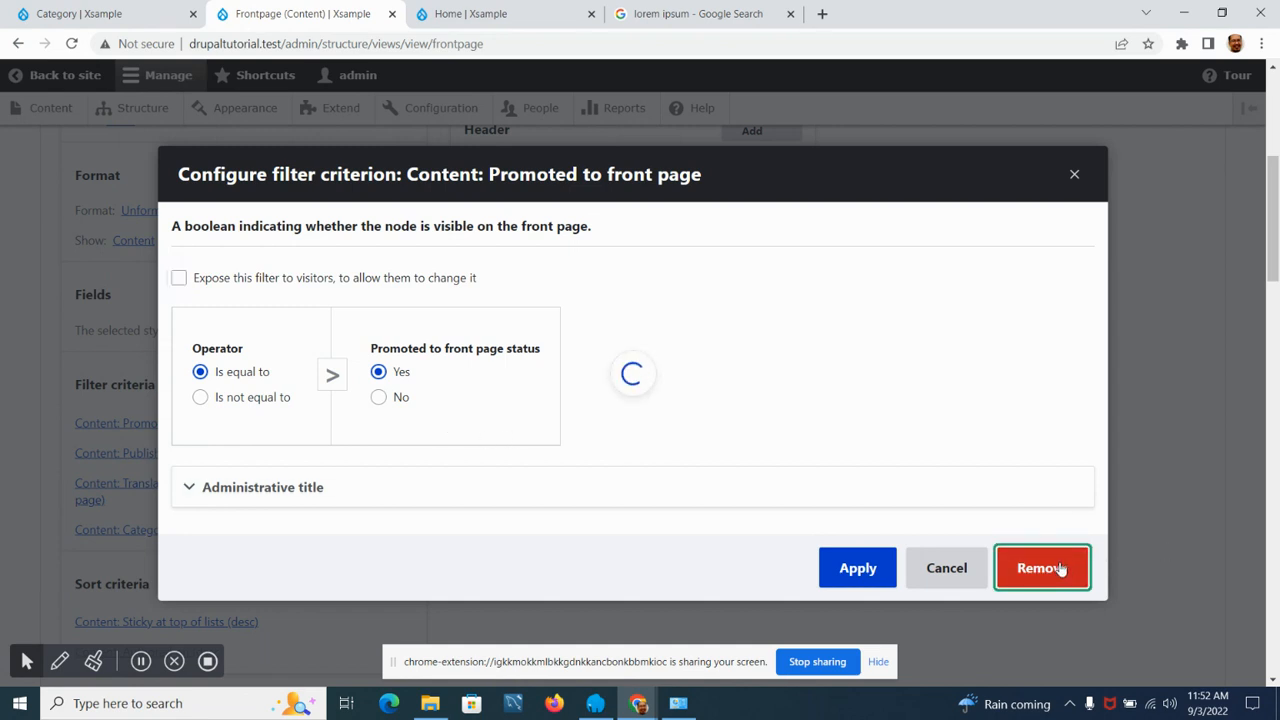
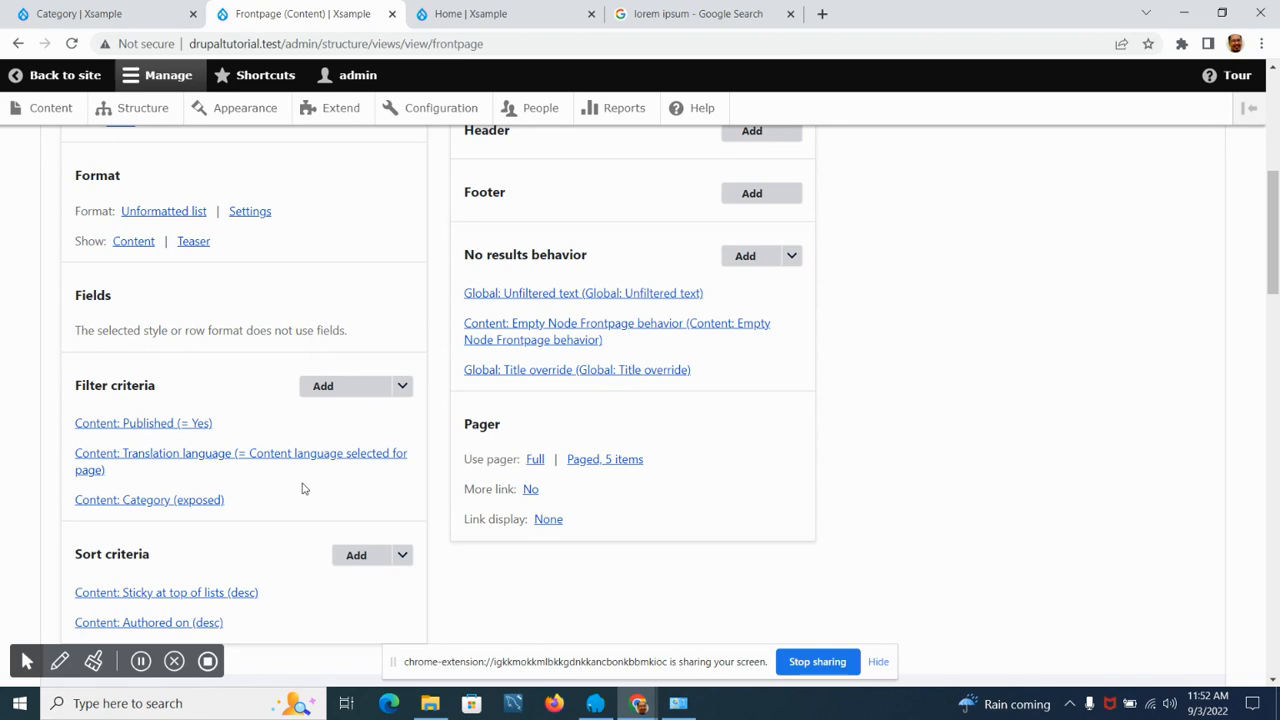
scroll(304, 488, "down", 10)
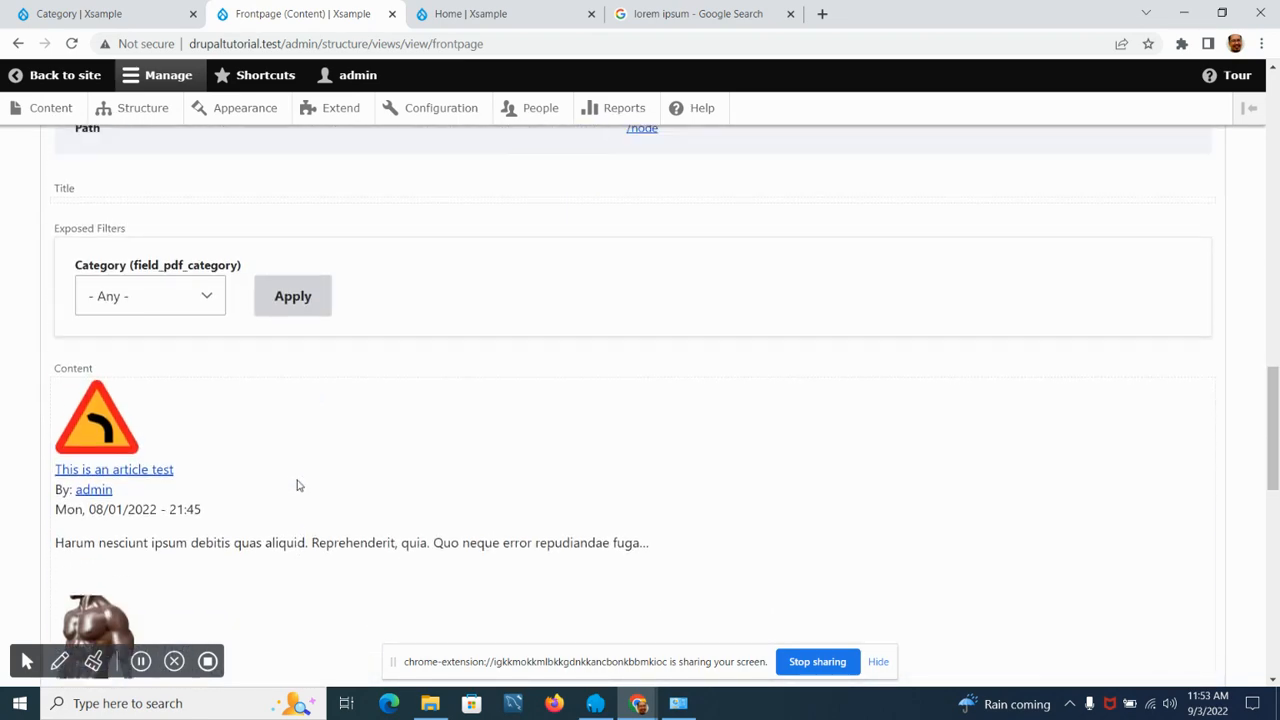
Remove the Published filter criterion from the view and check the preview.
scroll(294, 484, "up", 10)
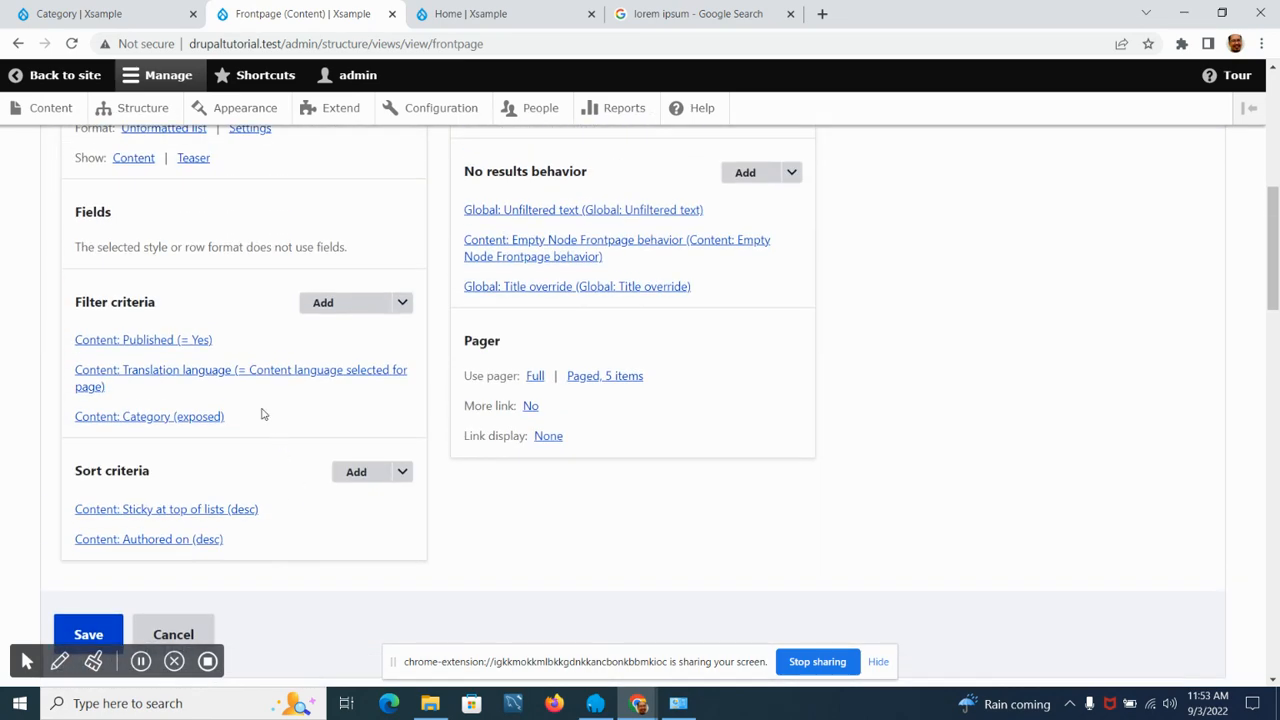
left_click(163, 340)
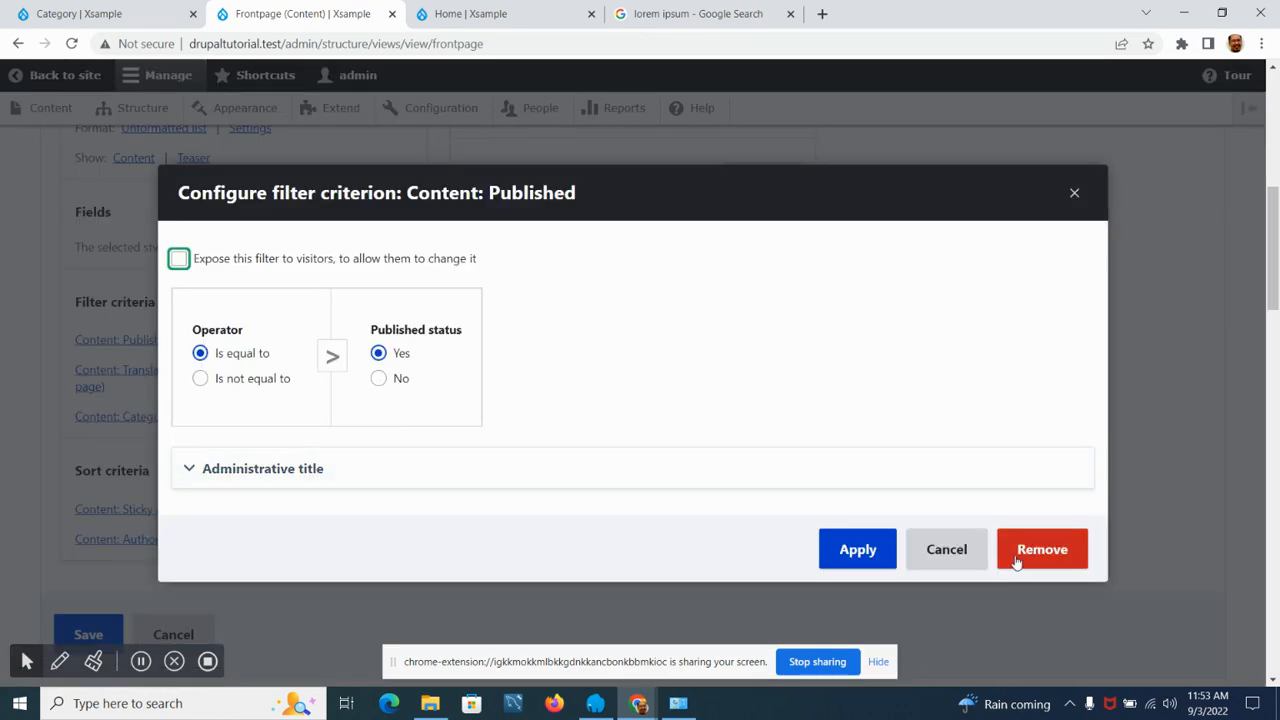
left_click(1038, 553)
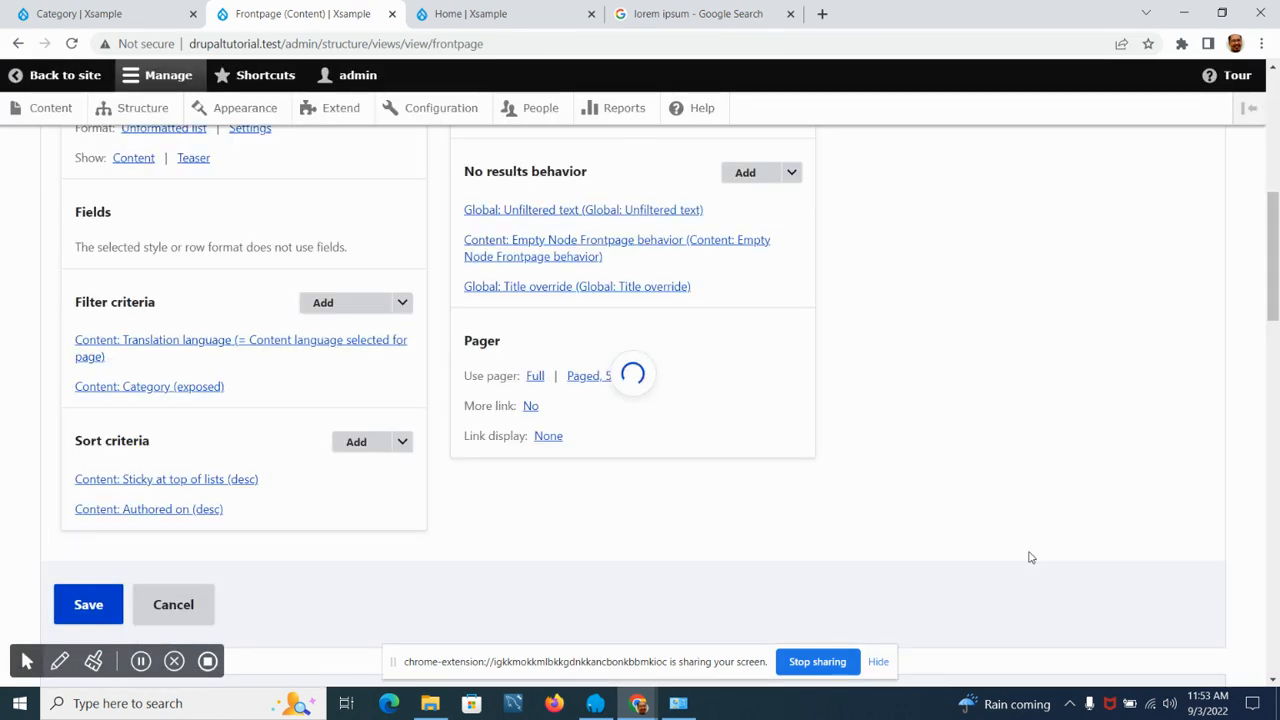
scroll(451, 563, "down", 12)
scroll(453, 563, "down", 3)
scroll(455, 563, "up", 15)
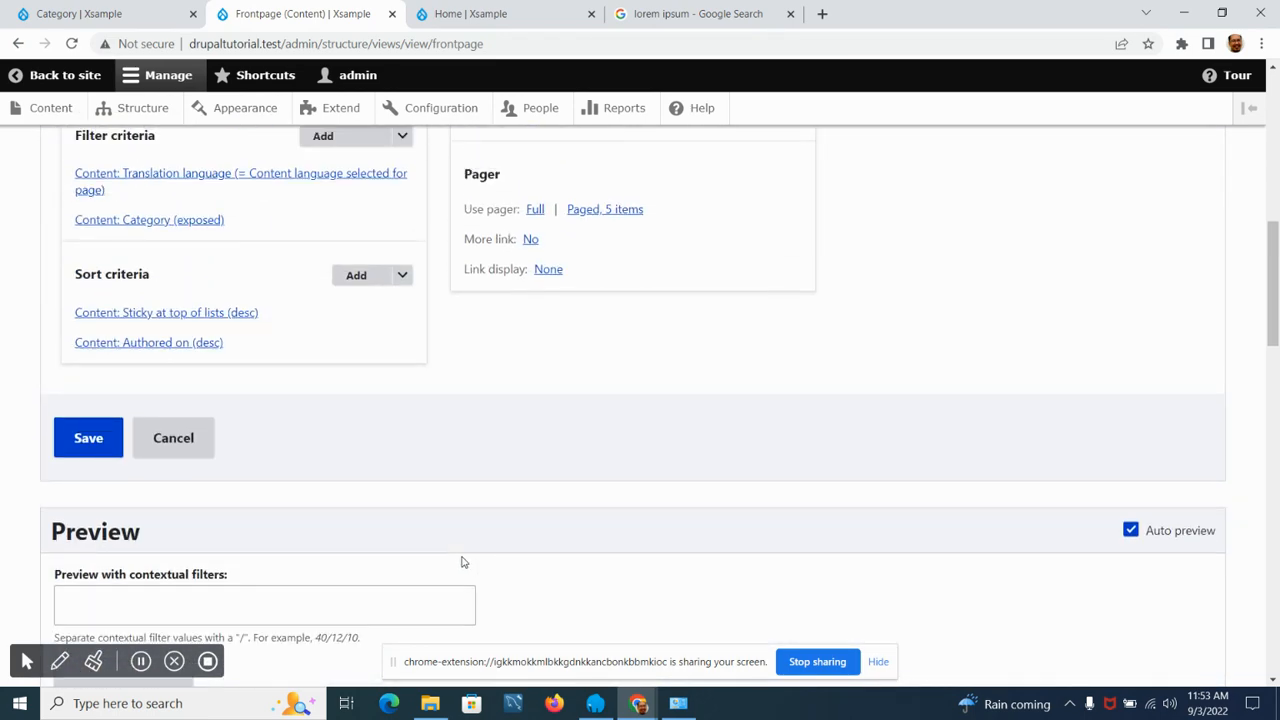
Switch the Category filter criterion's exposed type to Grouped filters and bring up its table of groupings.
scroll(466, 560, "up", 2)
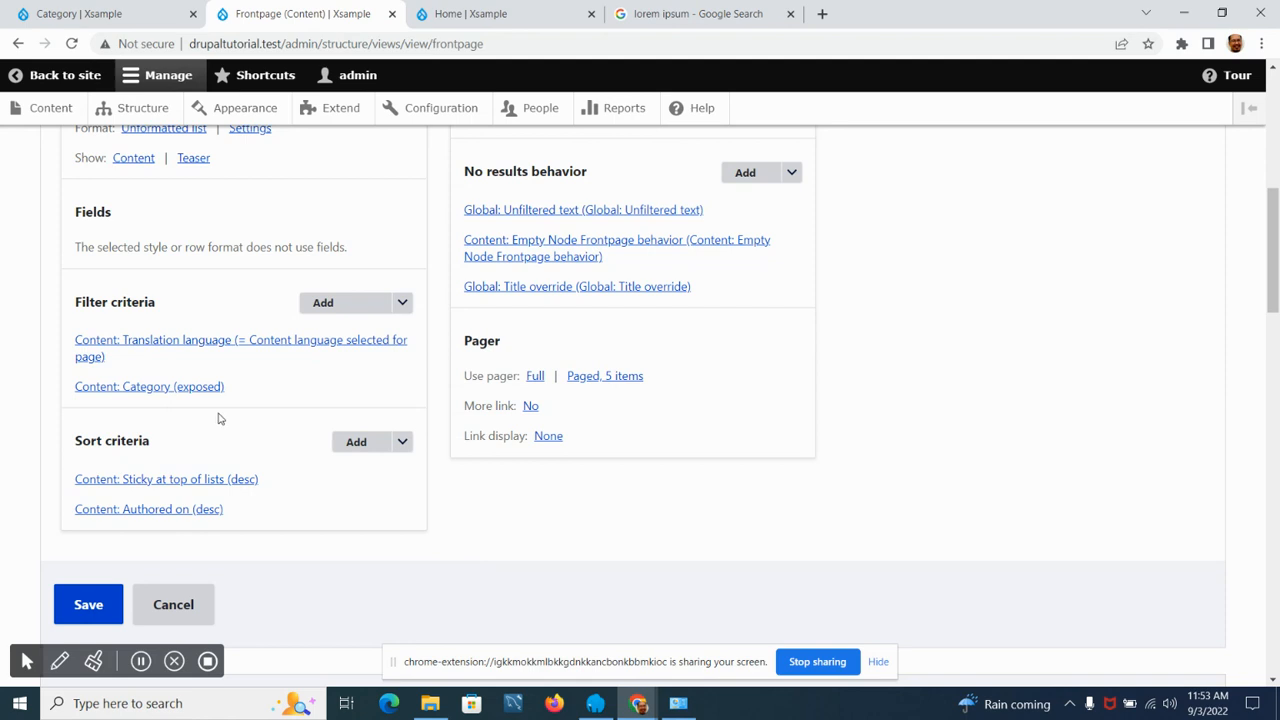
left_click(166, 390)
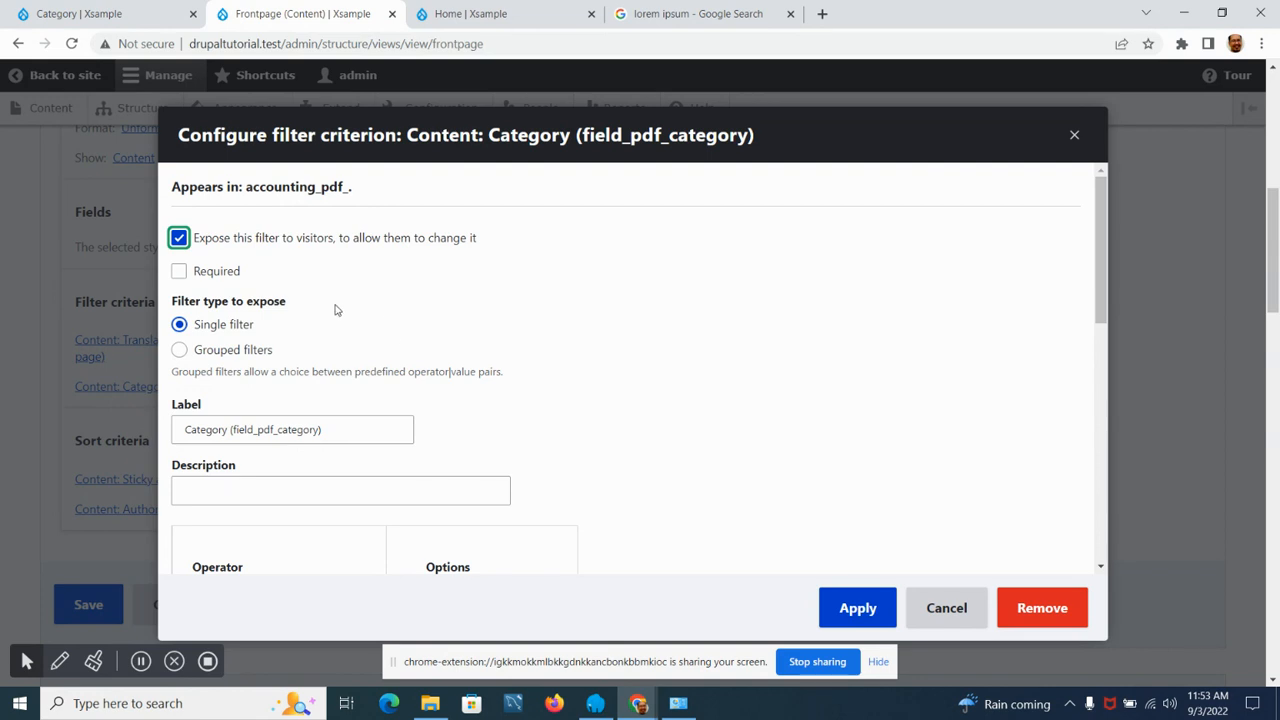
scroll(336, 310, "down", 1)
left_click(238, 268)
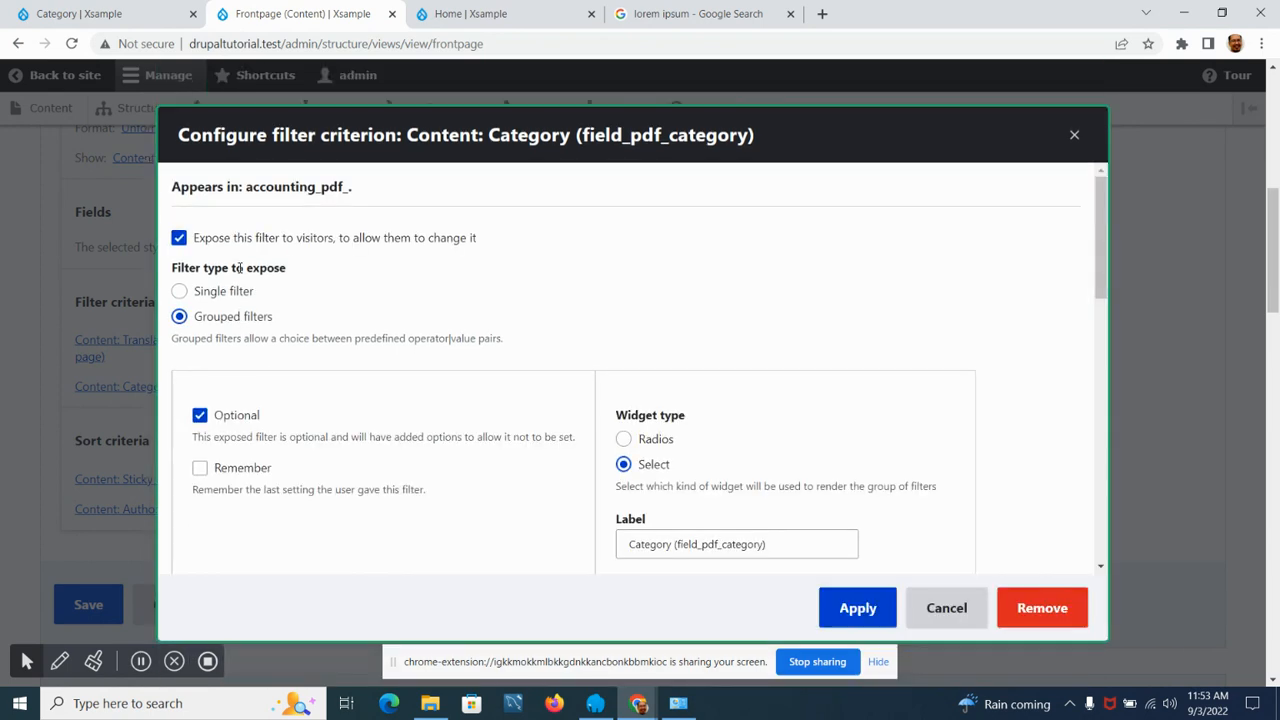
scroll(483, 317, "down", 2)
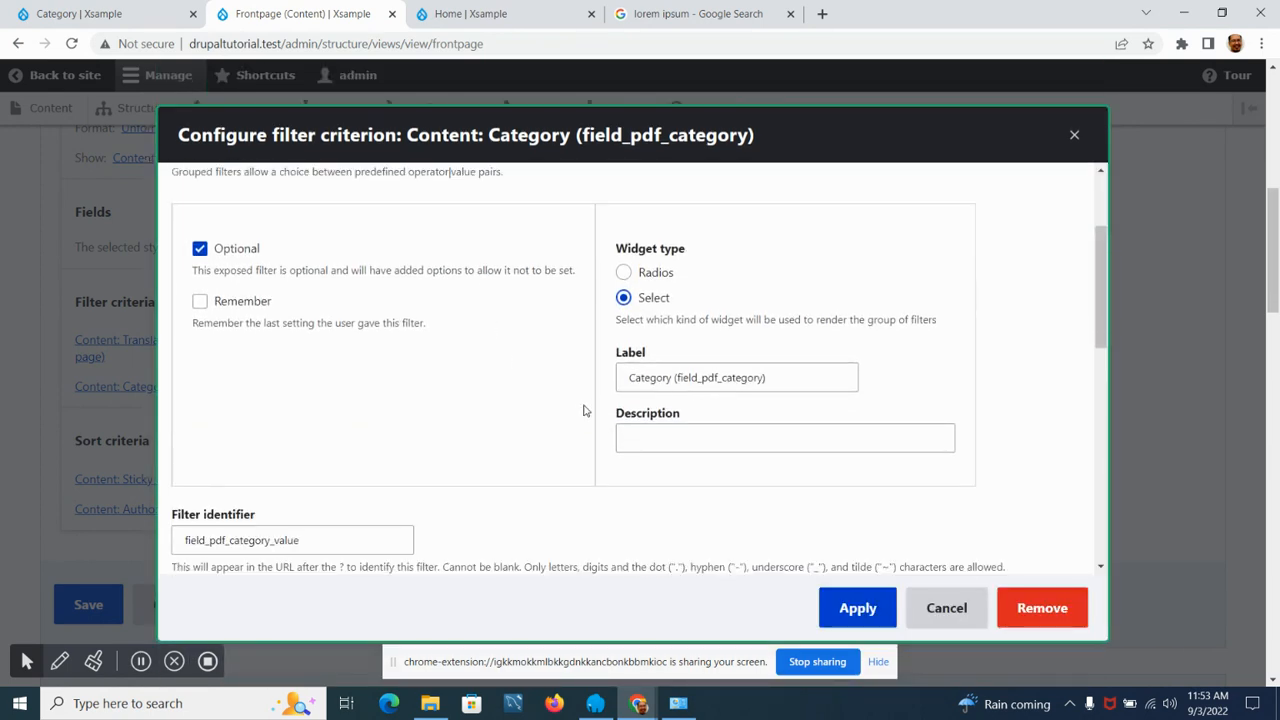
scroll(500, 414, "down", 3)
scroll(500, 416, "down", 3)
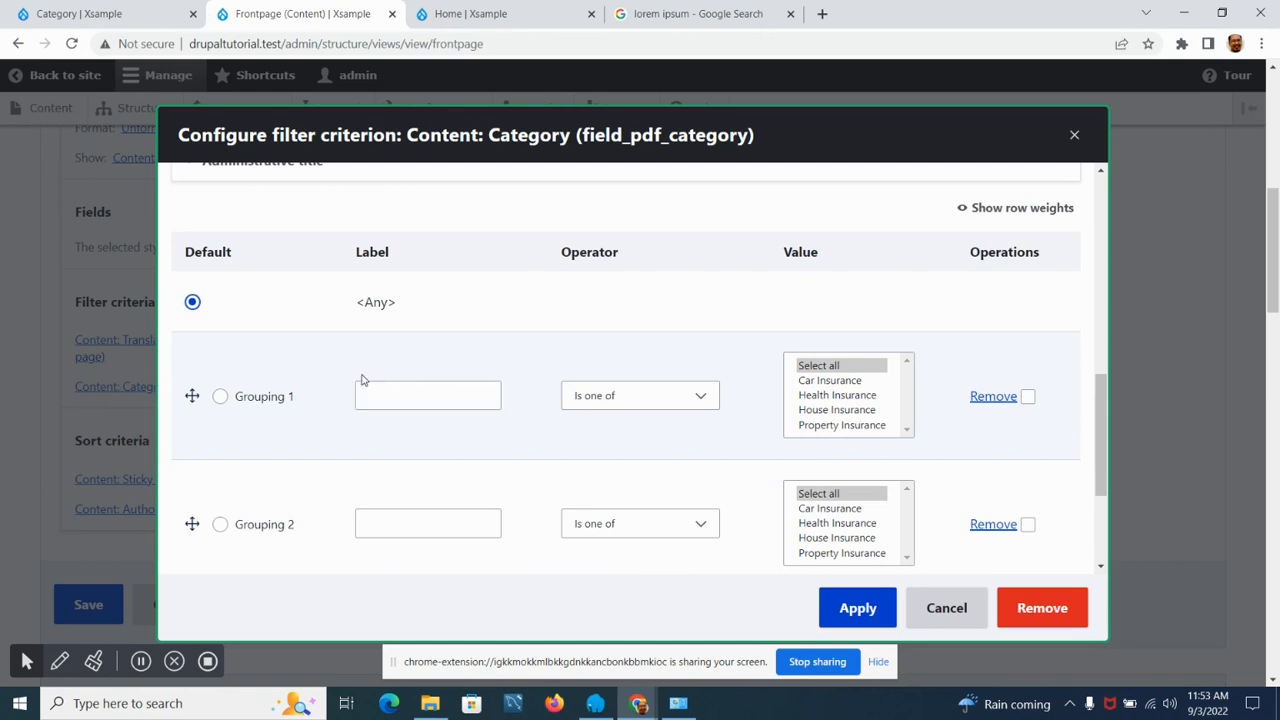
Make Grouping 1 the default choice of the grouped Category filter and set its value to Car Insurance.
left_click(192, 396)
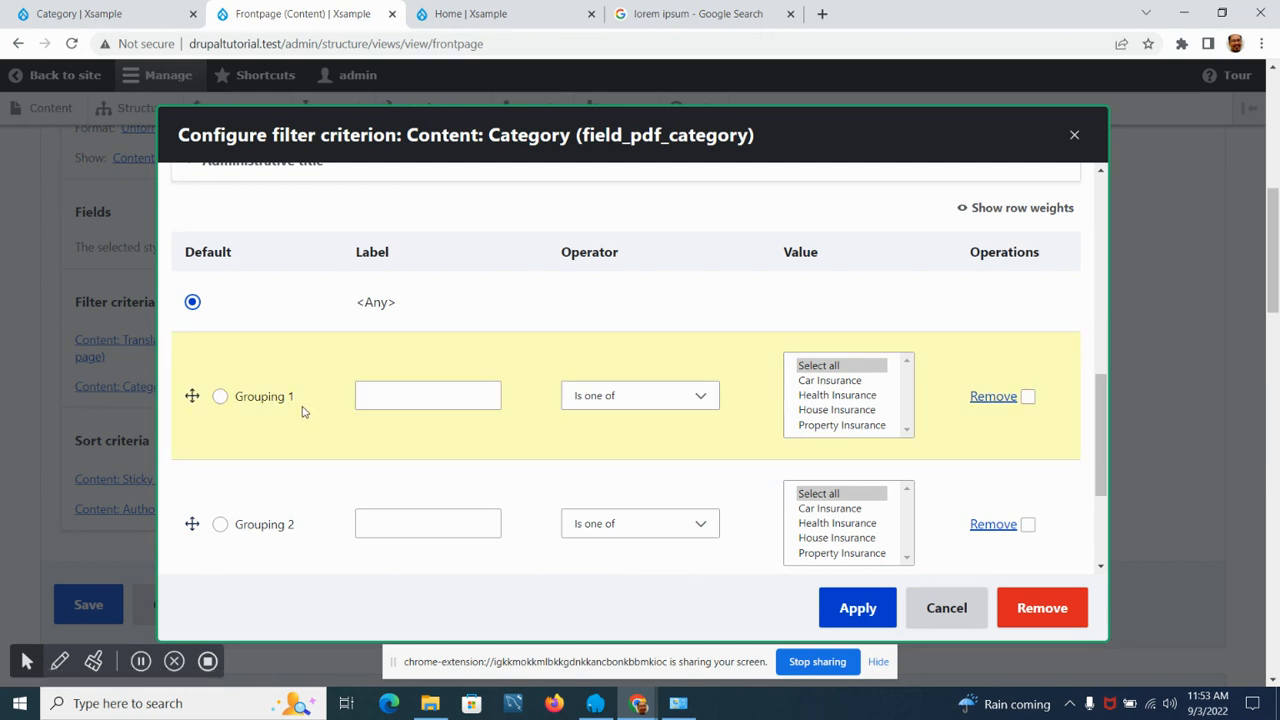
left_click(220, 396)
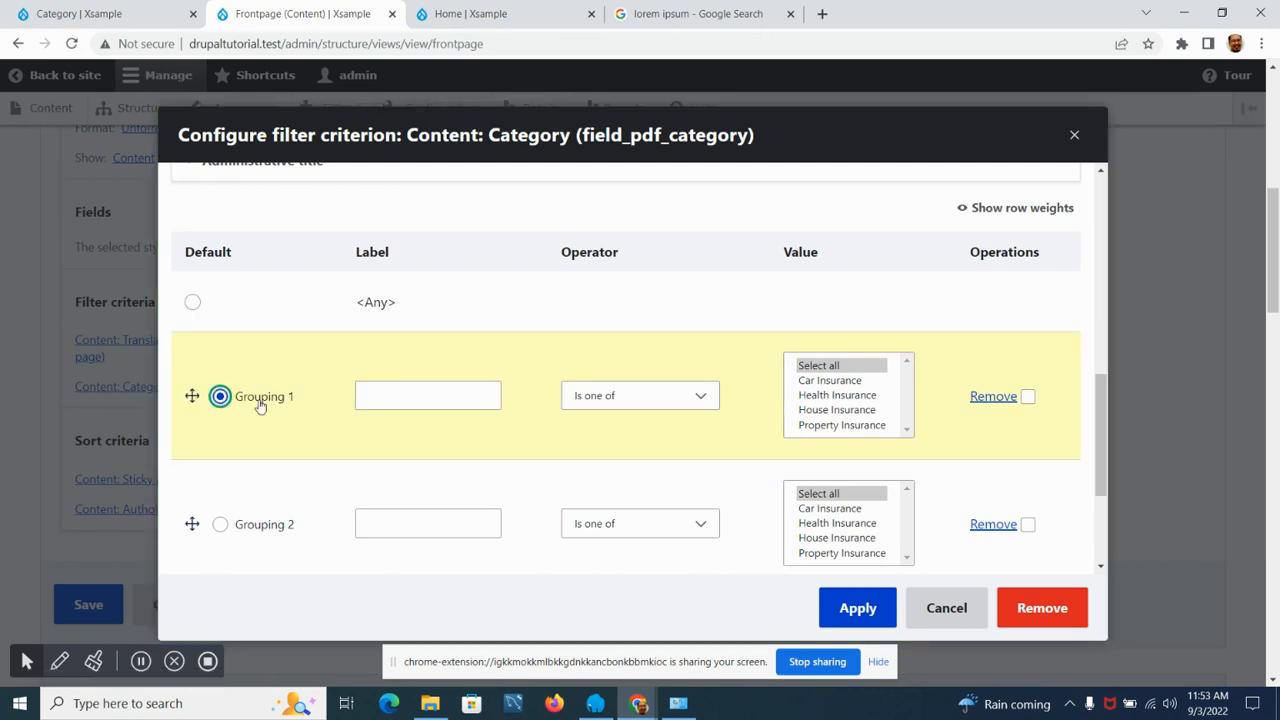
left_click(840, 381)
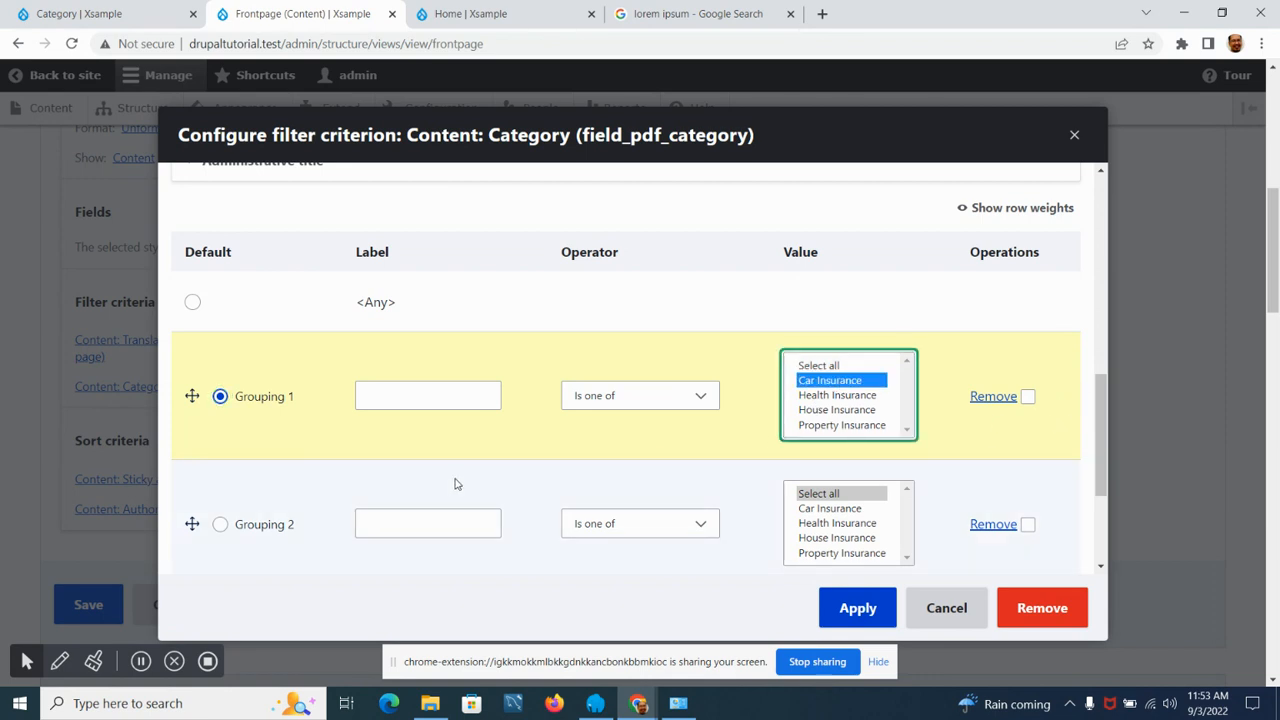
Try to apply the grouped filter with Grouping 1 as default and Health Insurance as its value.
scroll(454, 483, "down", 1)
left_click(220, 441)
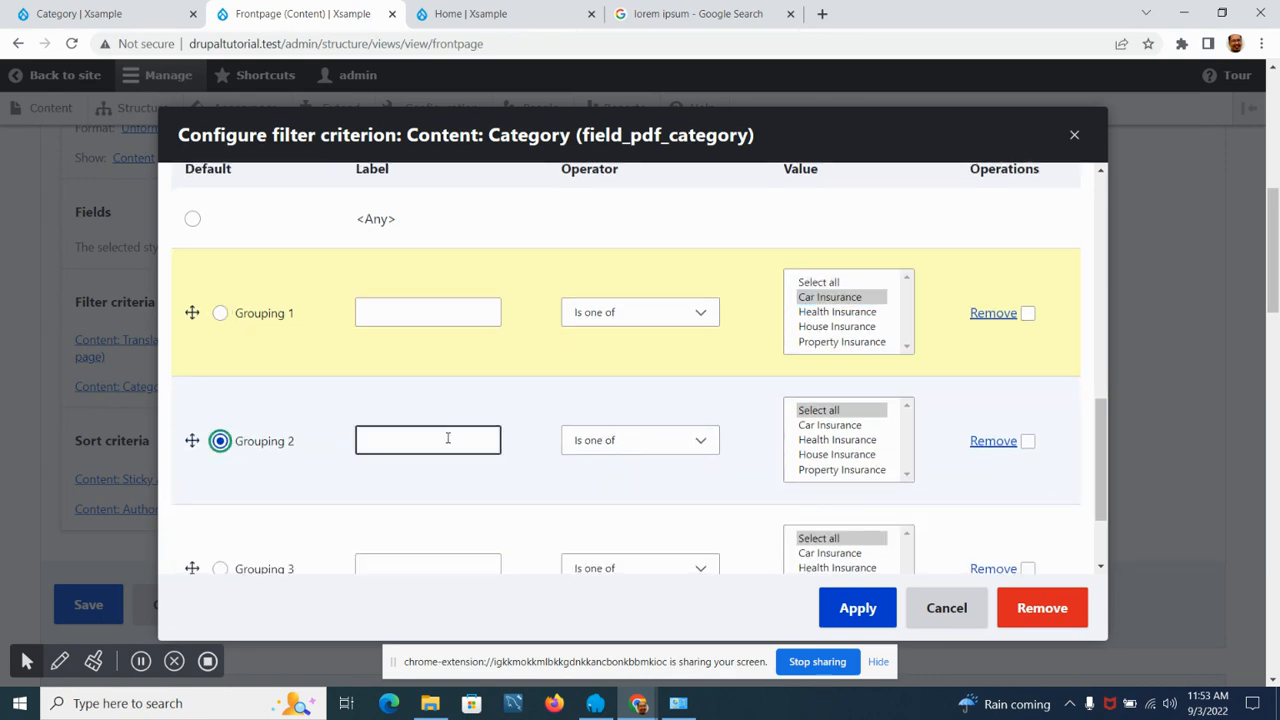
left_click(221, 328)
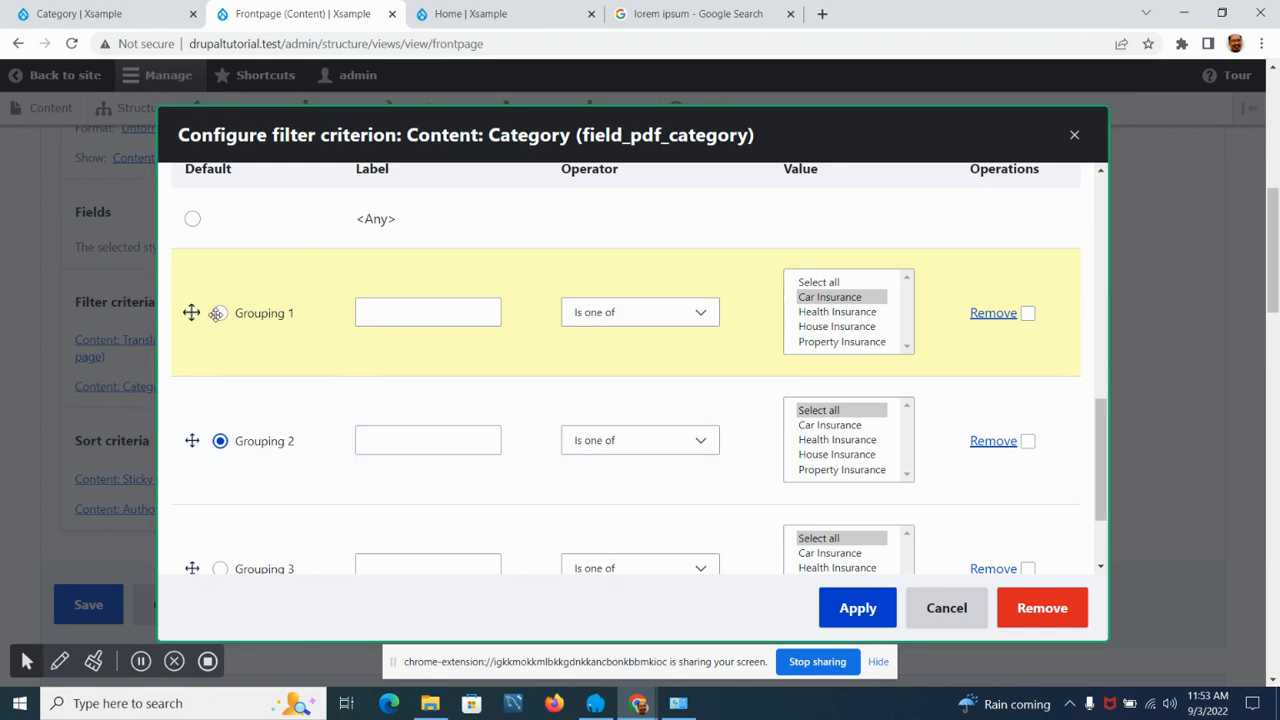
left_click(220, 313)
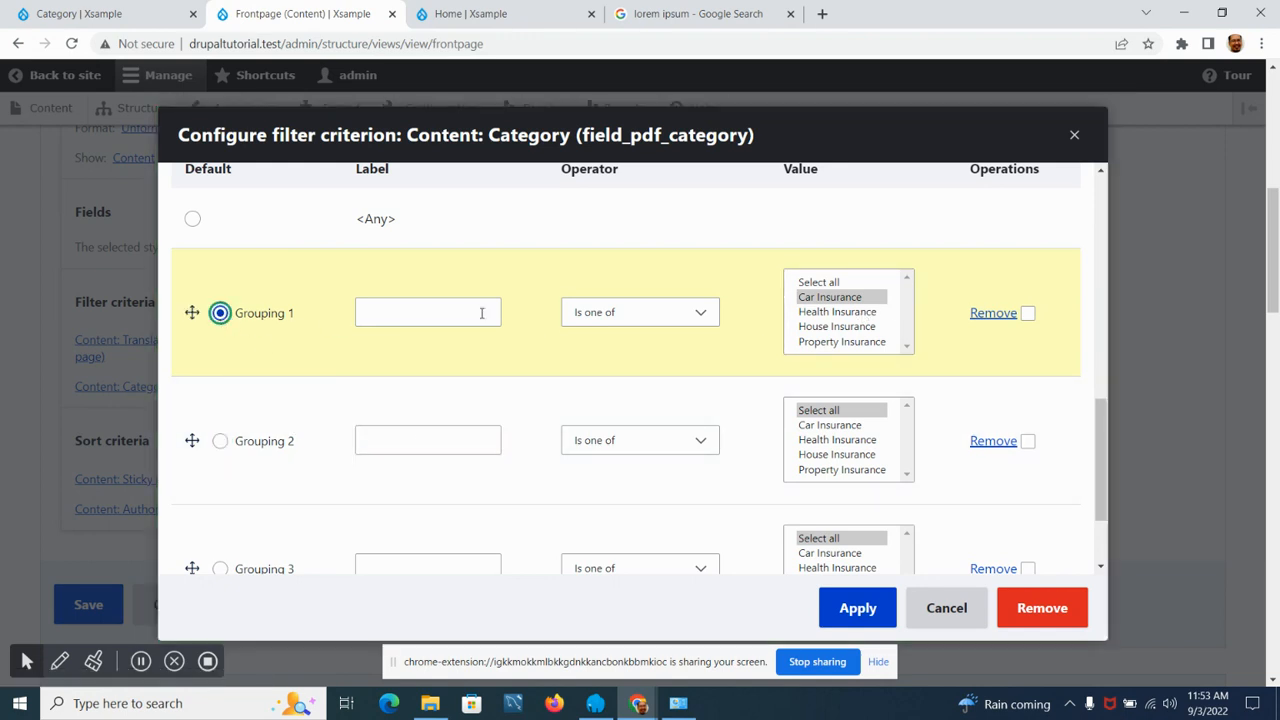
left_click(855, 314)
left_click(868, 618)
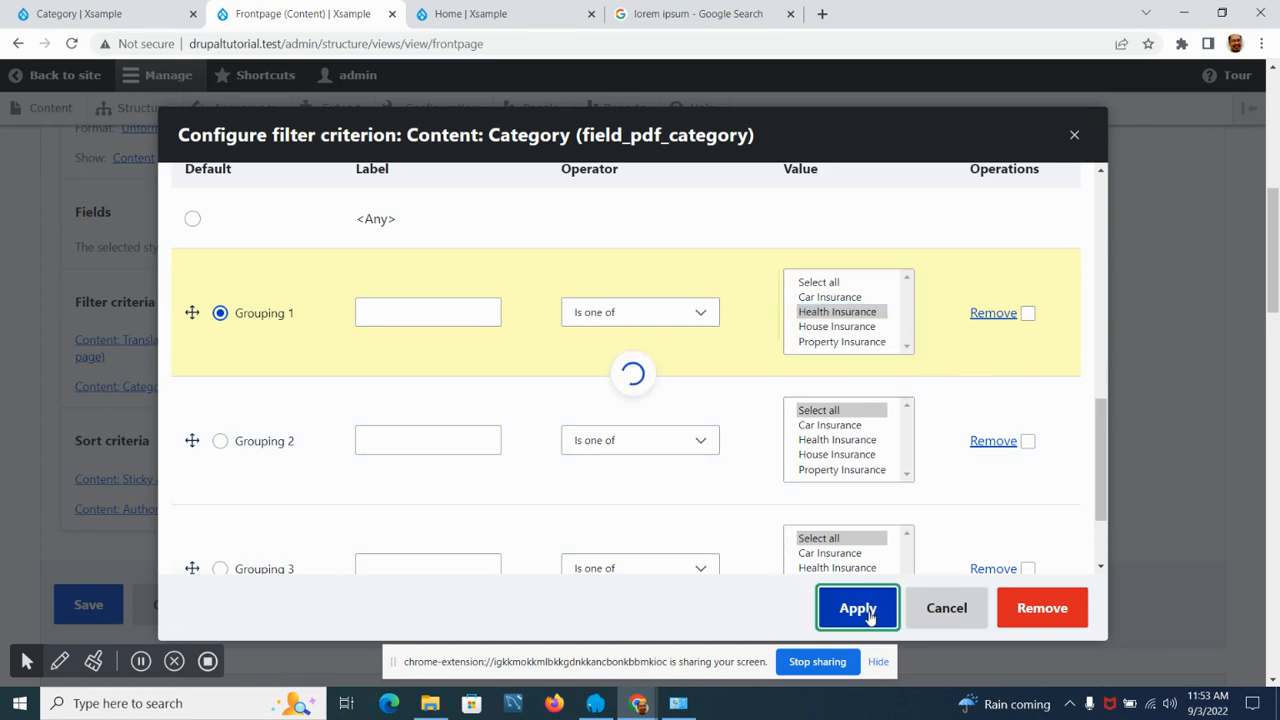
Label Grouping 1 "car Insurance", set its value to Car Insurance and try to apply the filter settings.
scroll(455, 338, "down", 5)
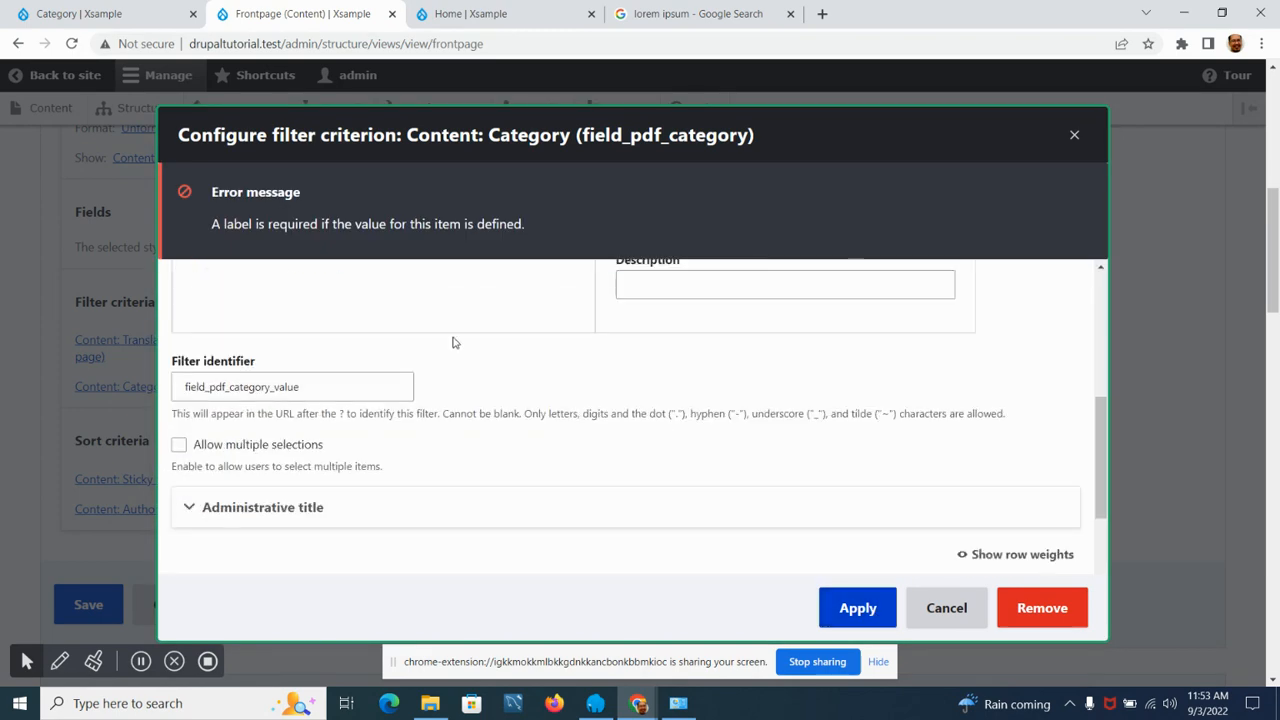
scroll(462, 352, "down", 5)
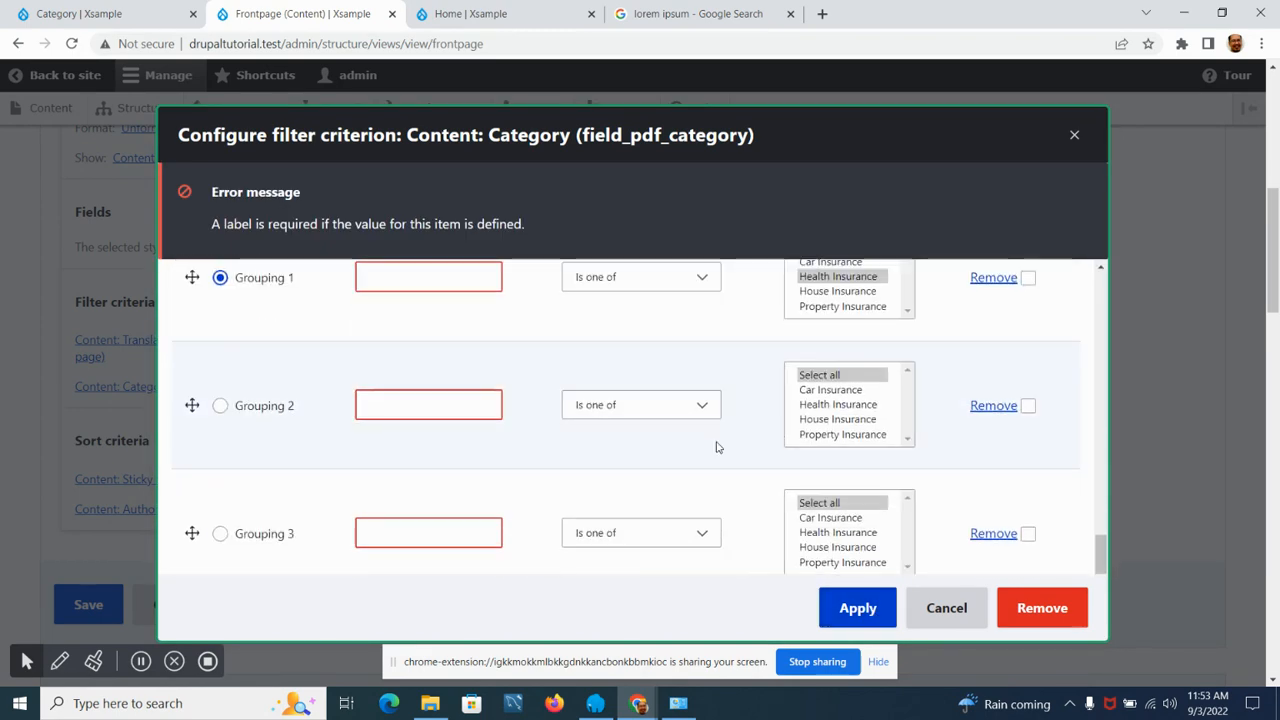
scroll(659, 449, "up", 1)
left_click(468, 347)
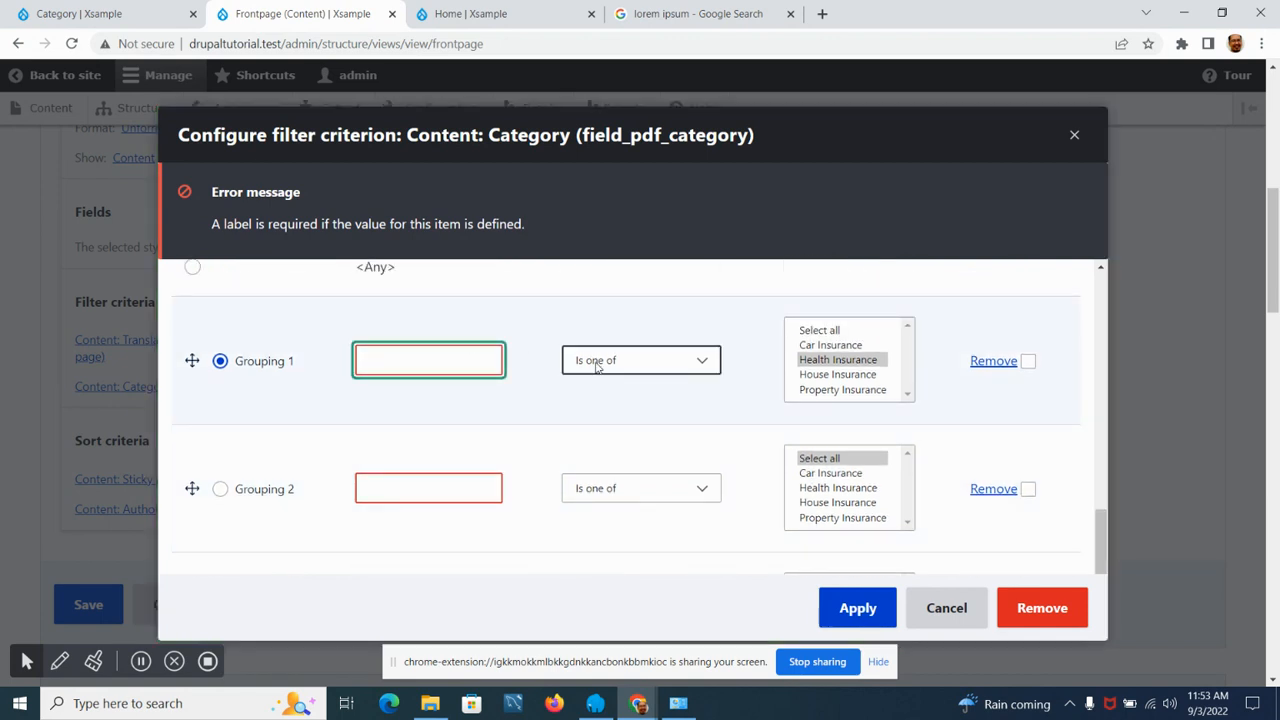
type("car Insurance")
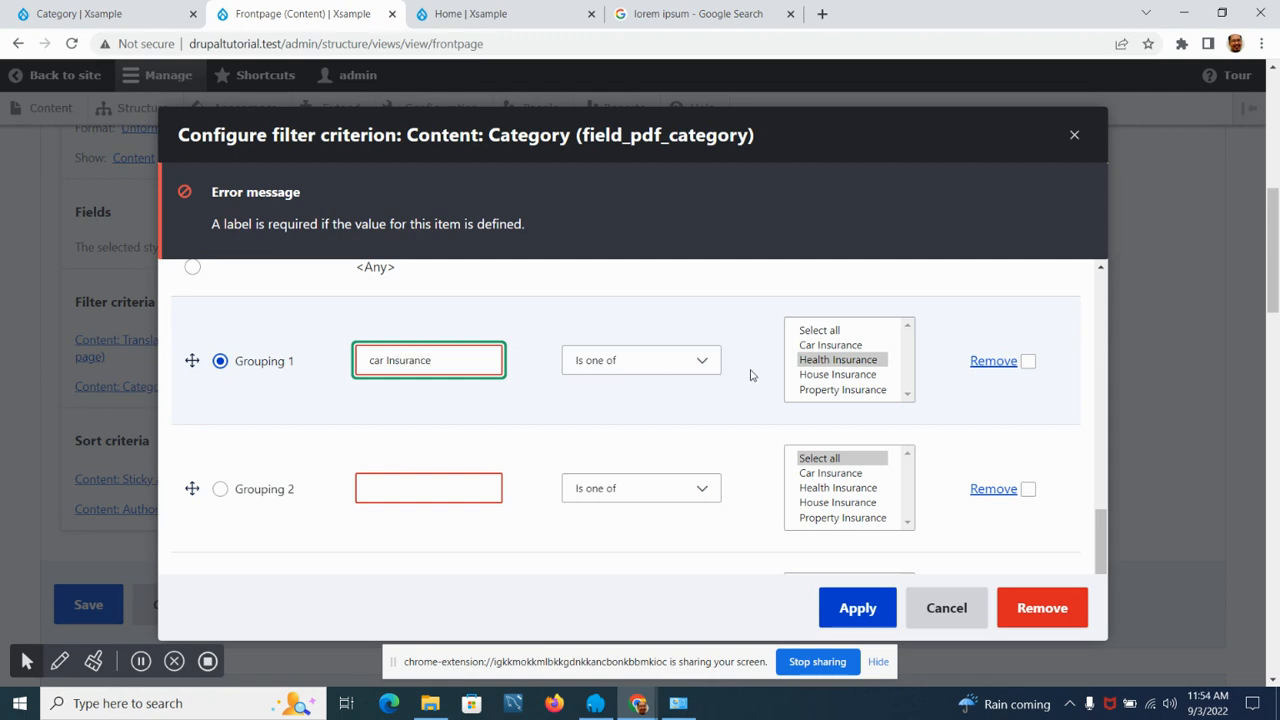
left_click(818, 346)
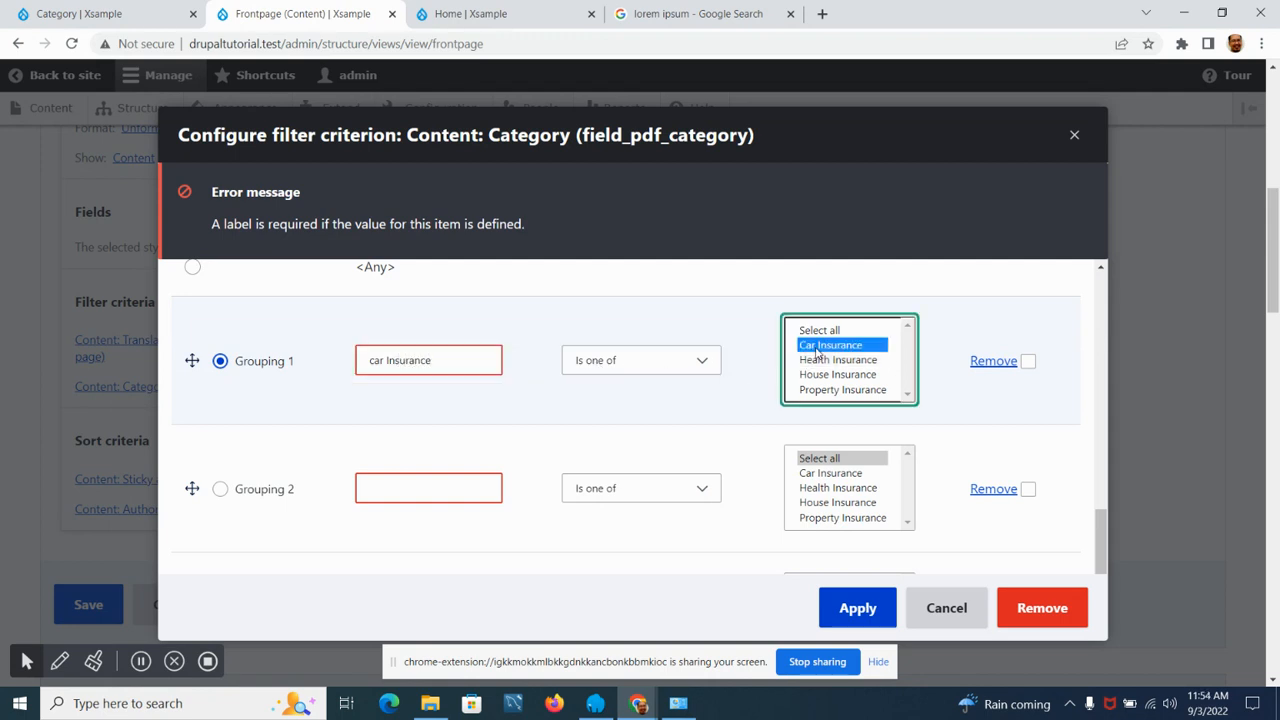
left_click(408, 489)
scroll(529, 429, "down", 1)
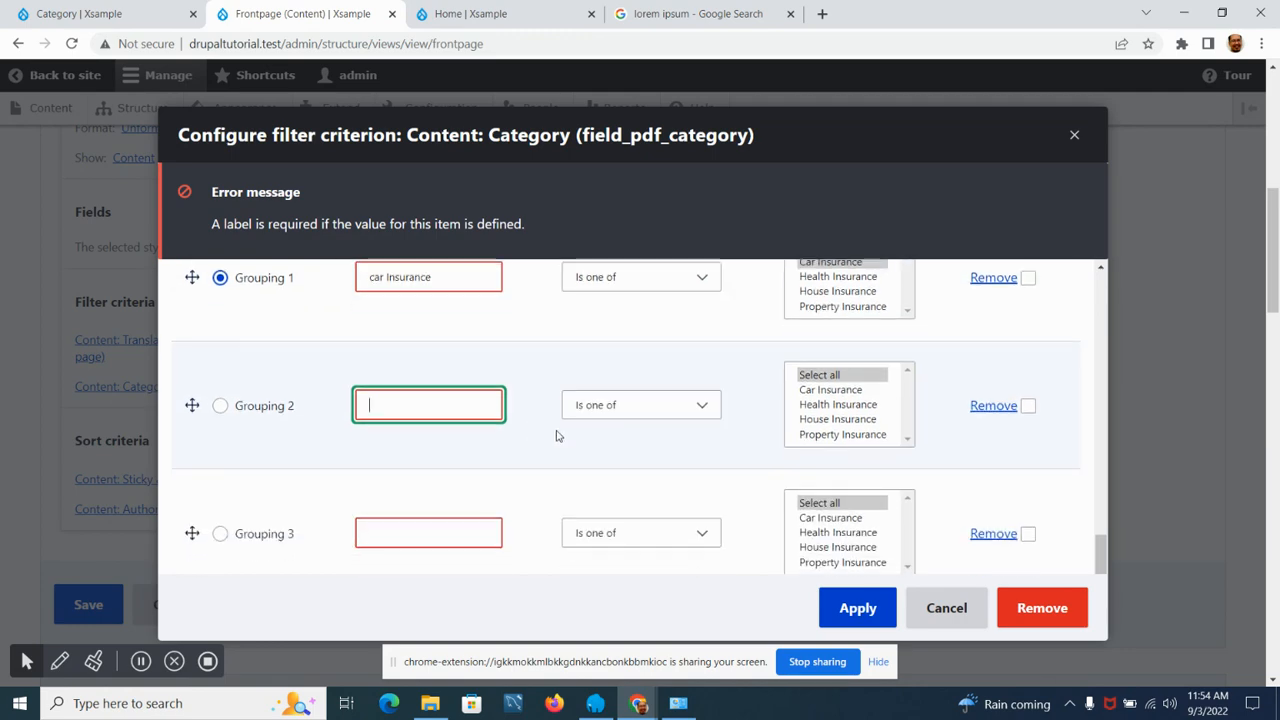
left_click(856, 612)
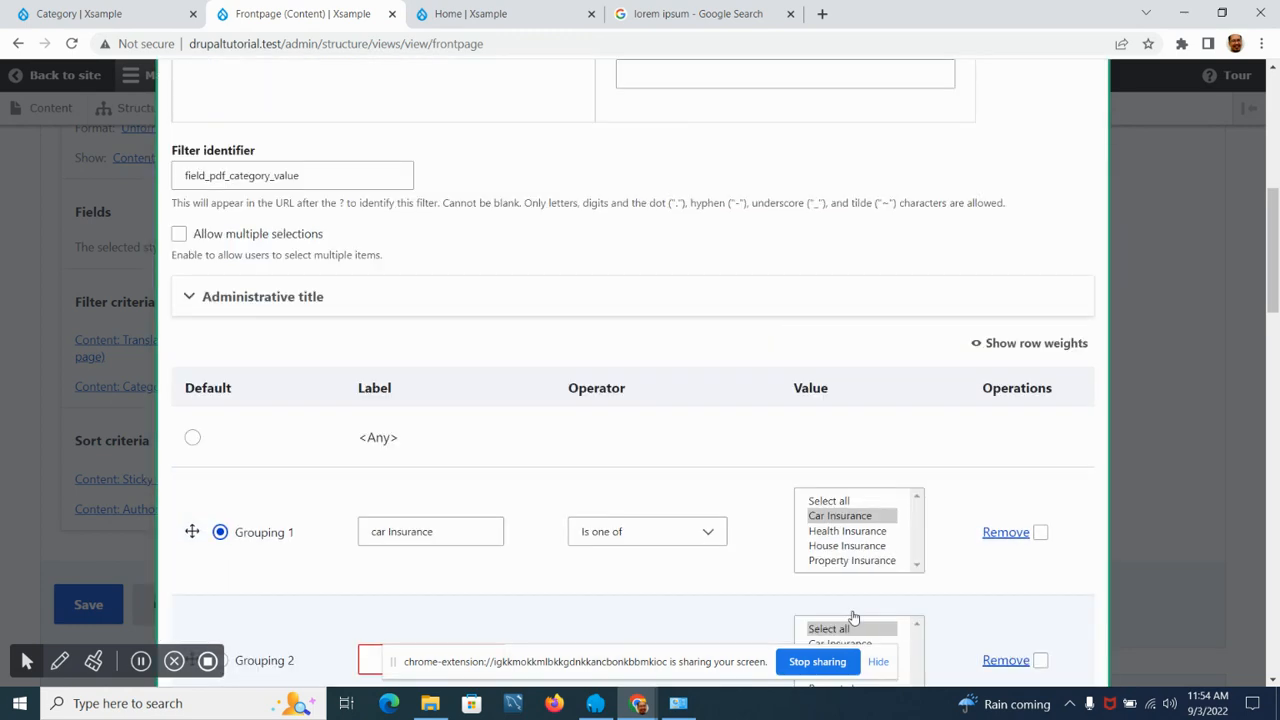
Label Grouping 2 "Health Insurance" and set its value to Health Insurance.
scroll(646, 420, "down", 5)
scroll(645, 423, "down", 5)
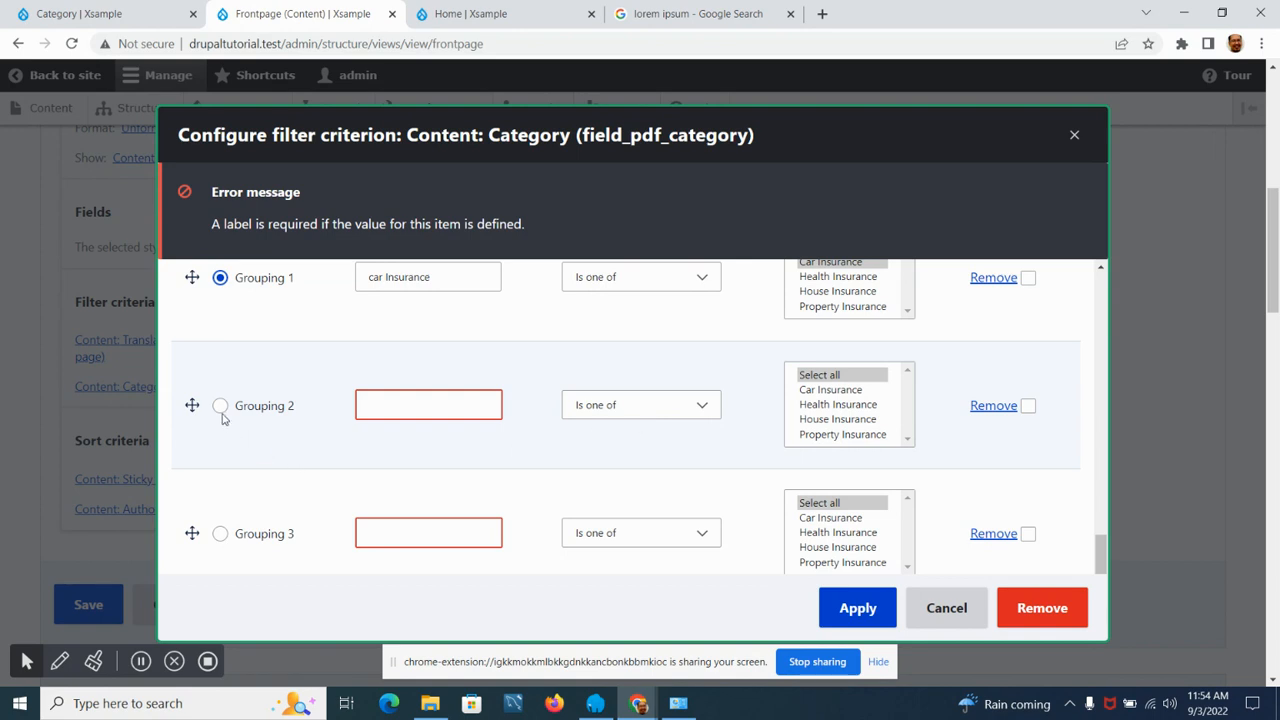
left_click(414, 406)
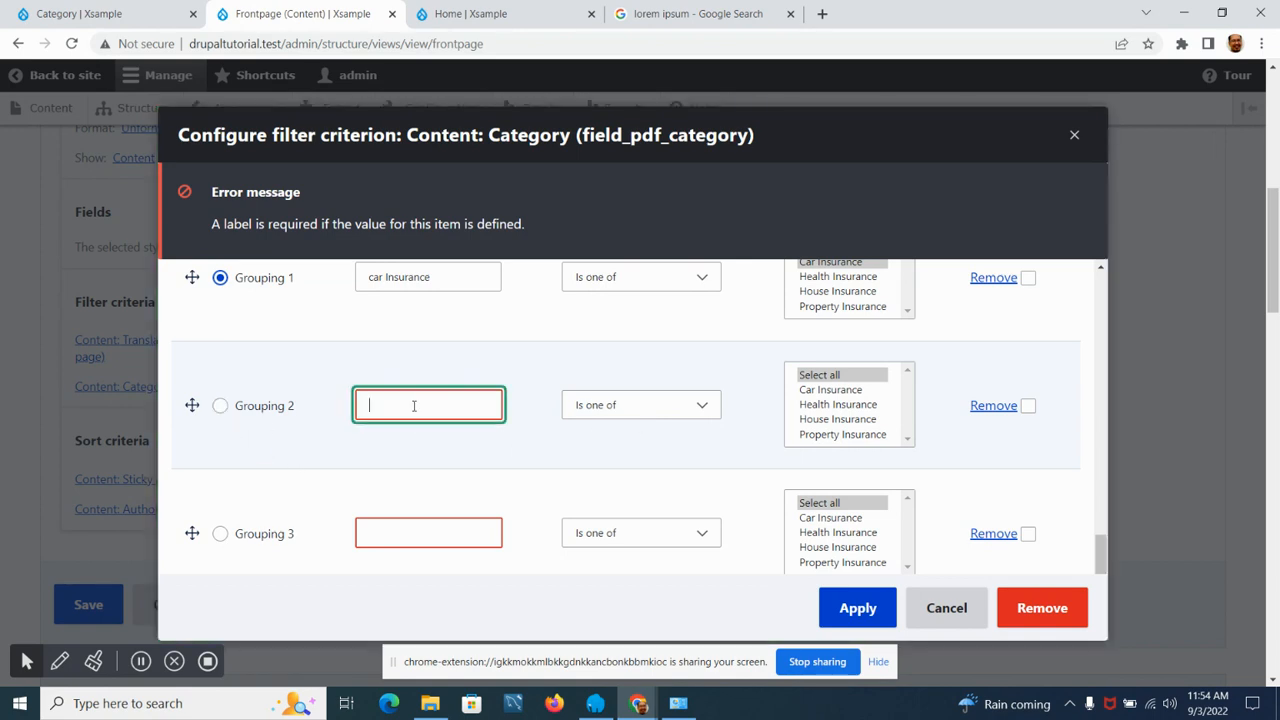
type("Health Insurance")
left_click(821, 405)
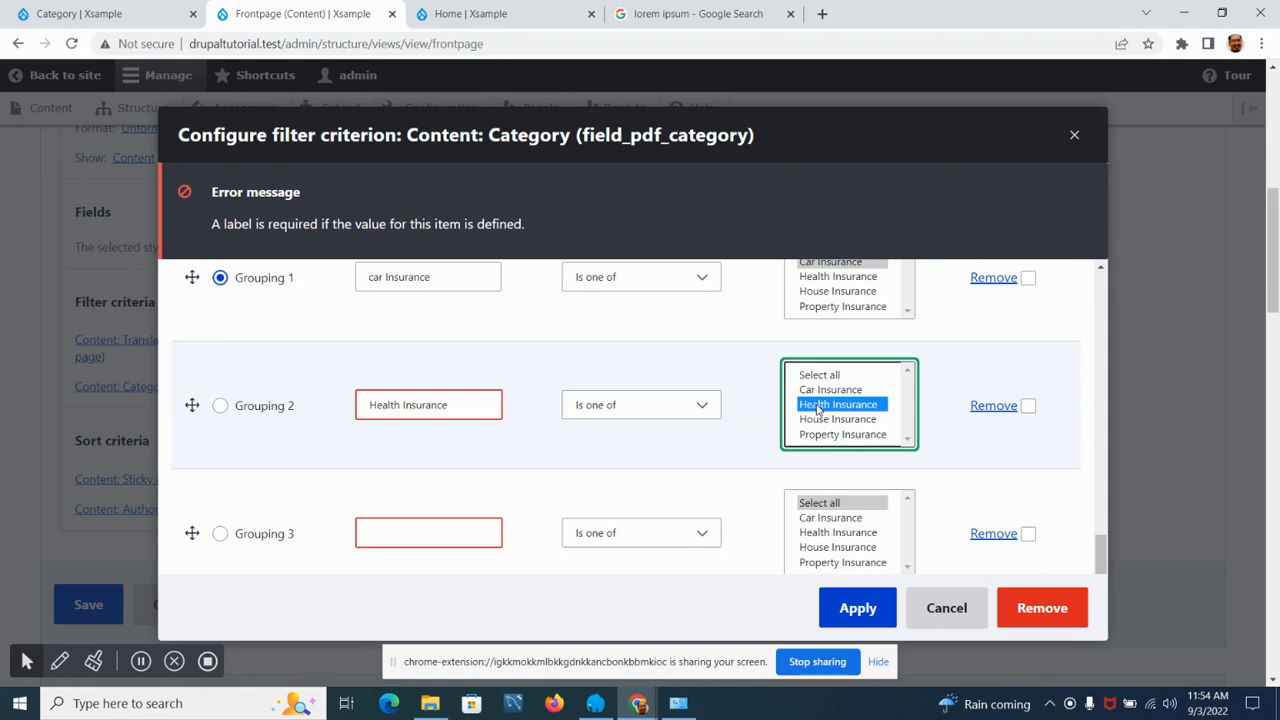
Label Grouping 3 "House Insurance", set its value to House Insurance and apply the grouped filter settings.
left_click(401, 532)
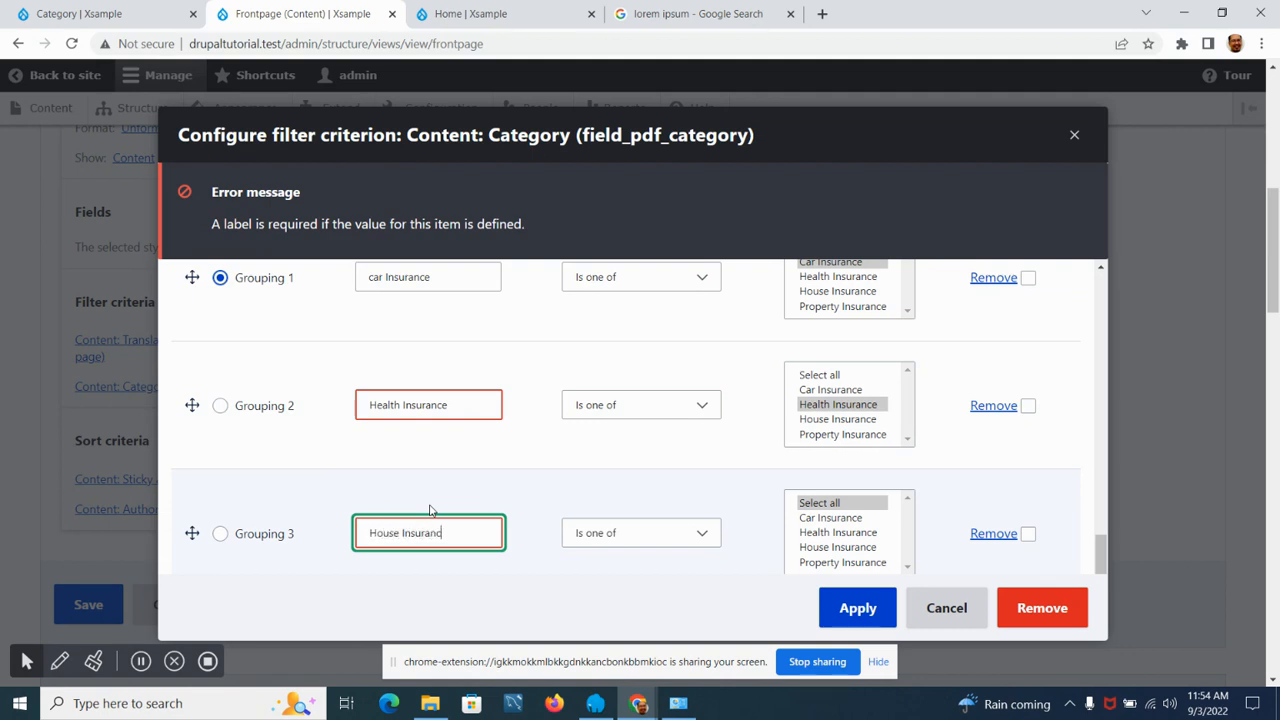
left_click(840, 546)
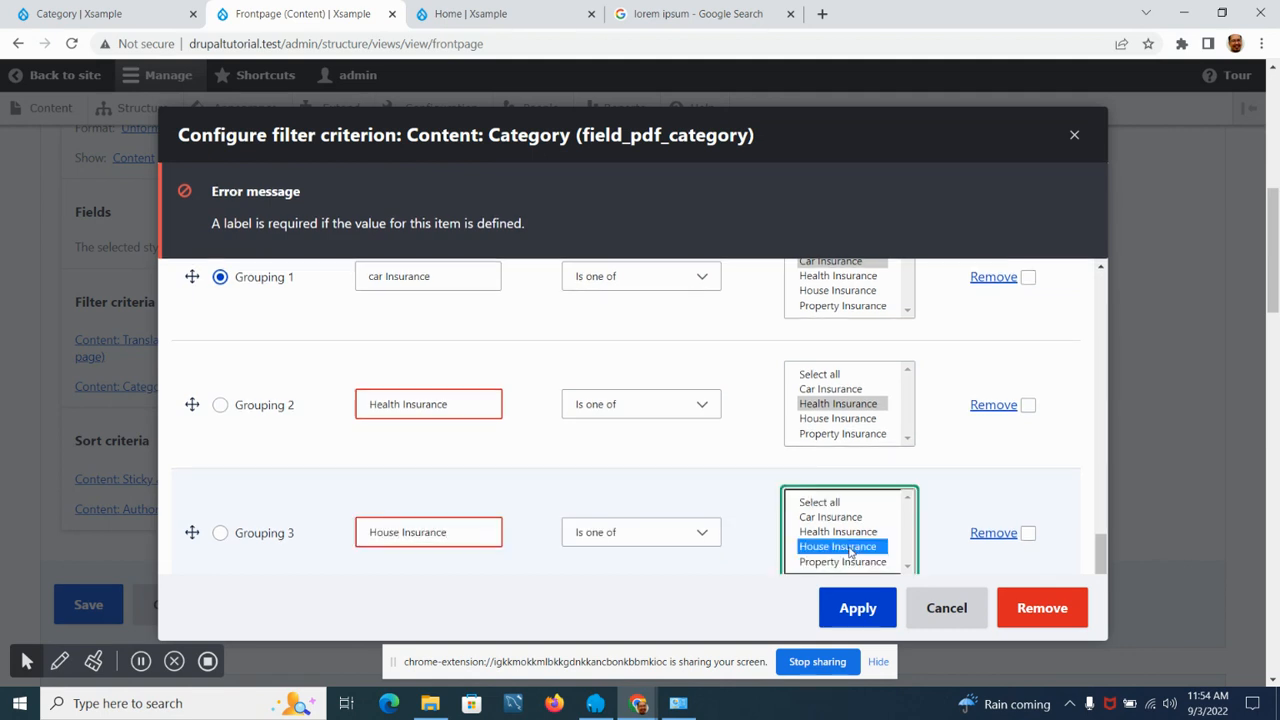
scroll(643, 466, "down", 3)
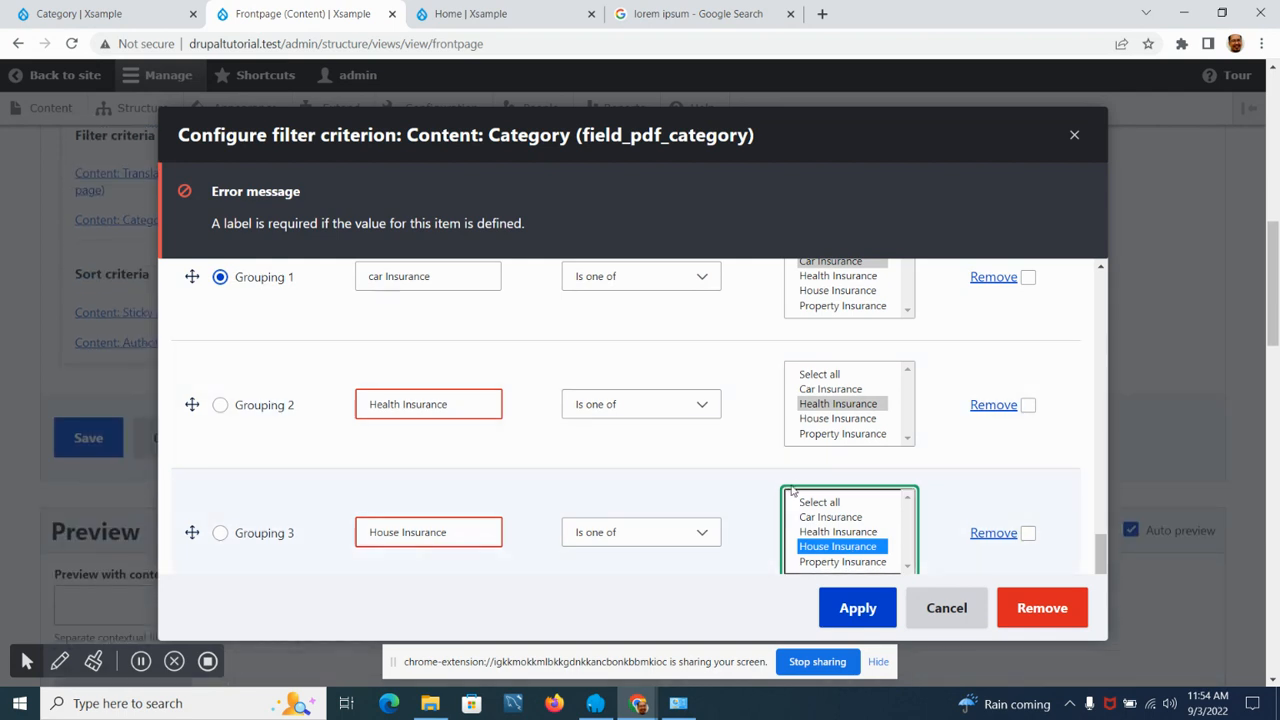
left_click(845, 610)
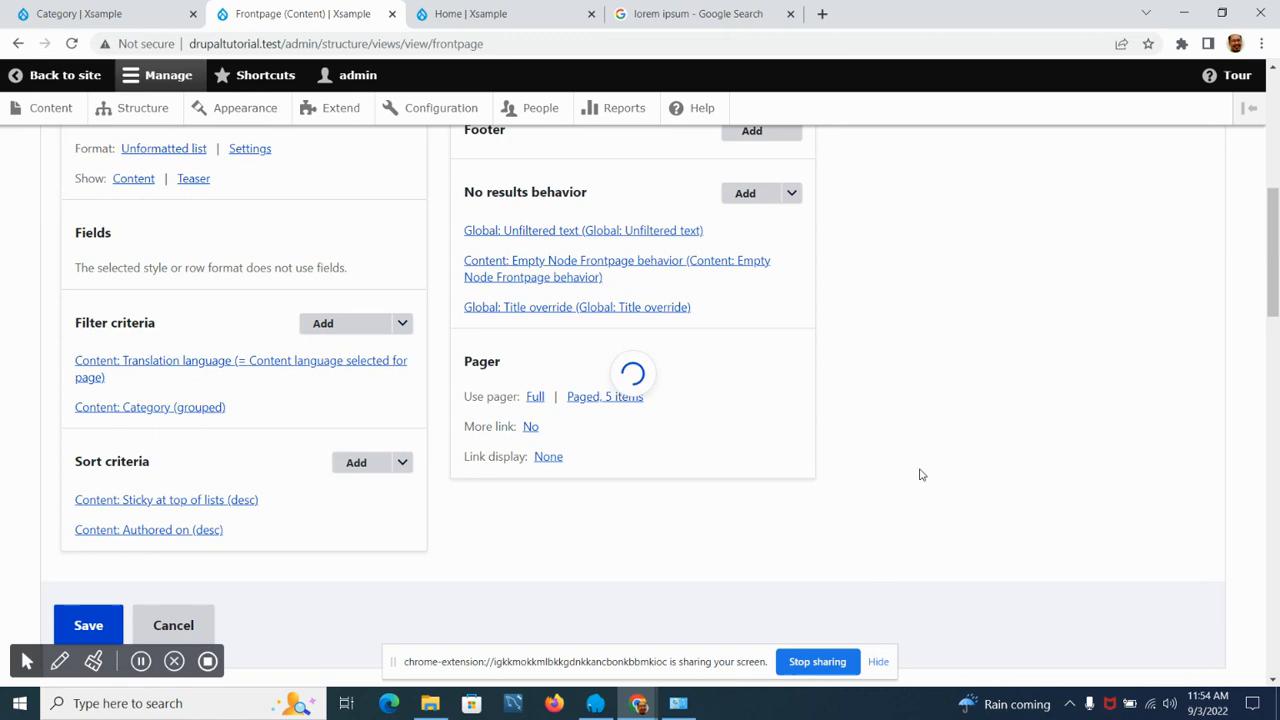
Check the preview with the grouped Category filter and save the Frontpage view.
scroll(910, 478, "down", 15)
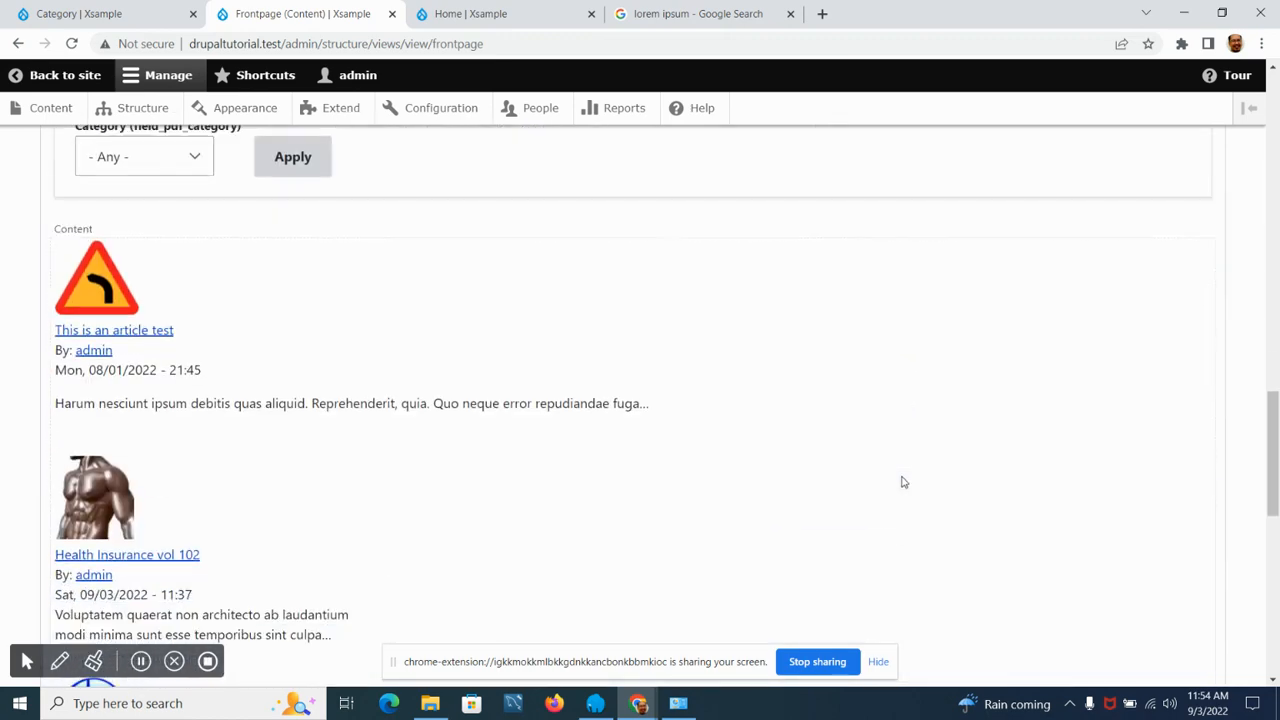
scroll(903, 482, "up", 15)
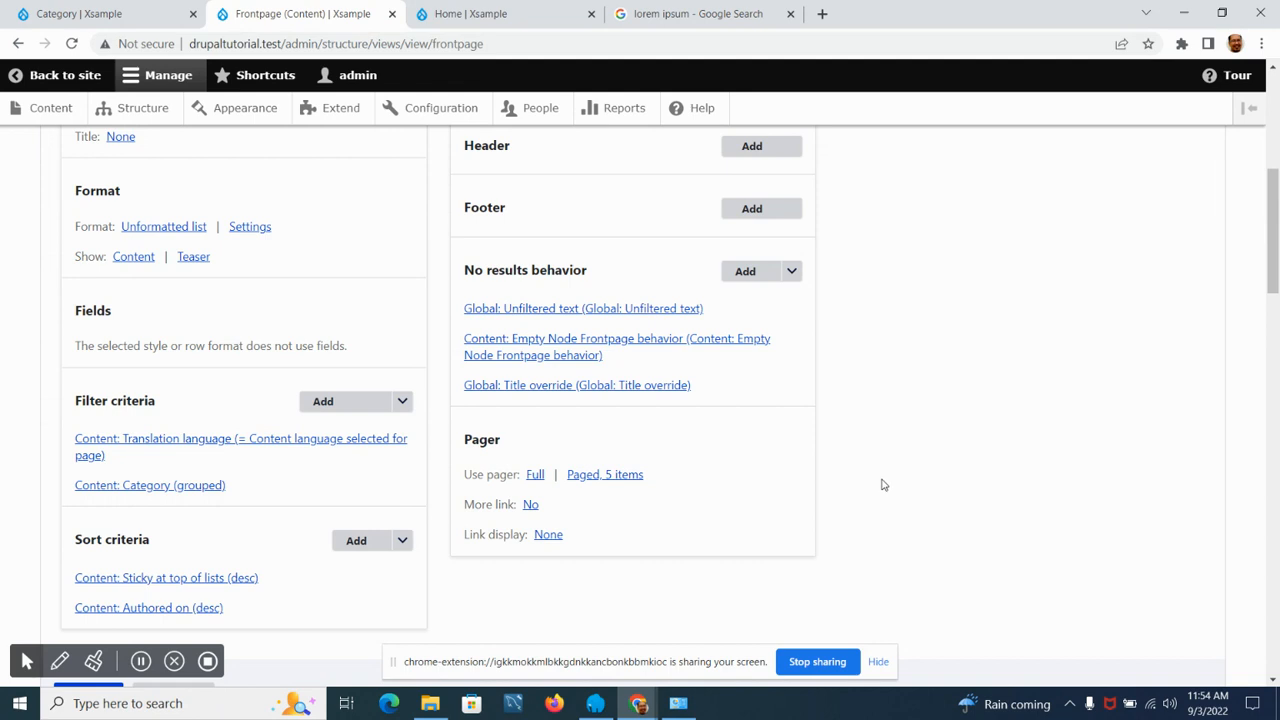
scroll(208, 377, "down", 2)
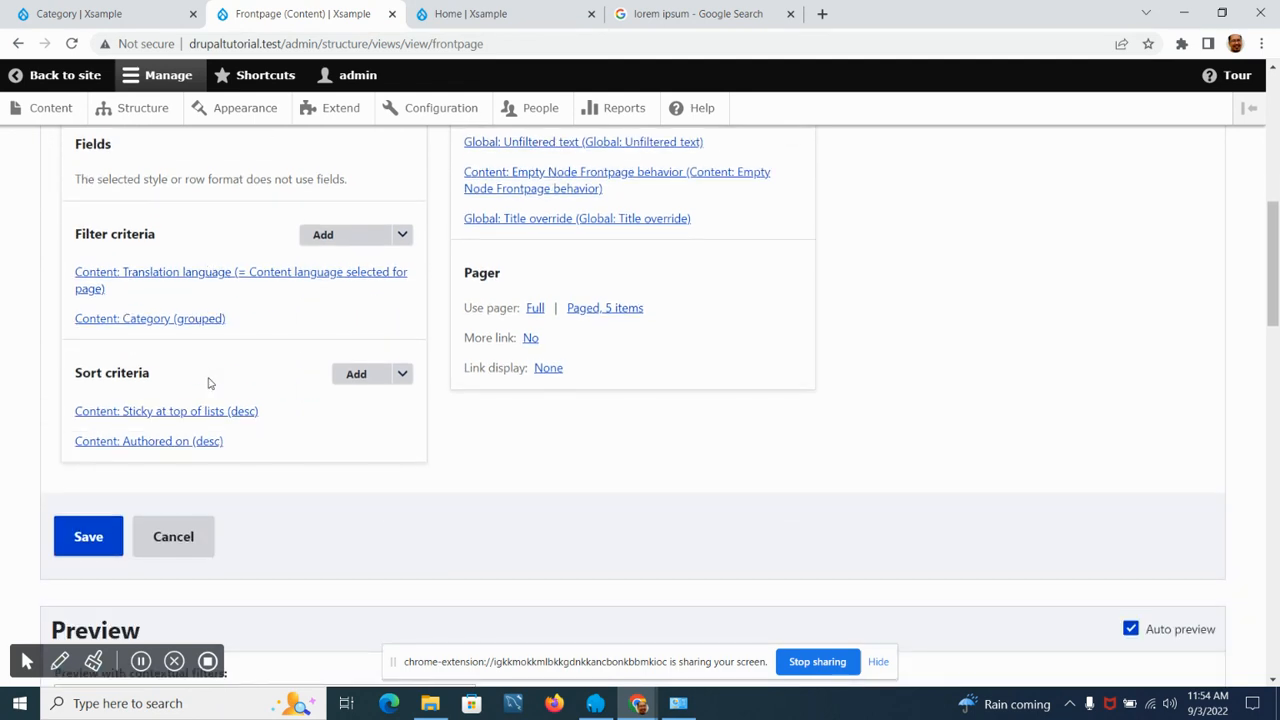
left_click(99, 541)
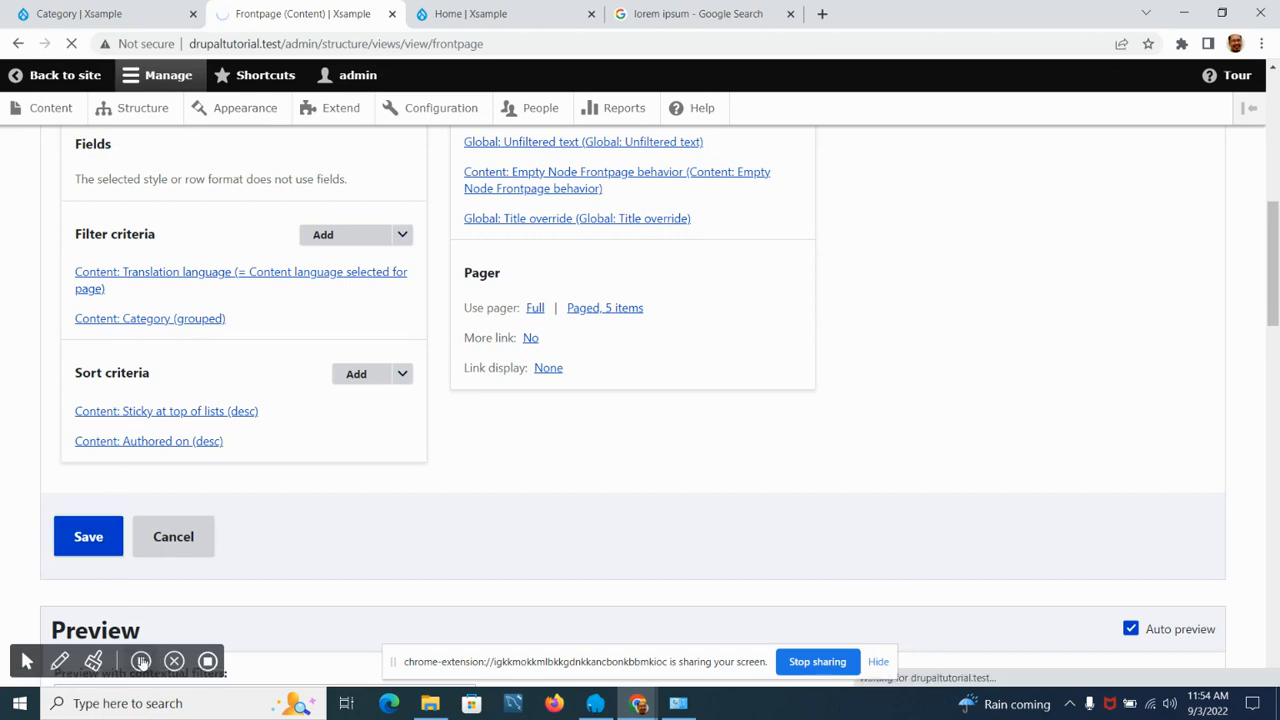
Test the exposed Category filter in the view's preview by filtering the content for Health Insurance.
scroll(302, 433, "down", 8)
scroll(302, 433, "down", 3)
scroll(302, 433, "up", 5)
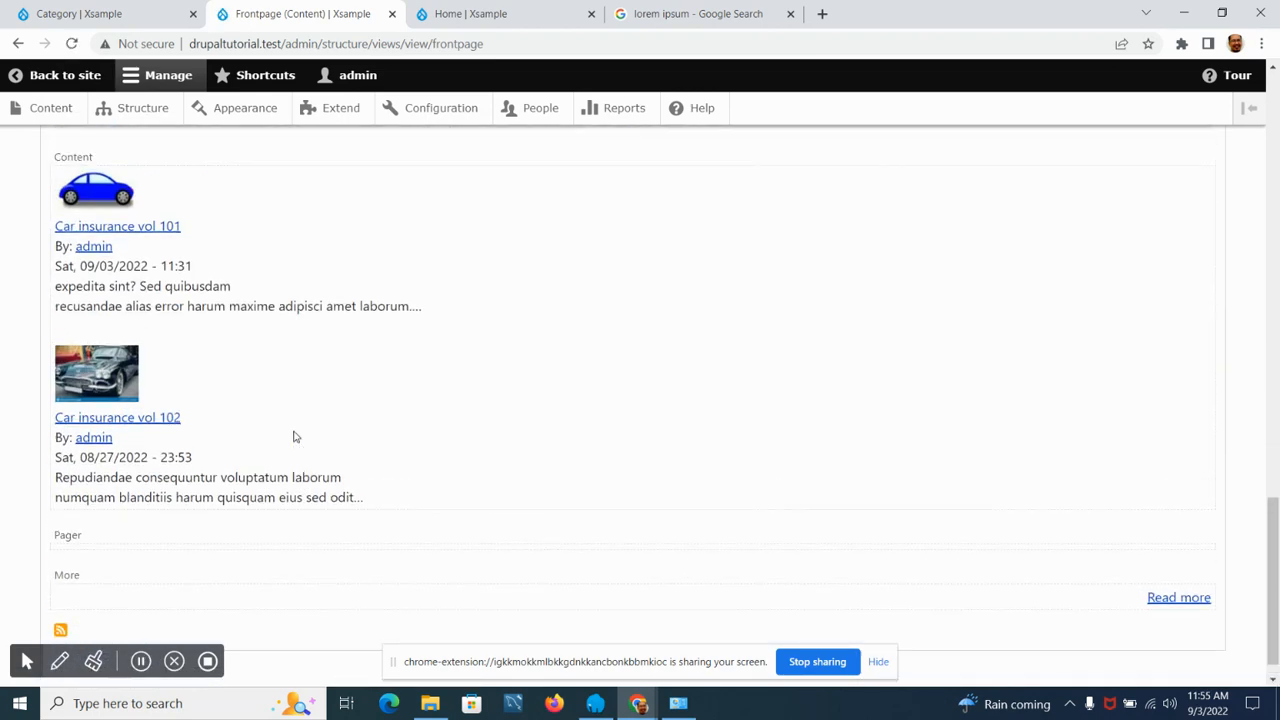
scroll(35, 428, "down", 2)
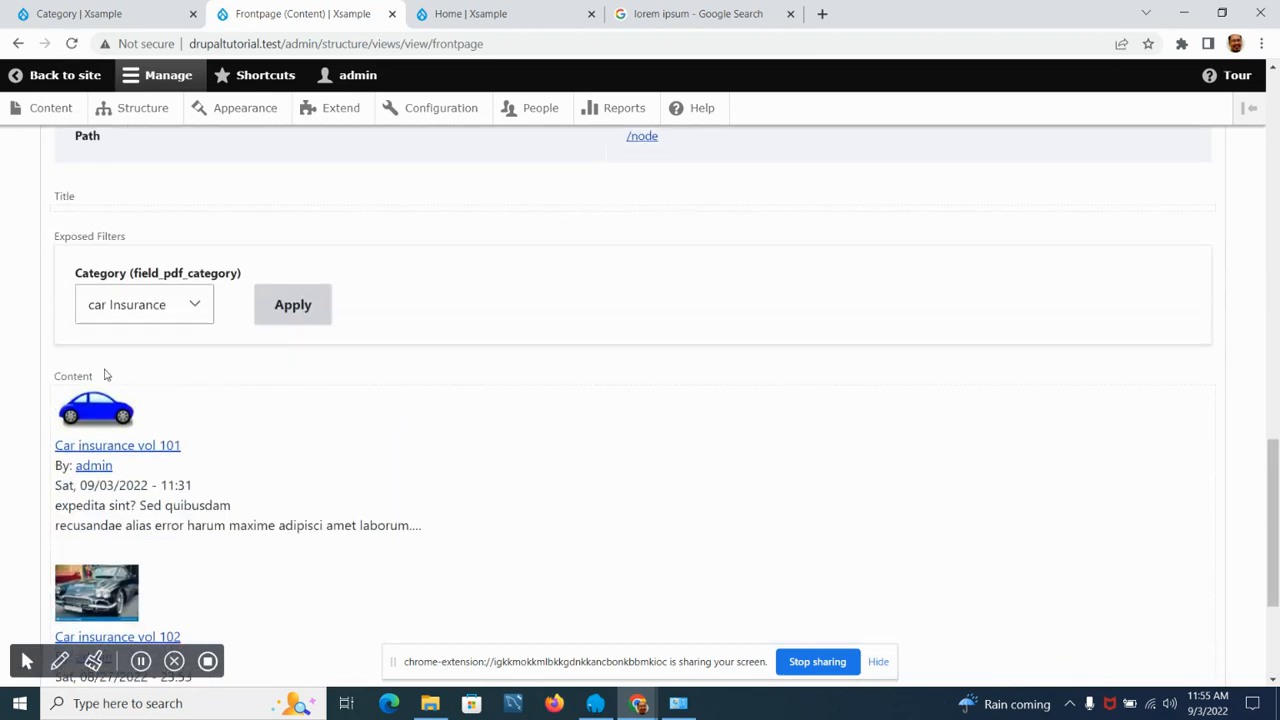
left_click(145, 302)
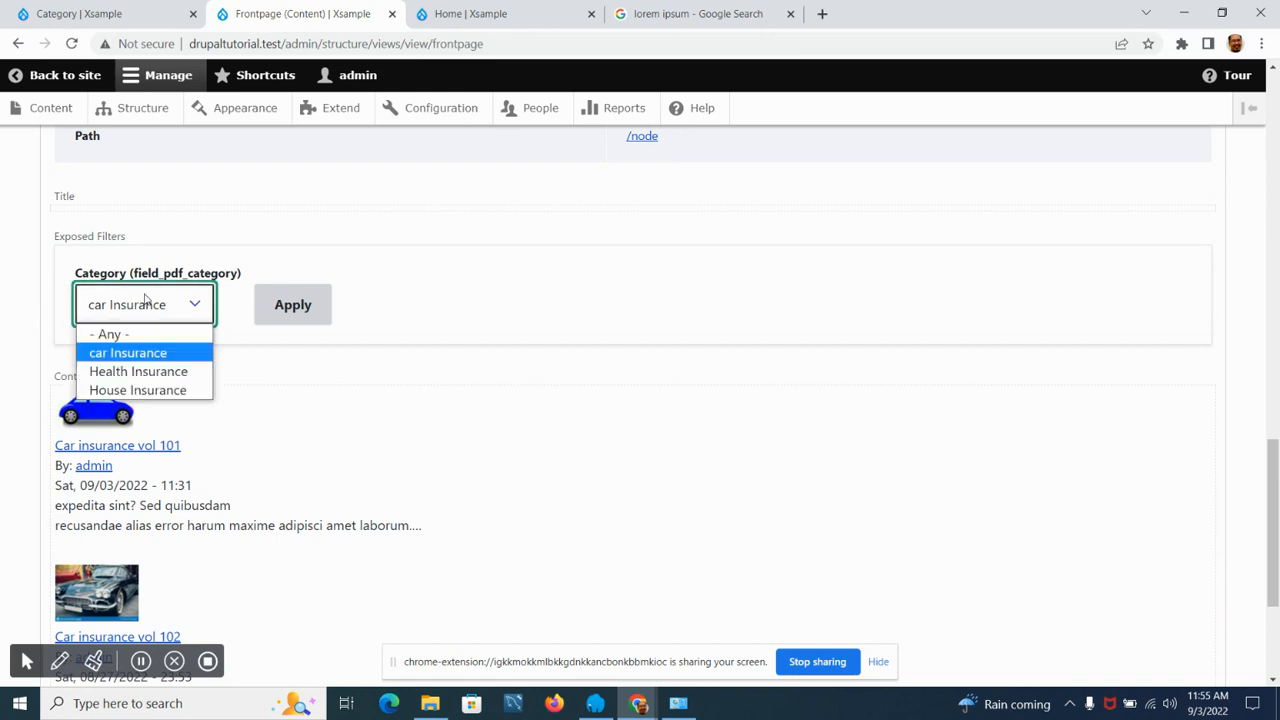
left_click(141, 372)
left_click(303, 305)
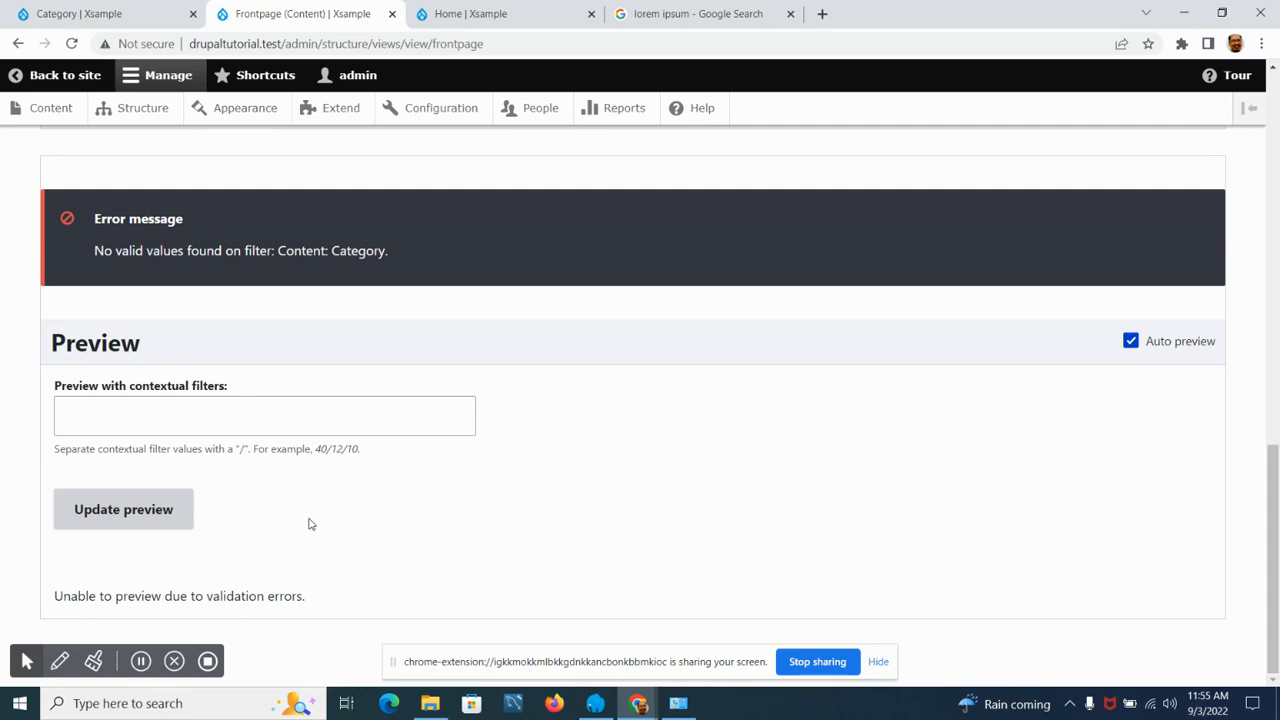
Save the Frontpage view again after the preview test.
left_click_drag(1272, 527, 1266, 343)
left_click(89, 612)
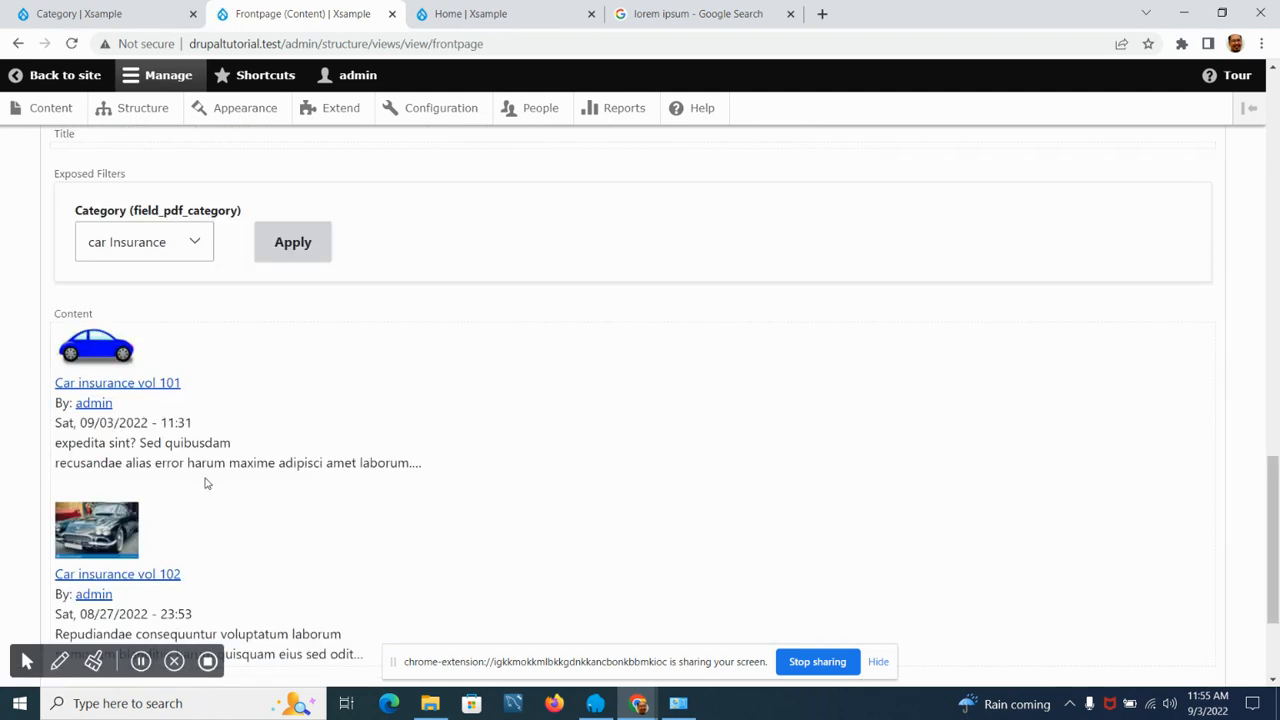
Review the filtered content in the view's preview, then reload the site's Home page to inspect the exposed Category filter.
scroll(249, 371, "down", 2)
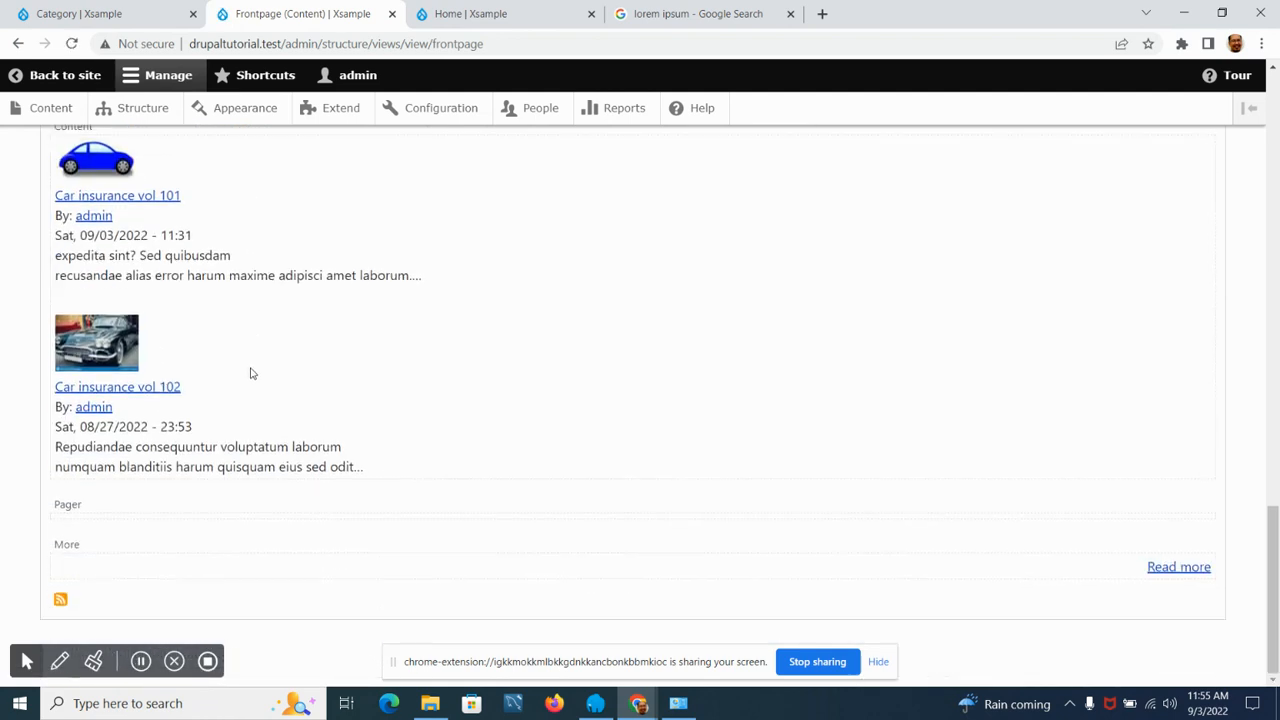
scroll(249, 371, "up", 3)
left_click(493, 12)
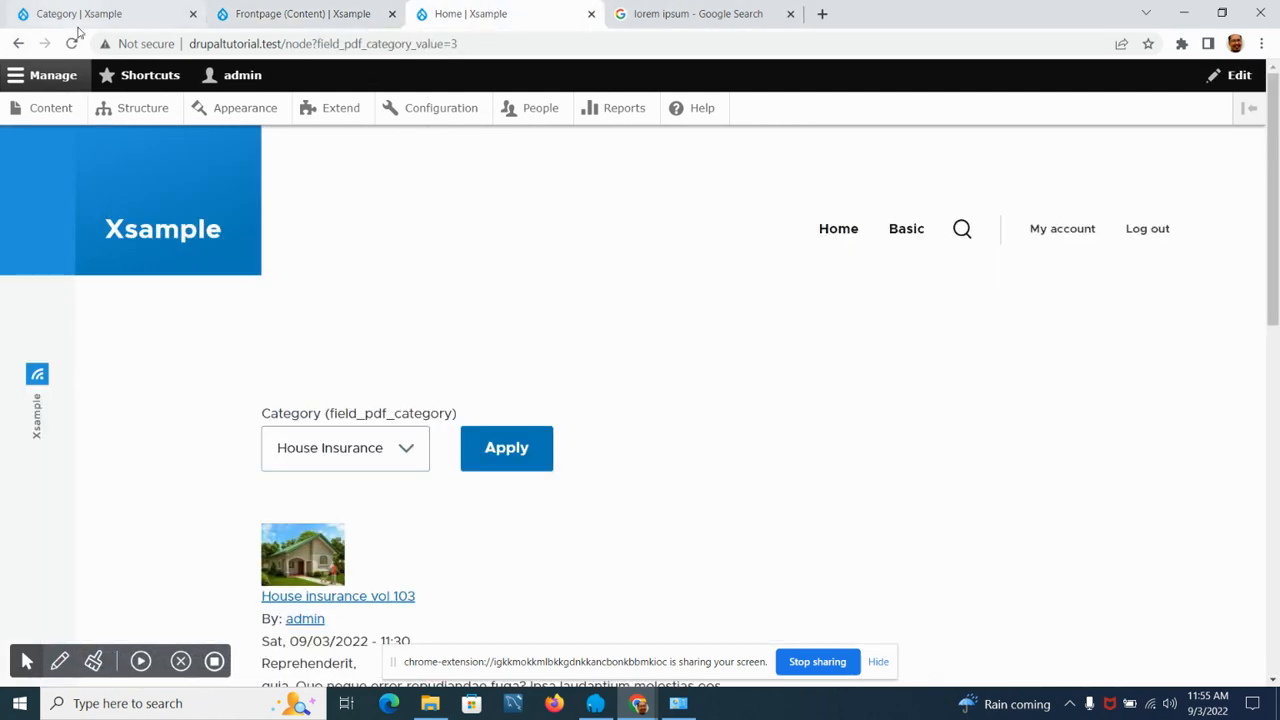
left_click(72, 44)
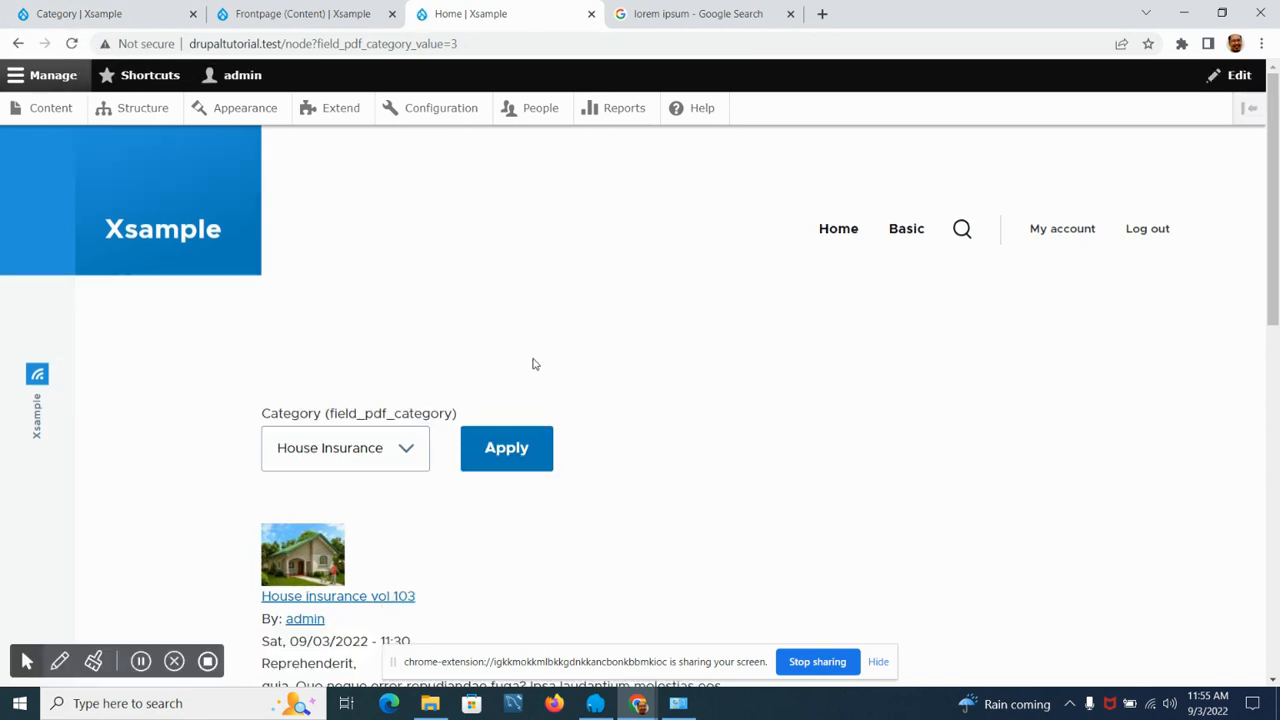
scroll(540, 451, "down", 6)
scroll(534, 446, "up", 4)
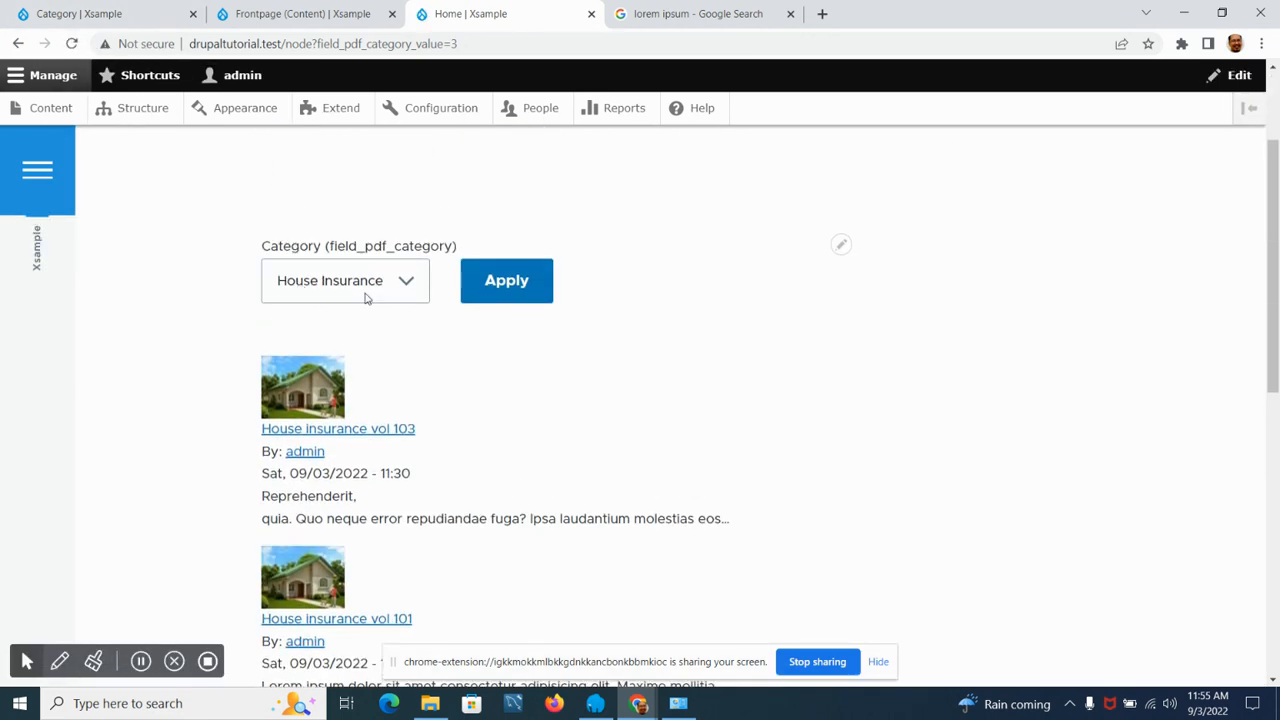
Filter the Home page content by the car Insurance category and look through the listed items.
left_click(346, 289)
key("Up")
key("Up")
key("Return")
left_click(533, 290)
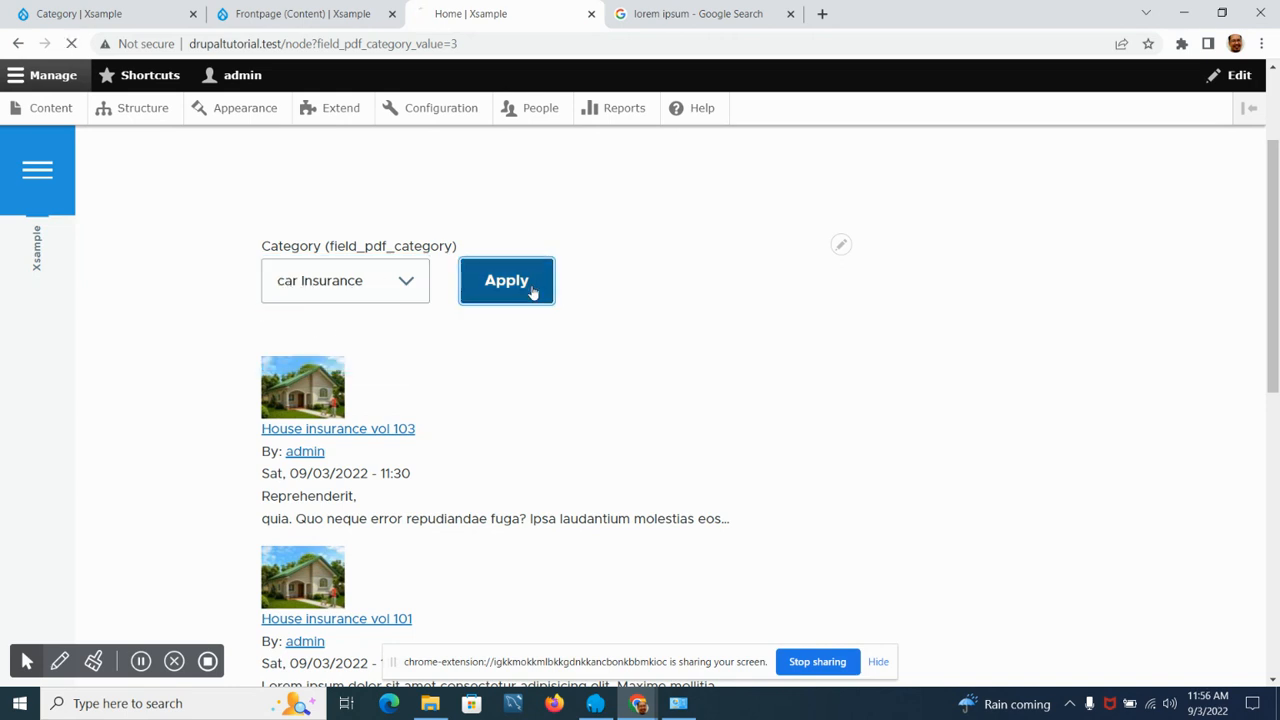
scroll(536, 391, "down", 5)
scroll(536, 391, "up", 4)
Filter the Home page content by the Health Insurance category and look through the listed items.
left_click(426, 376)
key("Down")
key("Return")
left_click(523, 367)
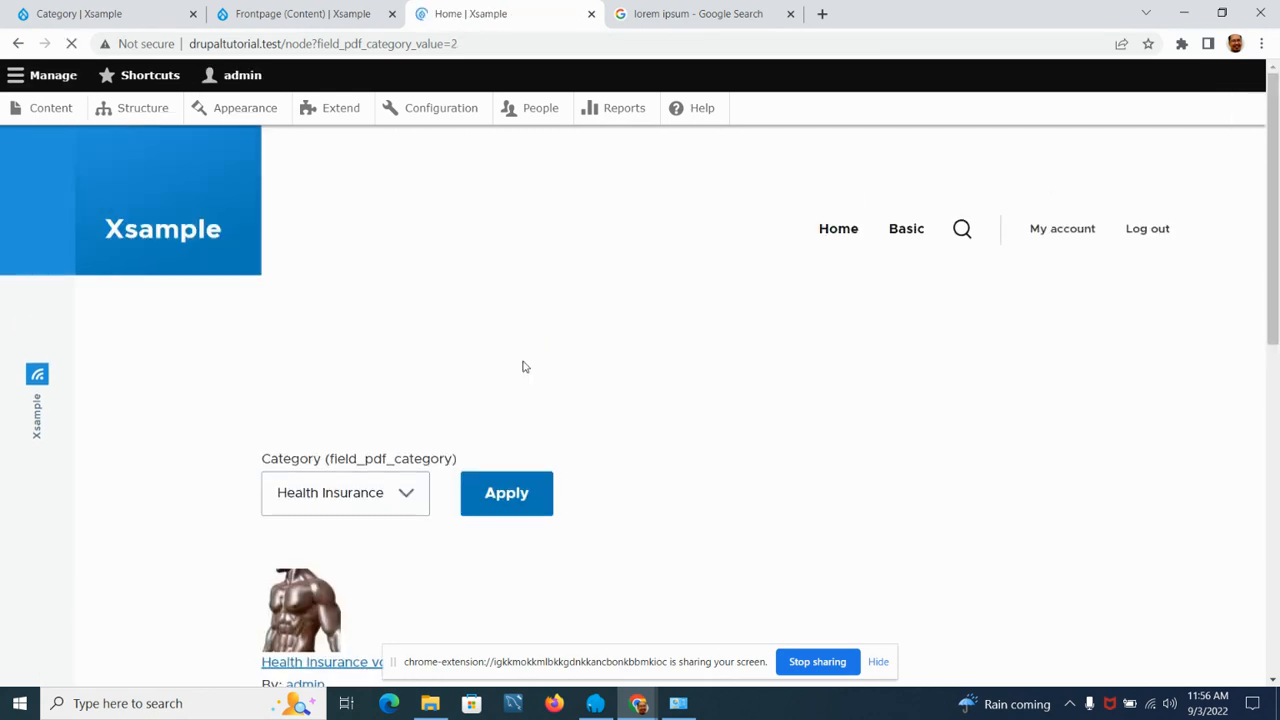
scroll(666, 440, "down", 5)
scroll(657, 440, "up", 5)
Filter the Home page content by the House Insurance category and look through the listed items.
left_click(395, 450)
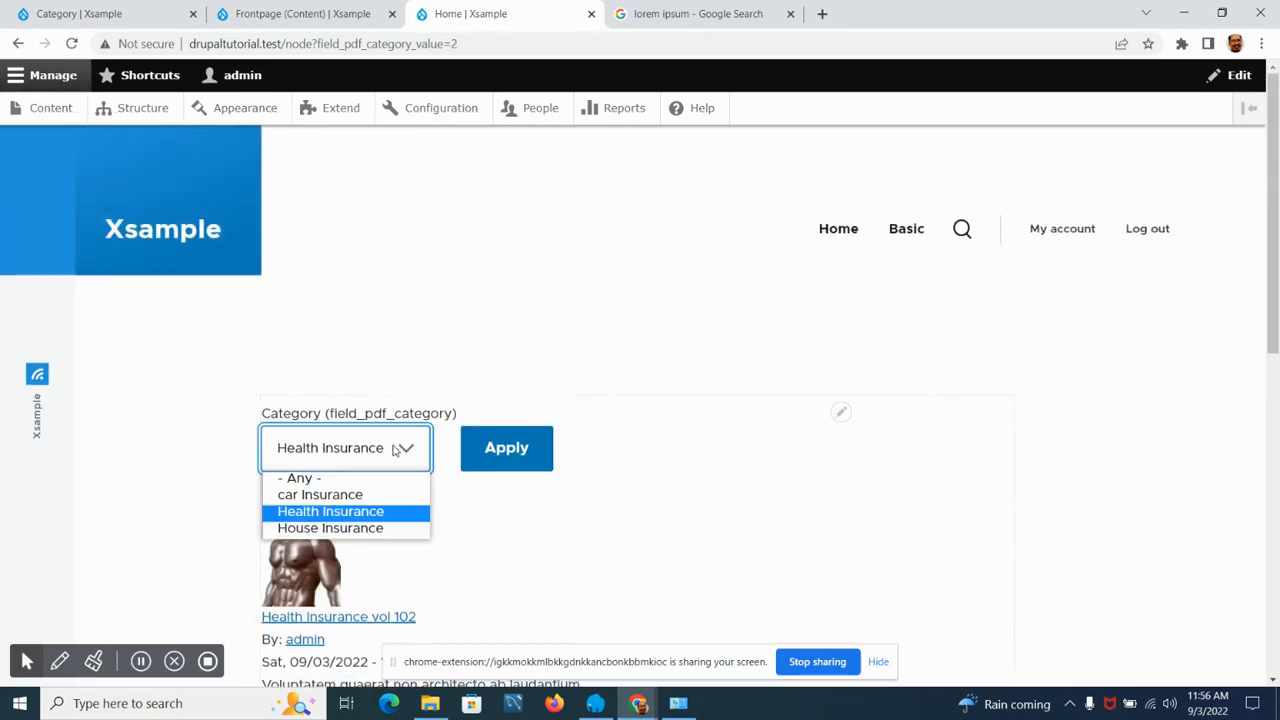
left_click(343, 528)
left_click(514, 449)
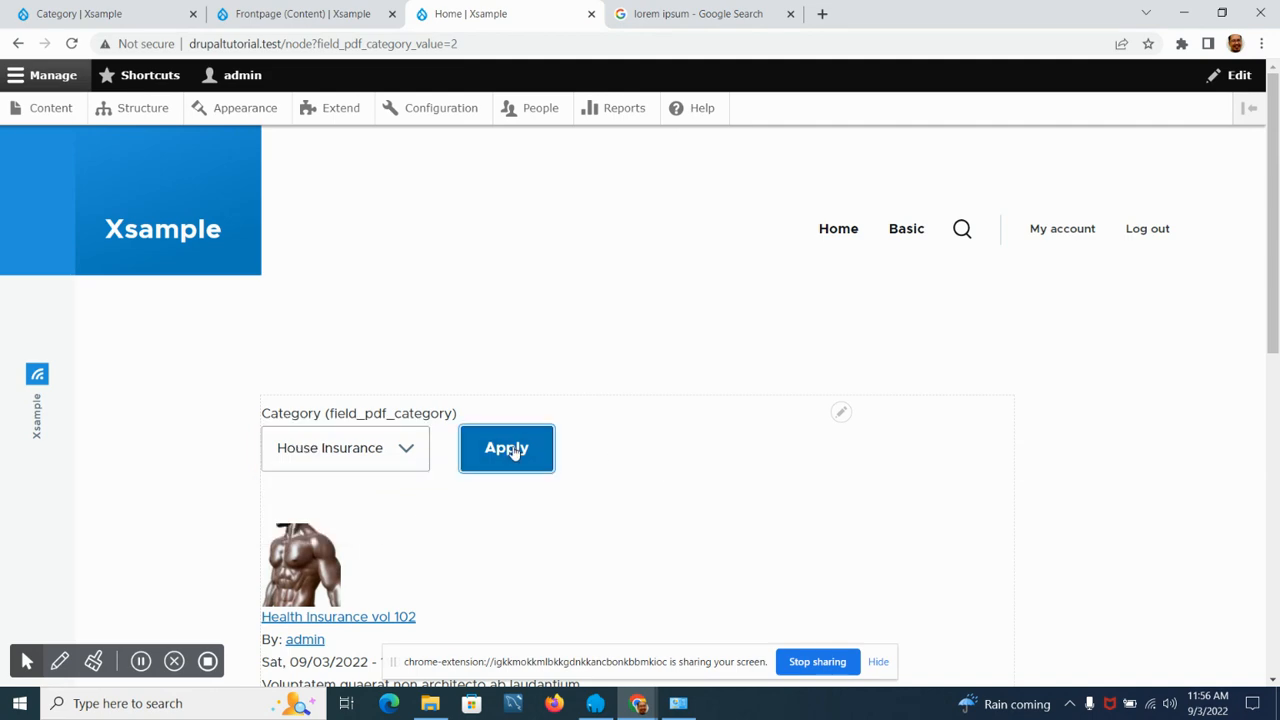
scroll(680, 434, "down", 6)
scroll(675, 436, "up", 3)
scroll(675, 434, "up", 3)
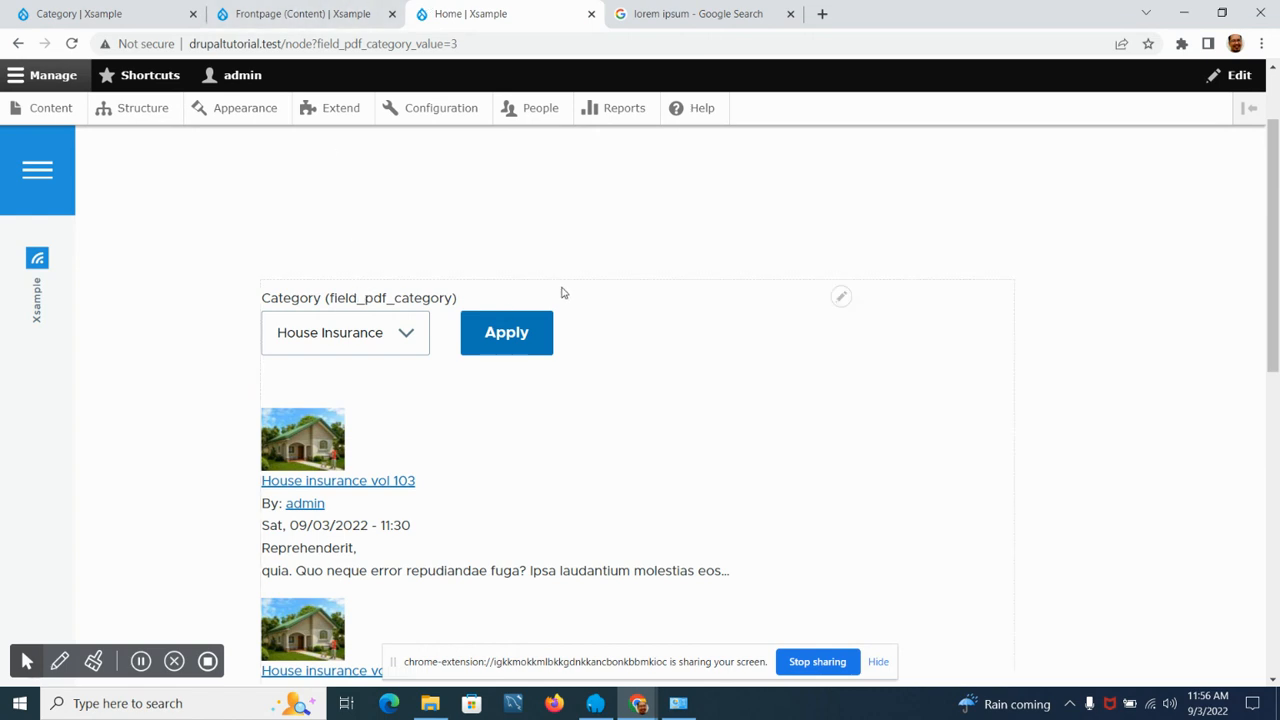
Reopen the grouped Category filter criterion in the Frontpage view and change its label to "Select Category of PDF".
left_click(280, 14)
scroll(528, 369, "up", 4)
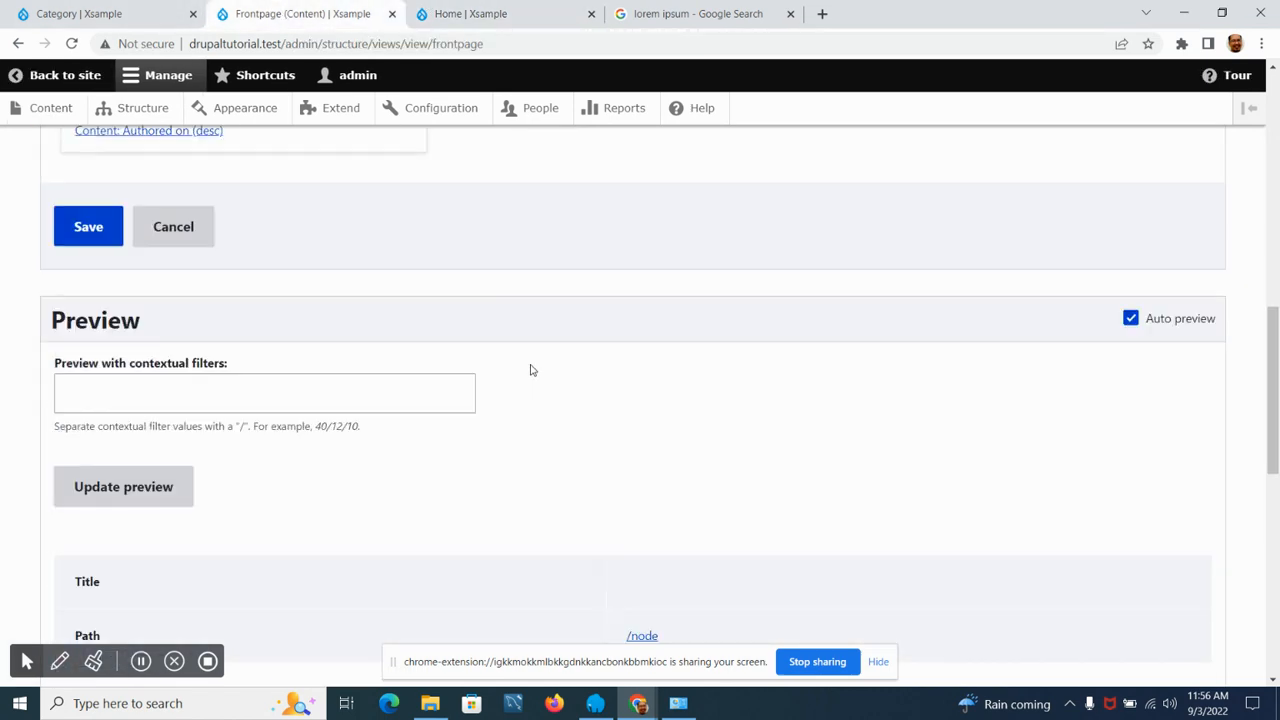
scroll(531, 370, "up", 3)
scroll(650, 386, "up", 1)
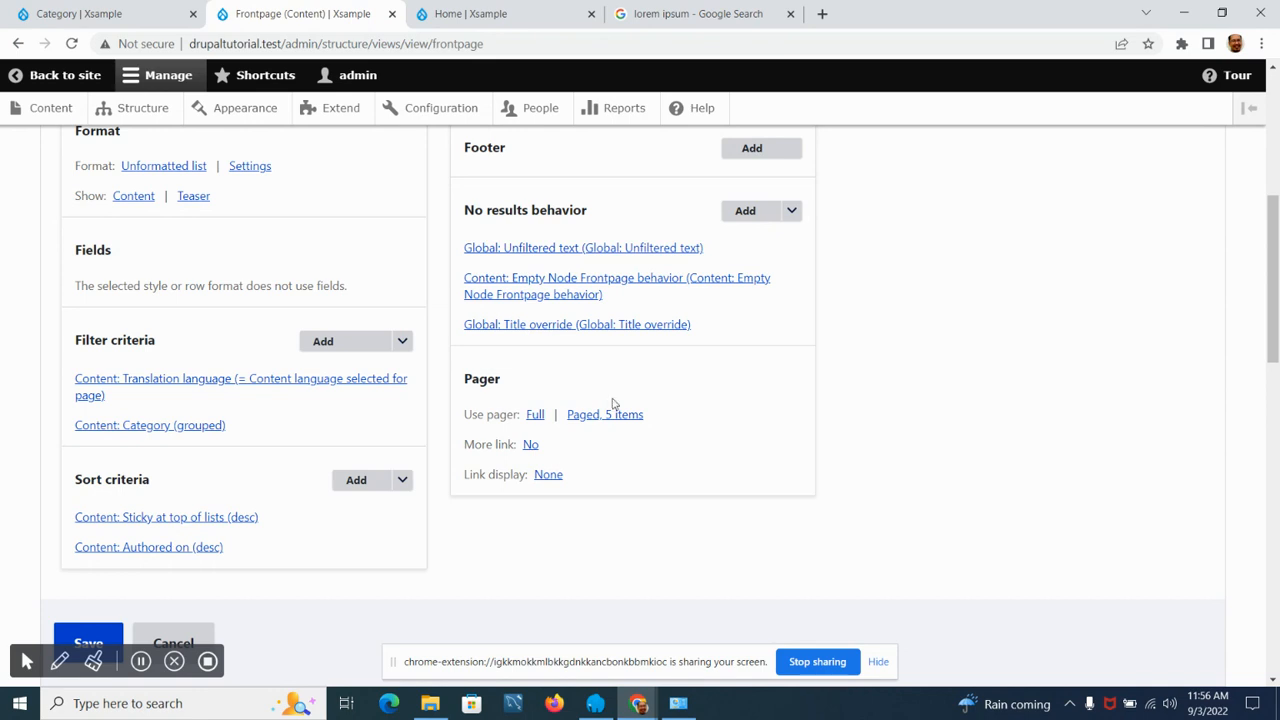
left_click(168, 427)
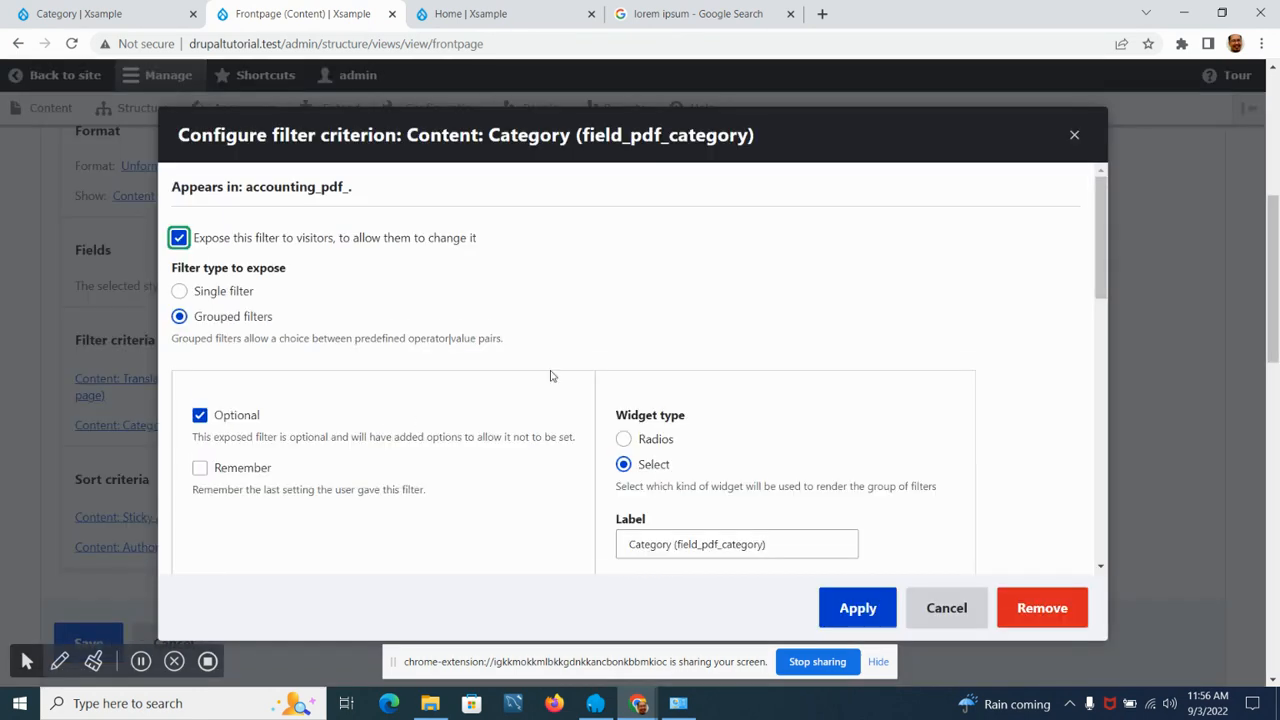
scroll(550, 376, "down", 3)
left_click(850, 291)
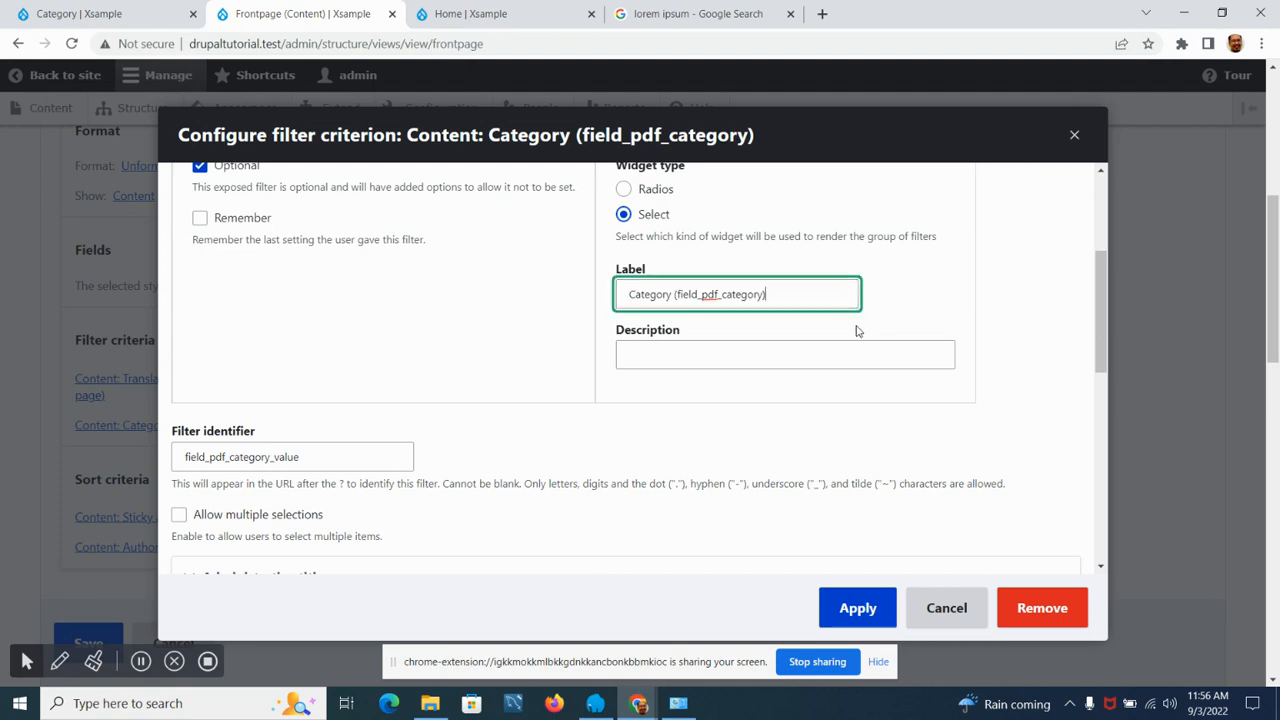
key("ctrl+a")
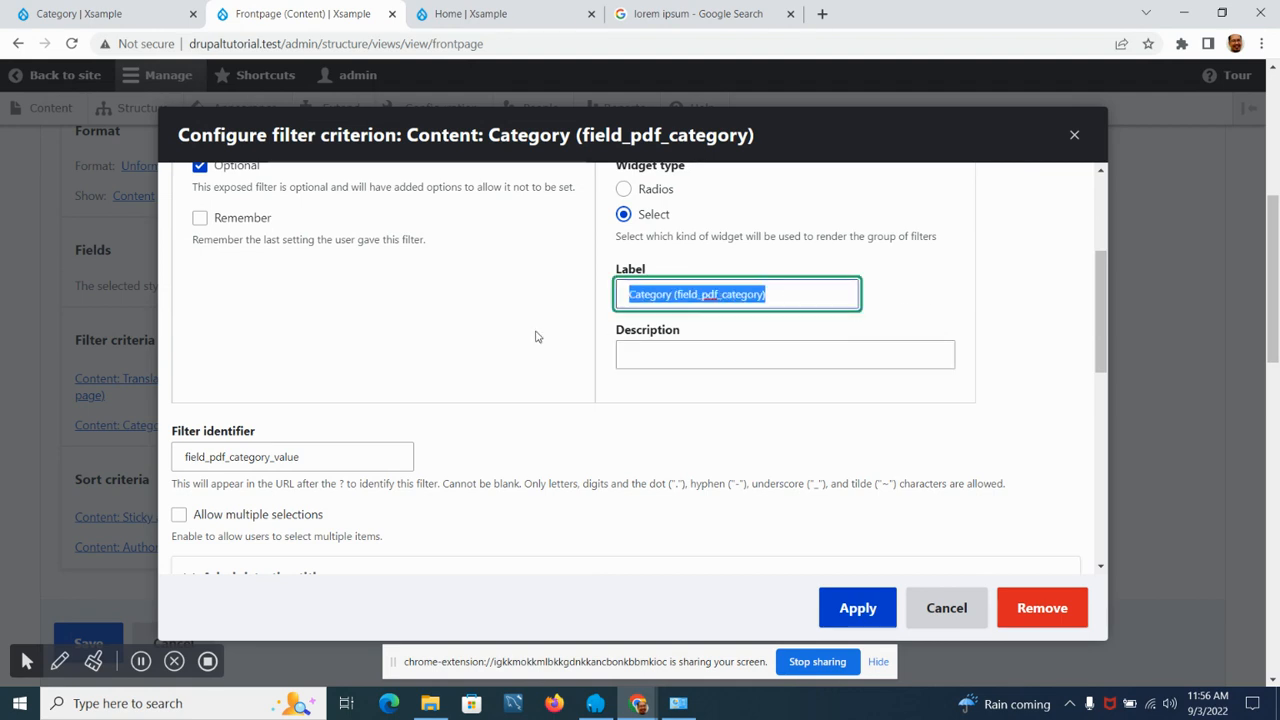
type("Select Cato")
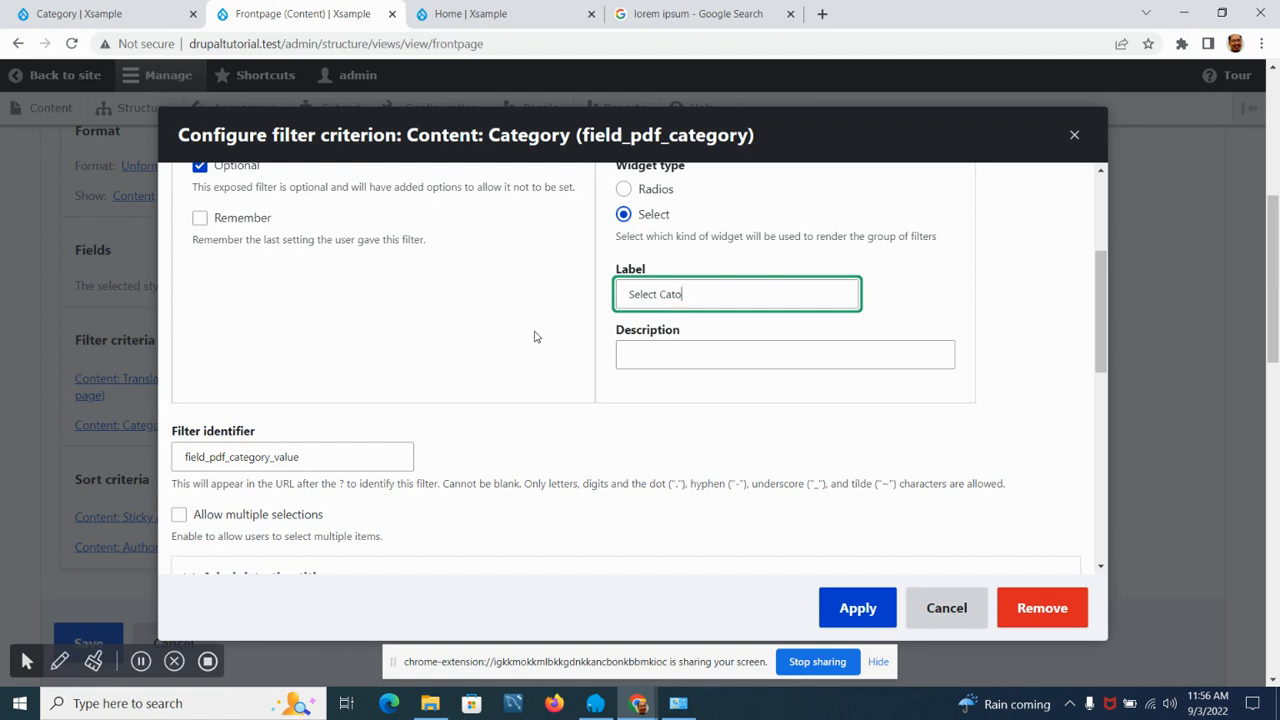
key("BackSpace")
key("BackSpace")
type("egory of")
Set the exposed filter's description to "Accounting PDF", review the groupings and apply the filter settings.
left_click(674, 360)
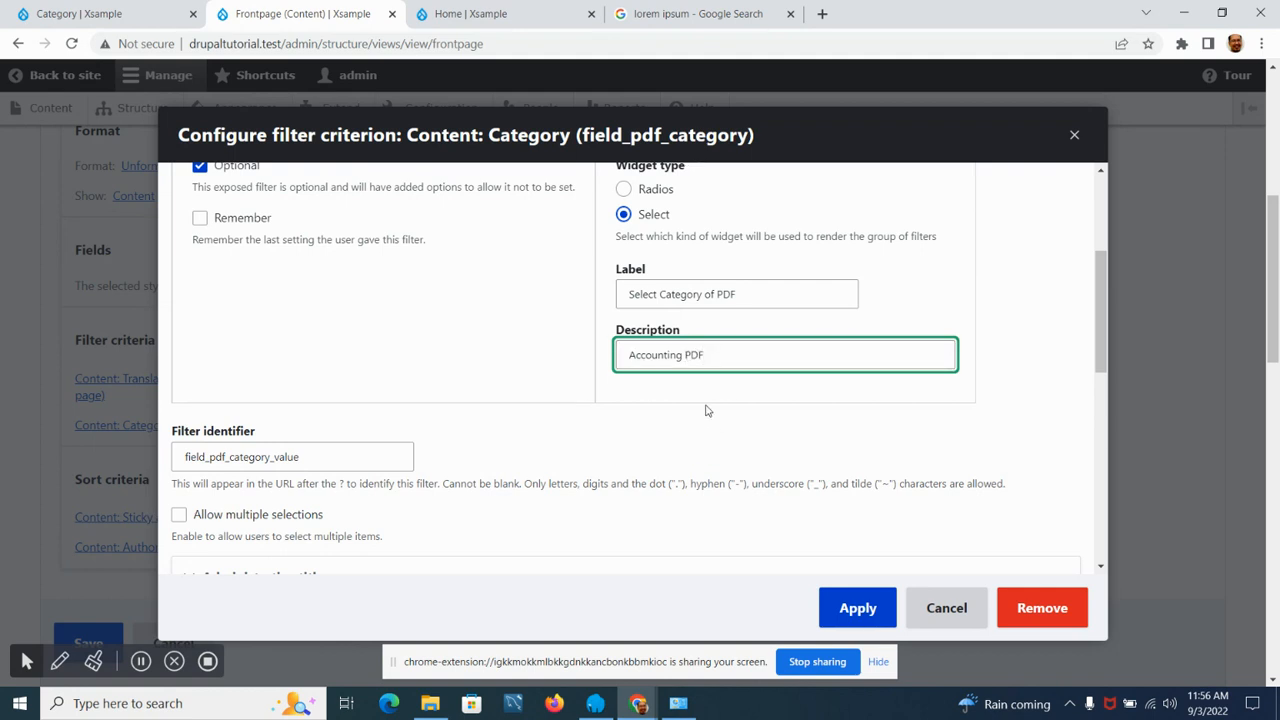
scroll(712, 411, "down", 2)
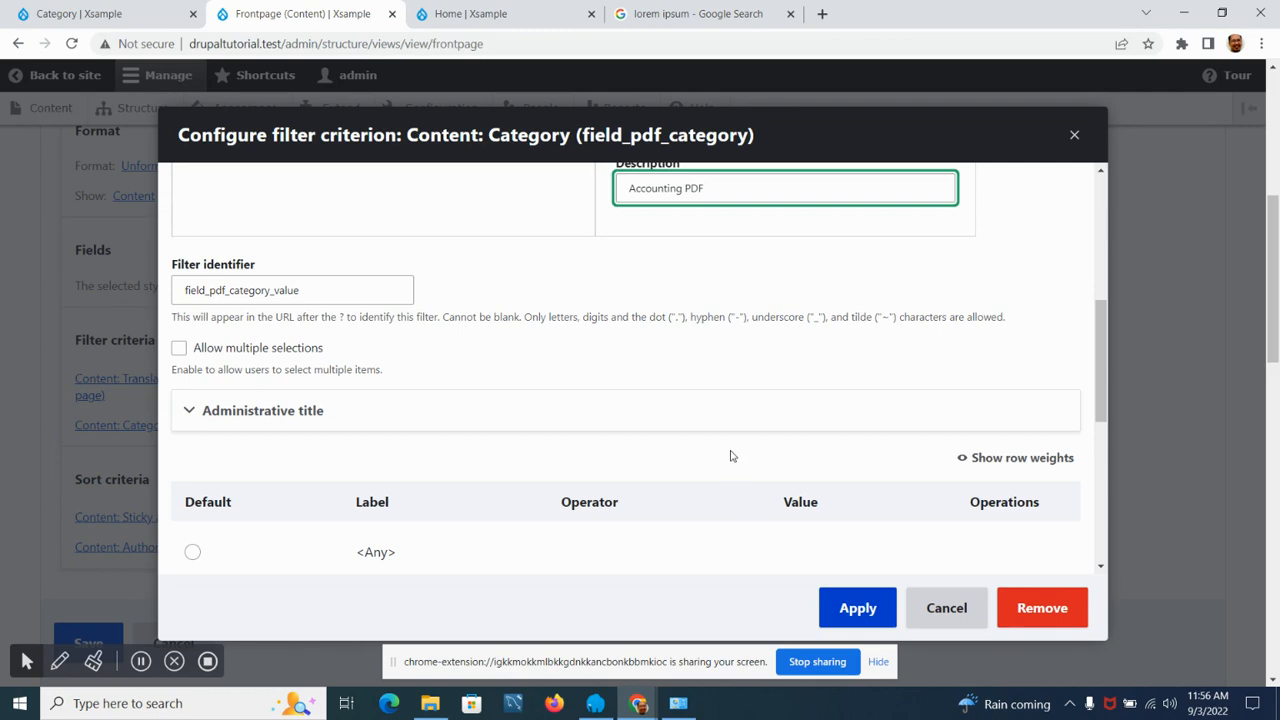
scroll(730, 456, "down", 5)
scroll(730, 456, "up", 4)
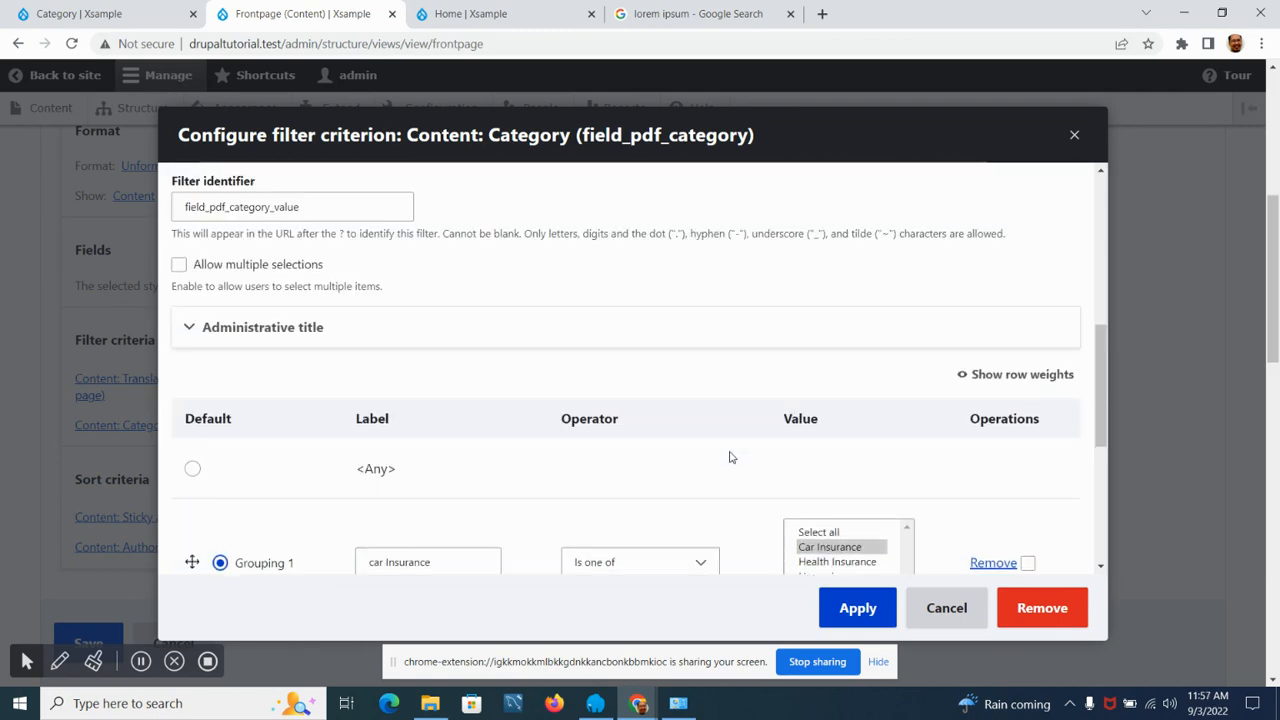
scroll(730, 456, "down", 4)
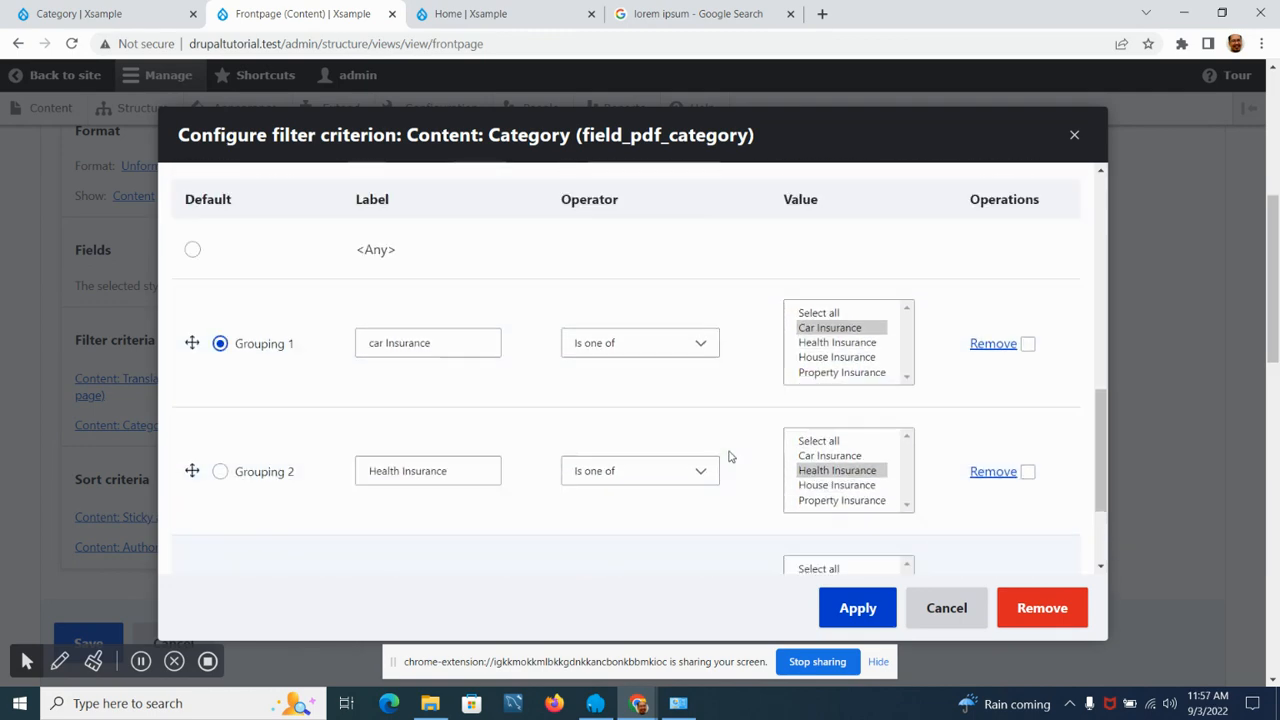
scroll(730, 456, "up", 10)
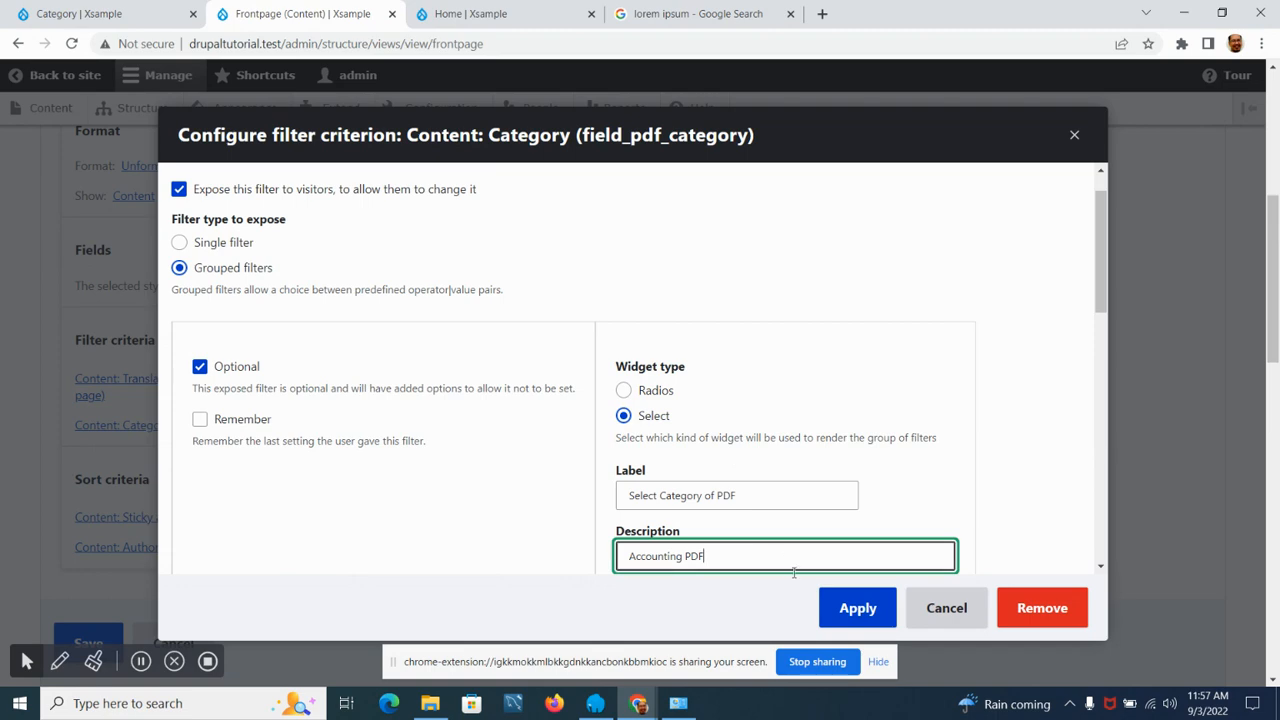
left_click(845, 610)
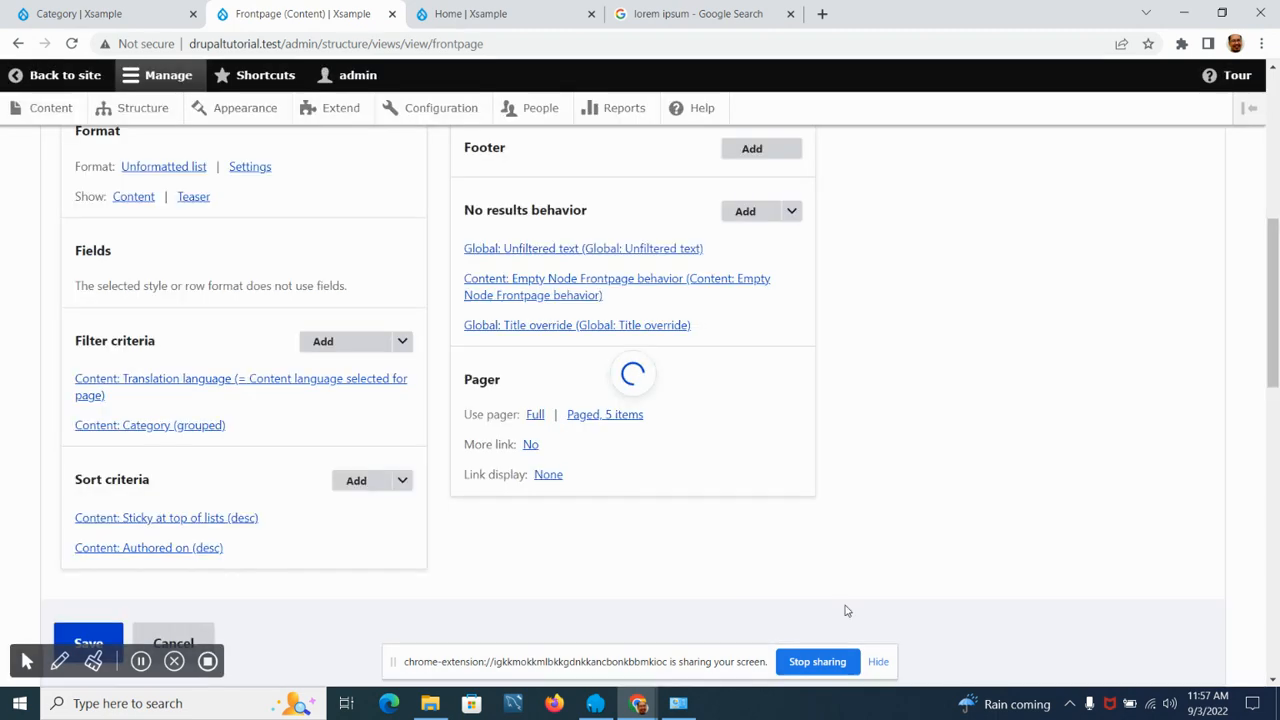
Save the Frontpage view and check the exposed filter's new label and description in the preview.
scroll(351, 503, "down", 3)
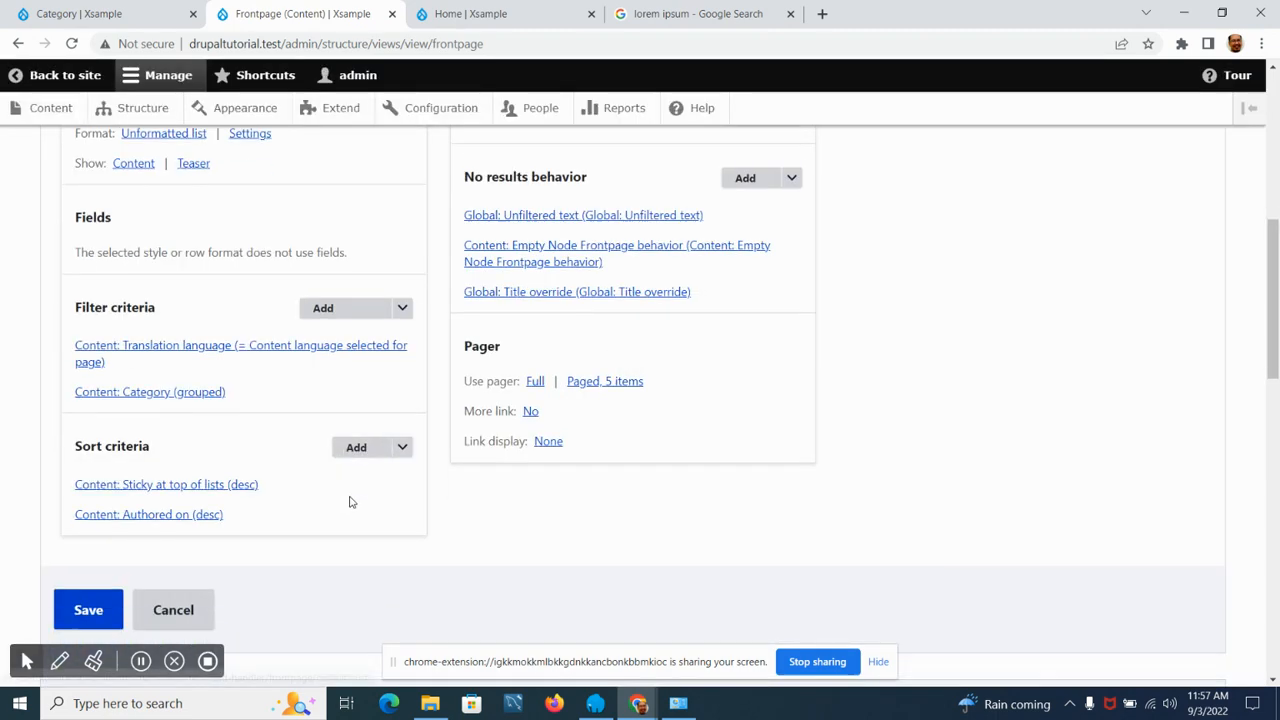
left_click(62, 400)
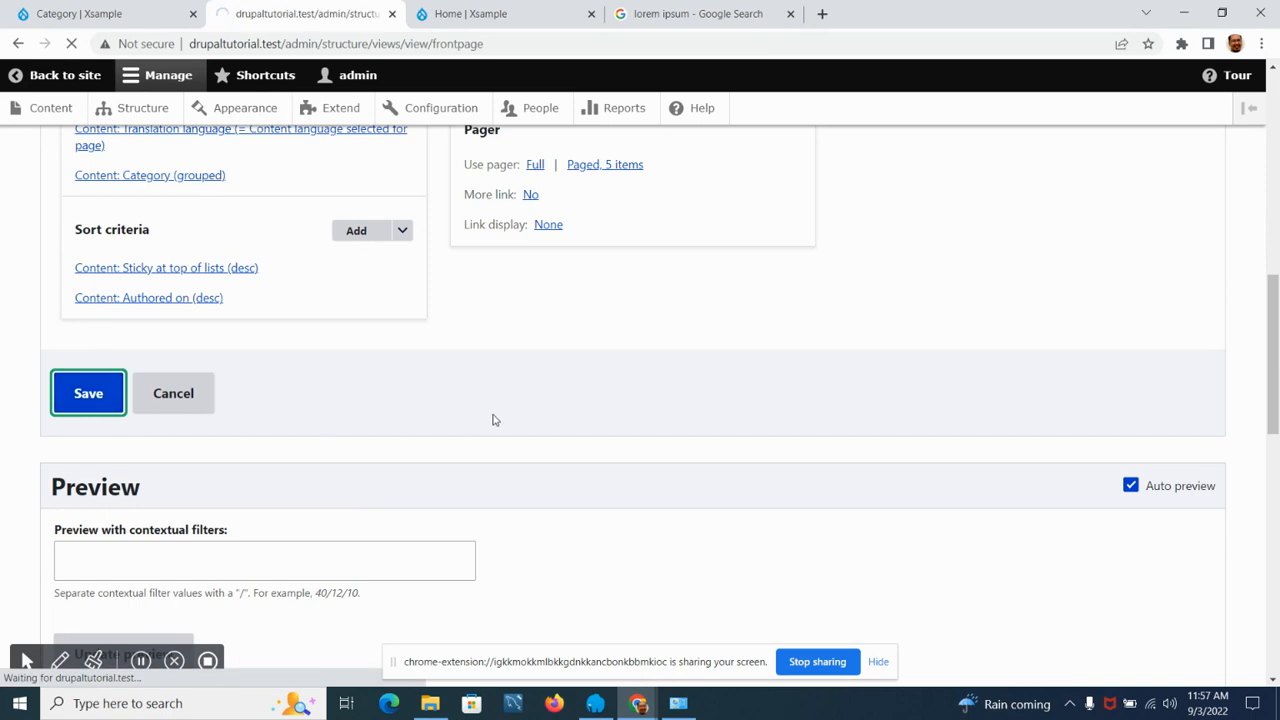
scroll(491, 420, "down", 4)
scroll(486, 428, "down", 2)
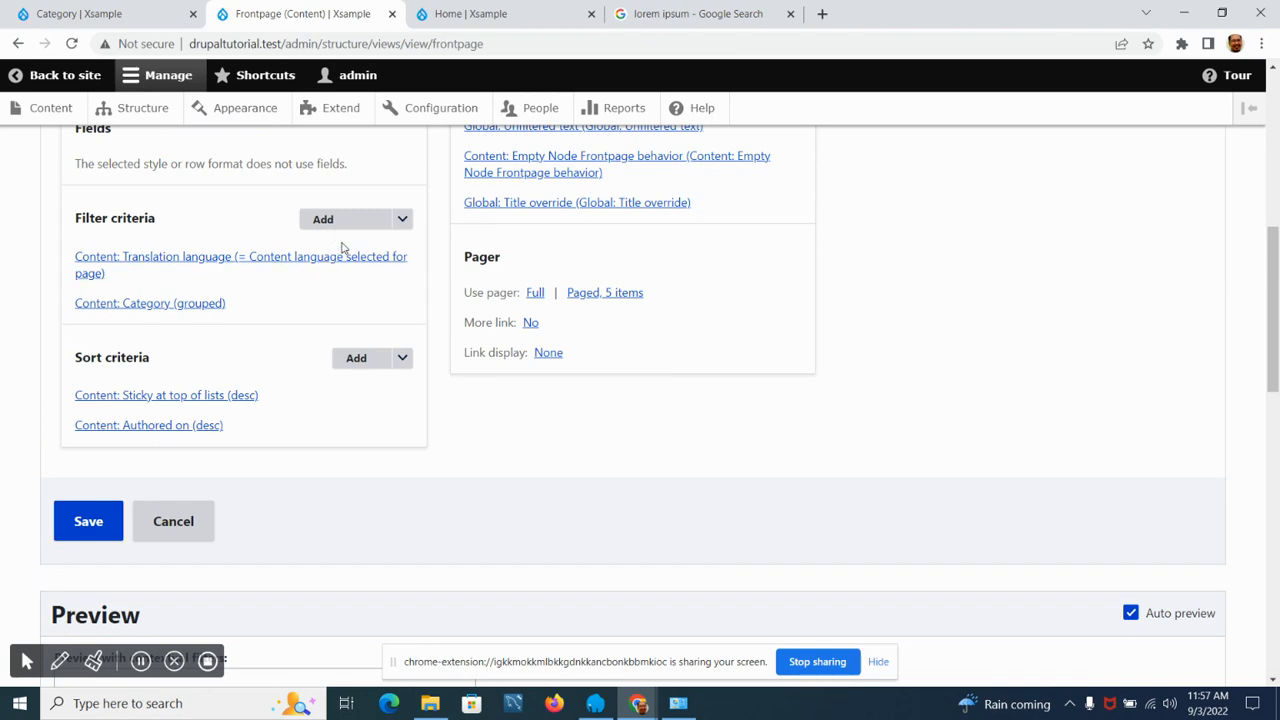
scroll(449, 503, "down", 8)
scroll(437, 492, "down", 5)
scroll(429, 489, "up", 14)
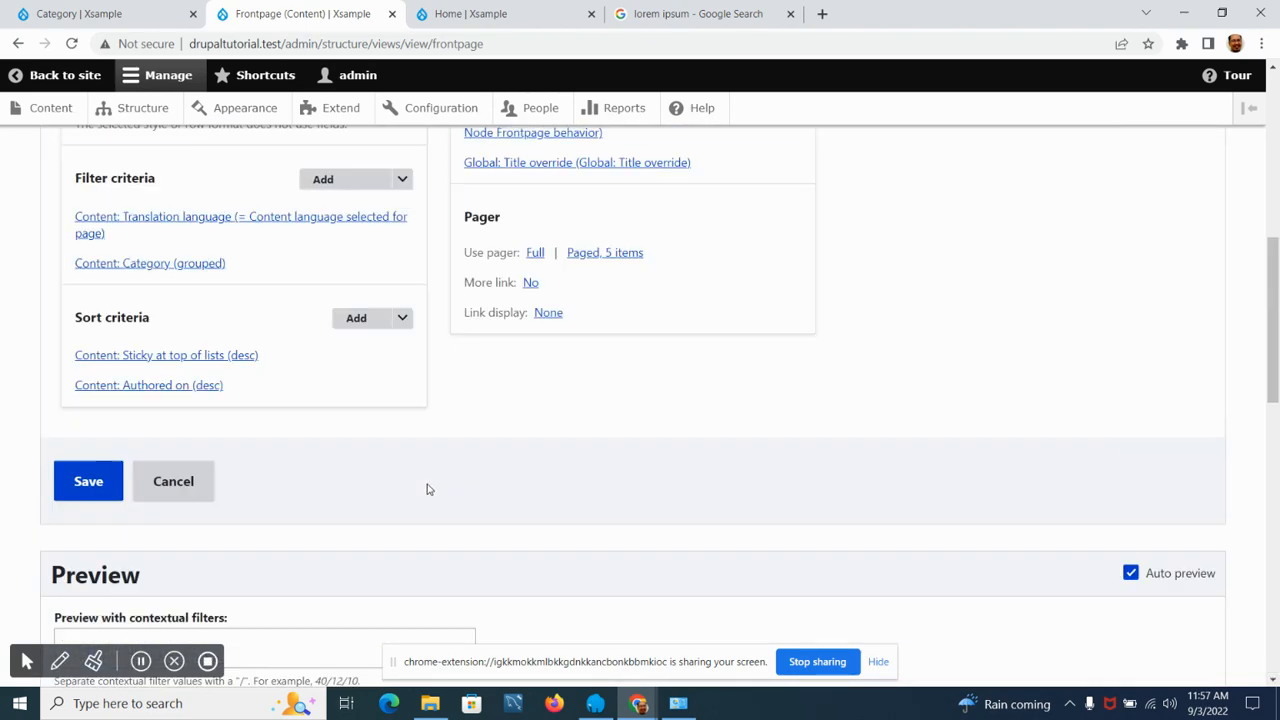
scroll(421, 483, "down", 7)
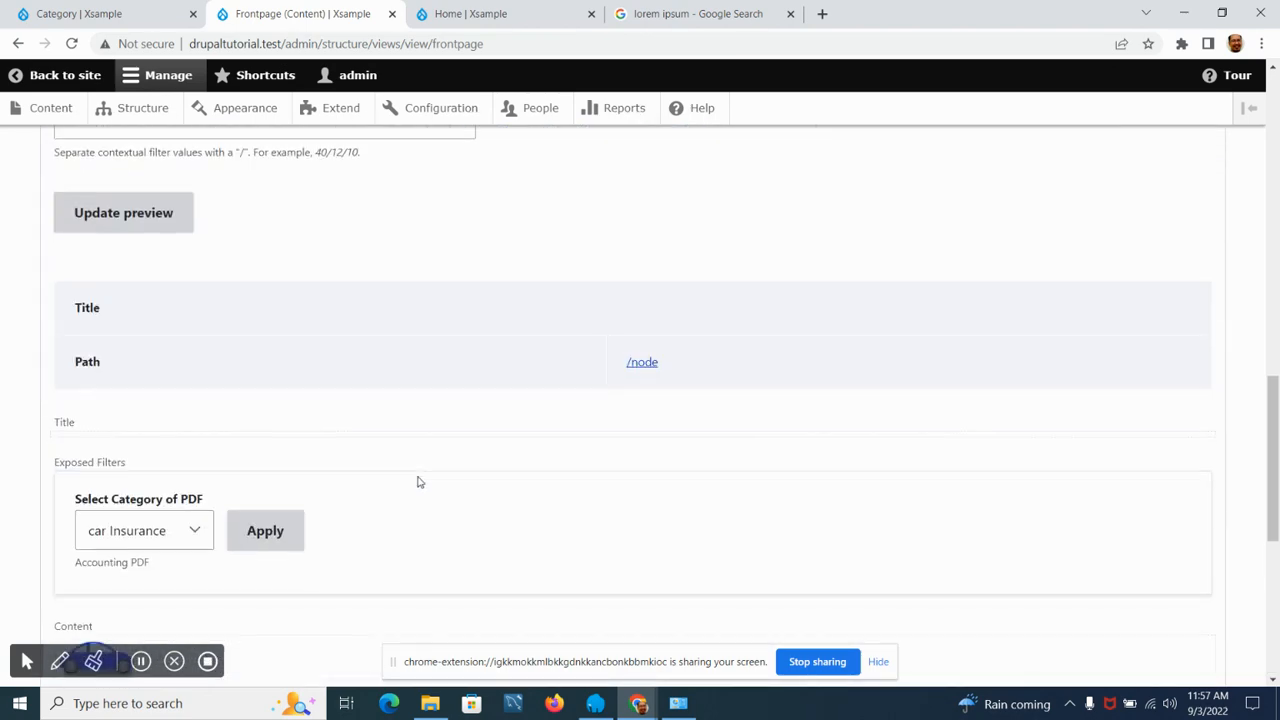
Reload the Home page and test the relabelled filter by showing only car Insurance content.
left_click(502, 27)
left_click(72, 43)
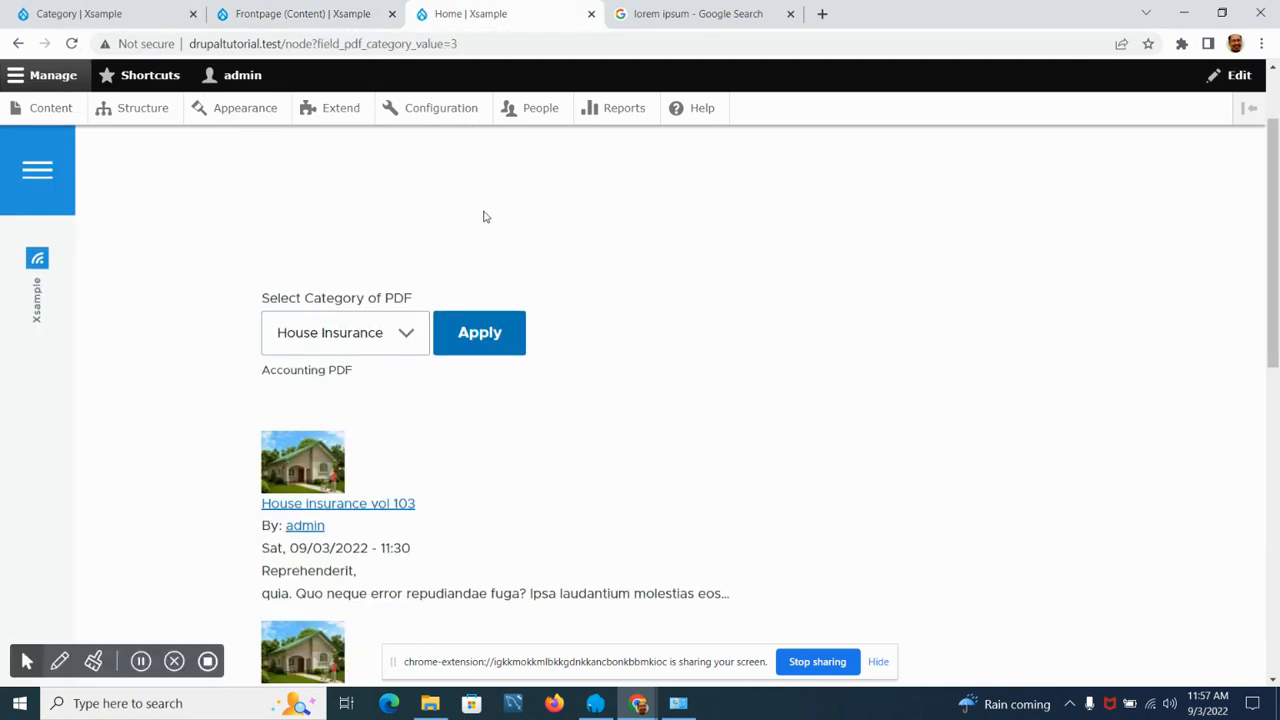
left_click(400, 339)
left_click(330, 377)
left_click(486, 337)
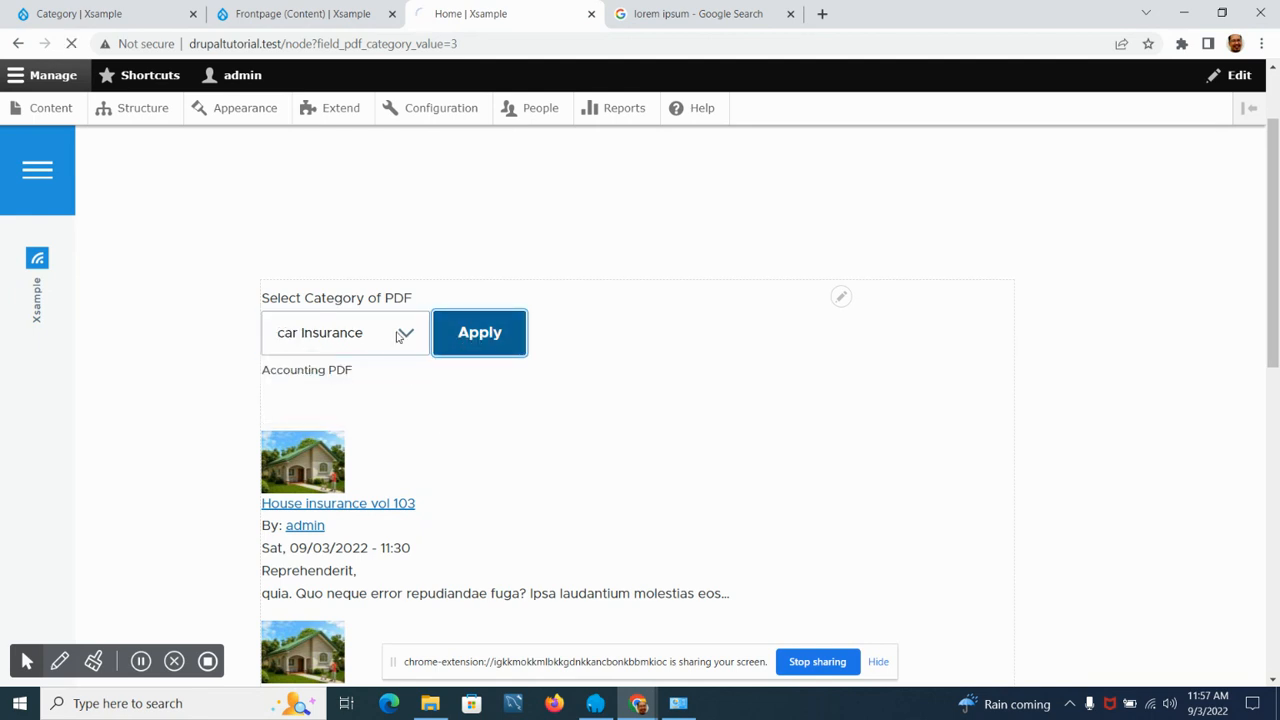
scroll(417, 393, "down", 4)
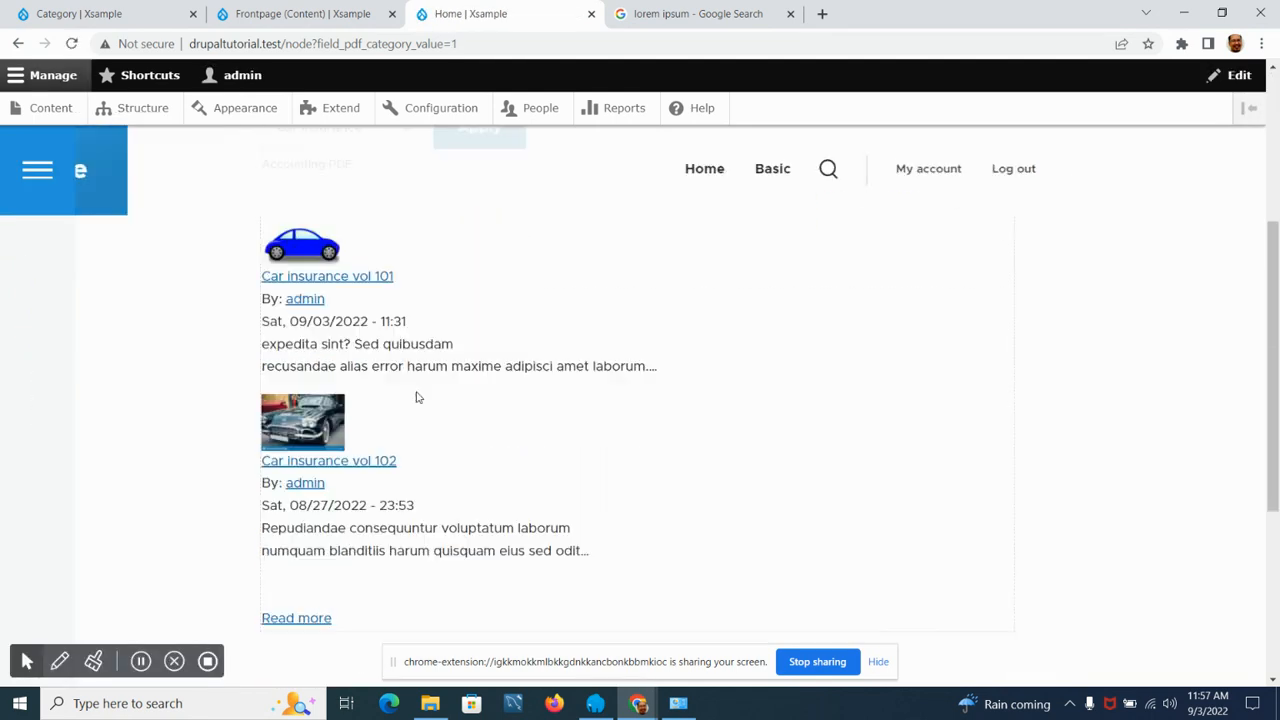
scroll(410, 391, "up", 3)
Return to the Frontpage view and add the content's Published field as a new filter criterion.
left_click(290, 14)
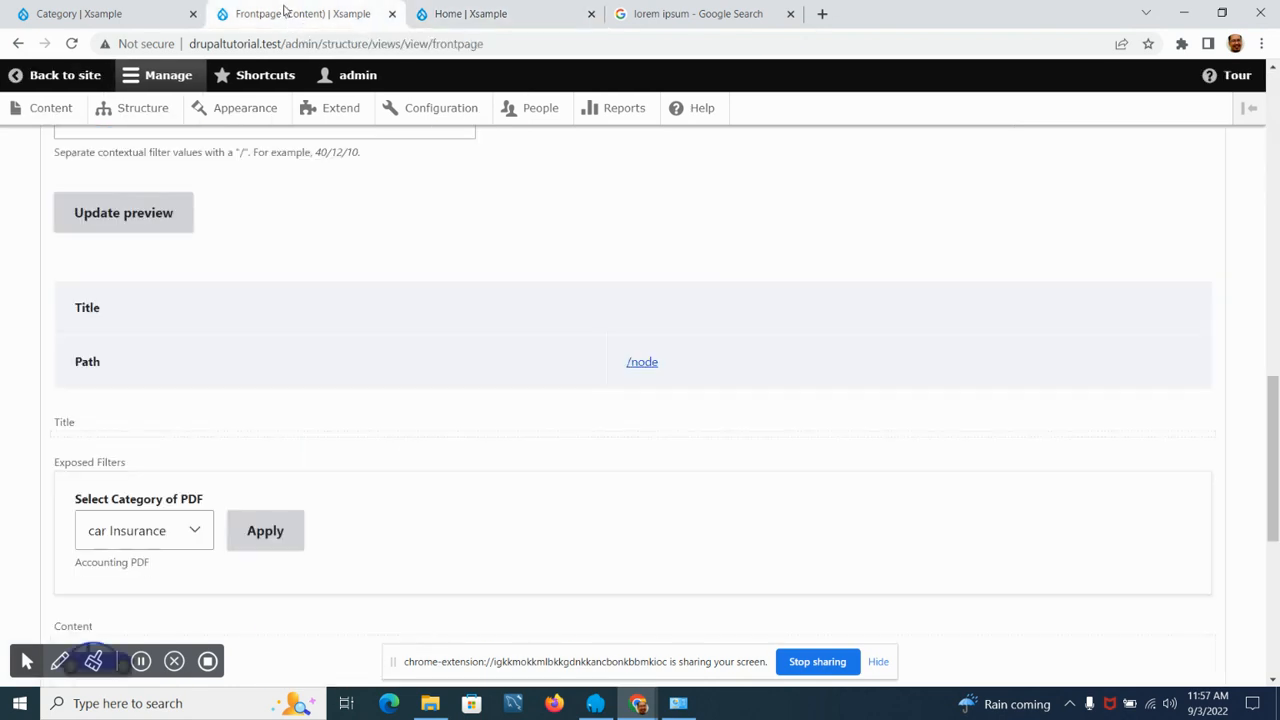
scroll(337, 443, "up", 4)
scroll(345, 435, "up", 2)
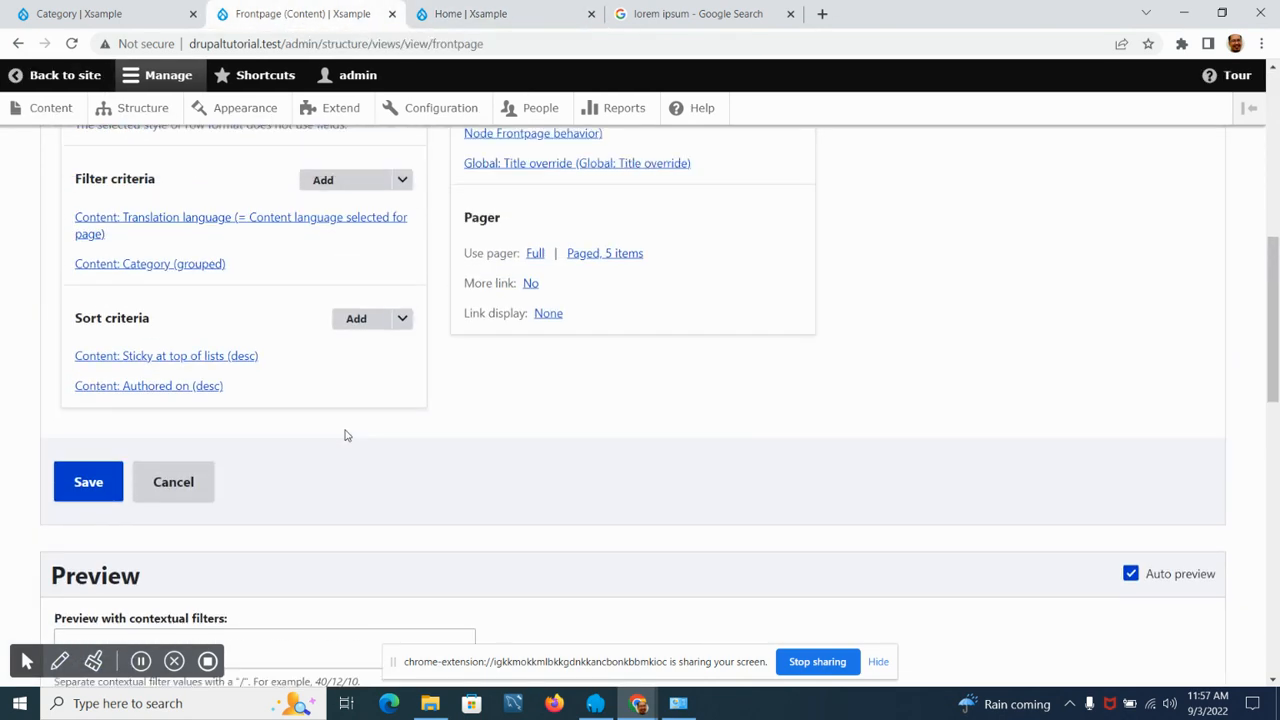
left_click(365, 236)
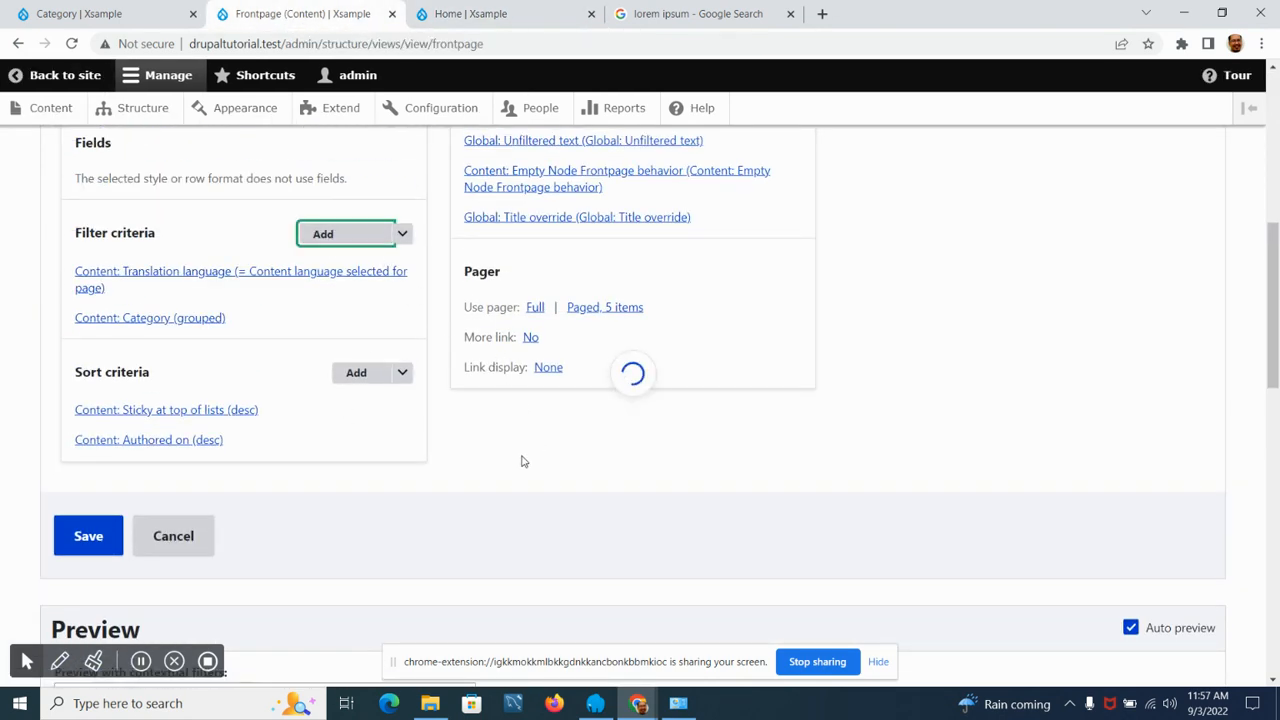
scroll(415, 321, "down", 5)
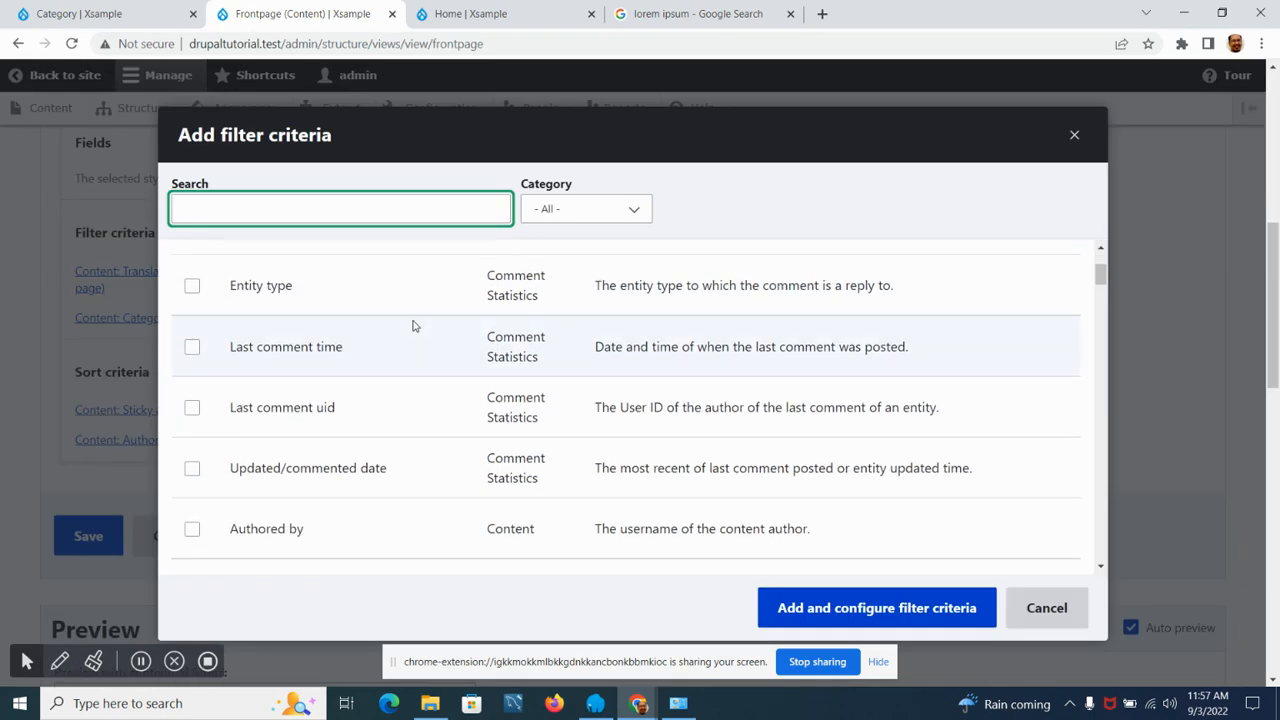
scroll(412, 328, "down", 3)
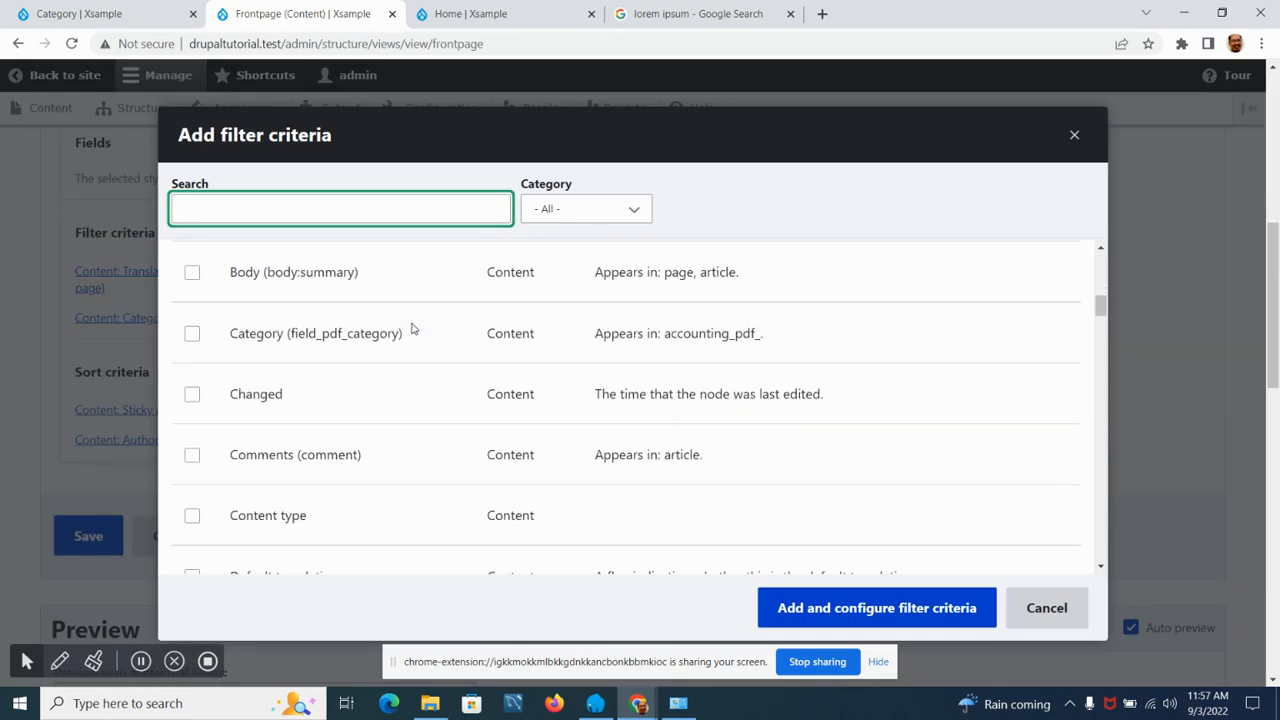
scroll(412, 328, "down", 1)
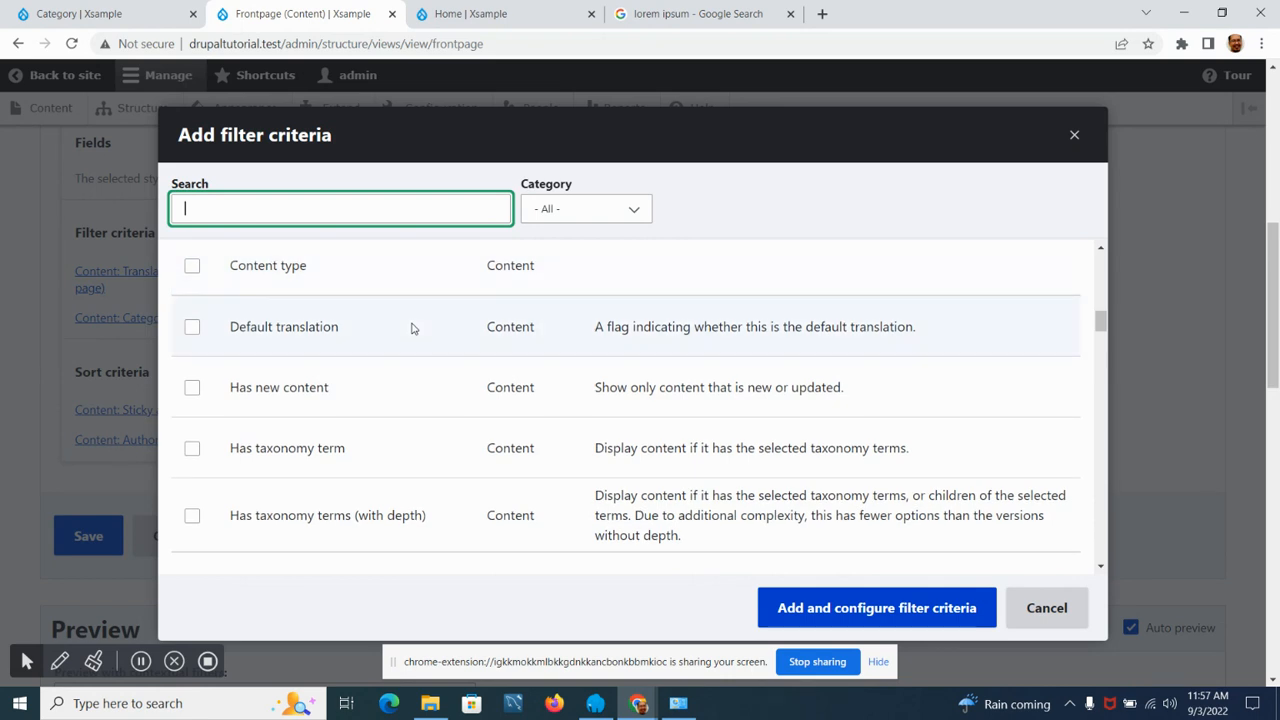
scroll(412, 328, "down", 7)
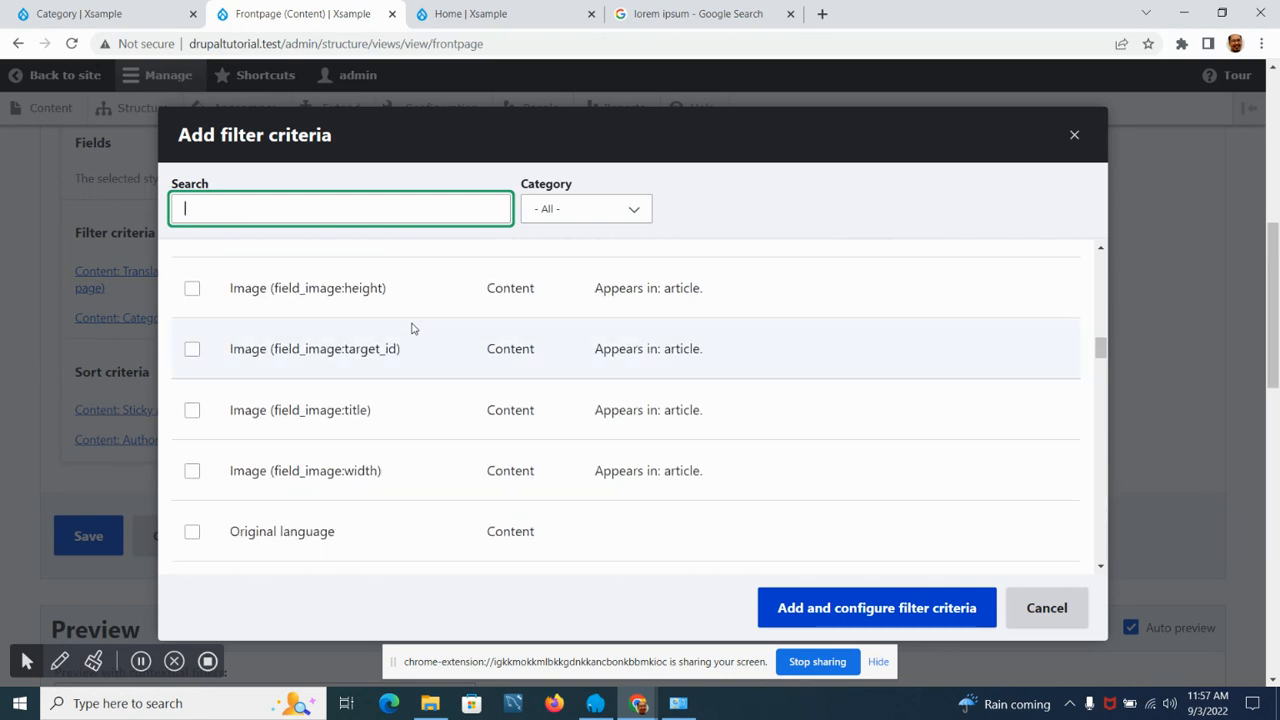
scroll(412, 328, "down", 6)
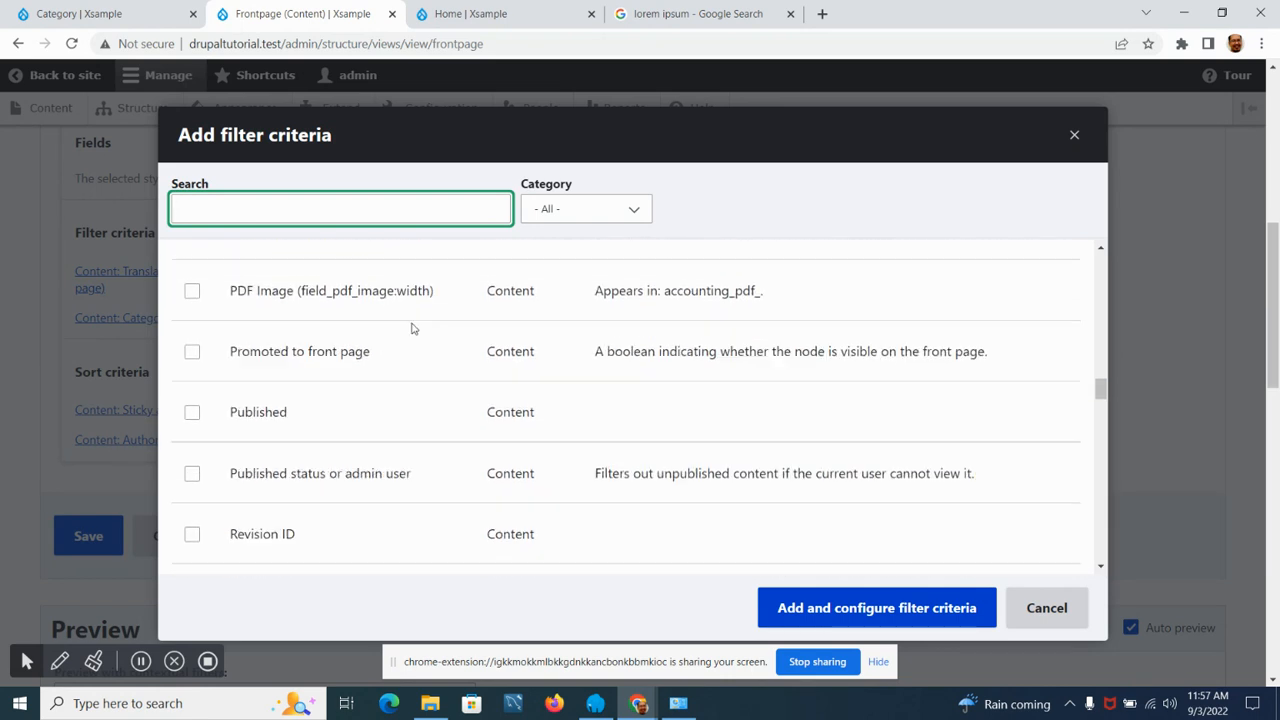
left_click(192, 412)
scroll(358, 430, "down", 2)
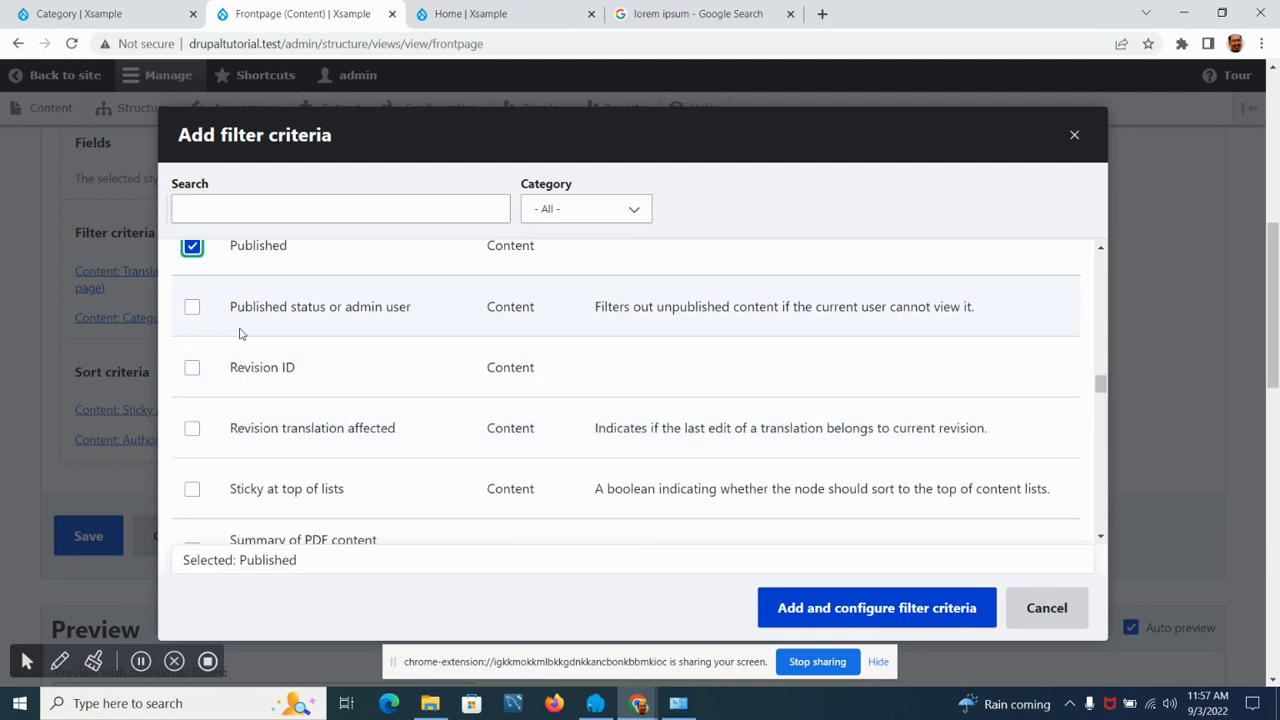
left_click(837, 607)
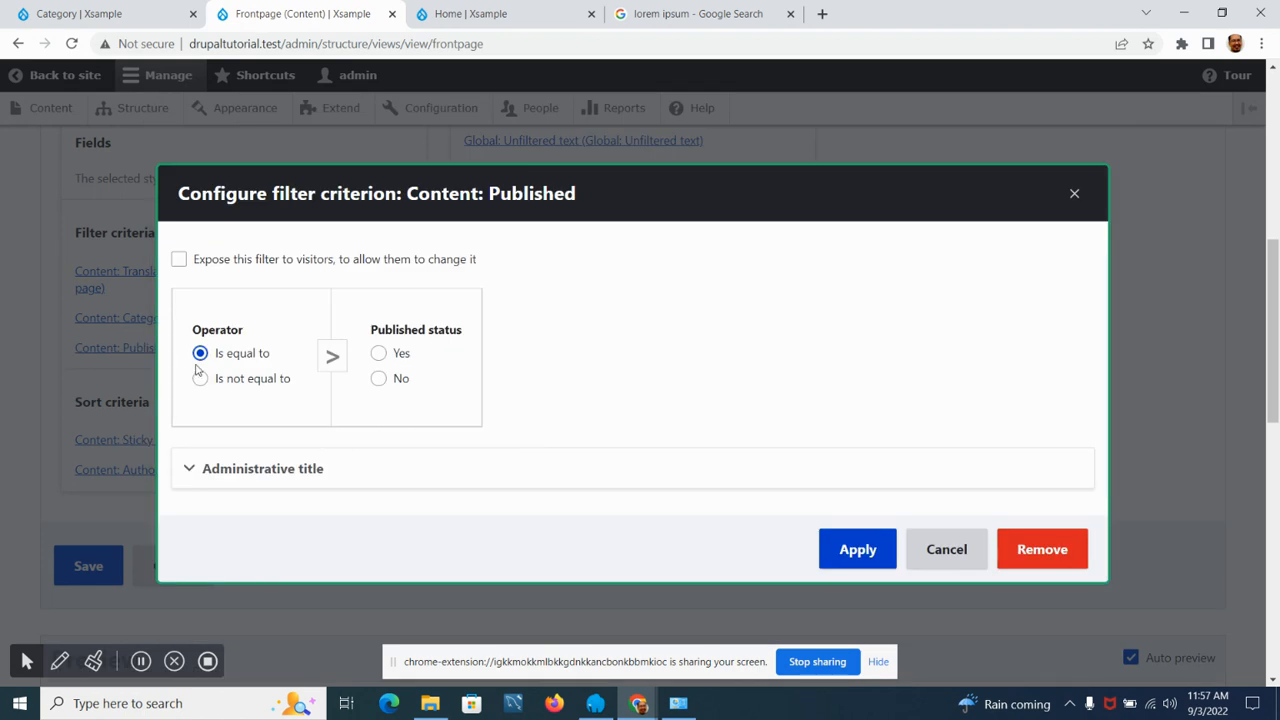
Set the Published filter to is equal to Yes, apply it and save the Frontpage view.
left_click(379, 355)
left_click(866, 552)
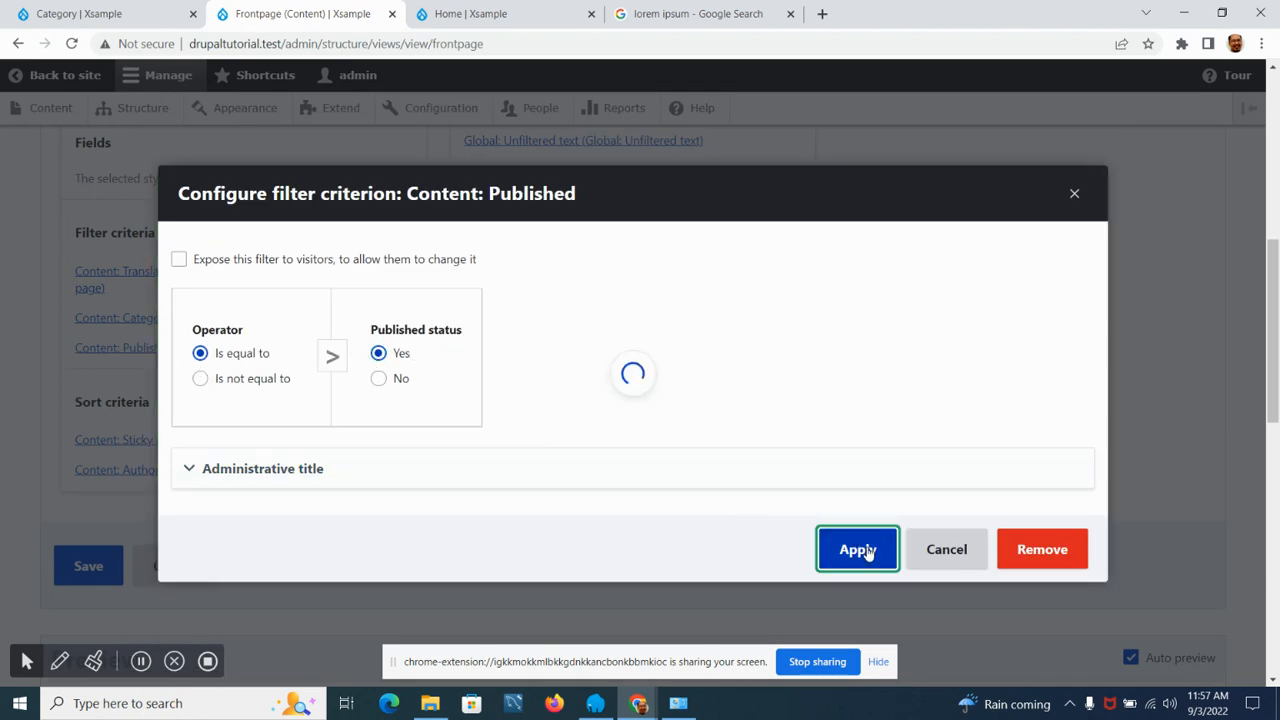
scroll(465, 440, "down", 1)
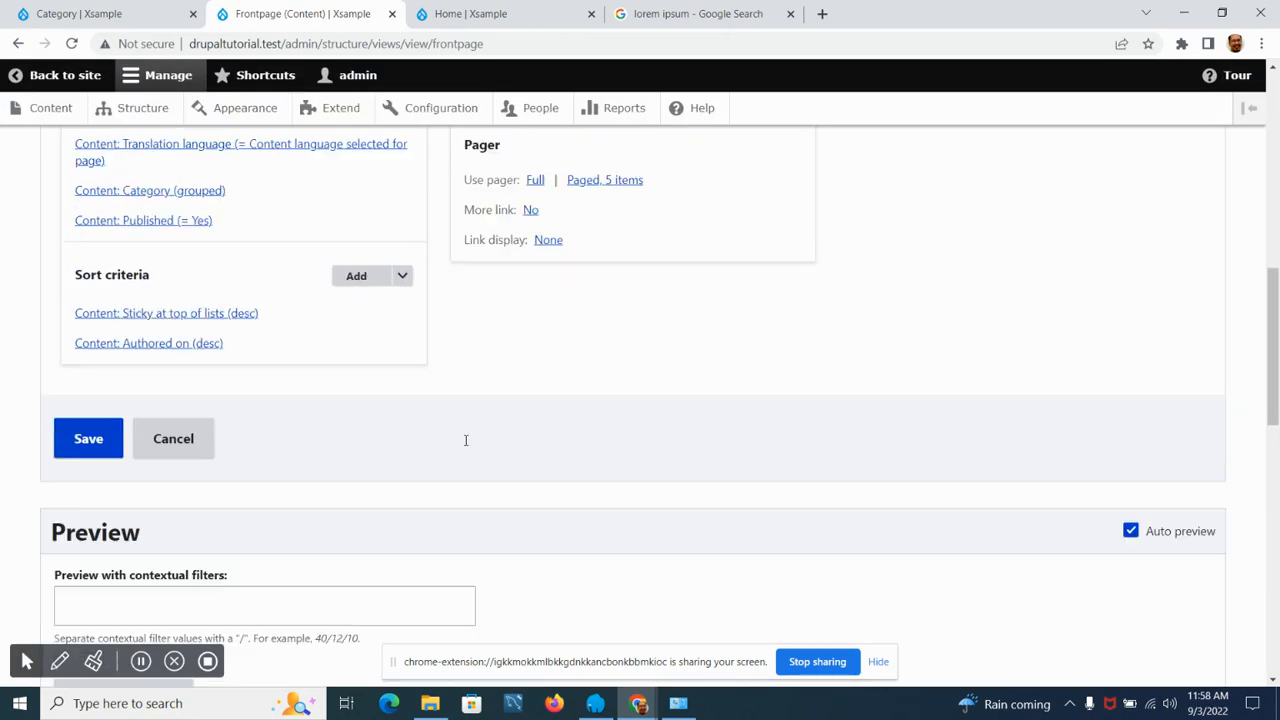
scroll(466, 442, "down", 6)
scroll(474, 437, "up", 4)
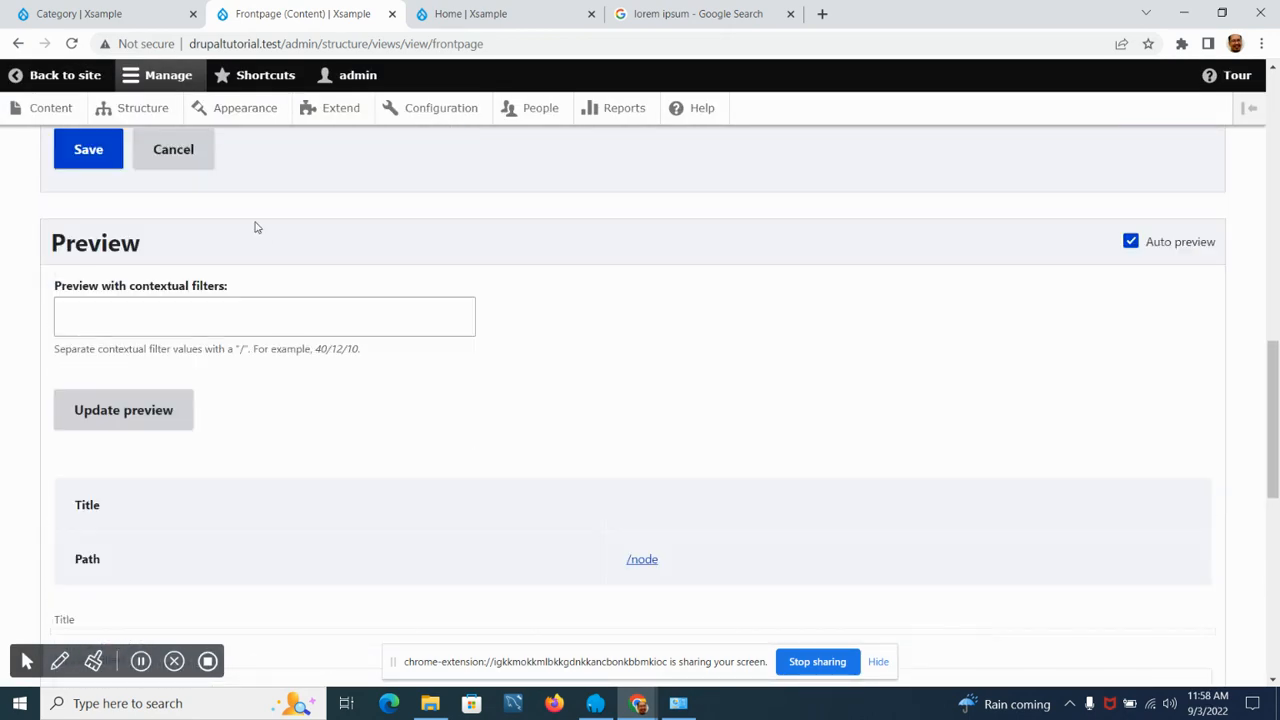
left_click(86, 160)
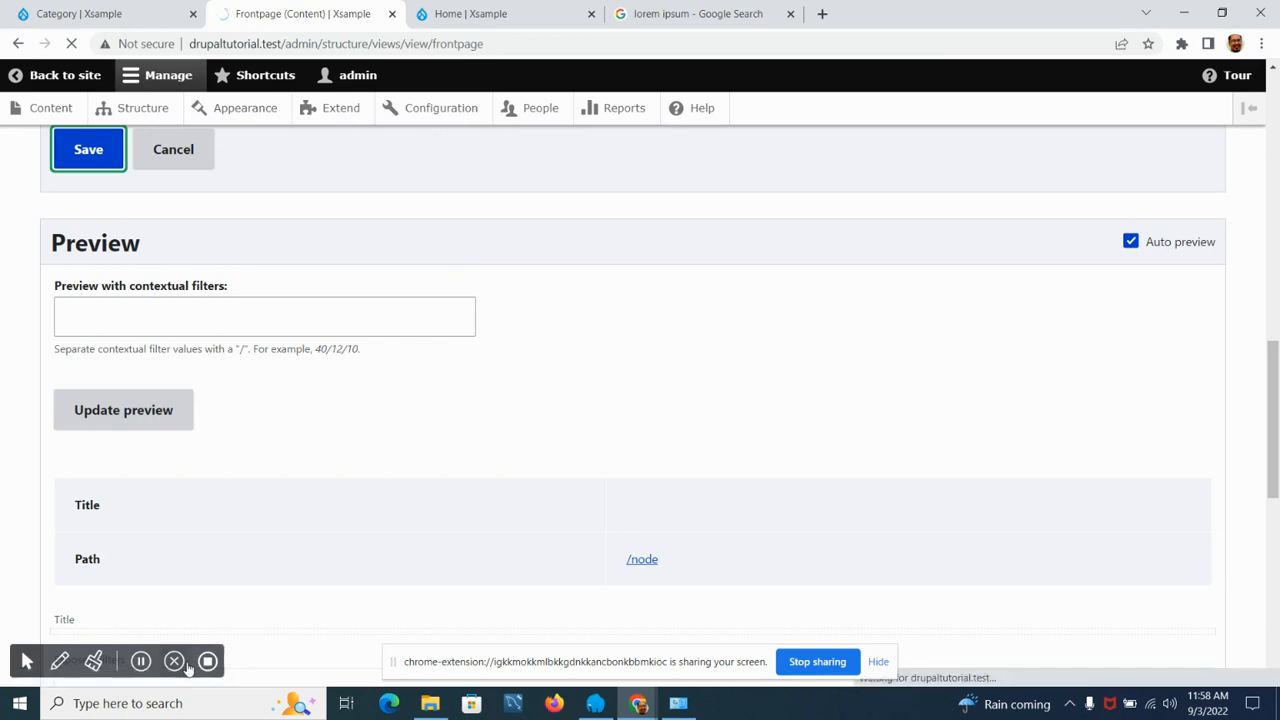
Test the exposed PDF category filter in the view preview with Health Insurance.
scroll(224, 508, "down", 5)
scroll(219, 512, "down", 10)
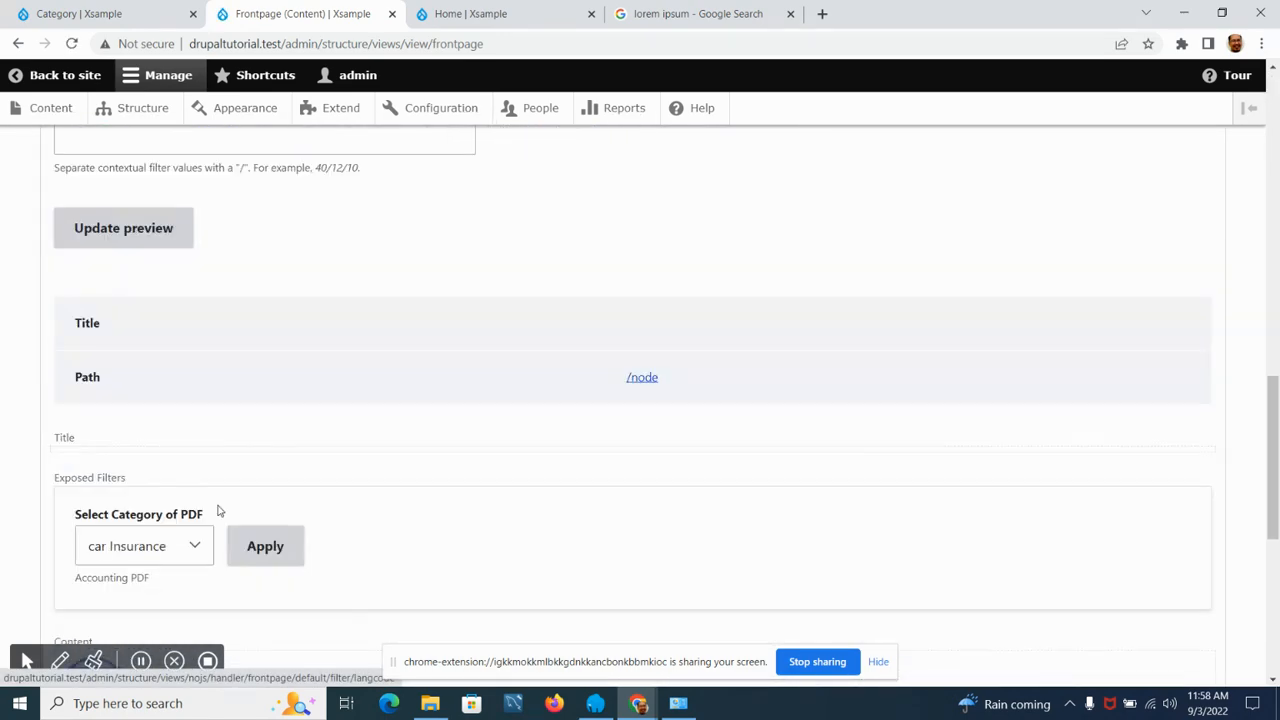
scroll(219, 508, "up", 4)
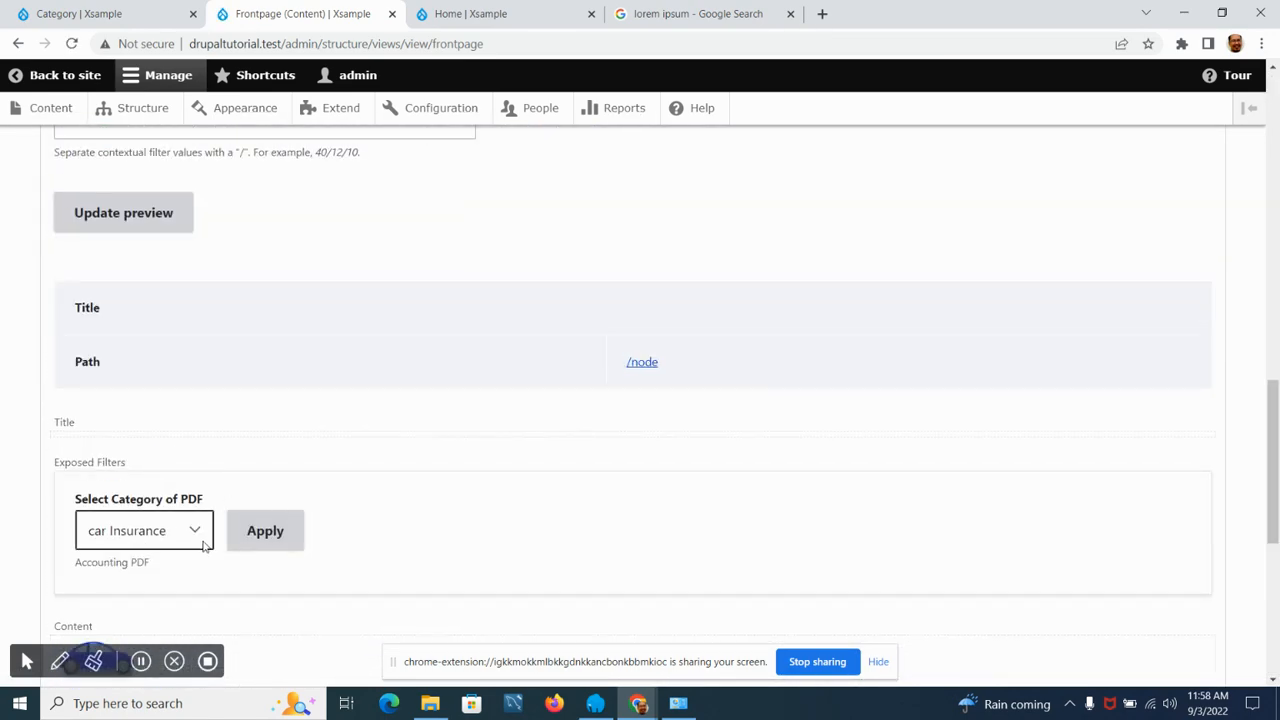
scroll(208, 420, "down", 2)
left_click(190, 283)
left_click(157, 348)
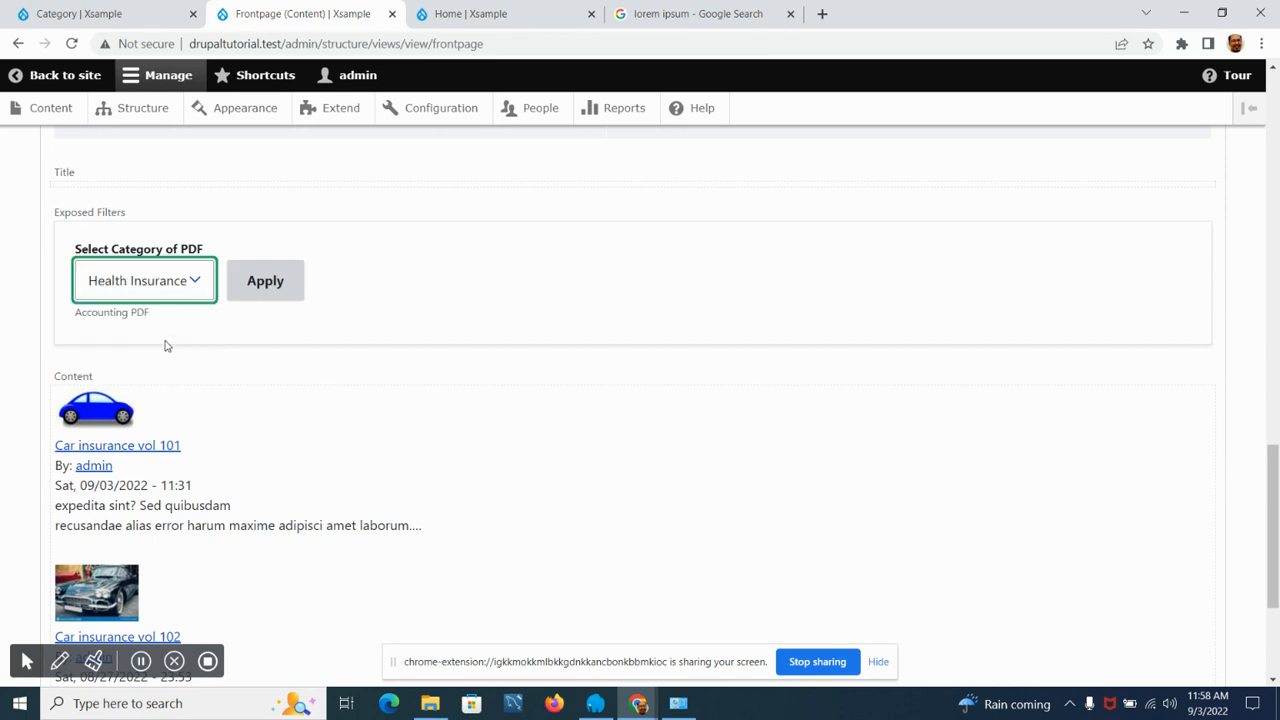
left_click(265, 284)
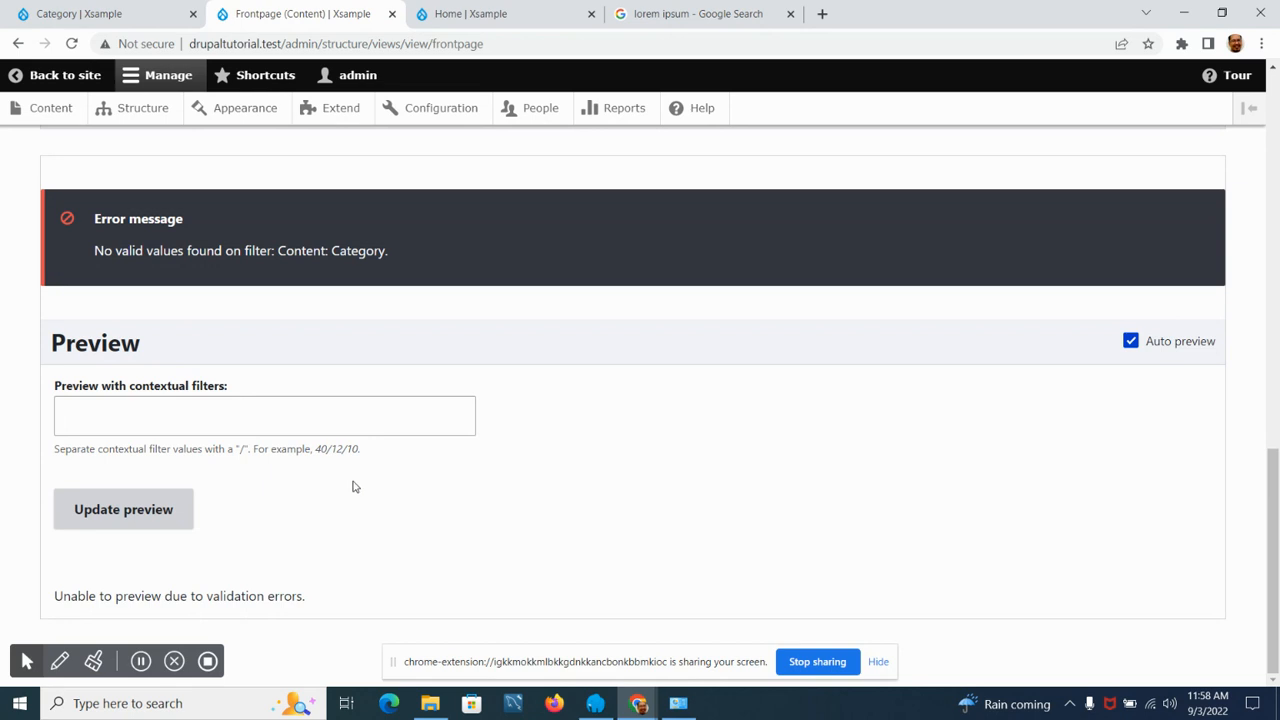
Save the Frontpage view again and check its filter criteria and reloaded preview.
scroll(290, 474, "up", 4)
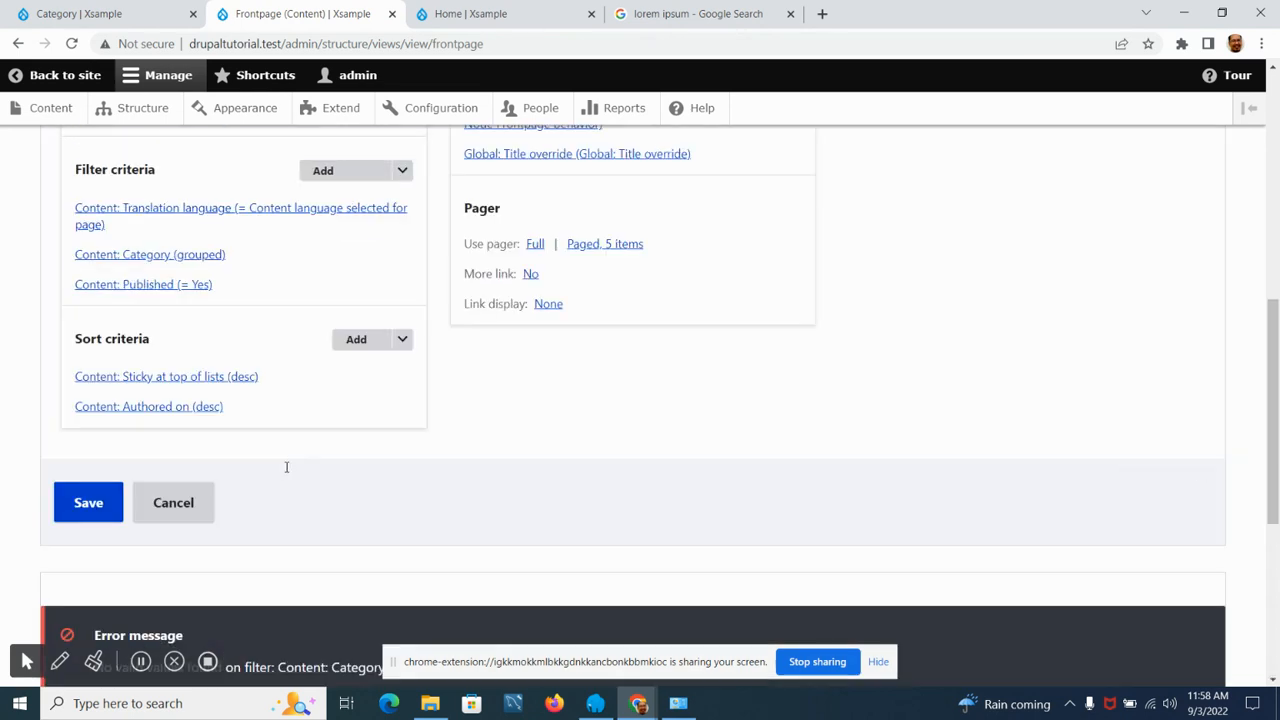
left_click(88, 502)
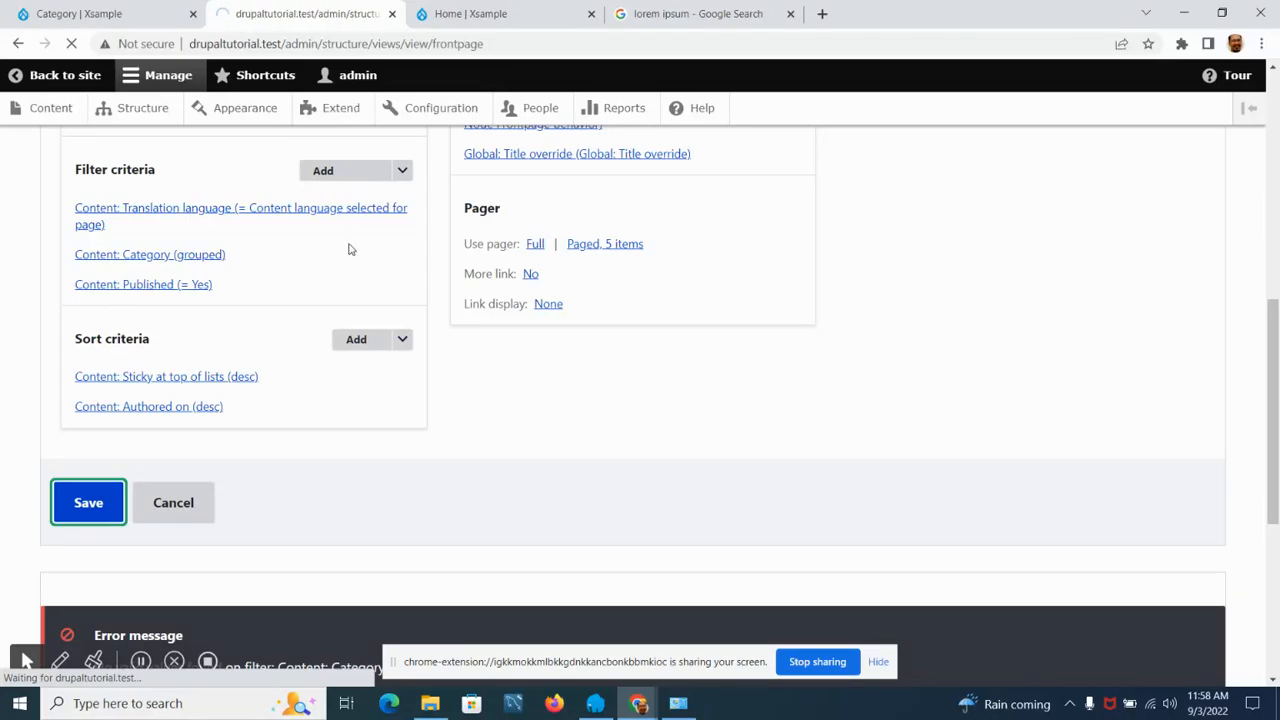
scroll(254, 289, "down", 6)
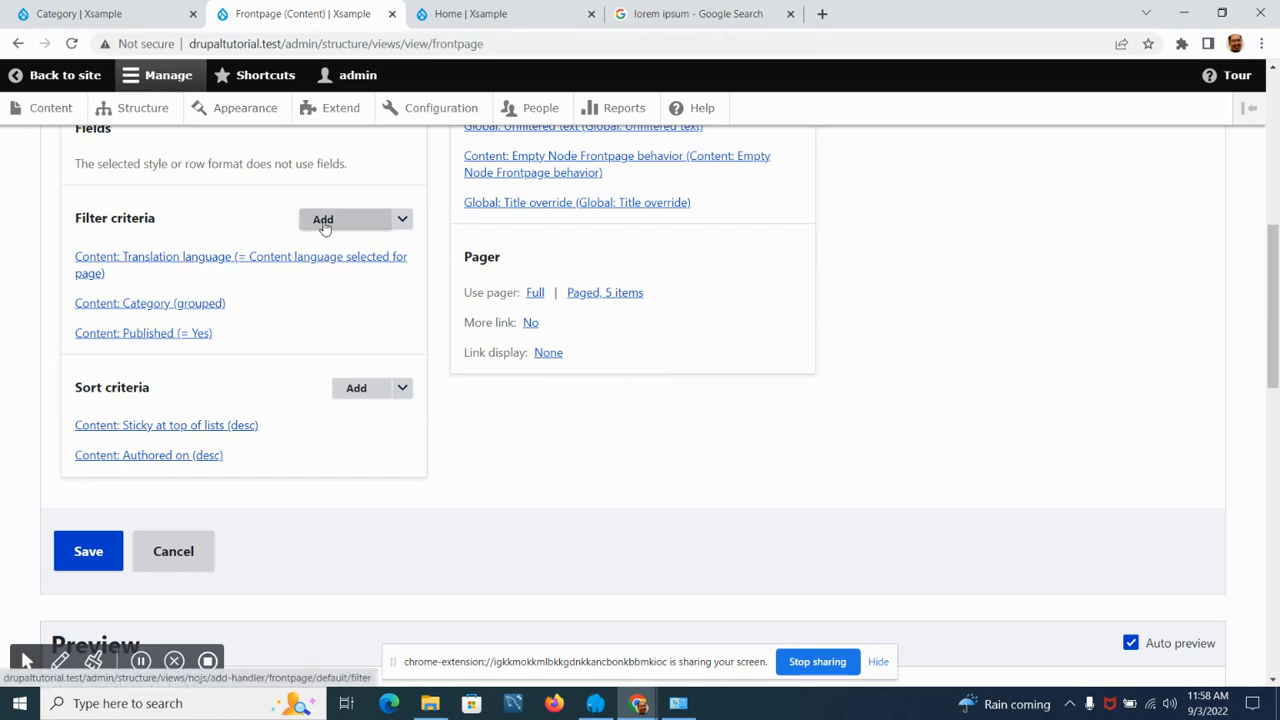
scroll(271, 471, "down", 15)
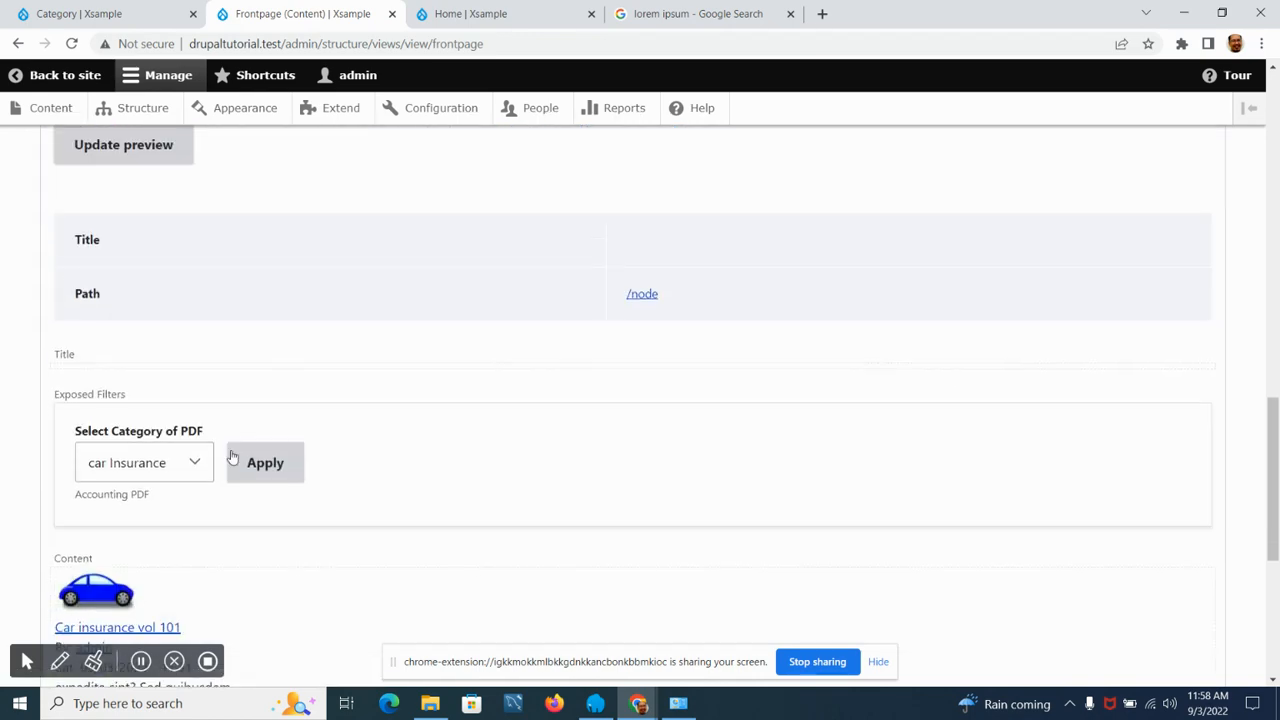
Add the Content type field as another filter criterion of the Frontpage view.
scroll(186, 409, "up", 10)
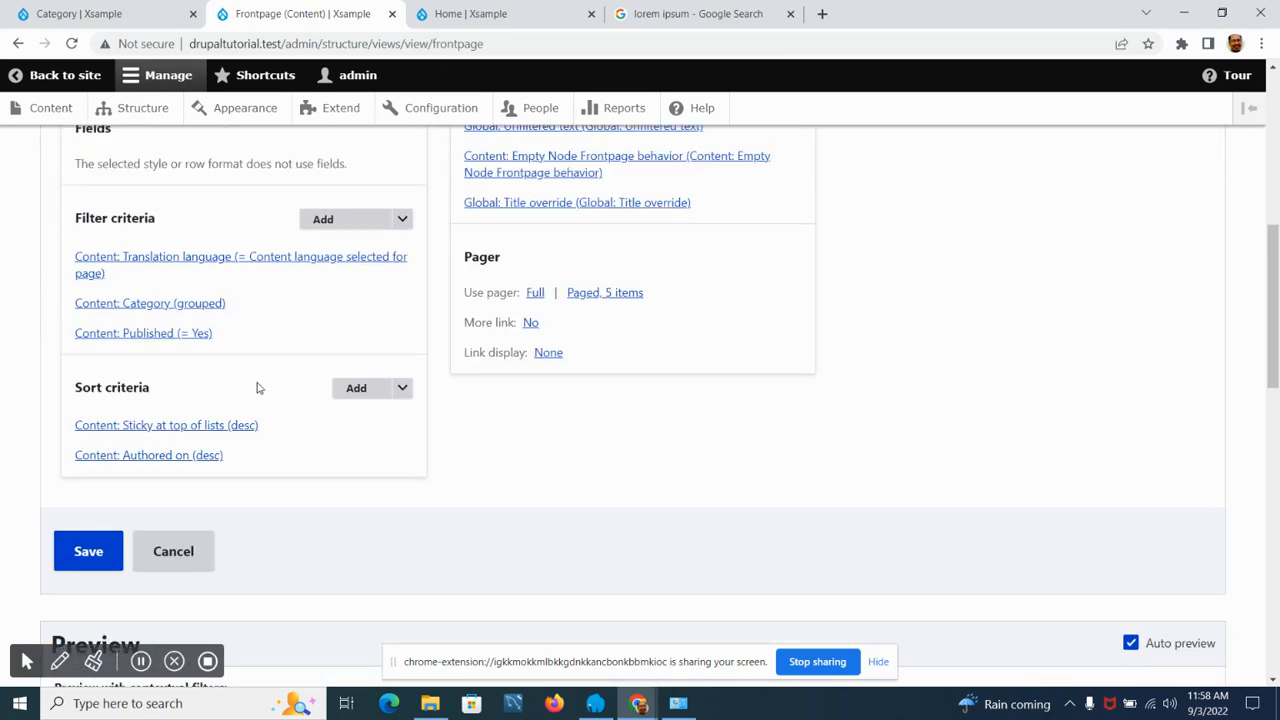
scroll(251, 349, "up", 2)
left_click(328, 387)
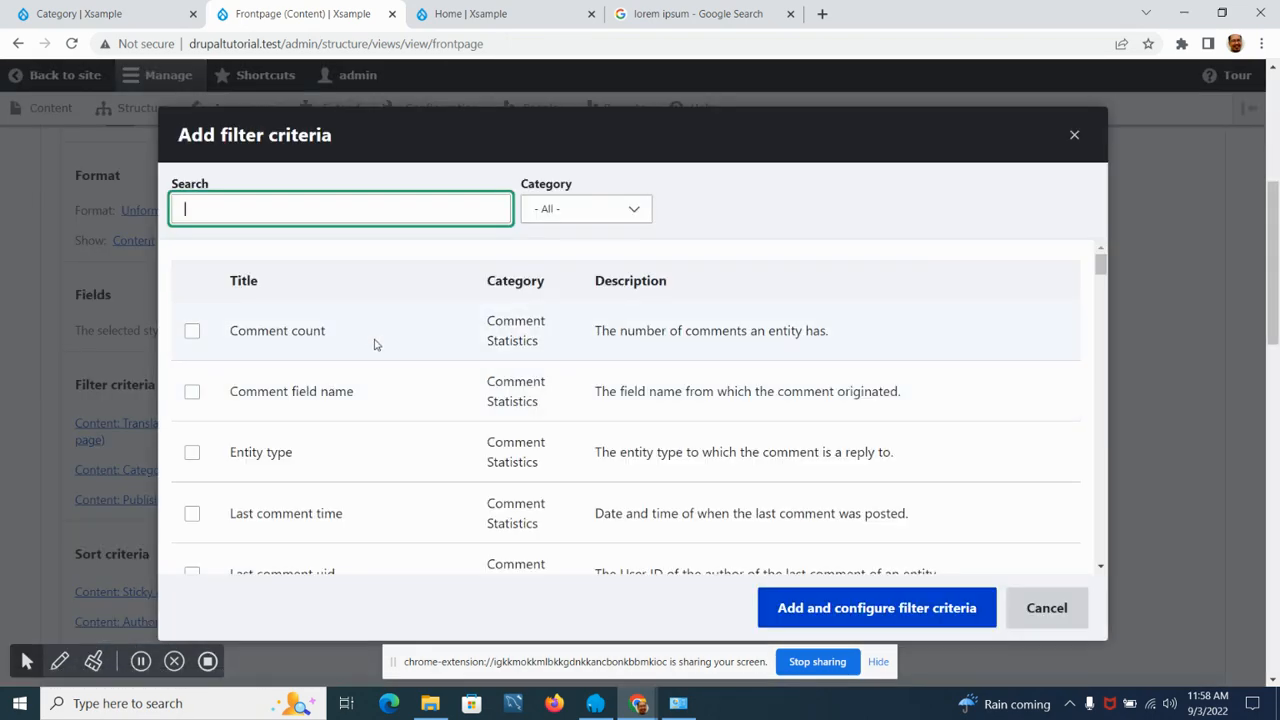
scroll(375, 344, "down", 2)
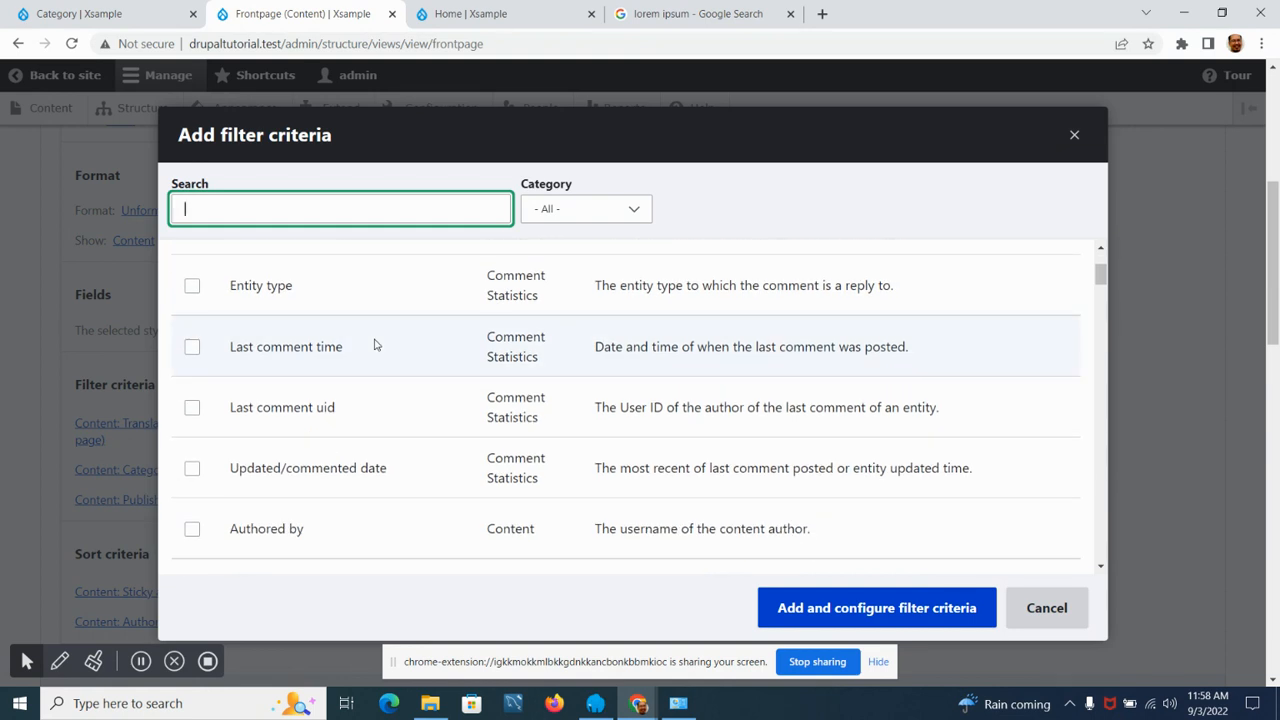
scroll(375, 344, "down", 3)
scroll(357, 334, "down", 4)
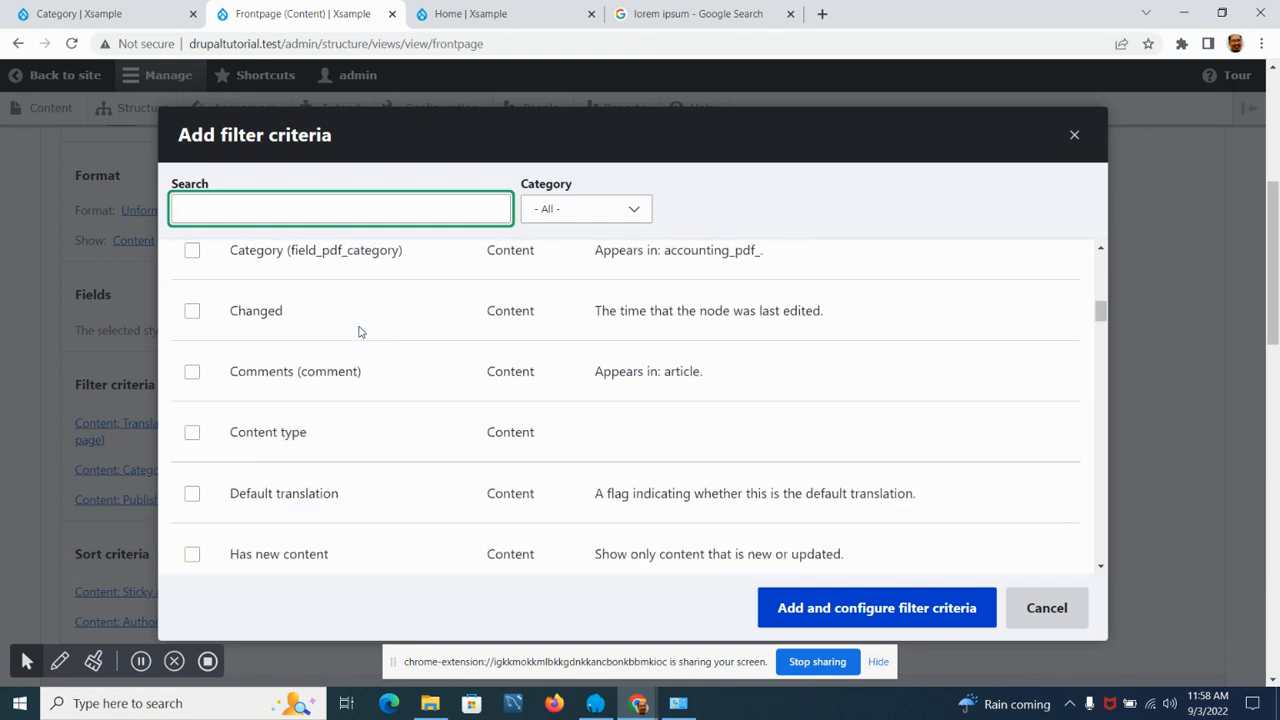
left_click(285, 436)
left_click(843, 598)
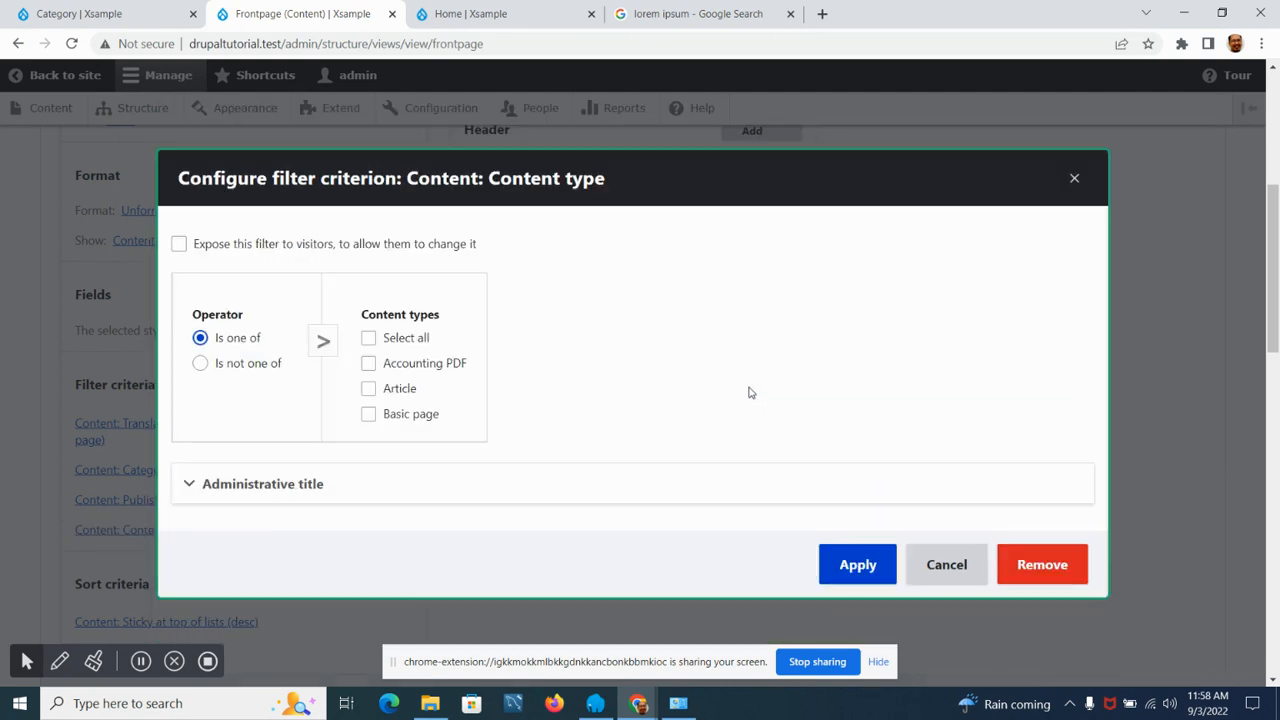
Limit the Content type filter to Accounting PDF, apply it and save the Frontpage view.
left_click(369, 364)
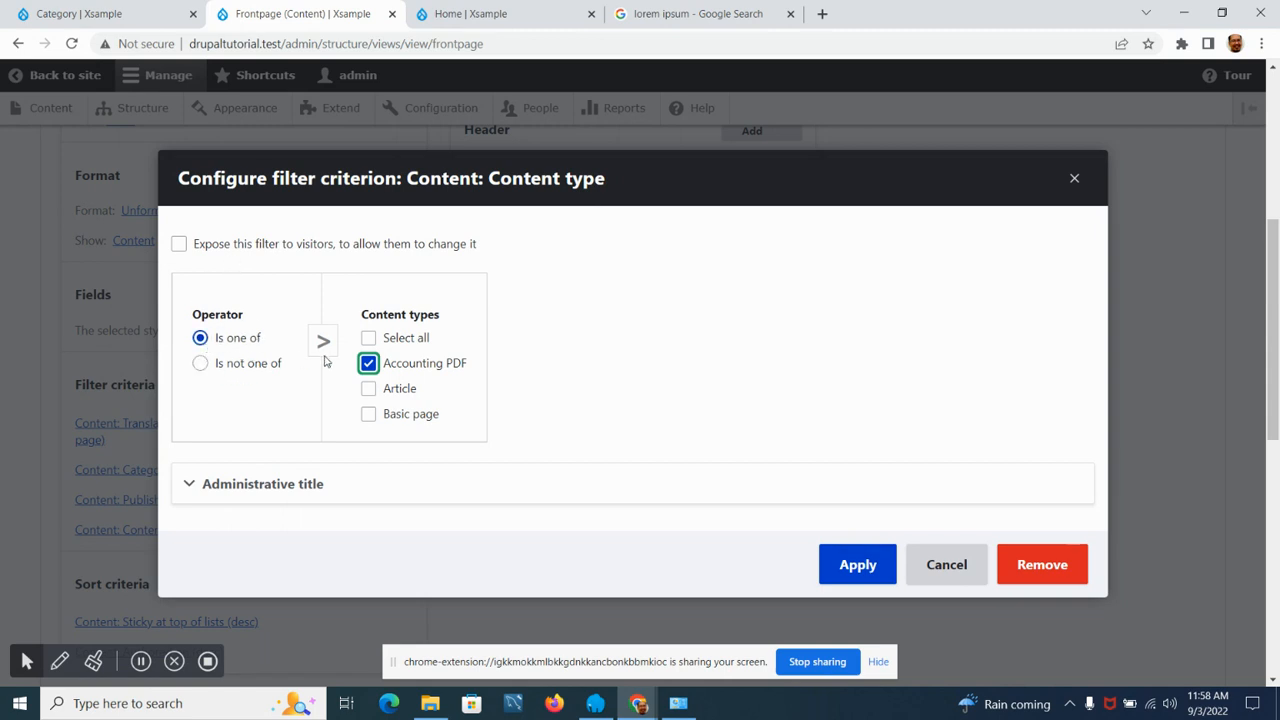
left_click(854, 566)
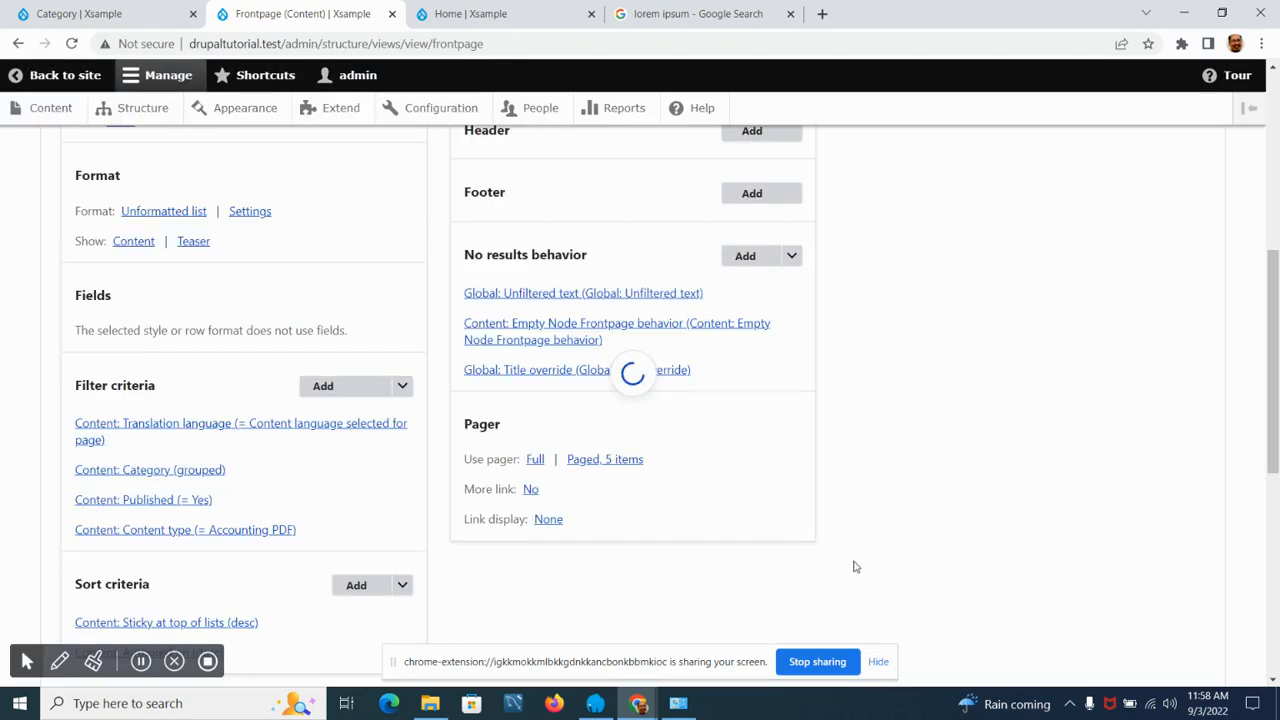
scroll(491, 500, "down", 3)
left_click(100, 424)
Review the saved view's preview and repeat the Health Insurance test of its exposed category filter.
scroll(297, 380, "down", 3)
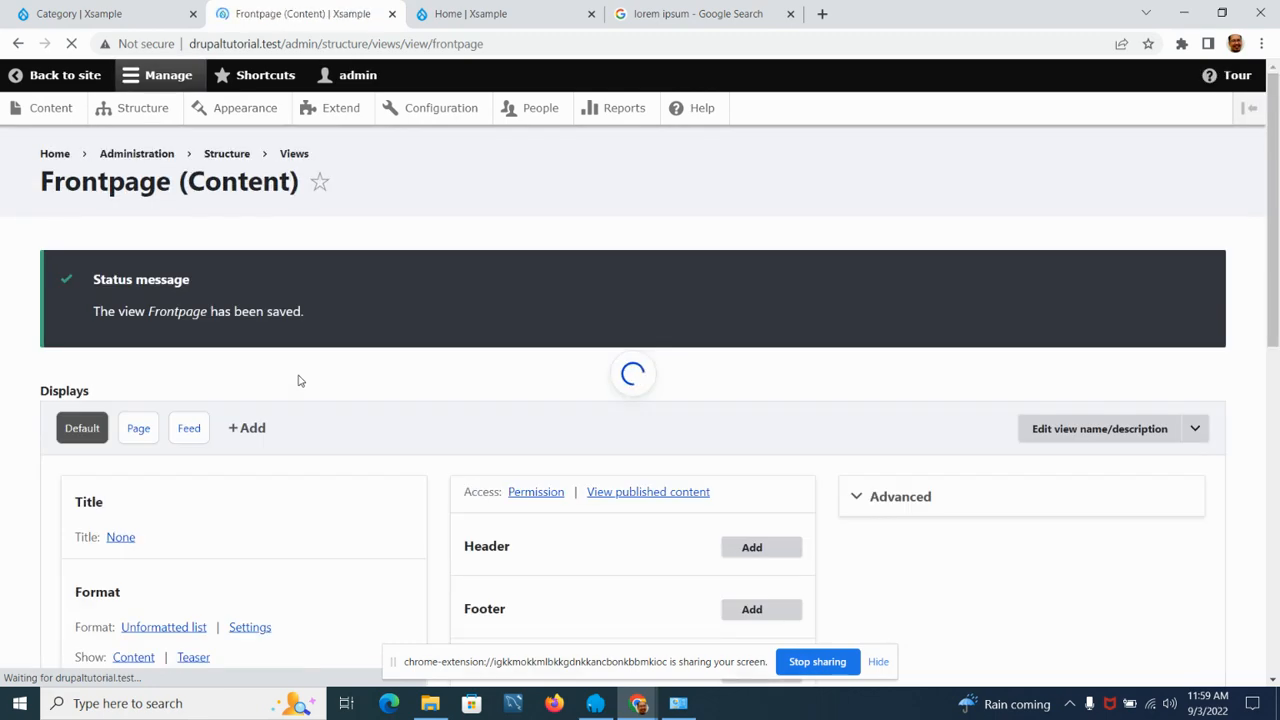
scroll(298, 380, "down", 4)
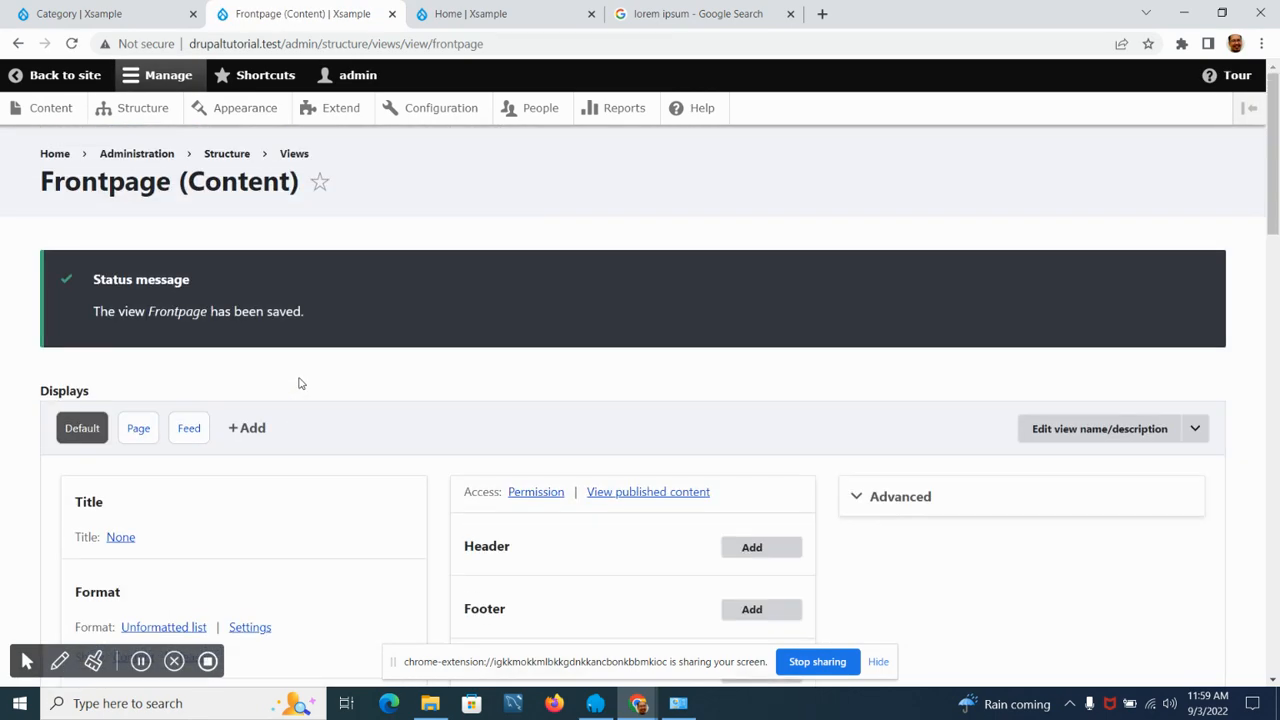
scroll(298, 382, "down", 15)
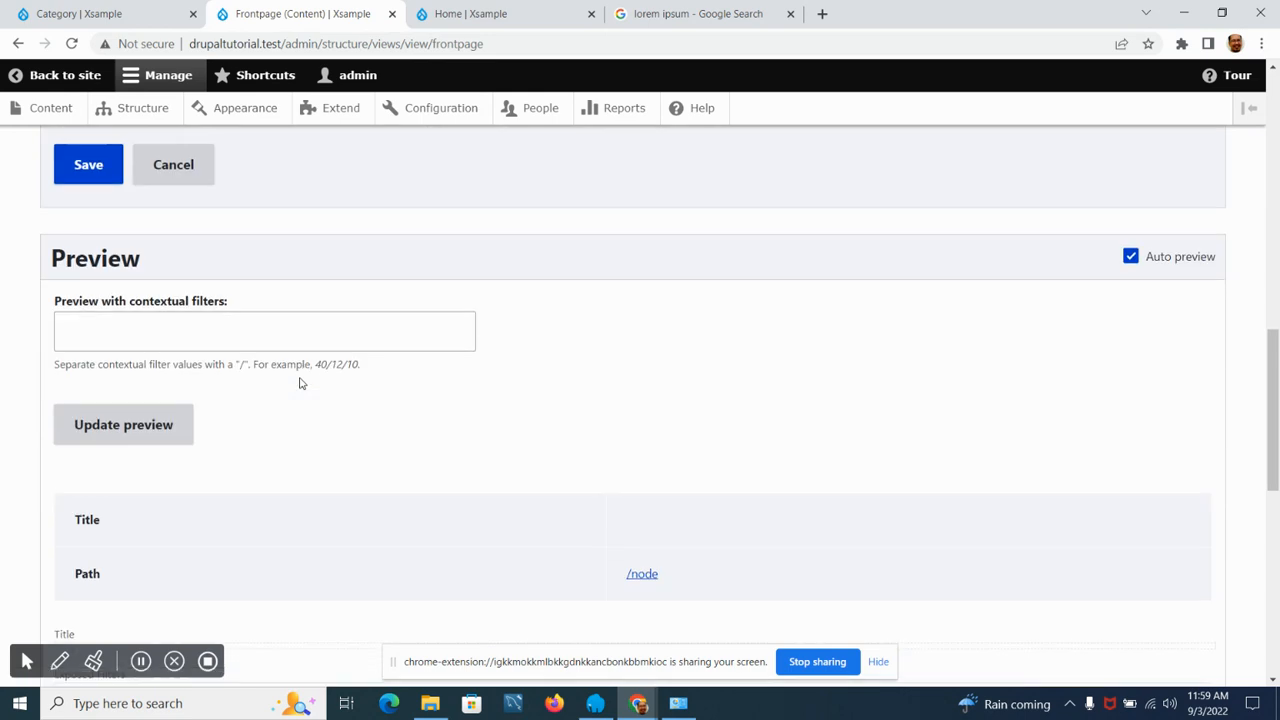
scroll(299, 381, "down", 4)
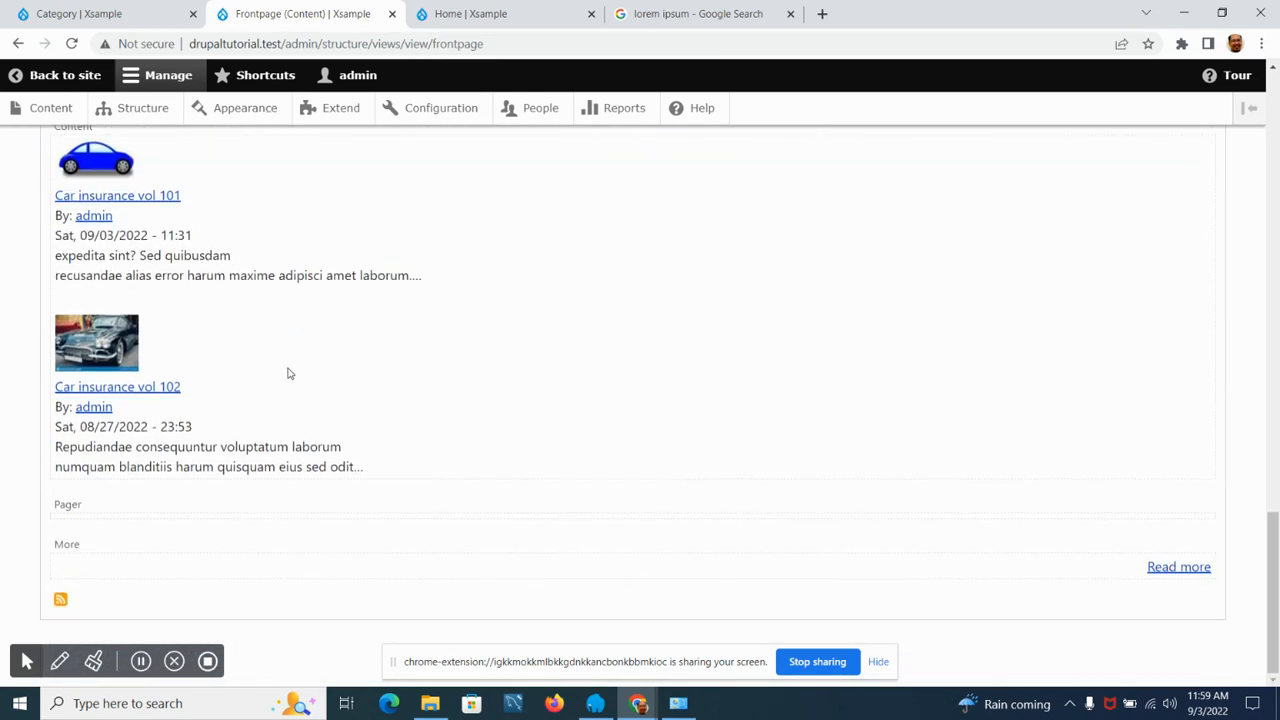
scroll(228, 317, "up", 2)
left_click(140, 197)
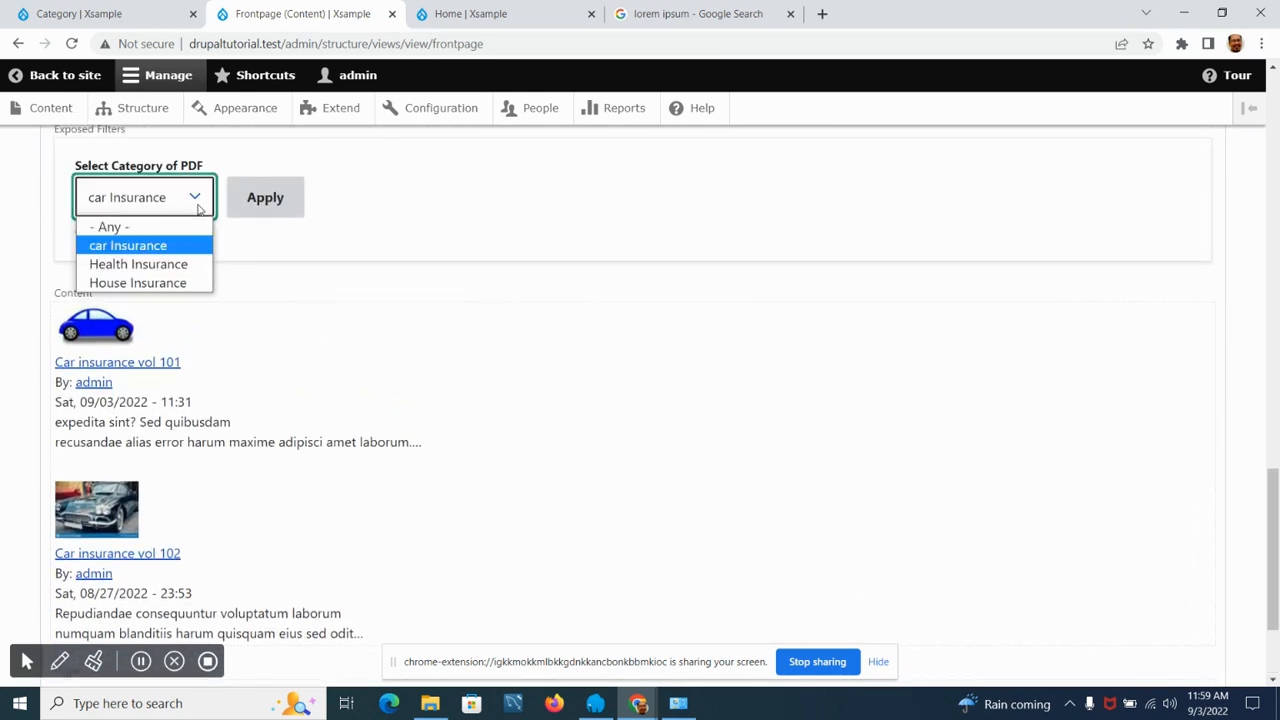
left_click(139, 265)
left_click(248, 199)
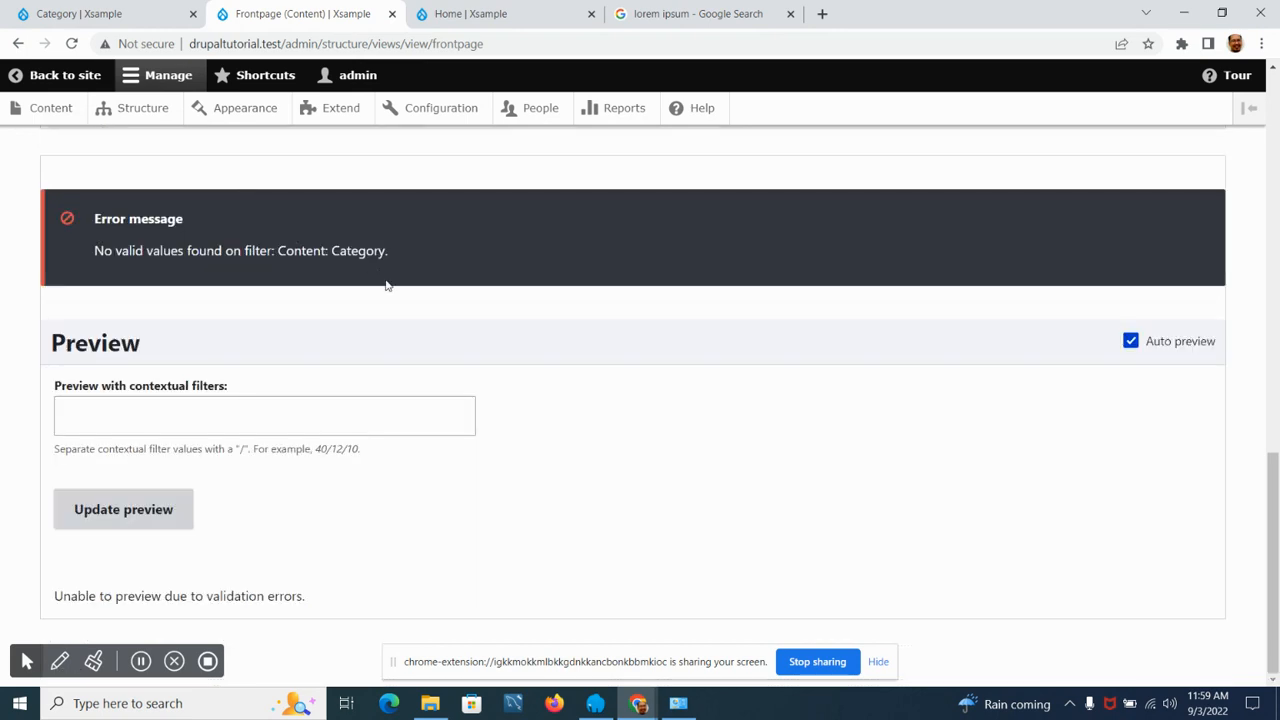
Reload the site's home page and filter its PDF list by the Health Insurance category.
scroll(226, 423, "up", 3)
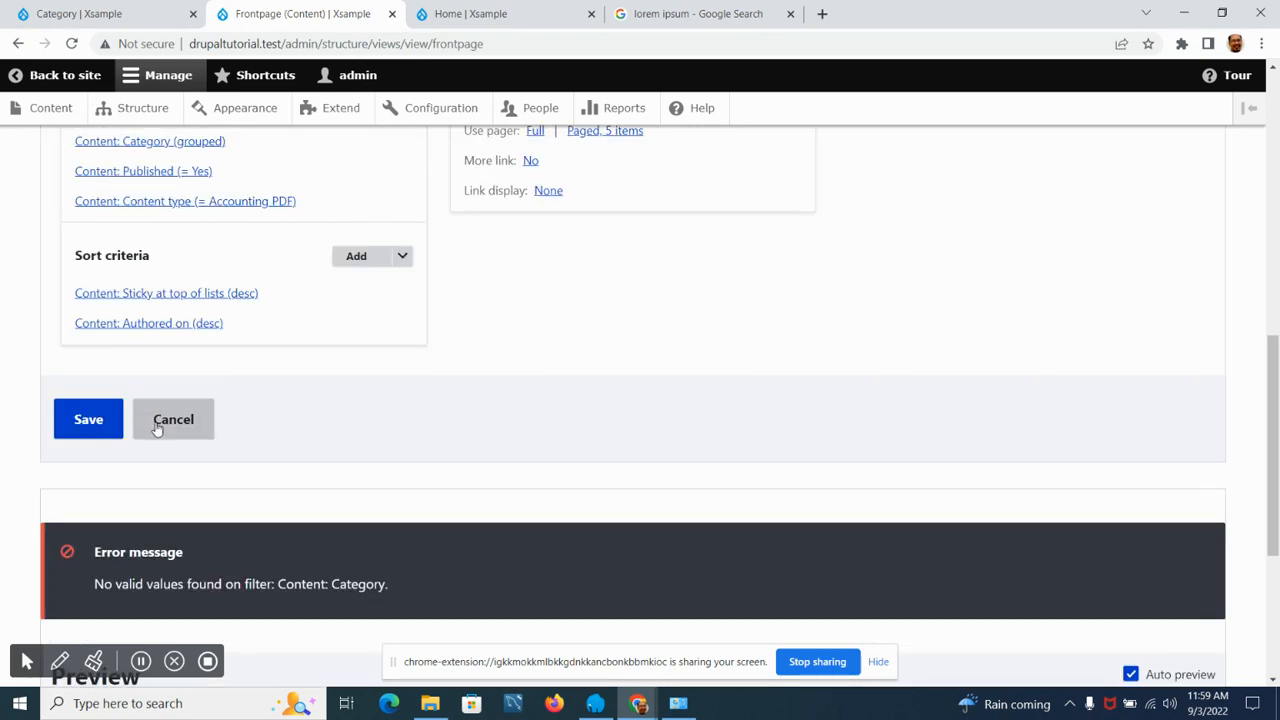
scroll(277, 400, "down", 3)
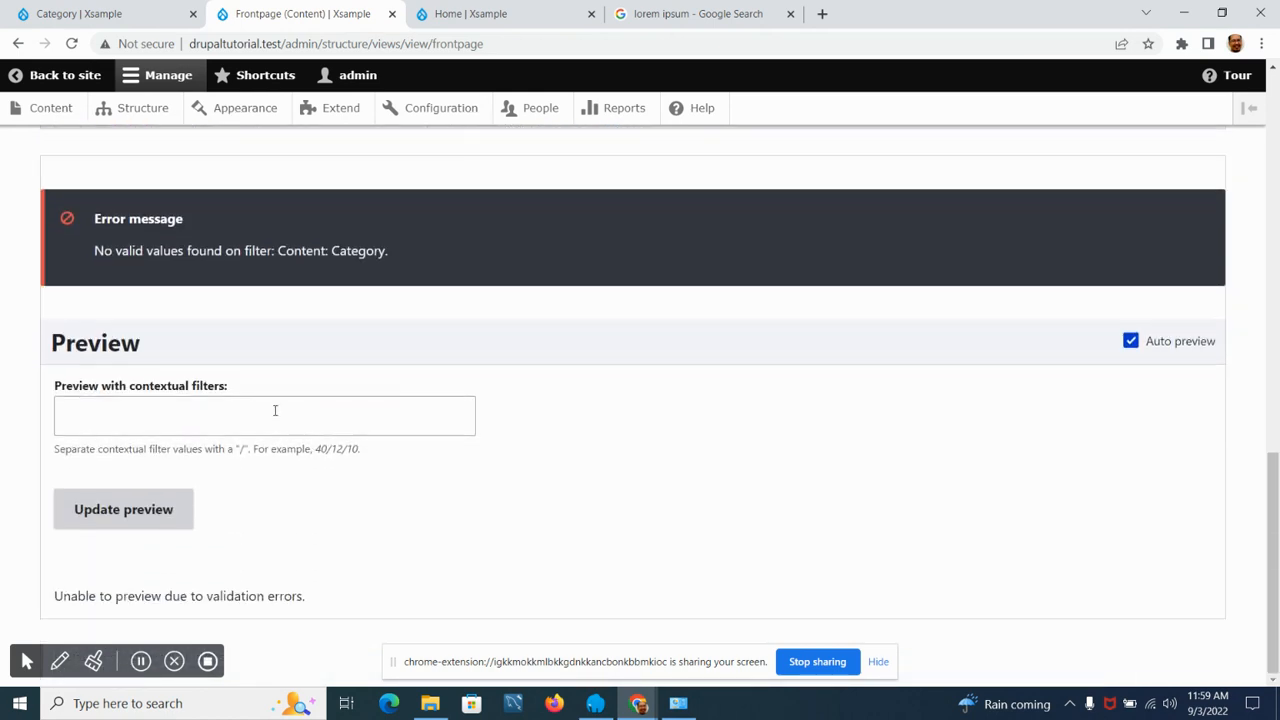
scroll(275, 410, "up", 5)
left_click(470, 13)
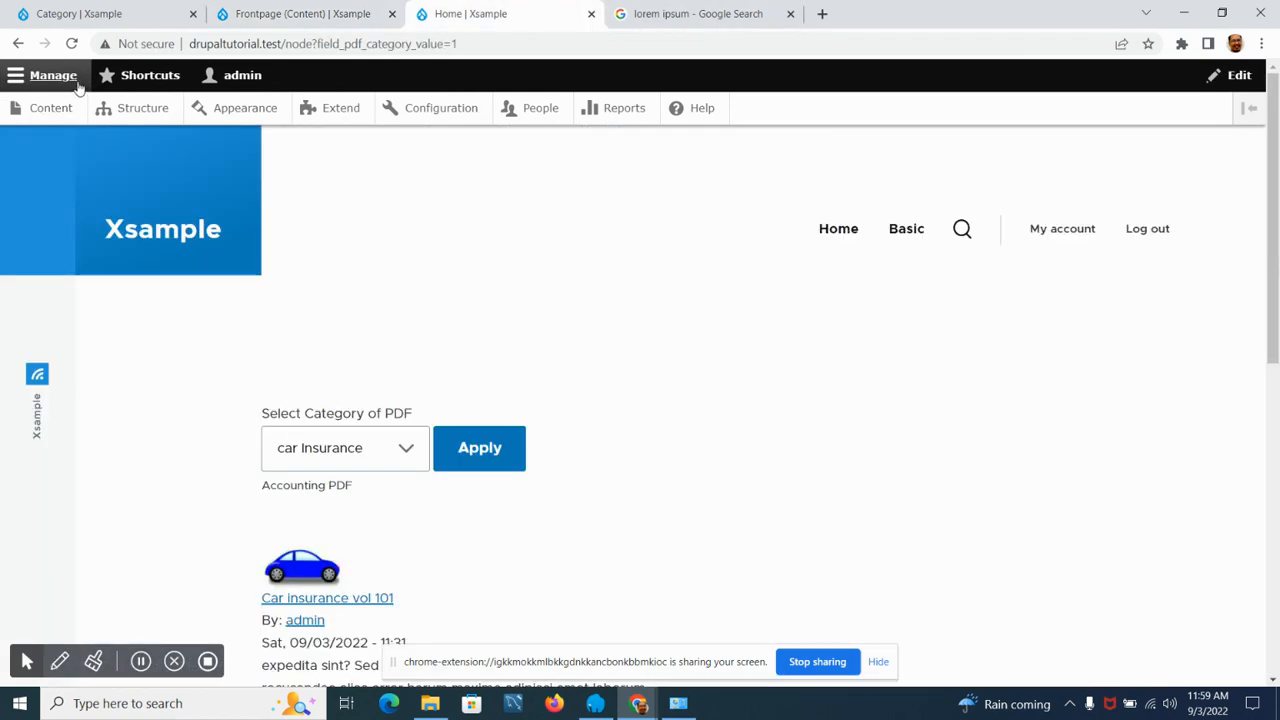
left_click(72, 45)
scroll(554, 220, "down", 2)
left_click(395, 288)
left_click(355, 343)
left_click(509, 298)
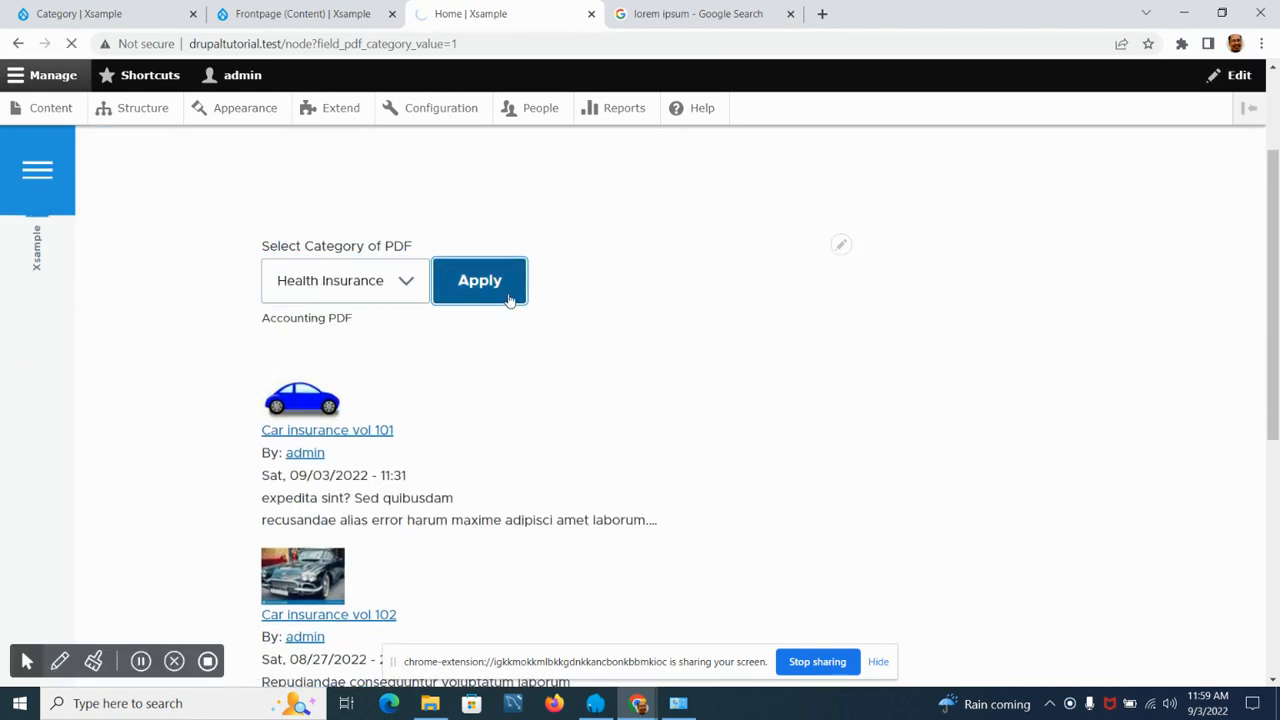
Filter the home page's PDF list by House Insurance and look through the listed items.
left_click(391, 446)
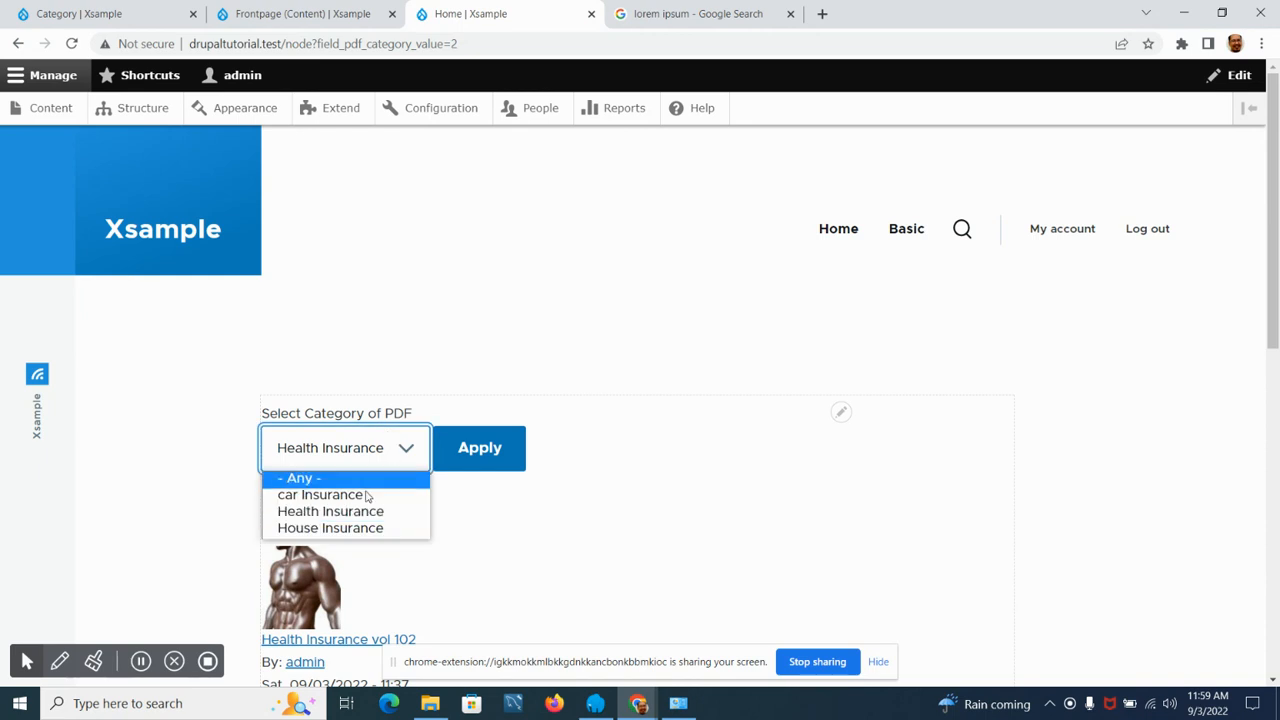
left_click(351, 528)
left_click(494, 458)
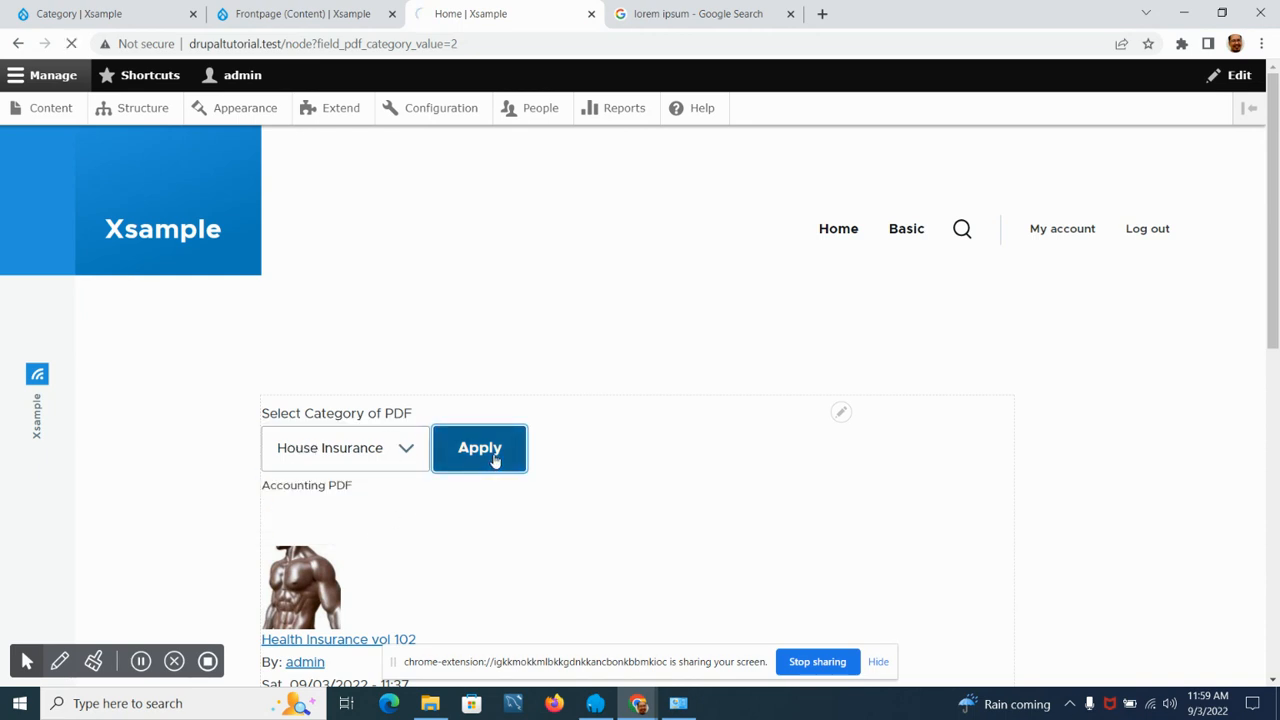
scroll(490, 435, "down", 5)
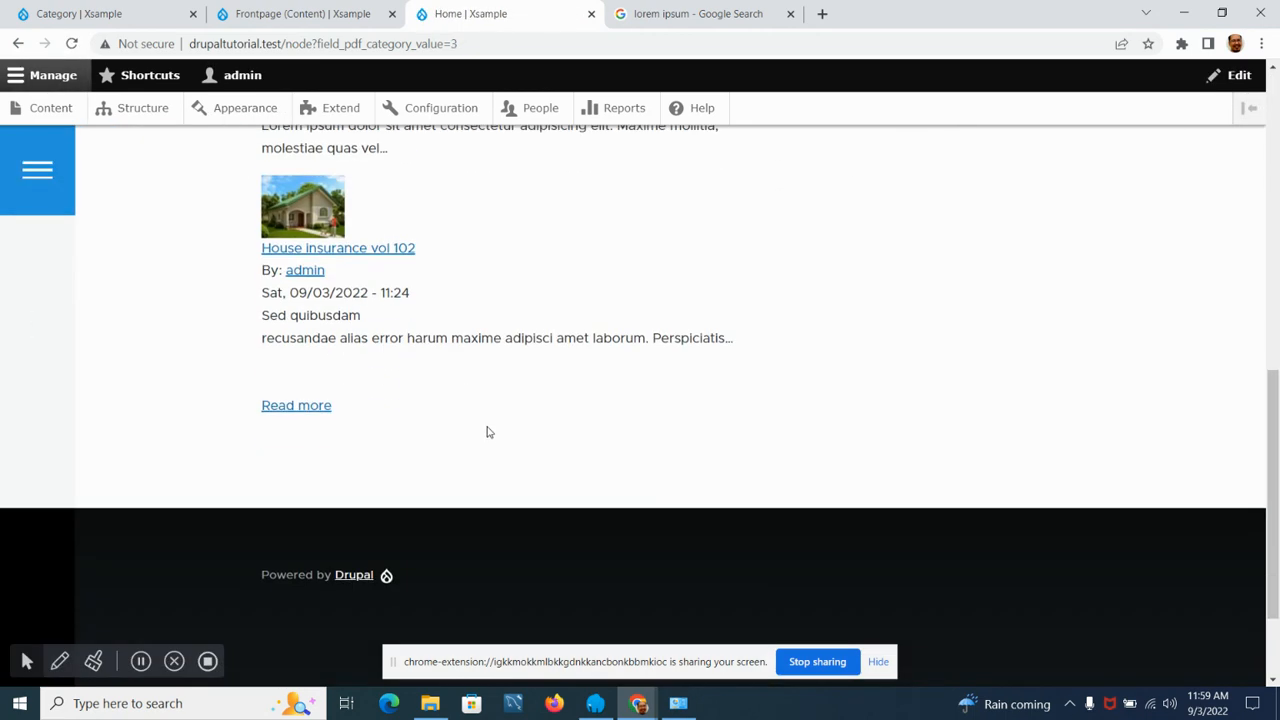
scroll(490, 415, "up", 8)
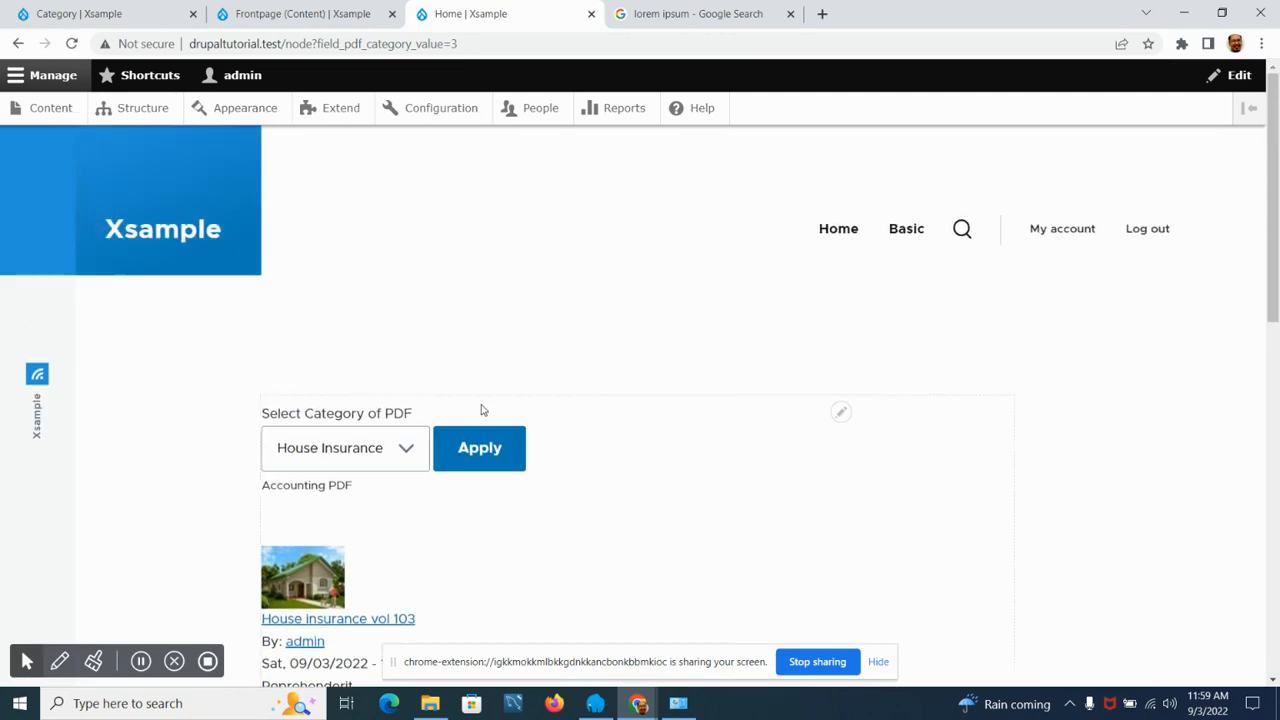
scroll(483, 413, "down", 4)
scroll(476, 411, "down", 2)
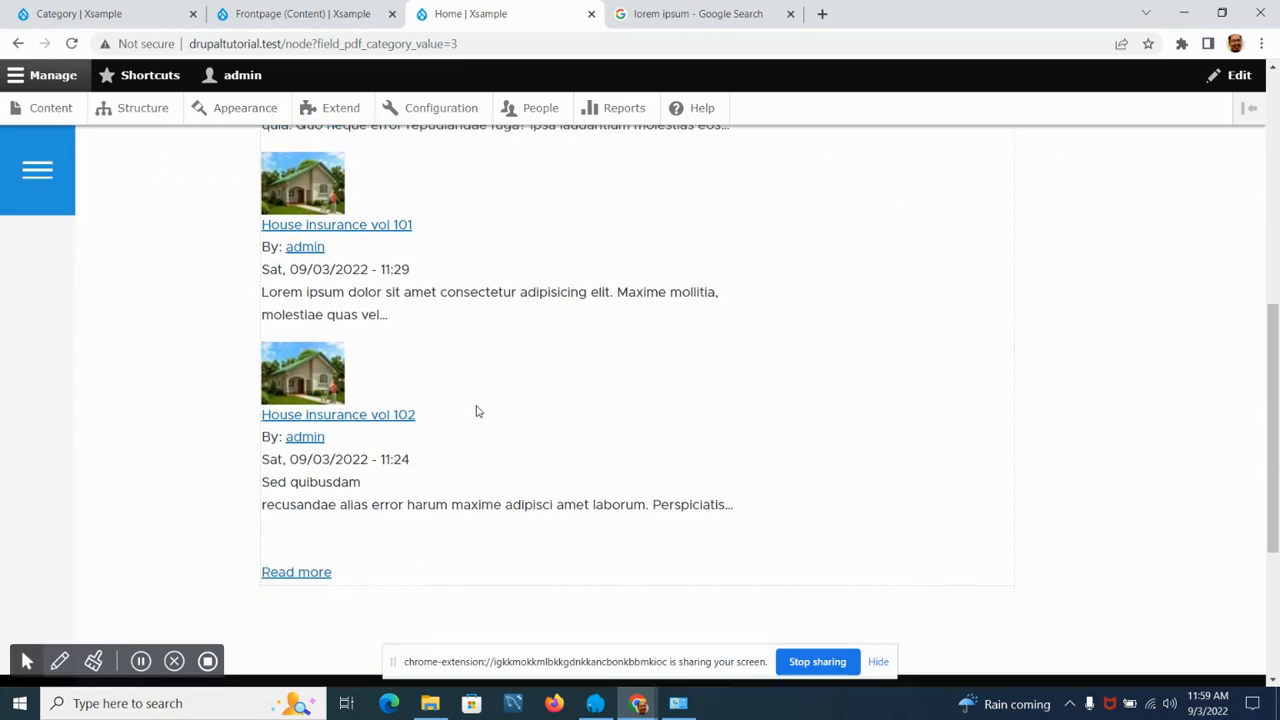
scroll(482, 411, "up", 4)
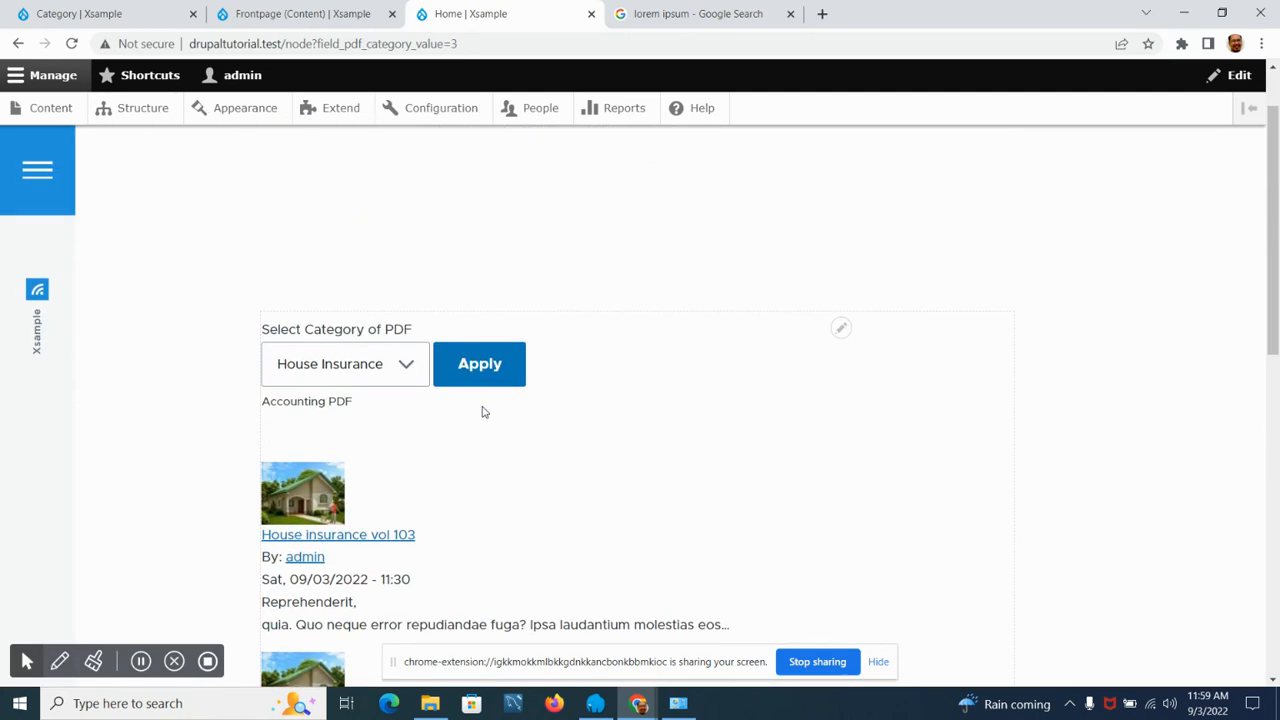
scroll(480, 410, "down", 3)
scroll(478, 410, "up", 4)
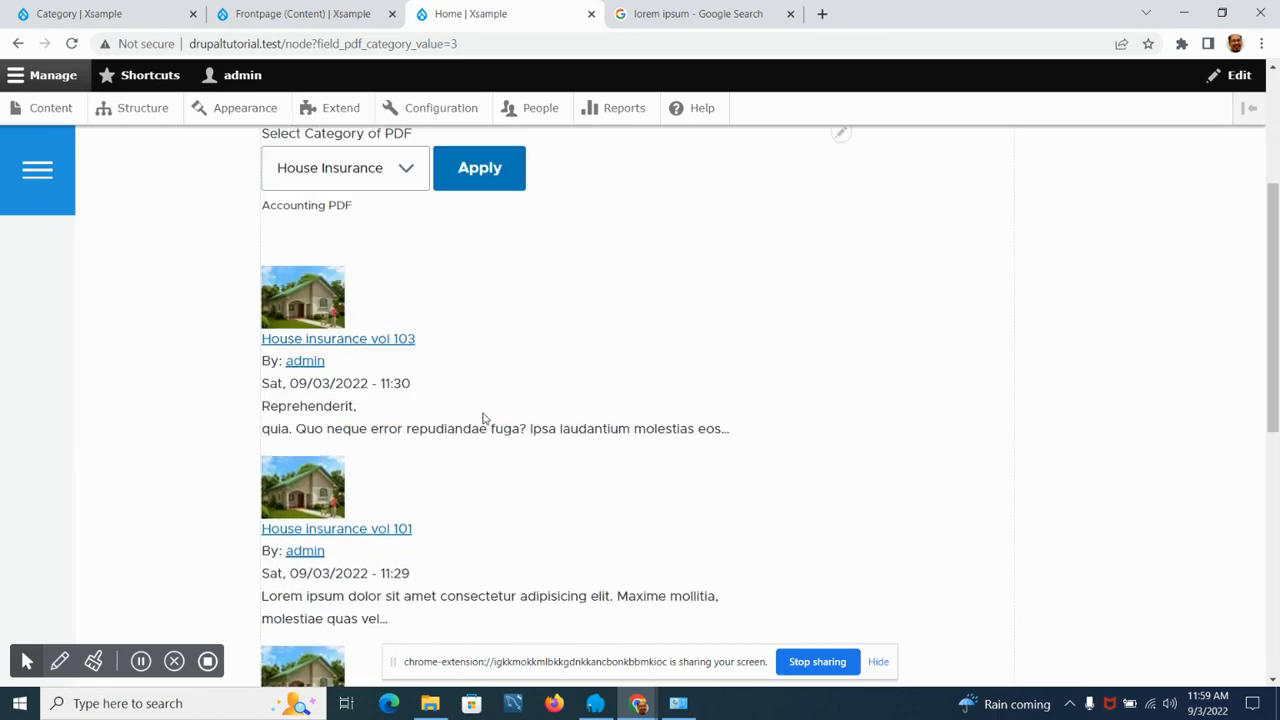
scroll(483, 417, "down", 4)
Rearrange the Frontpage view's filter criteria so Content type comes directly after Translation language and before Category, and apply the order.
left_click(297, 13)
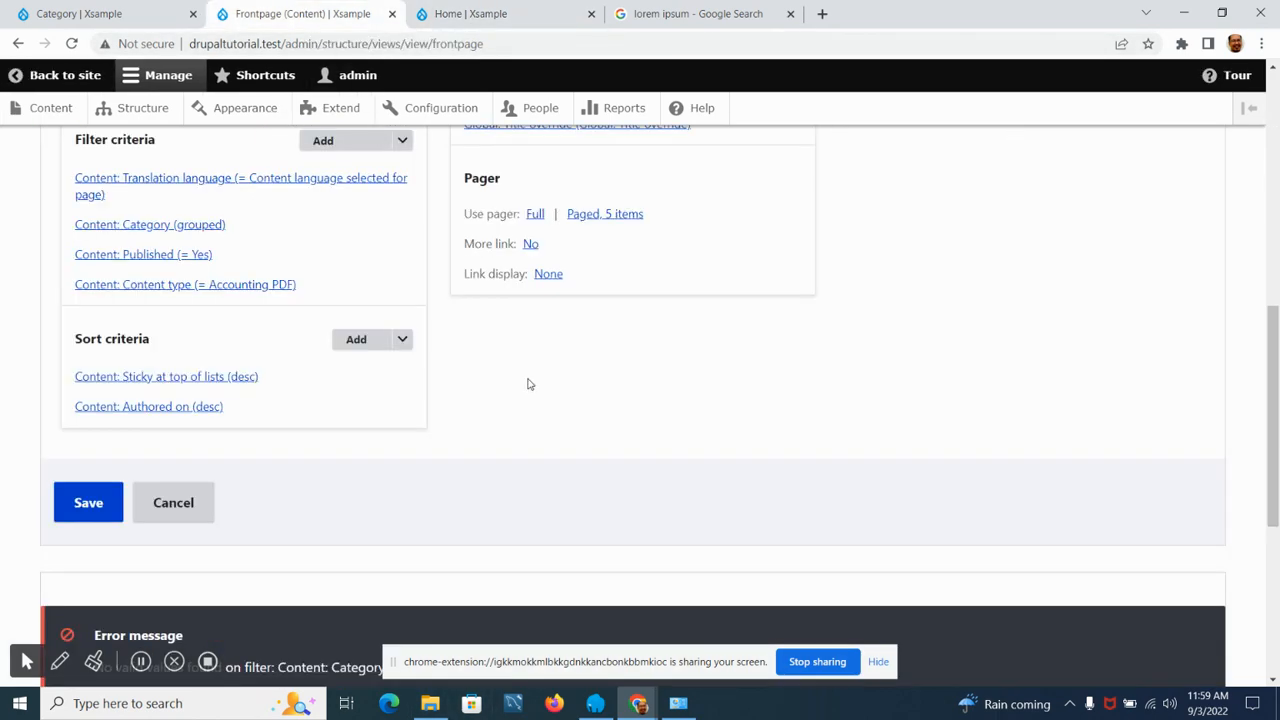
scroll(526, 383, "down", 4)
scroll(389, 294, "up", 8)
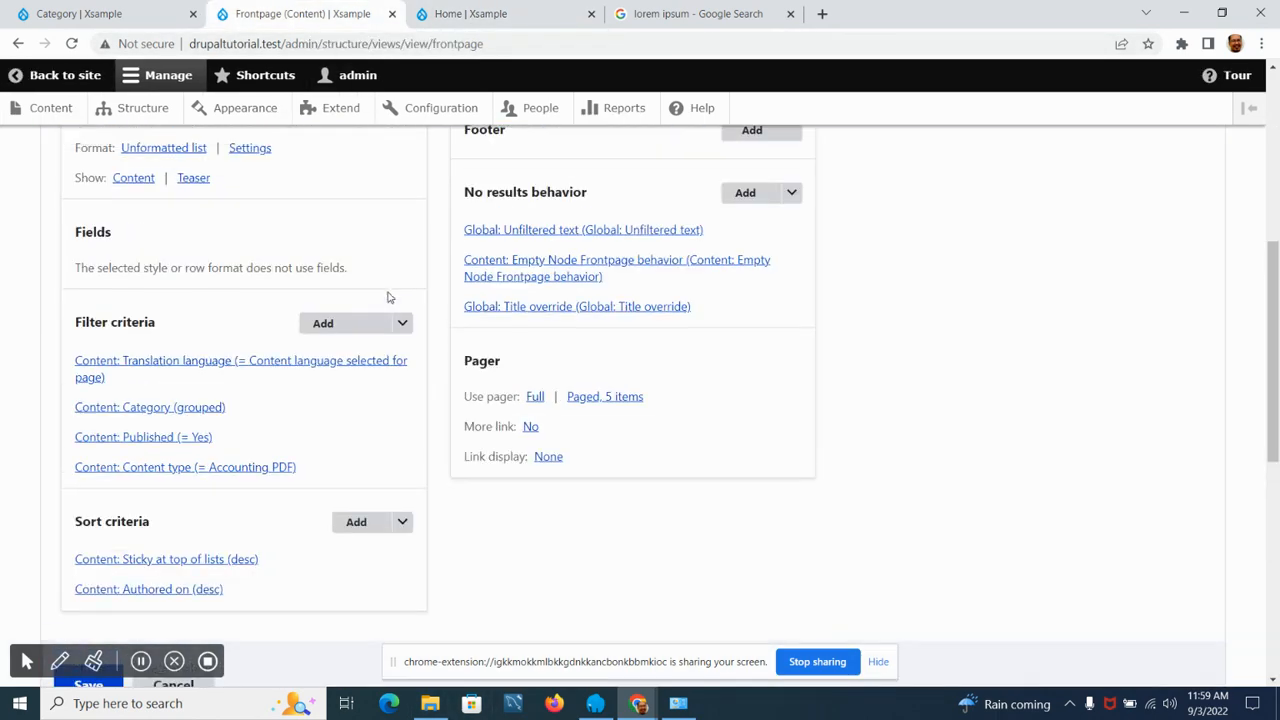
scroll(415, 290, "down", 4)
scroll(330, 345, "up", 2)
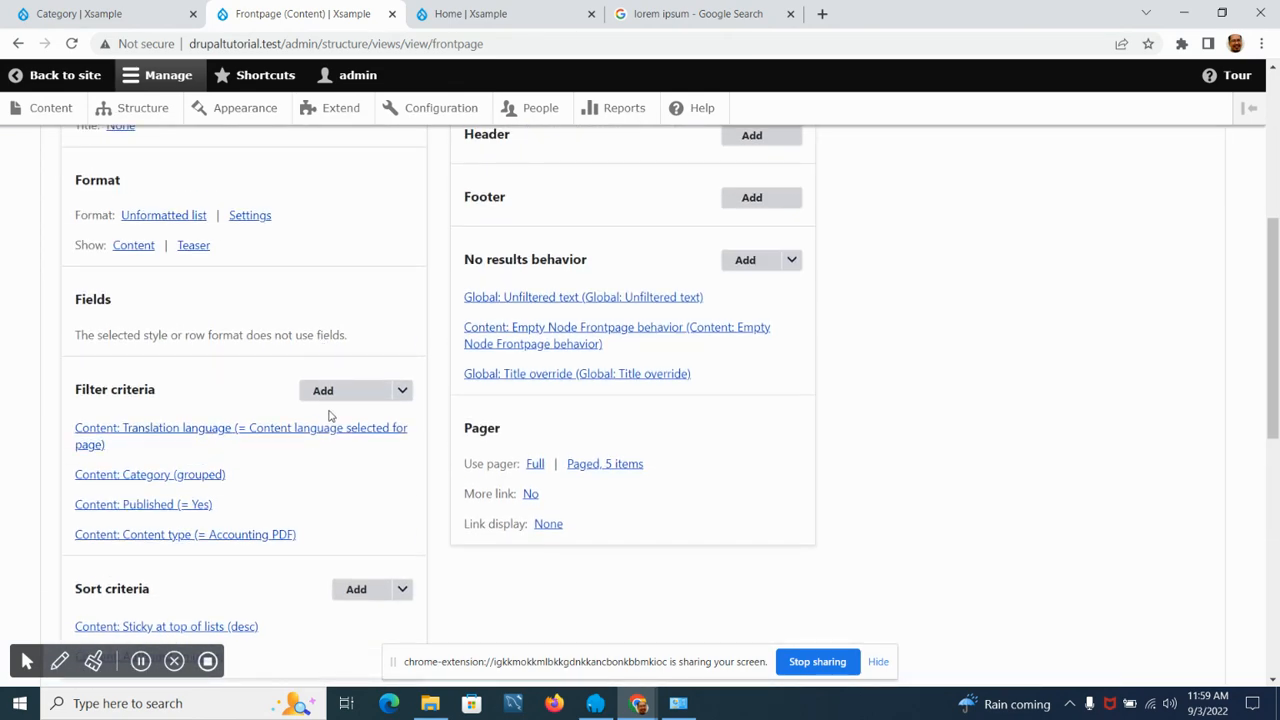
scroll(312, 478, "down", 2)
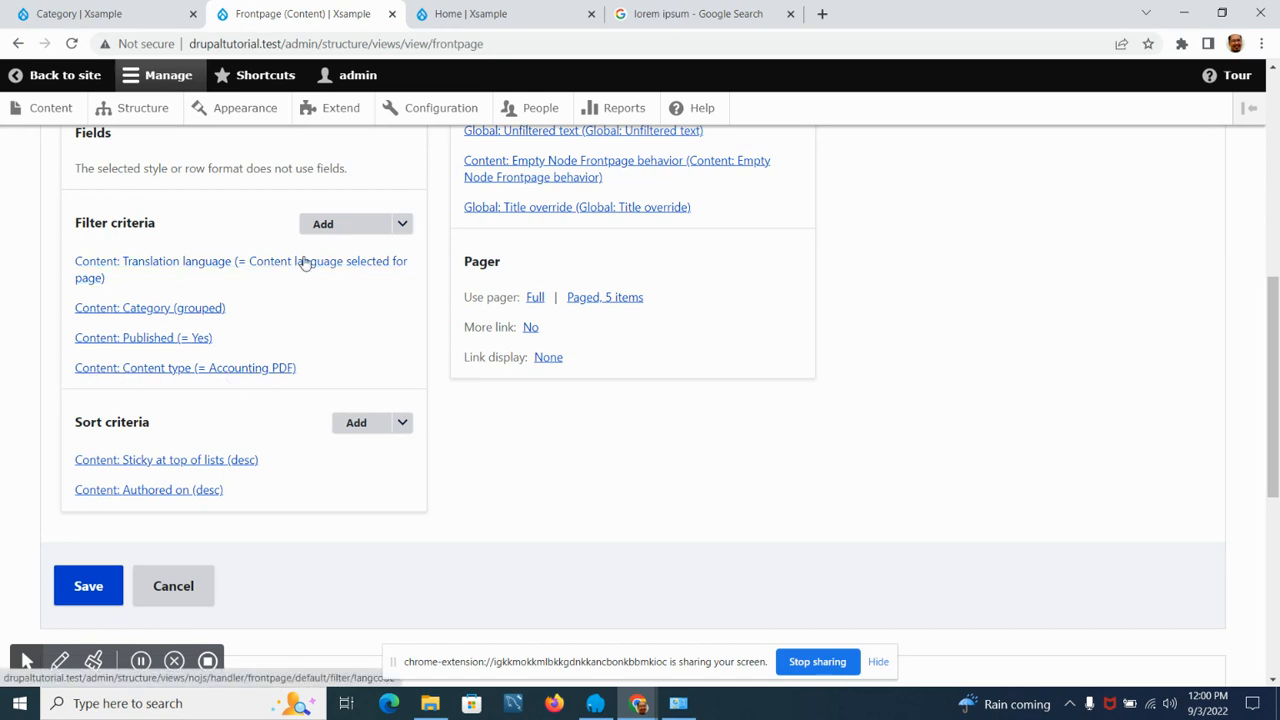
left_click(402, 225)
left_click(386, 248)
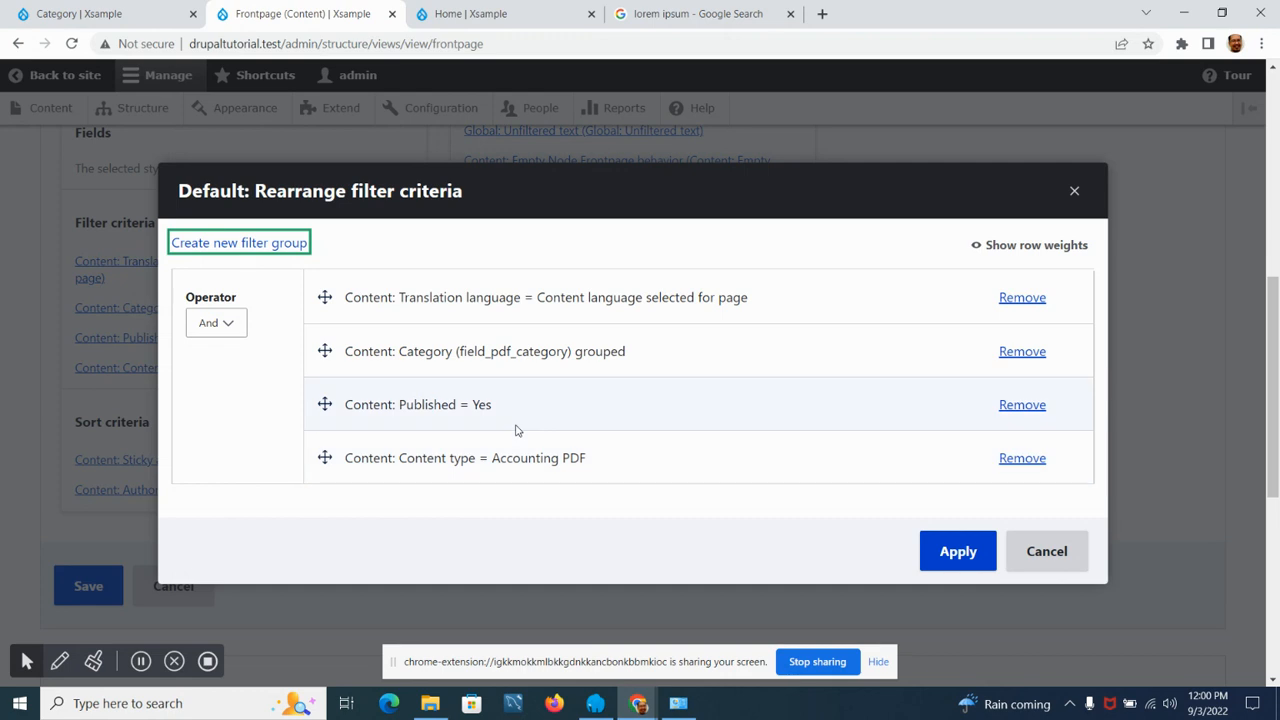
left_click_drag(324, 458, 328, 404)
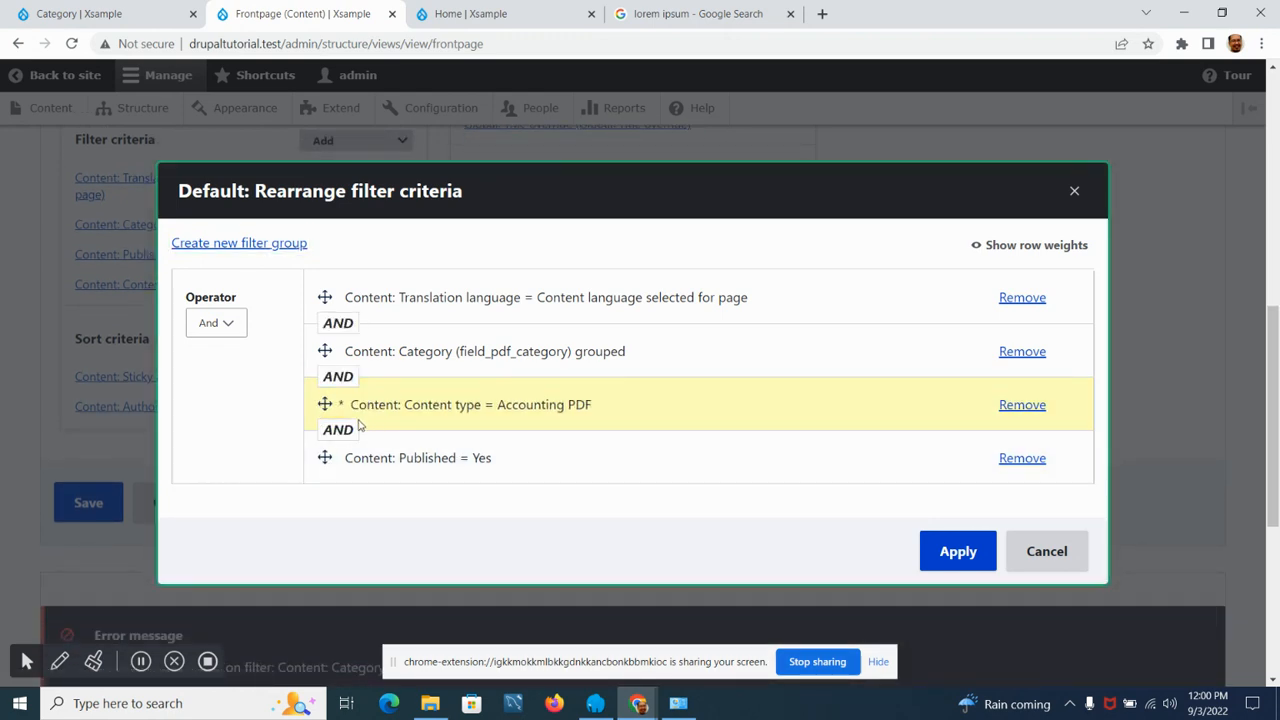
left_click_drag(325, 404, 324, 352)
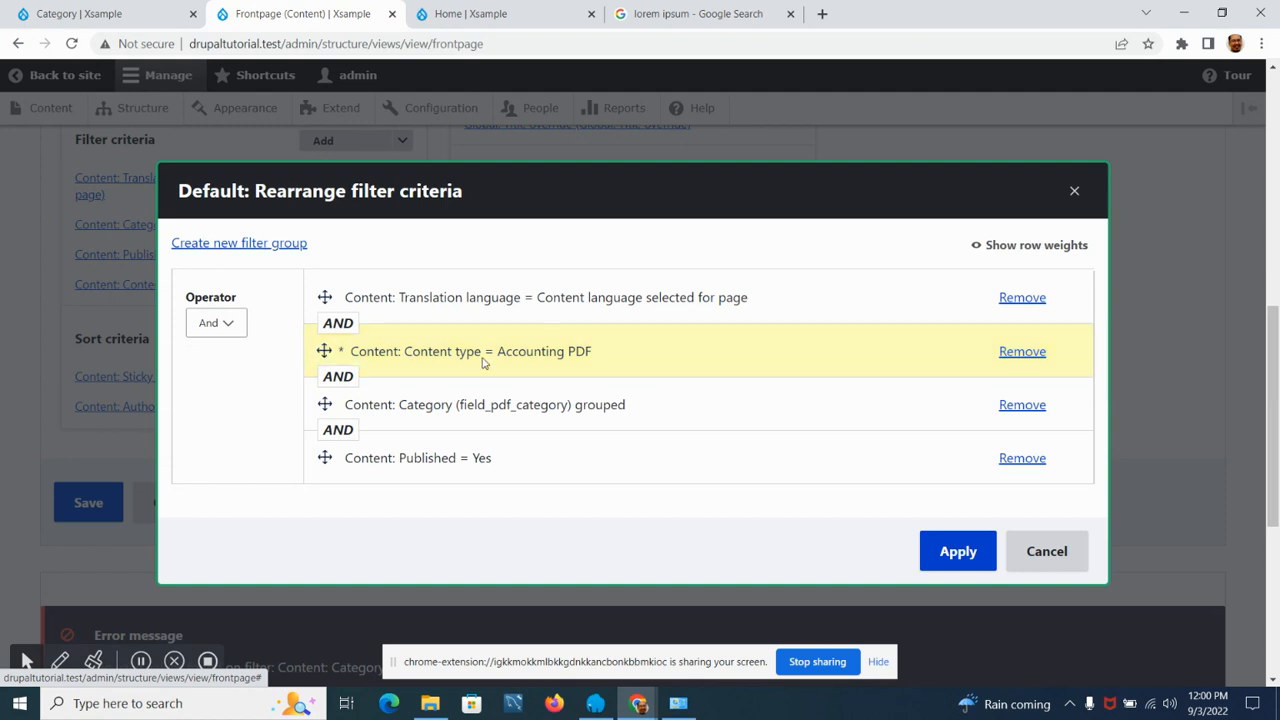
left_click(958, 555)
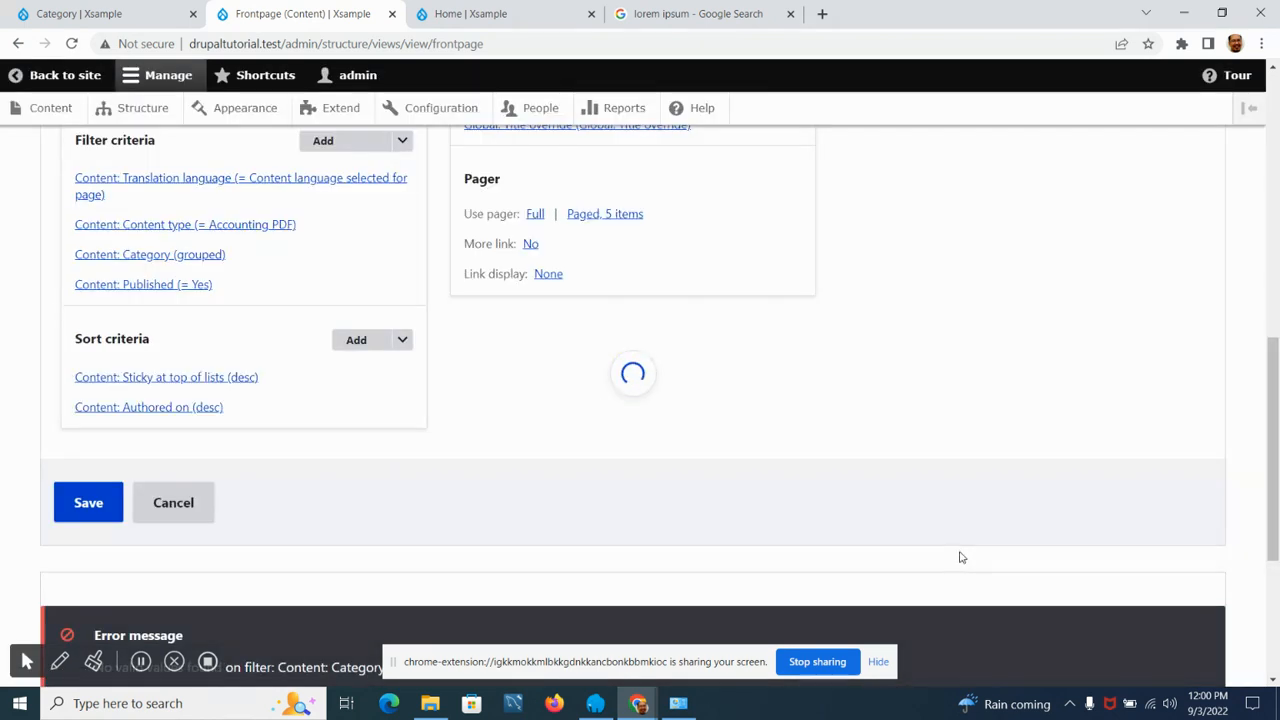
Move the Translation language filter to the end of the filter criteria and apply the new order.
left_click(402, 140)
left_click(372, 164)
left_click_drag(323, 297, 321, 450)
left_click(967, 557)
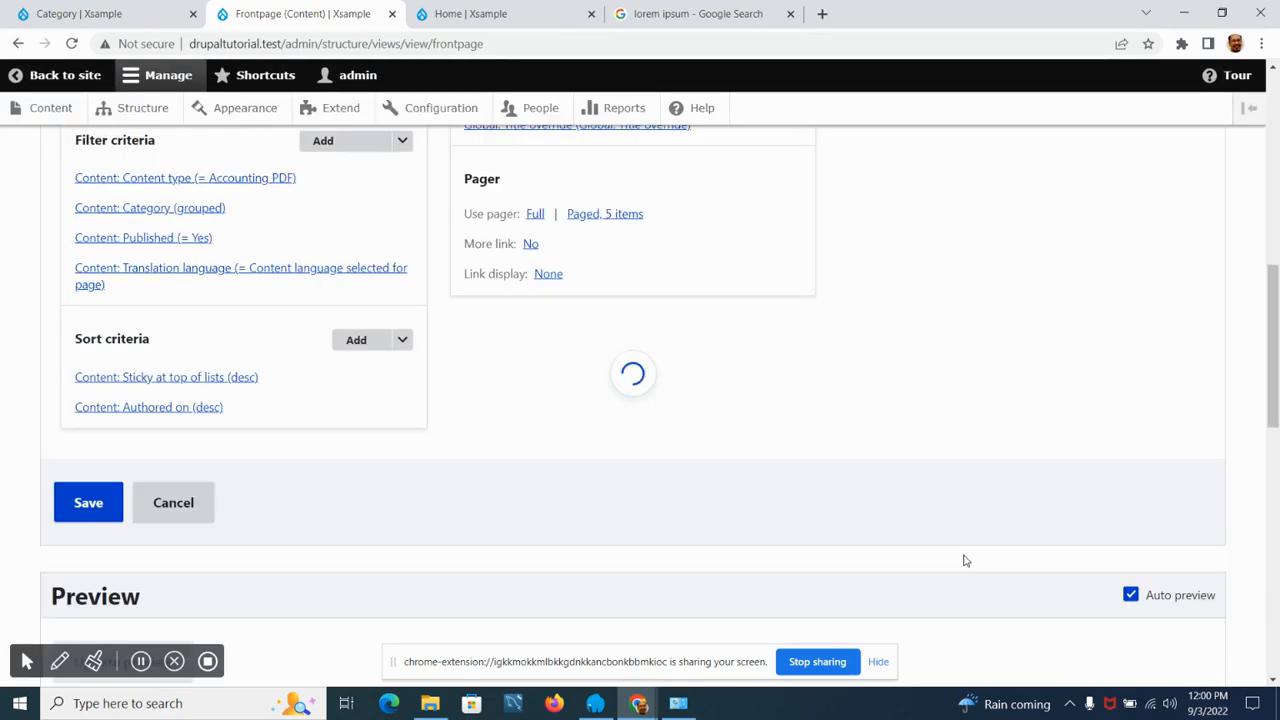
Check the Frontpage view's preview and reordered filter criteria, and save the view.
scroll(481, 442, "down", 10)
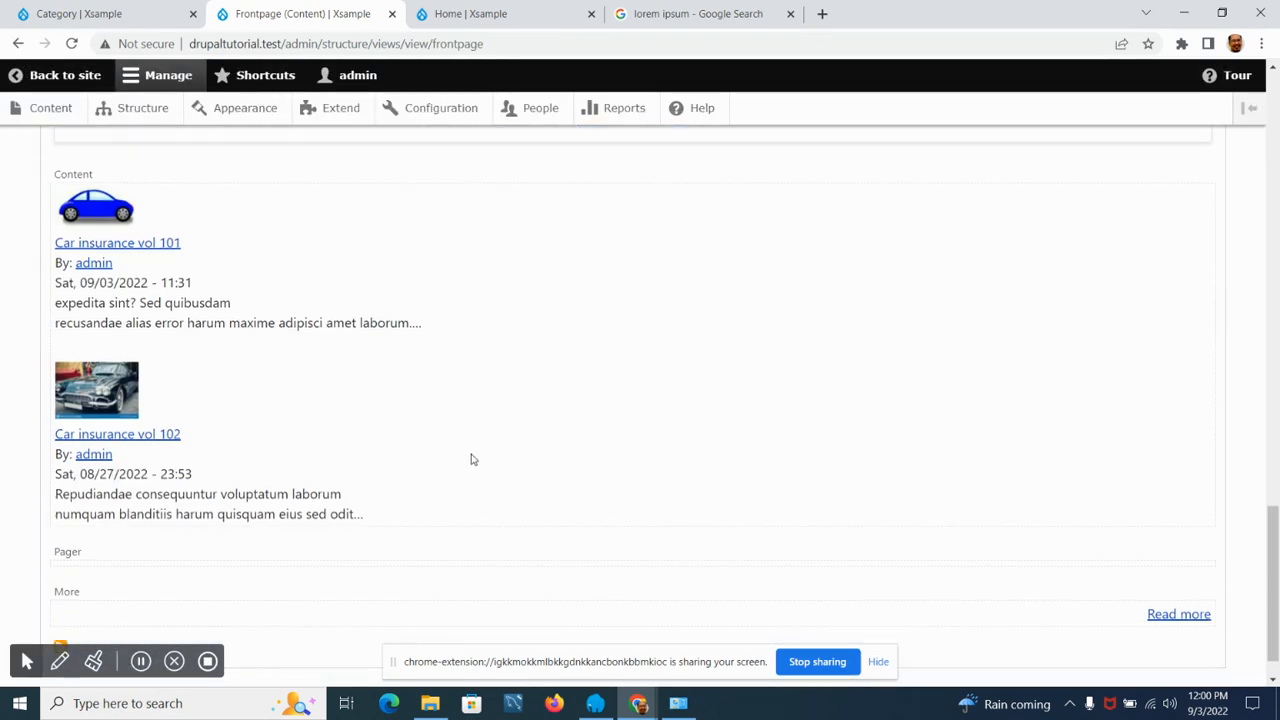
scroll(476, 461, "up", 5)
scroll(476, 461, "down", 5)
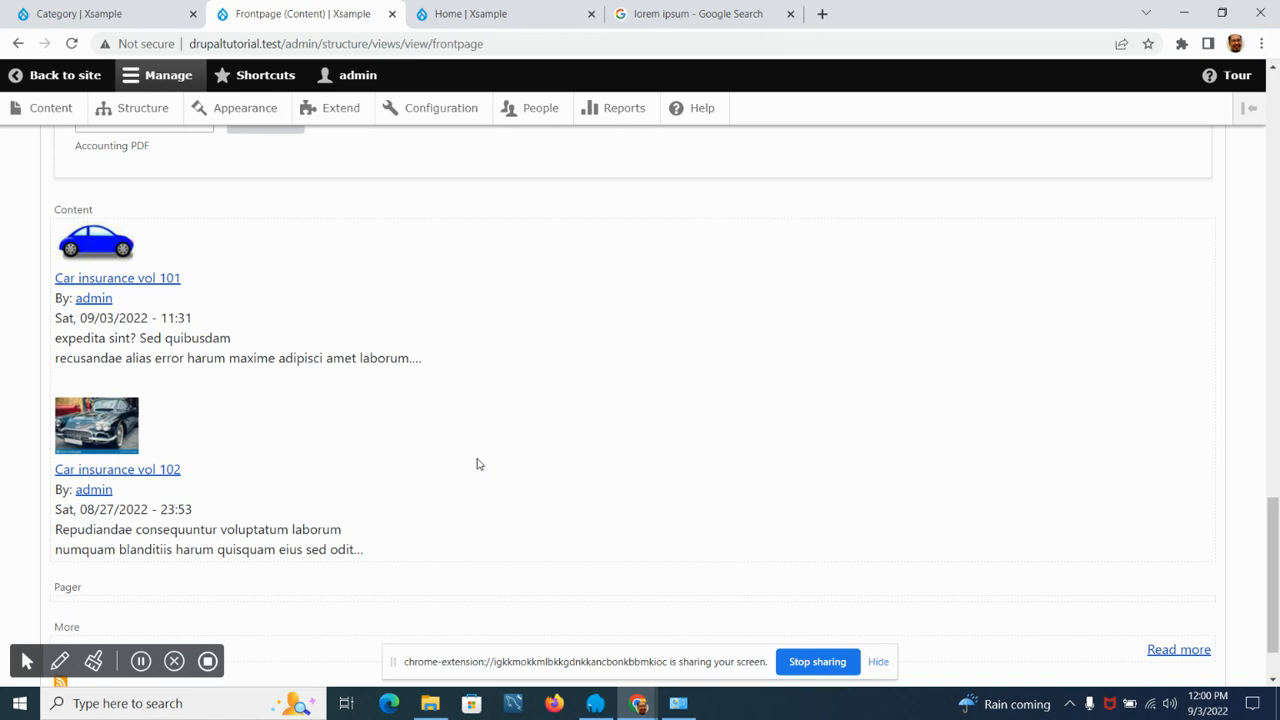
scroll(503, 486, "up", 15)
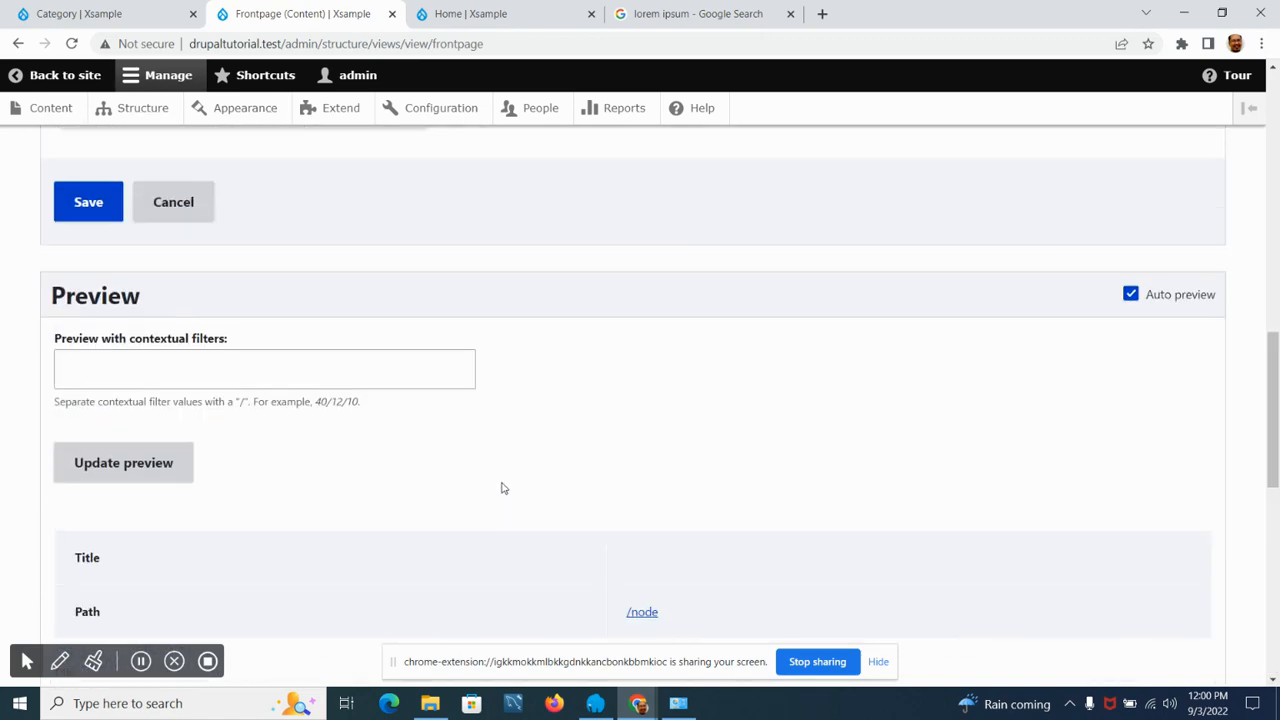
scroll(503, 486, "up", 4)
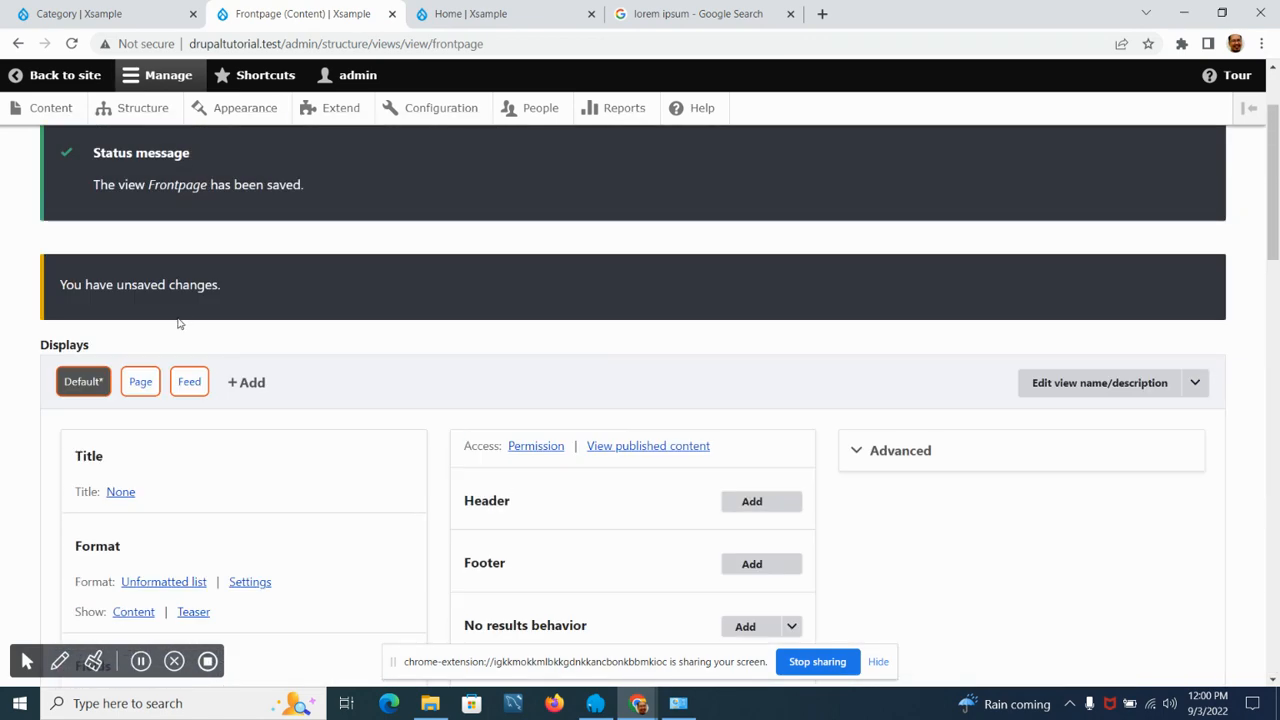
scroll(300, 360, "down", 7)
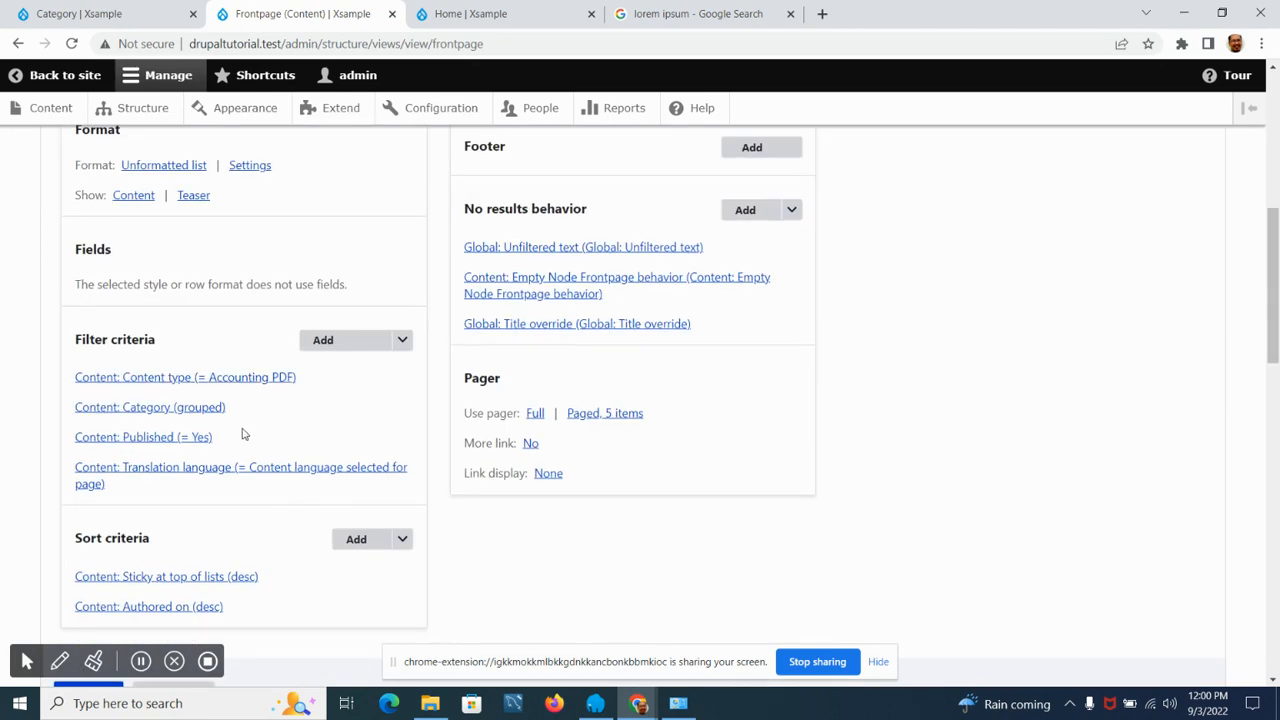
left_click(83, 468)
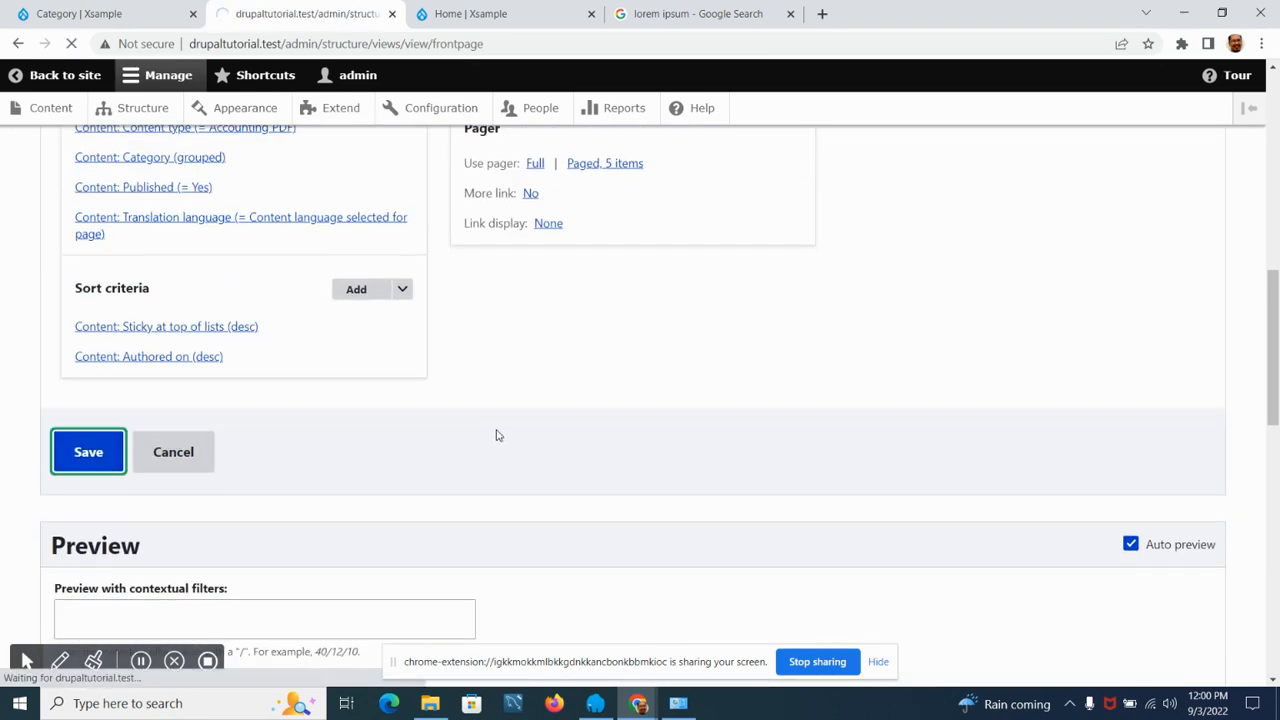
Review the saved view's preview and examine its pager options, closing them without applying changes.
scroll(497, 436, "down", 5)
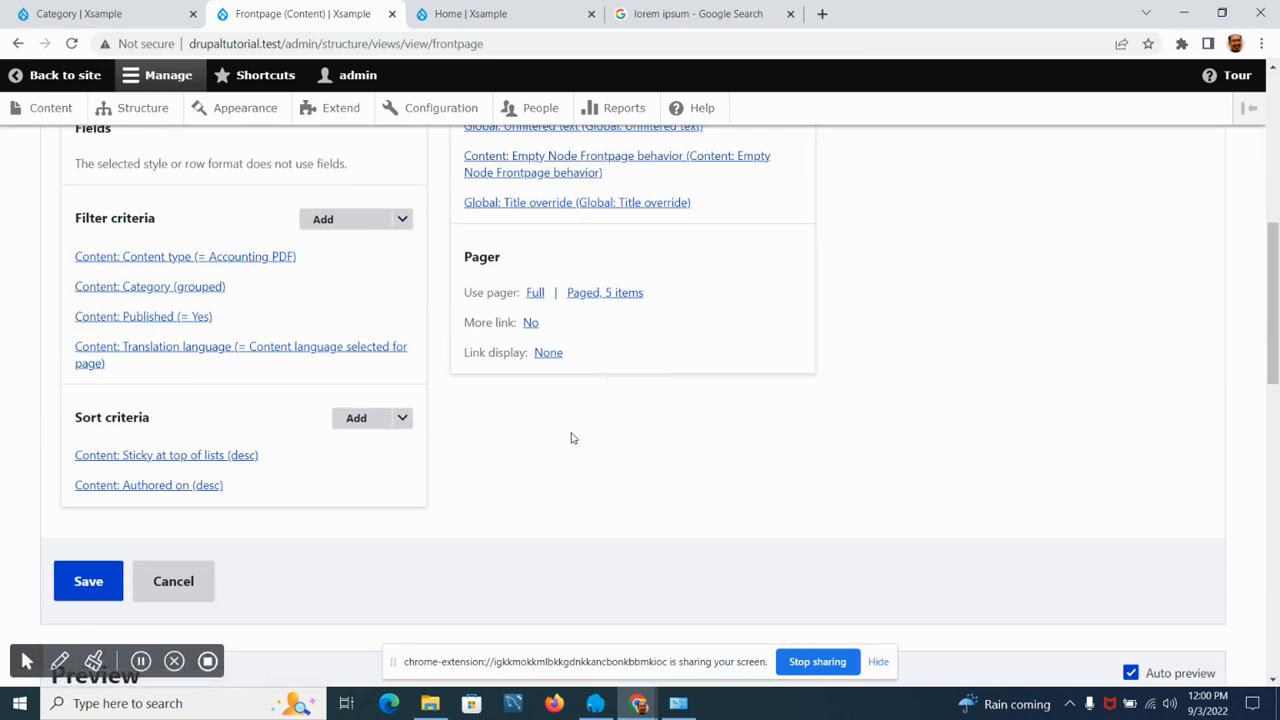
scroll(210, 420, "down", 10)
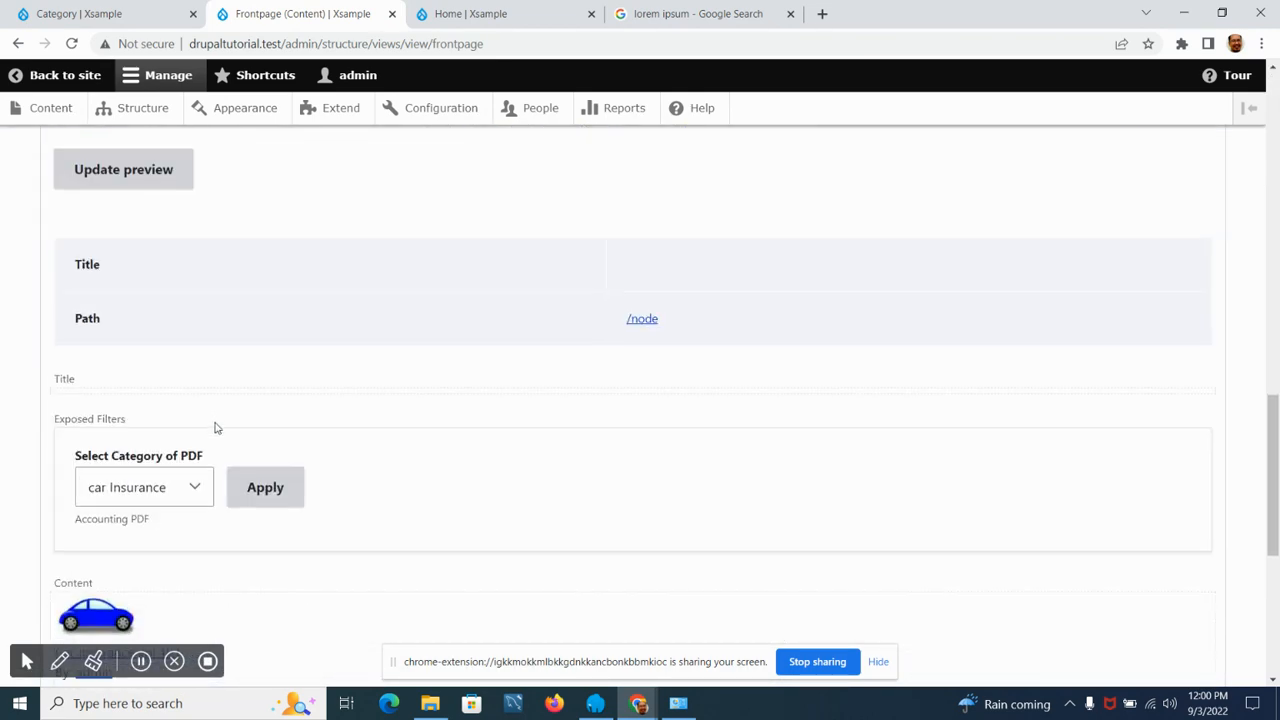
scroll(676, 444, "up", 10)
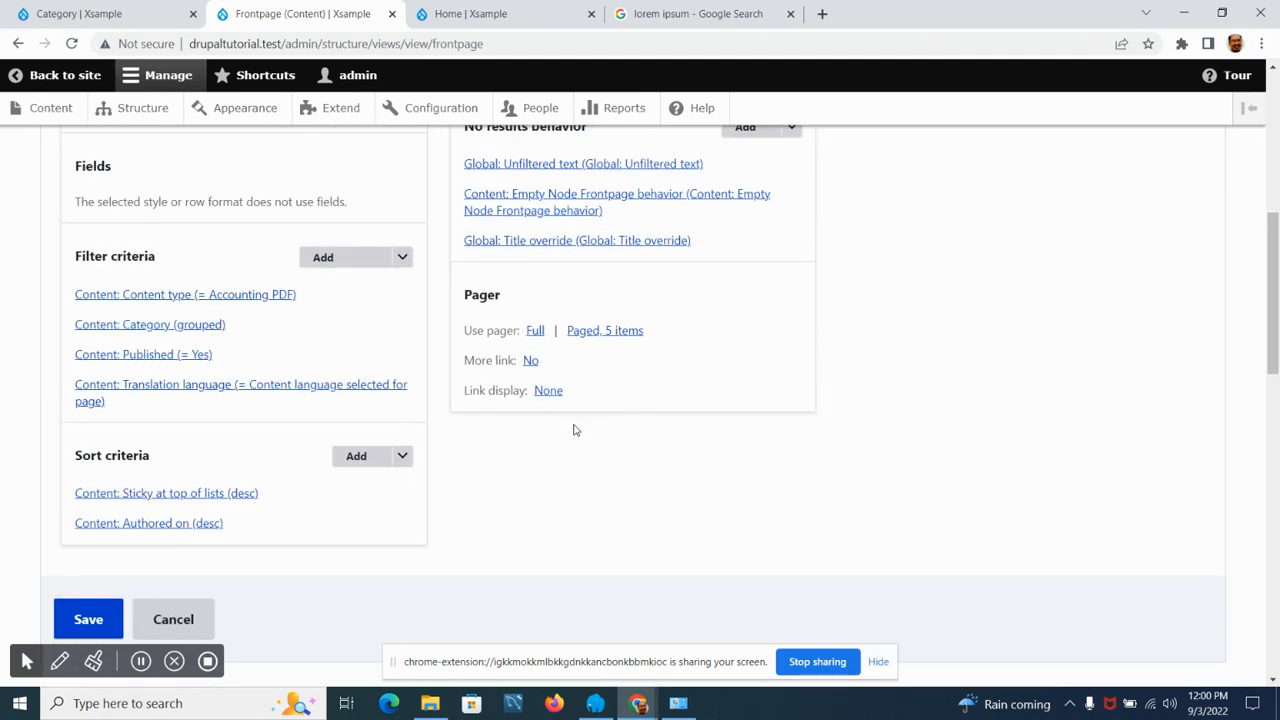
left_click(593, 336)
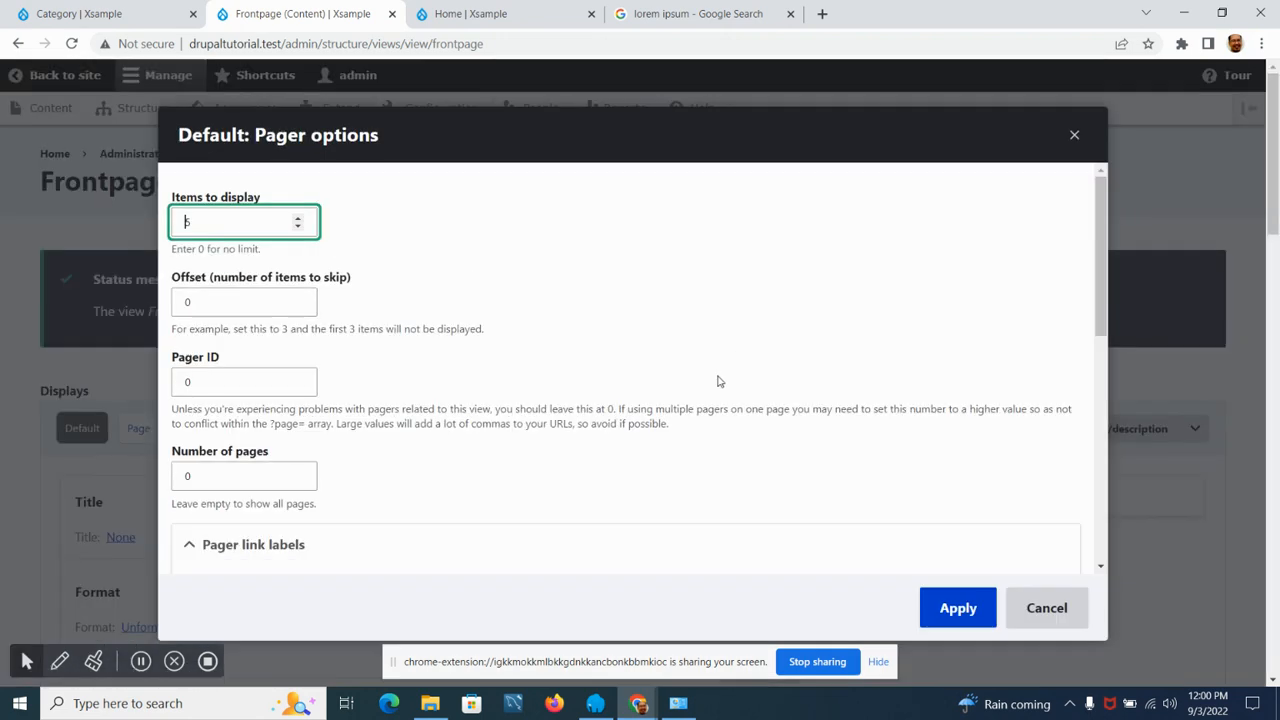
scroll(486, 337, "down", 3)
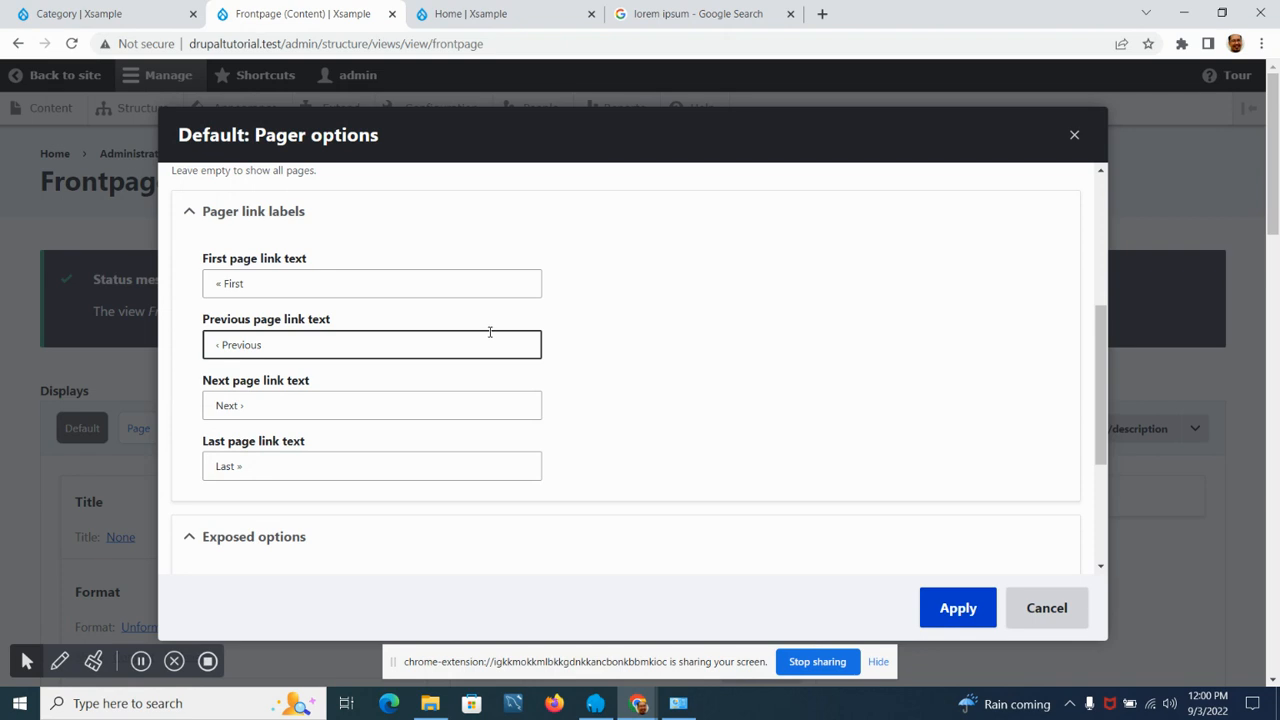
scroll(491, 335, "down", 5)
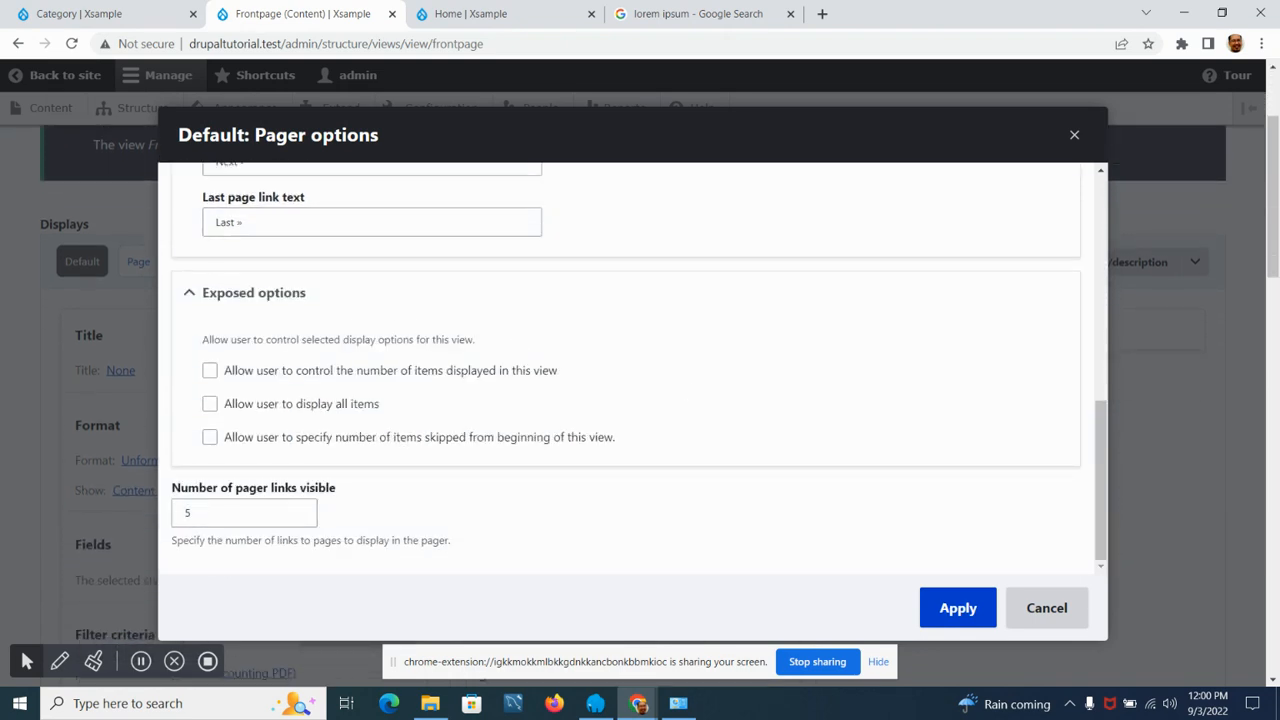
left_click(1046, 608)
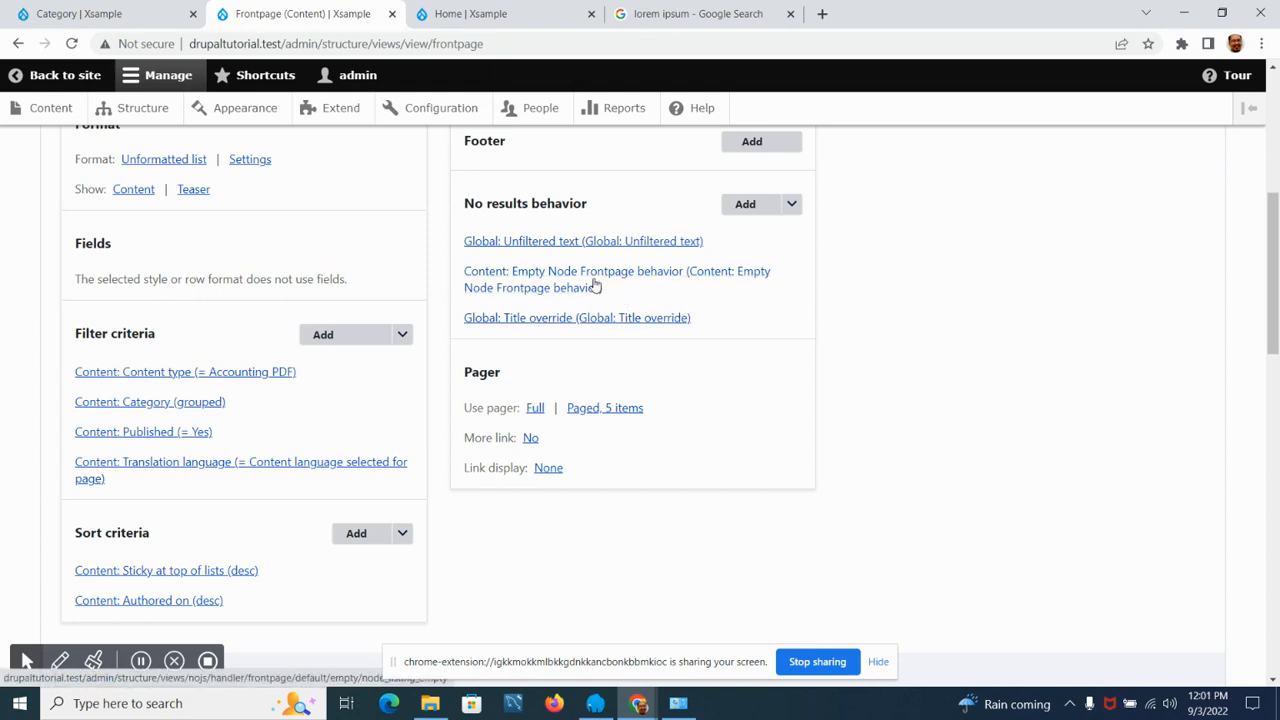
Look over the Frontpage view's settings and save the view once more.
scroll(345, 394, "up", 2)
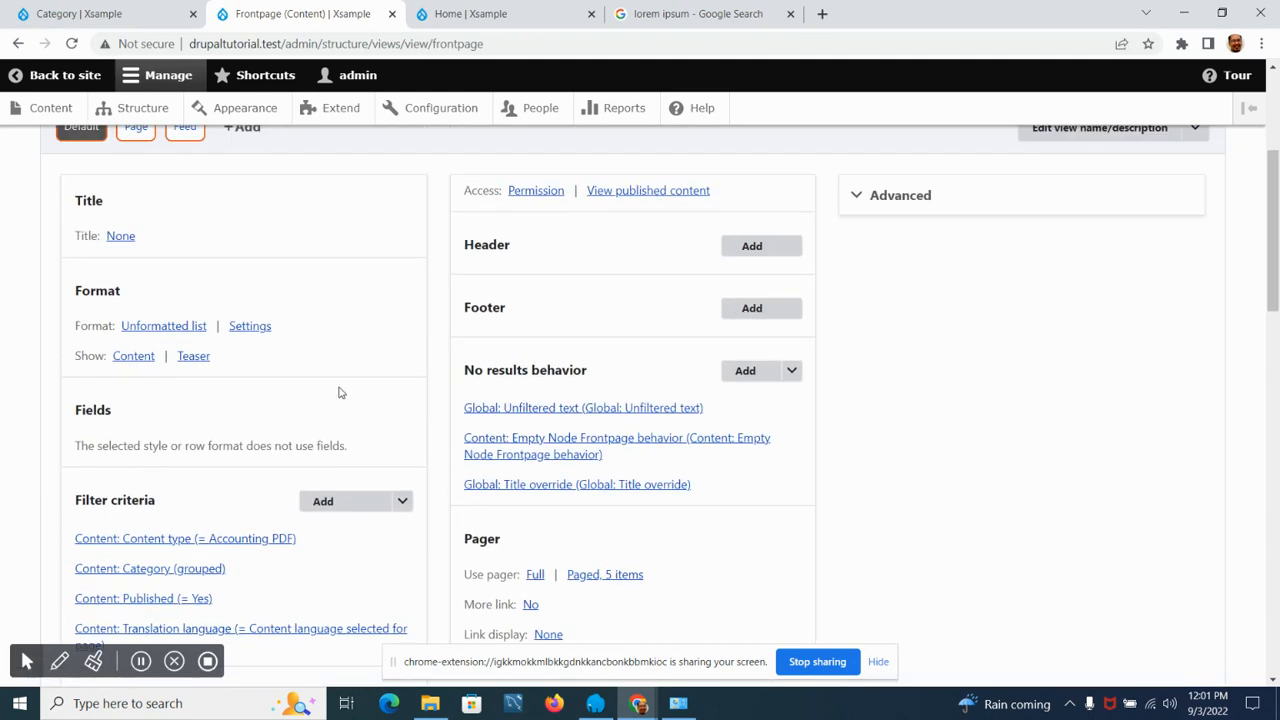
scroll(348, 389, "up", 2)
scroll(343, 403, "down", 6)
left_click(86, 282)
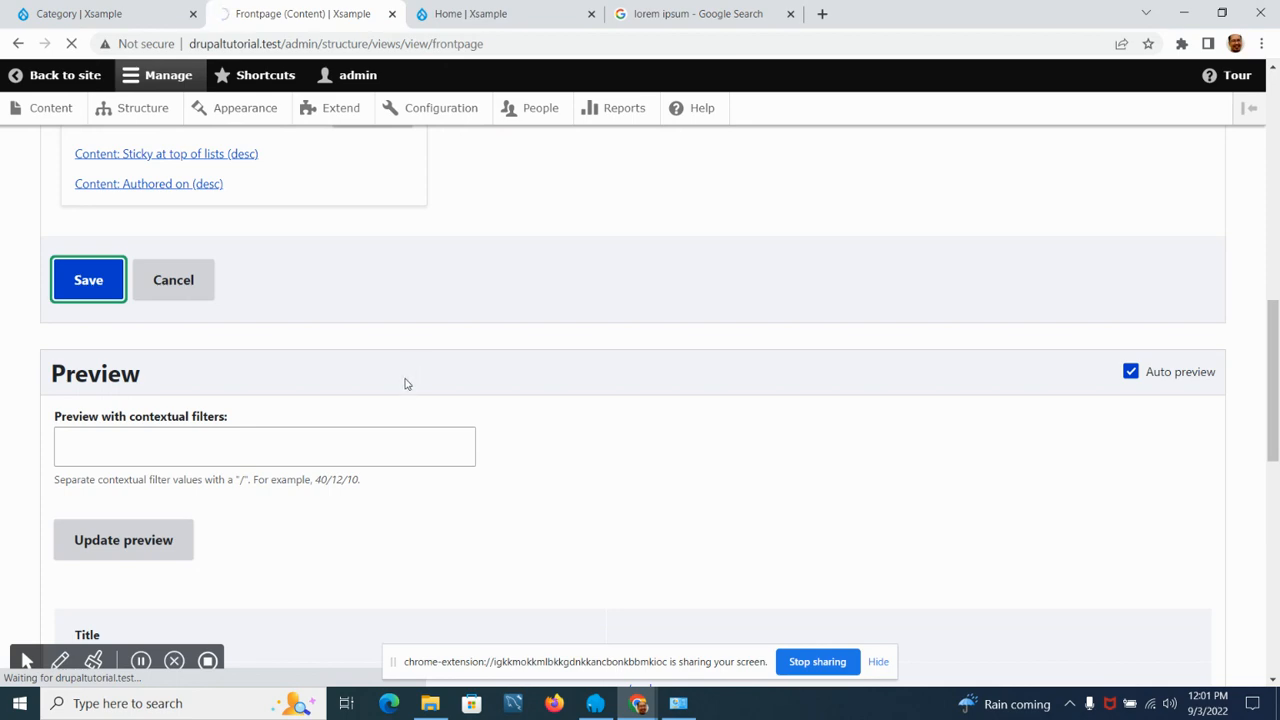
Review the saved Frontpage view's filter criteria, sort criteria, pager settings and preview section.
scroll(490, 427, "down", 8)
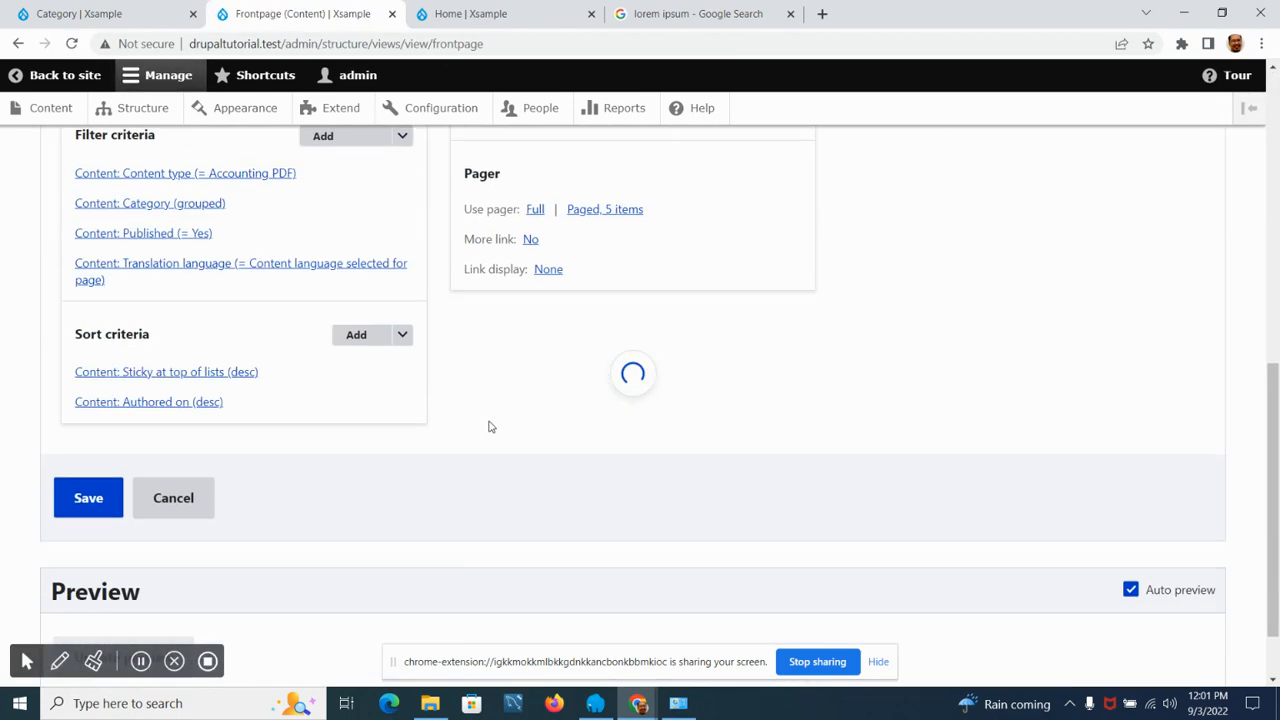
scroll(490, 427, "down", 1)
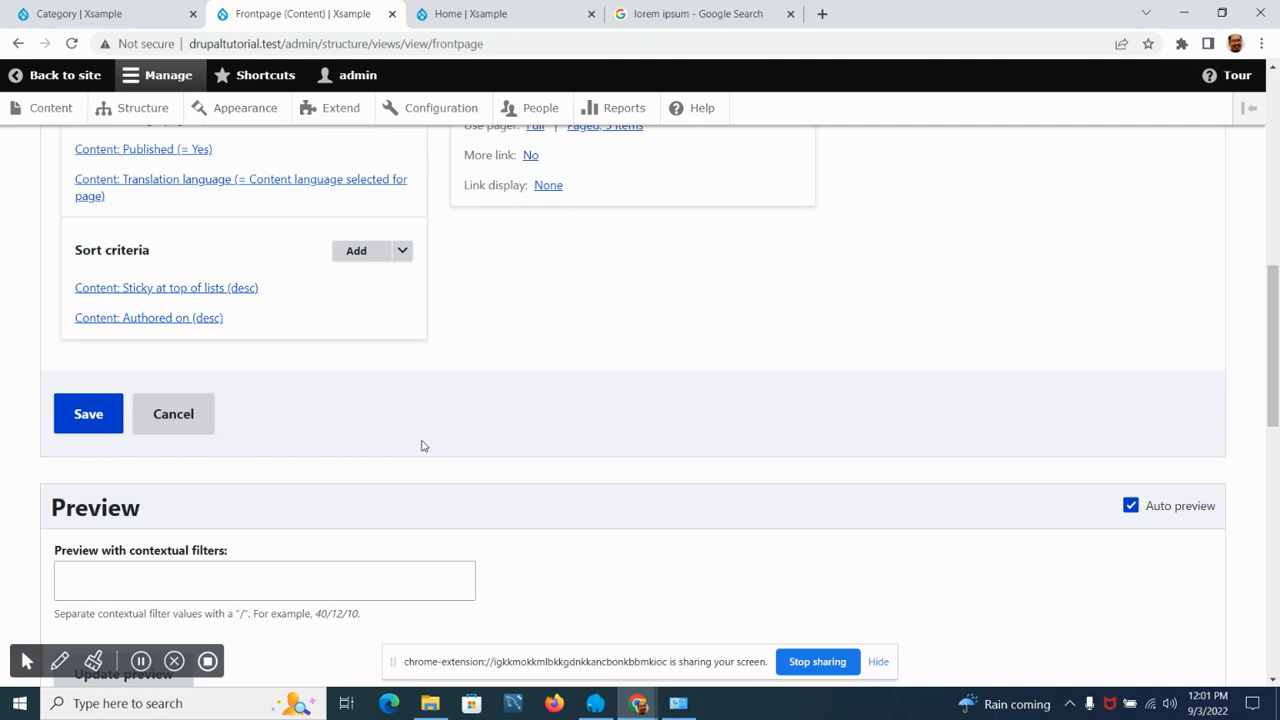
scroll(421, 447, "up", 7)
scroll(424, 441, "down", 5)
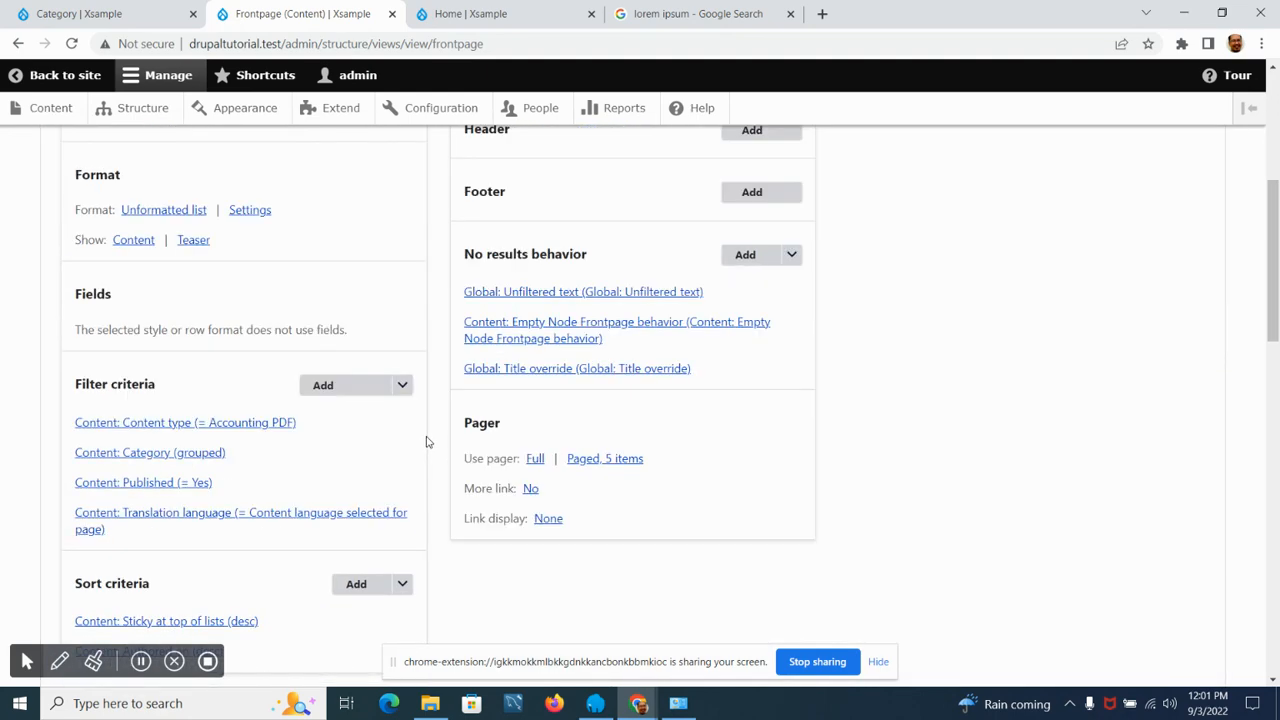
scroll(425, 443, "down", 8)
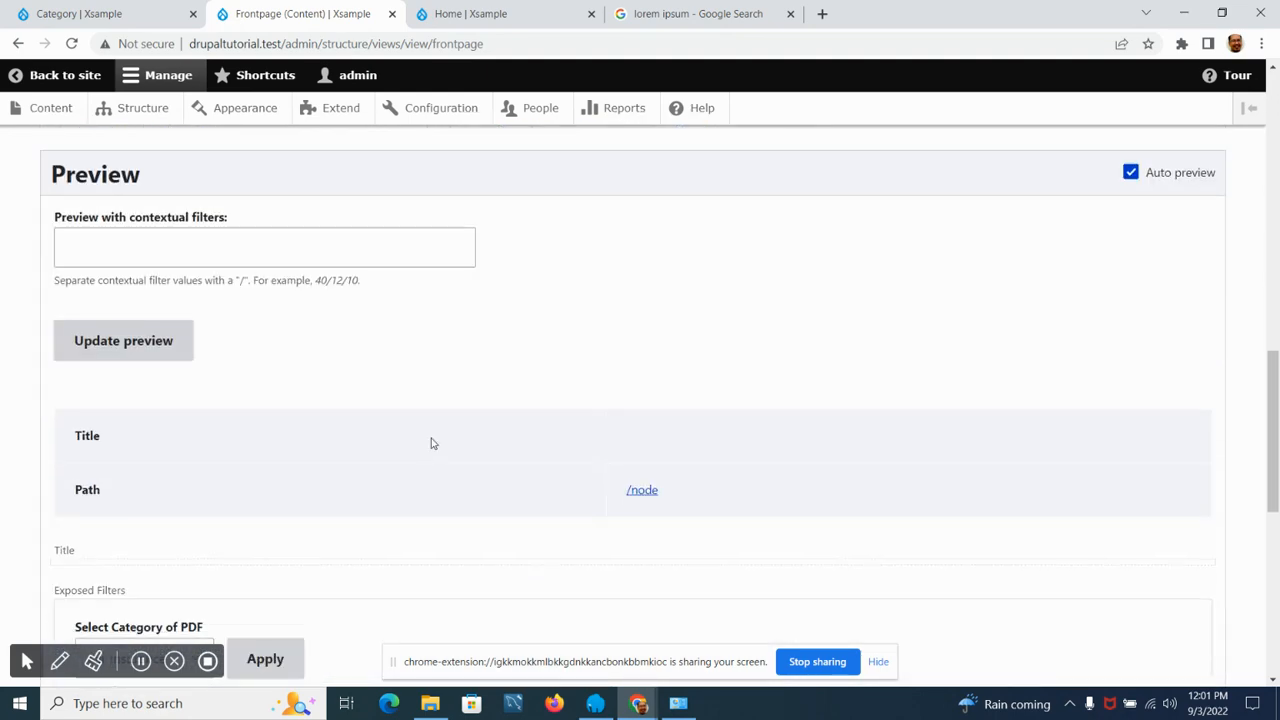
scroll(436, 447, "up", 7)
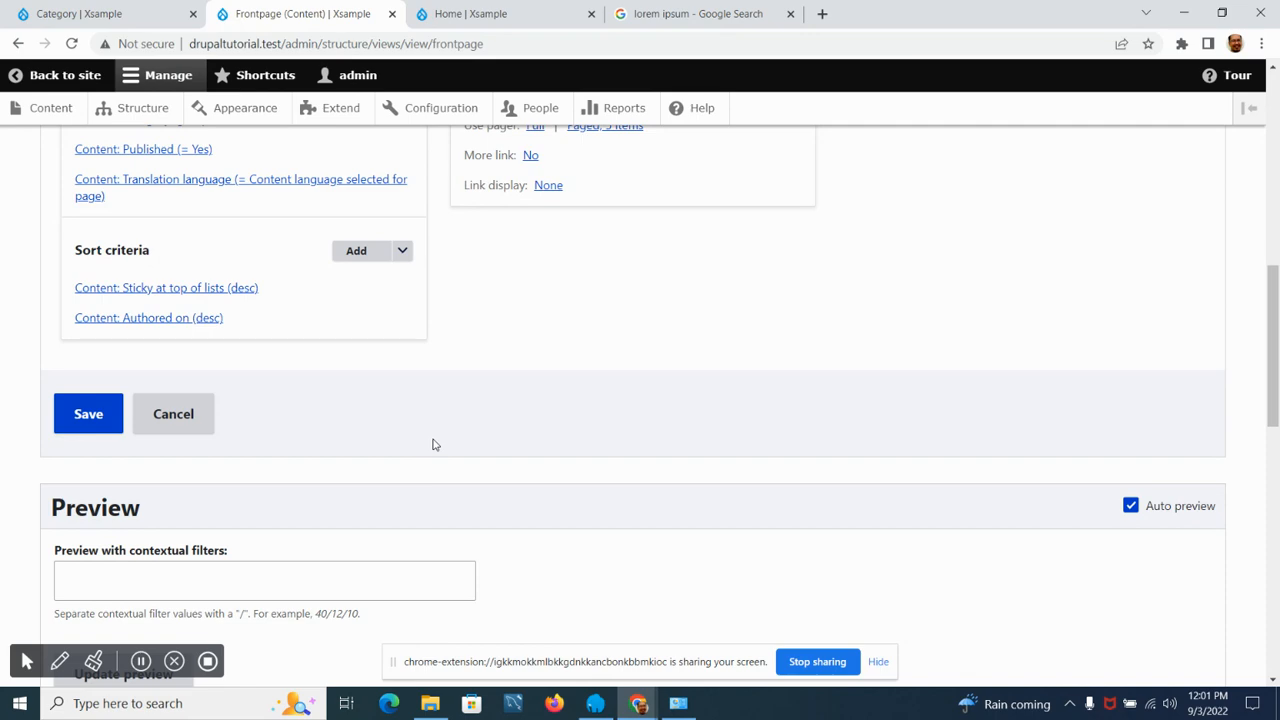
scroll(405, 443, "up", 4)
scroll(430, 458, "down", 4)
scroll(459, 473, "up", 3)
scroll(794, 509, "up", 5)
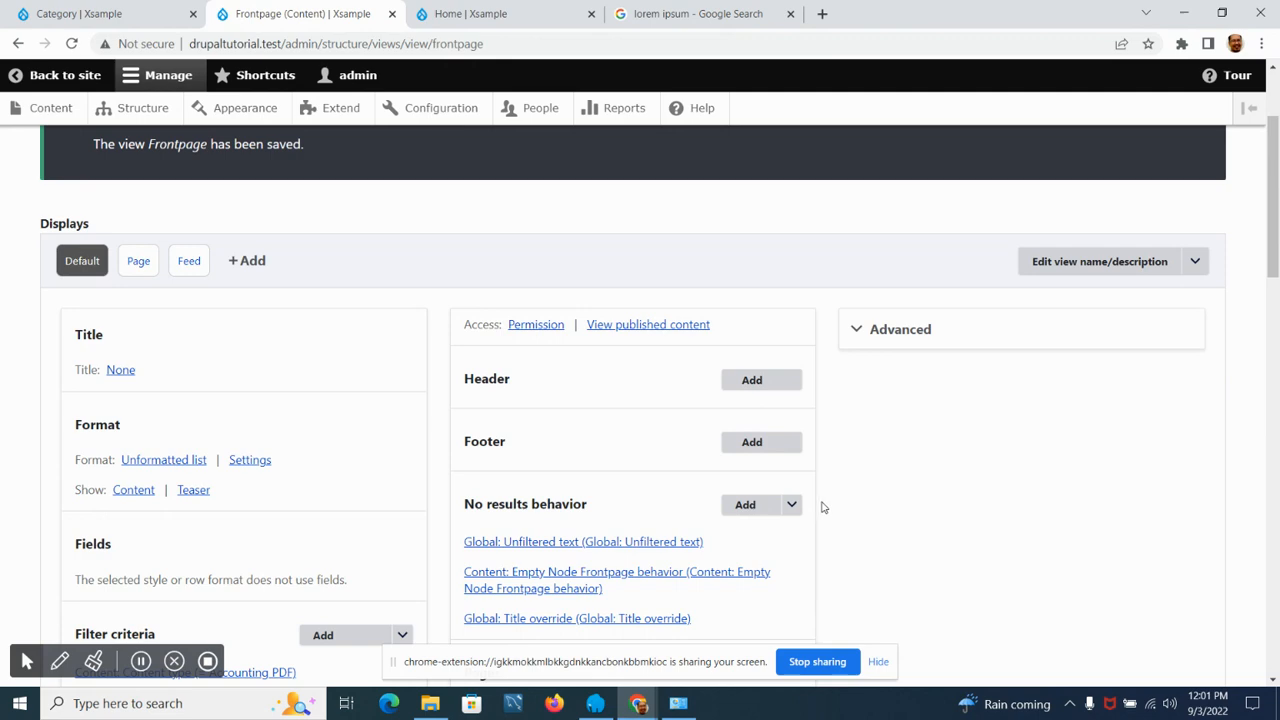
scroll(830, 505, "down", 5)
scroll(846, 512, "down", 3)
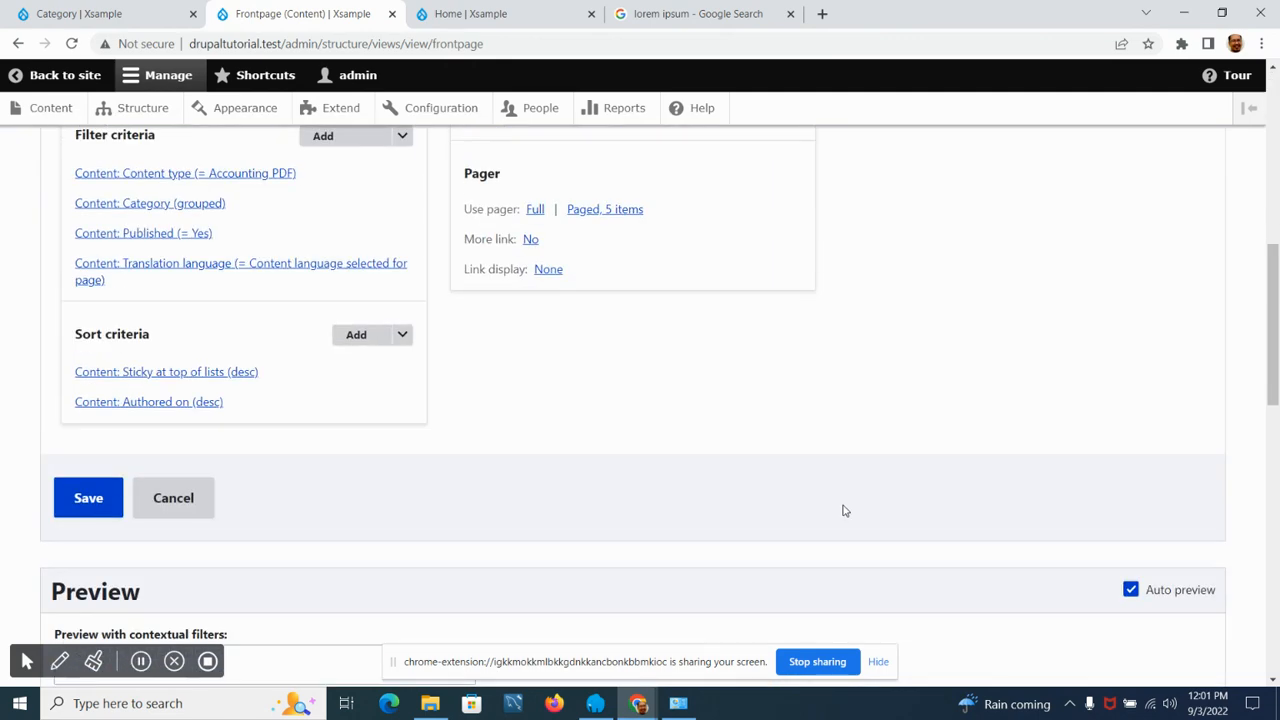